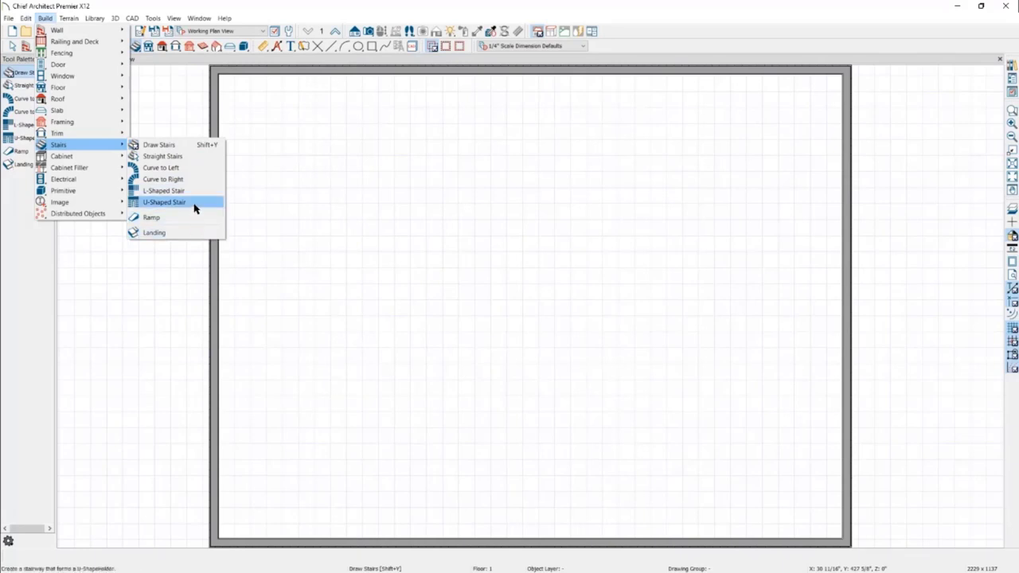
pyautogui.click(195, 148)
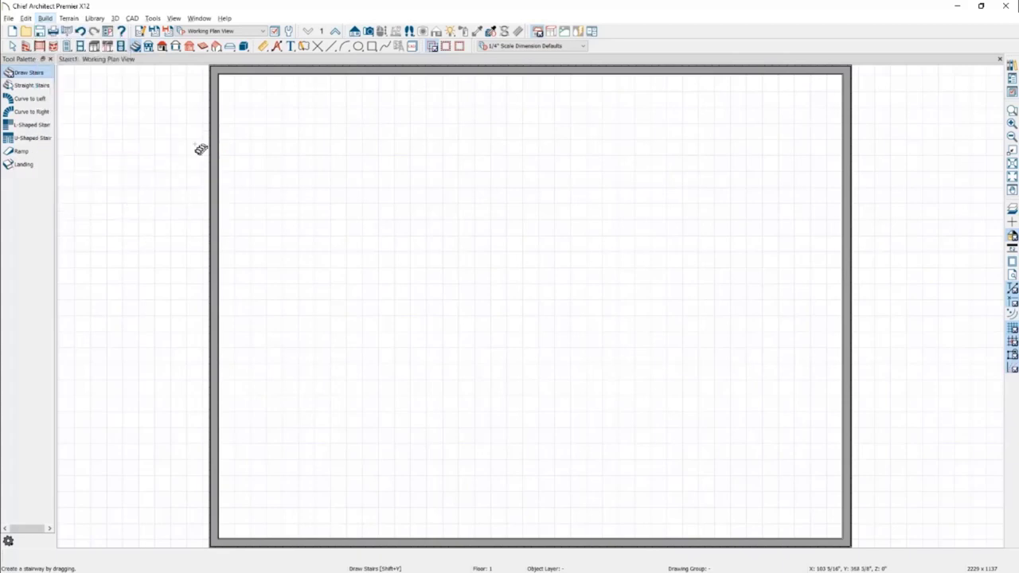
pyautogui.press('Escape')
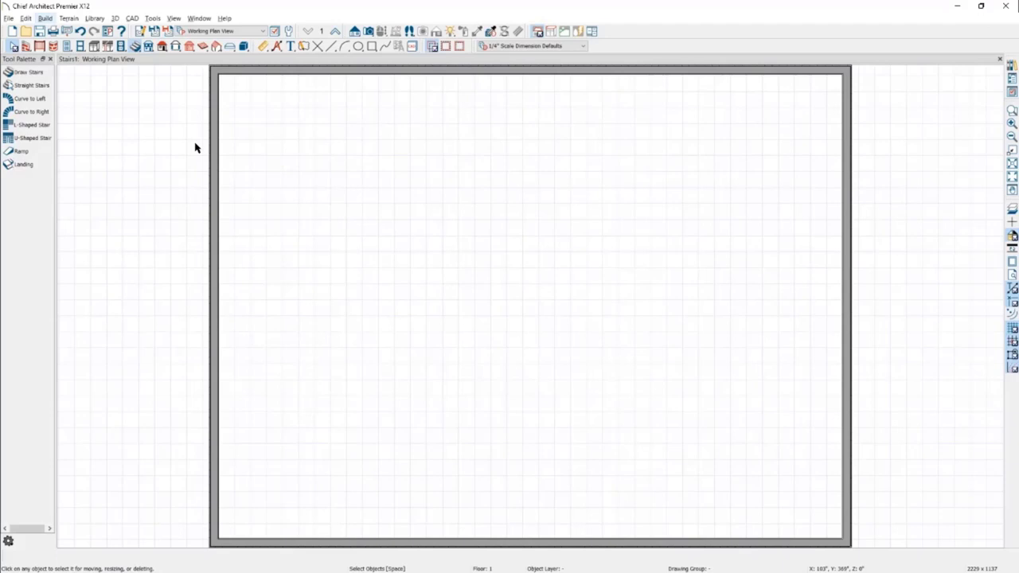
pyautogui.click(27, 19)
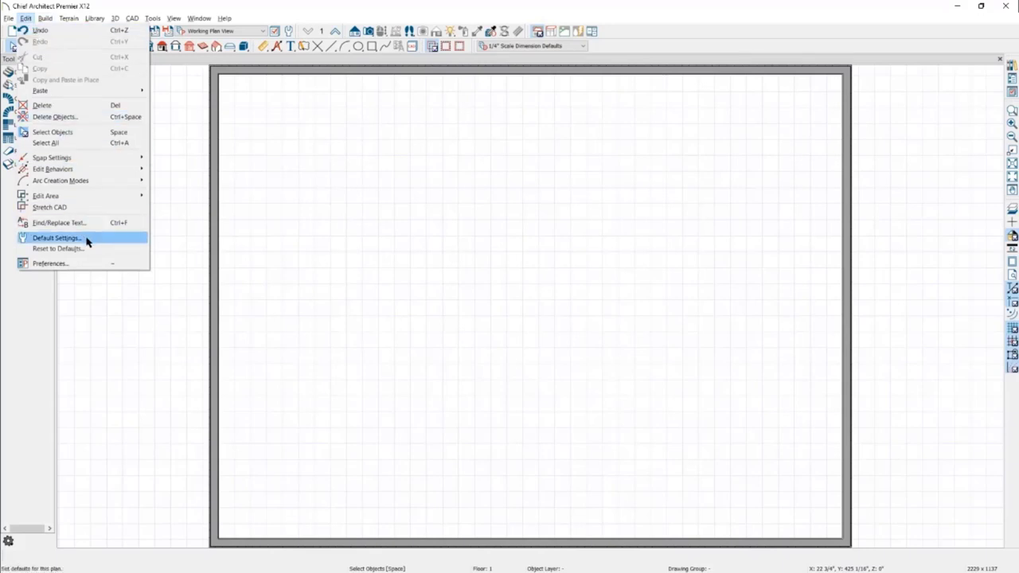
pyautogui.press('Escape')
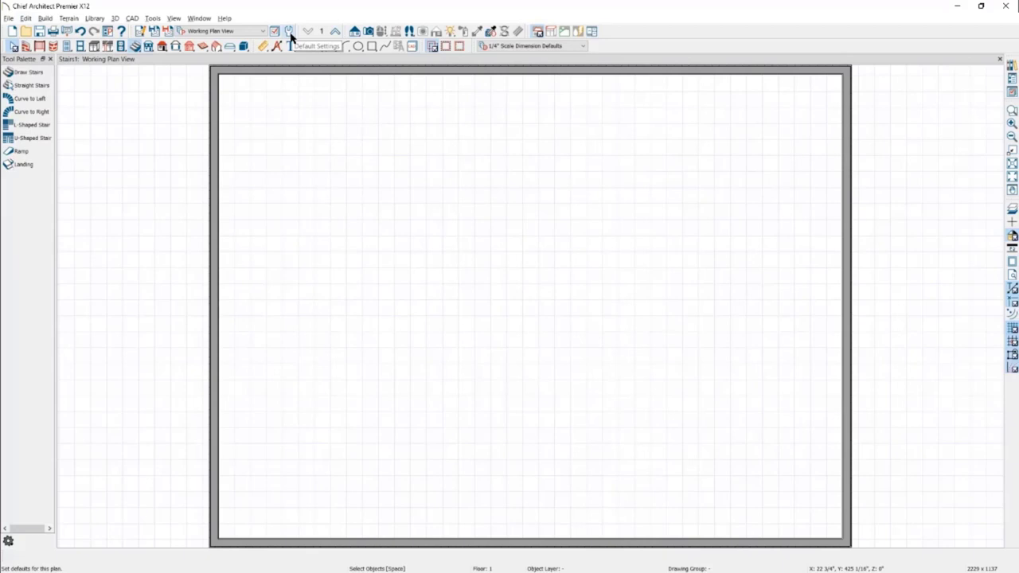
# Step: Find the Stairs and Ramps category in the plan's default settings, then close the settings
pyautogui.click(290, 31)
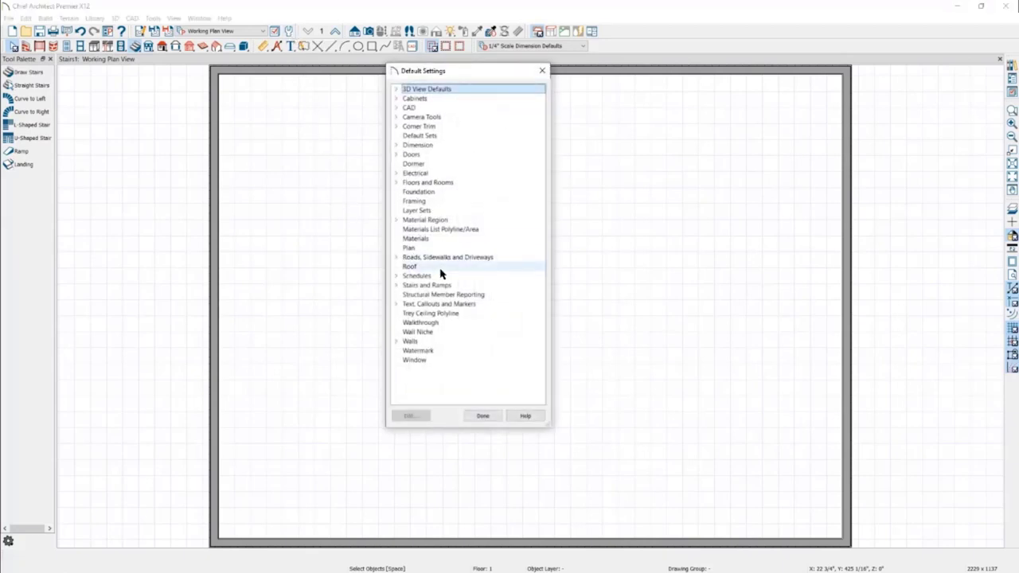
pyautogui.click(460, 285)
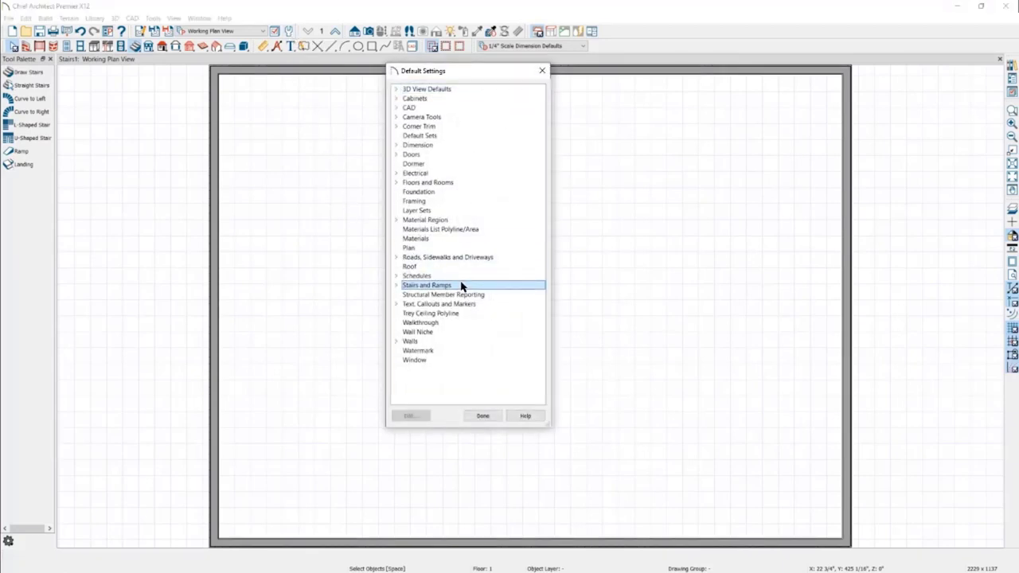
pyautogui.click(494, 416)
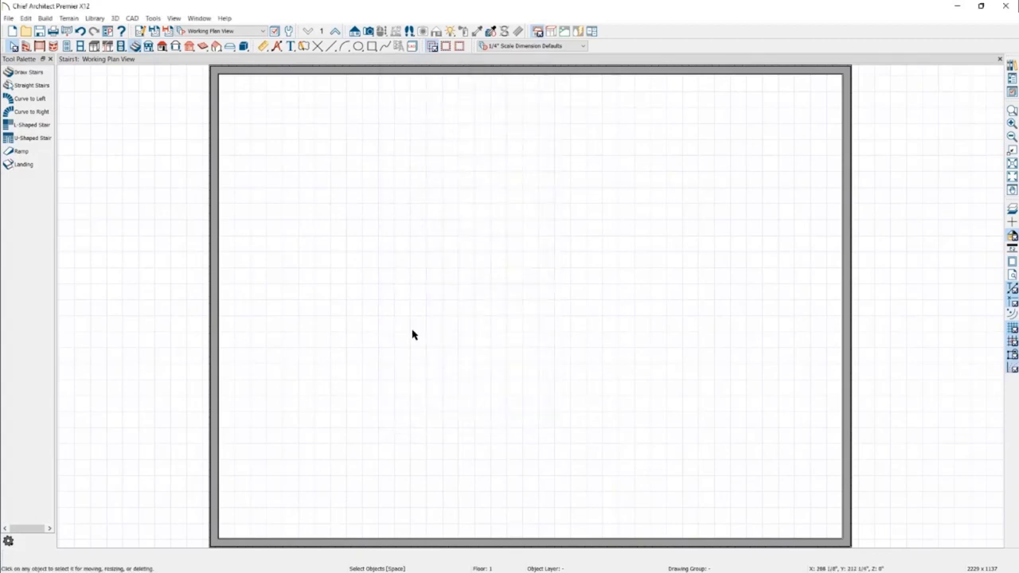
# Step: Open the Interior Stairs defaults from the stair tool's settings and set the default stair width to 38"
pyautogui.doubleClick(137, 52)
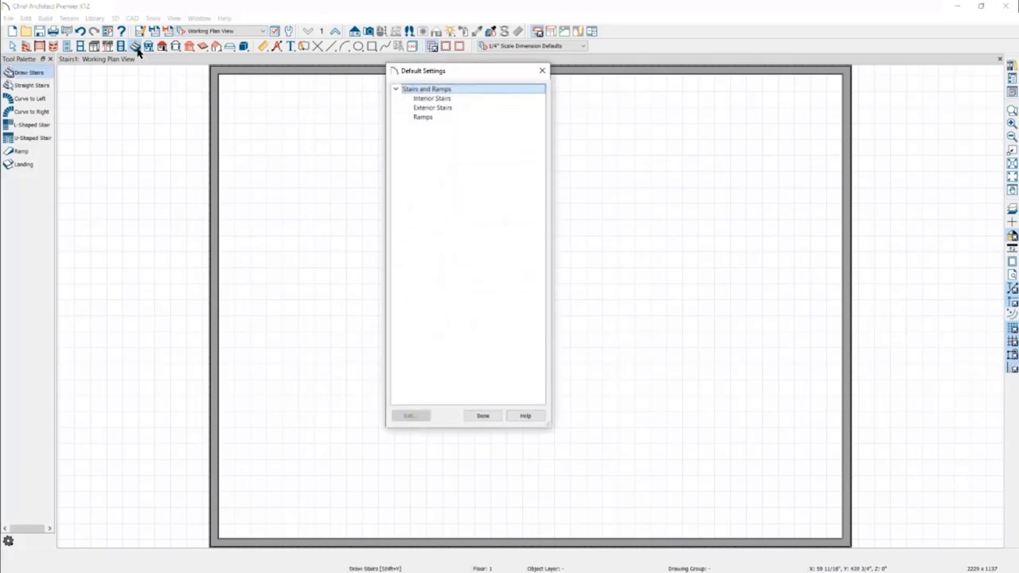
pyautogui.click(446, 98)
pyautogui.click(454, 107)
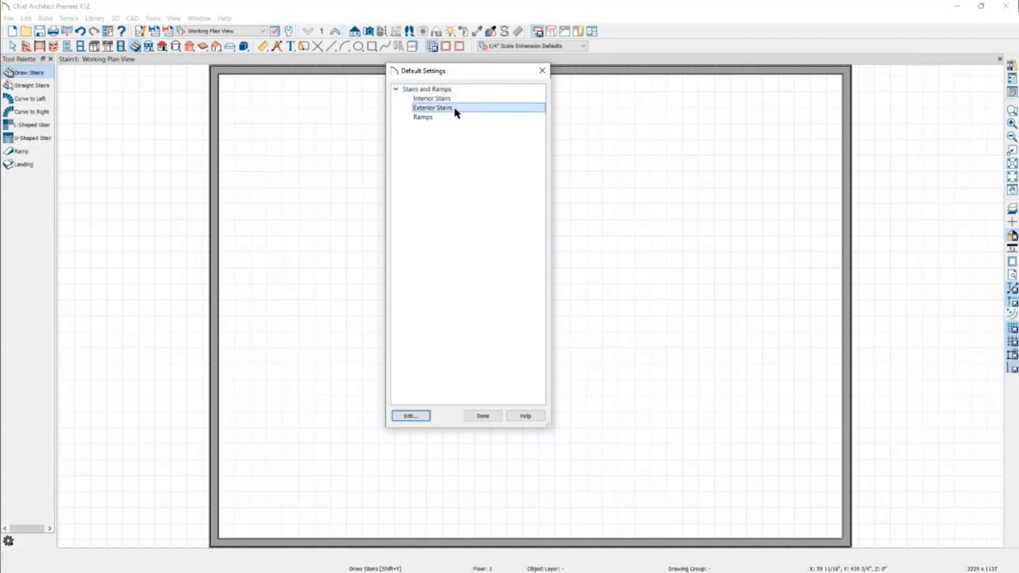
pyautogui.click(455, 117)
pyautogui.click(454, 98)
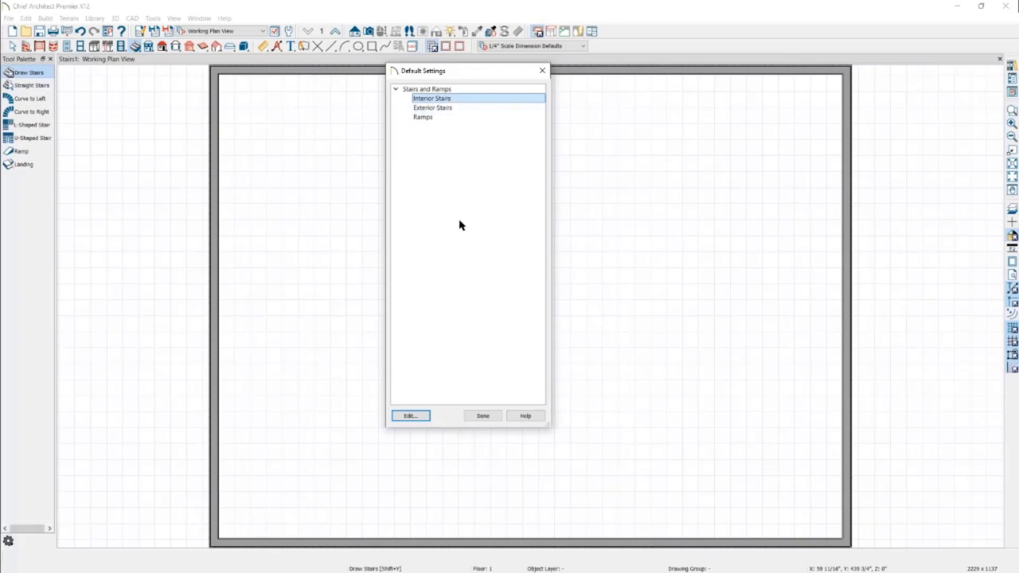
pyautogui.click(422, 416)
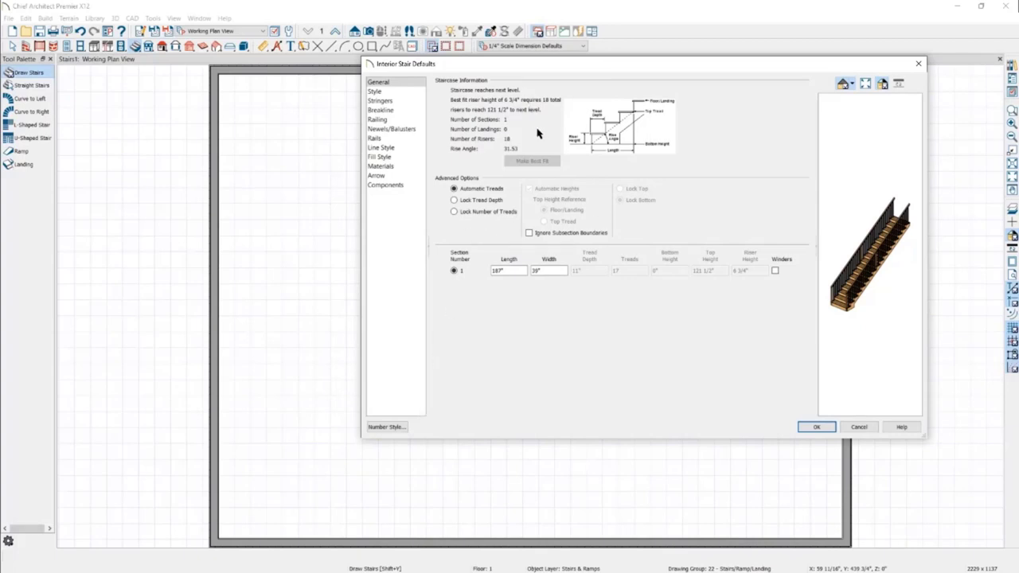
pyautogui.doubleClick(561, 269)
pyautogui.write('38')
# Step: Review the style, stringer, breakline and railing settings of the interior stair defaults
pyautogui.click(388, 94)
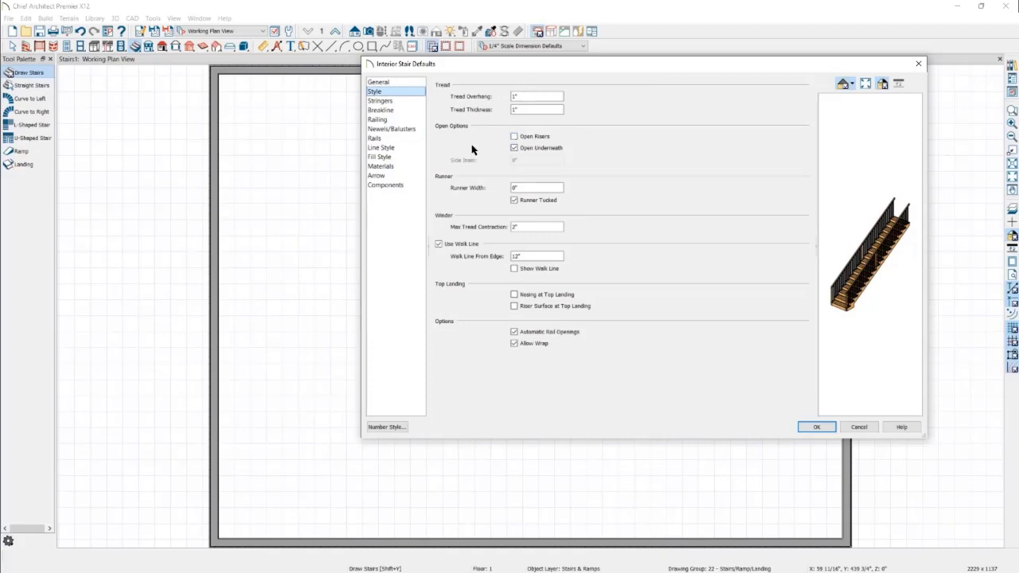
pyautogui.click(395, 102)
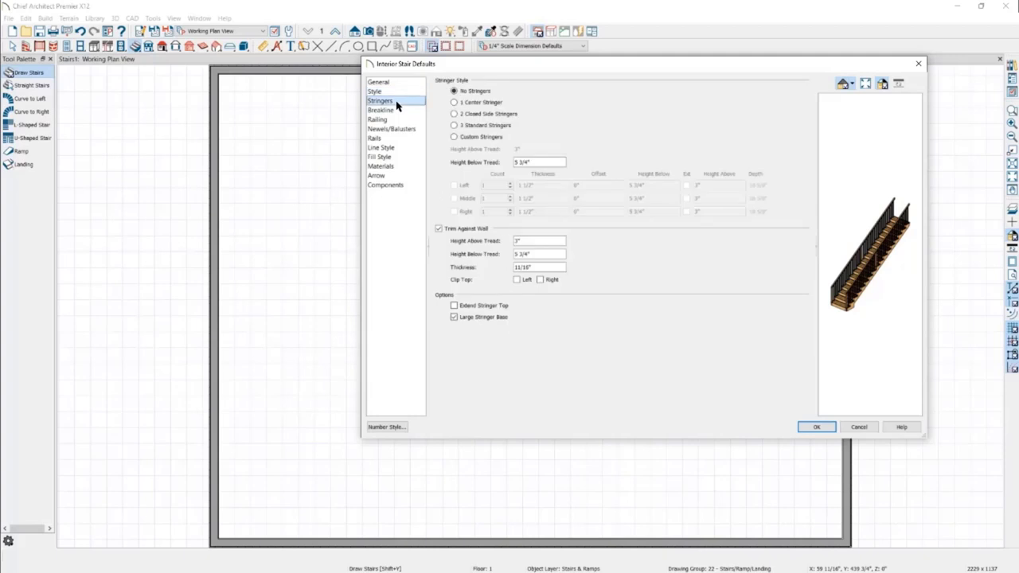
pyautogui.click(398, 113)
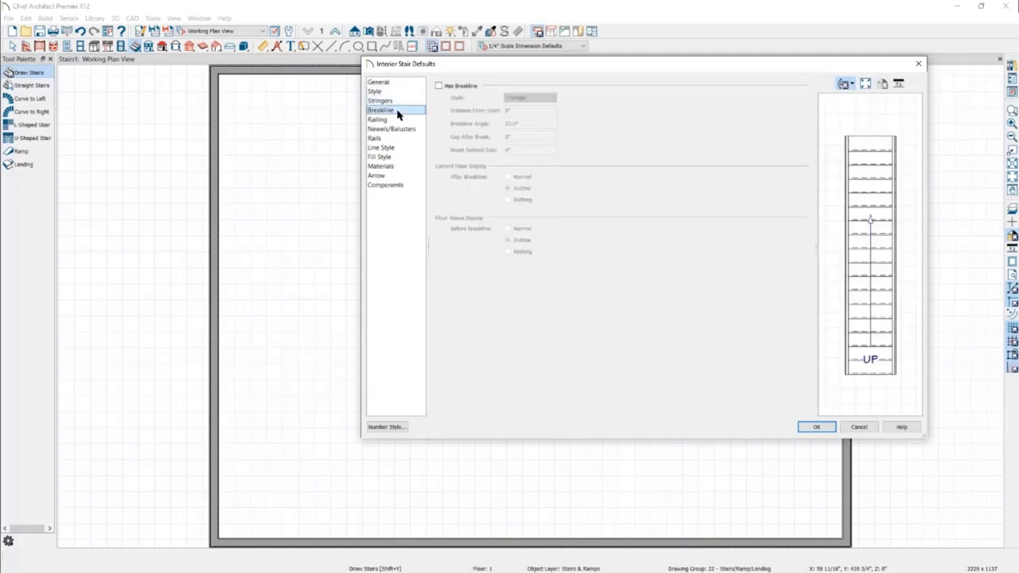
pyautogui.click(403, 121)
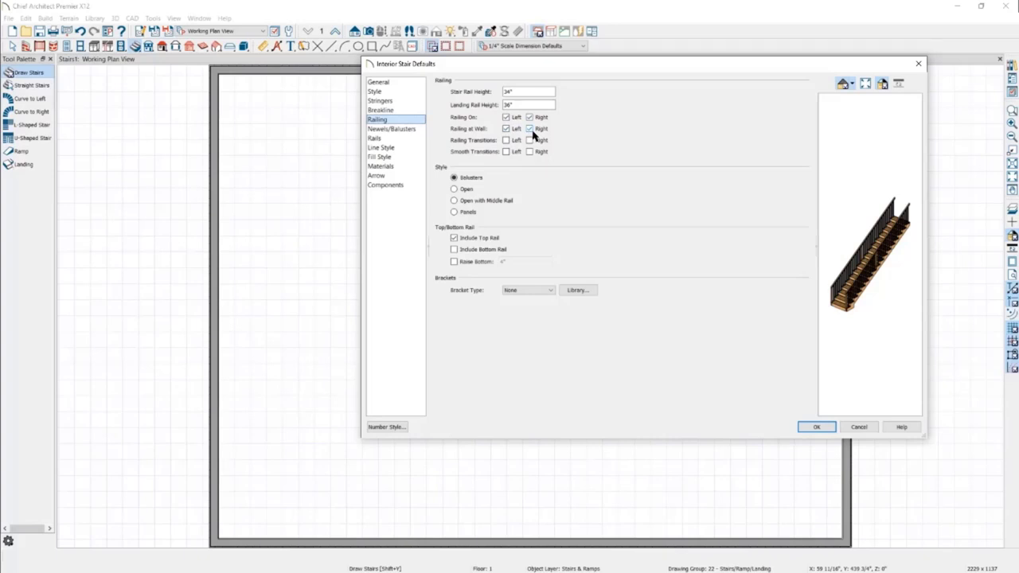
# Step: Check the default materials of the riser, tread, rails, panels and balusters, and accept the interior stair defaults
pyautogui.click(411, 168)
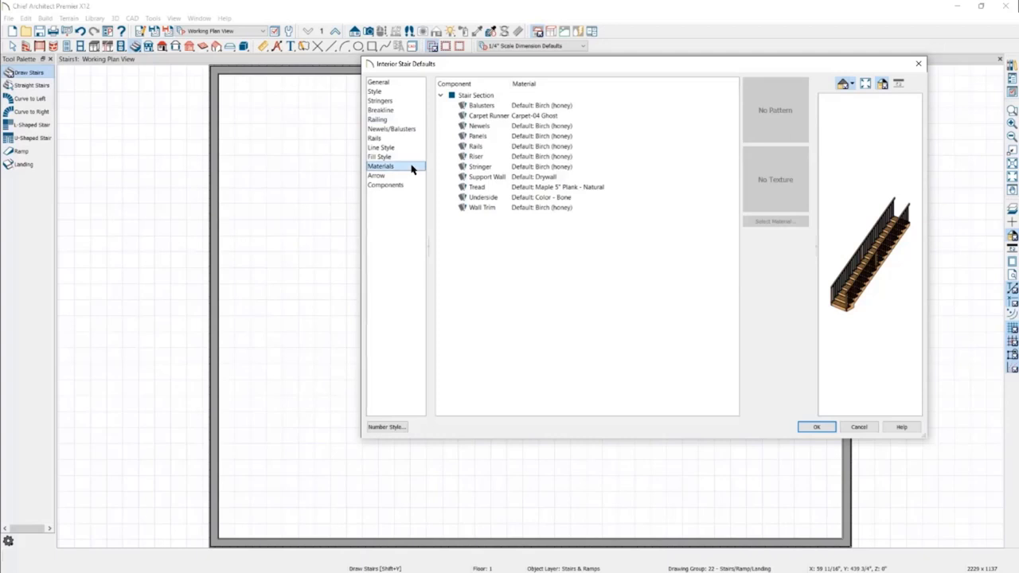
pyautogui.click(517, 157)
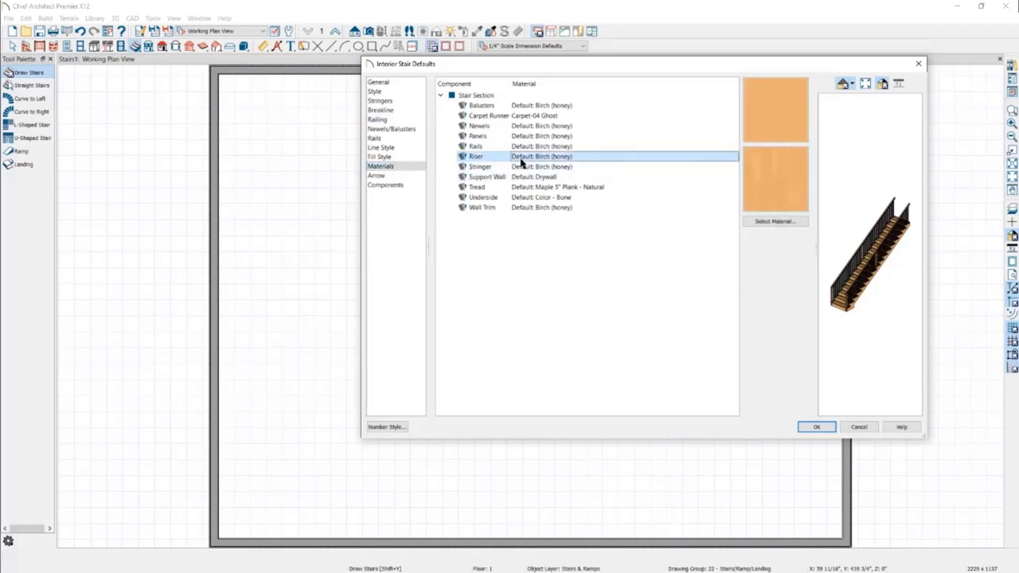
pyautogui.click(526, 187)
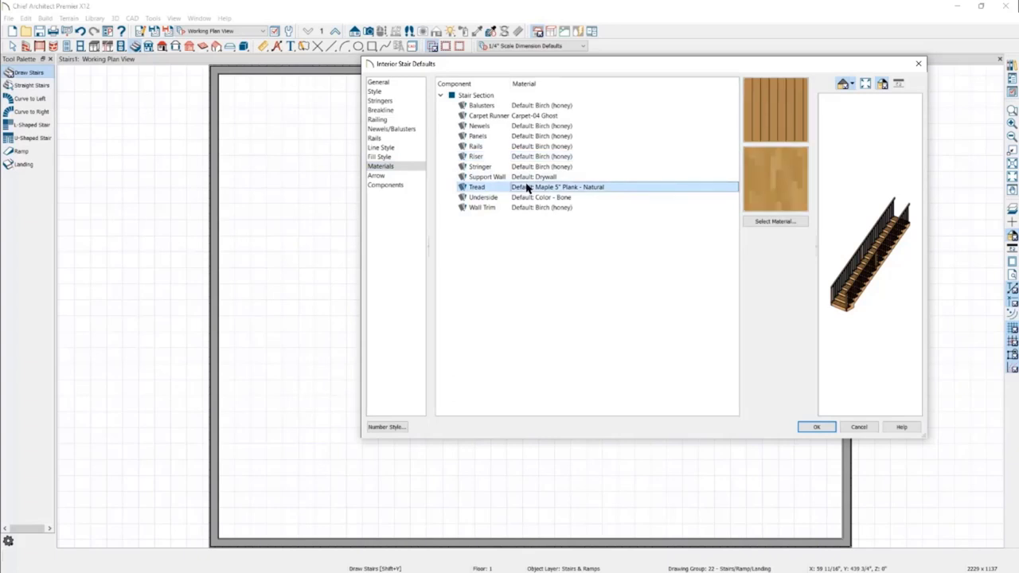
pyautogui.click(528, 148)
pyautogui.click(528, 137)
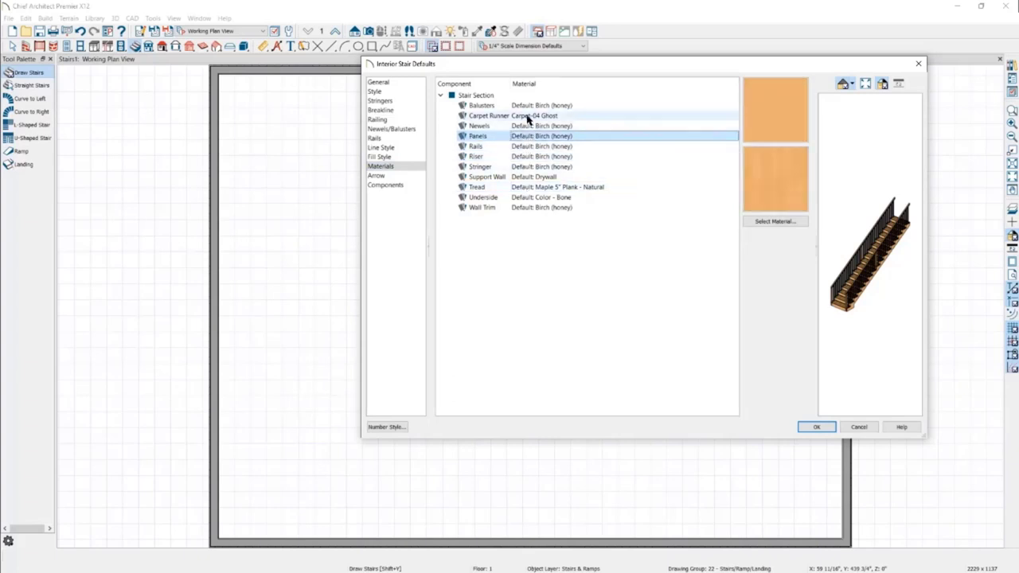
pyautogui.click(528, 106)
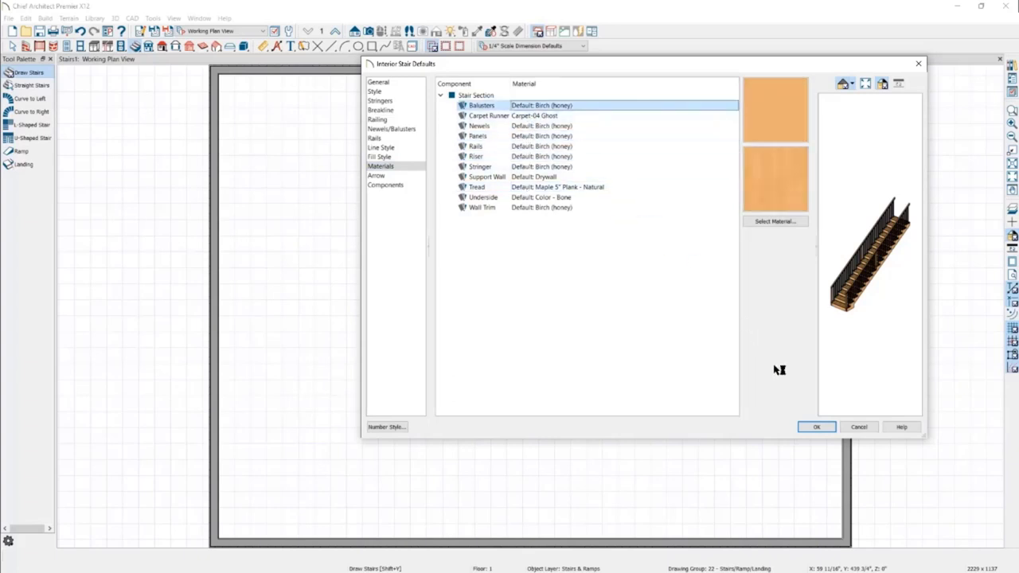
pyautogui.click(812, 428)
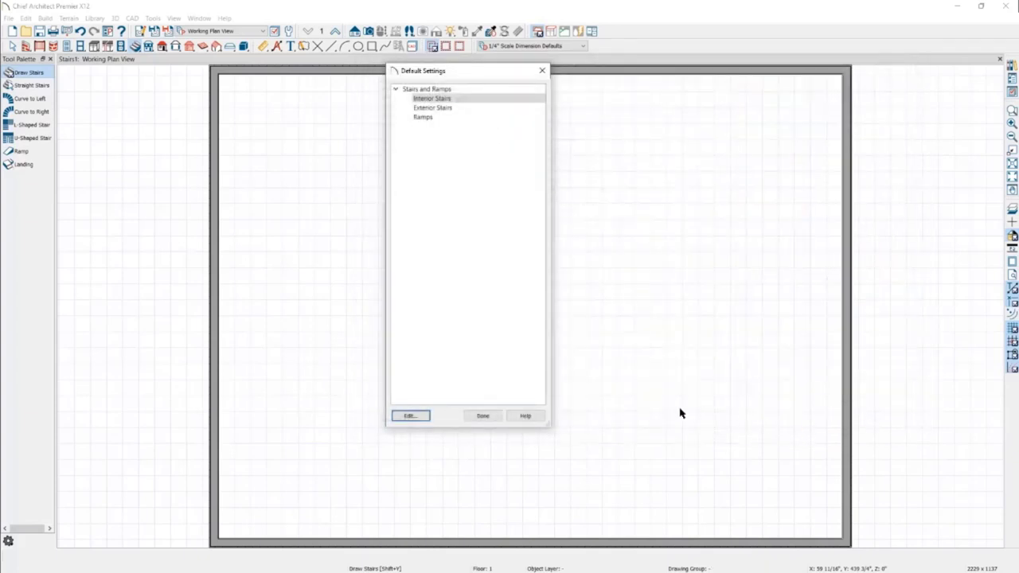
pyautogui.click(483, 417)
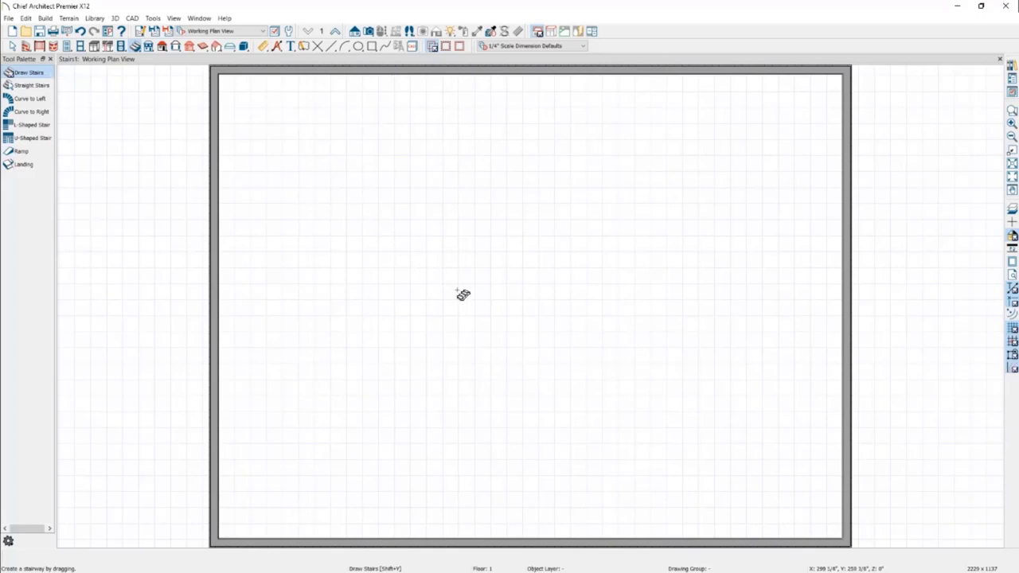
# Step: Draw a short three-tread staircase in the middle of the room and place a full-length straight staircase to its right
pyautogui.moveTo(442, 285); pyautogui.dragTo(443, 239)
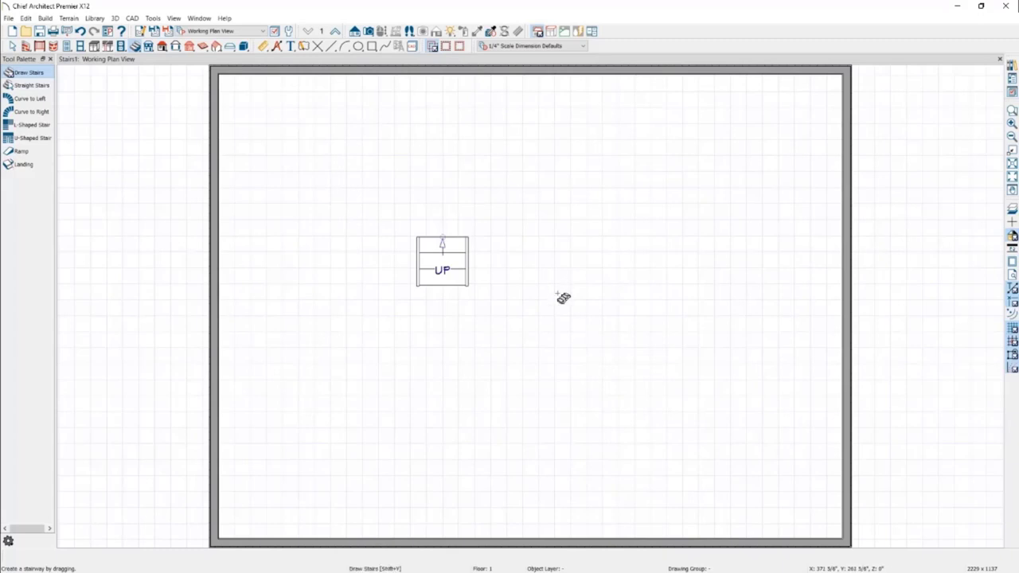
pyautogui.click(587, 329)
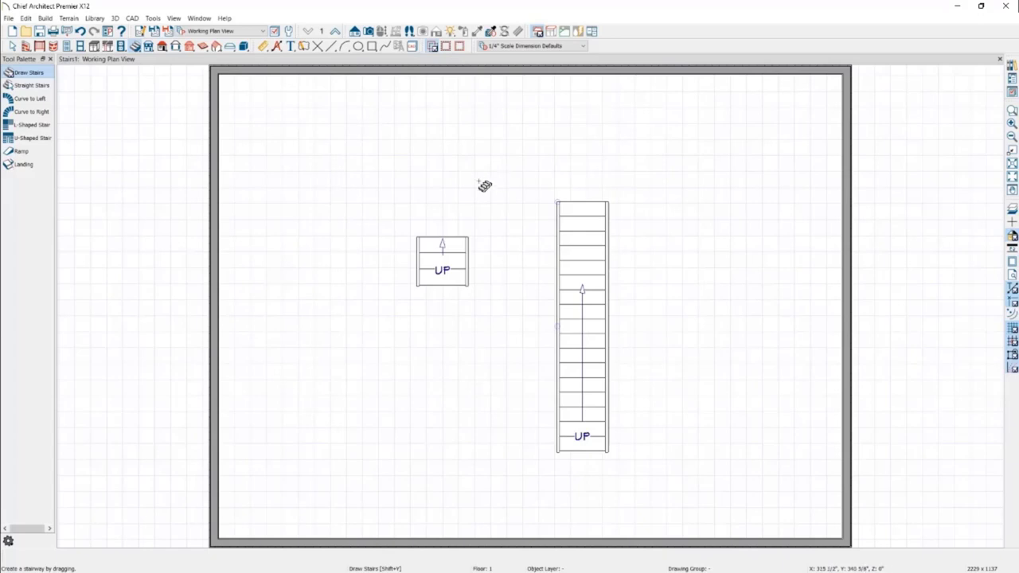
# Step: Place full-length staircases along the left wall, twice along the upper wall, and one crossing the upper wall
pyautogui.click(239, 298)
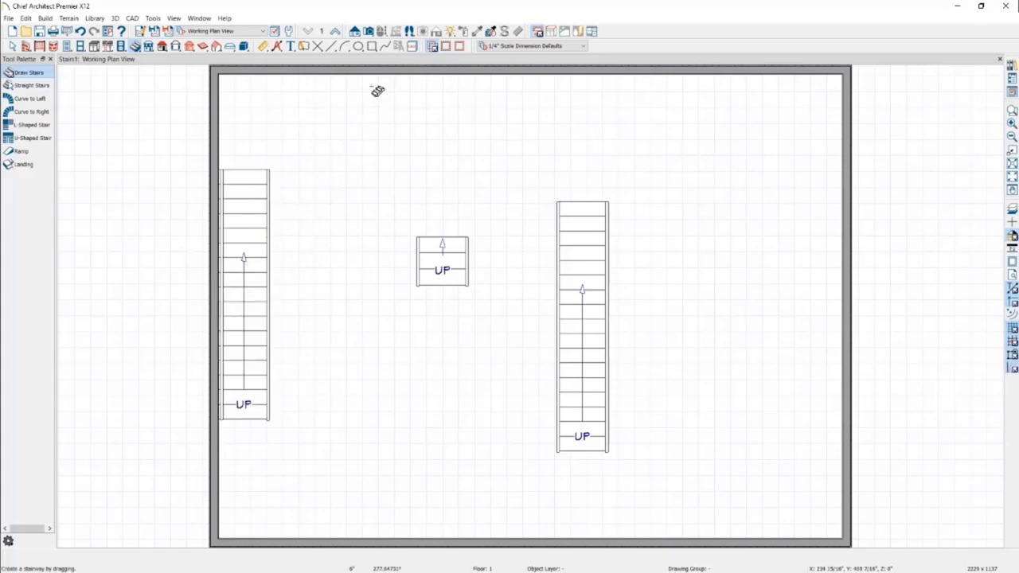
pyautogui.click(376, 87)
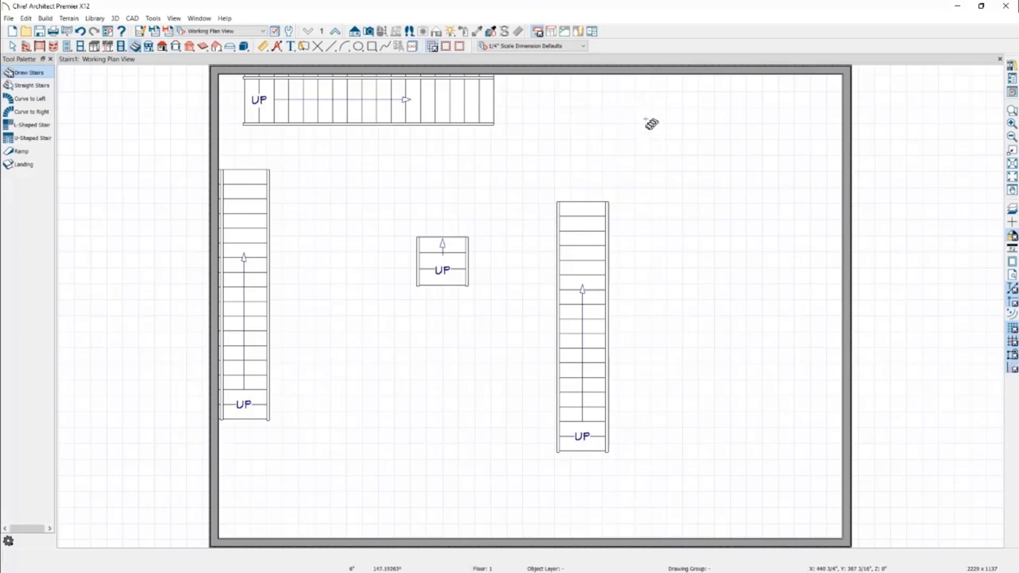
pyautogui.click(646, 124)
pyautogui.click(674, 171)
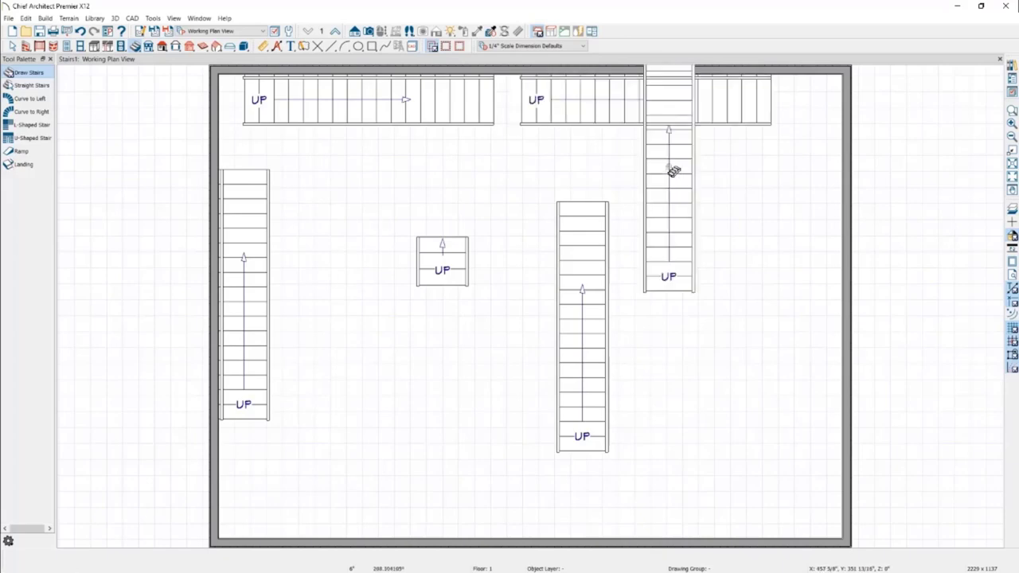
# Step: Delete the three staircases at the upper wall and the staircase along the left wall
pyautogui.moveTo(610, 146); pyautogui.dragTo(579, 263, button='middle')
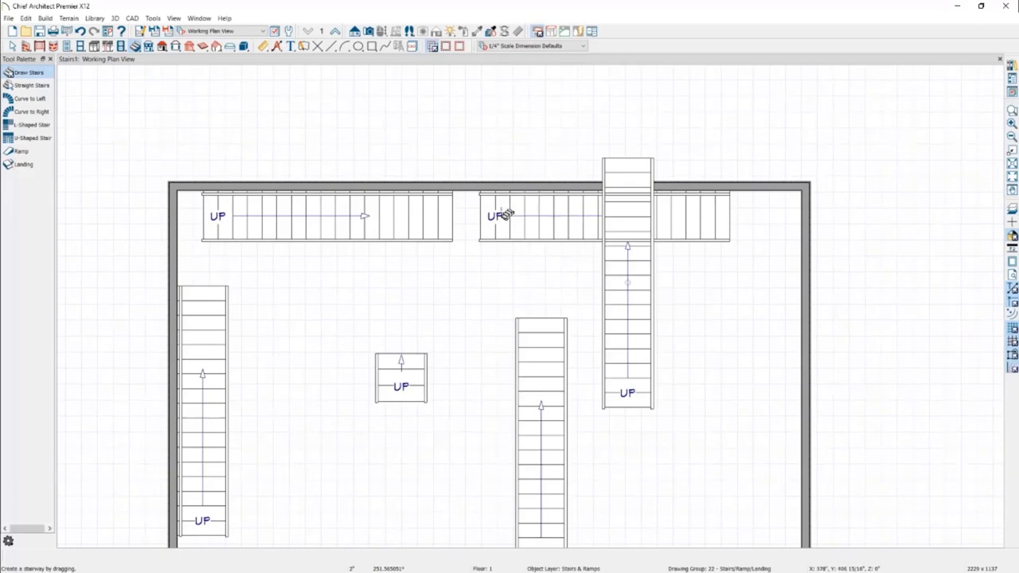
pyautogui.press('space')
pyautogui.moveTo(387, 205); pyautogui.dragTo(711, 297)
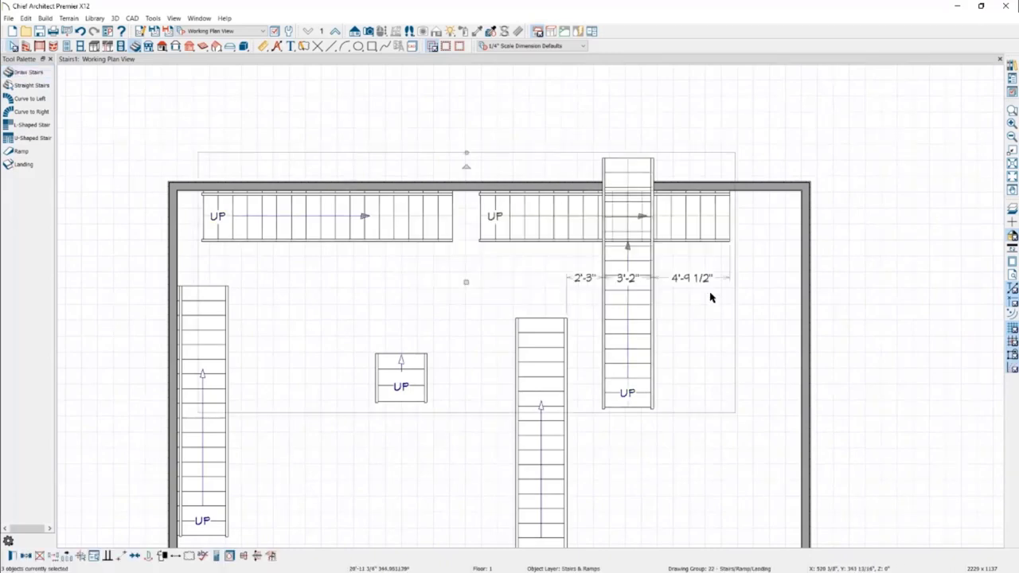
pyautogui.press('Delete')
pyautogui.moveTo(444, 416); pyautogui.dragTo(453, 274, button='middle')
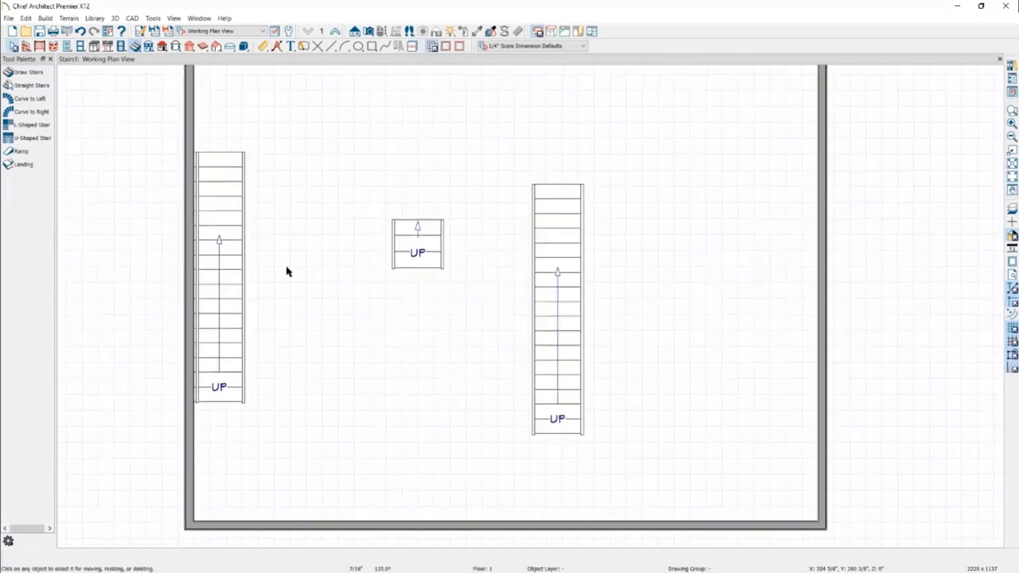
pyautogui.click(235, 252)
pyautogui.press('Delete')
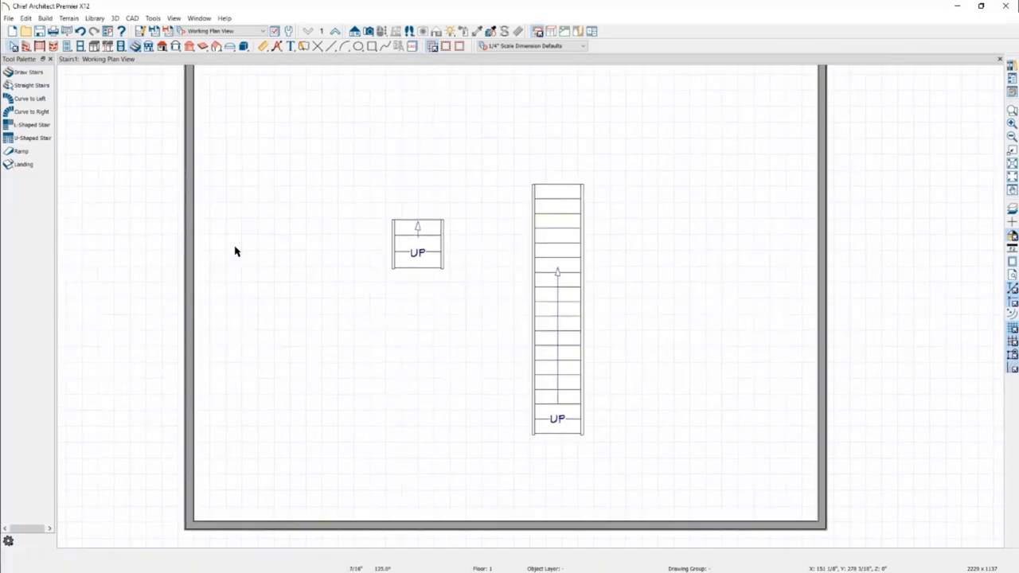
# Step: Place a staircase with the Straight Stairs tool near the left wall and delete the short and full-length staircases mid-room
pyautogui.click(39, 90)
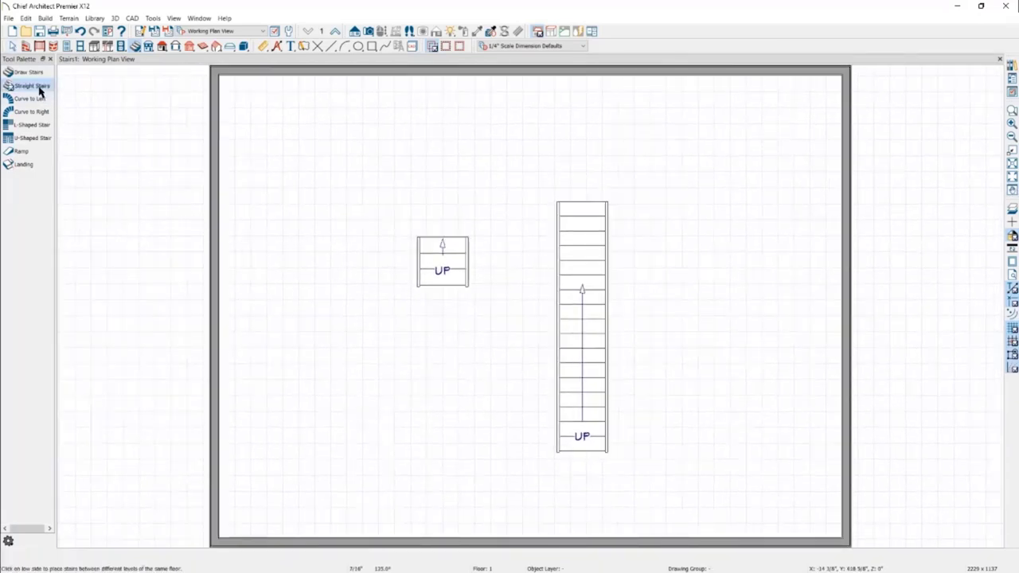
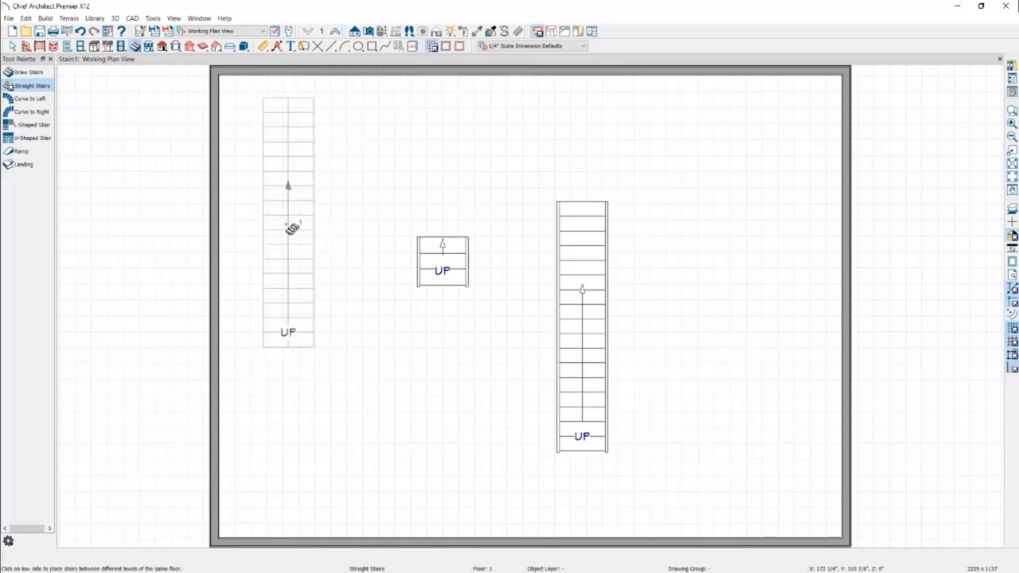
pyautogui.press('Escape')
pyautogui.moveTo(423, 163); pyautogui.dragTo(633, 377)
pyautogui.press('Delete')
# Step: Place a staircase that curves to the left in the middle of the room
pyautogui.click(32, 98)
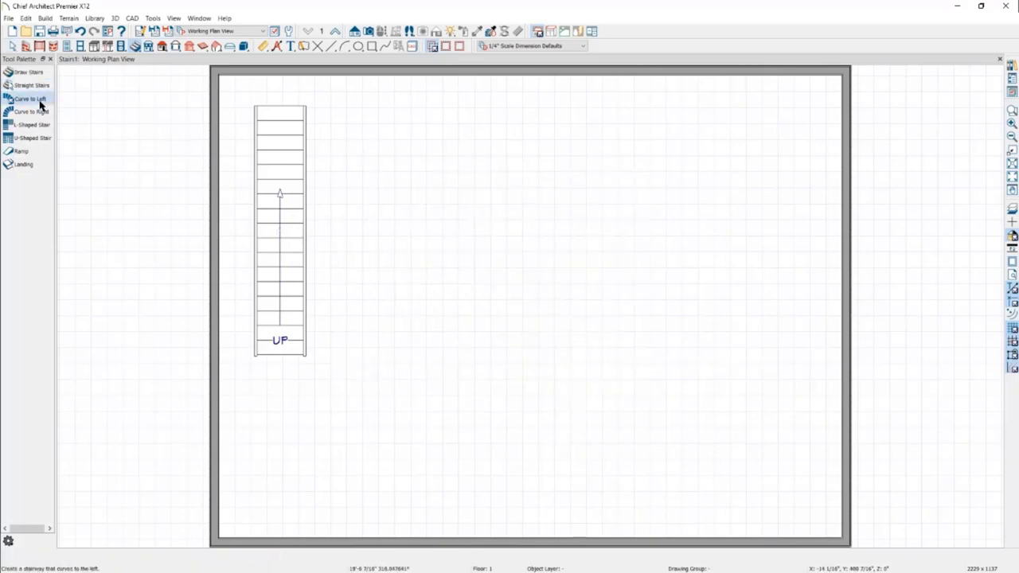
pyautogui.click(503, 282)
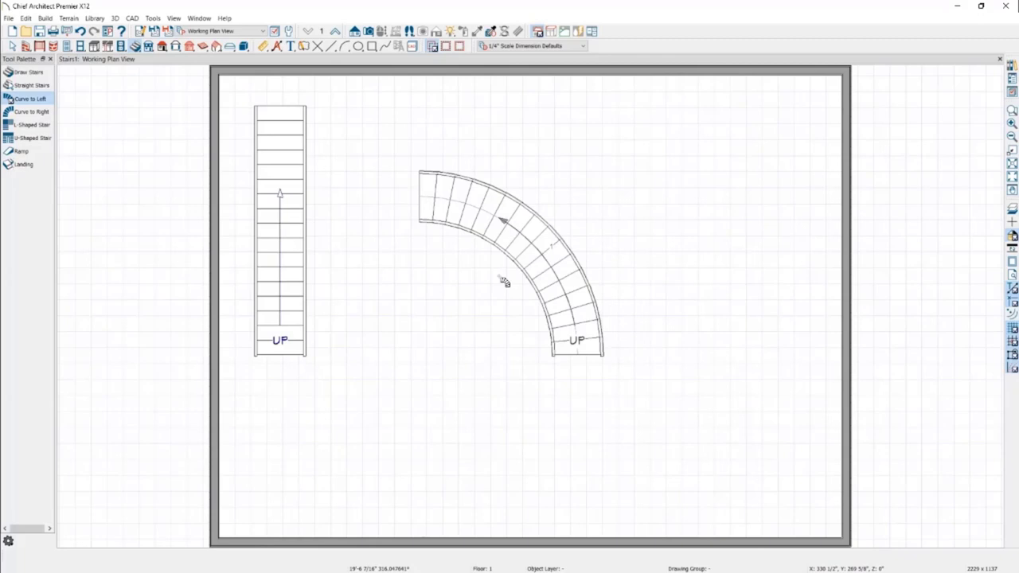
# Step: Place a clockwise L-shaped staircase without winders in the upper-right corner of the room
pyautogui.click(39, 126)
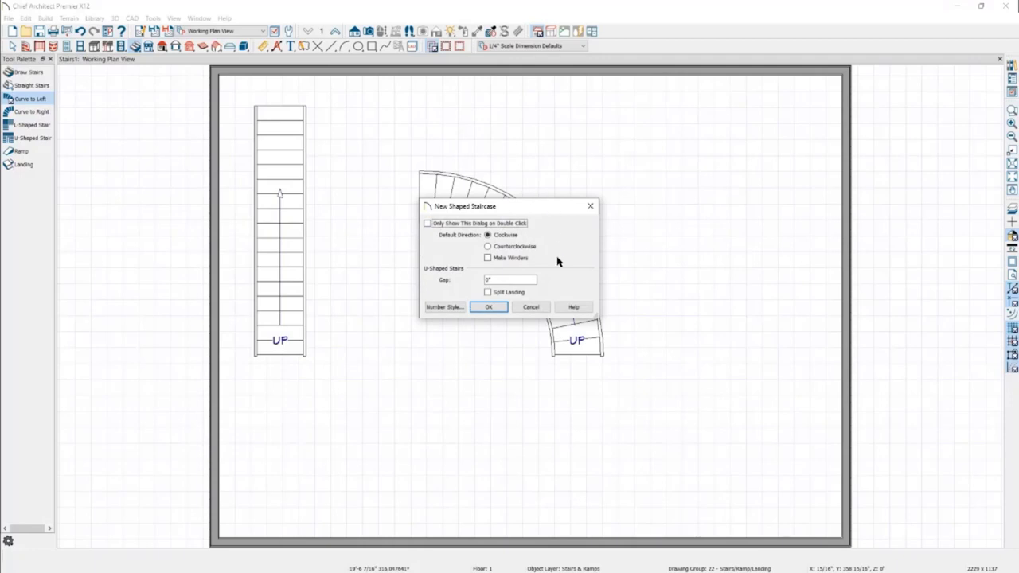
pyautogui.click(491, 309)
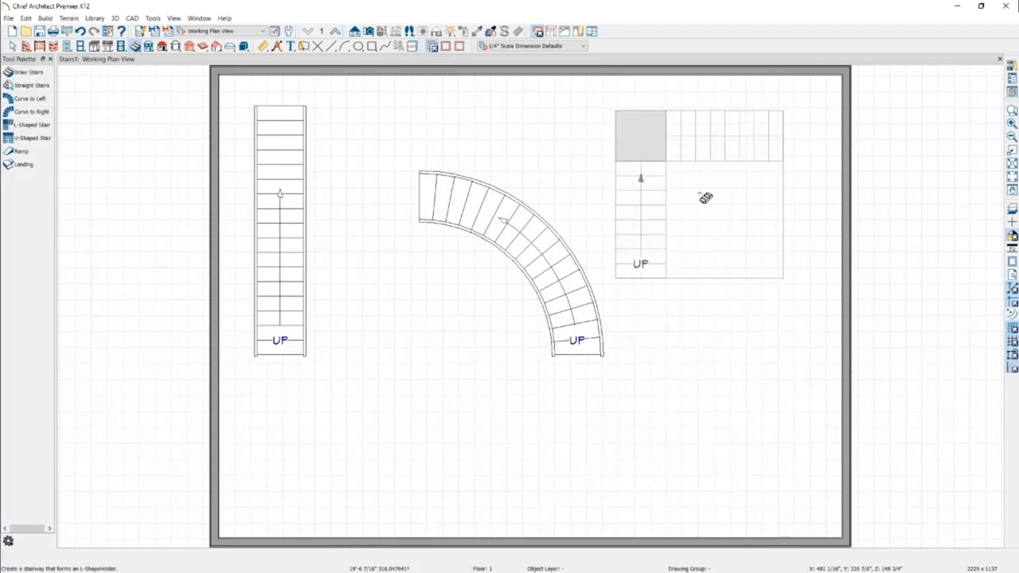
pyautogui.click(717, 159)
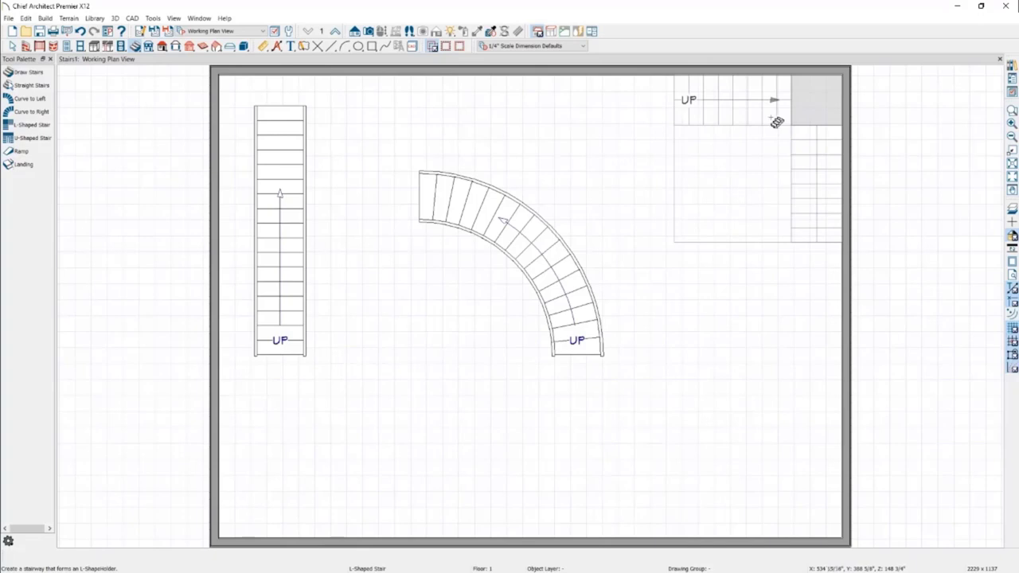
pyautogui.click(806, 166)
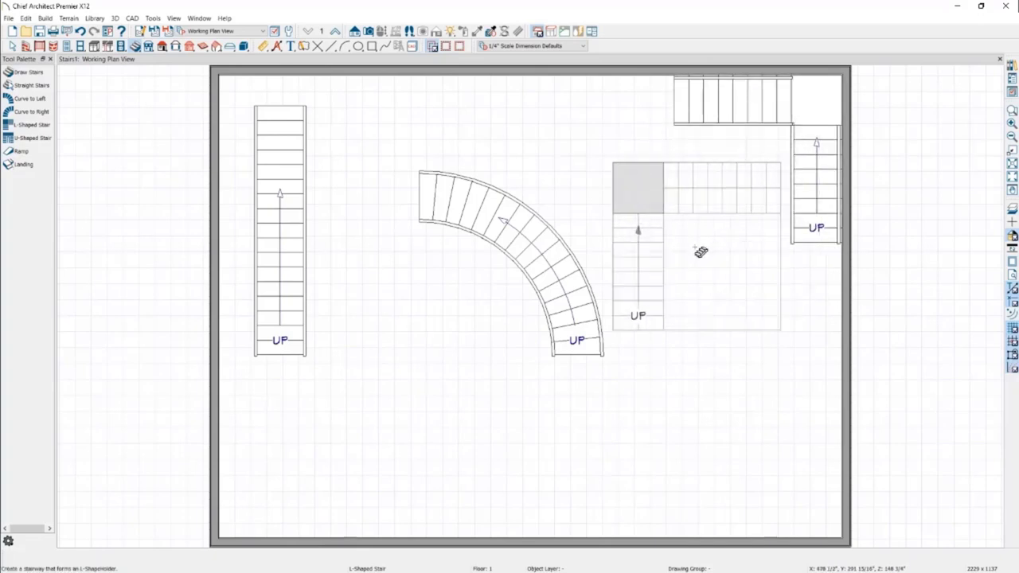
pyautogui.press('Escape')
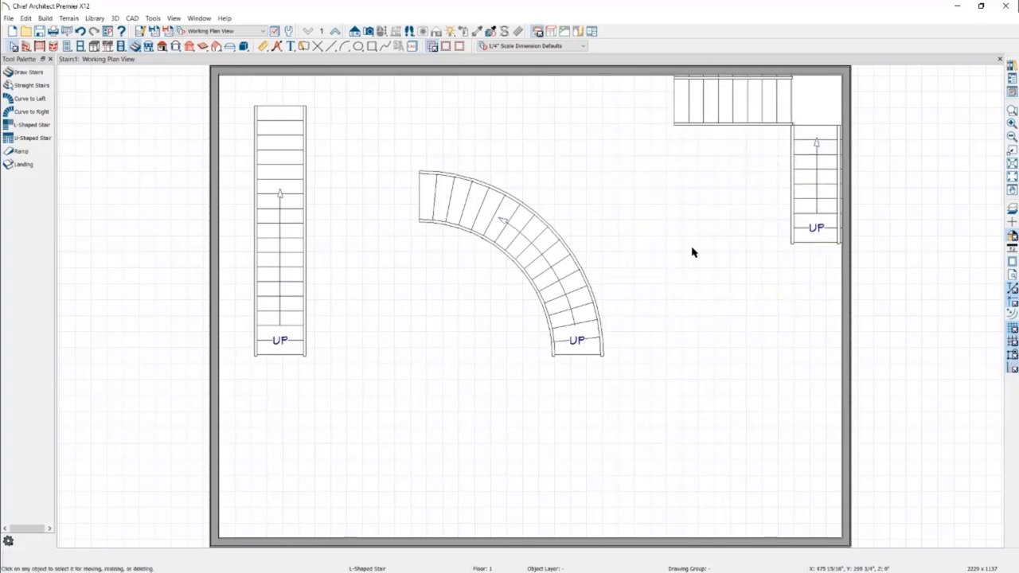
# Step: Place a clockwise U-shaped staircase with a 0" gap in the lower-right corner of the room
pyautogui.doubleClick(32, 137)
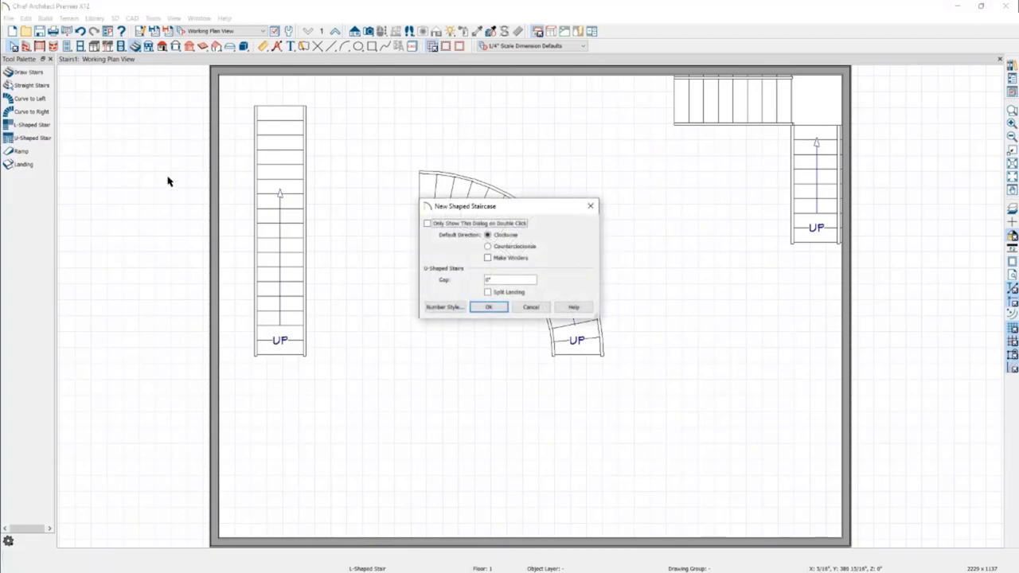
pyautogui.click(477, 309)
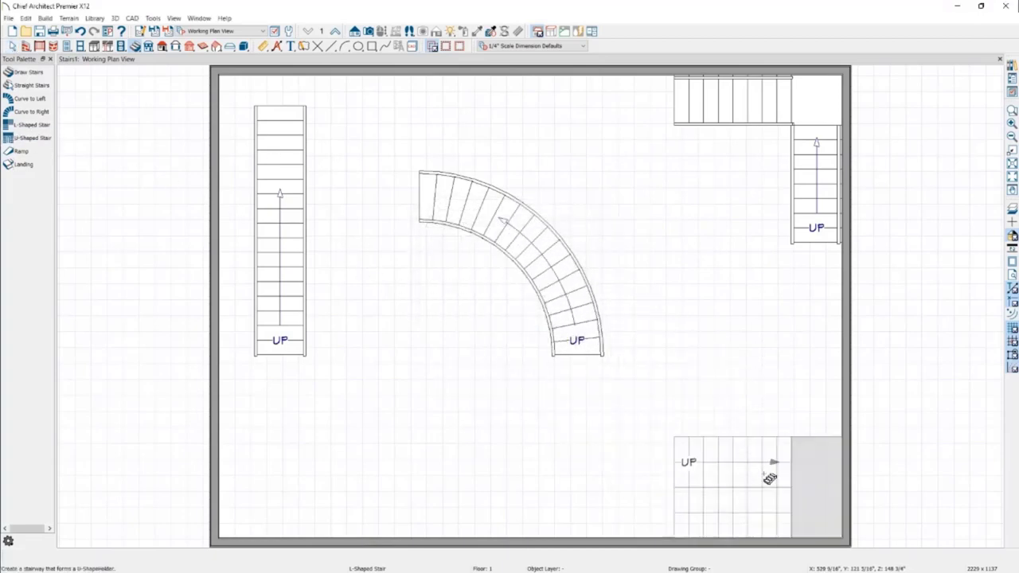
pyautogui.click(777, 466)
pyautogui.press('Escape')
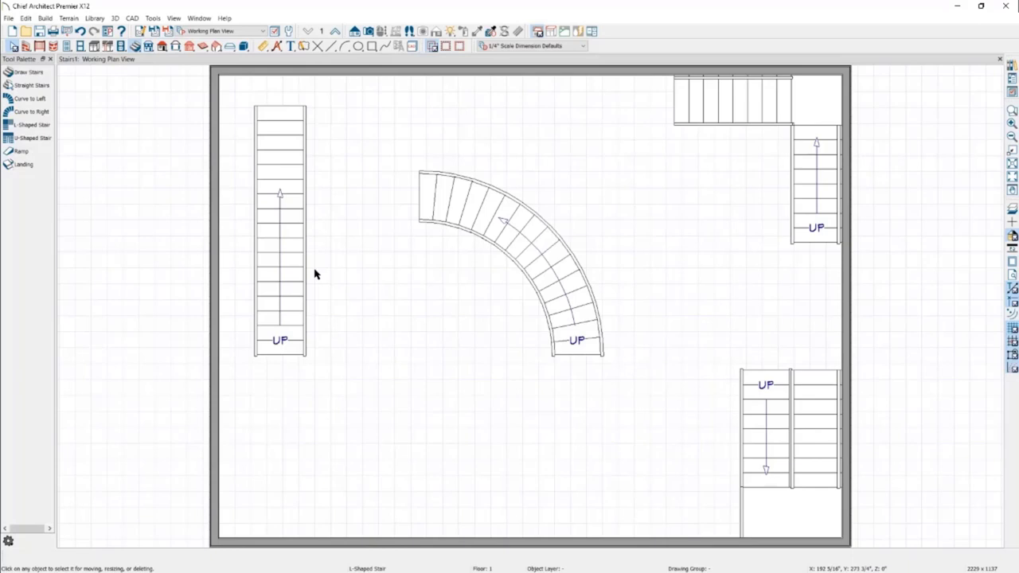
# Step: Examine the three rooms of the Stairs plan by selecting each in turn, and clear the selection
pyautogui.press('space')
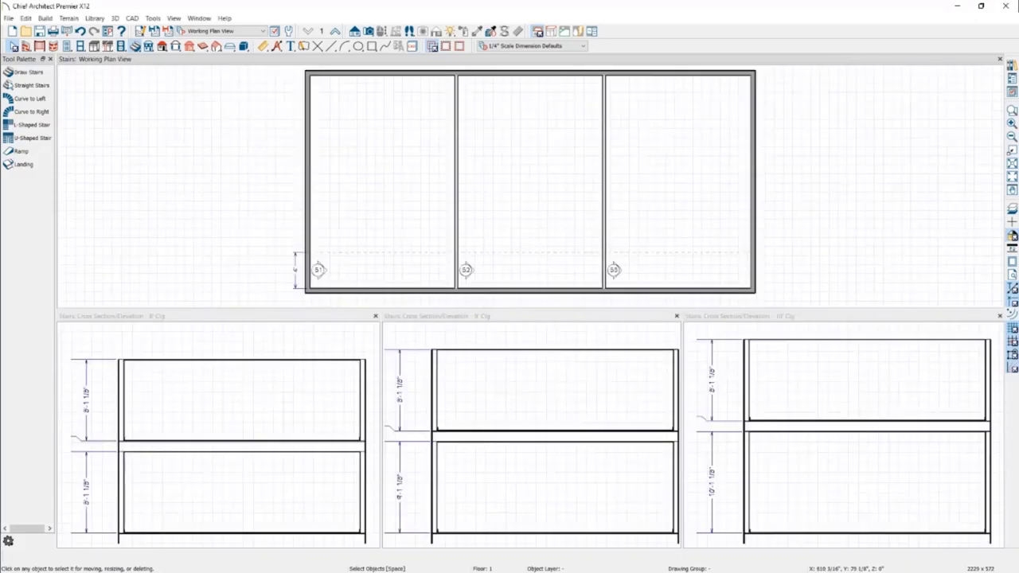
pyautogui.click(385, 218)
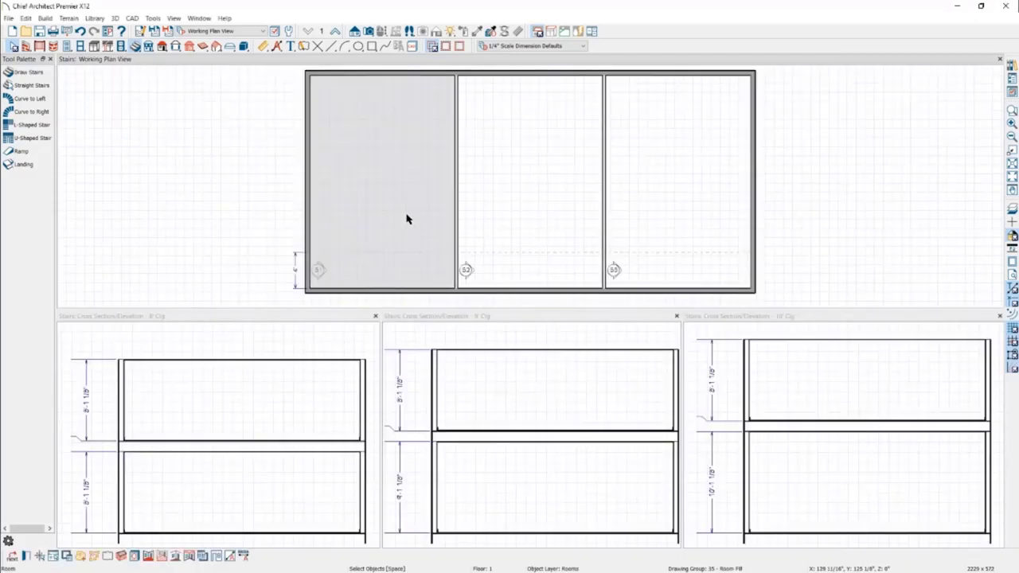
pyautogui.click(515, 218)
pyautogui.click(657, 218)
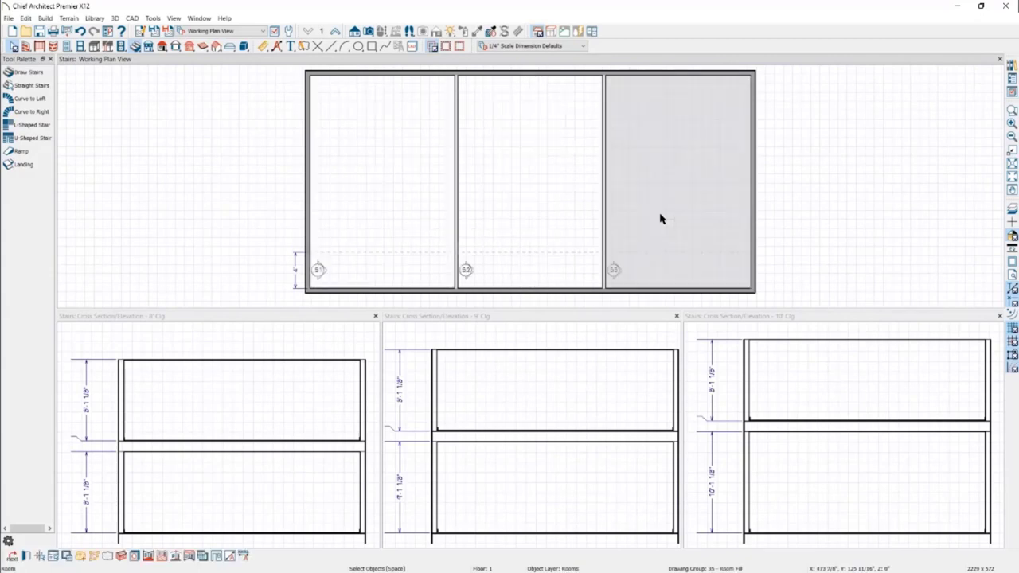
pyautogui.press('Escape')
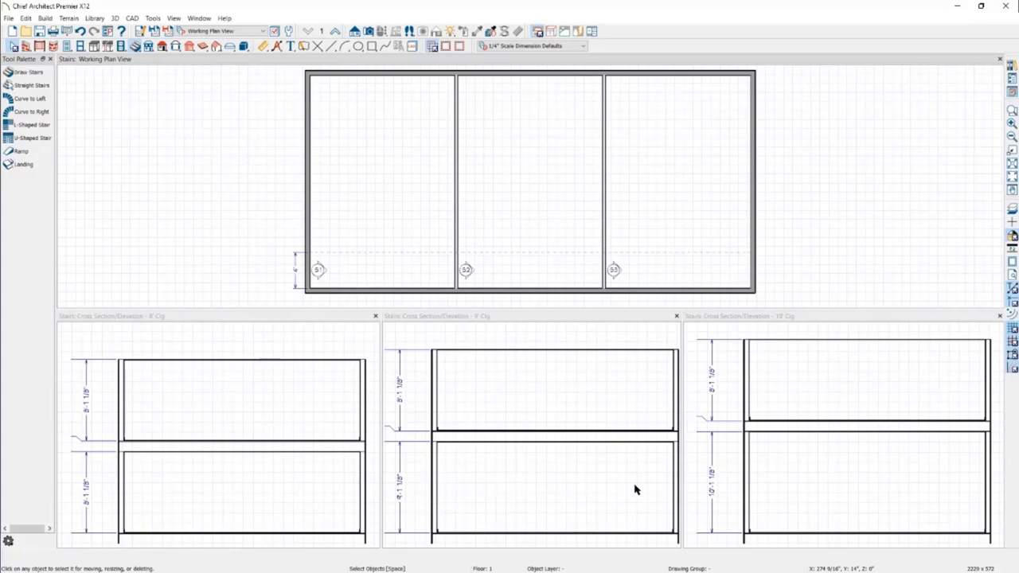
# Step: Place a straight staircase along the left wall of each of the three rooms with the Straight Stairs tool
pyautogui.click(28, 85)
pyautogui.click(329, 194)
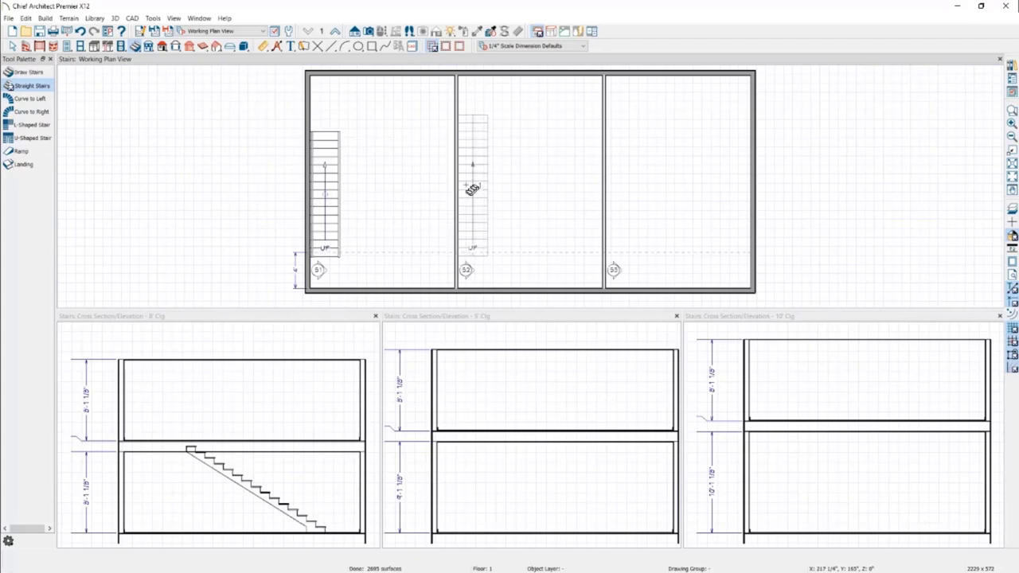
pyautogui.click(472, 194)
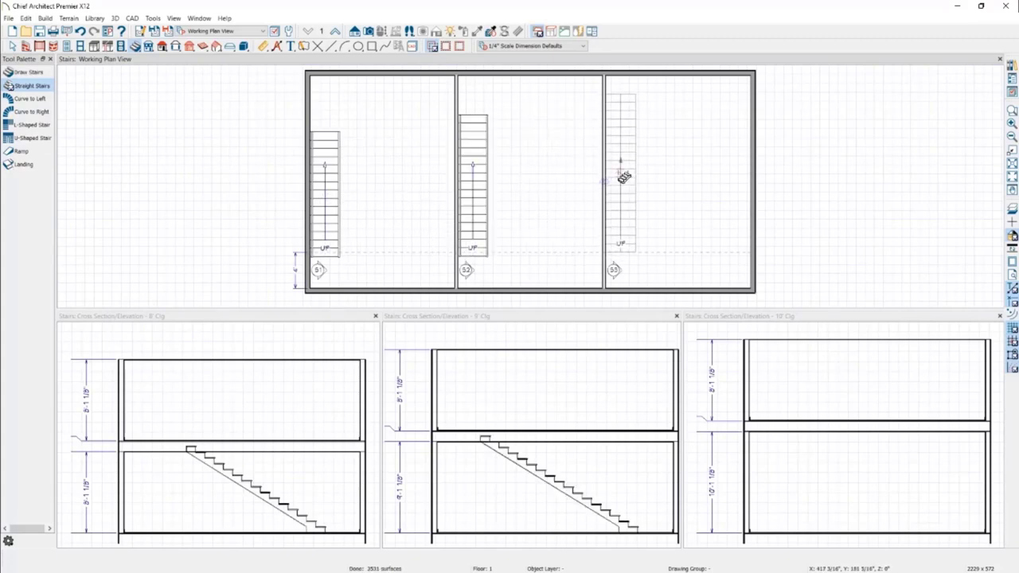
pyautogui.click(624, 177)
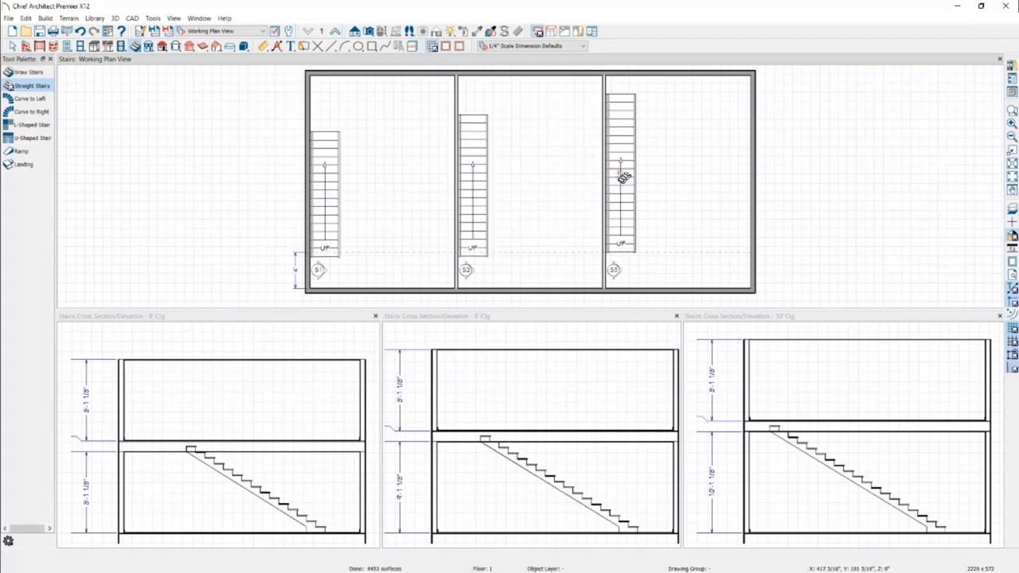
# Step: Replace the third room's staircase with a short Draw Stairs flight along the same wall and stretch it to about 162" long
pyautogui.rightClick(625, 152)
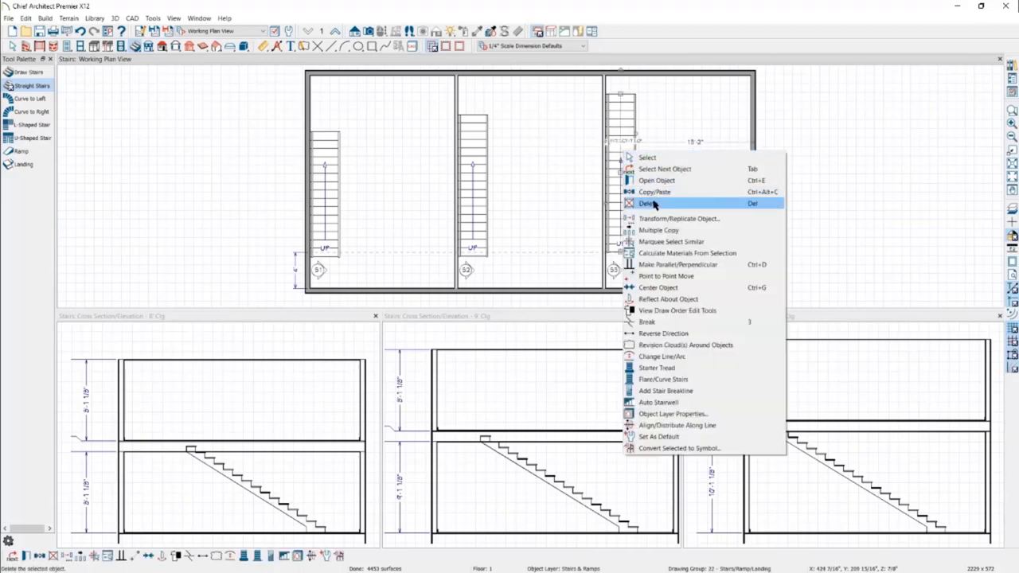
pyautogui.click(648, 204)
pyautogui.click(28, 72)
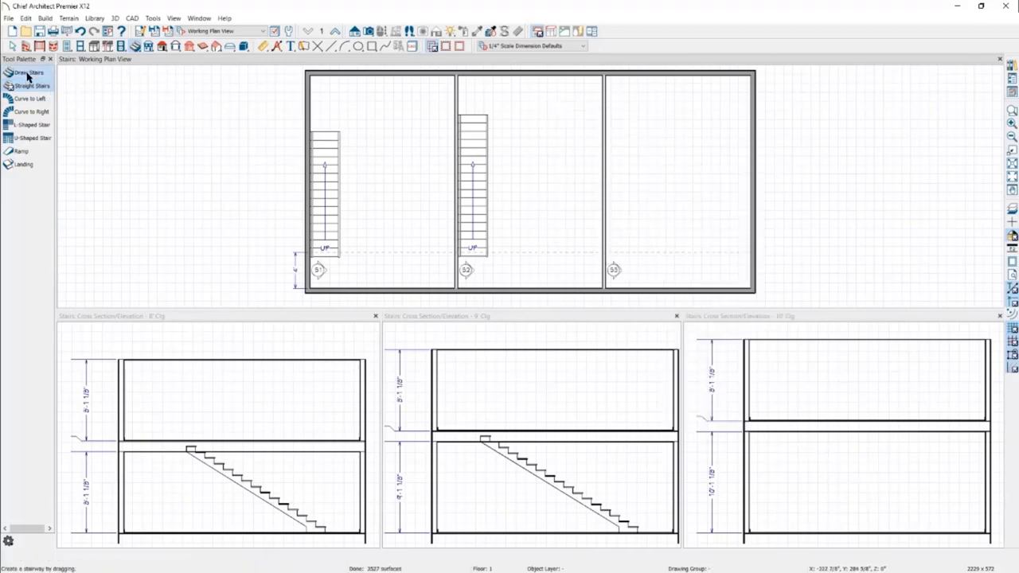
pyautogui.moveTo(621, 253); pyautogui.dragTo(628, 185)
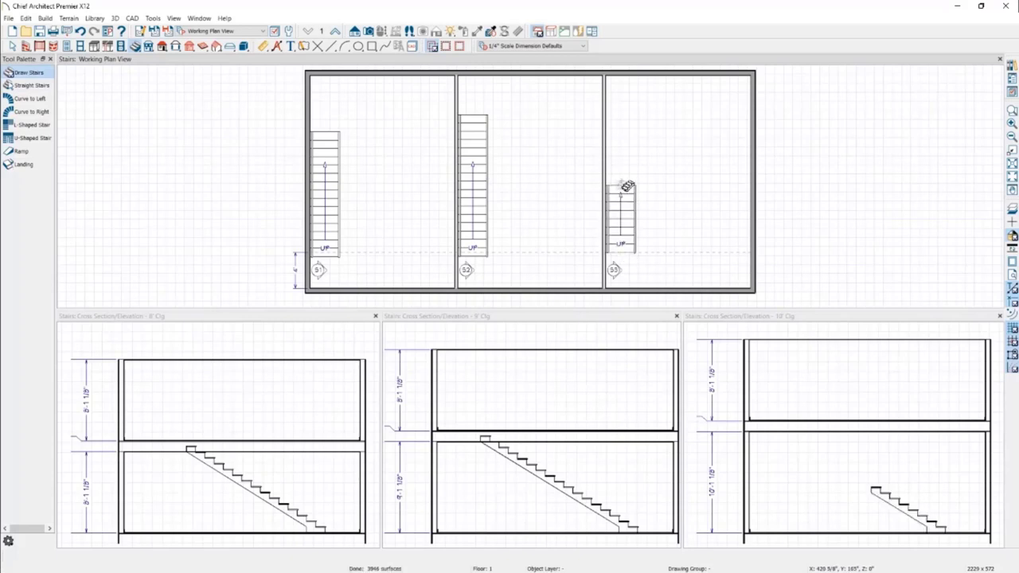
pyautogui.click(620, 188)
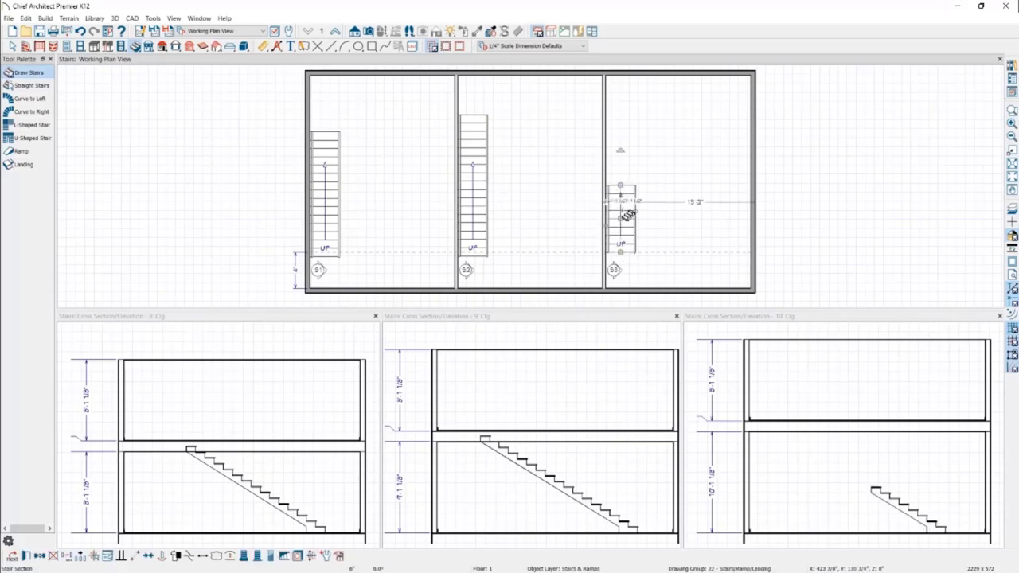
pyautogui.moveTo(620, 185); pyautogui.dragTo(619, 129)
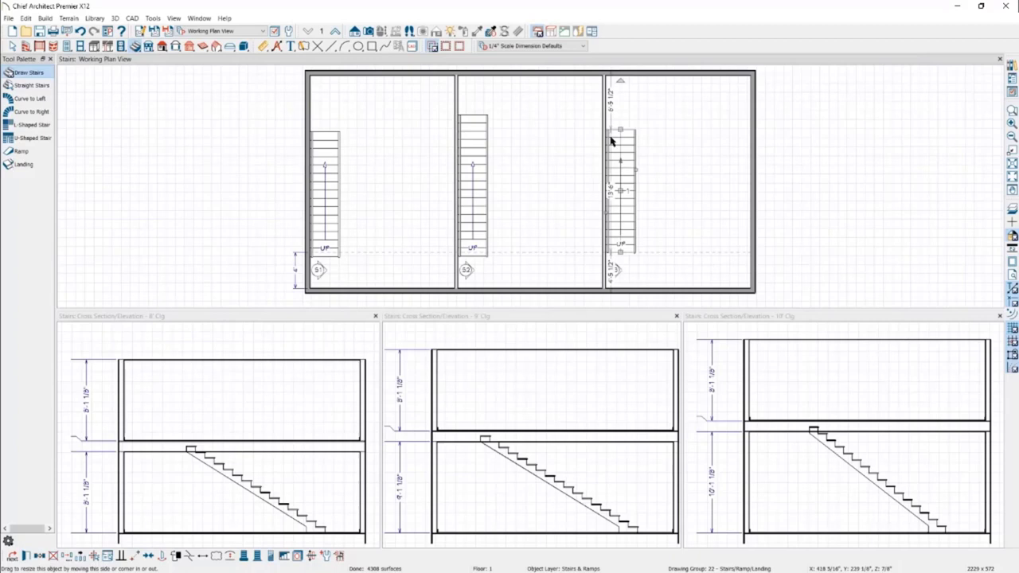
# Step: Apply Make Best Fit to the third room's staircase in its specification, with the bottom locked
pyautogui.click(31, 557)
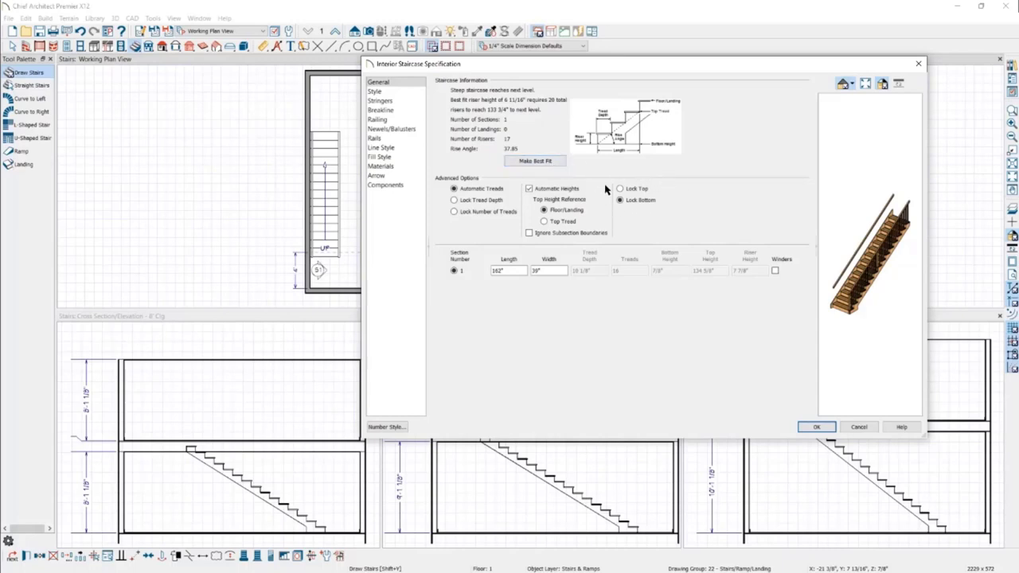
pyautogui.click(641, 200)
pyautogui.click(552, 163)
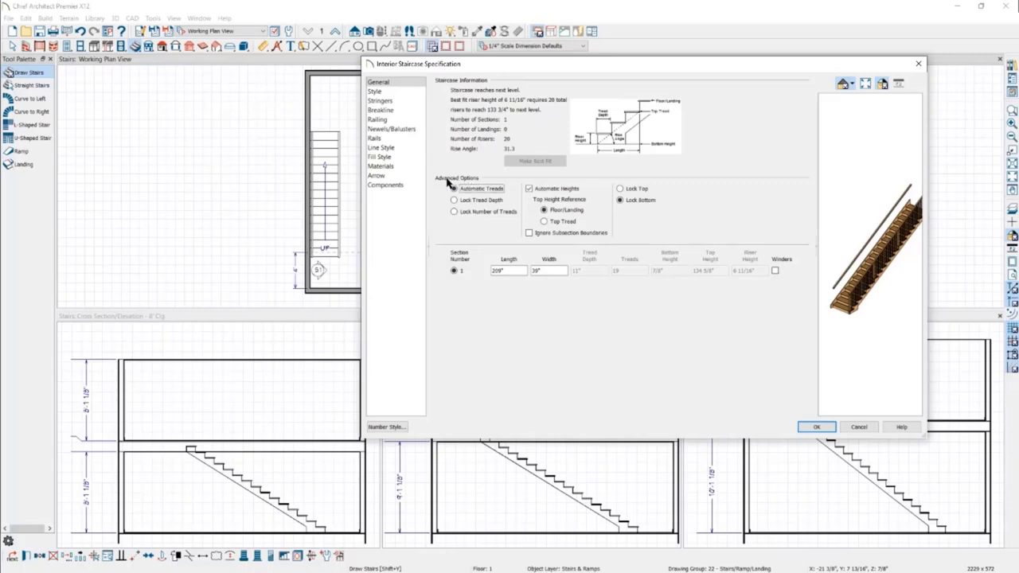
pyautogui.click(549, 271)
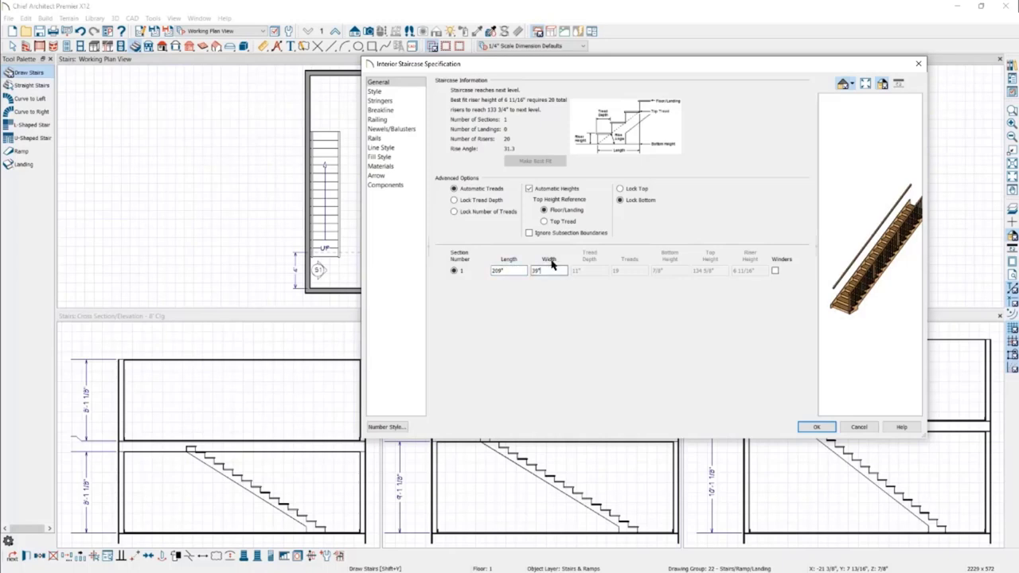
pyautogui.click(812, 427)
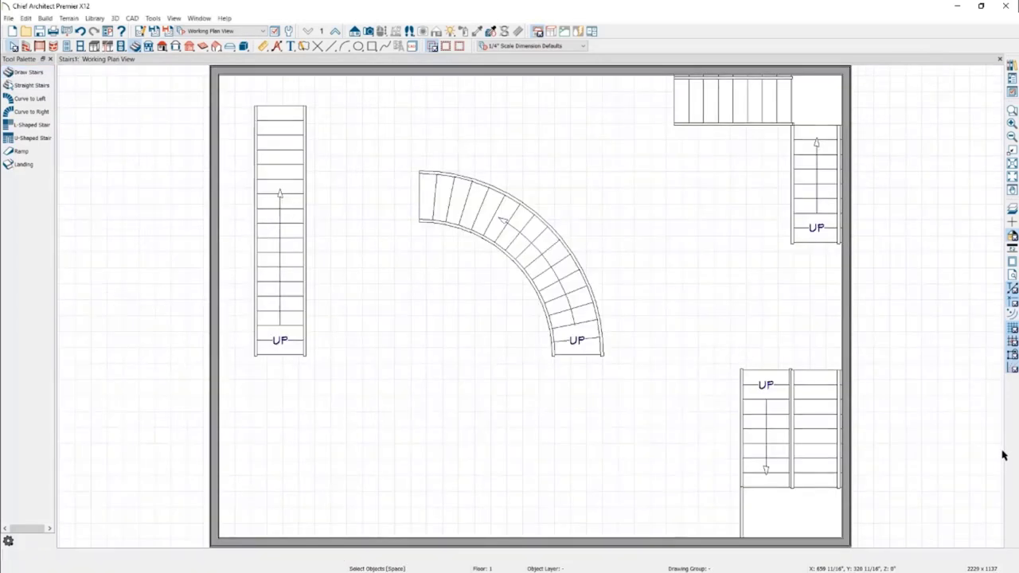
# Step: Resize the straight staircase in the Stairs1 plan to about 9'-7" long and 4'-6" wide, angled at 60 degrees
pyautogui.click(281, 277)
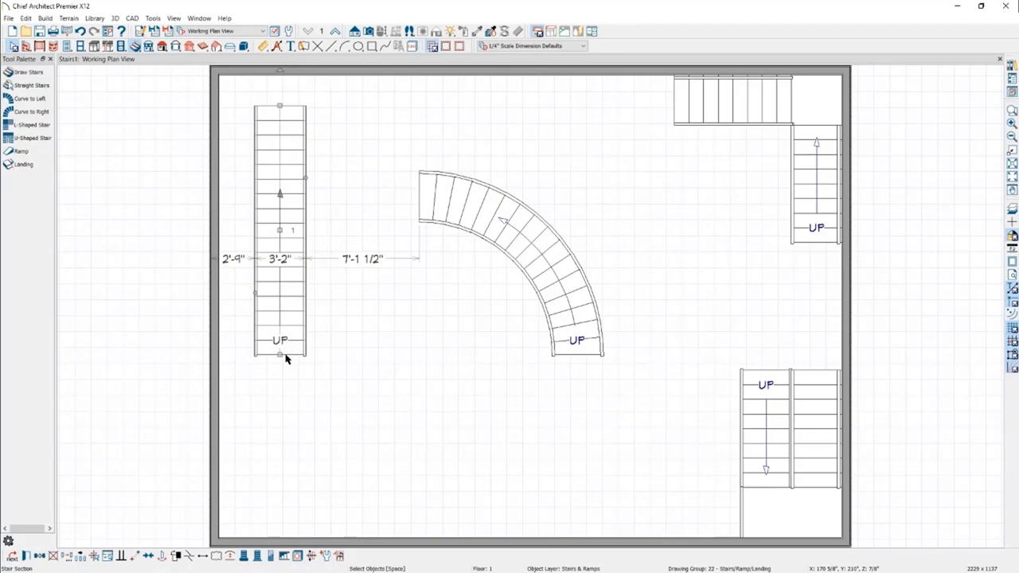
pyautogui.moveTo(285, 358); pyautogui.dragTo(351, 193)
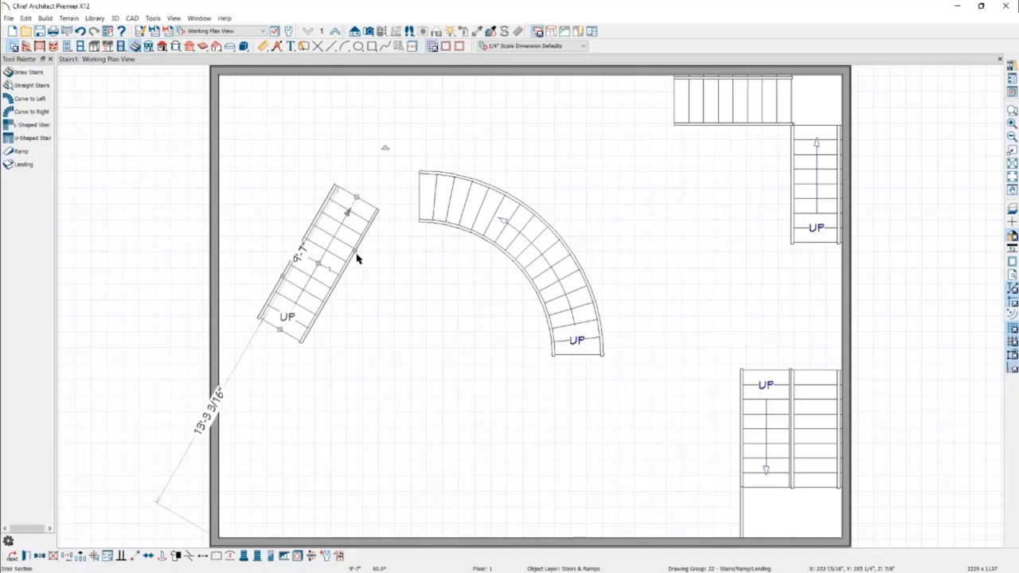
pyautogui.moveTo(356, 257); pyautogui.dragTo(371, 261)
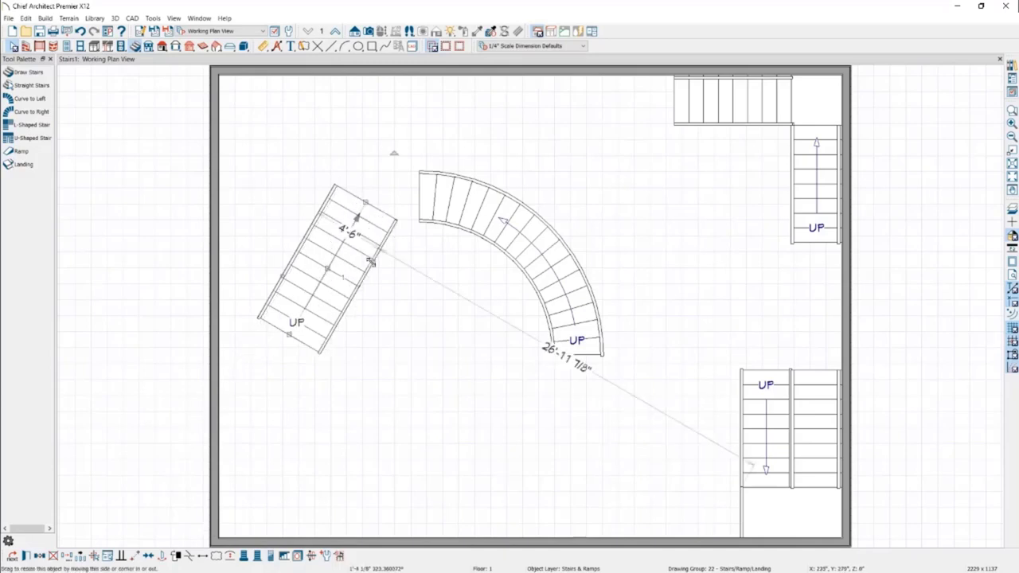
# Step: Rotate the straight staircase back to vertical and move it near the room's left wall
pyautogui.moveTo(325, 269); pyautogui.dragTo(315, 222)
pyautogui.moveTo(379, 102); pyautogui.dragTo(321, 353)
pyautogui.moveTo(316, 216); pyautogui.dragTo(248, 220)
pyautogui.moveTo(257, 351); pyautogui.dragTo(268, 95)
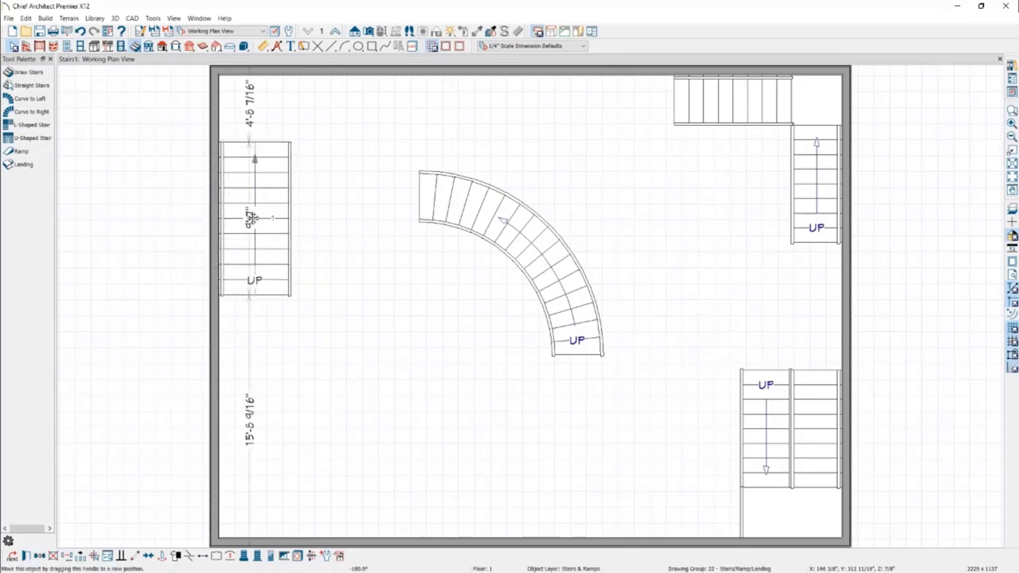
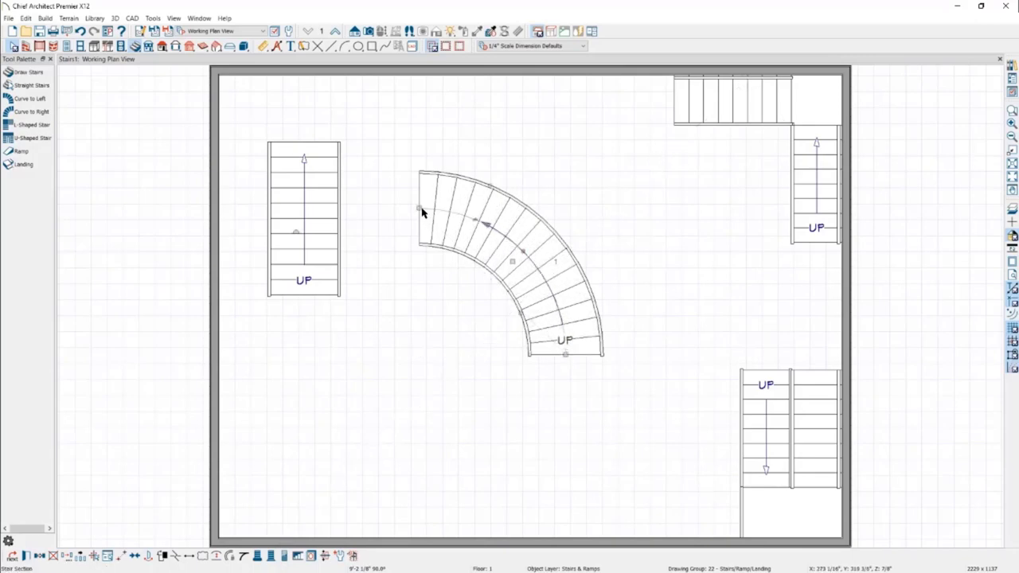
# Step: Shorten the curved staircase to a tighter arc and move it toward the room's upper wall
pyautogui.moveTo(420, 210); pyautogui.dragTo(409, 264)
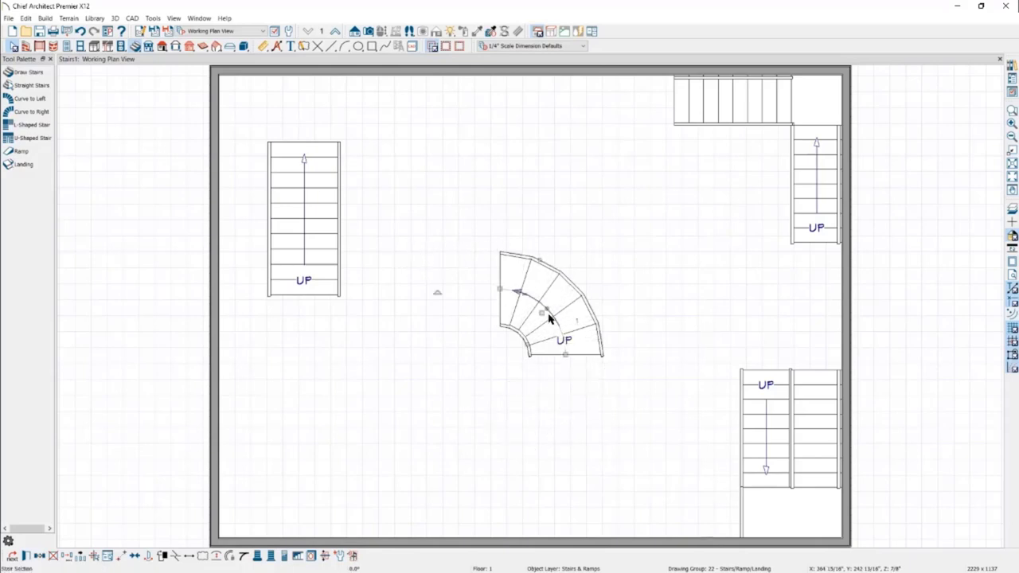
pyautogui.moveTo(541, 314); pyautogui.dragTo(473, 194)
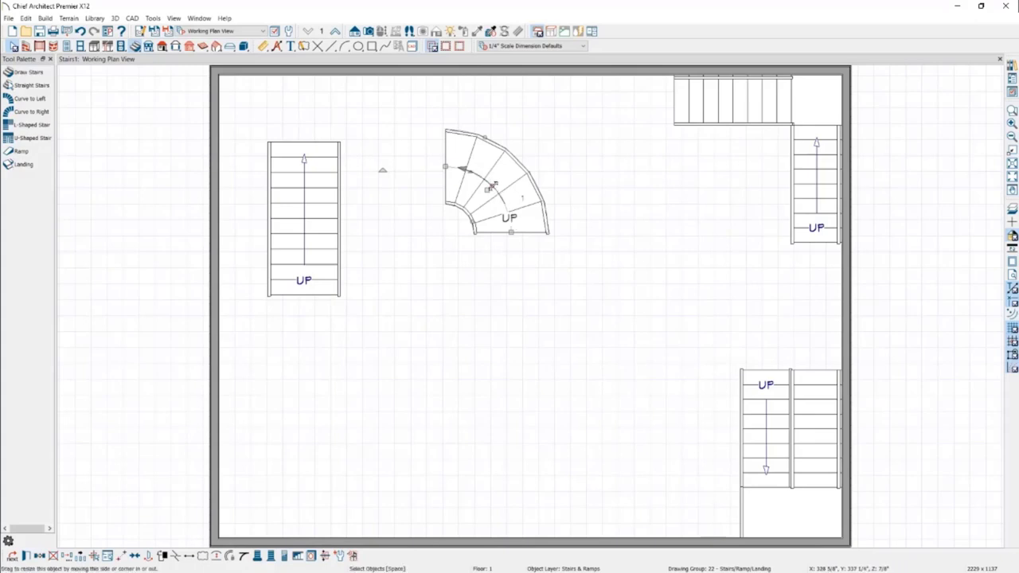
# Step: Enlarge the curved staircase's radius slightly and adjust the angle covered by its arc
pyautogui.moveTo(494, 189)
pyautogui.mouseDown()
pyautogui.moveTo(536, 135)
pyautogui.moveTo(481, 207)
pyautogui.moveTo(519, 159)
pyautogui.moveTo(508, 185)
pyautogui.mouseUp()
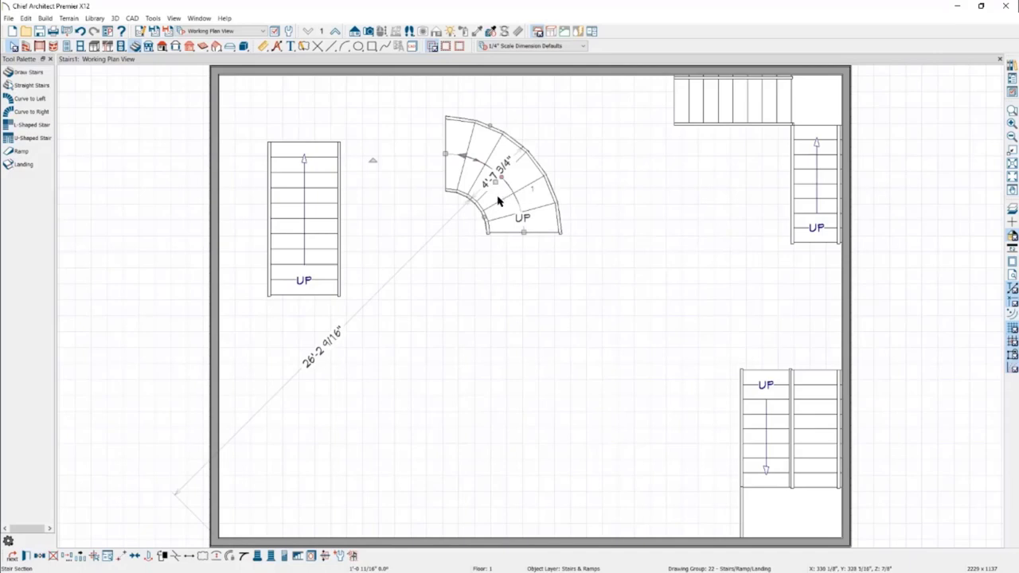
pyautogui.moveTo(522, 231); pyautogui.dragTo(523, 231)
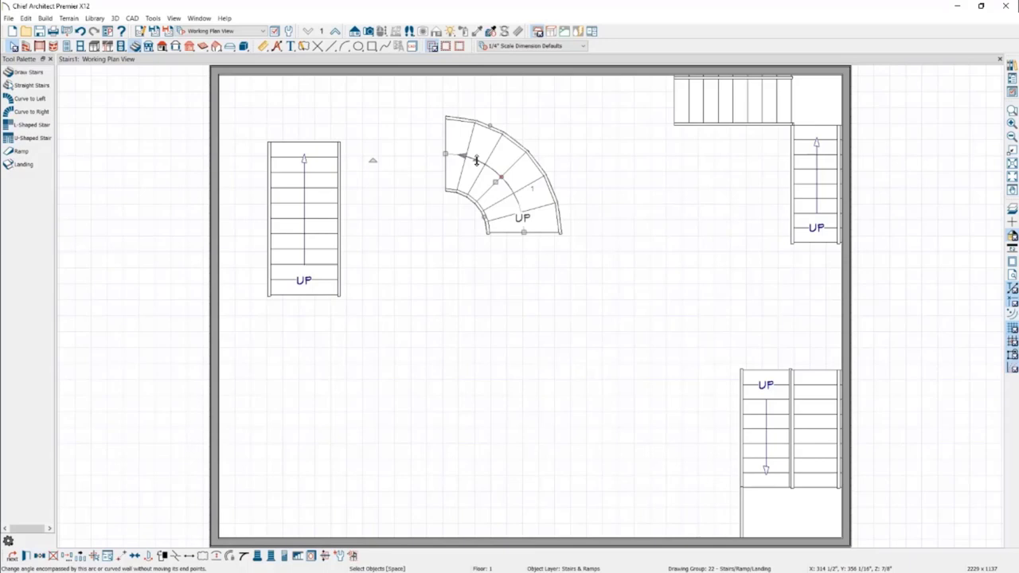
pyautogui.moveTo(476, 158)
pyautogui.mouseDown()
pyautogui.moveTo(495, 162)
pyautogui.moveTo(484, 165)
pyautogui.mouseUp()
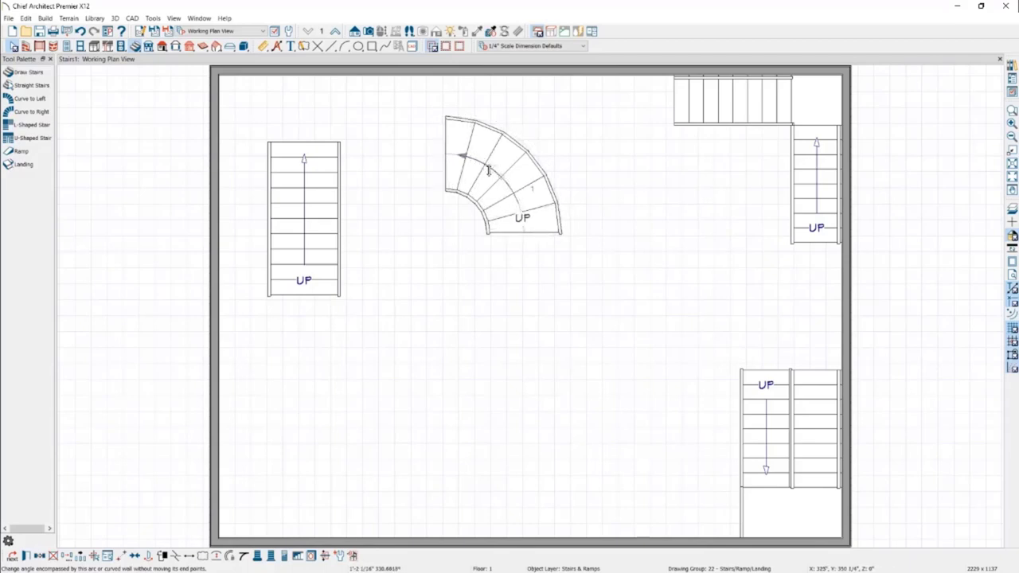
pyautogui.moveTo(488, 169); pyautogui.dragTo(440, 161)
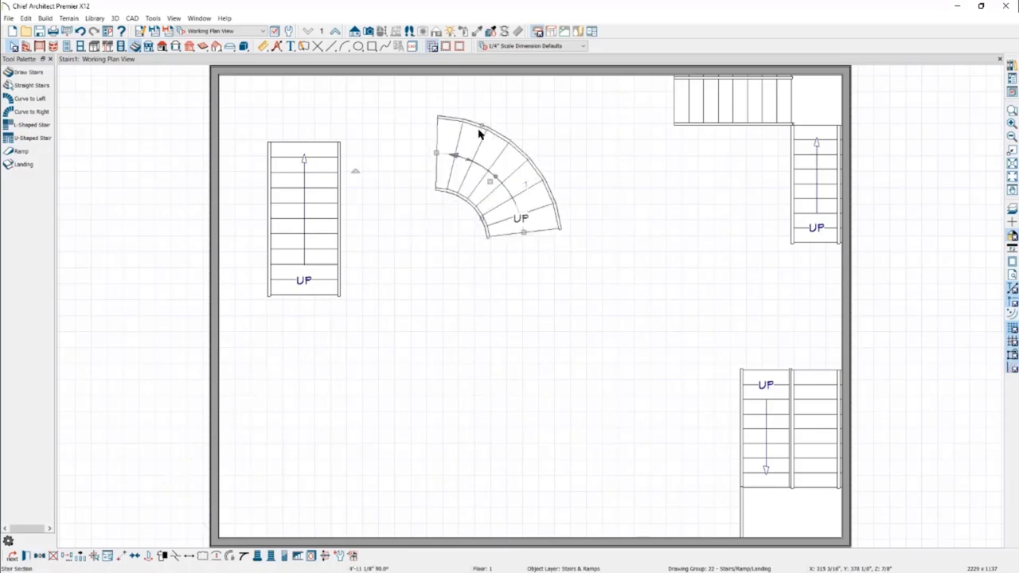
# Step: Narrow the curved staircase to about 4'-2 1/2" wide, shifting it slightly right and lengthening its arc to a quarter turn
pyautogui.moveTo(480, 125); pyautogui.dragTo(476, 132)
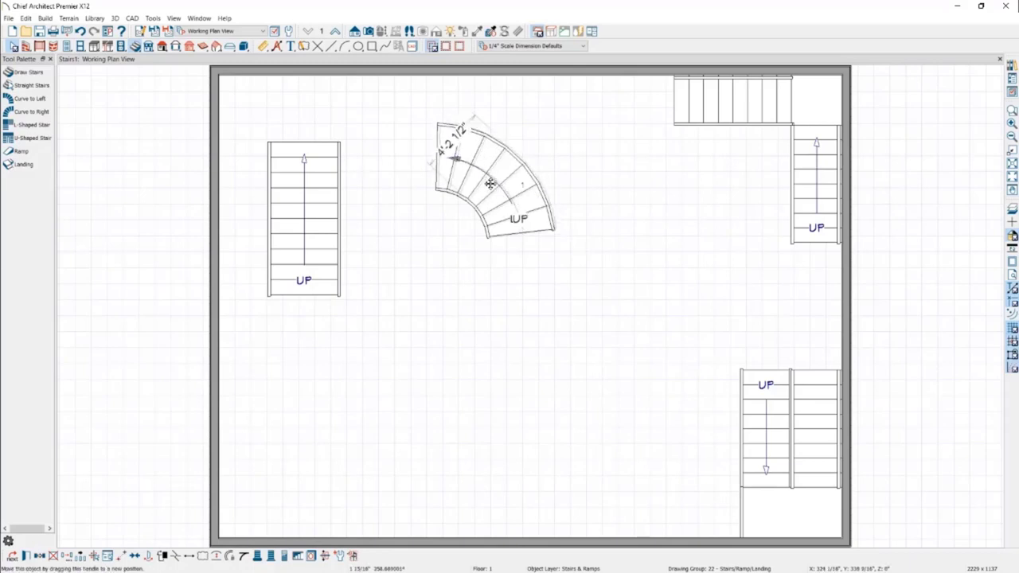
pyautogui.moveTo(490, 183); pyautogui.dragTo(498, 184)
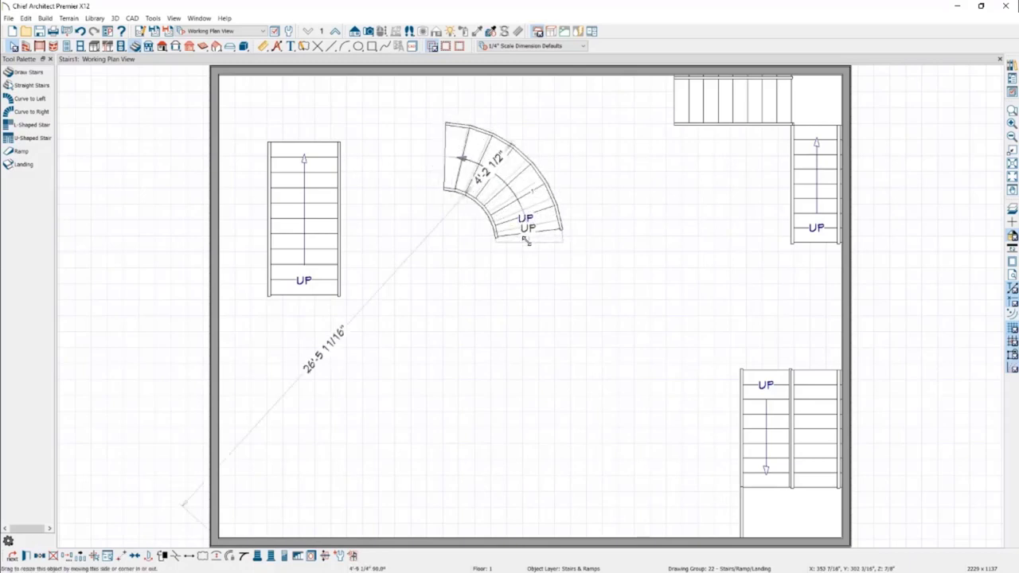
pyautogui.moveTo(525, 240); pyautogui.dragTo(524, 244)
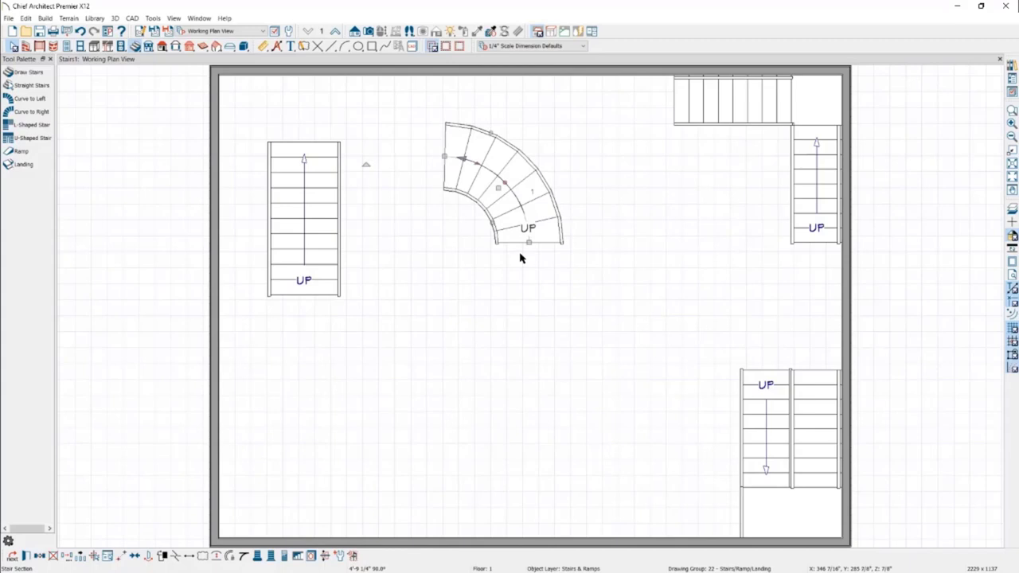
pyautogui.click(519, 257)
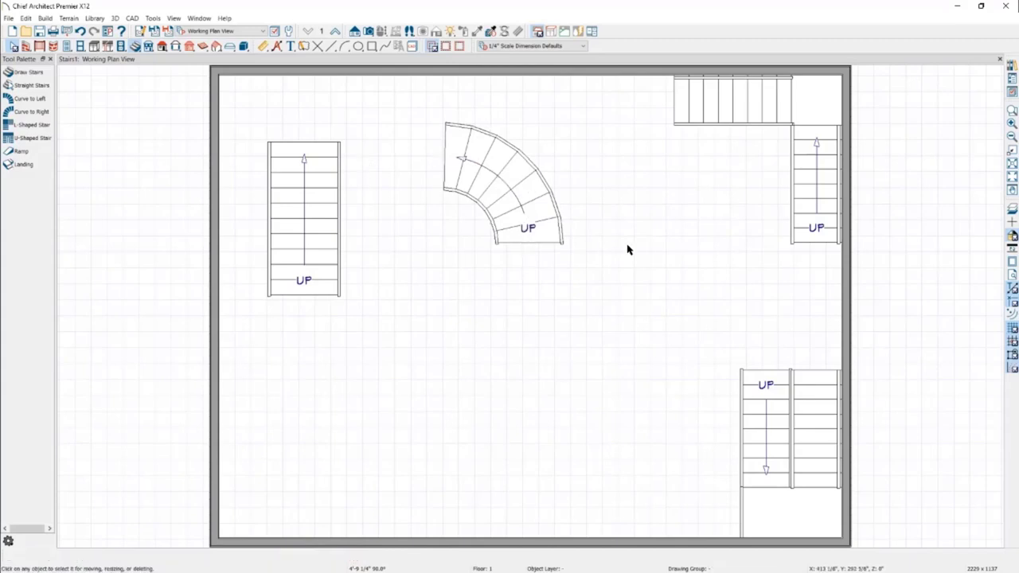
# Step: Narrow the lower flight of the upper-right L-shaped staircase by about 5" from its inner side
pyautogui.click(745, 101)
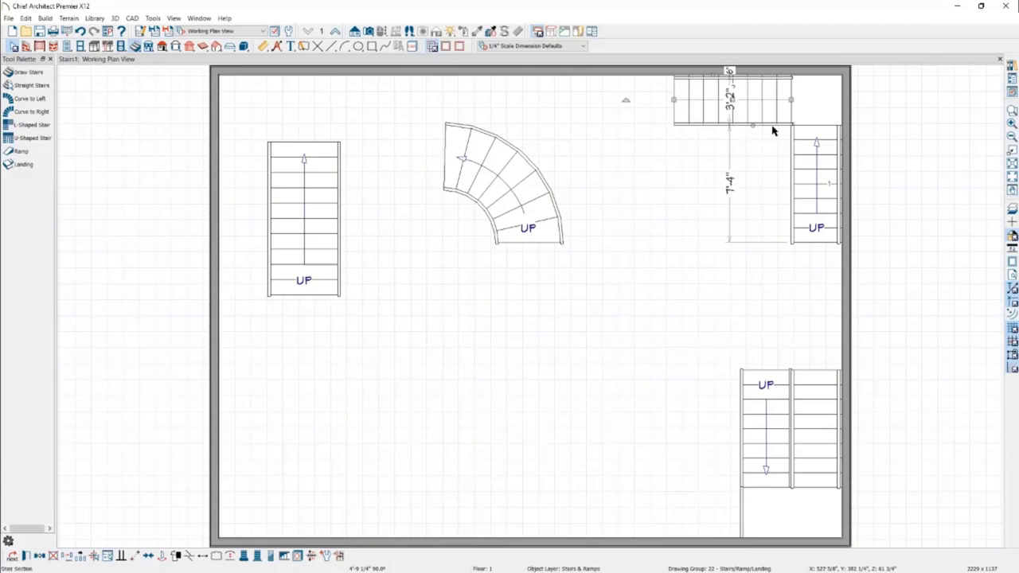
pyautogui.click(811, 120)
pyautogui.click(805, 193)
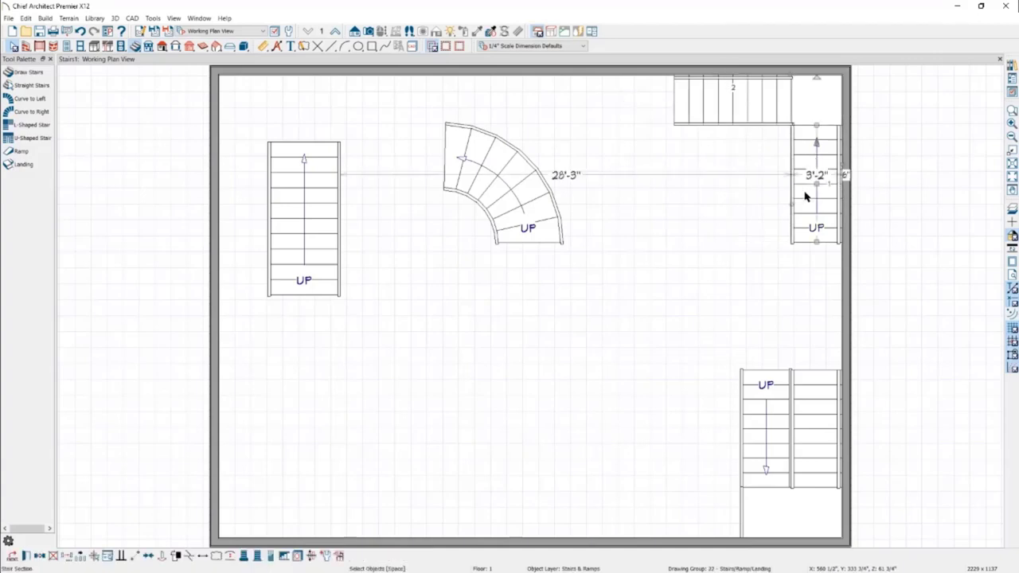
pyautogui.moveTo(793, 204); pyautogui.dragTo(798, 203)
pyautogui.click(780, 124)
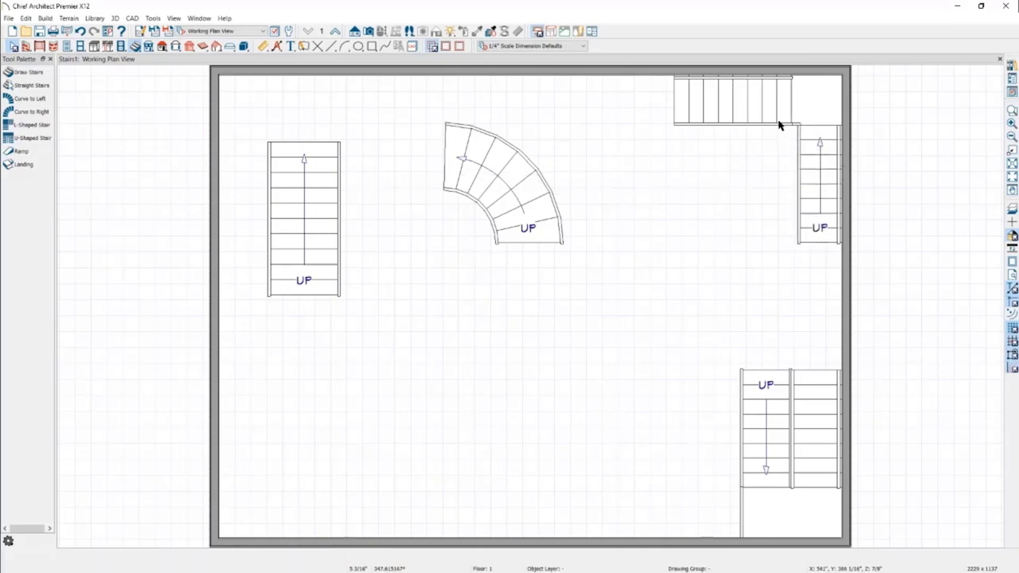
# Step: Move the whole L-shaped staircase away from the upper-right corner by its upper flight, then back by its landing
pyautogui.moveTo(731, 100); pyautogui.dragTo(698, 99)
pyautogui.click(787, 108)
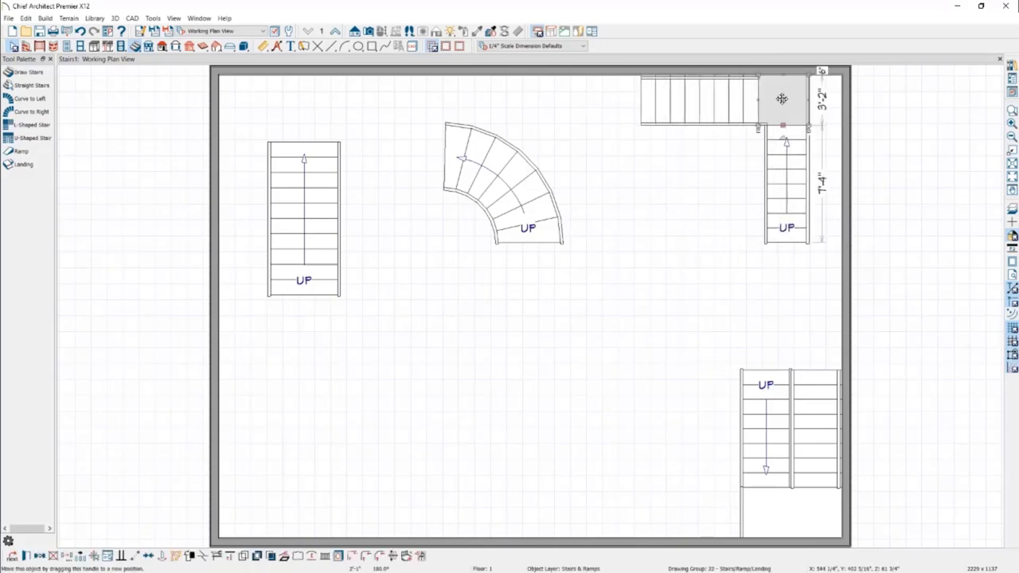
pyautogui.moveTo(787, 105); pyautogui.dragTo(821, 98)
pyautogui.click(785, 190)
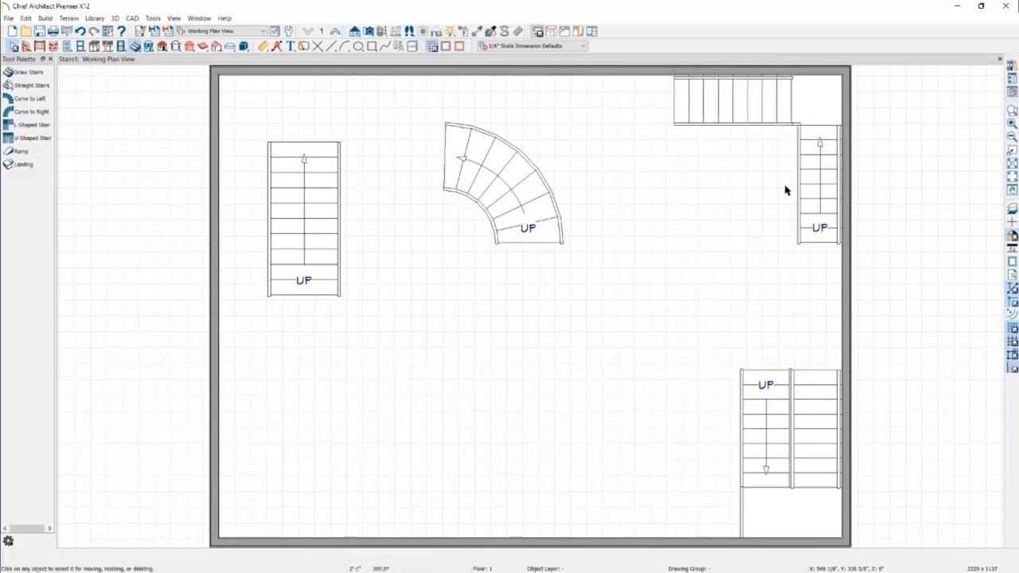
# Step: Detach the upper flight of the L-shaped staircase from its landing and move it about 2'-3" left along the wall
pyautogui.click(739, 113)
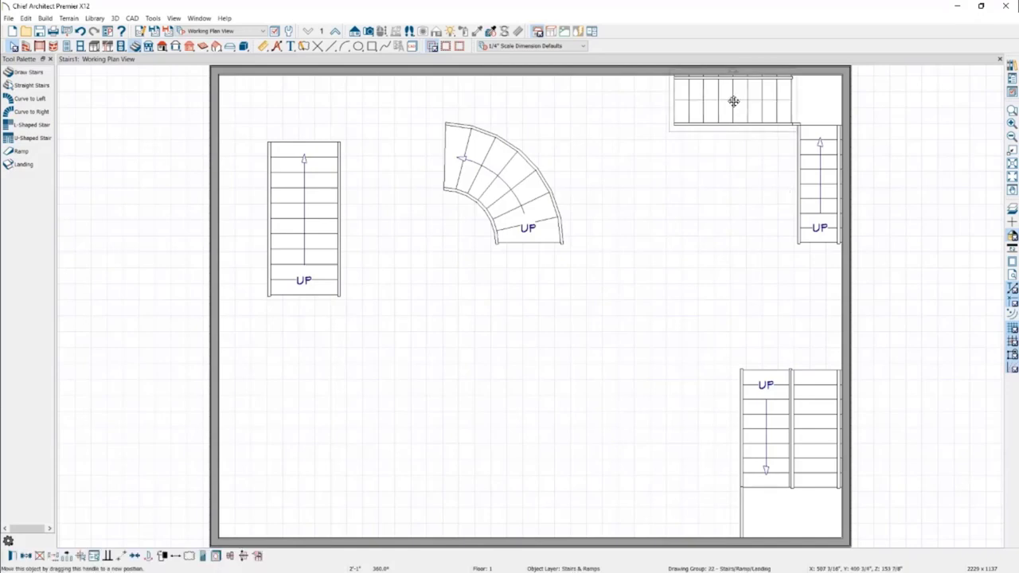
pyautogui.moveTo(733, 100); pyautogui.dragTo(696, 100)
pyautogui.press('Escape')
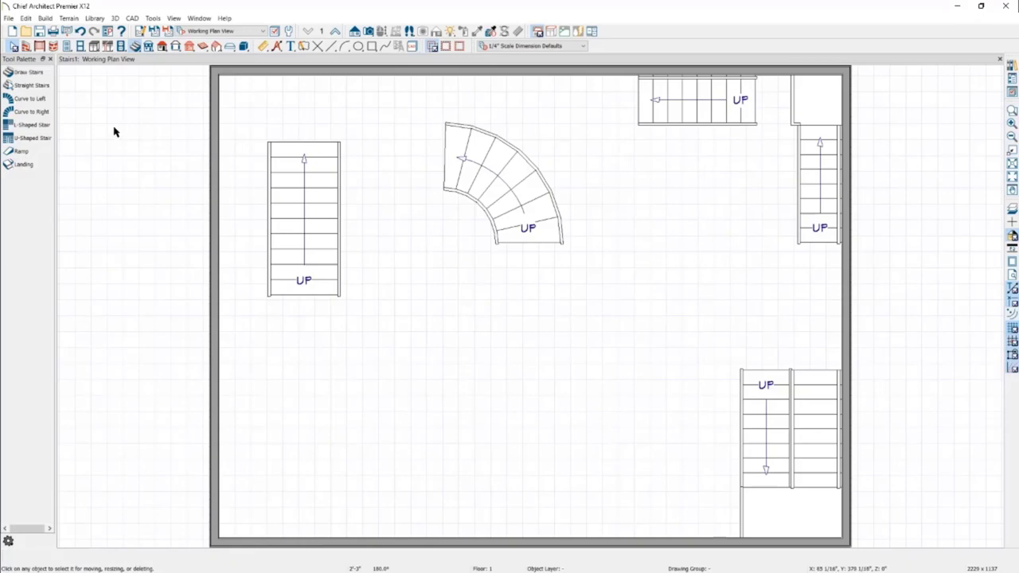
# Step: Start a new L-shaped staircase with its default direction set to Clockwise
pyautogui.click(32, 125)
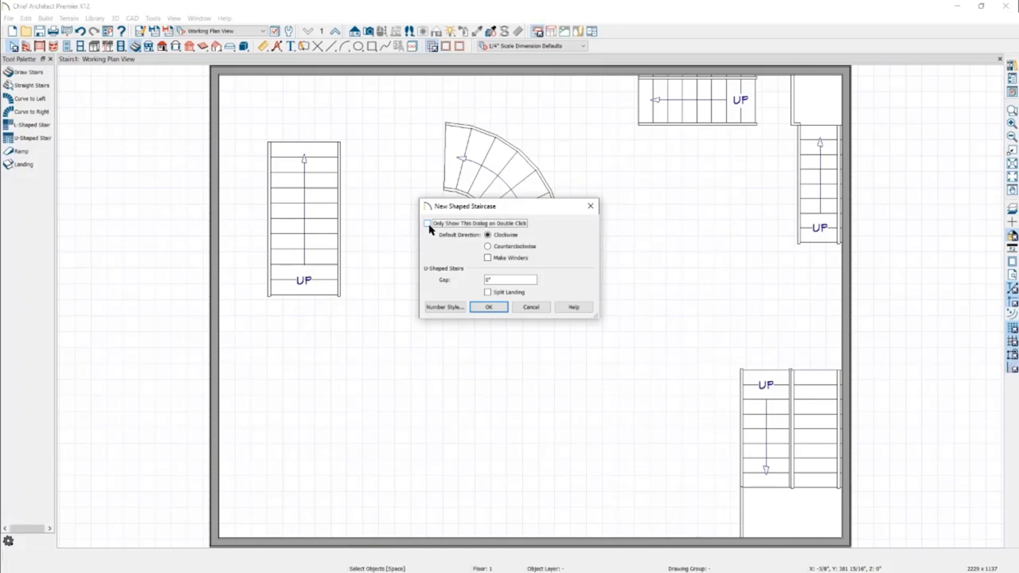
pyautogui.click(488, 235)
pyautogui.click(488, 246)
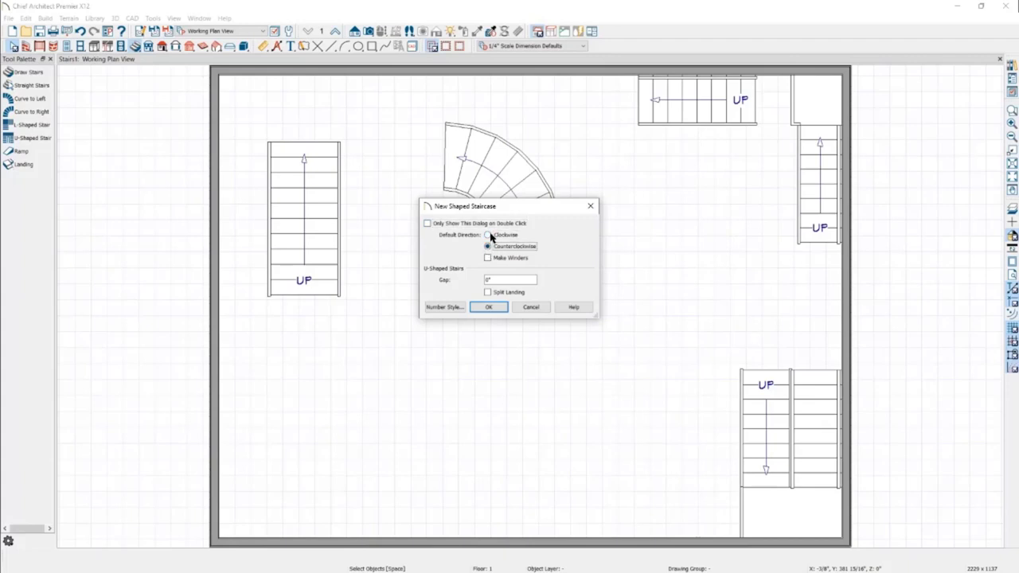
pyautogui.click(489, 235)
pyautogui.click(501, 307)
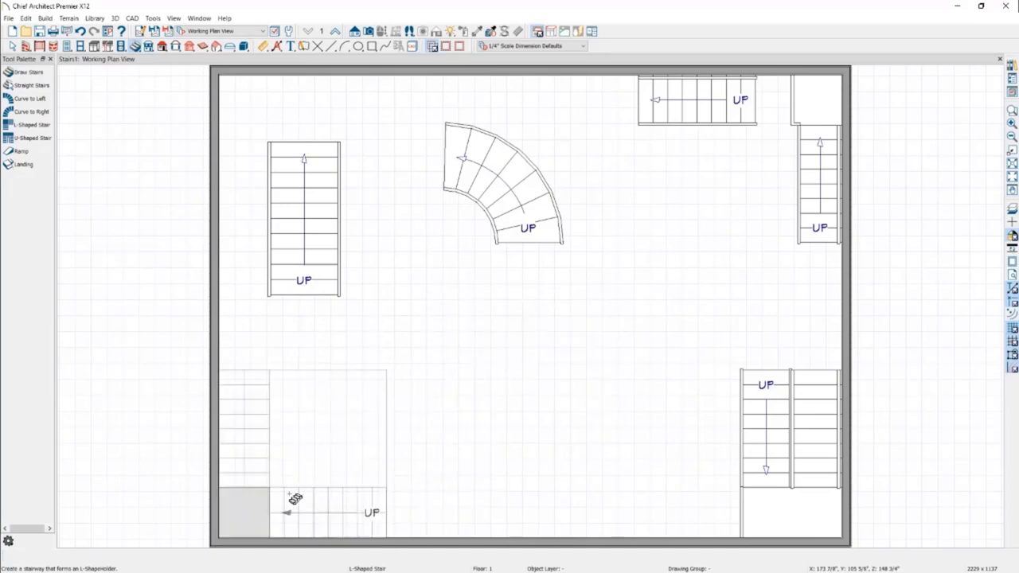
# Step: Enable winders and split landing with a 6" U-shaped gap, and place an L-shaped staircase in the room's lower-left corner
pyautogui.doubleClick(45, 129)
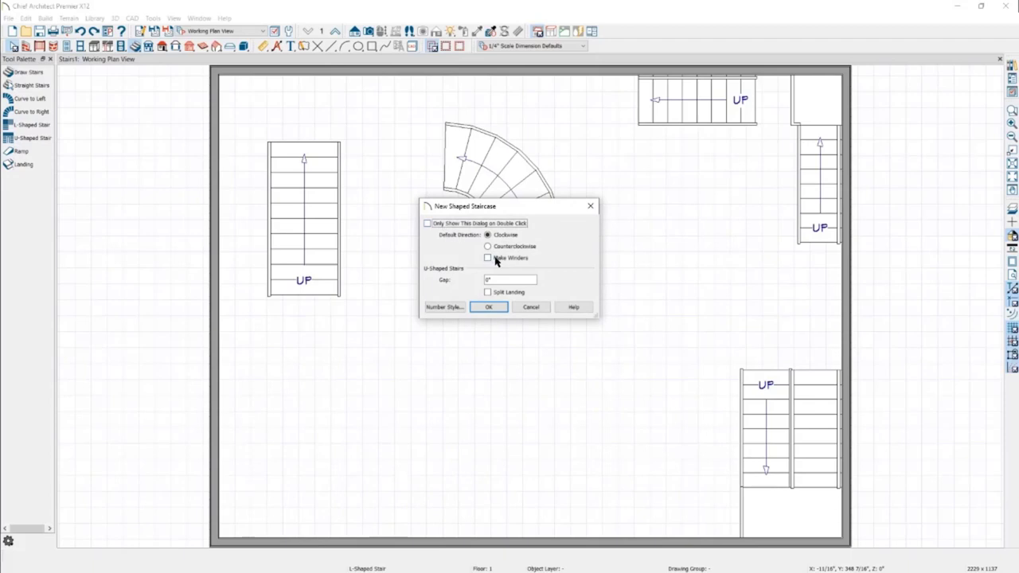
pyautogui.click(496, 259)
pyautogui.doubleClick(485, 279)
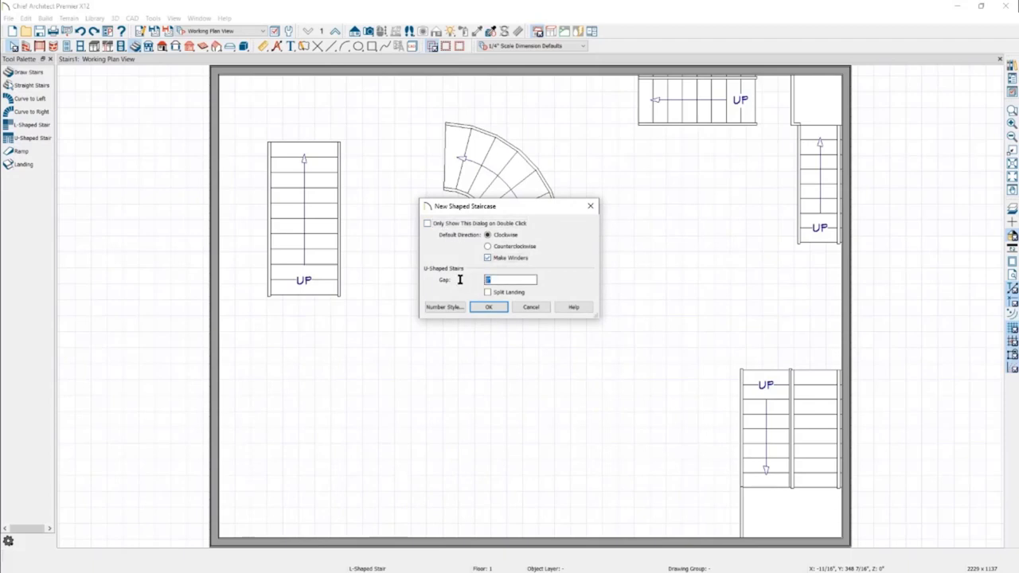
pyautogui.click(507, 294)
pyautogui.click(503, 309)
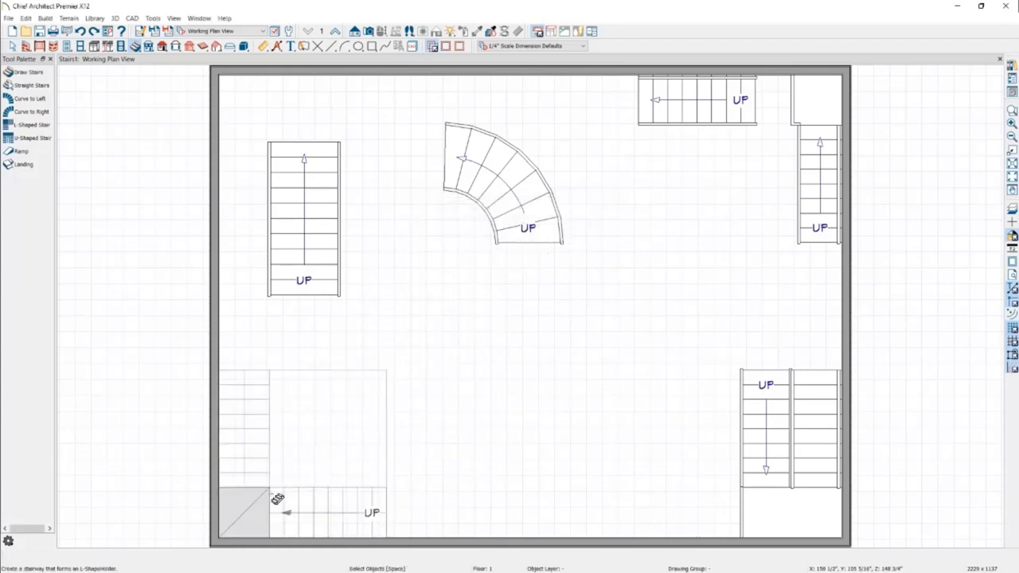
pyautogui.click(275, 496)
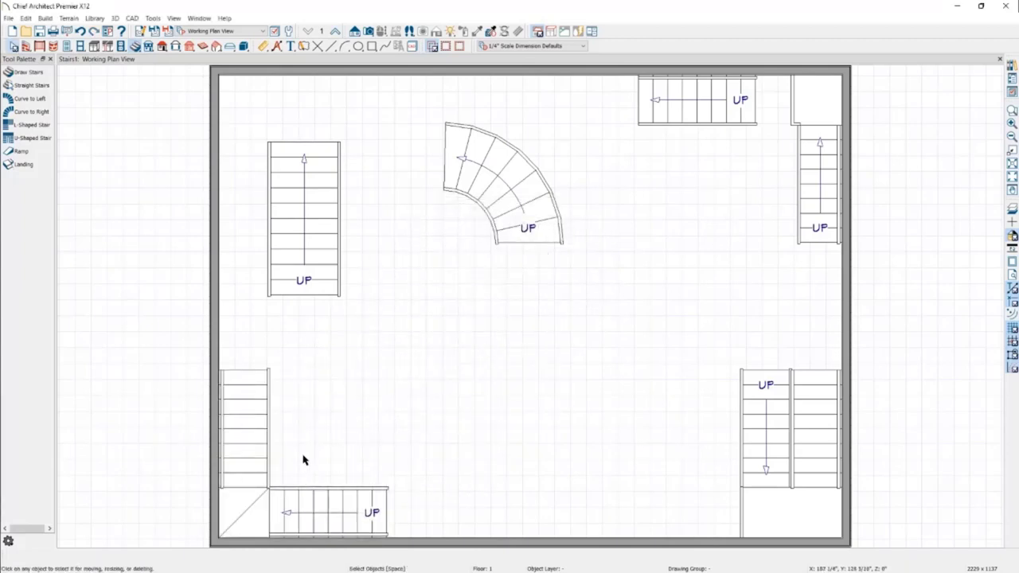
# Step: Place a clockwise U-shaped staircase with winders, a split landing and a 6" gap against the lower wall beside the existing one
pyautogui.click(44, 140)
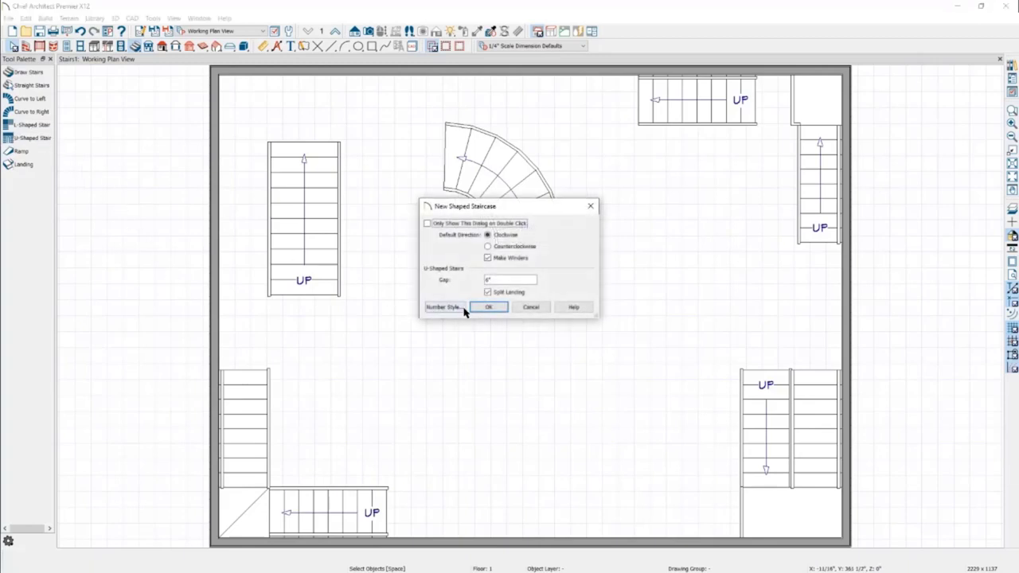
pyautogui.click(489, 308)
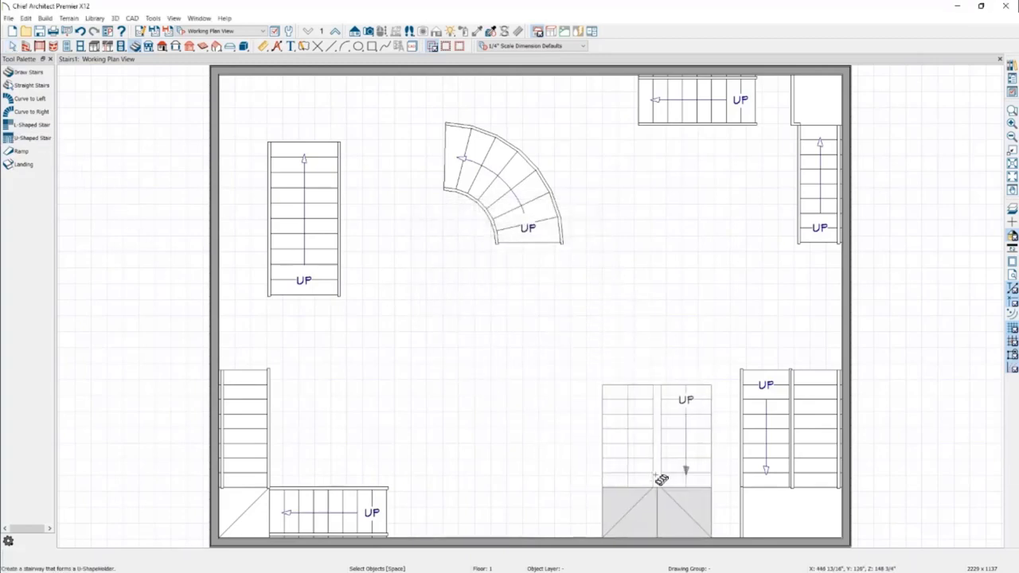
pyautogui.click(663, 483)
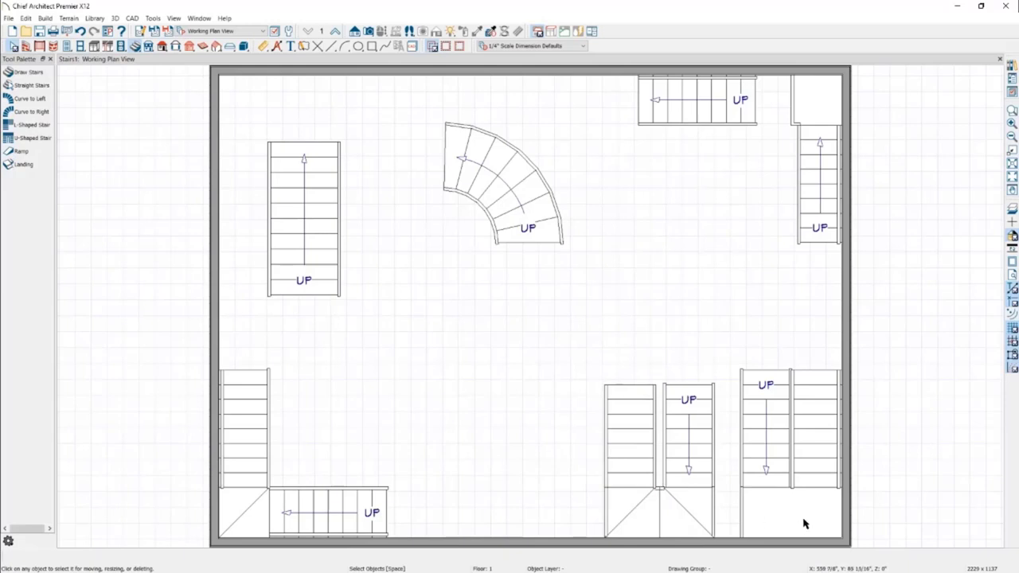
pyautogui.click(774, 510)
pyautogui.click(680, 513)
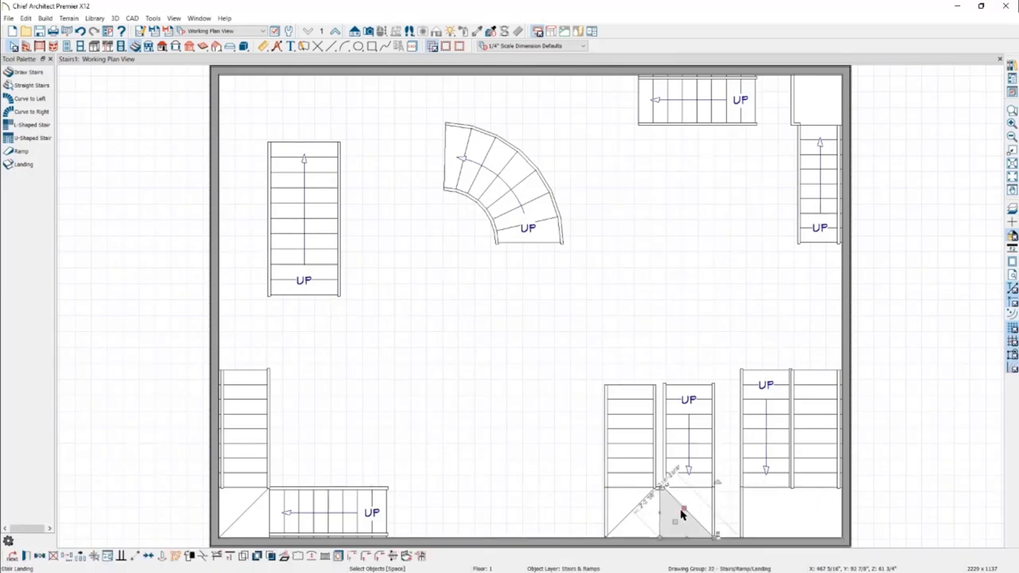
pyautogui.press('Escape')
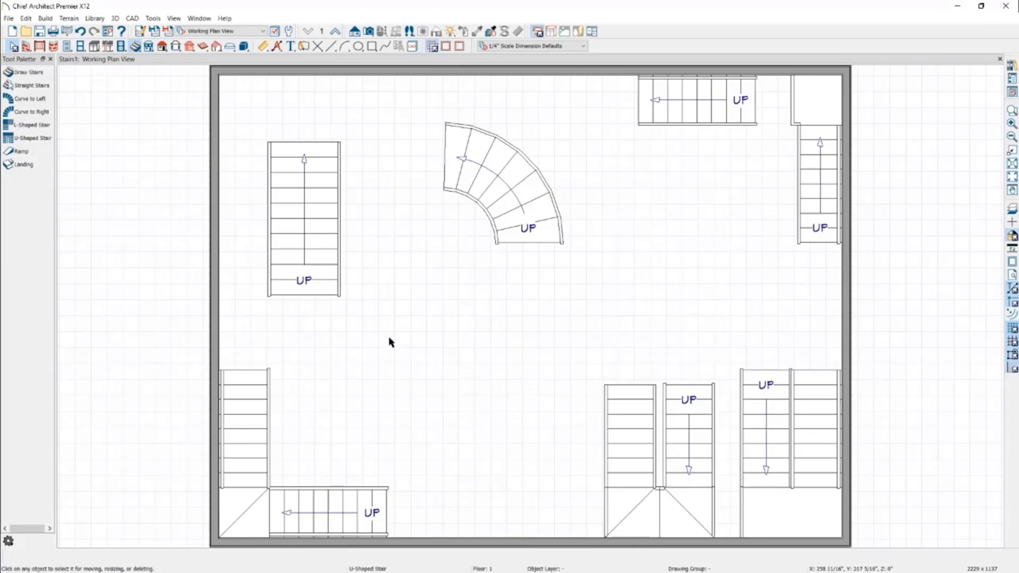
pyautogui.click(311, 263)
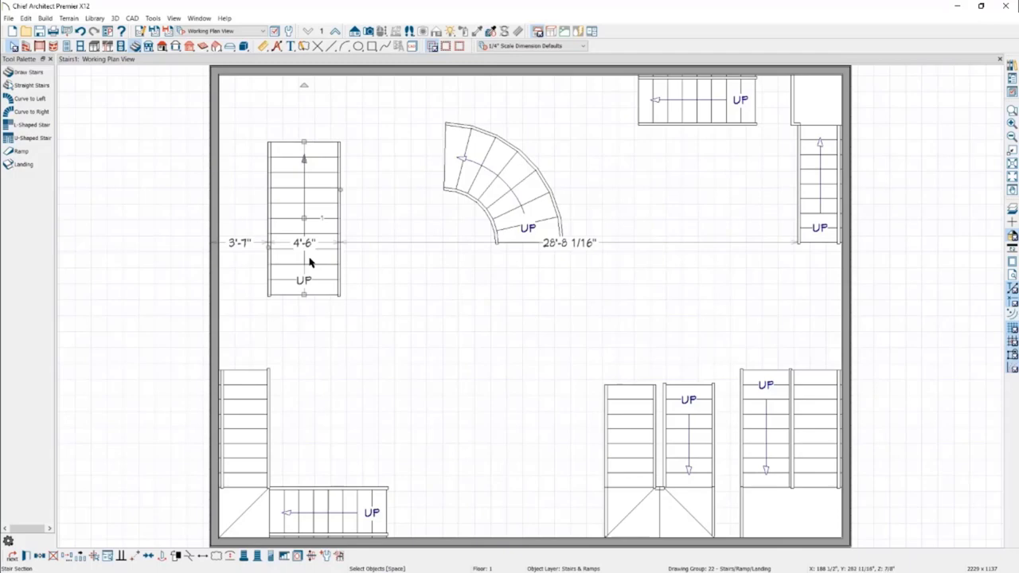
pyautogui.click(288, 557)
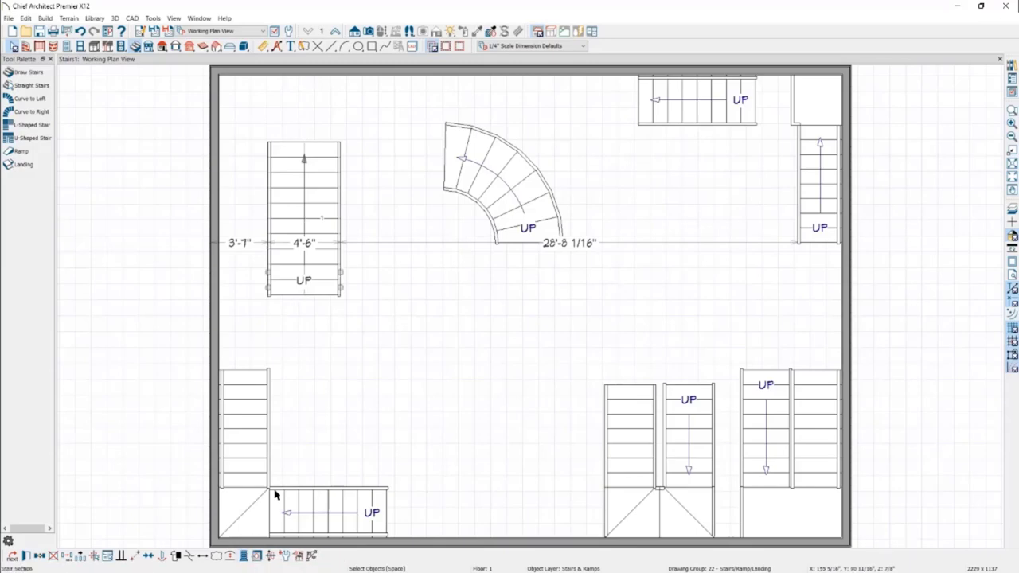
pyautogui.moveTo(340, 287); pyautogui.dragTo(322, 271)
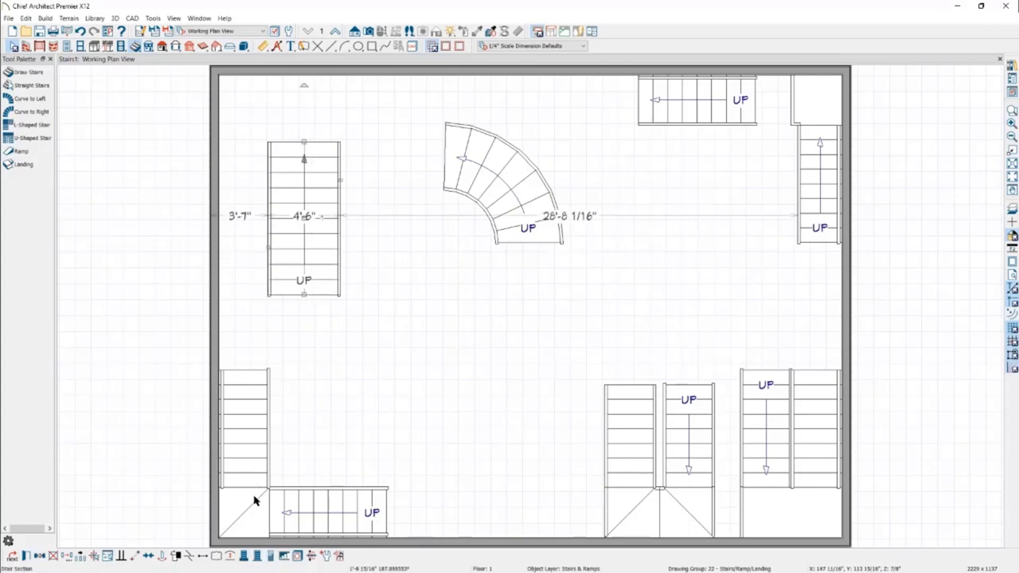
# Step: Flare the straight staircase outward at all four corners, on both sides of its lower and upper ends
pyautogui.click(265, 560)
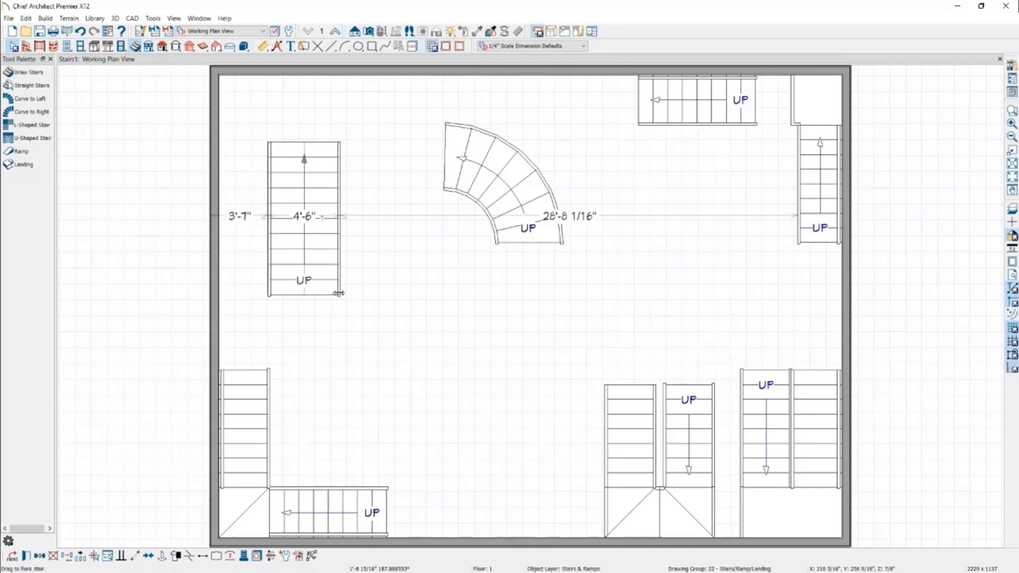
pyautogui.moveTo(338, 293); pyautogui.dragTo(353, 298)
pyautogui.moveTo(269, 301); pyautogui.dragTo(236, 295)
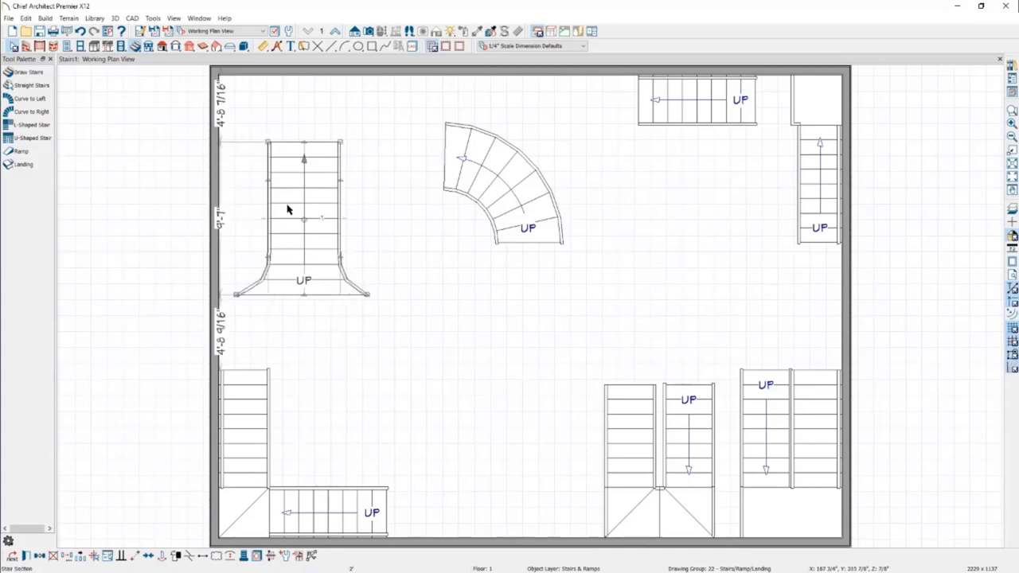
pyautogui.moveTo(339, 144); pyautogui.dragTo(366, 142)
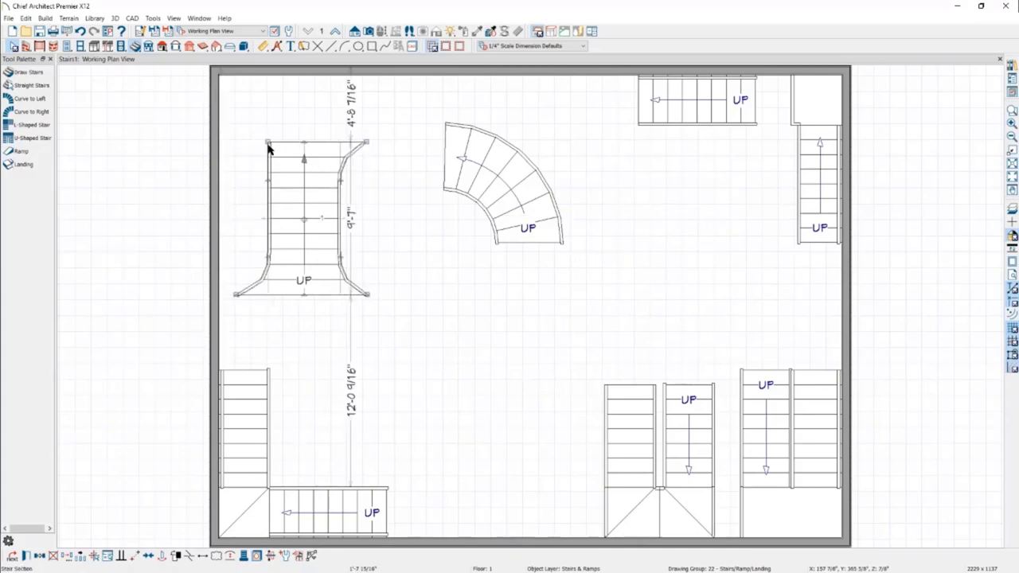
pyautogui.moveTo(268, 144); pyautogui.dragTo(246, 142)
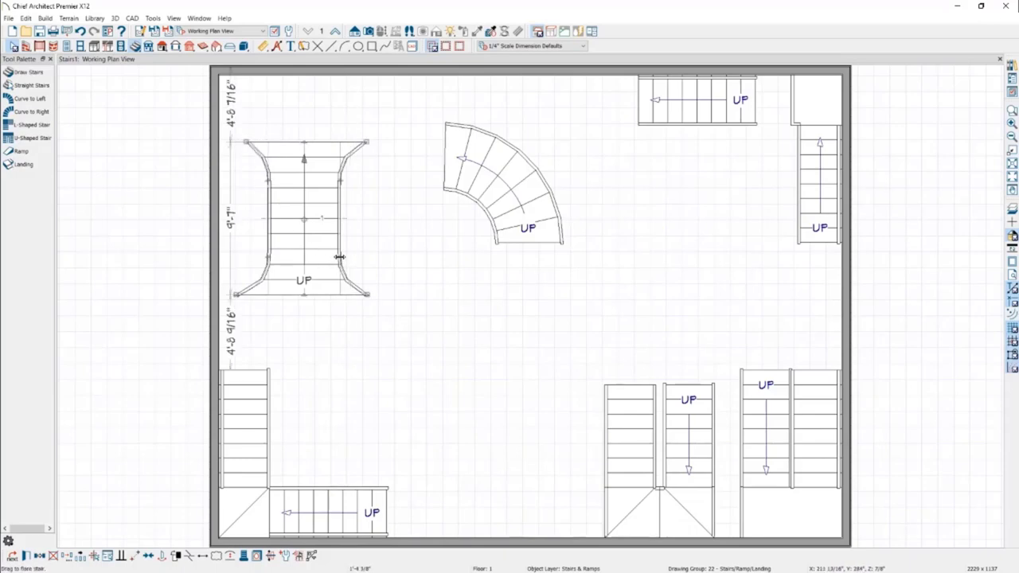
# Step: Smooth the lower flare on both sides of the straight staircase and bow its bottom tread outward
pyautogui.moveTo(340, 257); pyautogui.dragTo(346, 269)
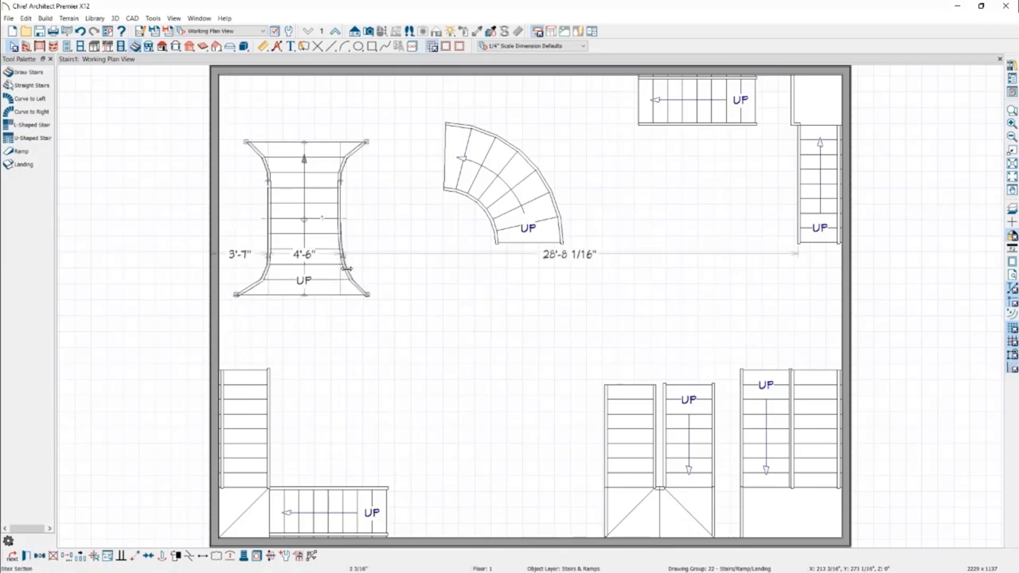
pyautogui.moveTo(269, 256); pyautogui.dragTo(303, 297)
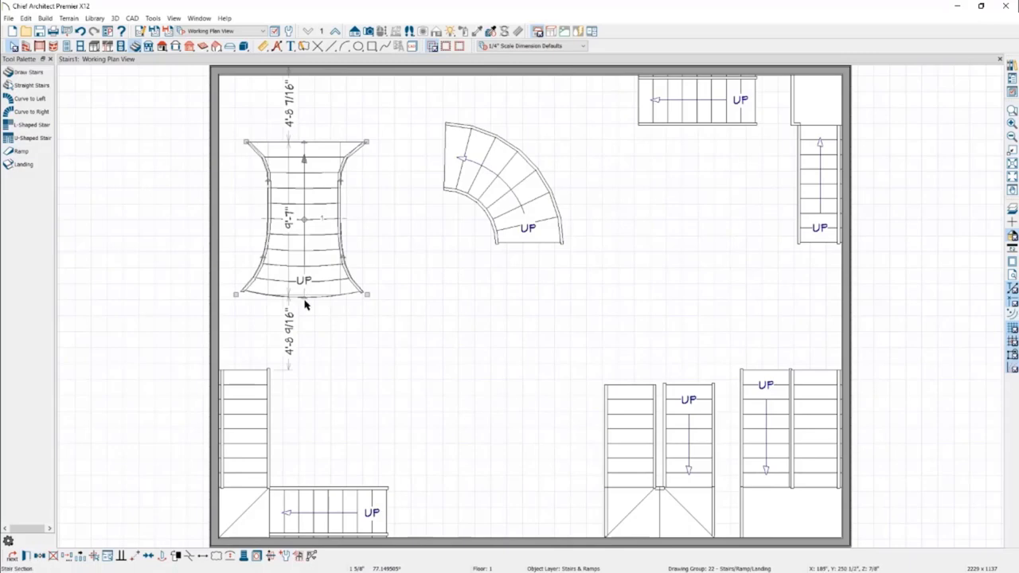
pyautogui.click(307, 302)
# Step: Add a break line partway up the flared straight staircase
pyautogui.click(325, 249)
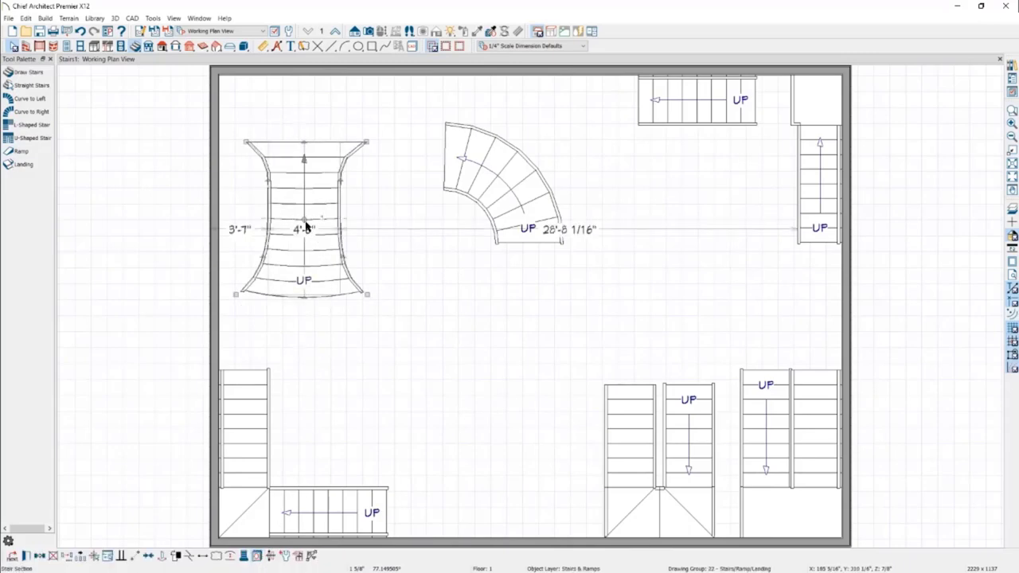
pyautogui.moveTo(303, 228); pyautogui.dragTo(331, 253)
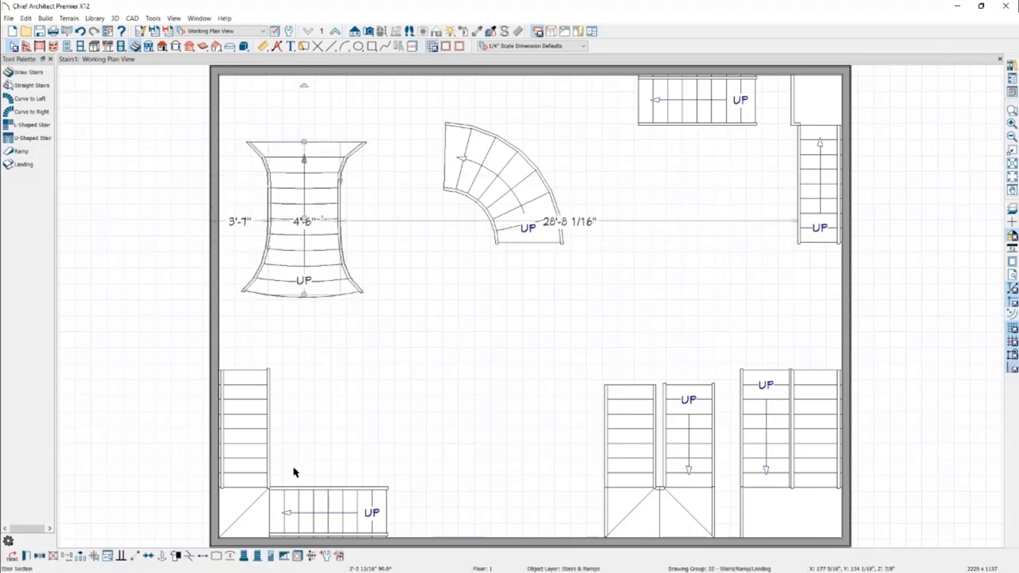
pyautogui.click(272, 557)
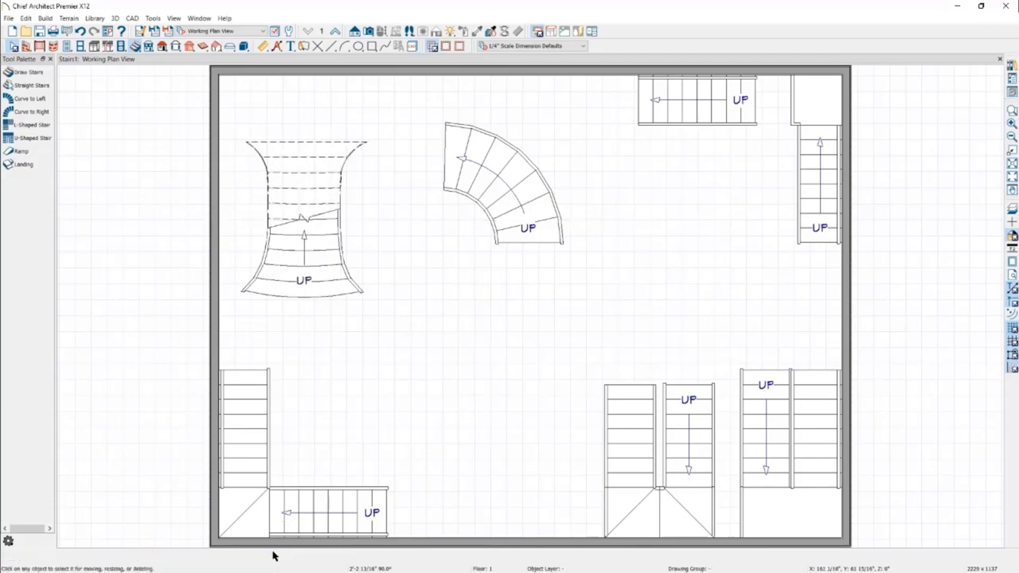
# Step: Review the flared straight staircase's break line settings, including its style options and the gap after the break
pyautogui.click(317, 255)
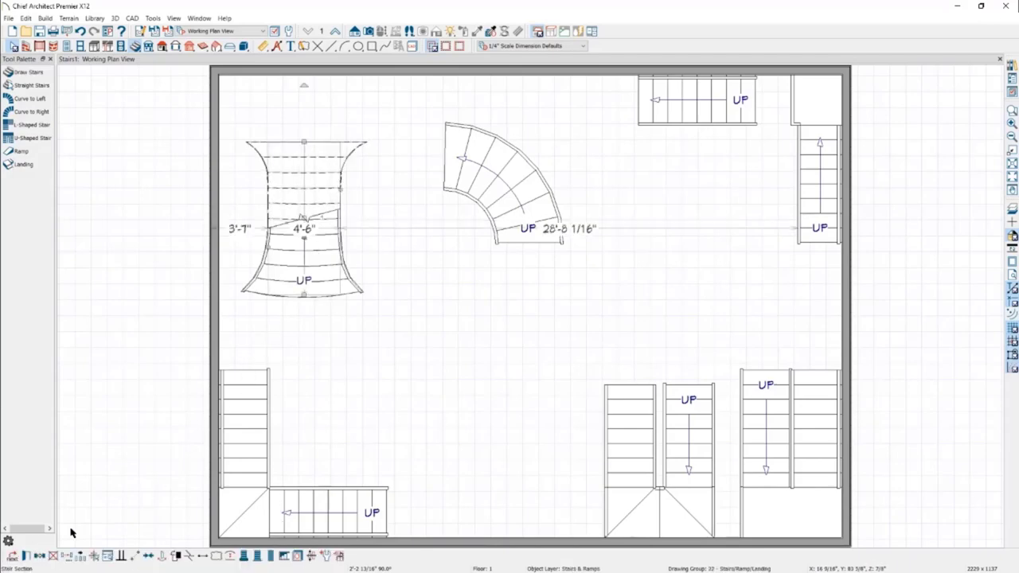
pyautogui.click(28, 556)
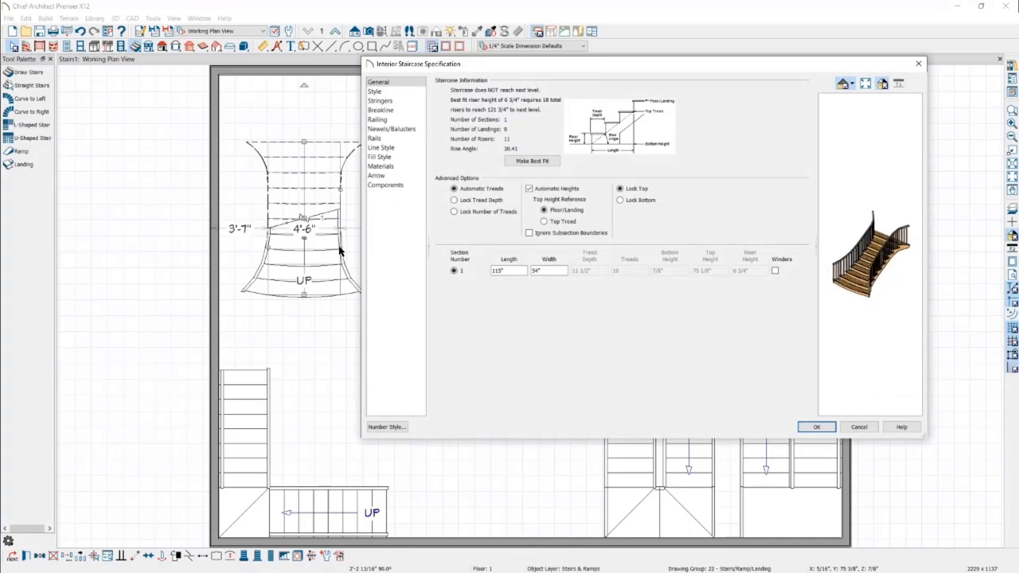
pyautogui.click(382, 110)
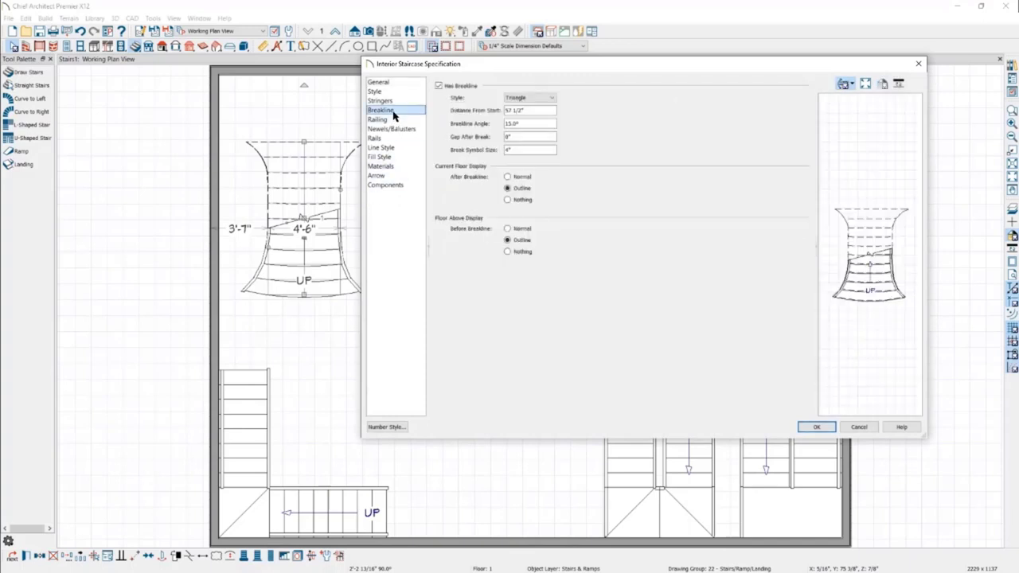
pyautogui.click(533, 99)
pyautogui.click(535, 100)
pyautogui.click(539, 136)
pyautogui.click(807, 428)
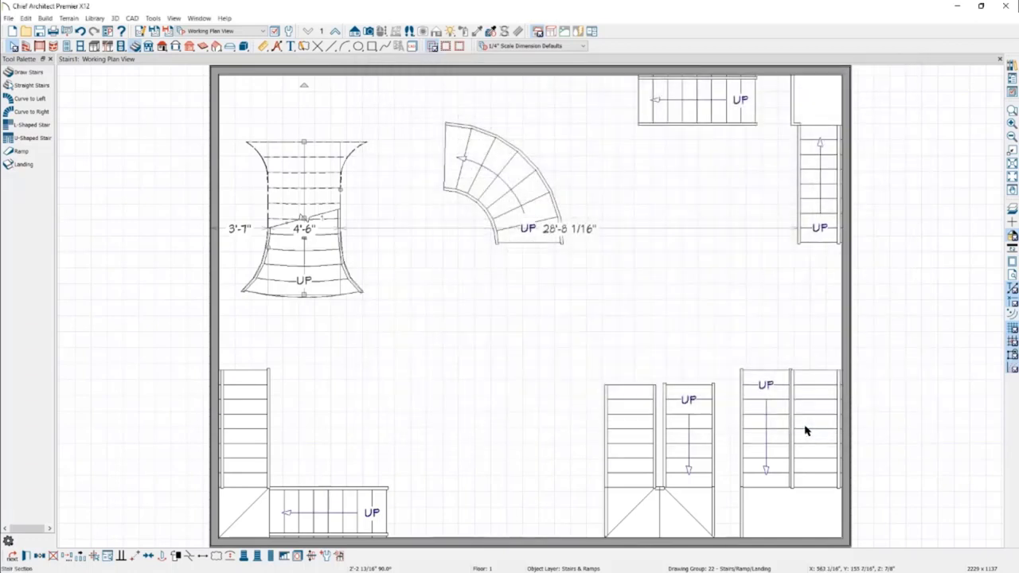
# Step: Open a full camera view aimed at the L-shaped staircase with winders in the room corner
pyautogui.click(319, 290)
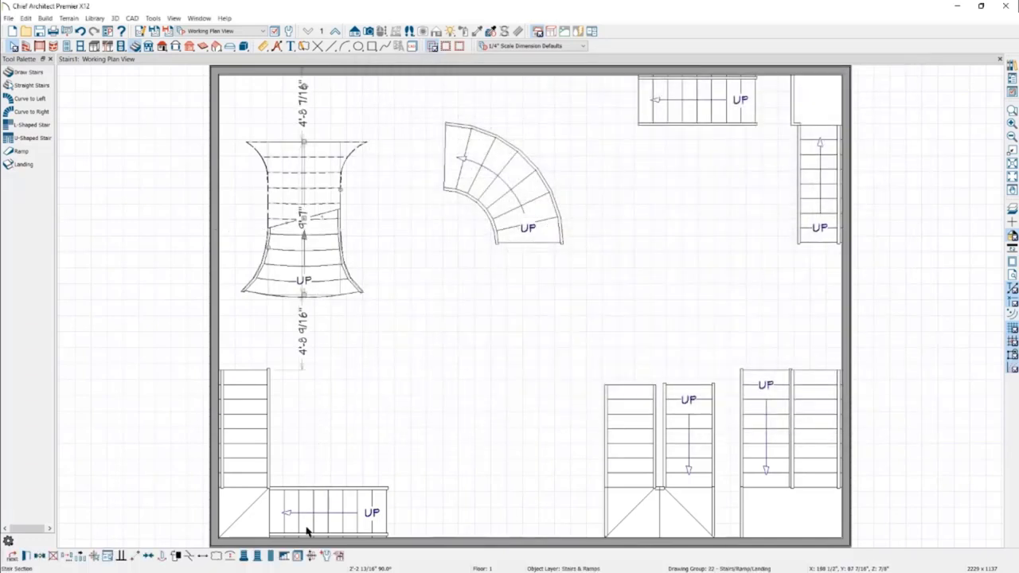
pyautogui.click(290, 557)
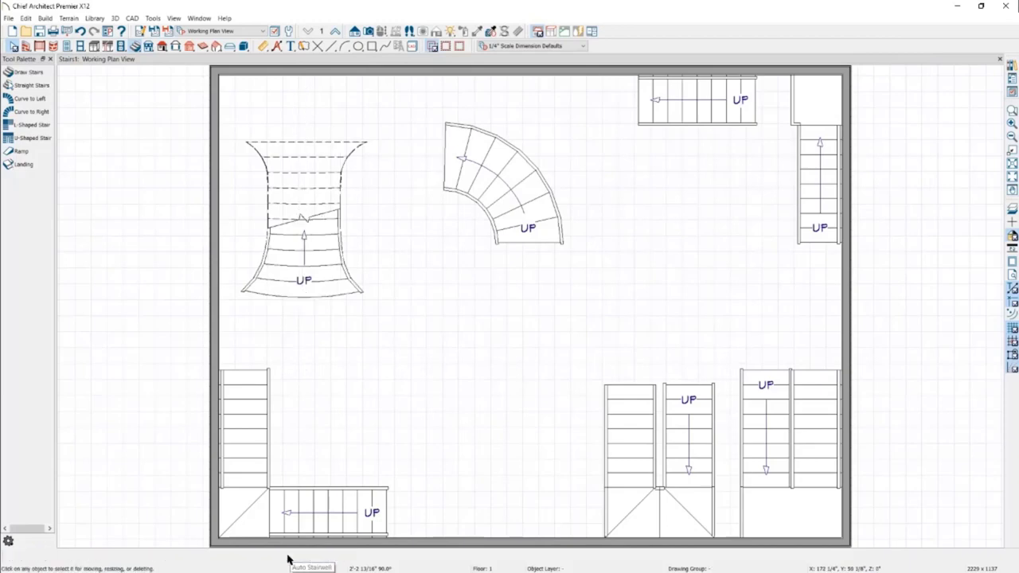
pyautogui.click(371, 32)
pyautogui.moveTo(517, 301); pyautogui.dragTo(280, 480)
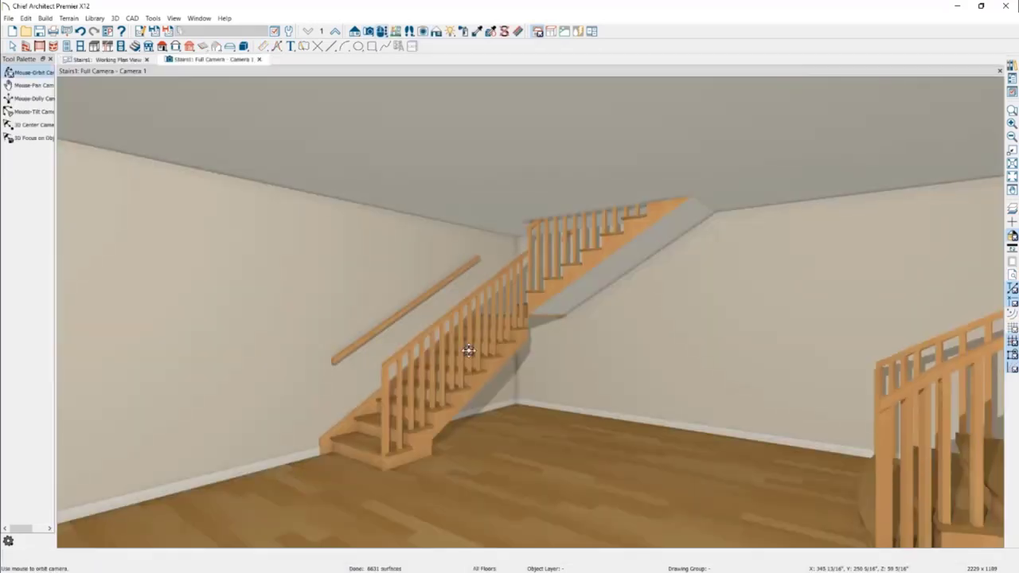
pyautogui.moveTo(521, 335)
pyautogui.mouseDown()
pyautogui.moveTo(544, 332)
pyautogui.moveTo(503, 336)
pyautogui.moveTo(509, 322)
pyautogui.mouseUp()
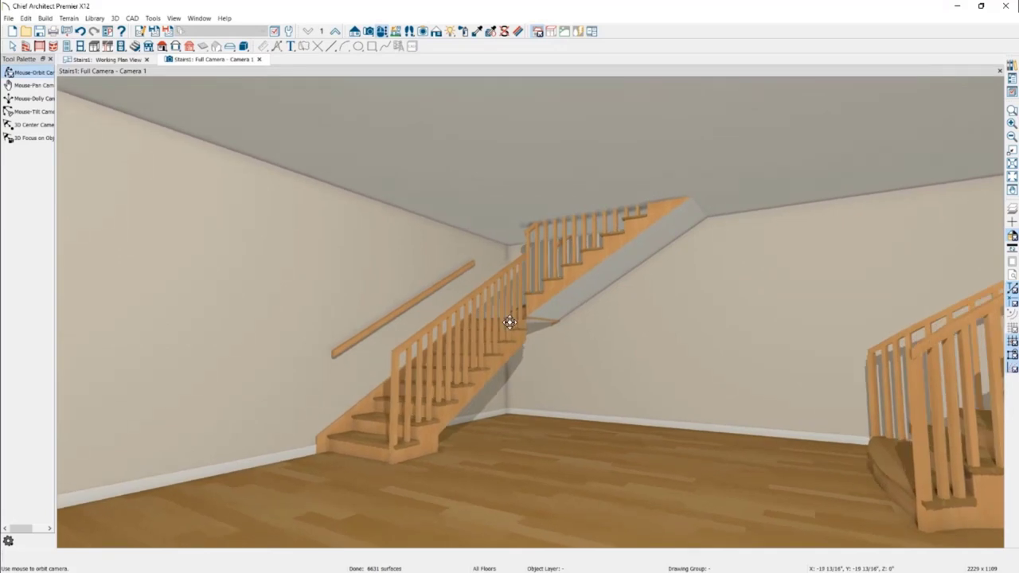
# Step: Generate an automatic stairwell opening in the ceiling above the L-shaped staircase
pyautogui.press('space')
pyautogui.click(413, 454)
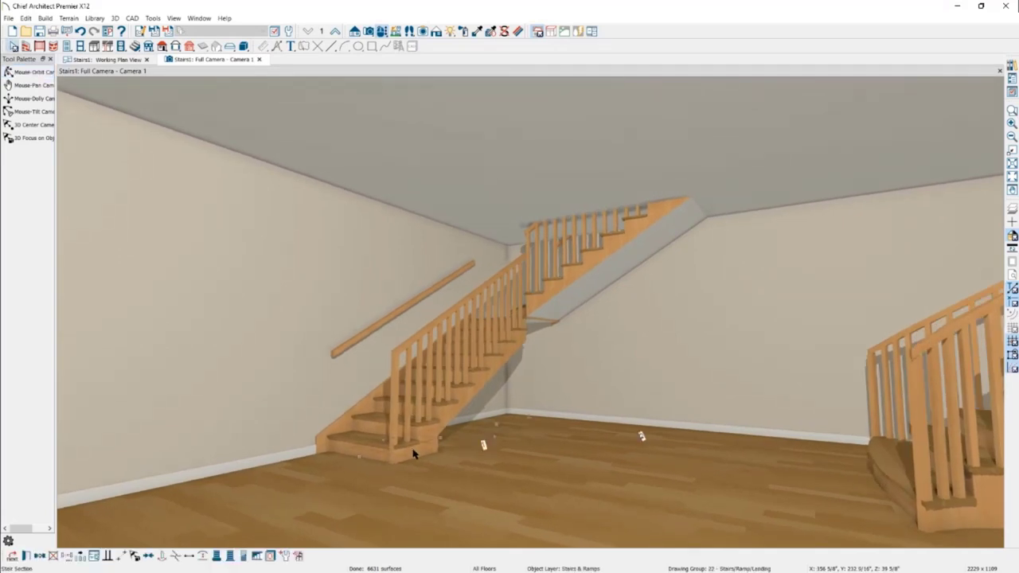
pyautogui.click(259, 555)
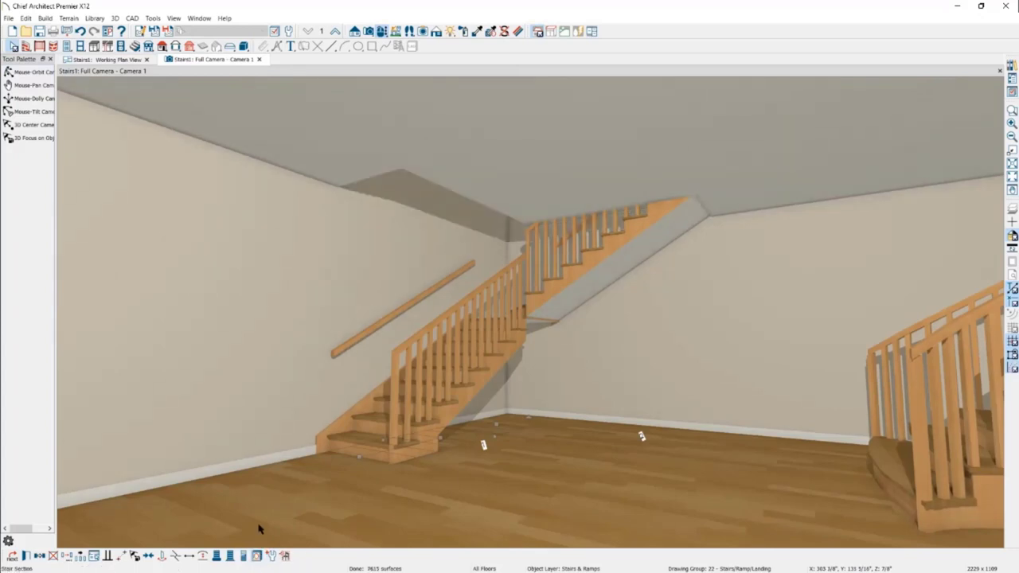
pyautogui.click(32, 85)
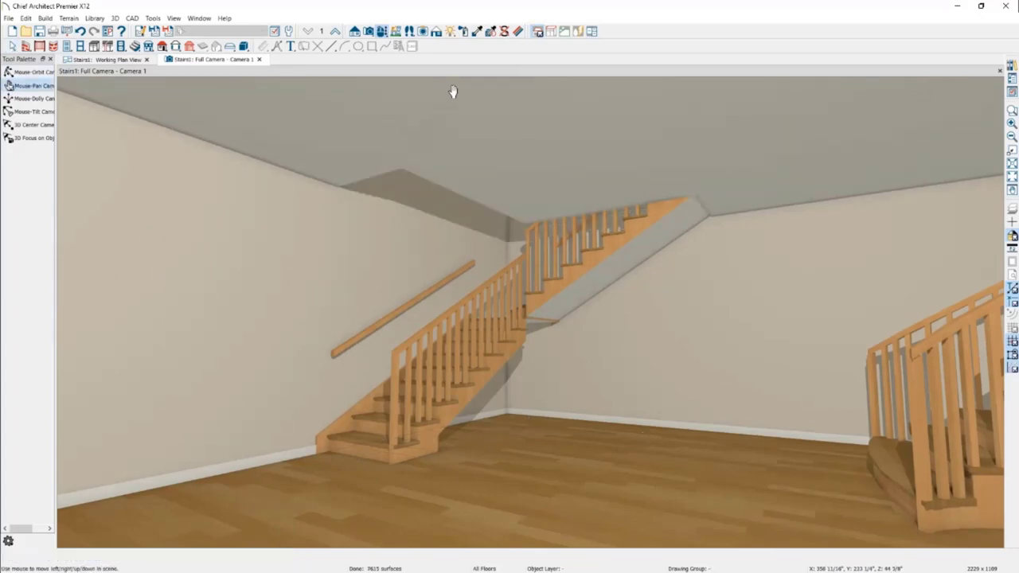
pyautogui.moveTo(454, 90)
pyautogui.mouseDown()
pyautogui.moveTo(462, 443)
pyautogui.moveTo(455, 103)
pyautogui.mouseUp()
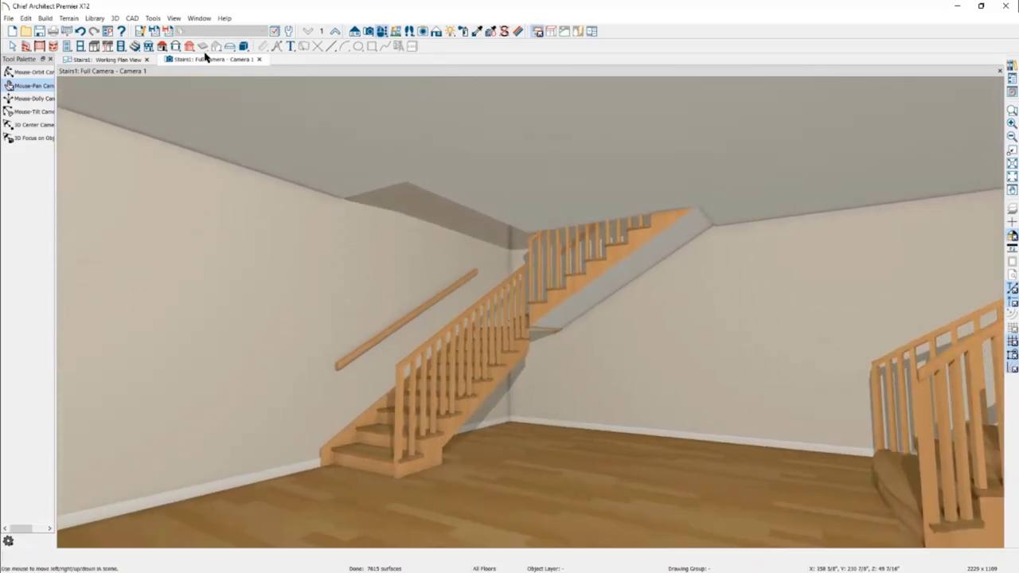
# Step: Arrange the camera view beside the plan view, with the plan closing in on the L-shaped staircase with winders
pyautogui.moveTo(196, 63); pyautogui.dragTo(915, 273)
pyautogui.click(415, 377)
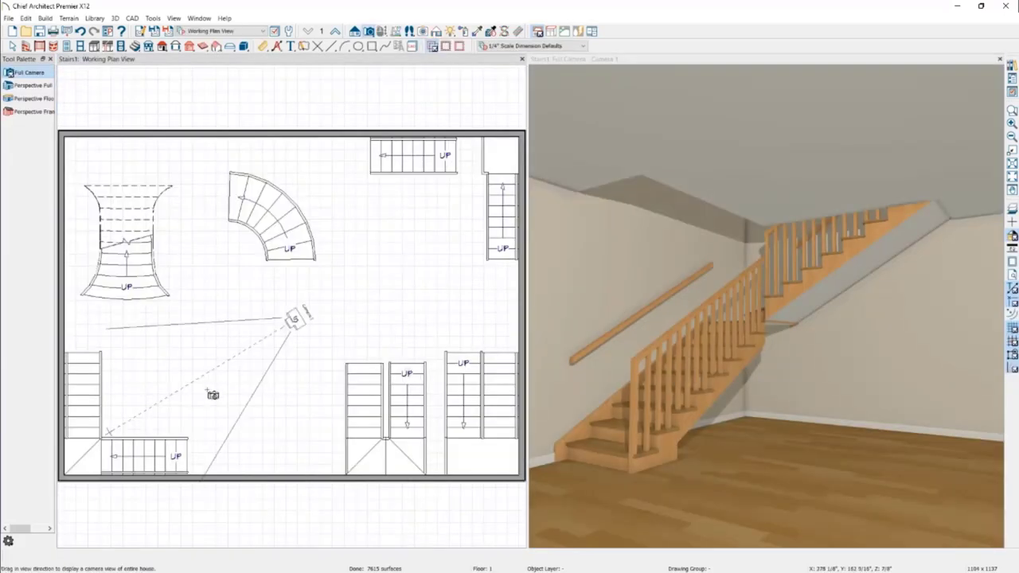
pyautogui.scroll(3, 224, 391)
pyautogui.scroll(4, 248, 354)
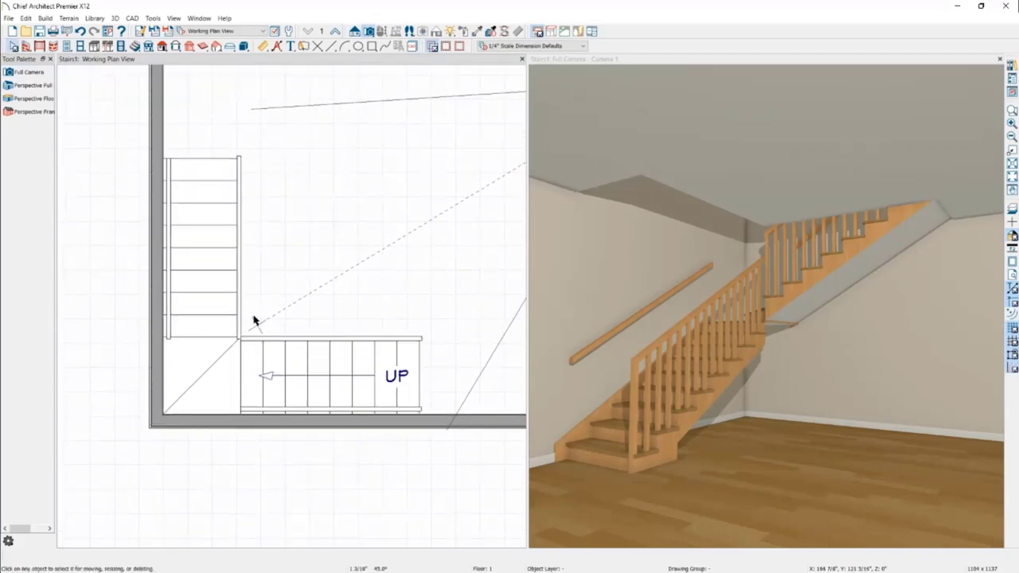
# Step: Try an interior wall crossing the lower flight of the L-shaped staircase, and delete it
pyautogui.click(24, 47)
pyautogui.click(32, 85)
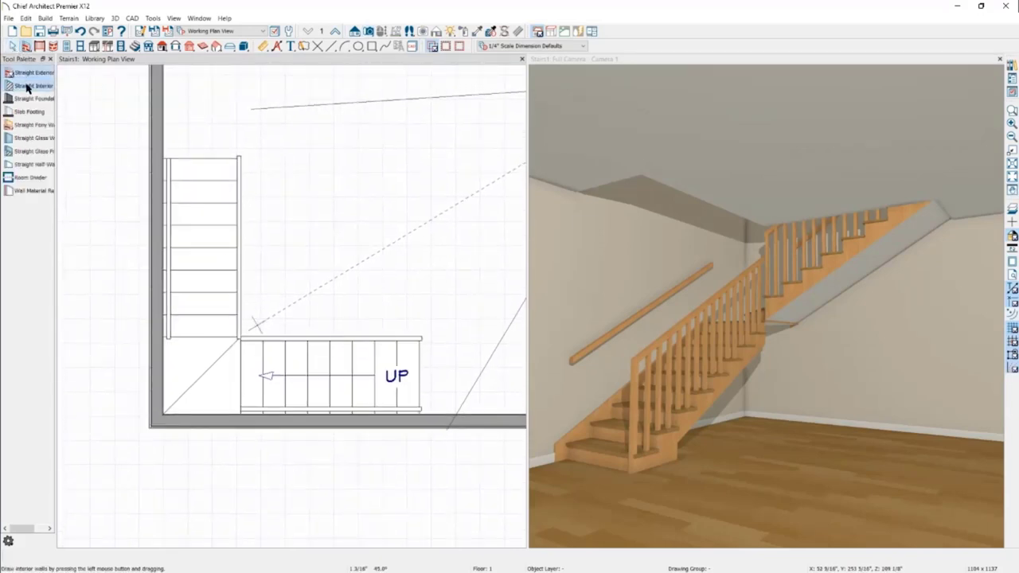
pyautogui.moveTo(293, 347); pyautogui.dragTo(293, 393)
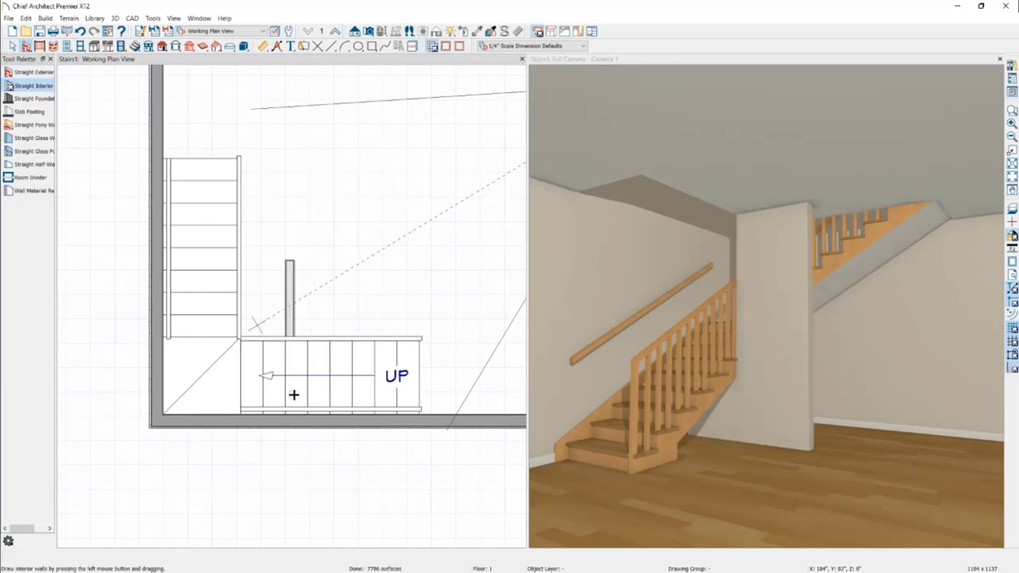
pyautogui.rightClick(291, 272)
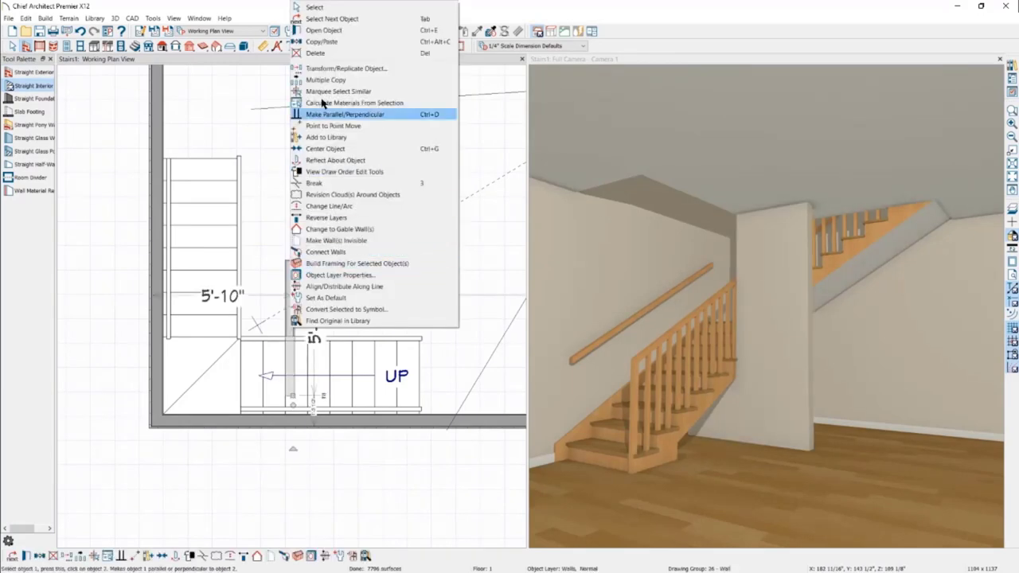
pyautogui.click(319, 49)
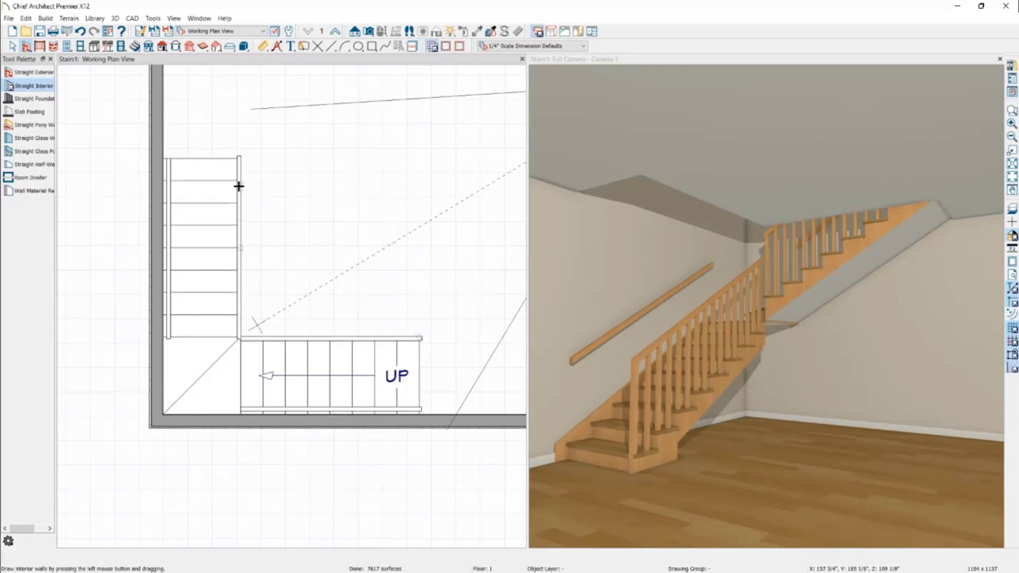
# Step: Draw an interior wall under the open side of the upper flight near the corner, deleting the stray wall beside its upper end
pyautogui.moveTo(242, 248)
pyautogui.mouseDown()
pyautogui.moveTo(242, 171)
pyautogui.moveTo(242, 328)
pyautogui.mouseUp()
pyautogui.moveTo(242, 214); pyautogui.dragTo(241, 162)
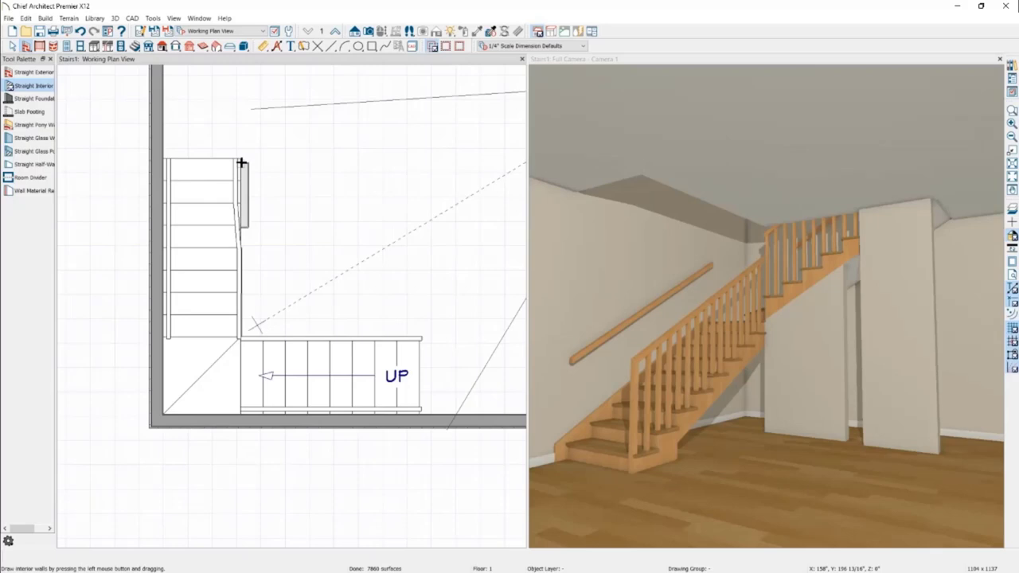
pyautogui.click(245, 175)
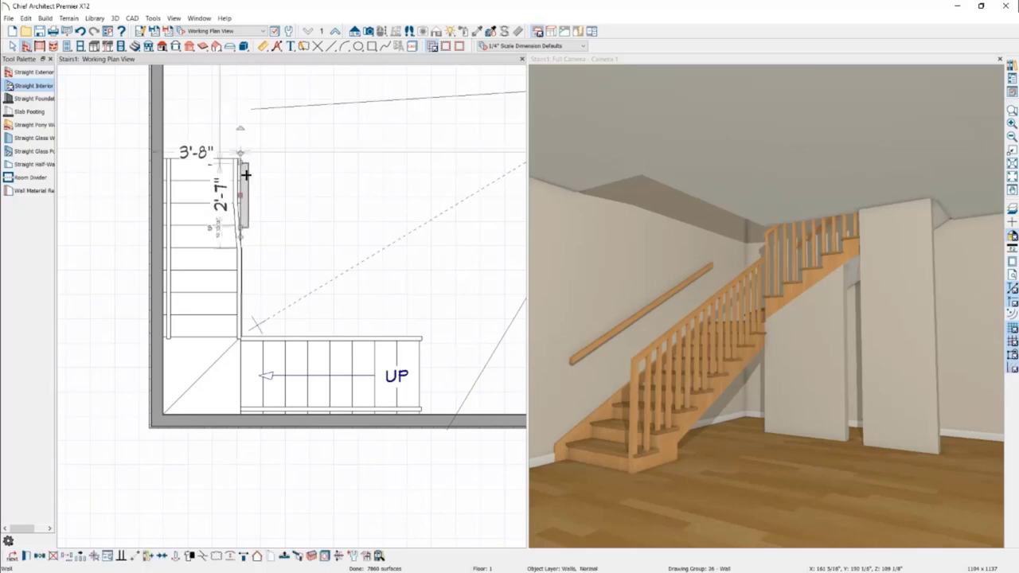
pyautogui.rightClick(245, 175)
pyautogui.click(273, 226)
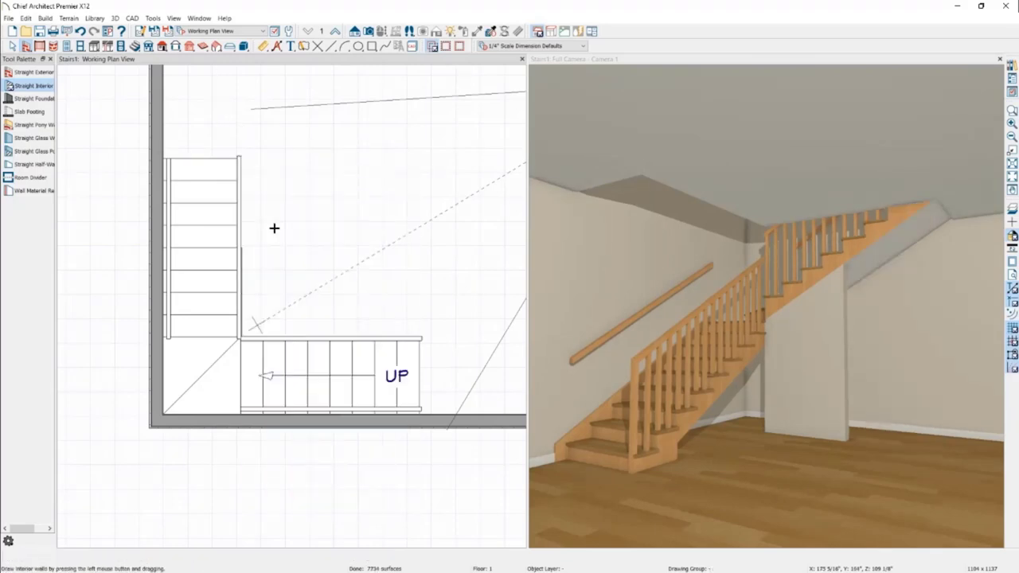
# Step: Enclose the space under both flights with interior walls along their open sides, moving the lower end wall beneath the bottom treads and closing the upper end
pyautogui.moveTo(240, 338); pyautogui.dragTo(420, 414)
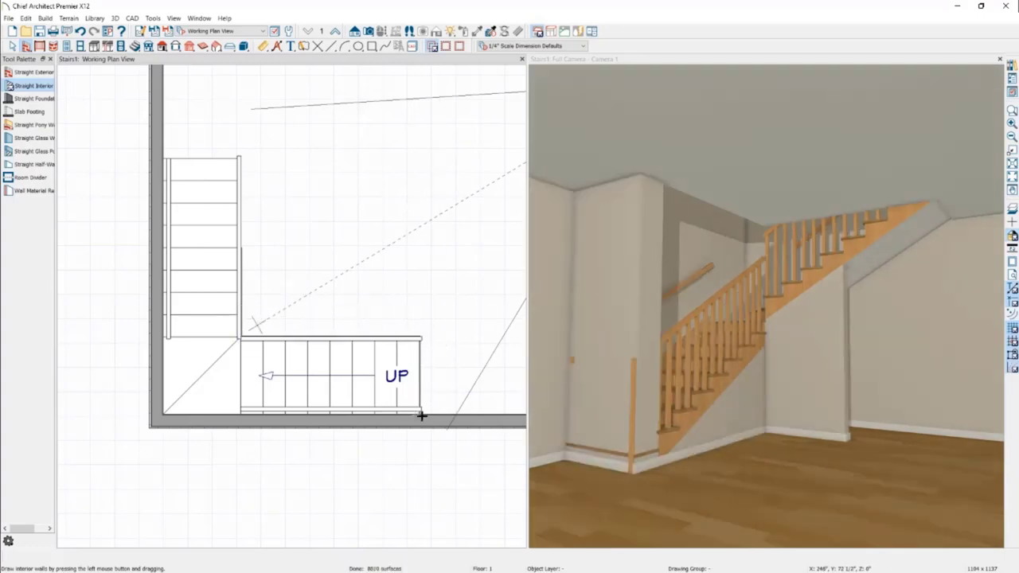
pyautogui.click(420, 371)
pyautogui.moveTo(420, 371); pyautogui.dragTo(354, 372)
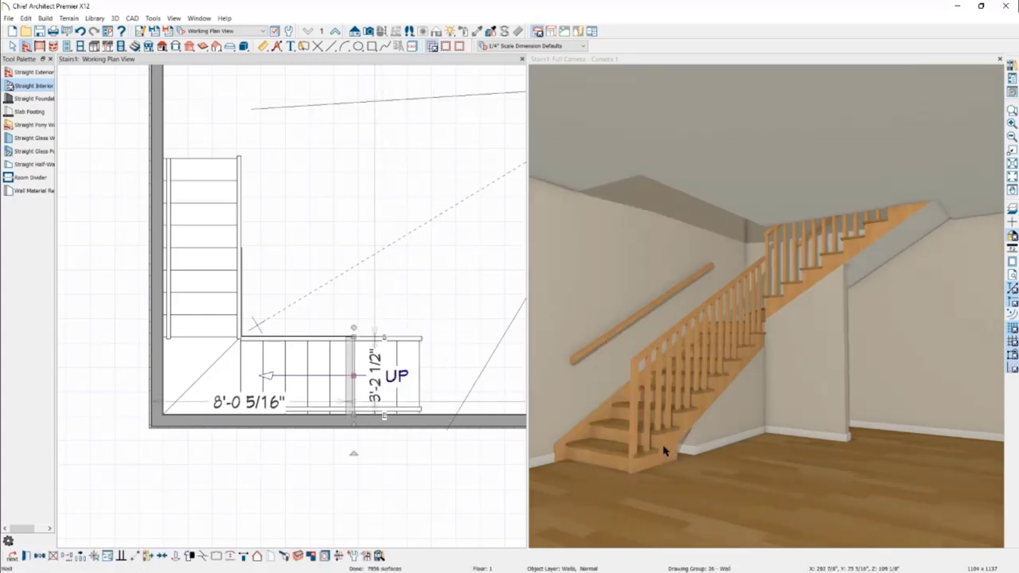
pyautogui.moveTo(353, 374); pyautogui.dragTo(390, 376)
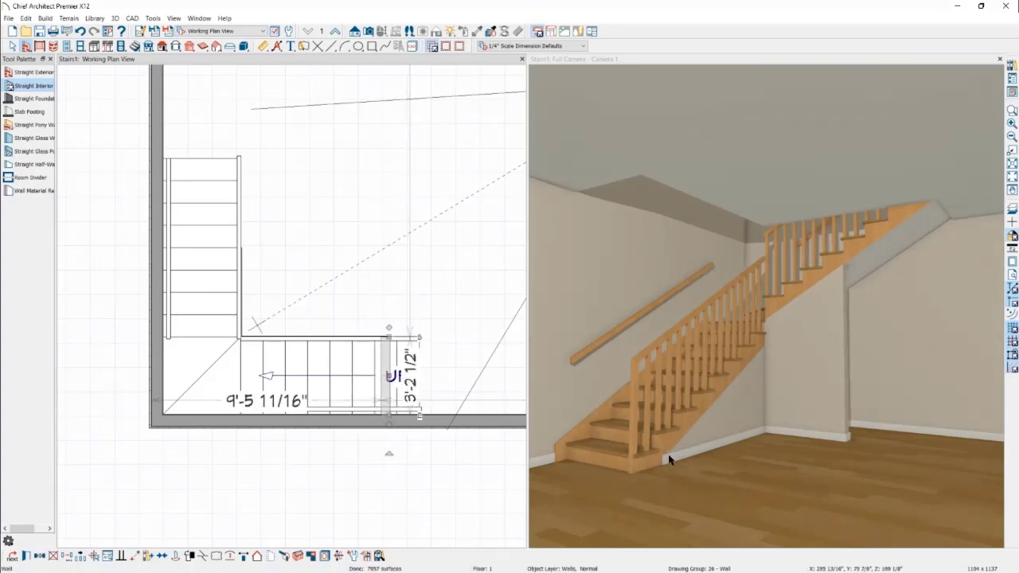
pyautogui.click(240, 288)
pyautogui.moveTo(238, 257); pyautogui.dragTo(159, 162)
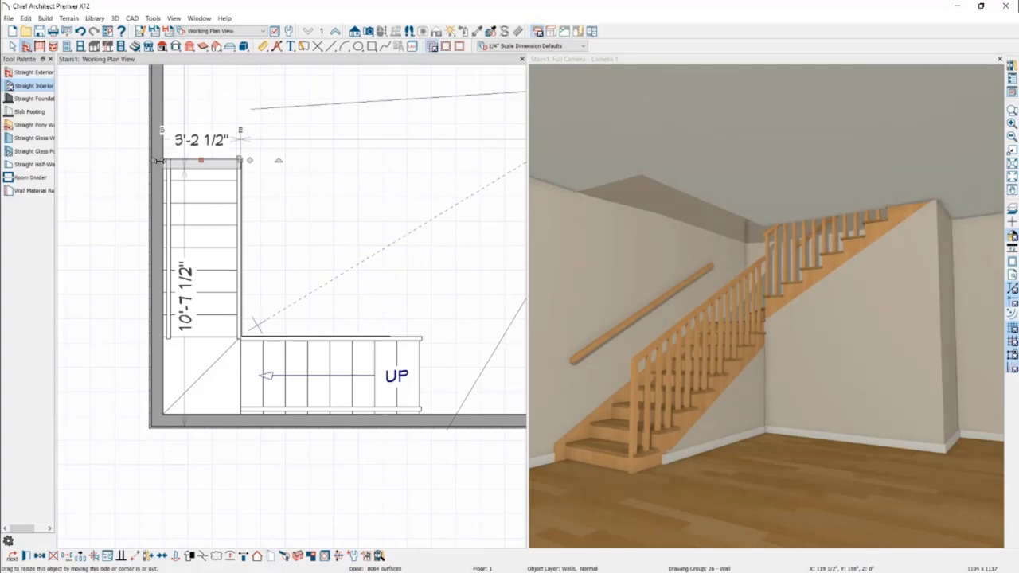
# Step: Add a half-wall about 3'-7 1/2" long along the bottom of the lower flight's open side, and make it follow the stairs
pyautogui.click(30, 165)
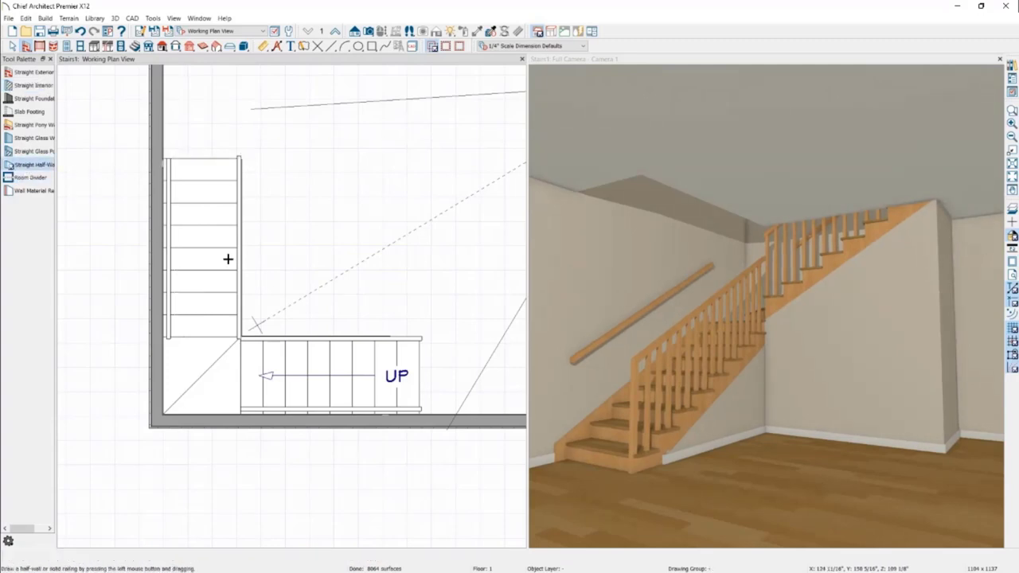
pyautogui.moveTo(411, 337); pyautogui.dragTo(331, 335)
pyautogui.click(361, 332)
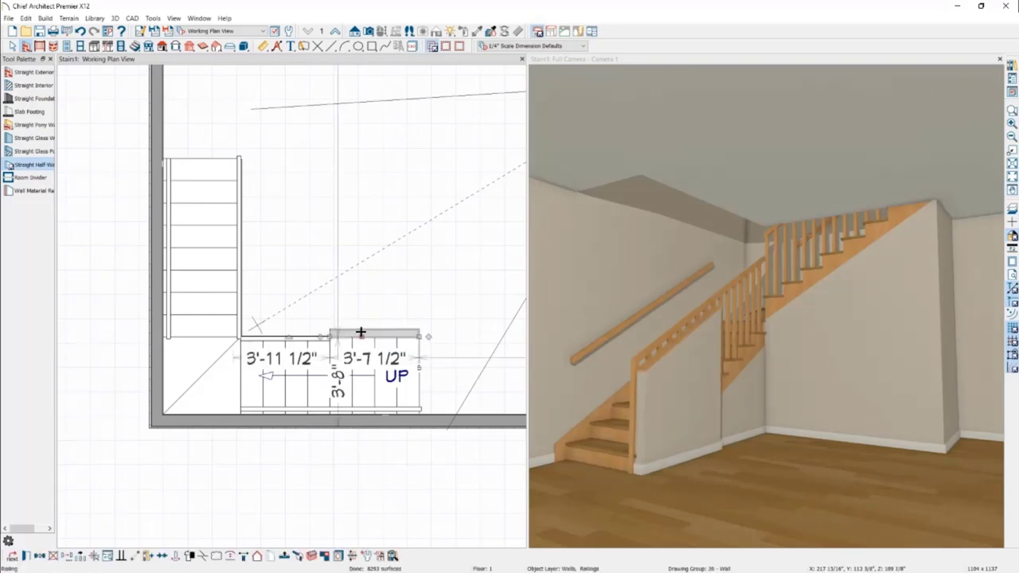
pyautogui.doubleClick(361, 332)
pyautogui.click(481, 184)
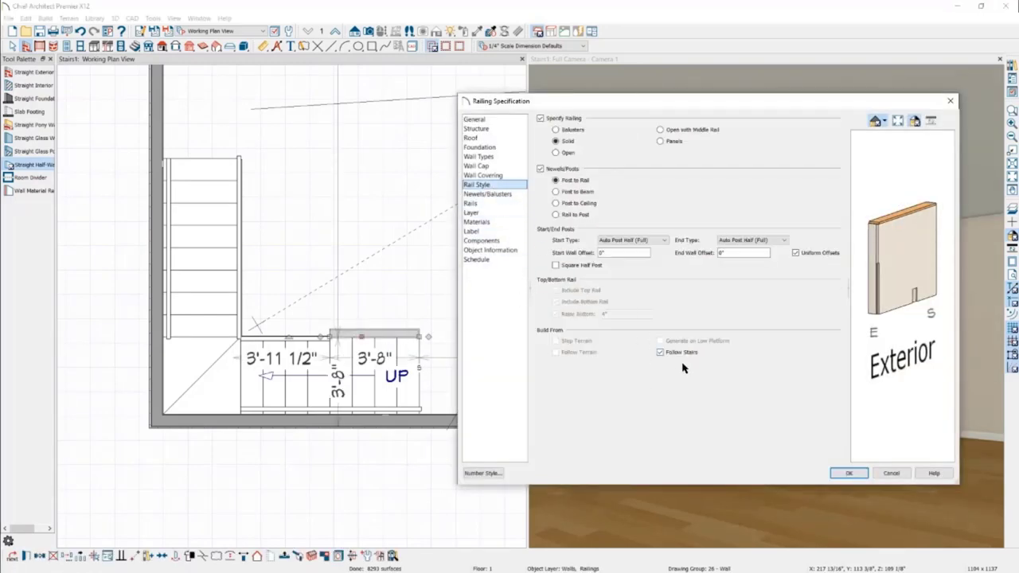
pyautogui.click(850, 472)
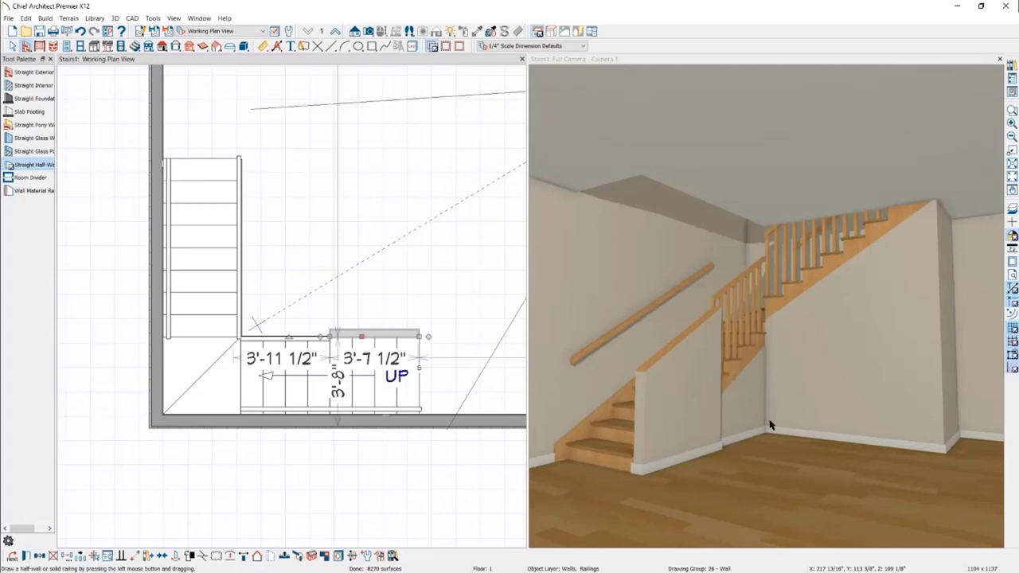
# Step: Draw a full-height interior wall along the lower flight's open side from the half-wall to the inner corner by the winders
pyautogui.click(32, 85)
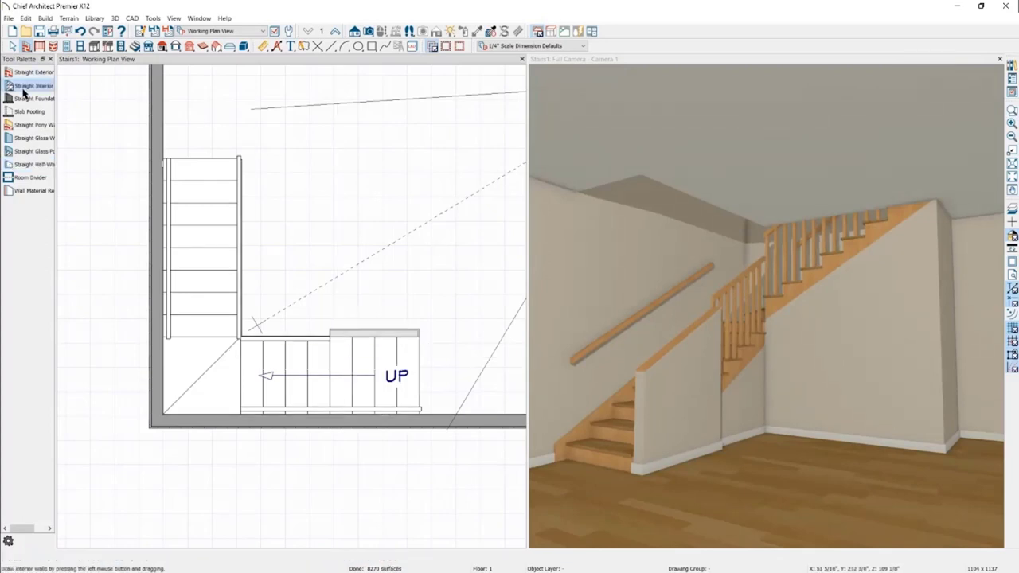
pyautogui.moveTo(329, 338); pyautogui.dragTo(241, 341)
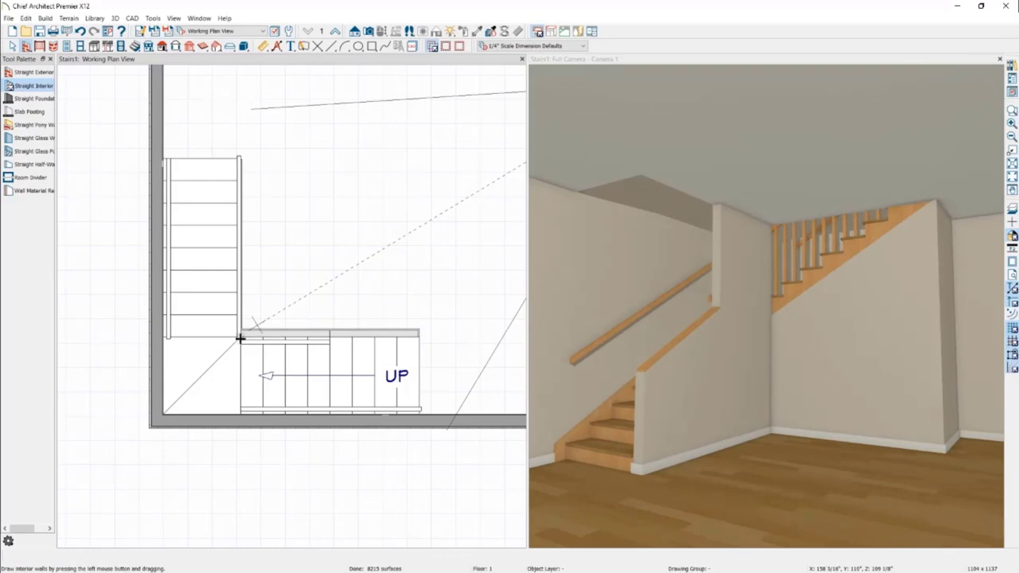
pyautogui.moveTo(592, 269); pyautogui.dragTo(692, 273)
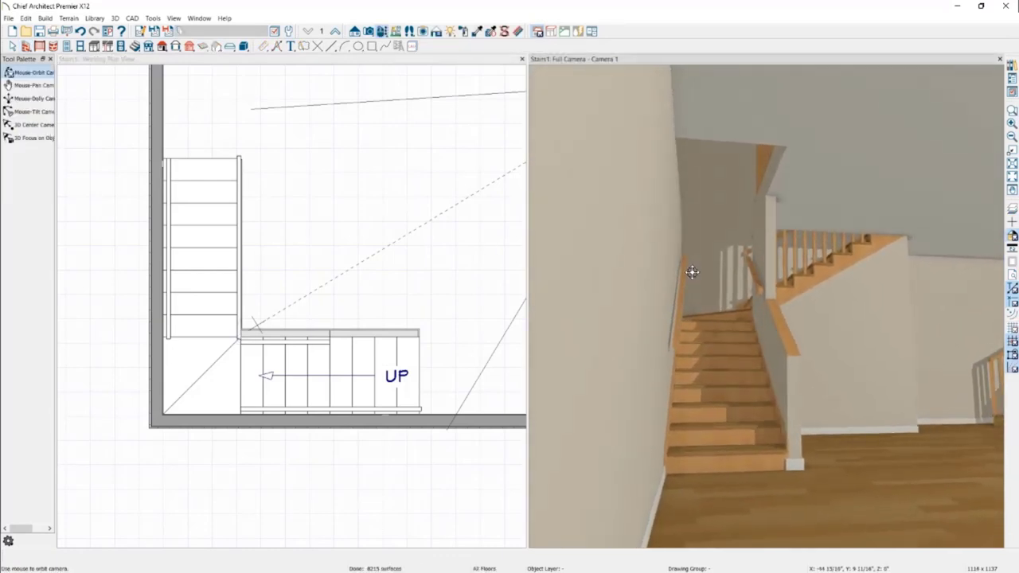
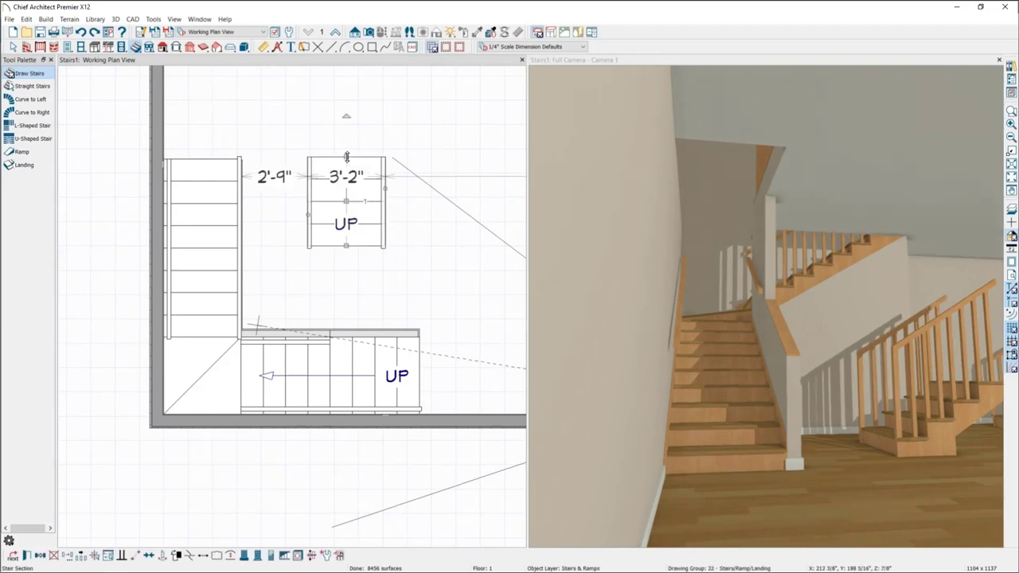
# Step: Try reshaping the short freestanding staircase beside the L-shaped one into a curved run, and delete it
pyautogui.moveTo(363, 206); pyautogui.dragTo(428, 236)
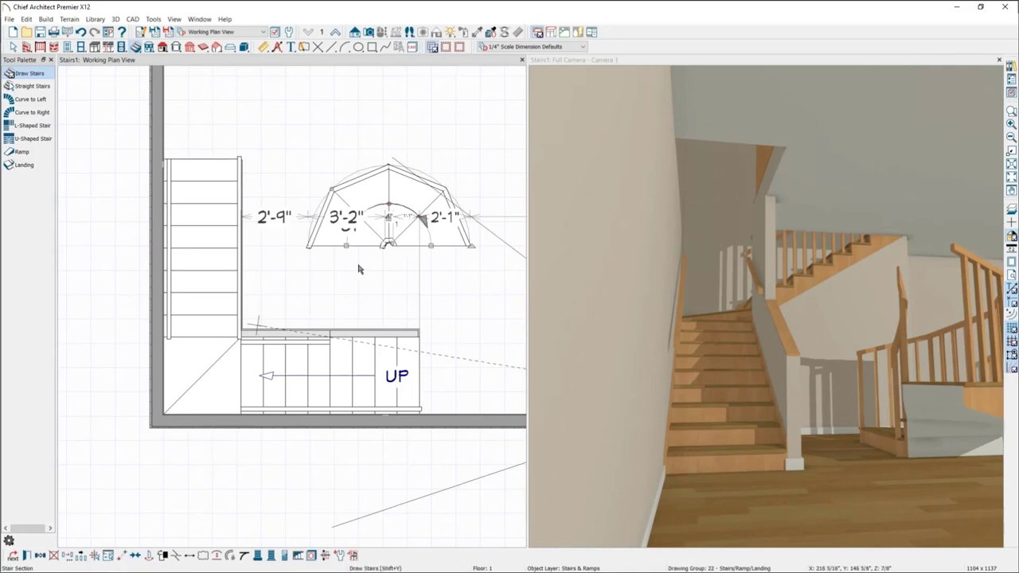
pyautogui.press('Delete')
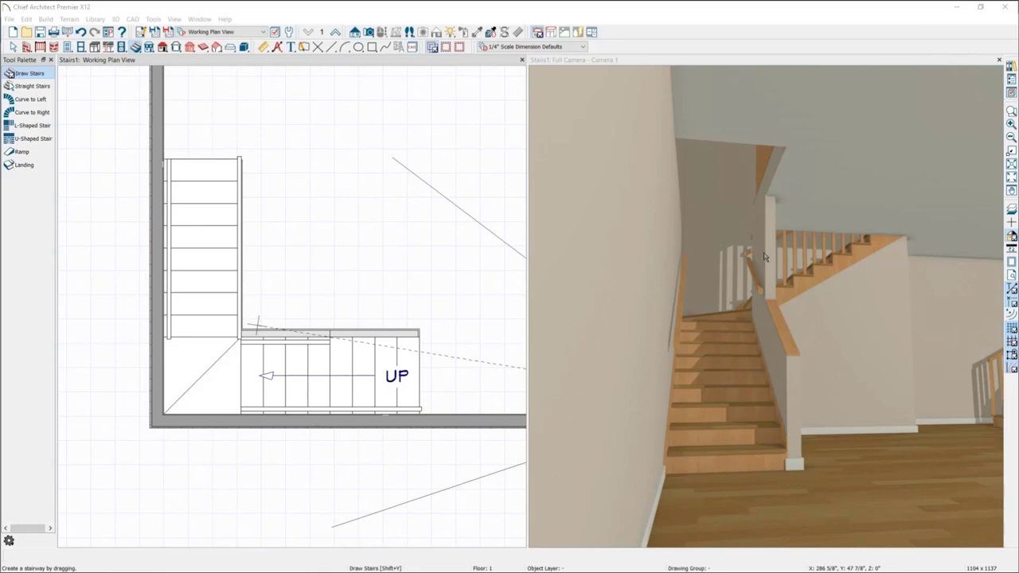
# Step: Draw a short straight staircase beside the L-shaped one and bend it clockwise into a half-circle
pyautogui.moveTo(326, 228); pyautogui.dragTo(321, 180)
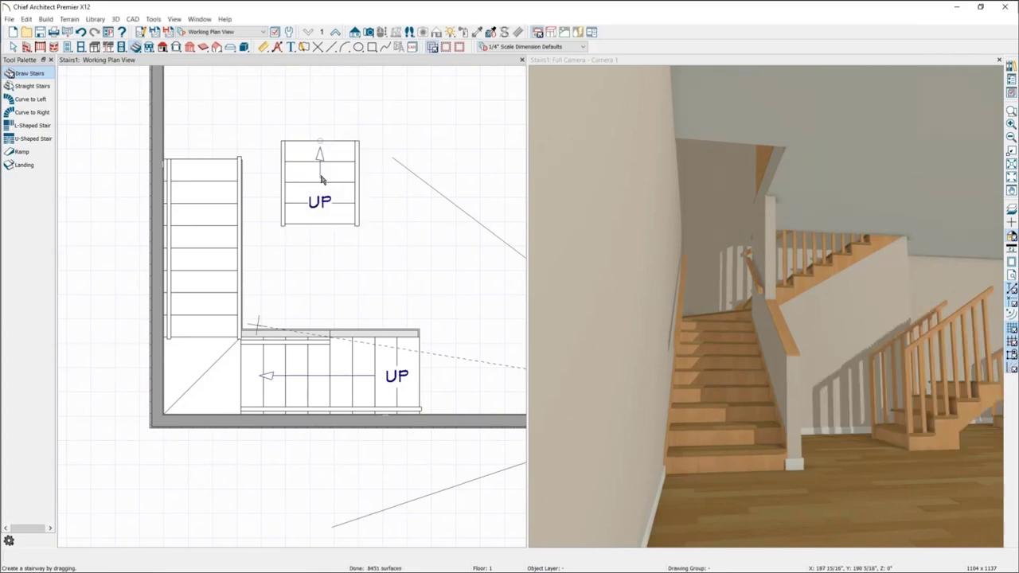
pyautogui.moveTo(319, 143); pyautogui.dragTo(414, 239)
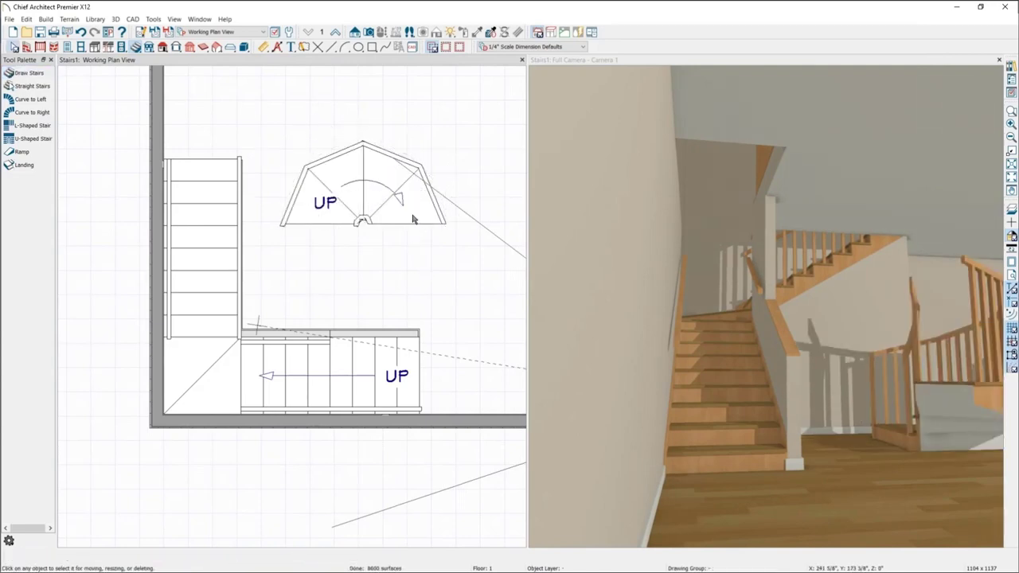
# Step: Try curving a second short straight staircase into a half-circle beside the first one, and delete it
pyautogui.scroll(-1, 432, 250)
pyautogui.moveTo(433, 250)
pyautogui.mouseDown(button='middle')
pyautogui.moveTo(284, 232)
pyautogui.moveTo(226, 259)
pyautogui.mouseUp(button='middle')
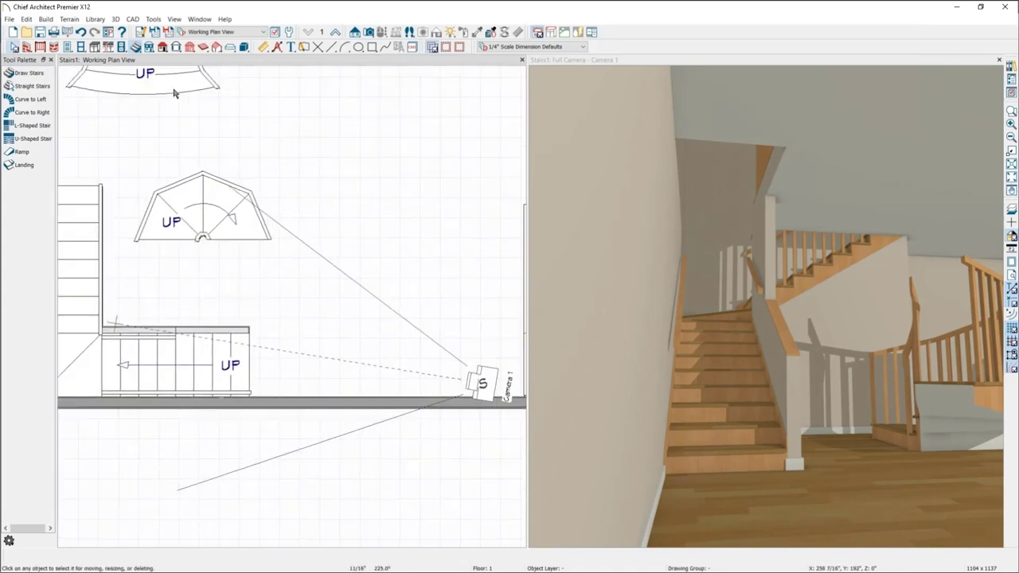
pyautogui.click(29, 73)
pyautogui.moveTo(366, 257); pyautogui.dragTo(354, 131)
pyautogui.click(363, 206)
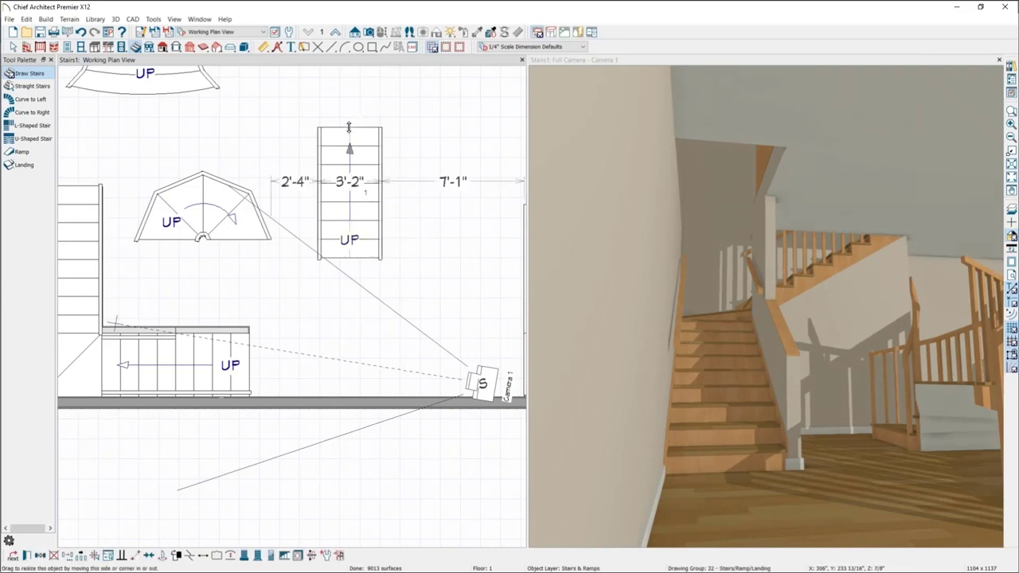
pyautogui.moveTo(349, 127)
pyautogui.mouseDown()
pyautogui.moveTo(414, 134)
pyautogui.moveTo(400, 132)
pyautogui.moveTo(390, 150)
pyautogui.moveTo(345, 124)
pyautogui.mouseUp()
pyautogui.click(366, 145)
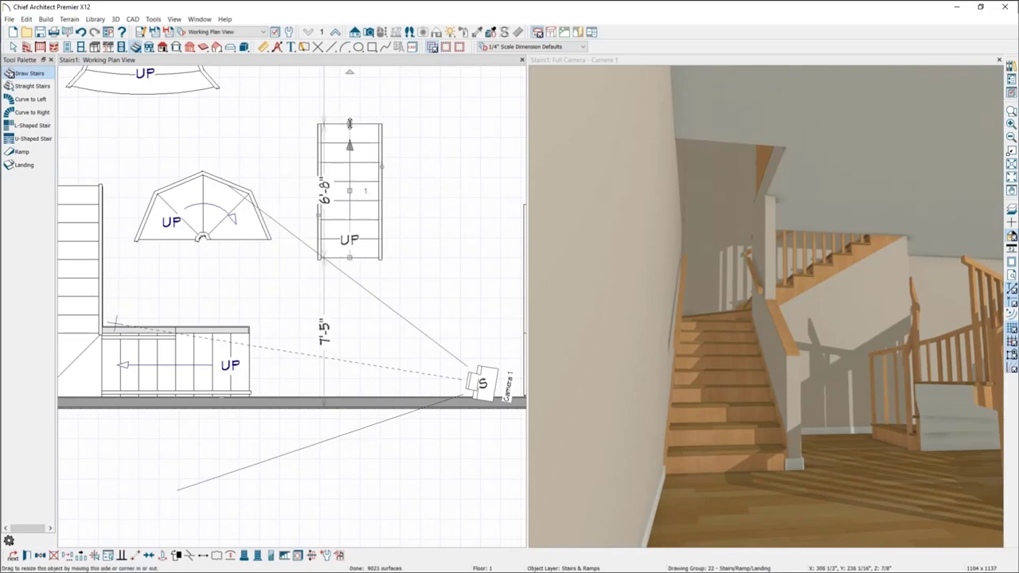
pyautogui.moveTo(348, 123); pyautogui.dragTo(439, 157)
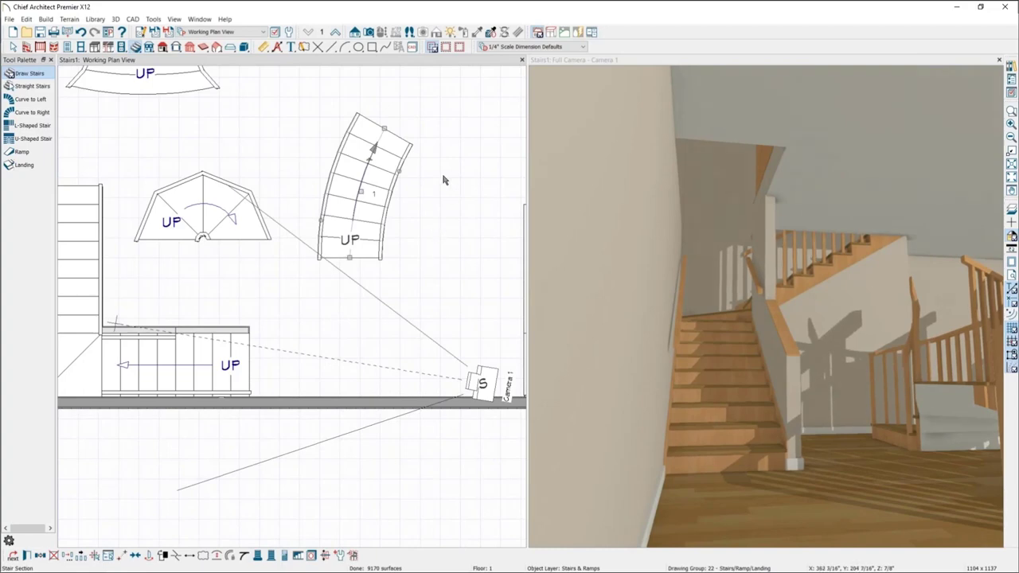
pyautogui.moveTo(384, 128); pyautogui.dragTo(426, 266)
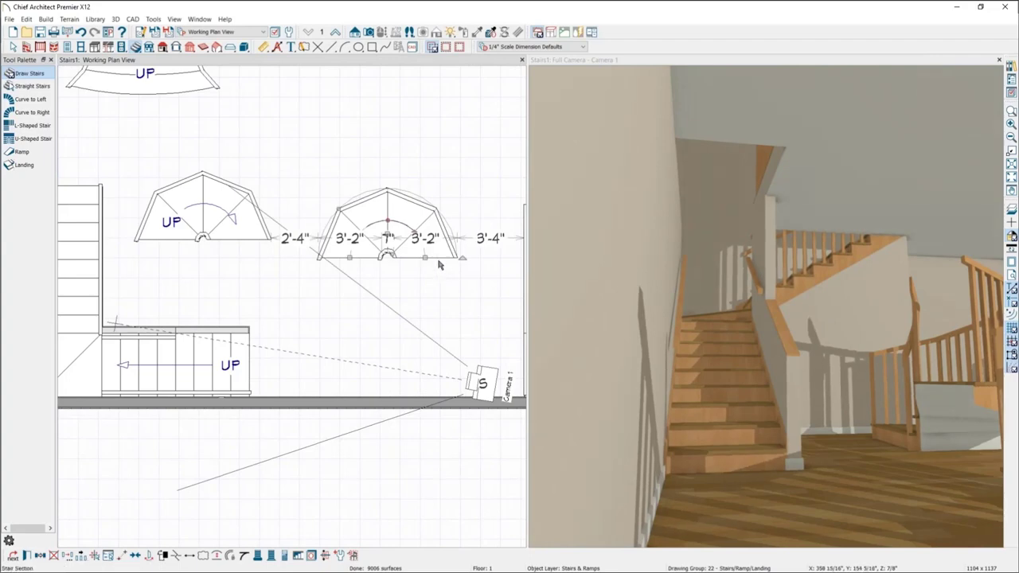
pyautogui.press('Delete')
# Step: Move the half-circle staircase farther from the L-shaped one and extend it with a second curved section to complete a full circle
pyautogui.click(205, 213)
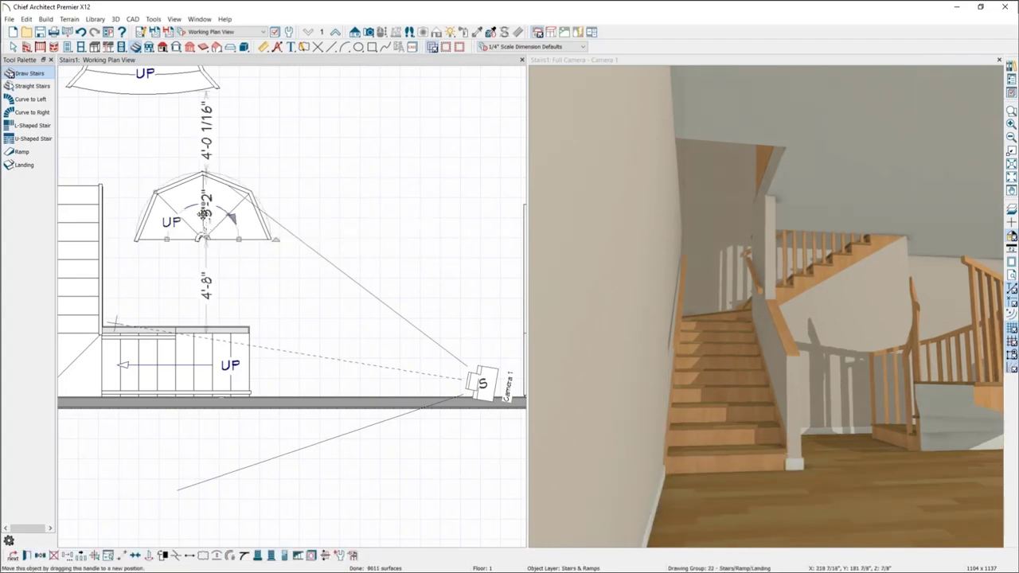
pyautogui.moveTo(204, 213); pyautogui.dragTo(350, 195)
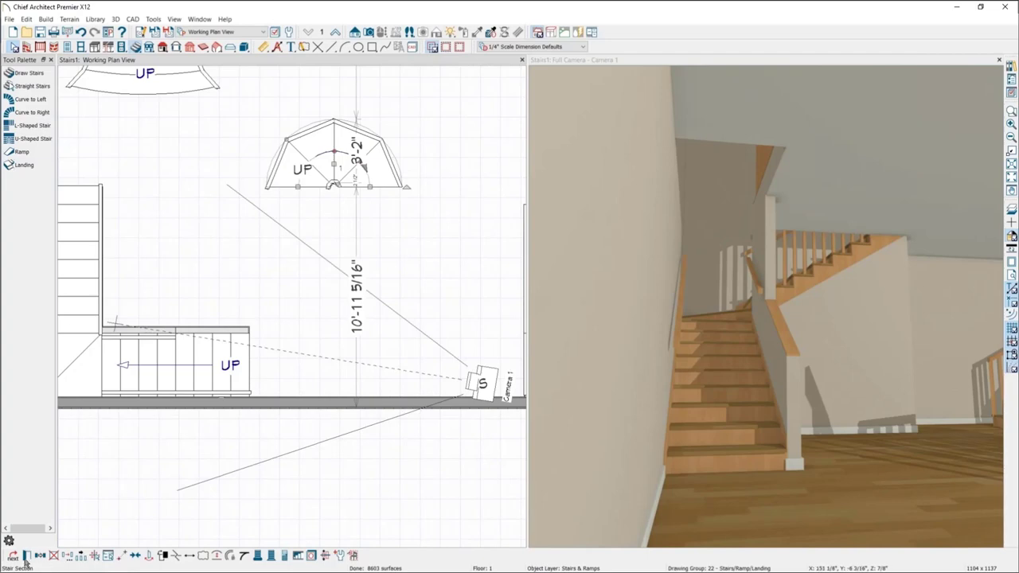
pyautogui.click(266, 283)
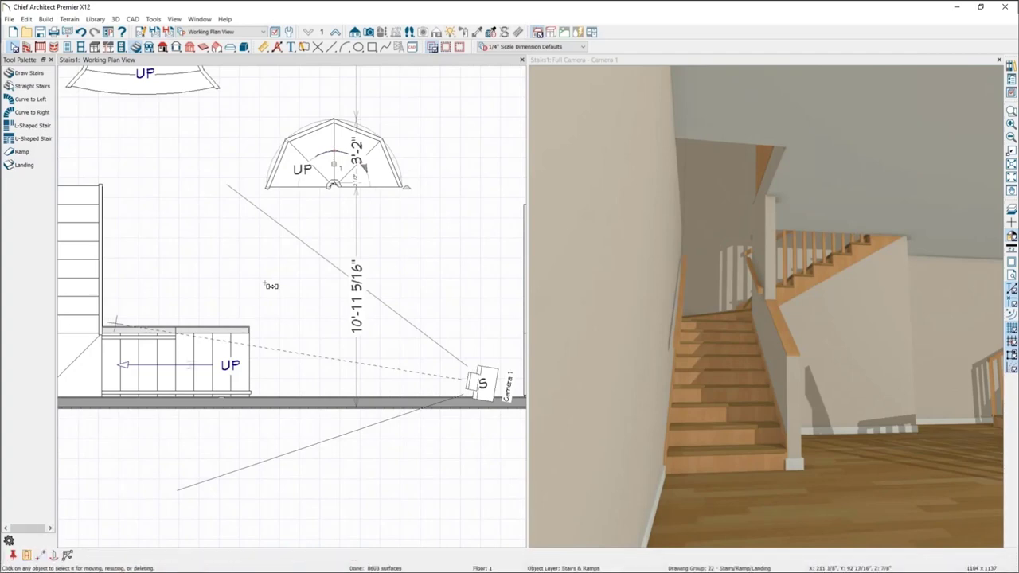
pyautogui.moveTo(404, 188); pyautogui.dragTo(211, 196)
# Step: Examine the full-circle staircase in the camera view and review its two sections and general specification
pyautogui.scroll(5, 709, 334)
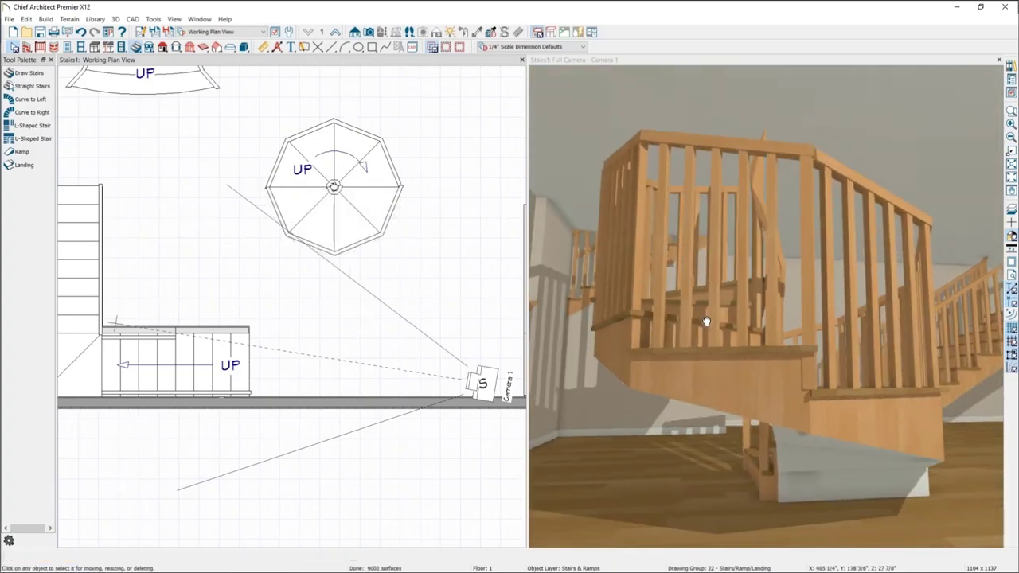
pyautogui.click(705, 321)
pyautogui.moveTo(907, 301); pyautogui.dragTo(828, 271)
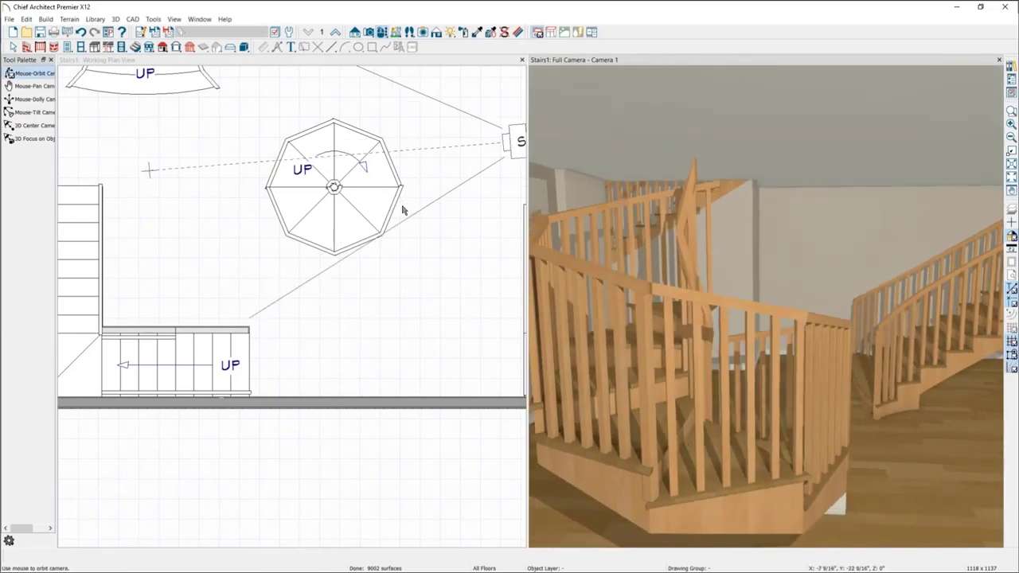
pyautogui.click(369, 174)
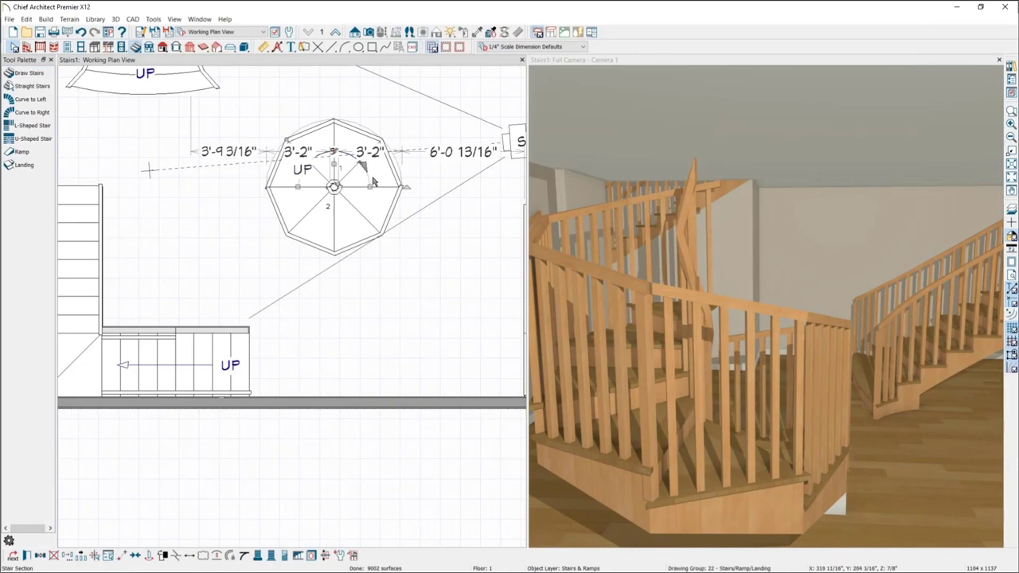
pyautogui.click(371, 190)
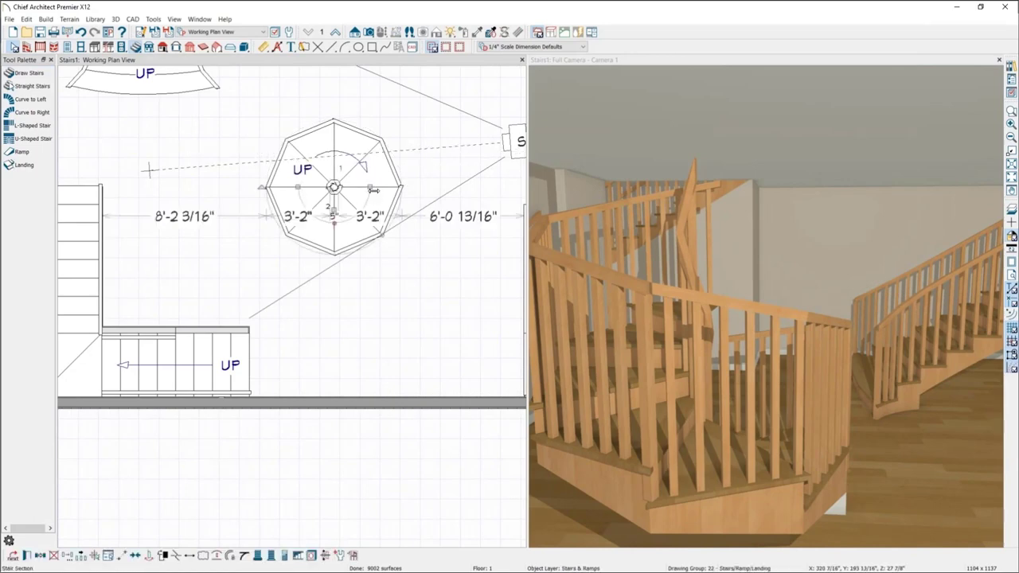
pyautogui.click(371, 184)
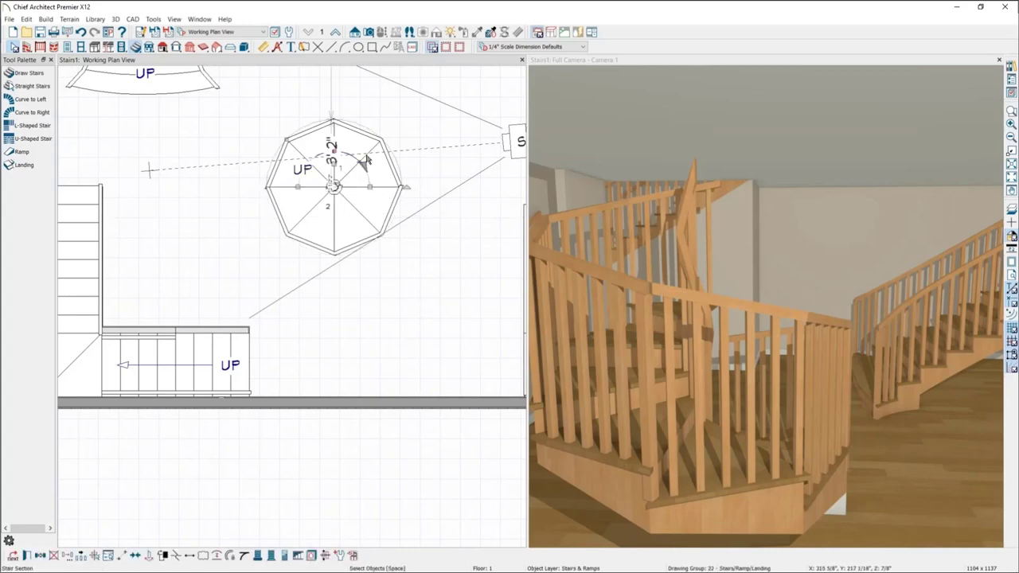
pyautogui.click(758, 337)
pyautogui.moveTo(758, 338); pyautogui.dragTo(750, 314)
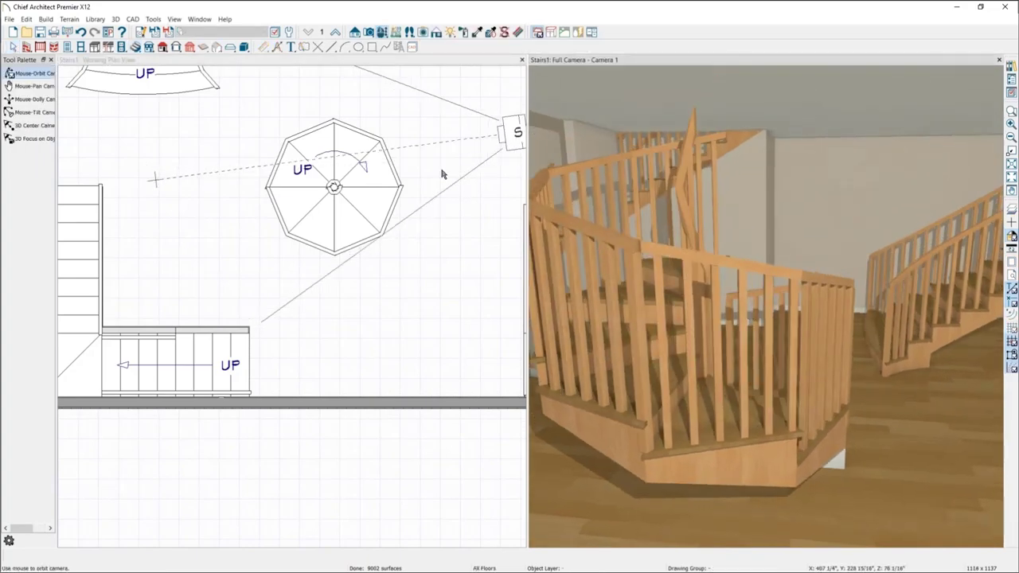
pyautogui.click(366, 171)
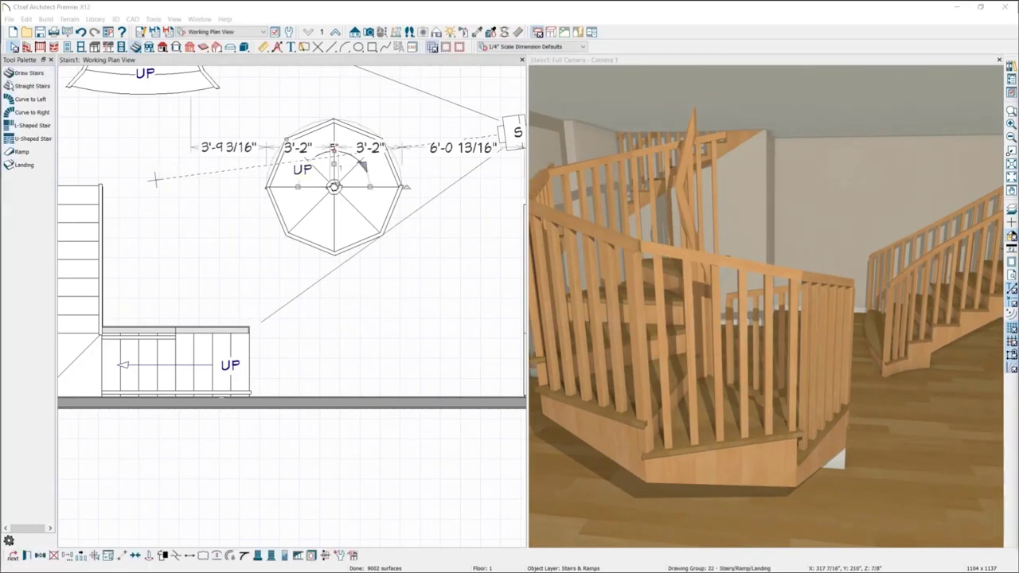
pyautogui.doubleClick(674, 284)
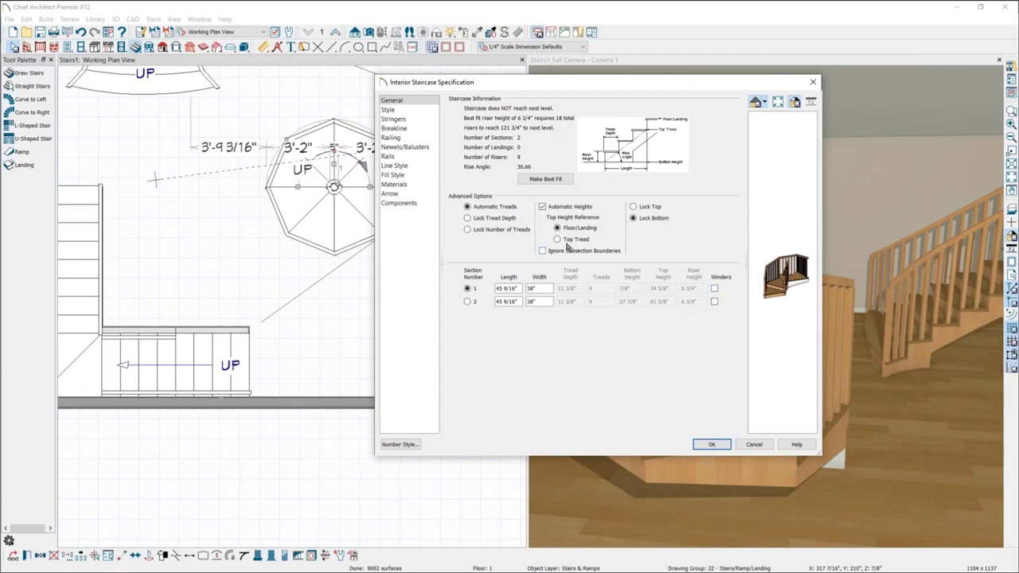
pyautogui.click(814, 83)
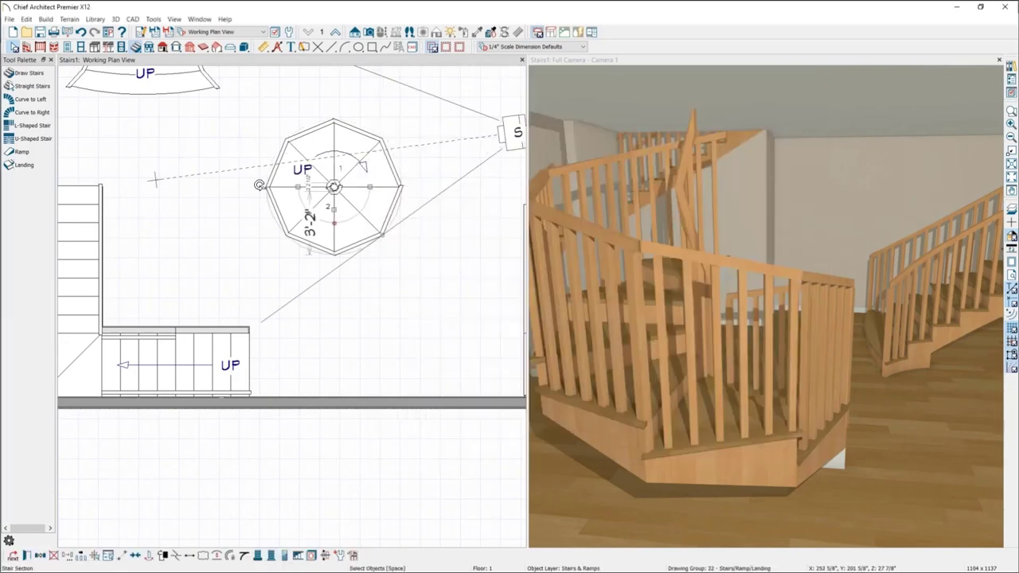
pyautogui.moveTo(390, 160); pyautogui.dragTo(268, 197)
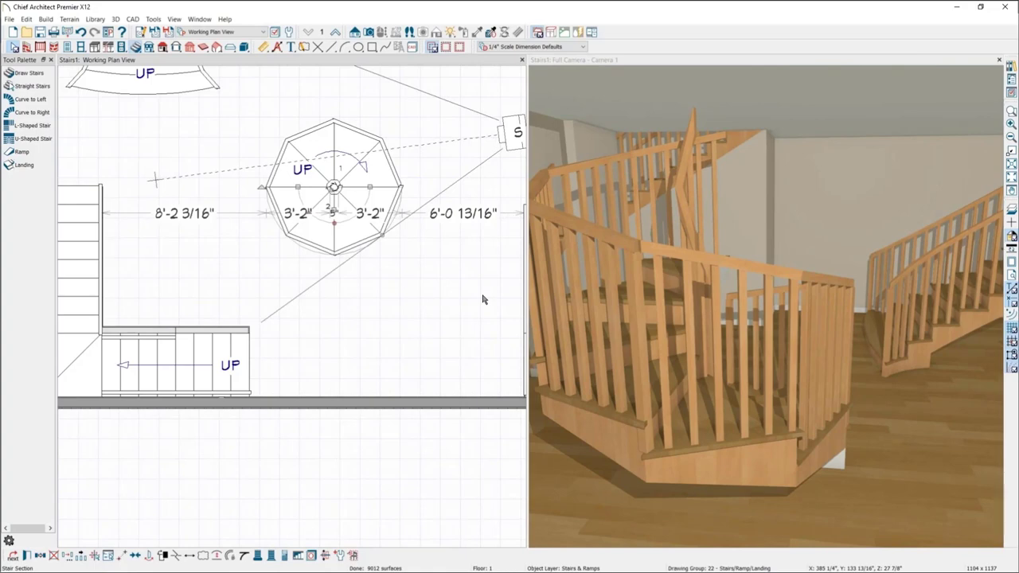
pyautogui.press('Escape')
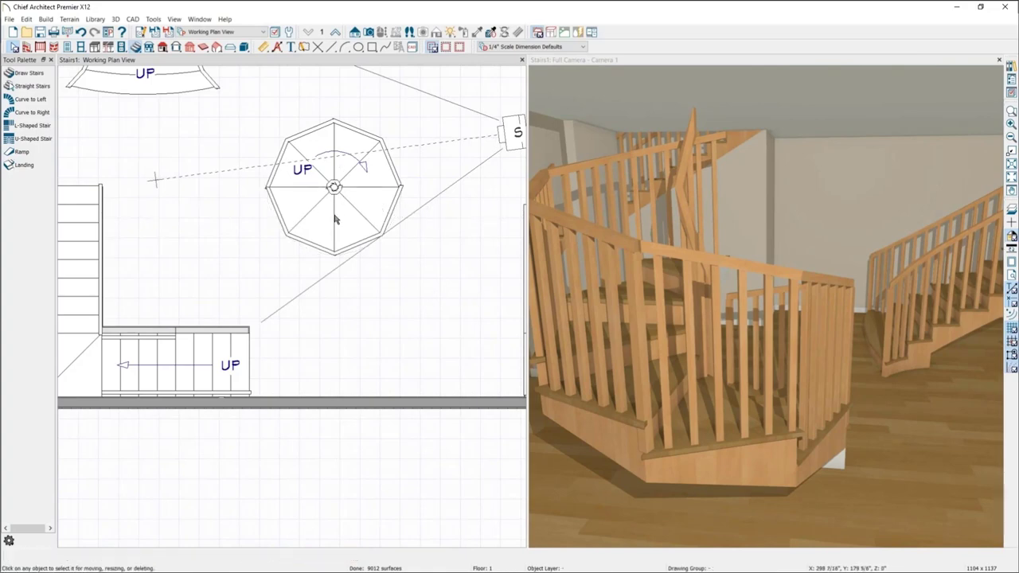
# Step: Delete the entire full-circle staircase
pyautogui.click(350, 199)
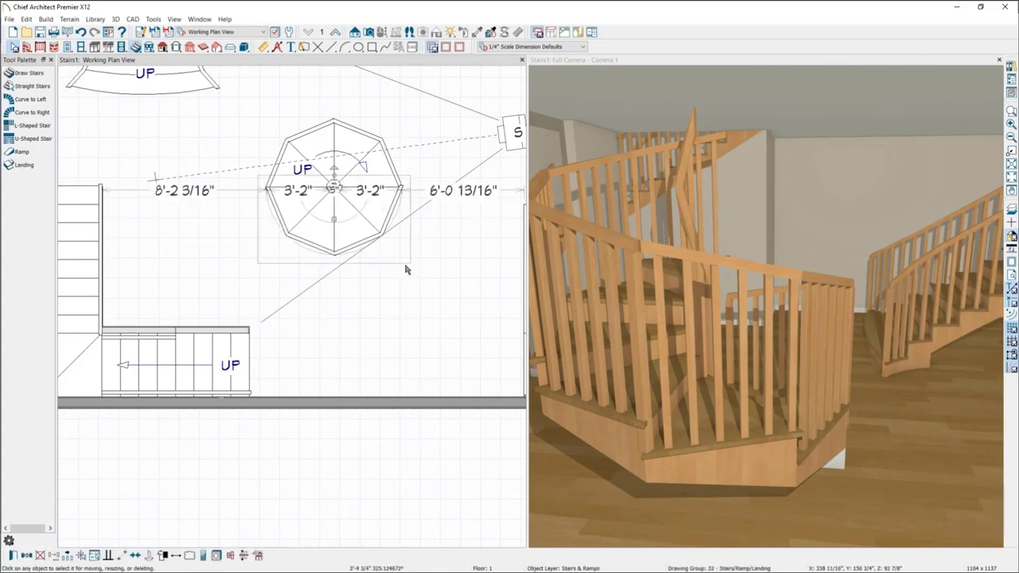
pyautogui.press('Delete')
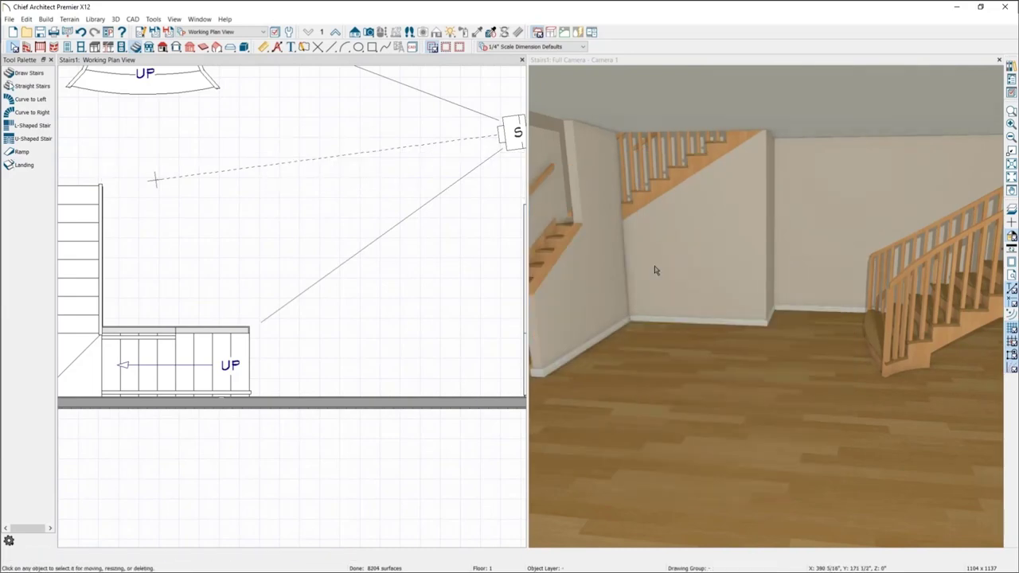
# Step: Delete the half-wall, the full-height wall and the leftover wall post along the open side of the L-shaped staircase's lower flight
pyautogui.moveTo(692, 282); pyautogui.dragTo(804, 279, button='middle')
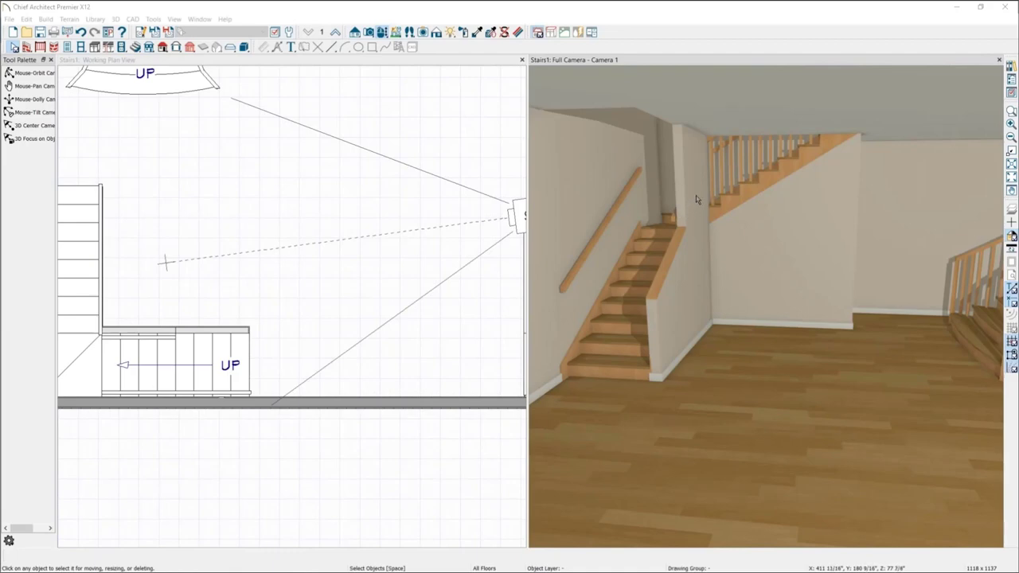
pyautogui.click(673, 197)
pyautogui.moveTo(673, 196); pyautogui.dragTo(760, 191)
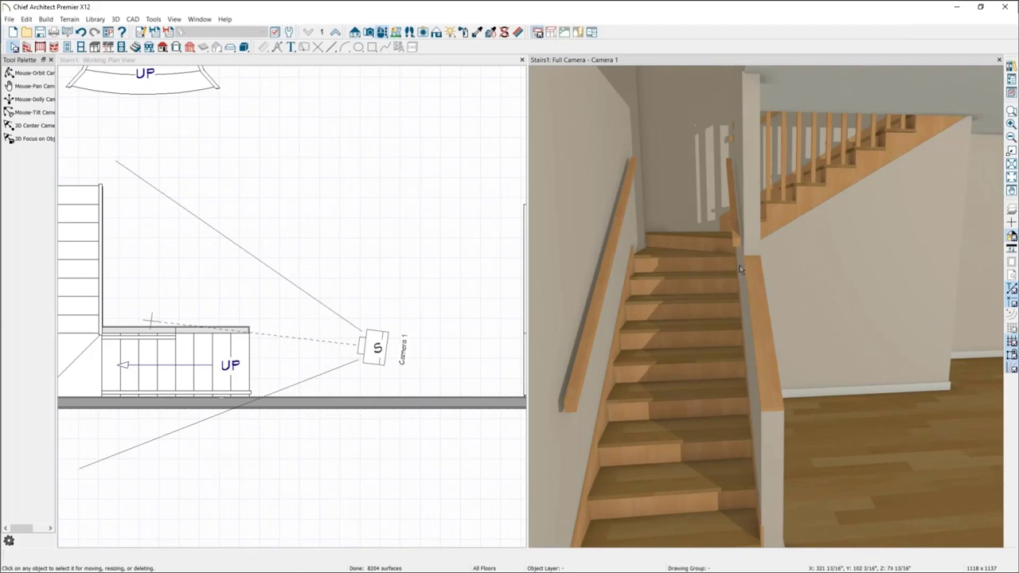
pyautogui.moveTo(740, 266); pyautogui.dragTo(757, 239)
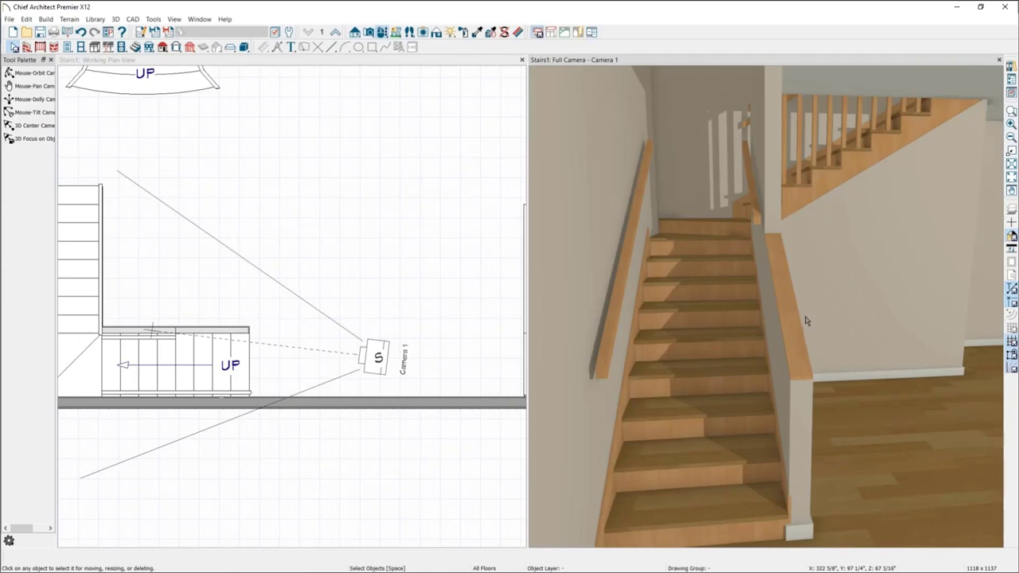
pyautogui.moveTo(826, 304); pyautogui.dragTo(773, 318)
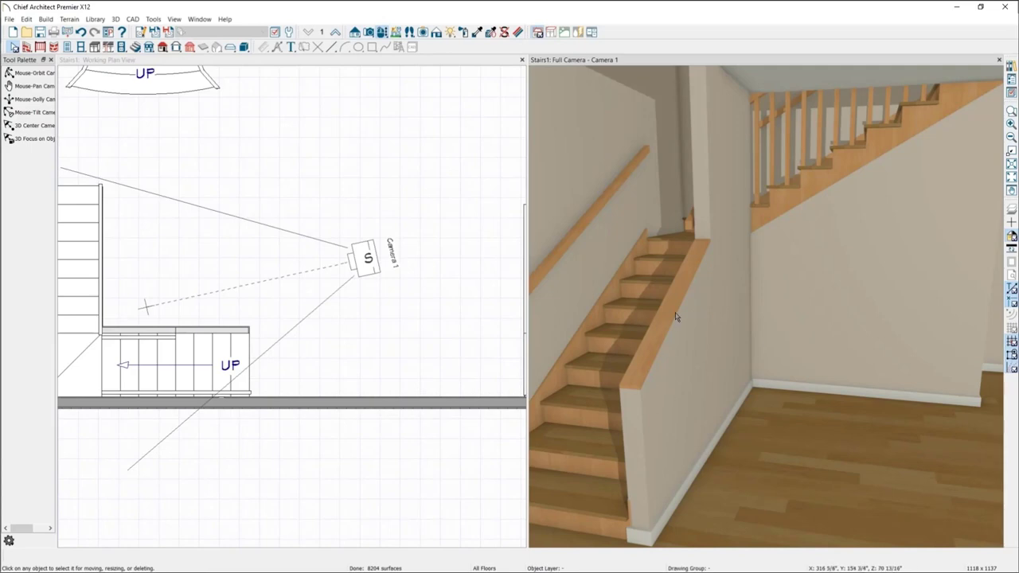
pyautogui.click(730, 395)
pyautogui.press('Delete')
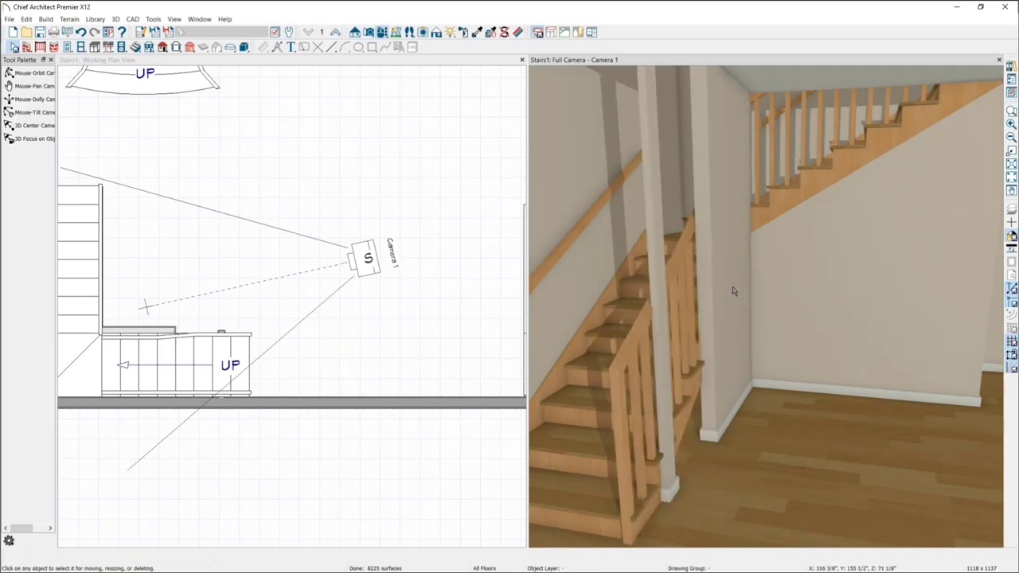
pyautogui.click(662, 346)
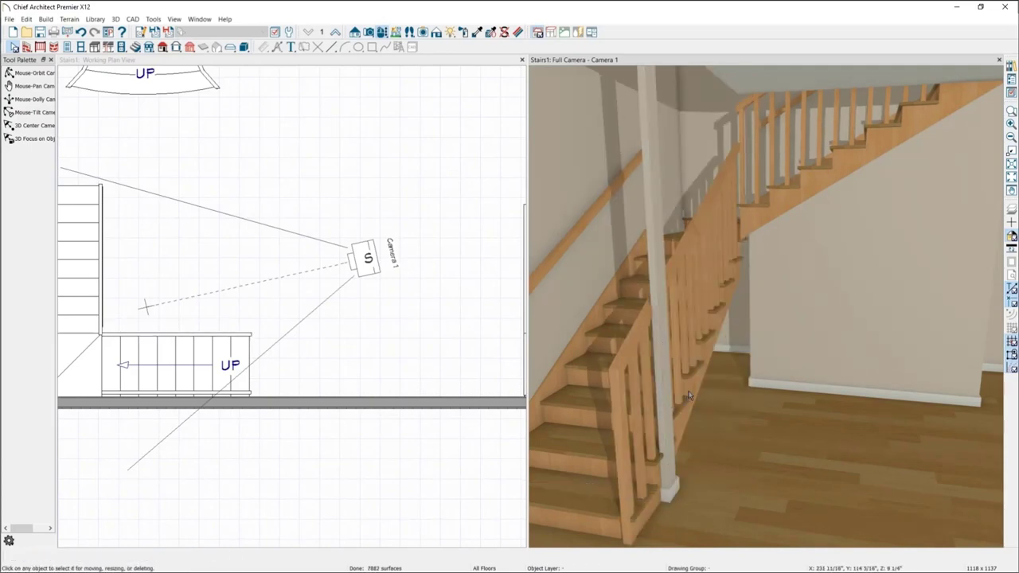
pyautogui.press('Delete')
# Step: Turn off Open Underneath for the lower flight of the L-shaped staircase so its underside is enclosed
pyautogui.click(684, 418)
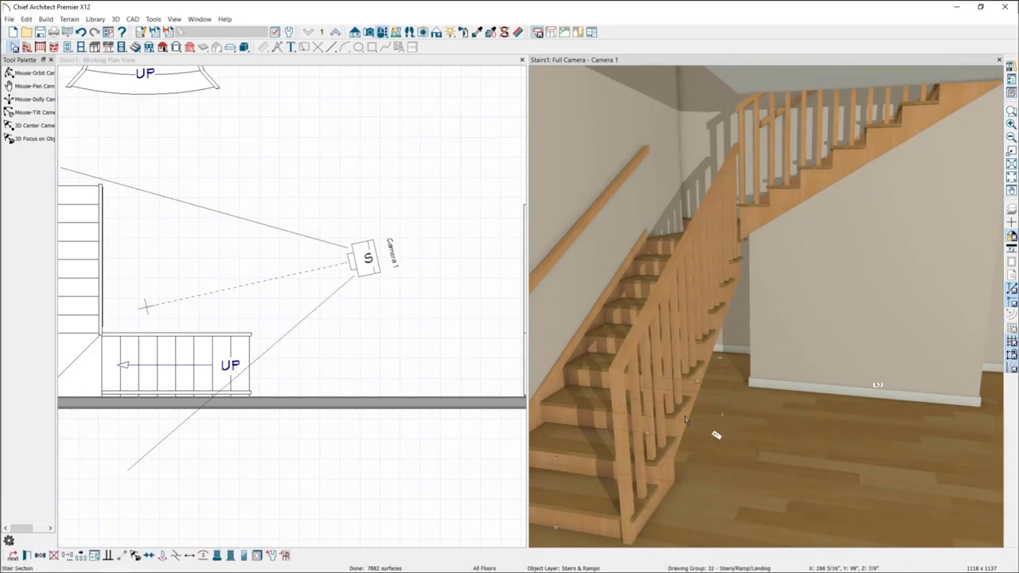
pyautogui.doubleClick(684, 418)
pyautogui.click(405, 111)
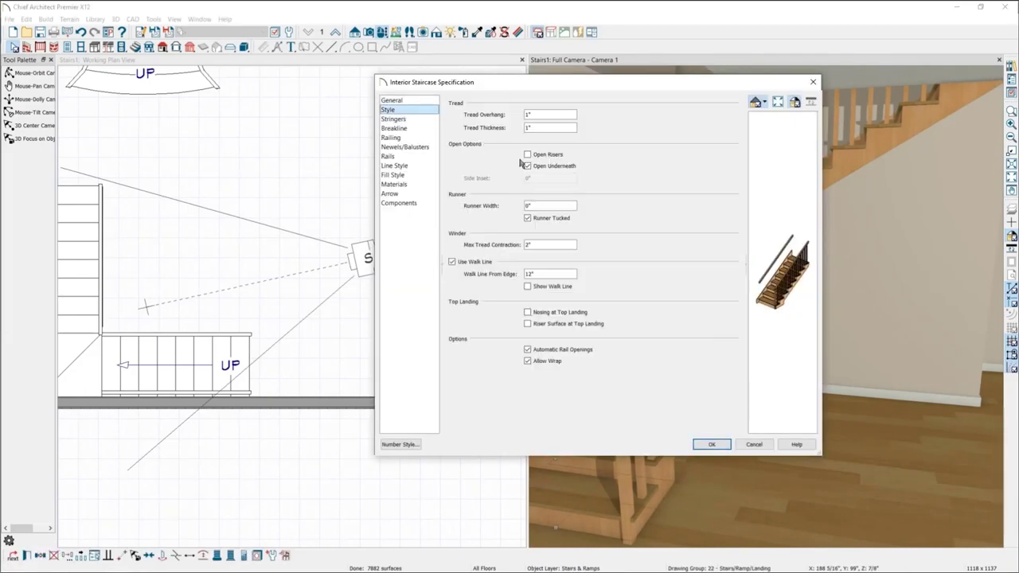
pyautogui.click(527, 165)
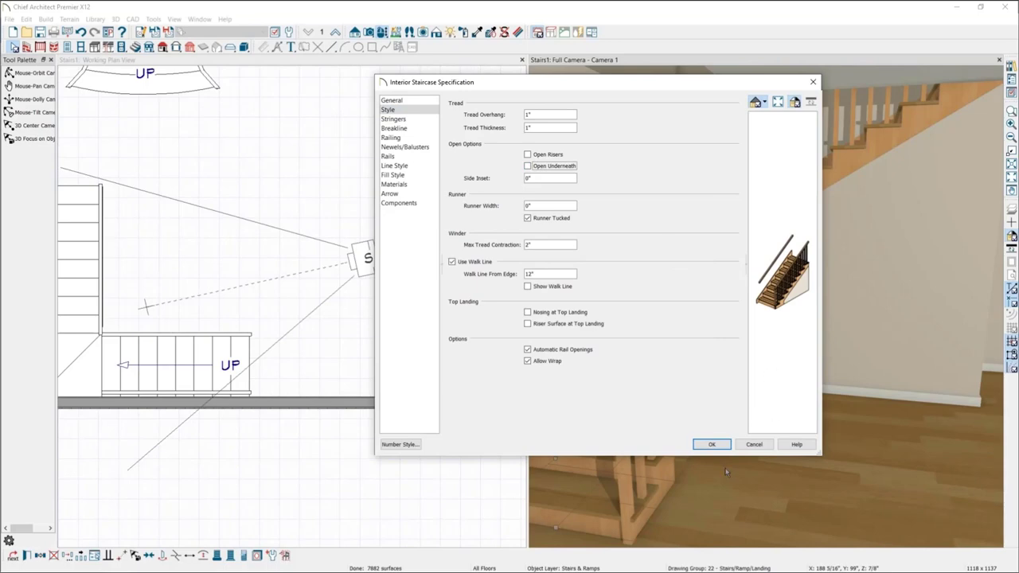
pyautogui.click(711, 444)
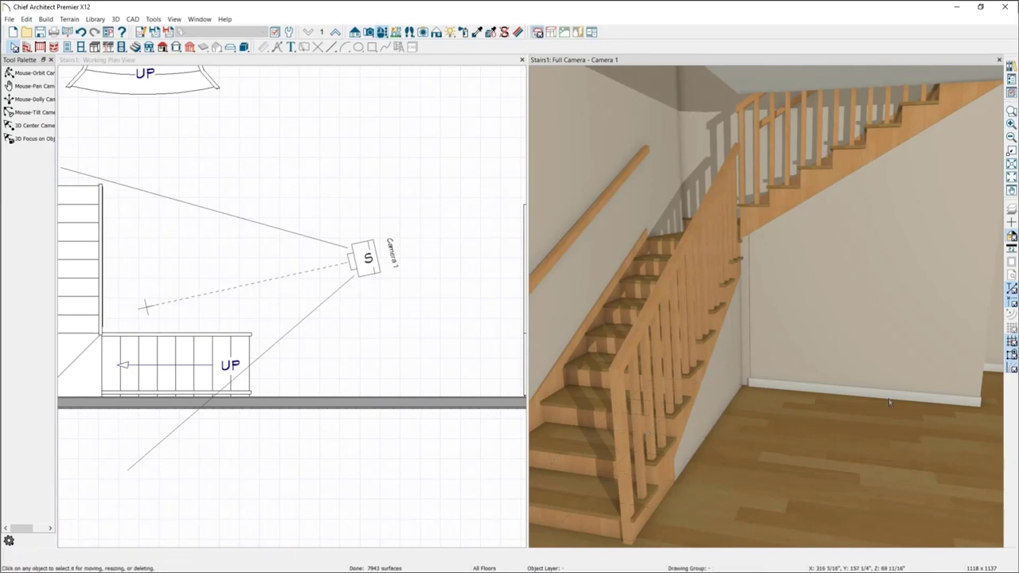
pyautogui.click(716, 389)
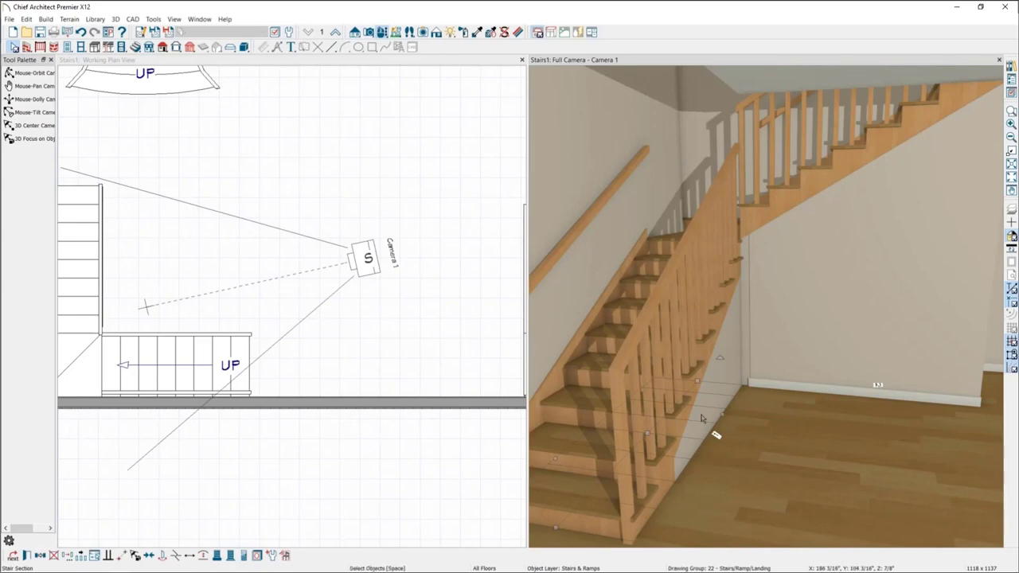
pyautogui.press('Escape')
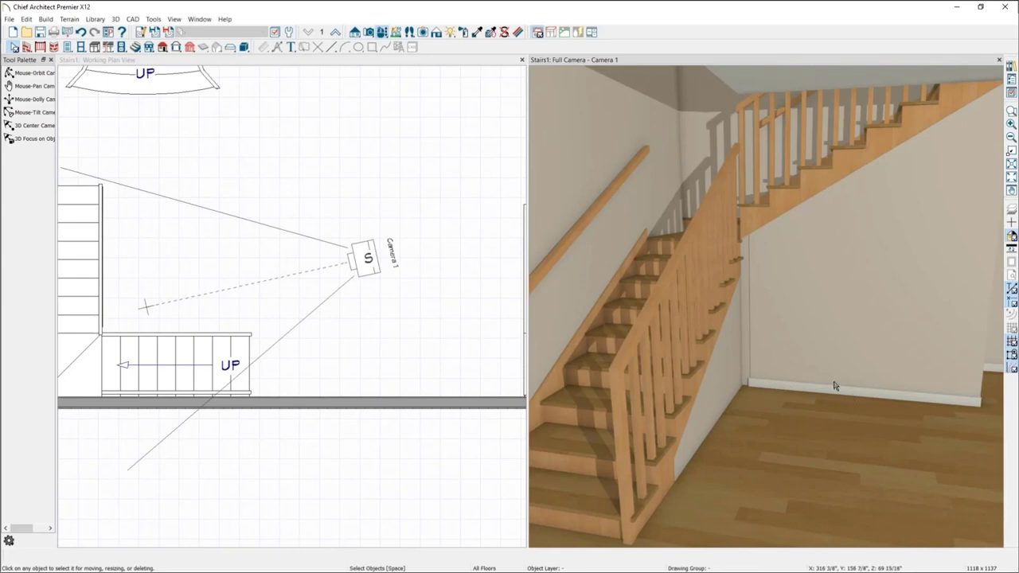
# Step: Turn Open Underneath back on for the lower flight of the L-shaped staircase
pyautogui.click(721, 386)
pyautogui.doubleClick(721, 386)
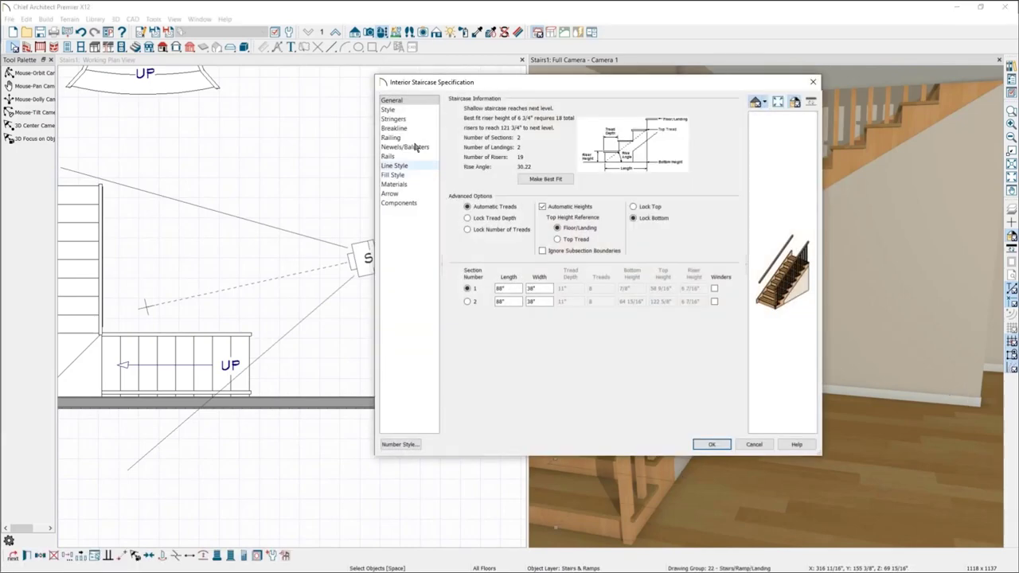
pyautogui.click(394, 119)
pyautogui.click(435, 109)
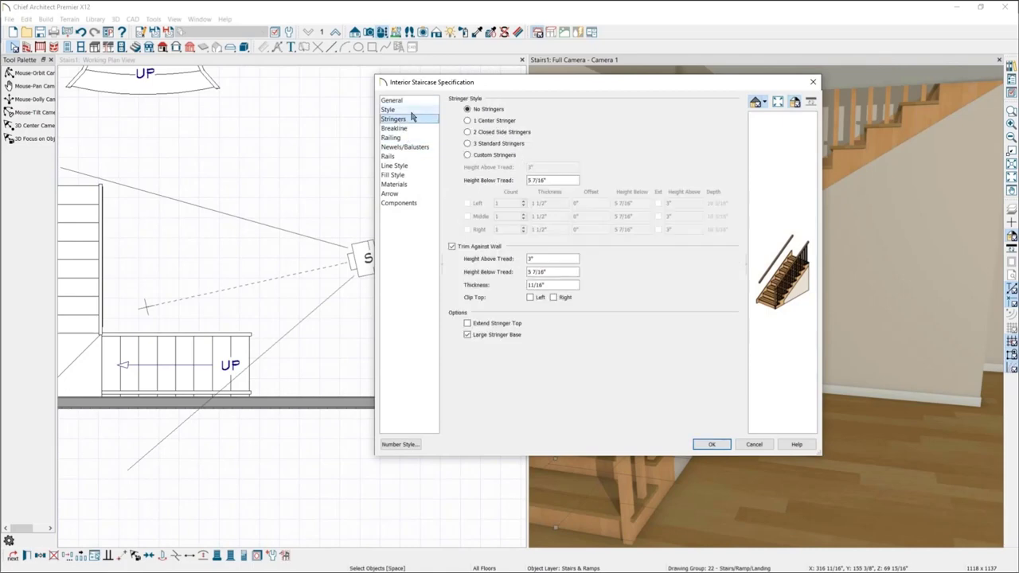
pyautogui.click(543, 168)
pyautogui.click(710, 444)
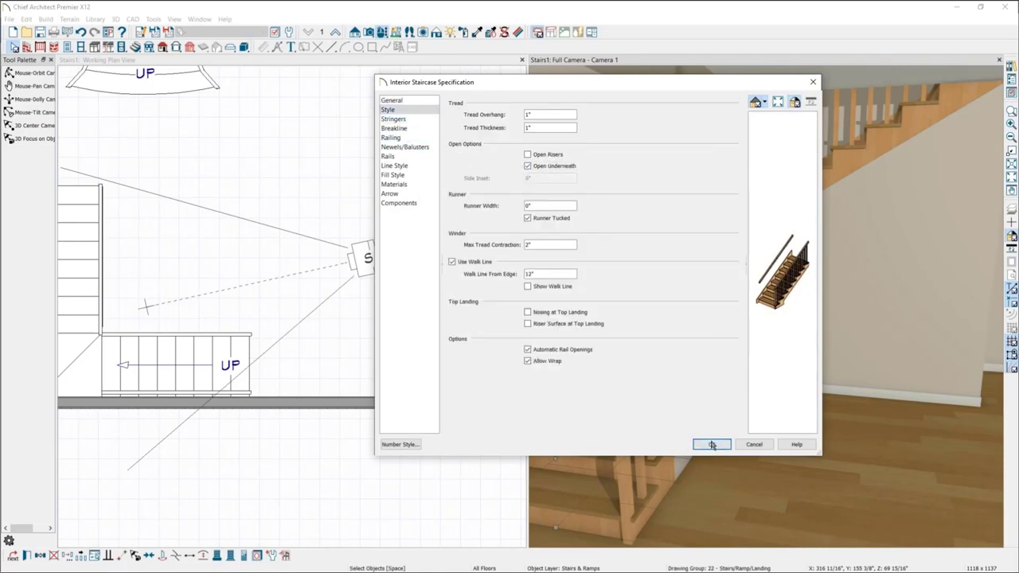
pyautogui.press('Escape')
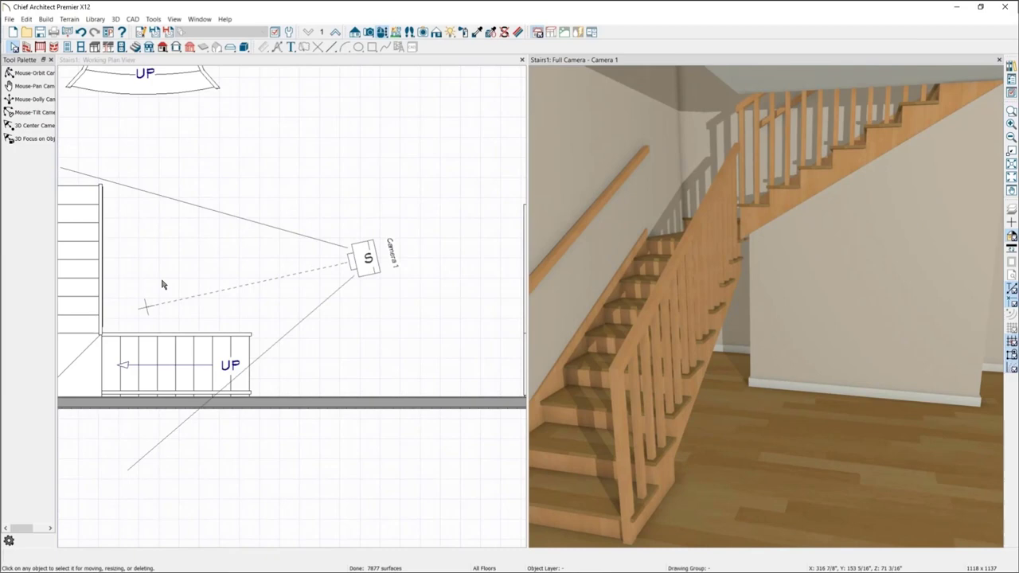
# Step: Draw walls under the L-shaped staircase's lower flight: about 6' along its open side, then about 3' across to the main wall
pyautogui.click(101, 268)
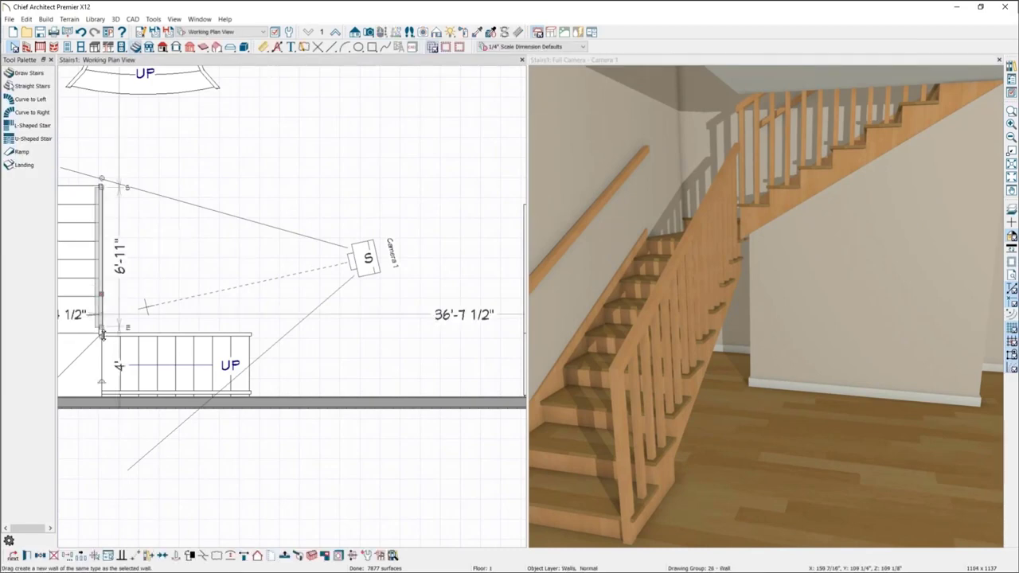
pyautogui.moveTo(101, 335); pyautogui.dragTo(101, 332)
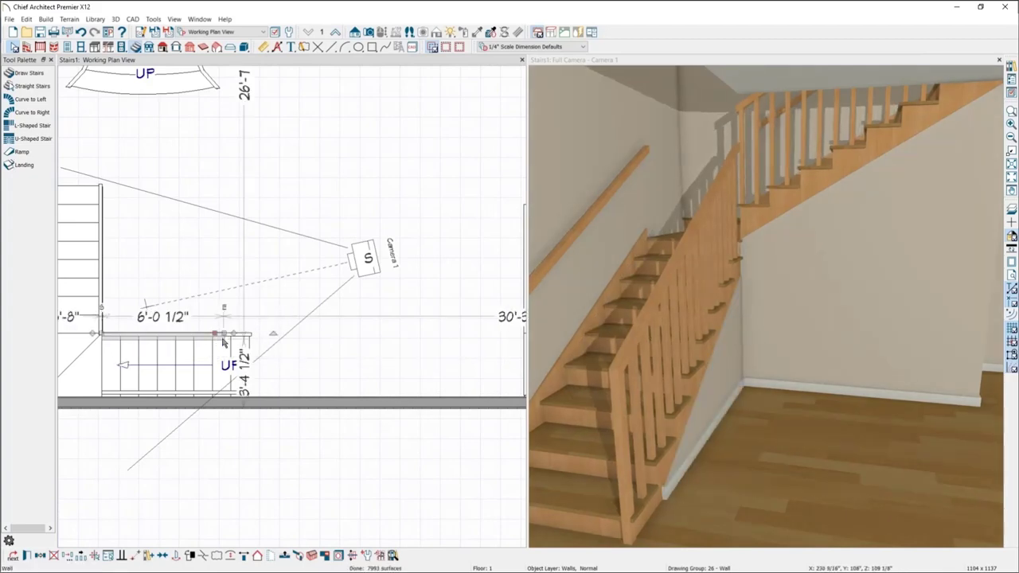
pyautogui.moveTo(230, 338); pyautogui.dragTo(223, 397)
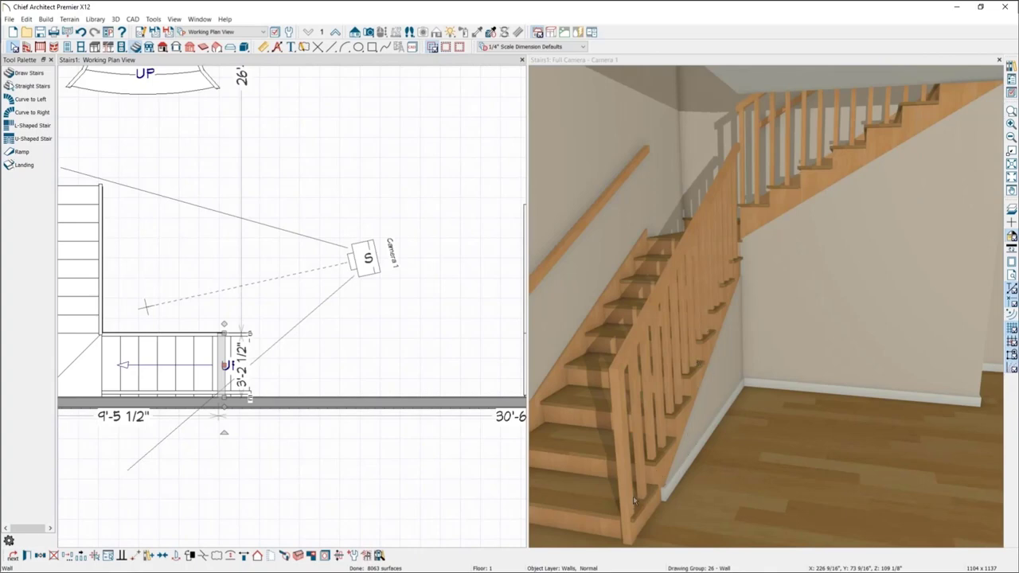
pyautogui.press('Escape')
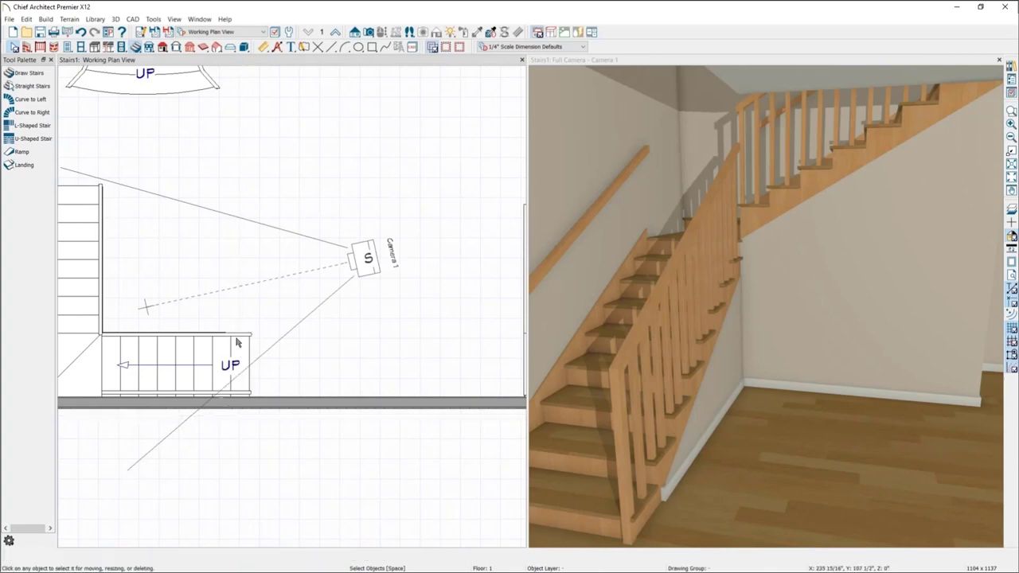
# Step: Inspect the wall under the lower flight, then review the L-shaped staircase's general, stringer and railing settings without changing them
pyautogui.click(154, 333)
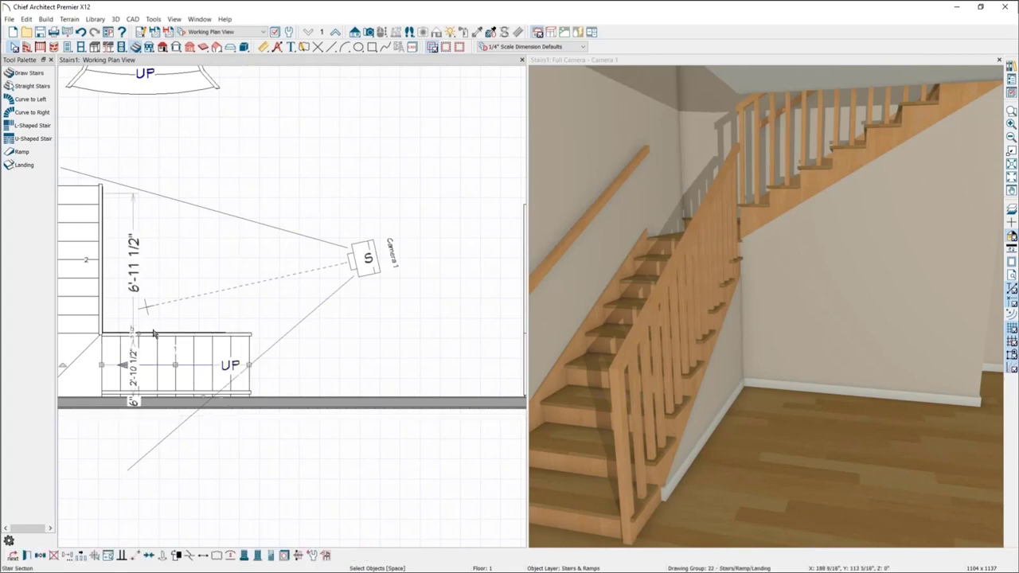
pyautogui.click(179, 333)
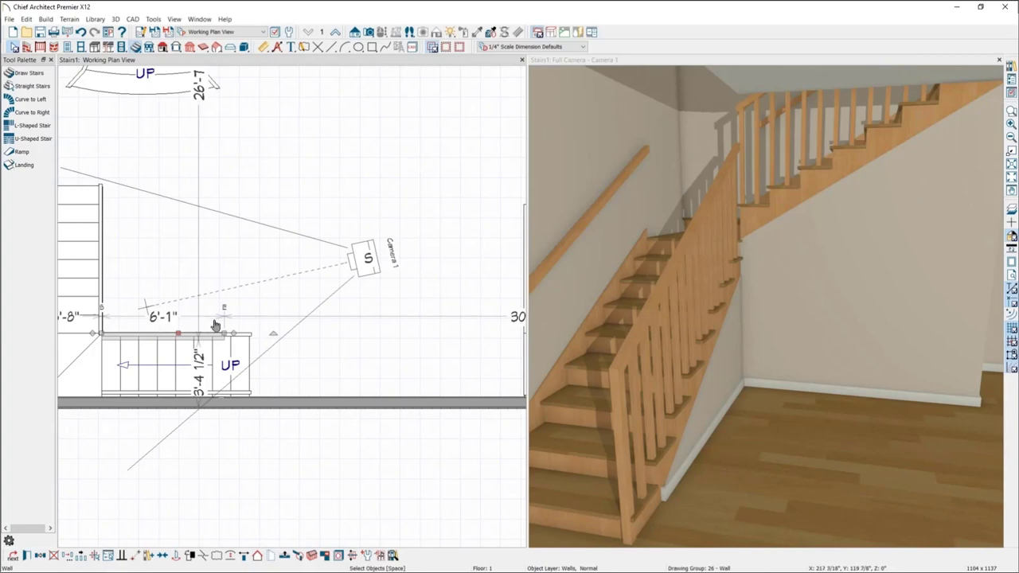
pyautogui.click(673, 373)
pyautogui.doubleClick(672, 374)
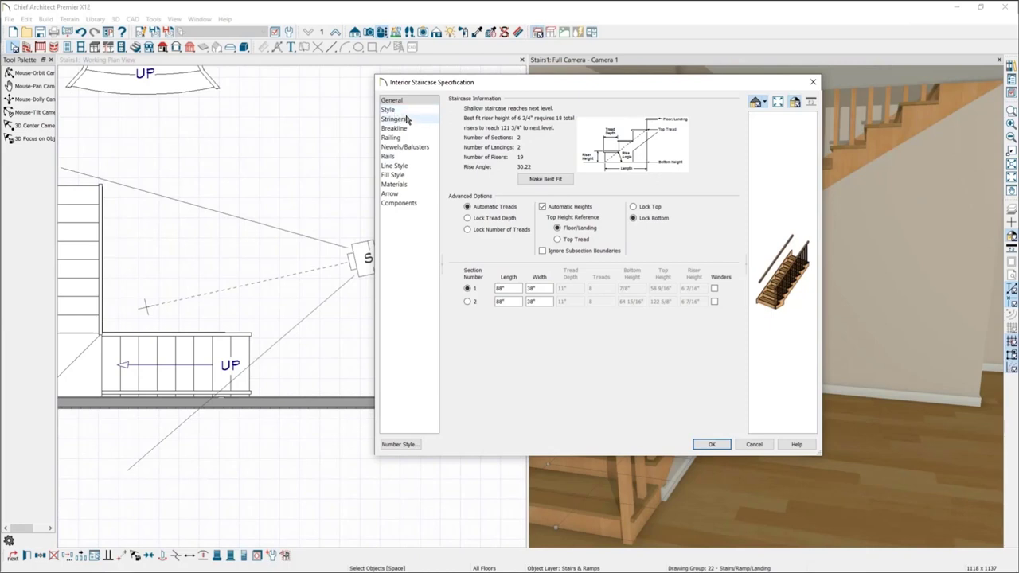
pyautogui.click(404, 120)
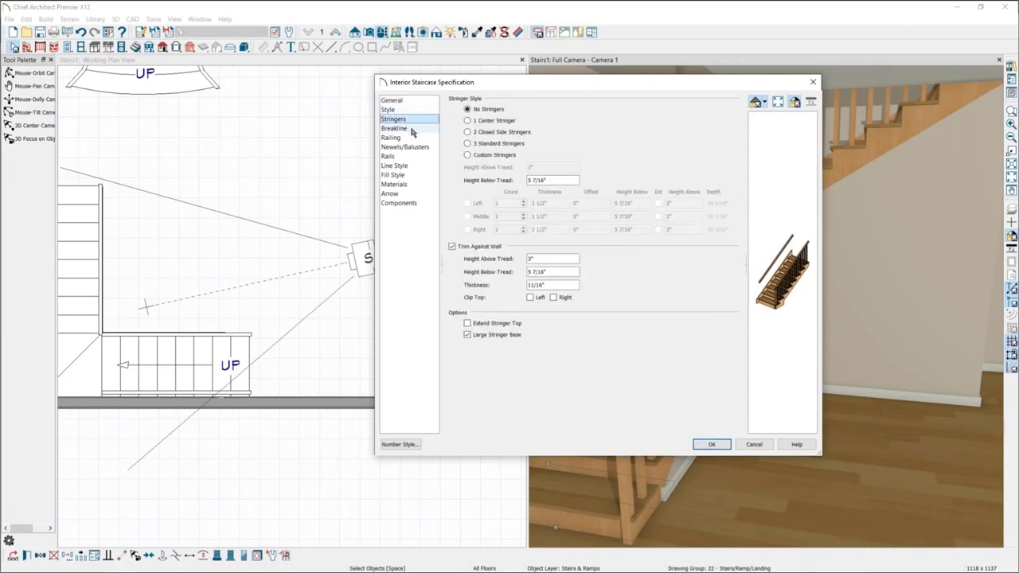
pyautogui.click(412, 137)
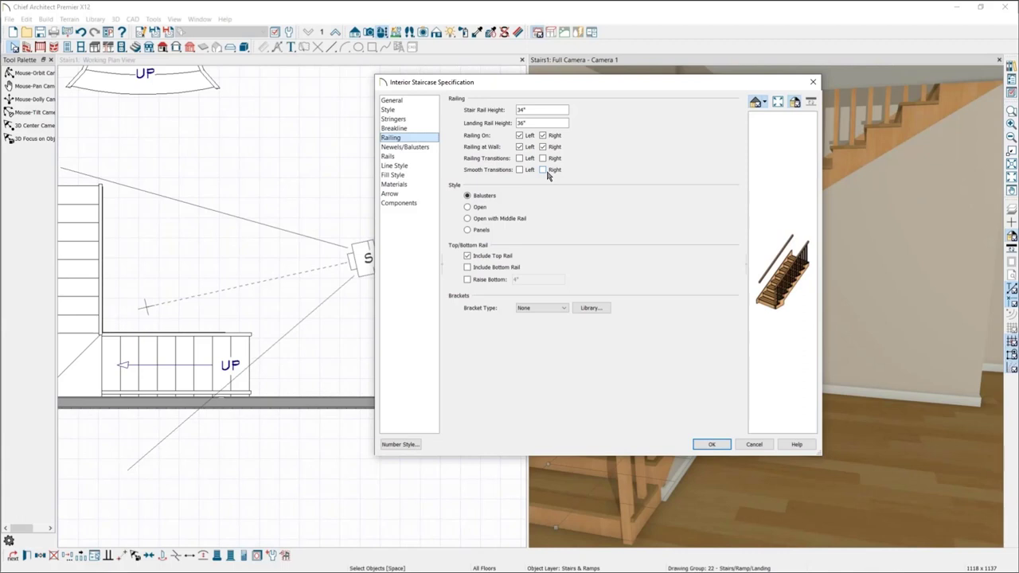
pyautogui.click(751, 445)
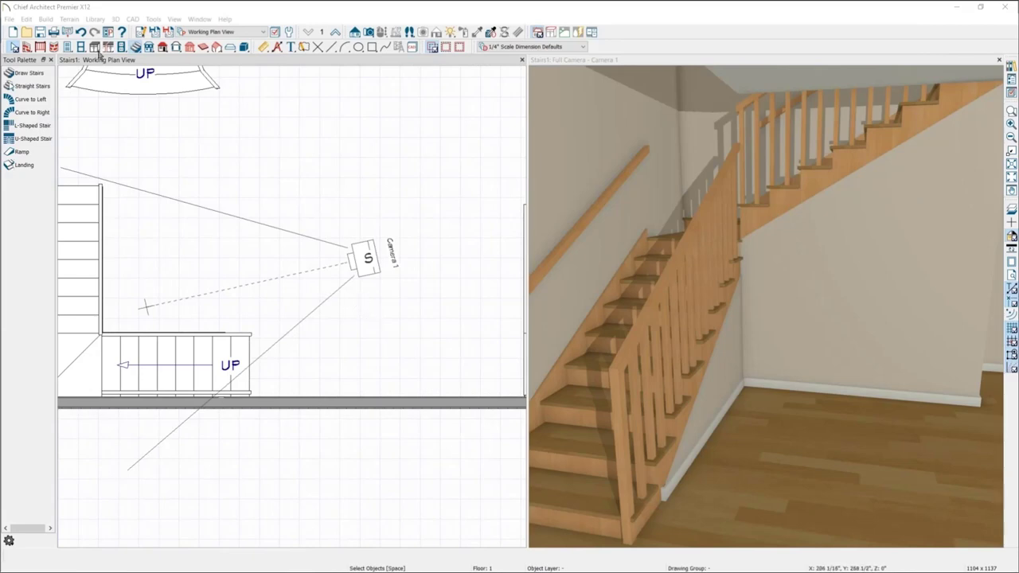
# Step: Draw a straight staircase 3'-2" wide near the camera, shorten it to 2'-7", and draw a second run continuing from its top
pyautogui.click(39, 76)
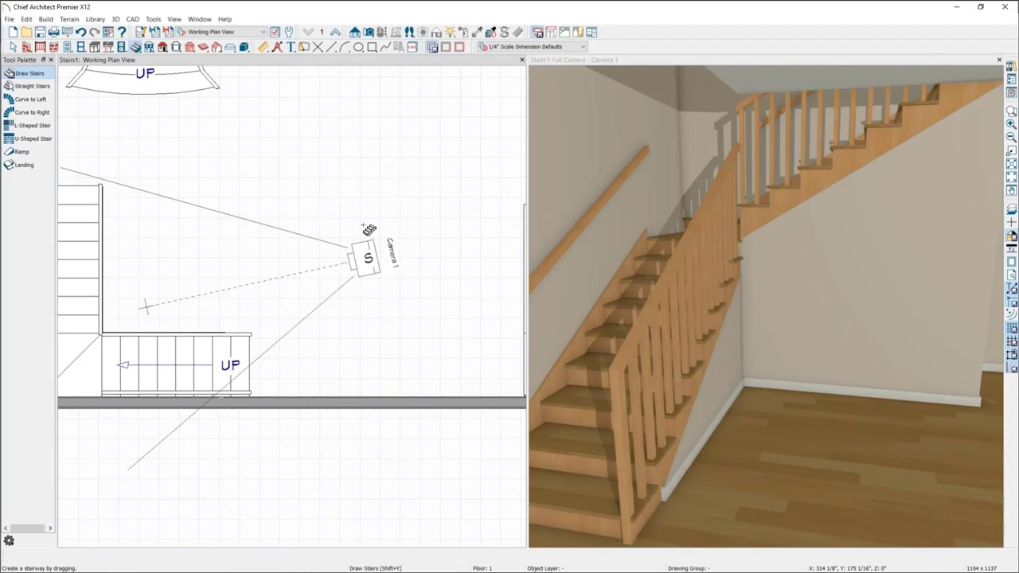
pyautogui.moveTo(363, 228); pyautogui.dragTo(363, 132)
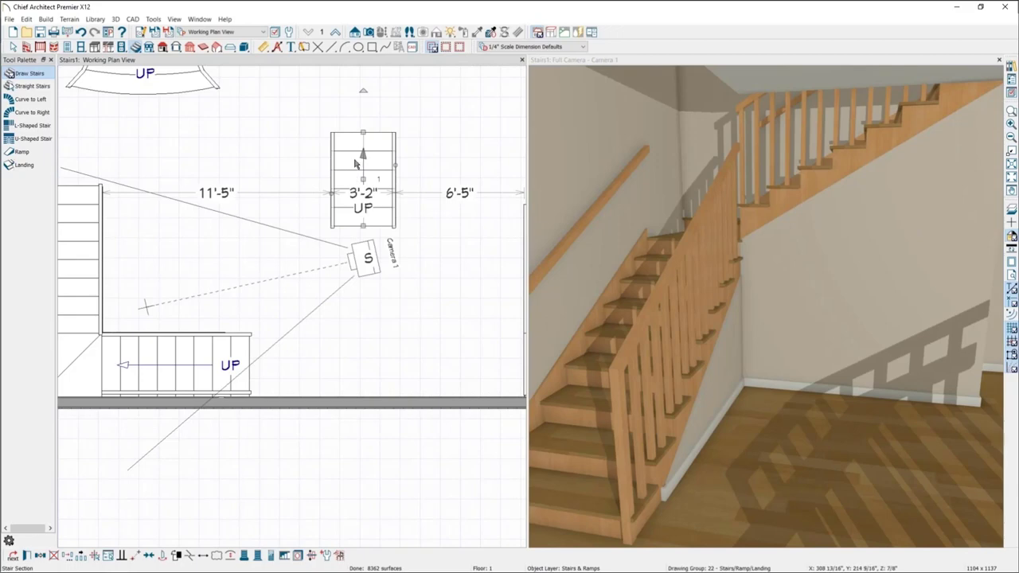
pyautogui.moveTo(364, 140); pyautogui.dragTo(365, 175)
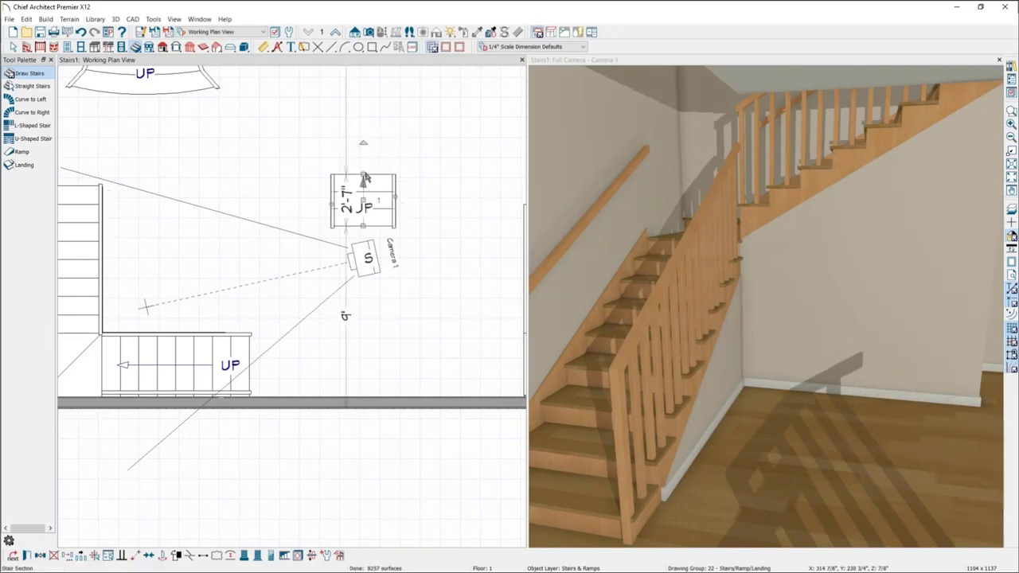
pyautogui.hotkey('ctrl', 'z')
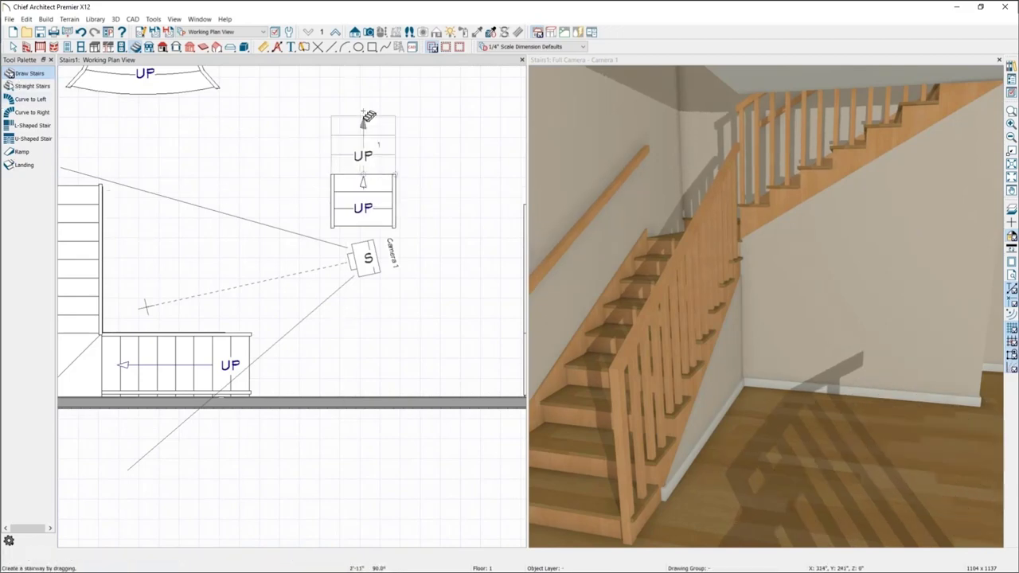
pyautogui.click(382, 211)
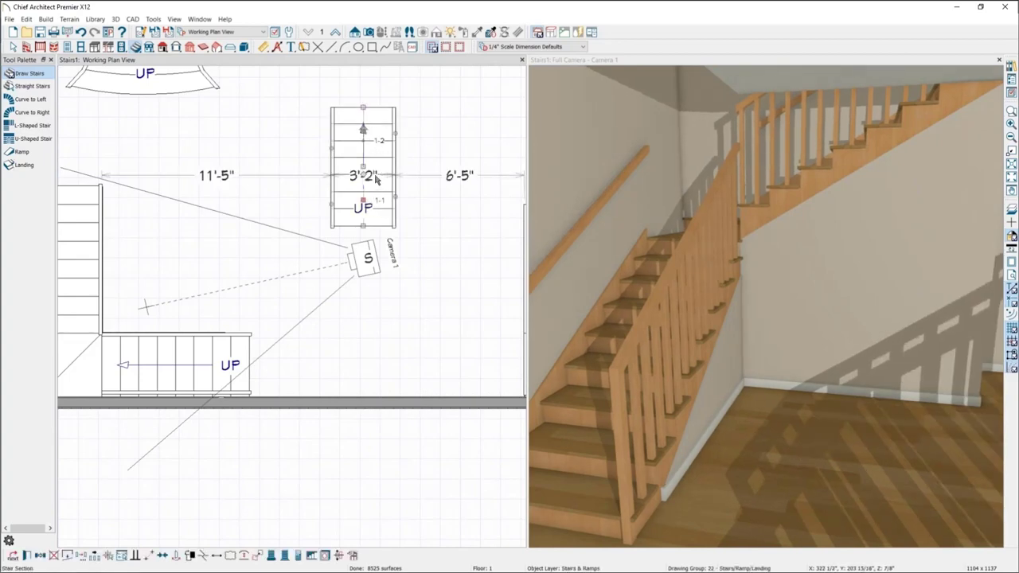
# Step: Try widening the joined straight staircase to 4', then undo the width change
pyautogui.moveTo(379, 174); pyautogui.dragTo(396, 175)
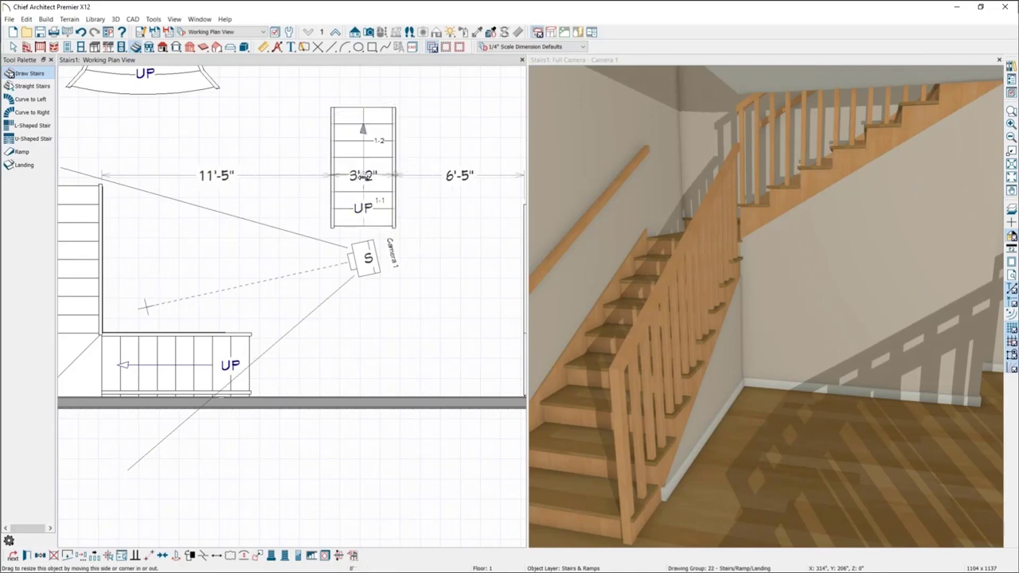
pyautogui.moveTo(406, 141); pyautogui.dragTo(408, 137)
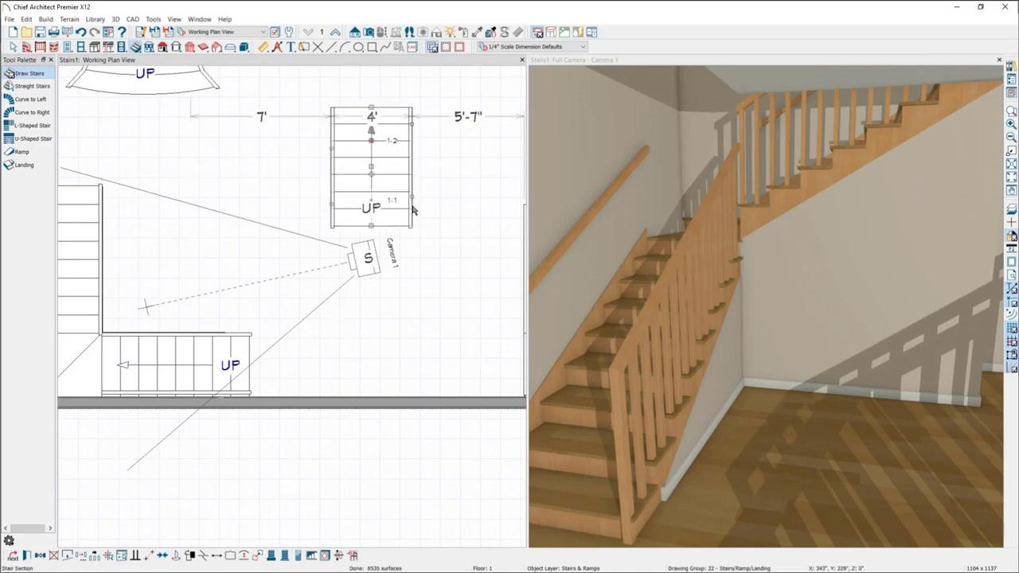
pyautogui.hotkey('ctrl', 'z')
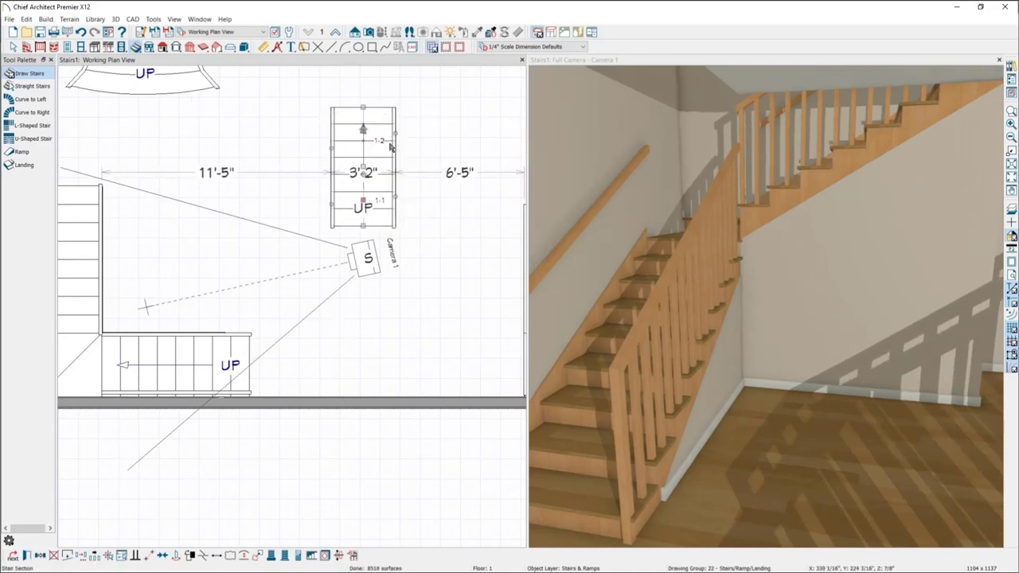
pyautogui.press('Escape')
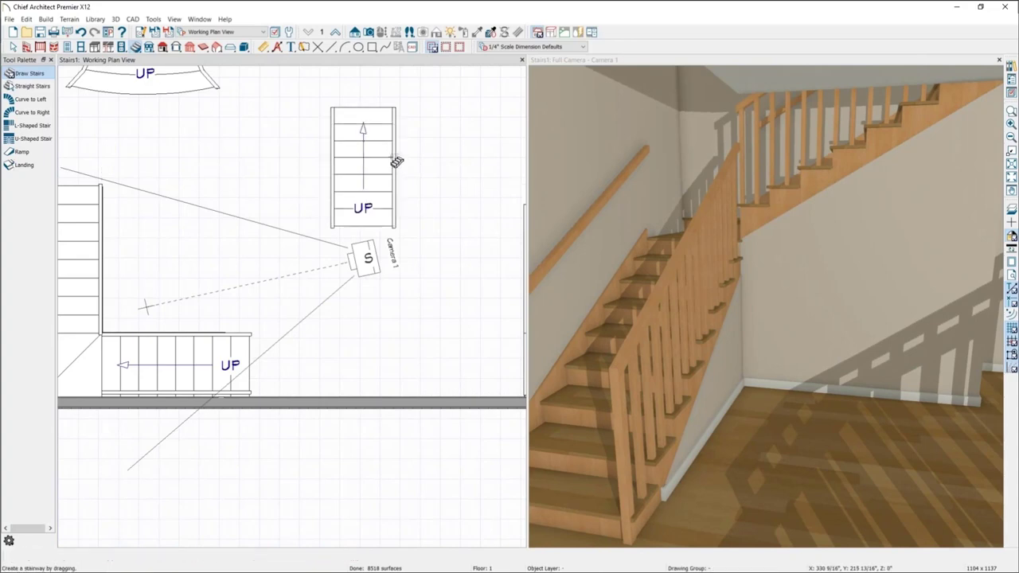
# Step: Compare the joined staircase's subsections 1-1 and 1-2 and review its general and style specifications
pyautogui.click(377, 154)
pyautogui.click(385, 215)
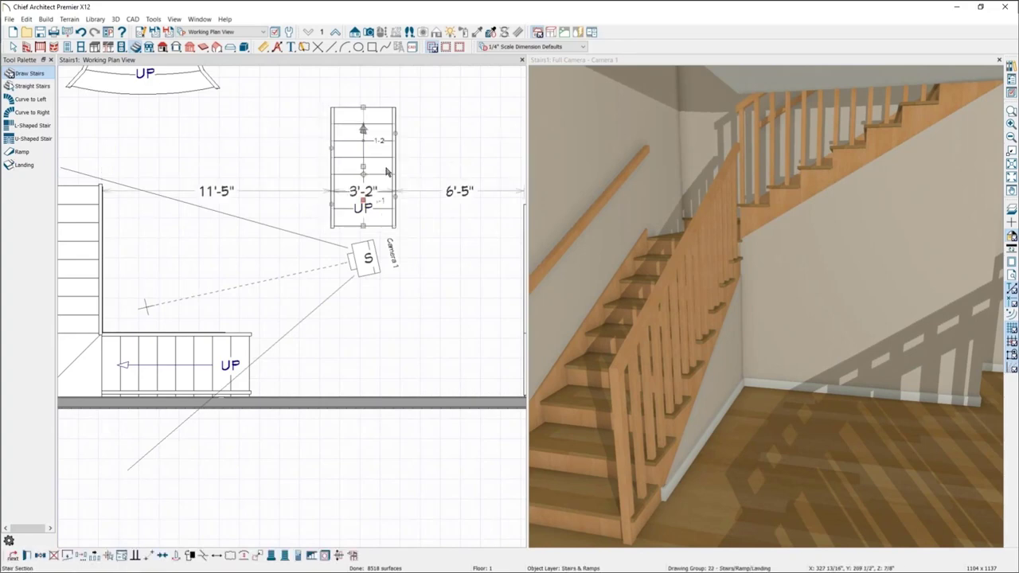
pyautogui.doubleClick(388, 214)
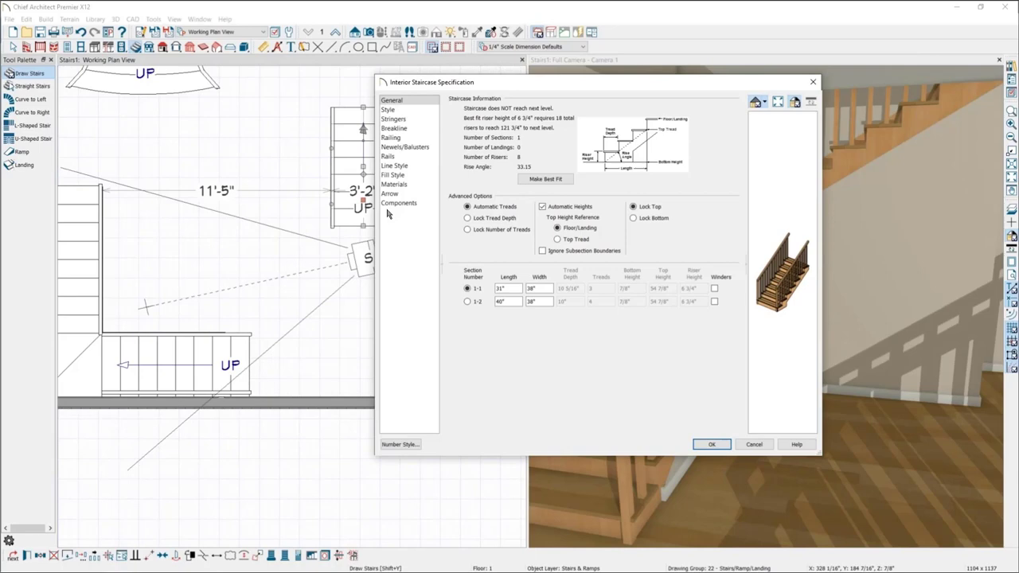
pyautogui.click(409, 114)
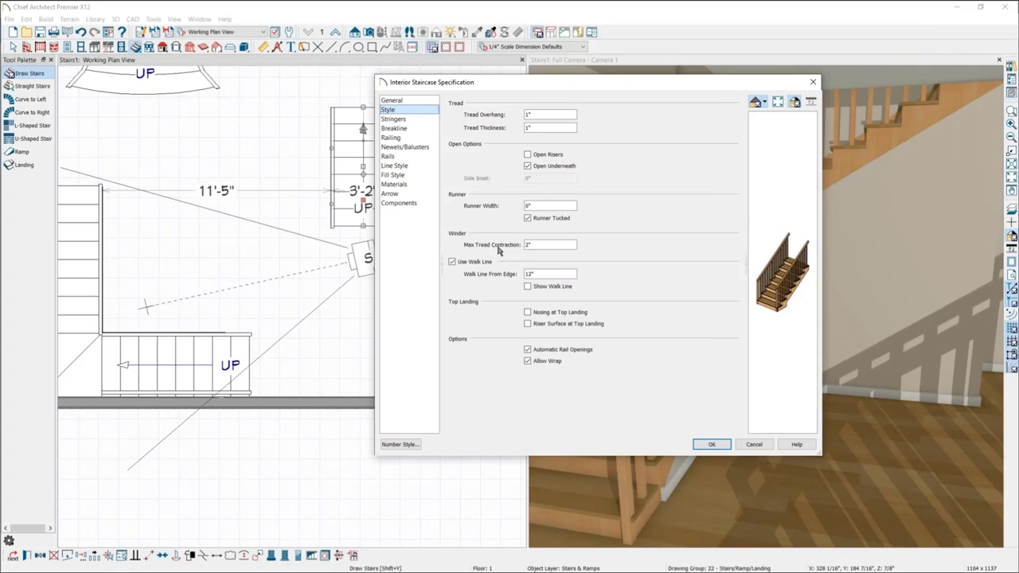
pyautogui.click(814, 82)
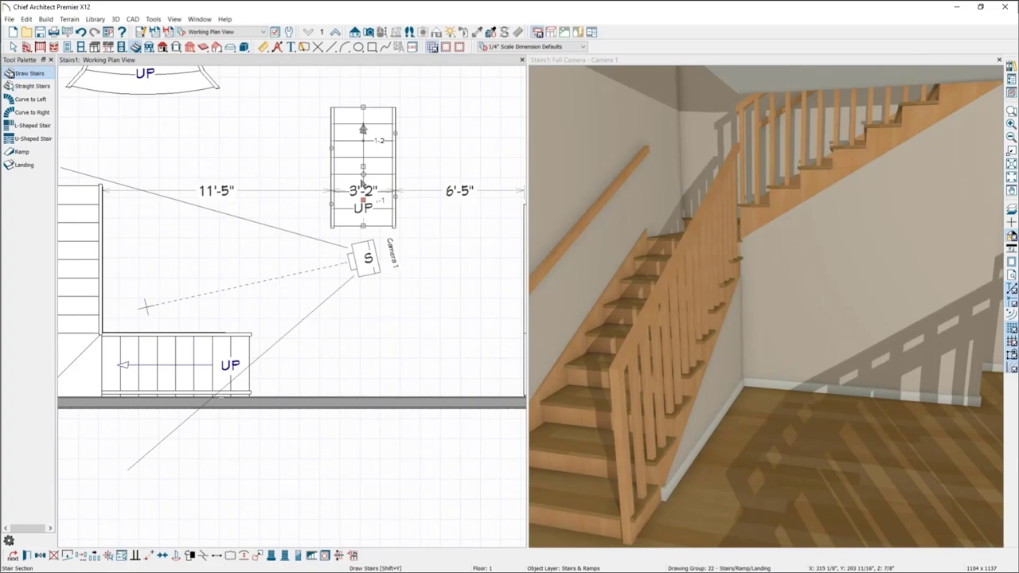
# Step: Delete the joined straight staircase near the camera
pyautogui.press('space')
pyautogui.click(374, 214)
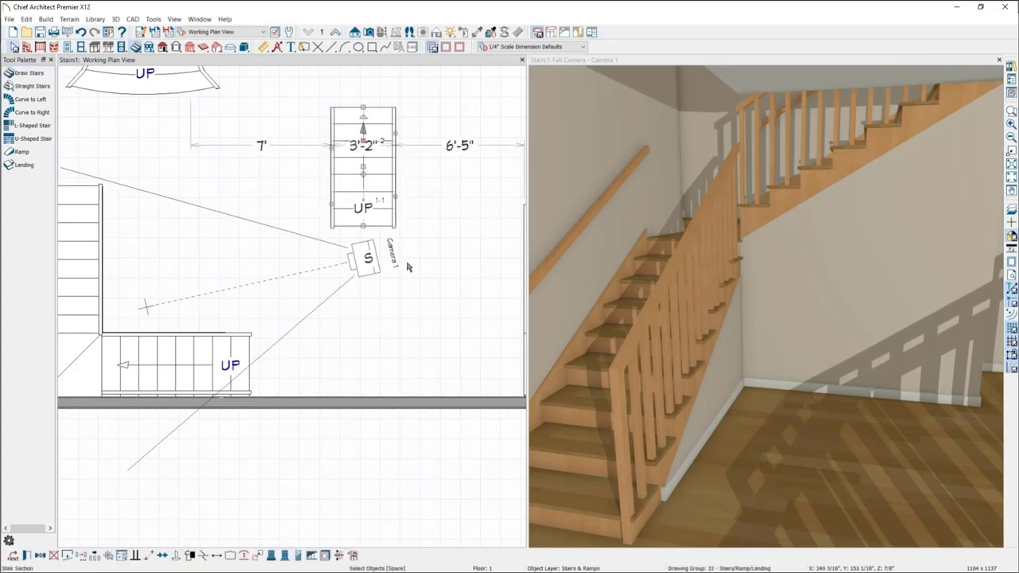
pyautogui.press('Delete')
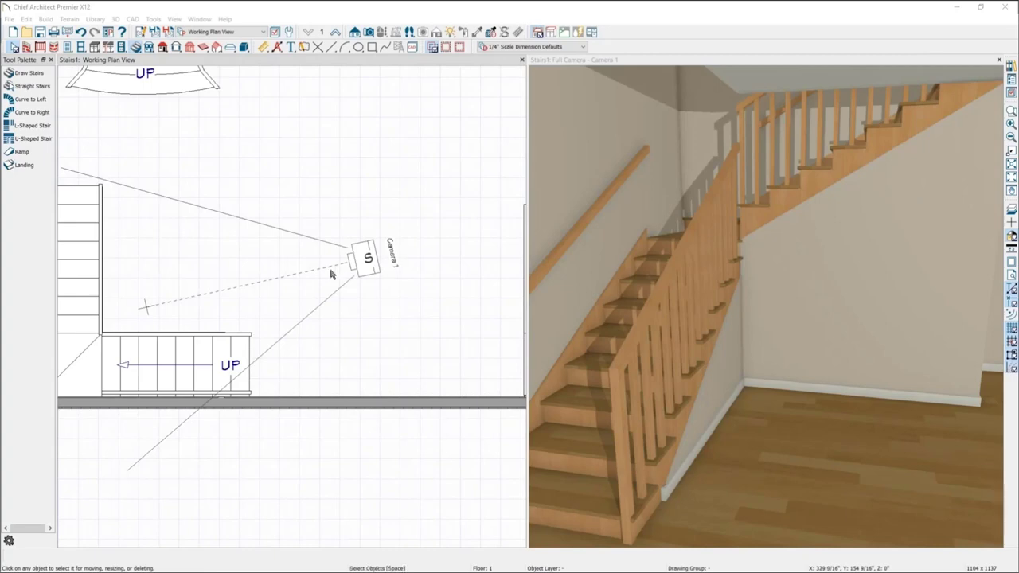
# Step: Draw two separate straight stair flights in line near the camera, leaving a gap between them
pyautogui.click(28, 76)
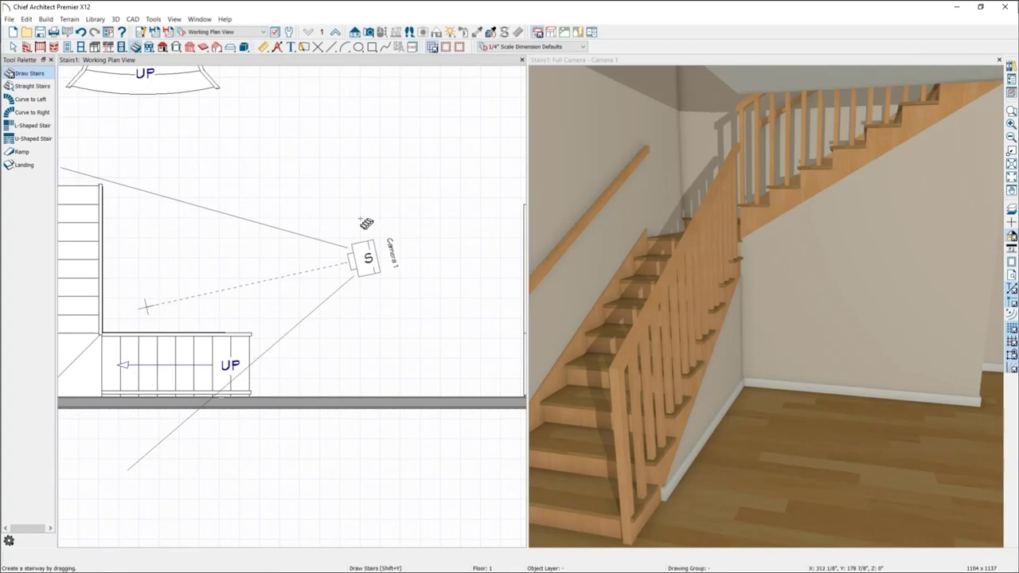
pyautogui.moveTo(360, 221); pyautogui.dragTo(360, 163)
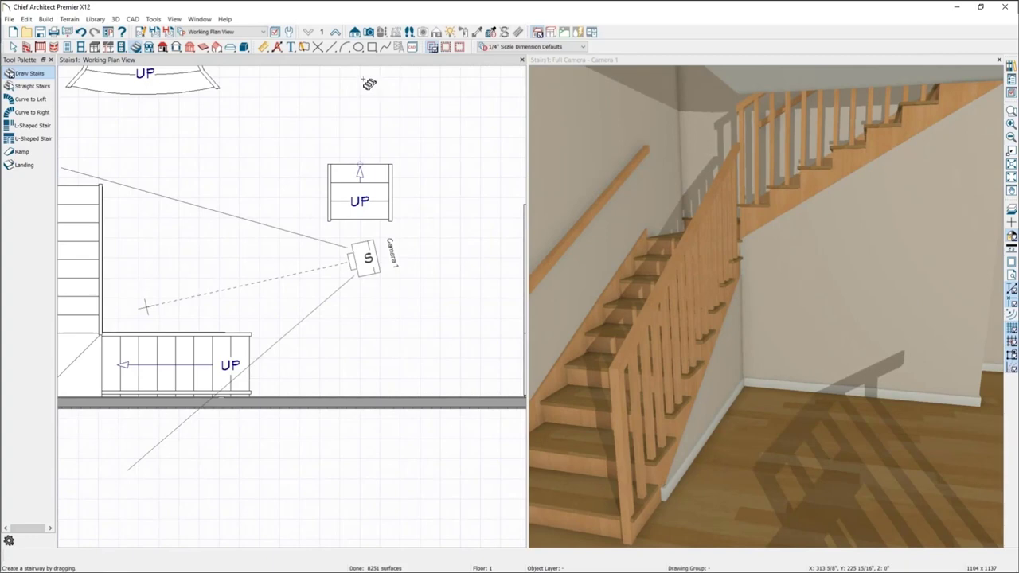
pyautogui.moveTo(370, 81); pyautogui.dragTo(386, 136)
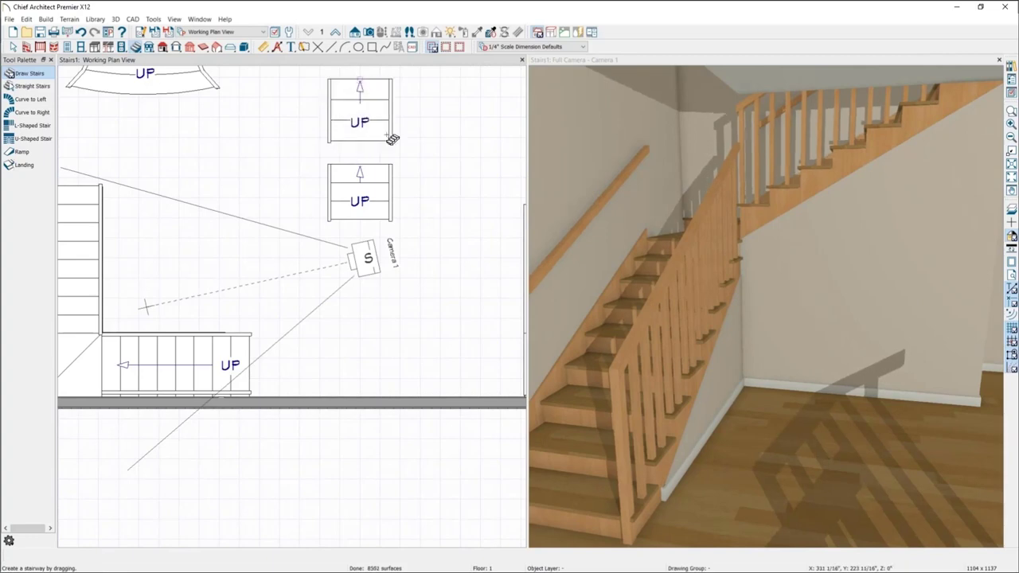
# Step: Widen the first flight and lengthen it to about 3'-9", then attach the second flight to its top edge
pyautogui.click(391, 185)
pyautogui.moveTo(392, 185); pyautogui.dragTo(371, 141)
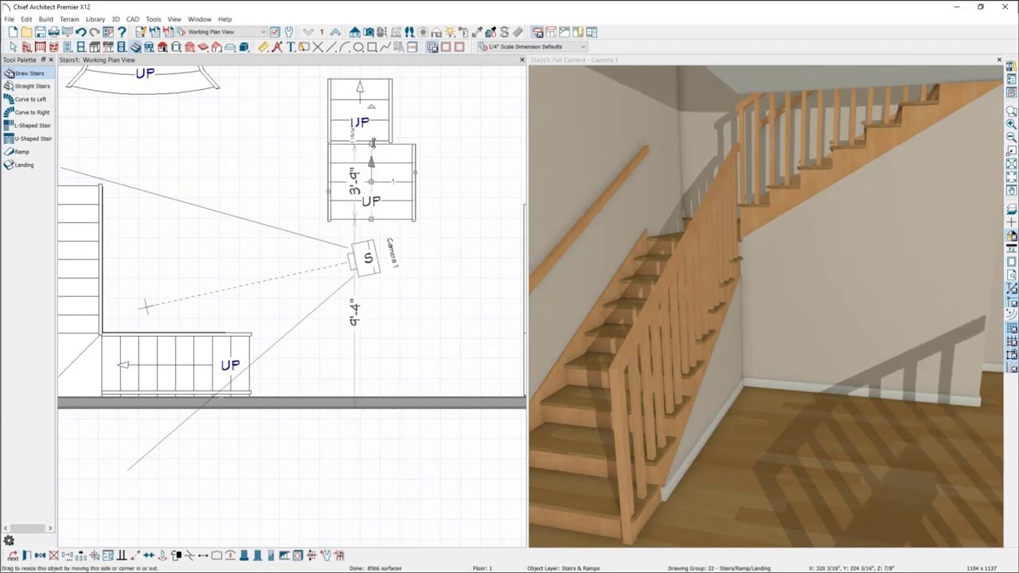
pyautogui.press('Escape')
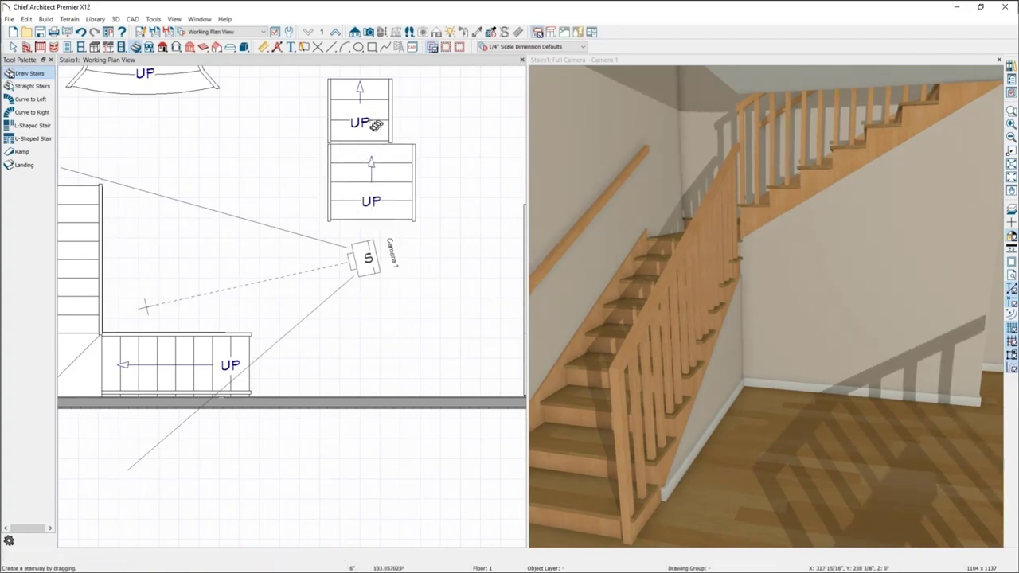
pyautogui.click(364, 114)
pyautogui.moveTo(364, 114); pyautogui.dragTo(364, 117)
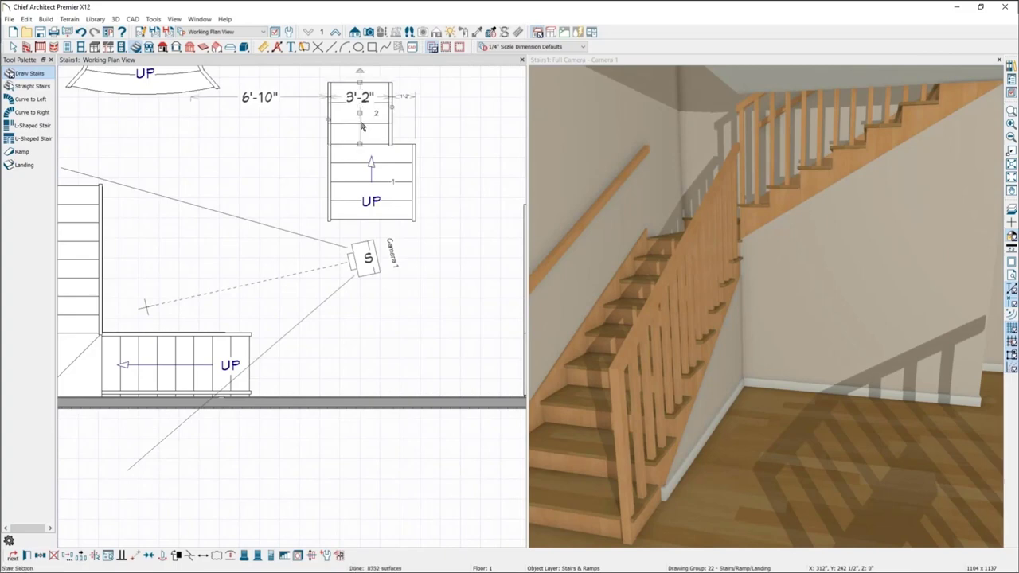
# Step: Examine in the camera view how the narrower second flight meets the wider first flight
pyautogui.click(448, 212)
pyautogui.scroll(-1, 495, 232)
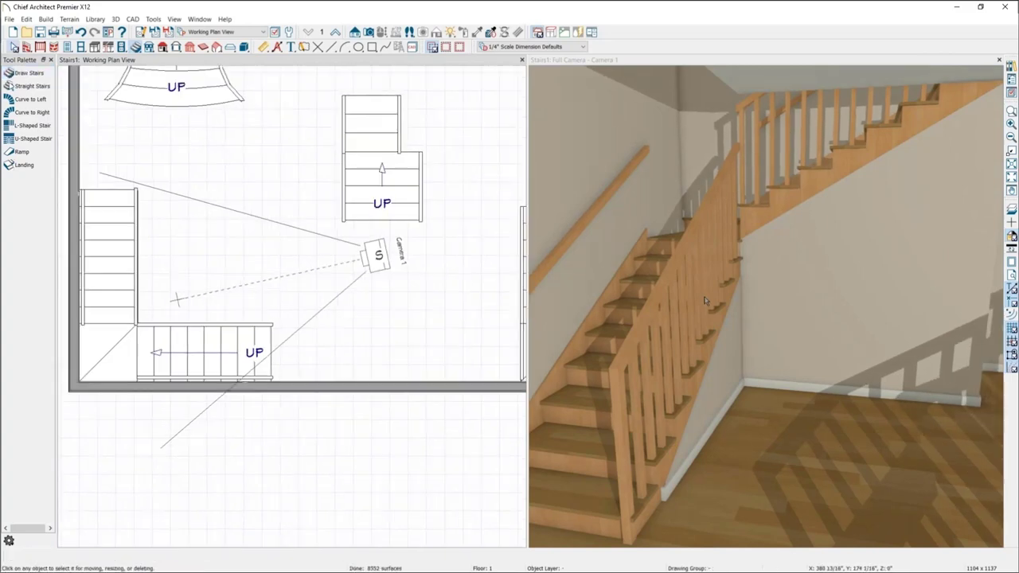
pyautogui.scroll(-2, 707, 301)
pyautogui.scroll(-1, 706, 287)
pyautogui.click(718, 292)
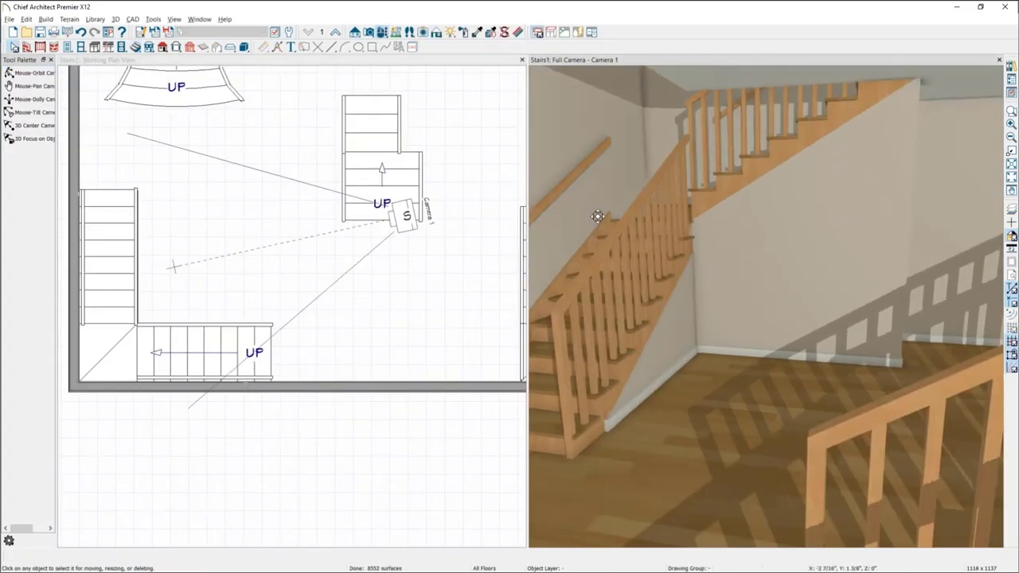
pyautogui.moveTo(600, 216); pyautogui.dragTo(881, 380)
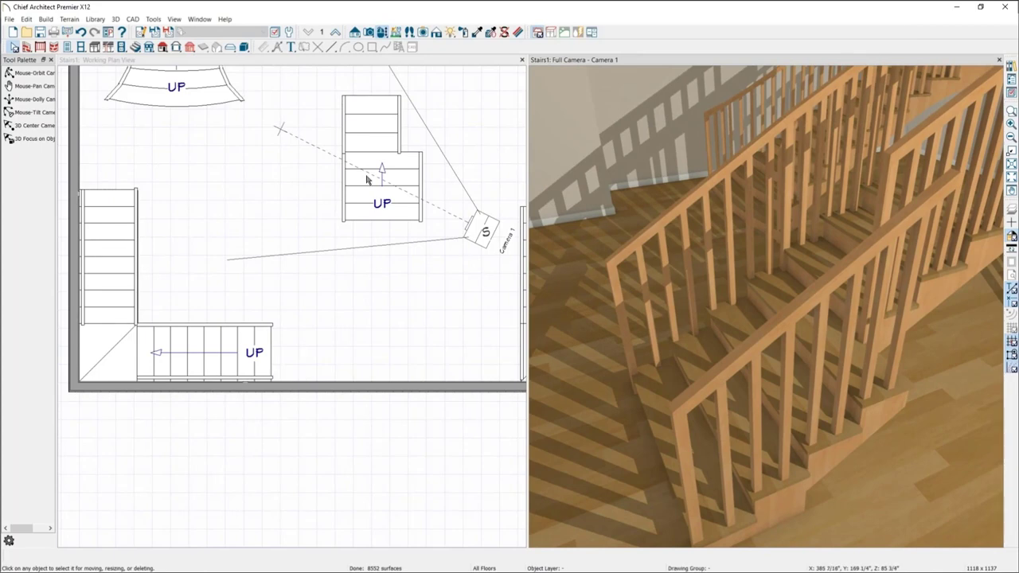
# Step: Compare the two attached flights by selecting each one, then move the narrower flight slightly up the plan
pyautogui.click(378, 133)
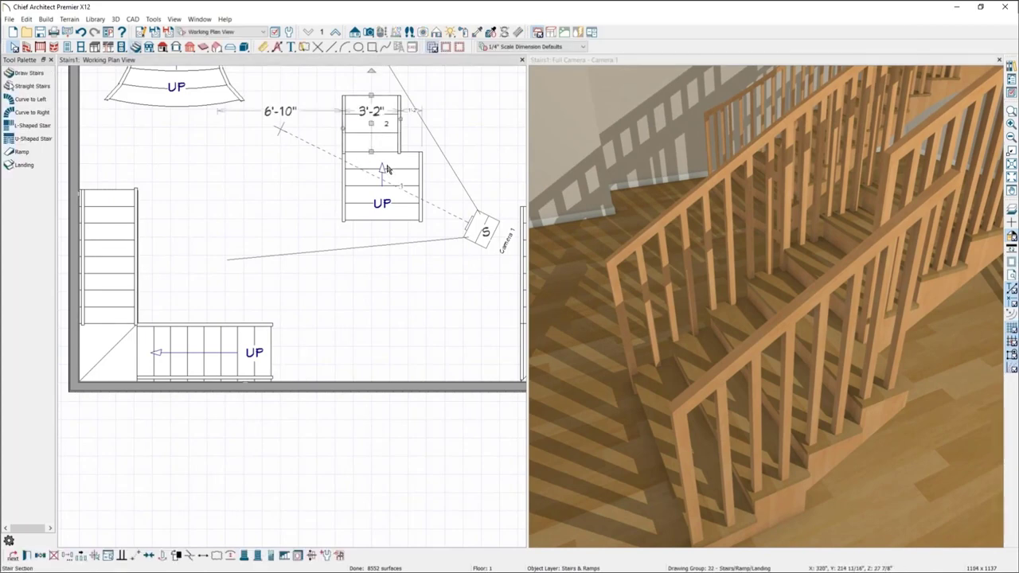
pyautogui.click(405, 183)
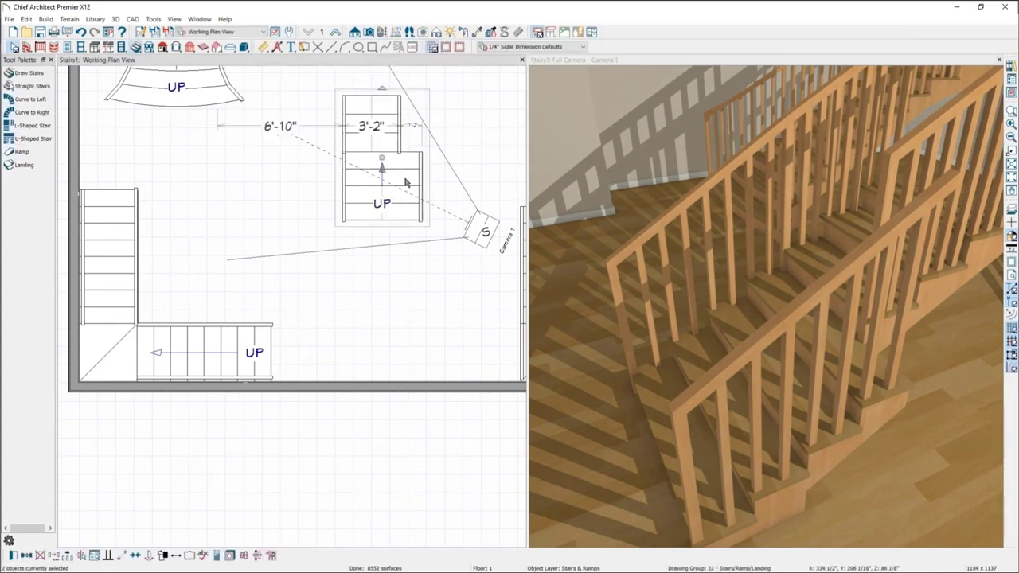
pyautogui.click(372, 123)
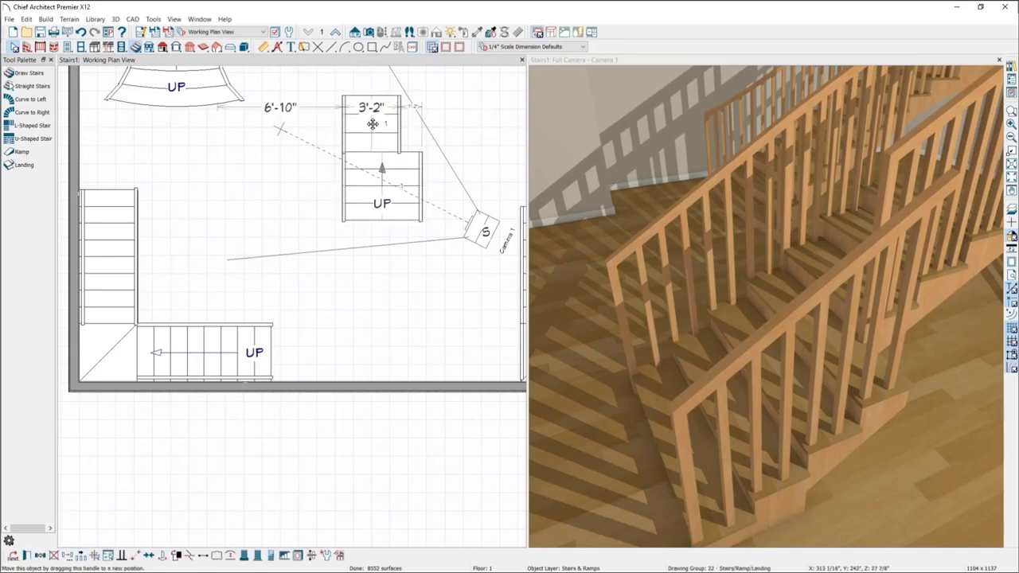
pyautogui.moveTo(373, 123); pyautogui.dragTo(372, 113)
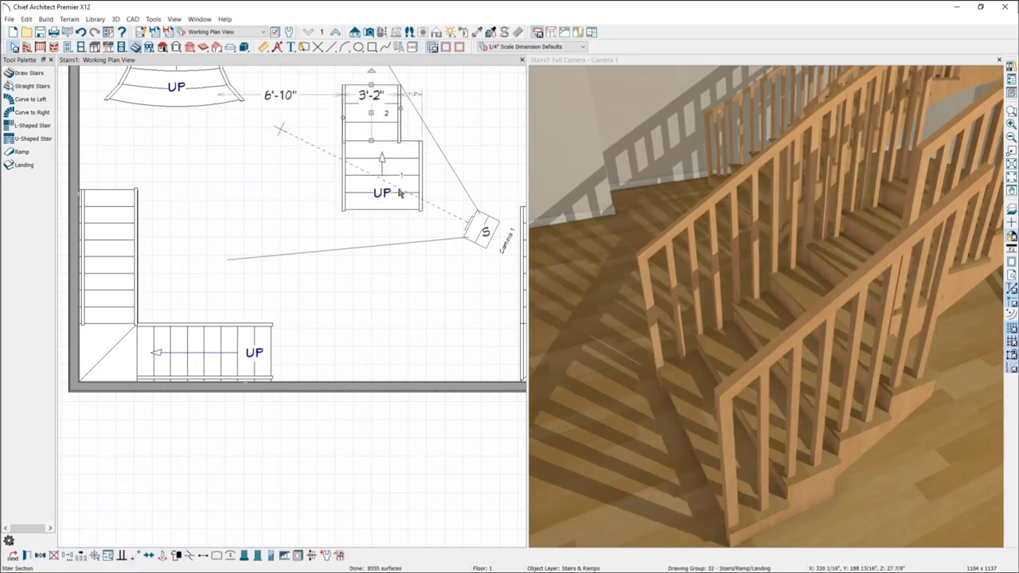
# Step: Delete both flights of the staircase near the camera
pyautogui.press('Delete')
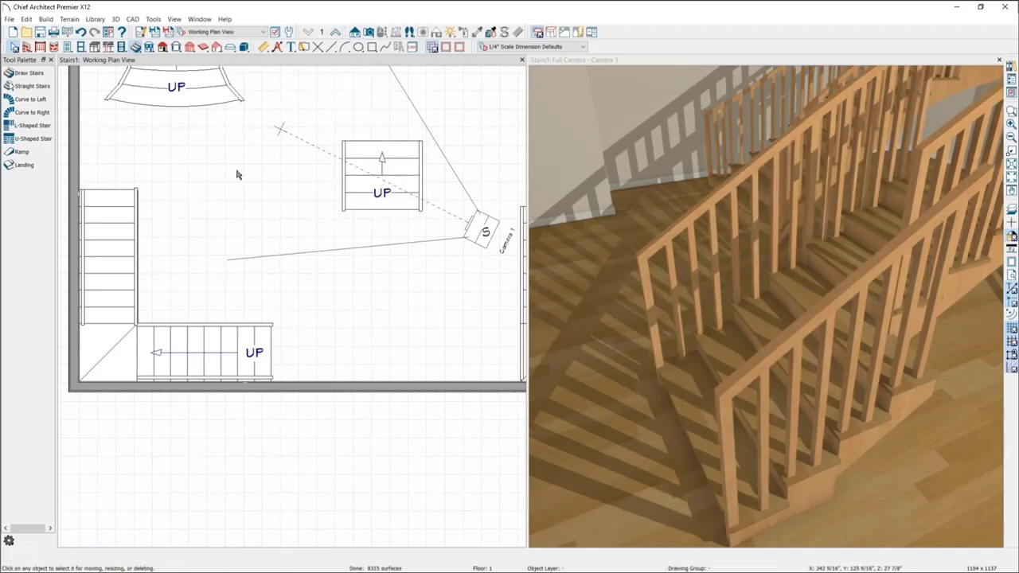
pyautogui.click(366, 211)
pyautogui.press('Delete')
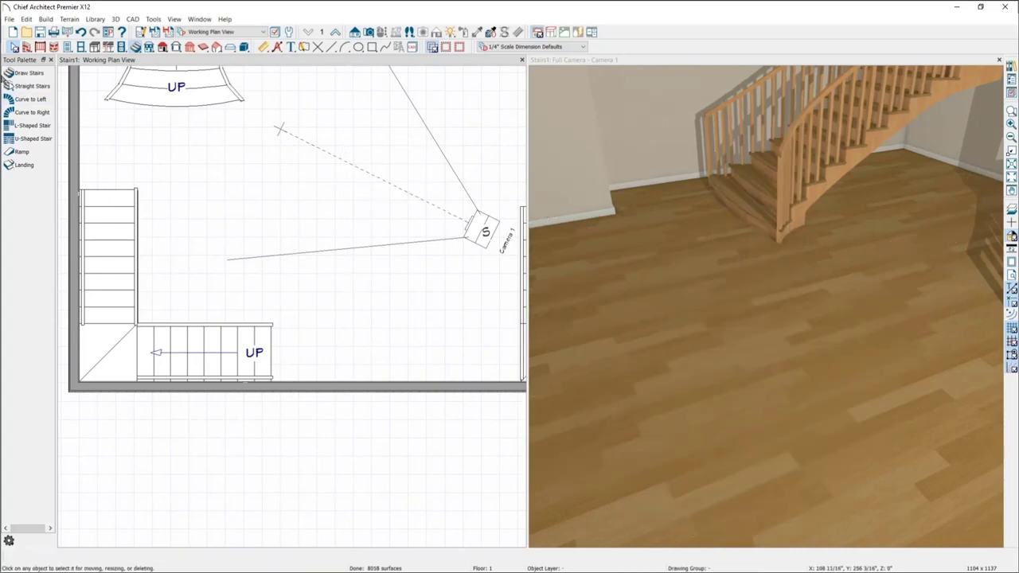
# Step: Draw two separate straight flights near the camera, shift the second closer to the first, and widen it on one side
pyautogui.click(24, 72)
pyautogui.moveTo(319, 266)
pyautogui.mouseDown()
pyautogui.moveTo(320, 214)
pyautogui.moveTo(348, 133)
pyautogui.mouseUp()
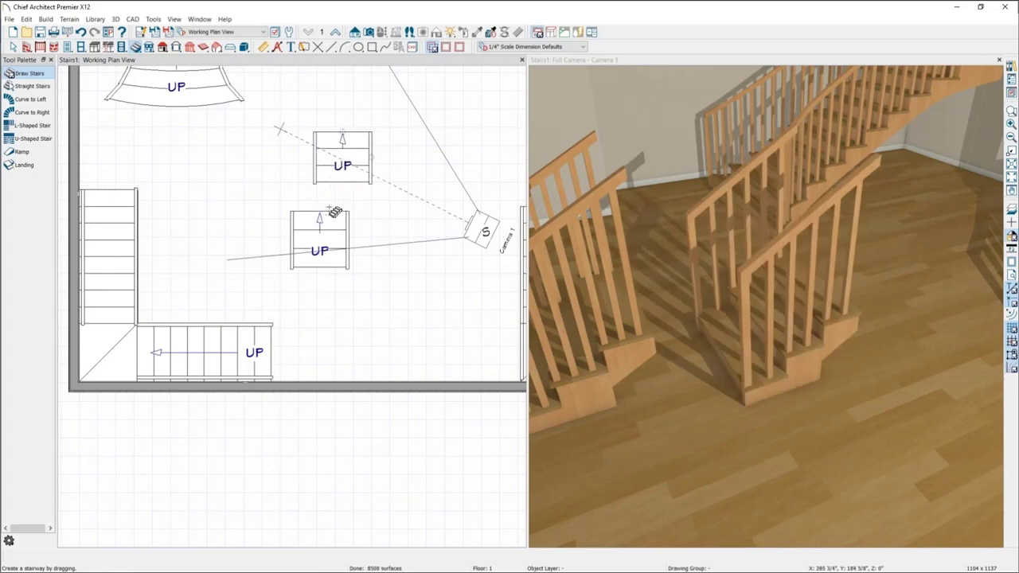
pyautogui.click(338, 170)
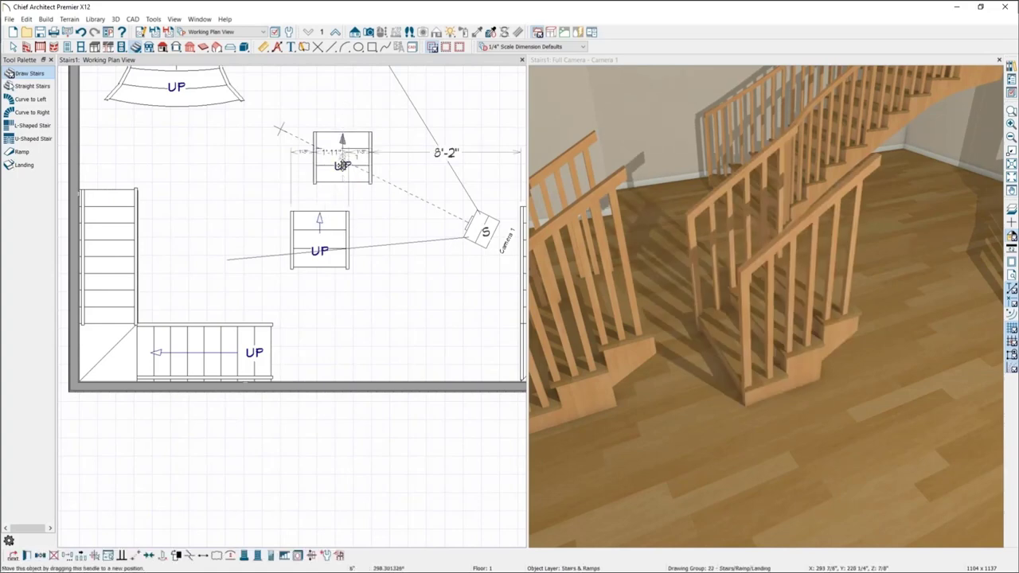
pyautogui.moveTo(342, 162)
pyautogui.mouseDown()
pyautogui.moveTo(342, 190)
pyautogui.moveTo(343, 177)
pyautogui.mouseUp()
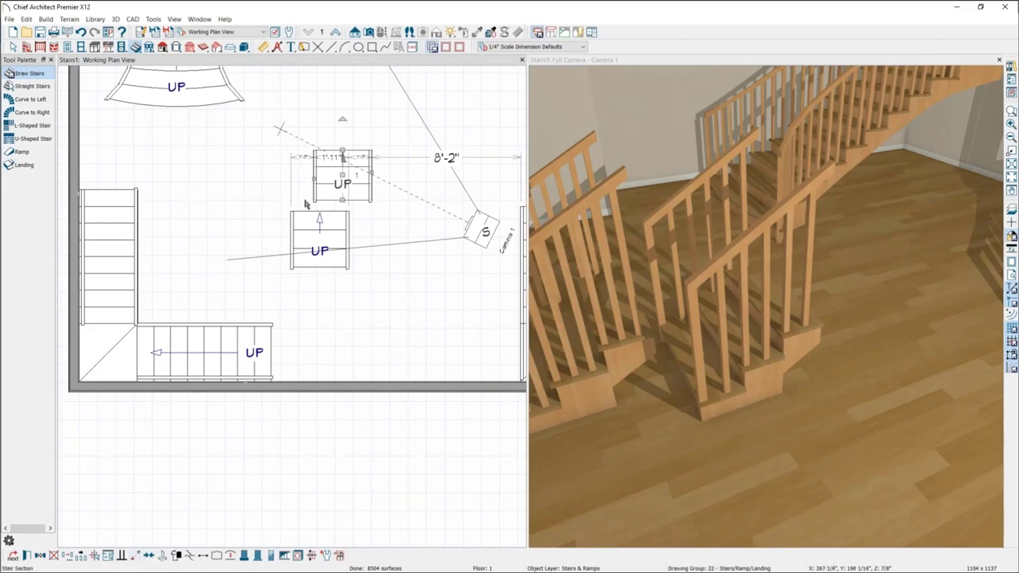
pyautogui.moveTo(313, 178); pyautogui.dragTo(299, 231)
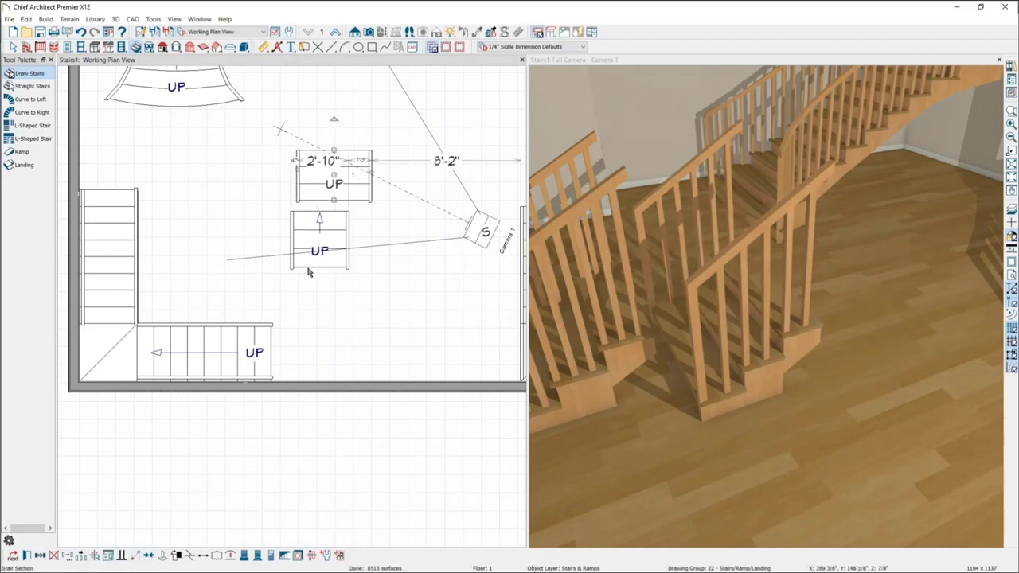
# Step: Attach the wider flight to the narrower flight's top edge with point-to-point moves, aligning their left corners
pyautogui.click(137, 557)
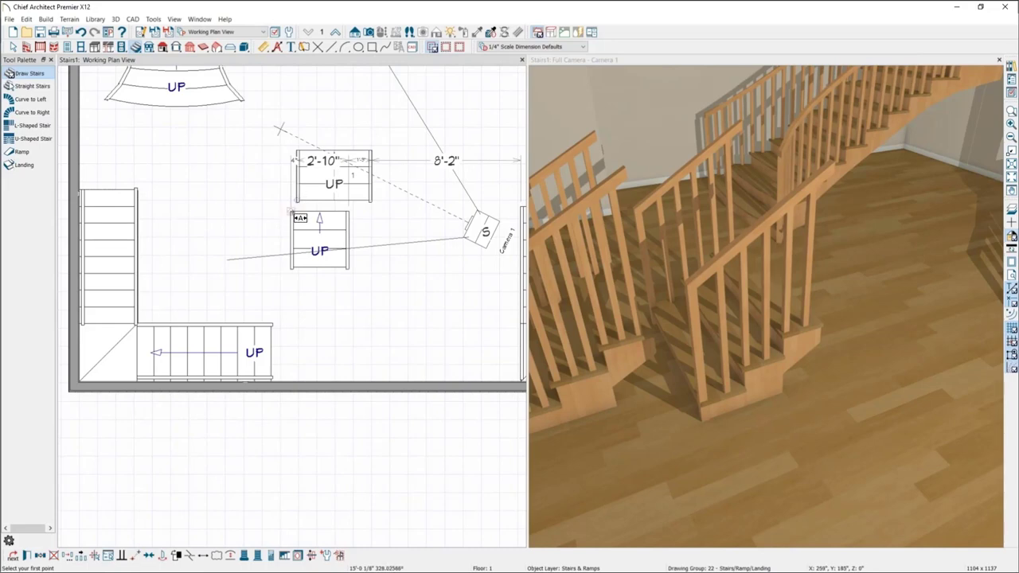
pyautogui.click(290, 210)
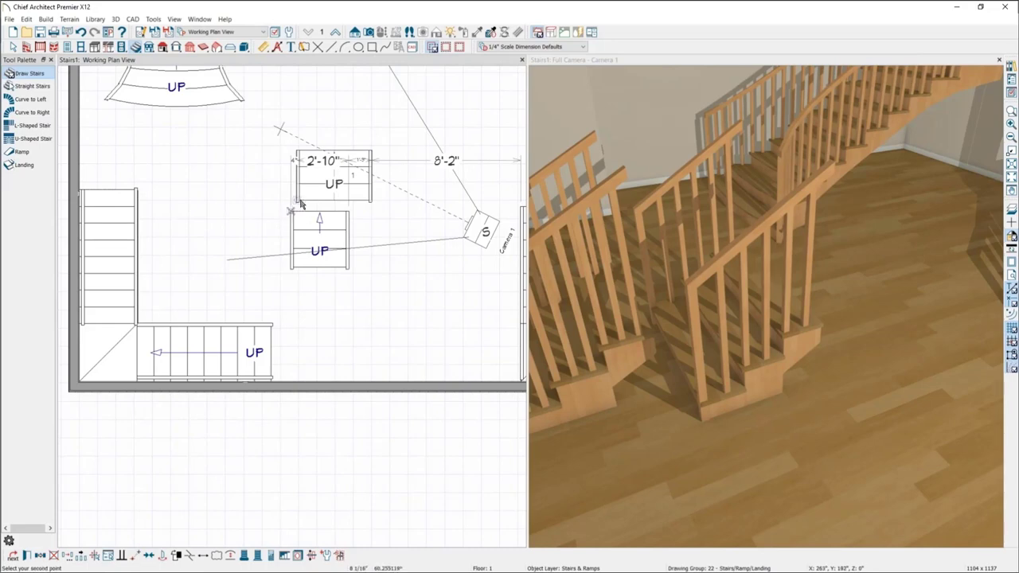
pyautogui.click(301, 204)
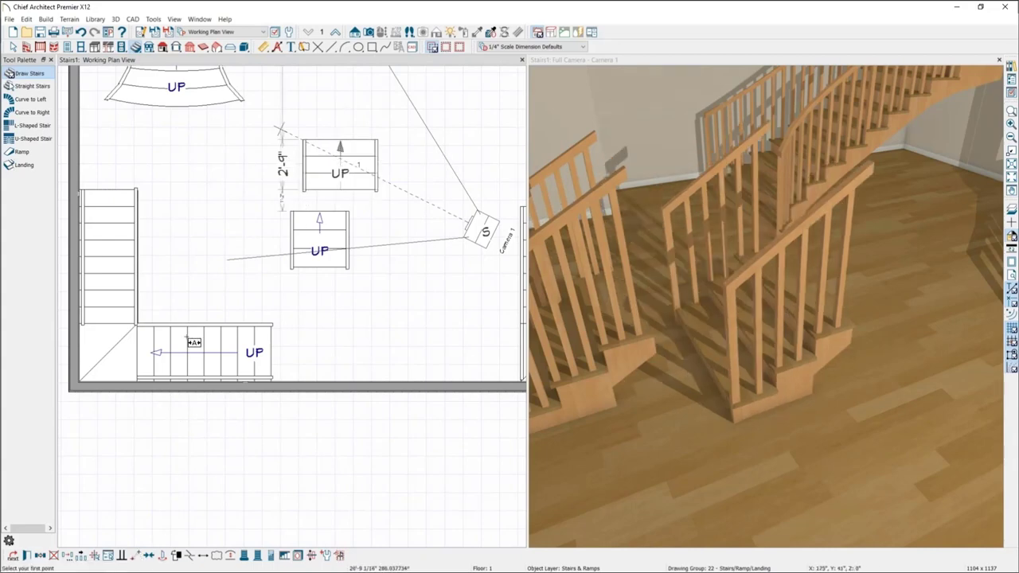
pyautogui.click(303, 191)
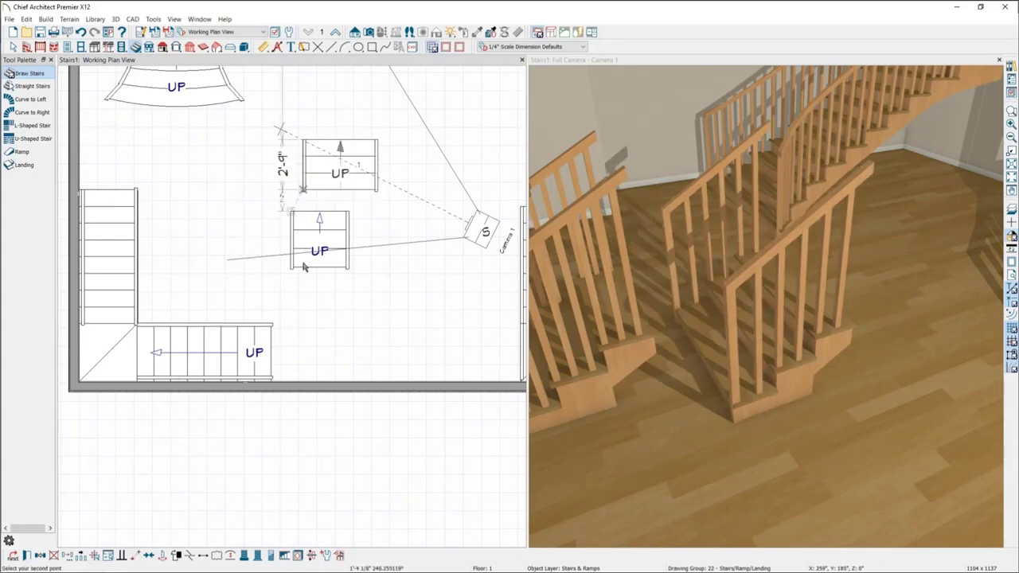
pyautogui.click(291, 212)
pyautogui.press('Escape')
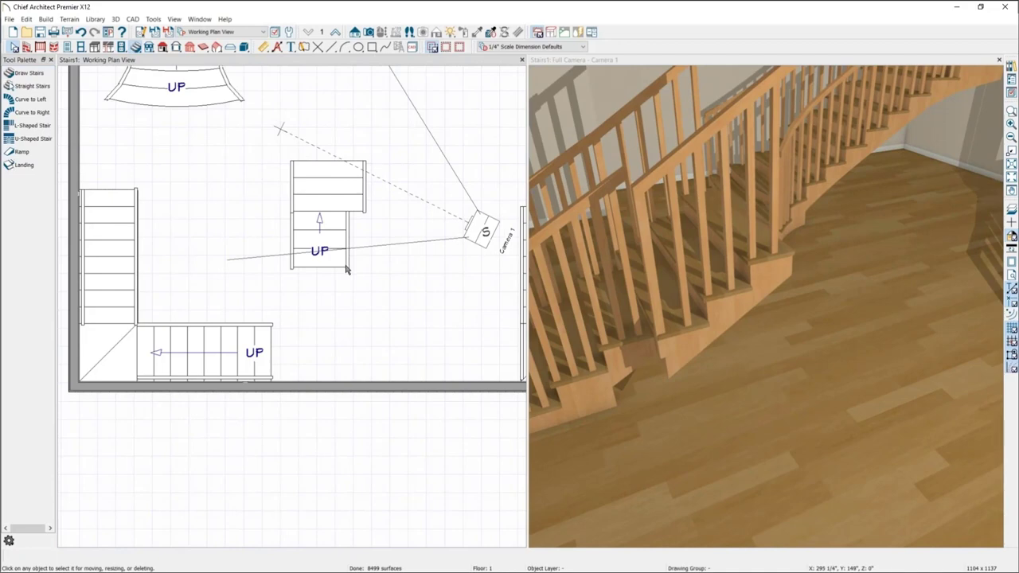
# Step: Move the attached staircase down and to the right by its first section, then select its wider section
pyautogui.click(329, 192)
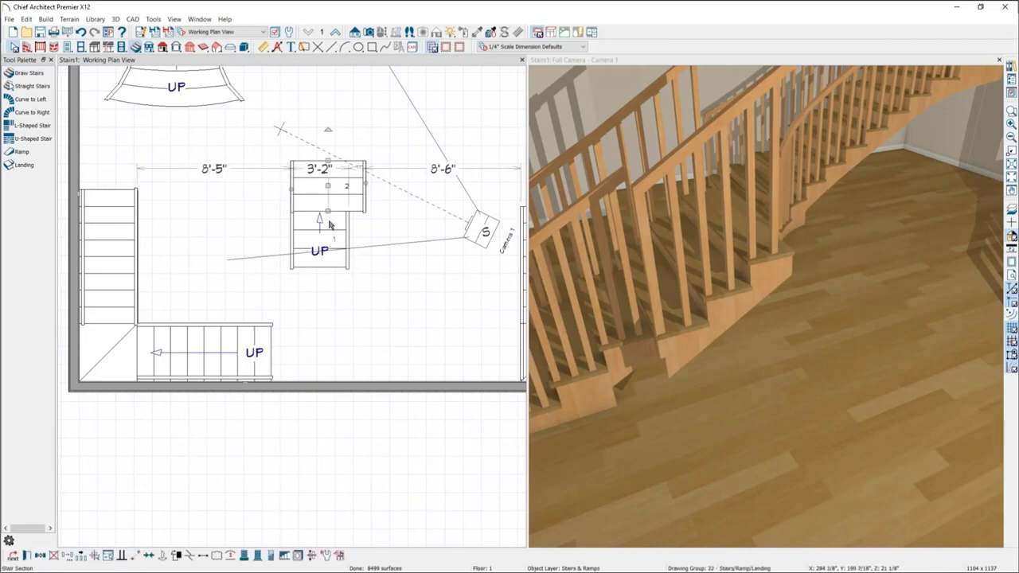
pyautogui.moveTo(325, 230); pyautogui.dragTo(351, 268)
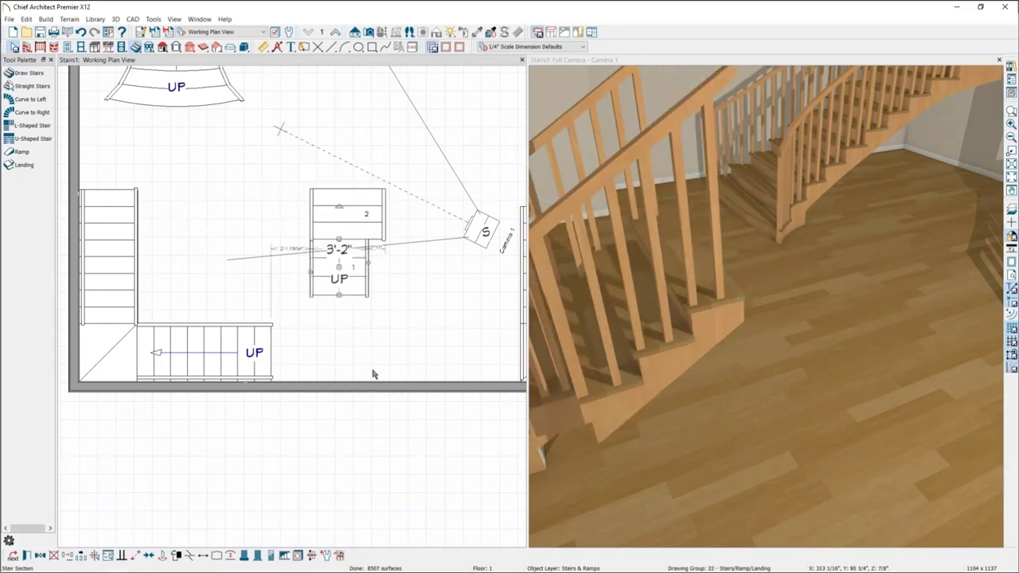
pyautogui.click(373, 305)
pyautogui.click(324, 233)
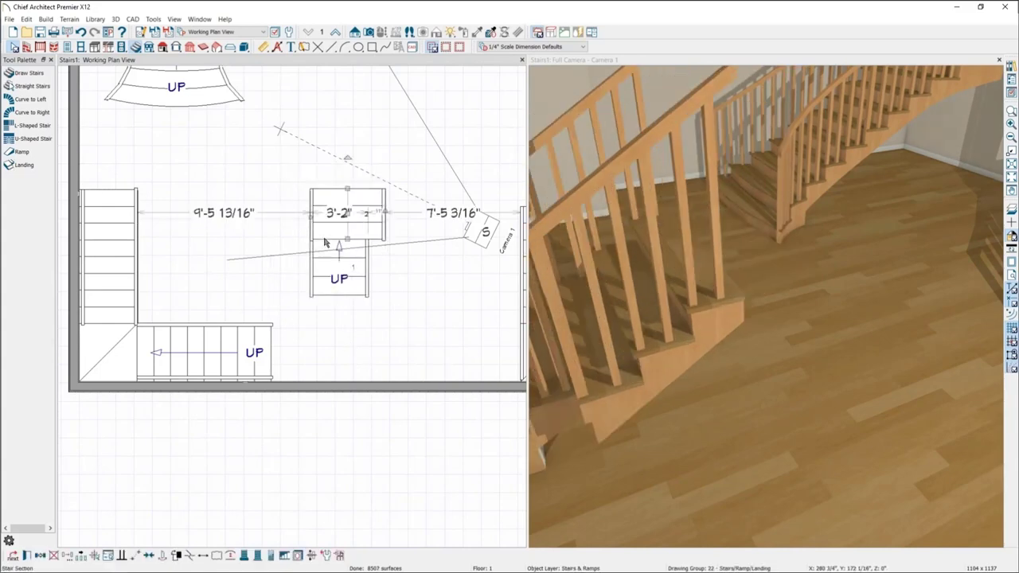
# Step: Delete both the narrow first flight and the wider second flight
pyautogui.click(329, 259)
pyautogui.press('Delete')
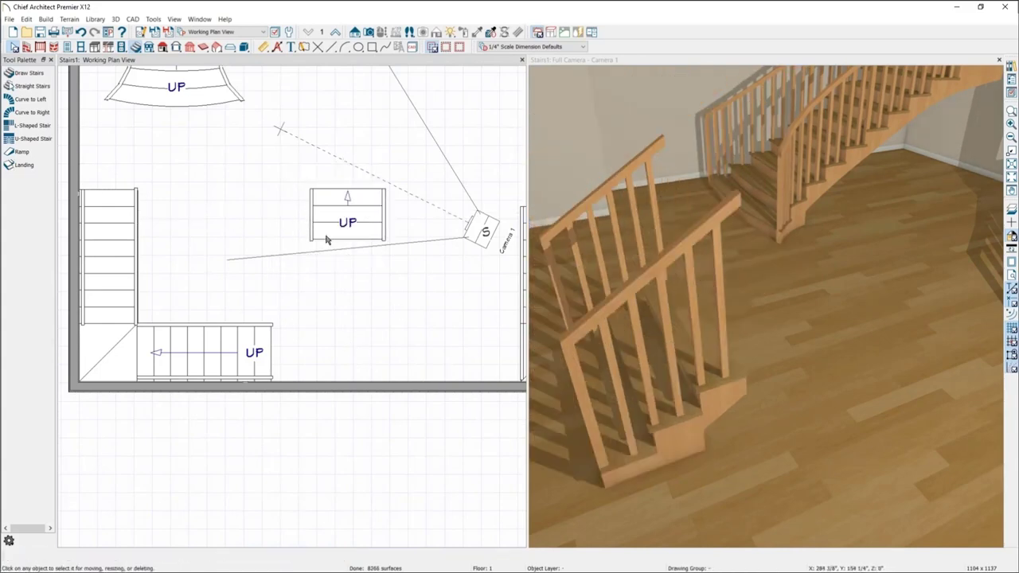
pyautogui.click(325, 224)
pyautogui.press('Delete')
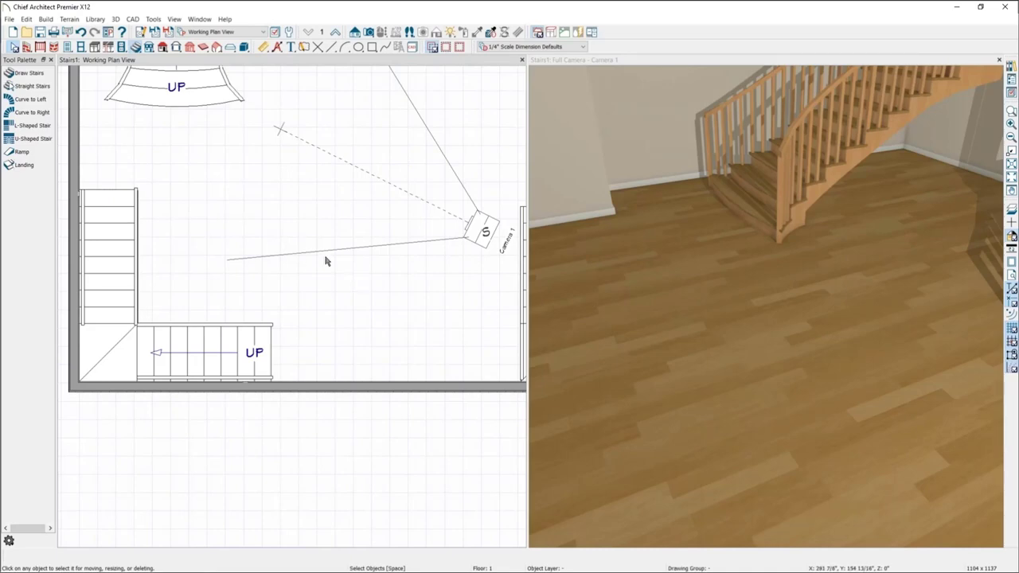
pyautogui.moveTo(323, 258); pyautogui.dragTo(343, 260, button='middle')
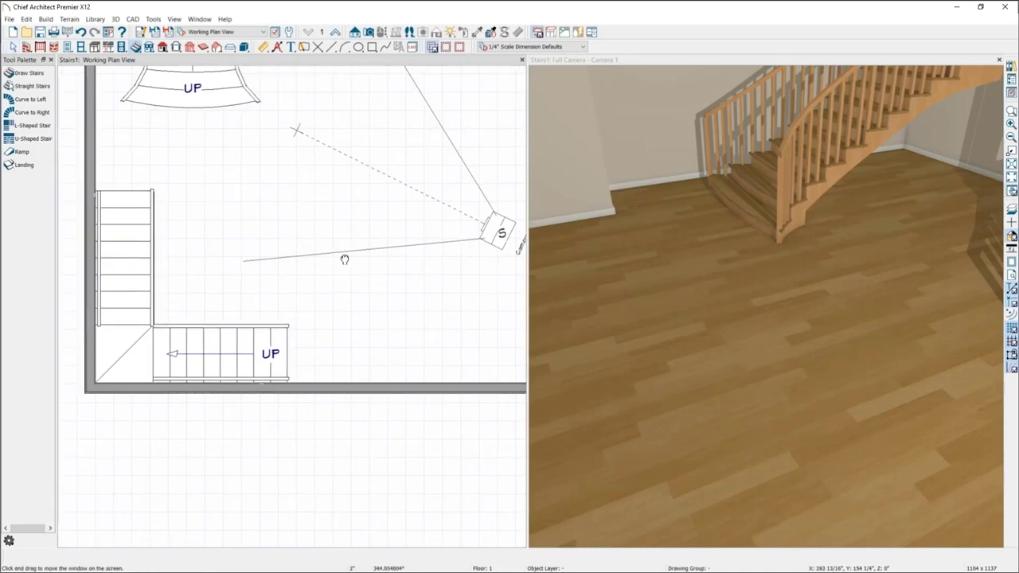
pyautogui.click(694, 242)
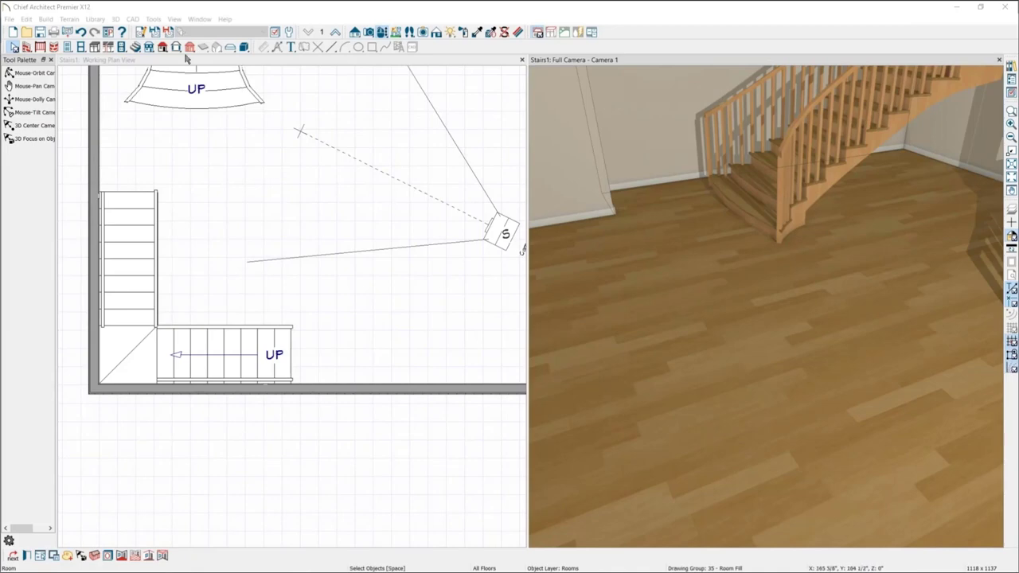
pyautogui.click(814, 304)
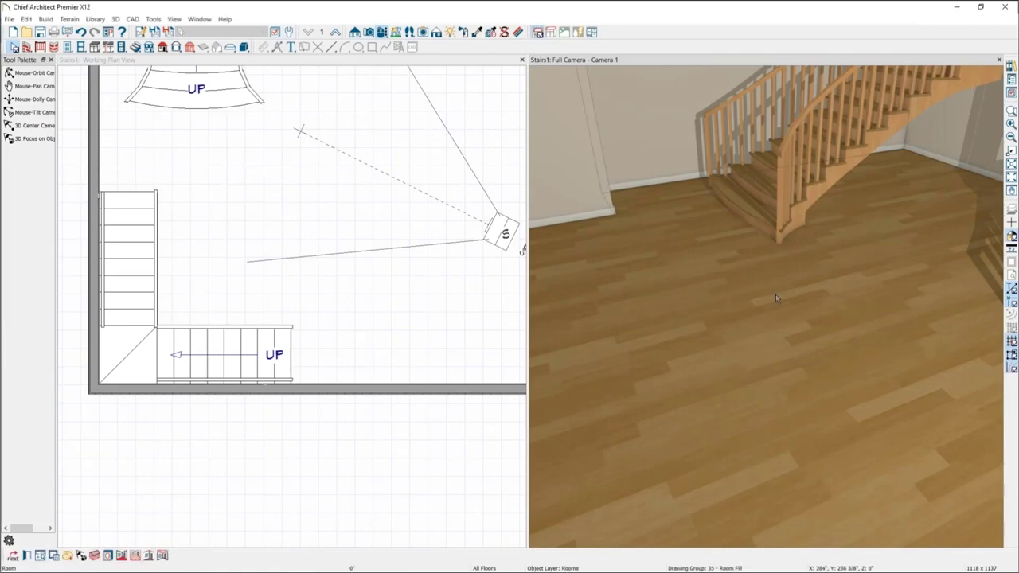
pyautogui.moveTo(786, 289); pyautogui.dragTo(912, 338)
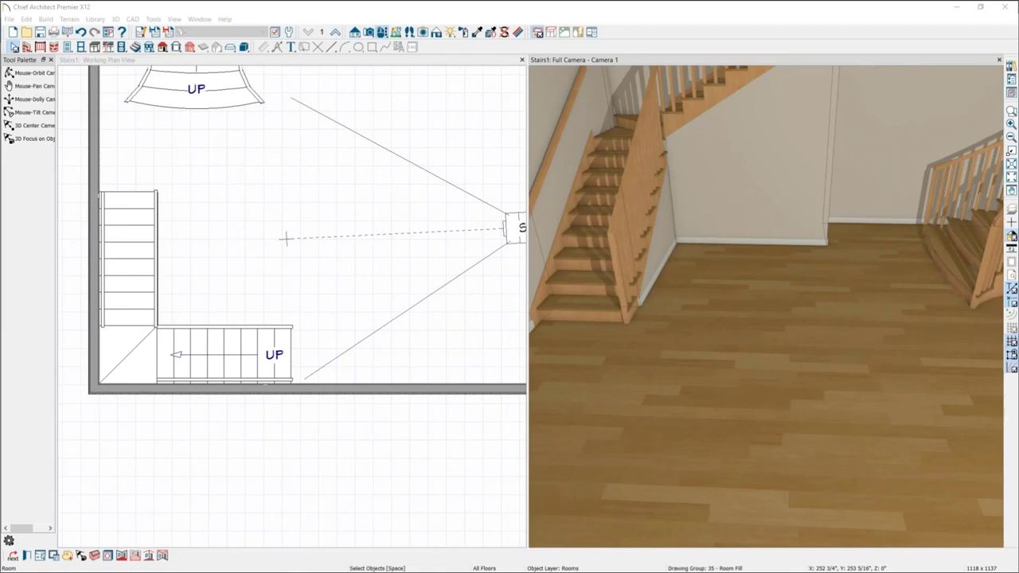
# Step: Clear the room by deleting every staircase and the four walls that enclosed the L-shaped one
pyautogui.click(379, 168)
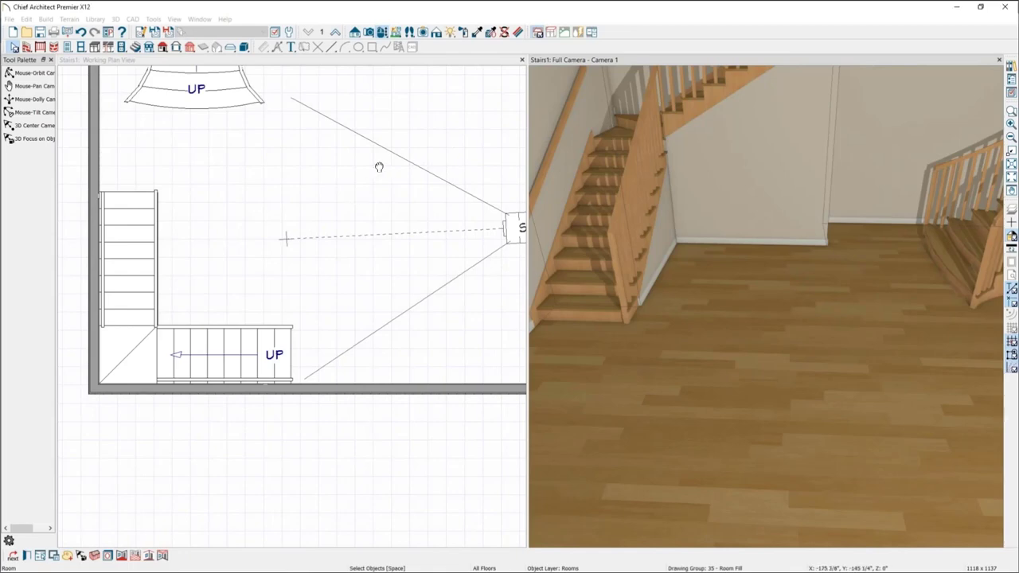
pyautogui.scroll(-6, 337, 250)
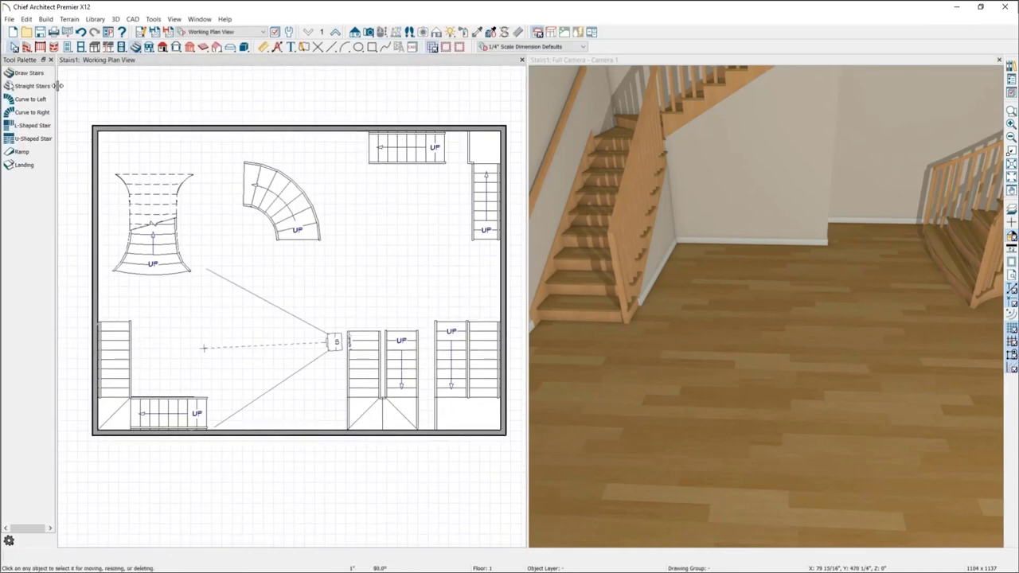
pyautogui.click(28, 72)
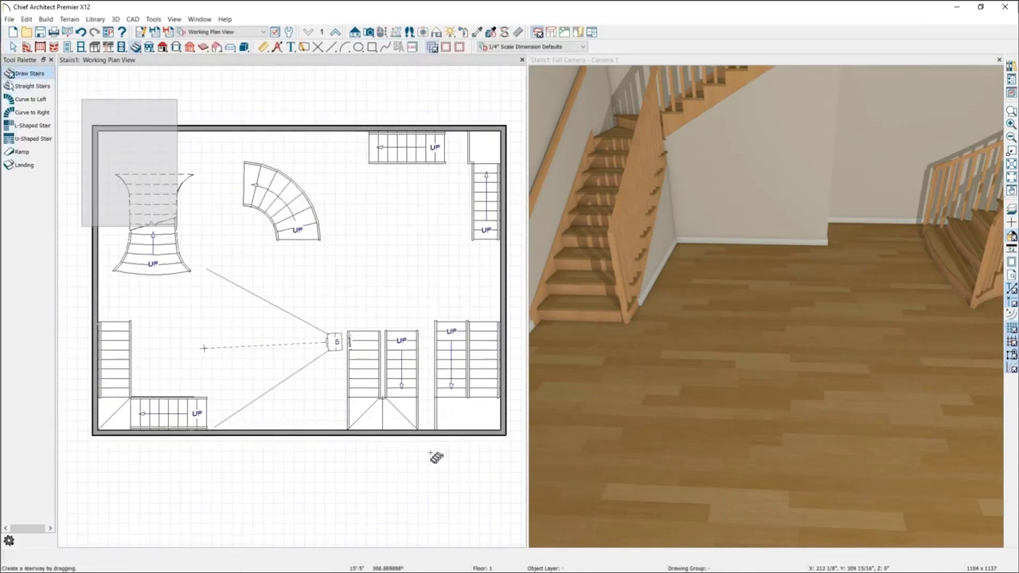
pyautogui.hotkey('ctrl', 'a')
pyautogui.press('Delete')
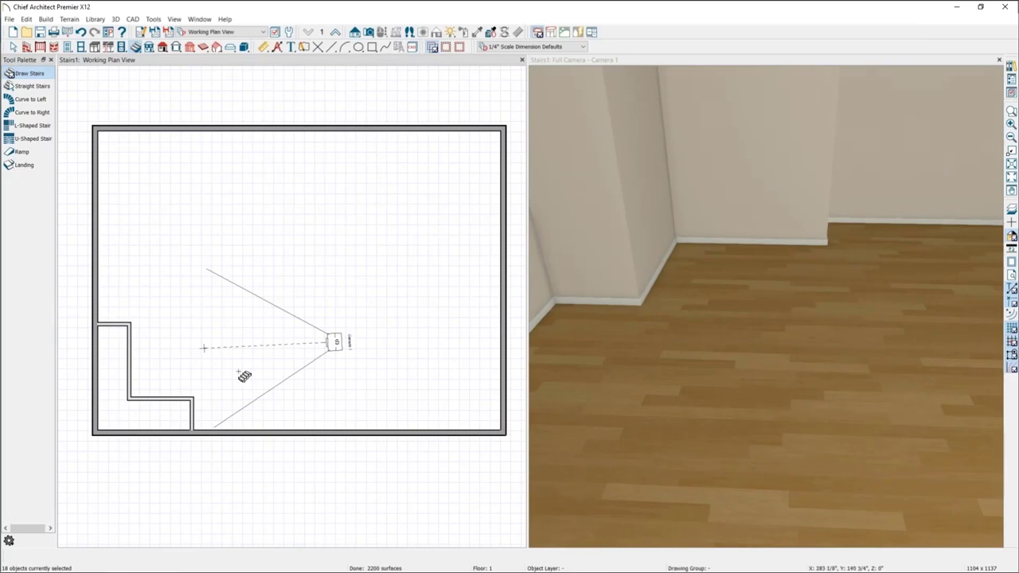
pyautogui.moveTo(121, 311); pyautogui.dragTo(194, 410)
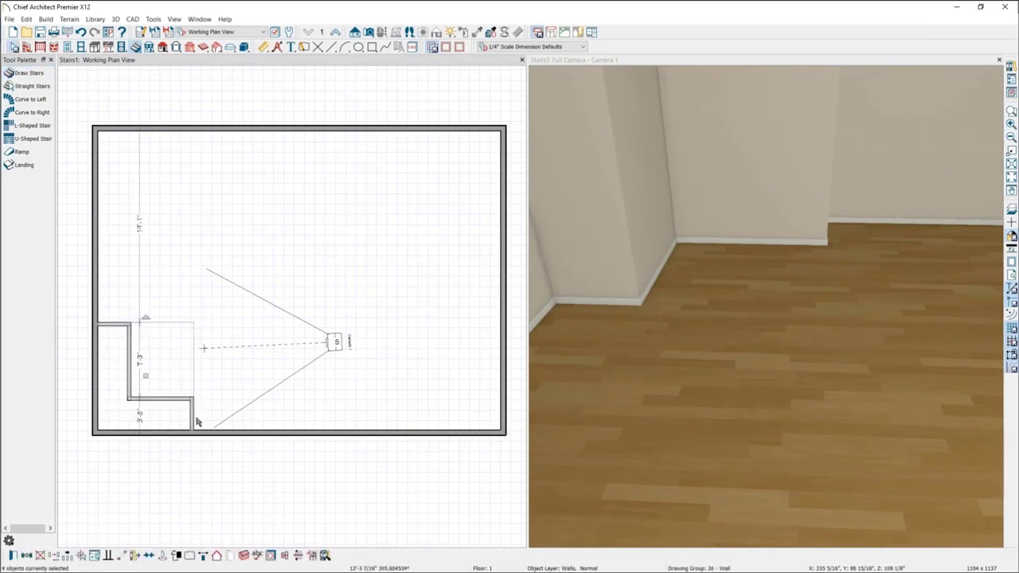
pyautogui.press('Delete')
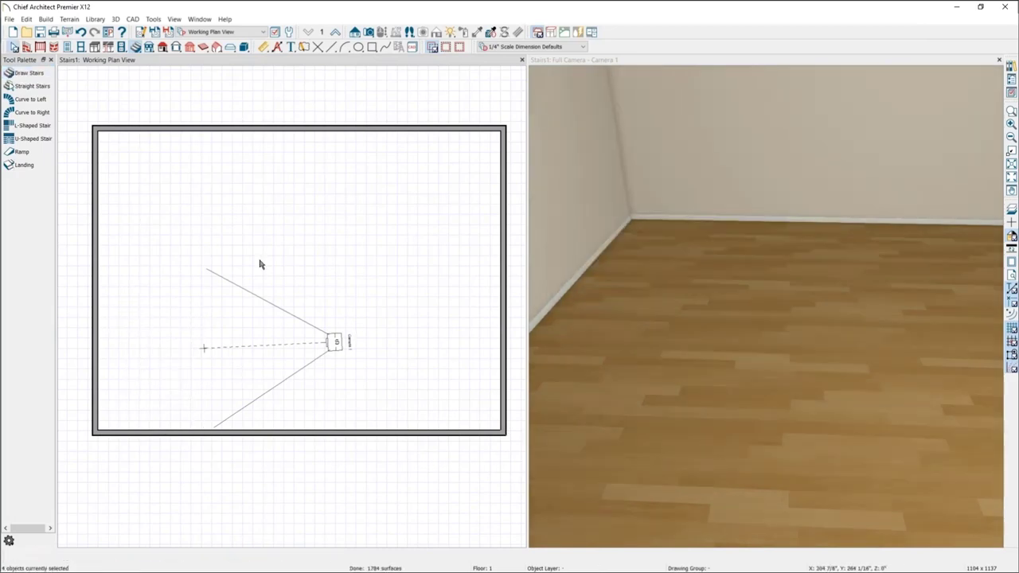
# Step: Divide the room with a vertical room divider running wall to wall, slightly under a third of the way from its left wall
pyautogui.click(27, 46)
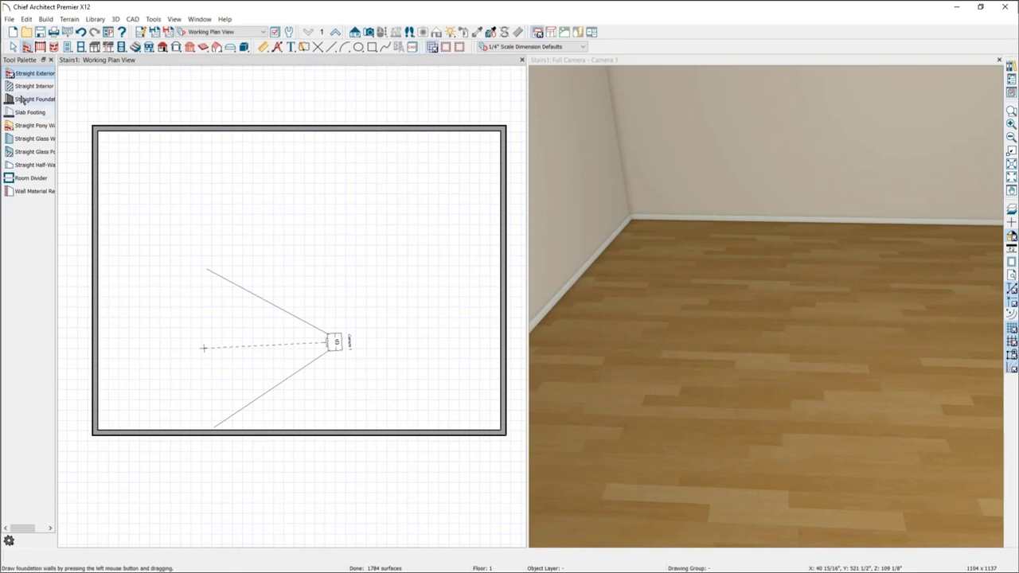
pyautogui.click(30, 178)
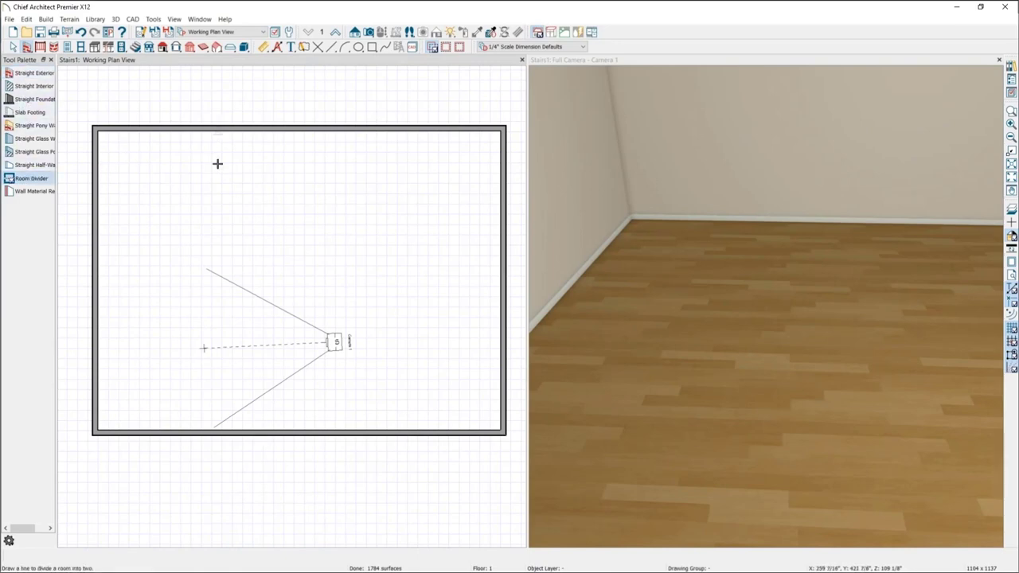
pyautogui.moveTo(218, 164); pyautogui.dragTo(215, 432)
pyautogui.press('space')
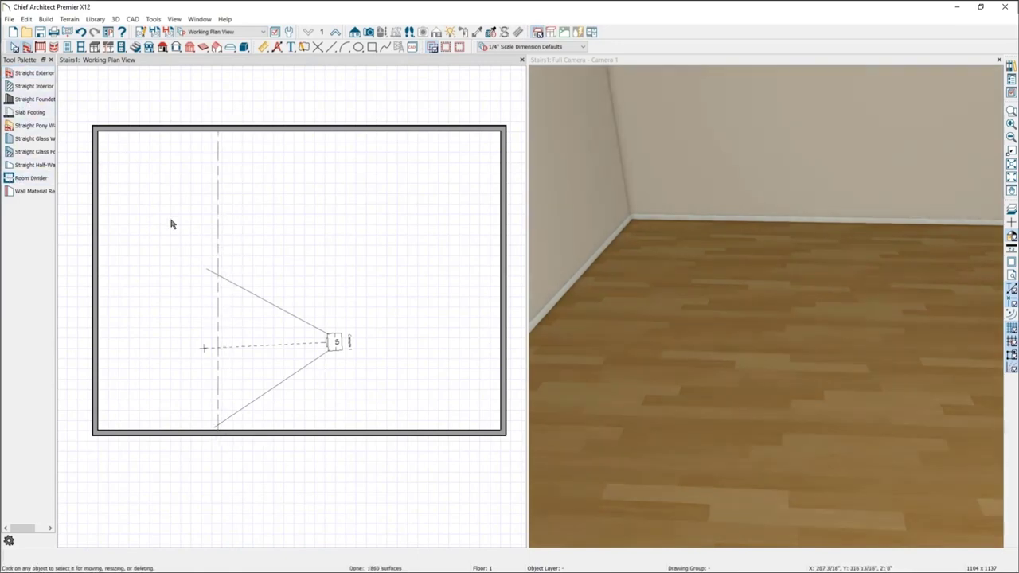
# Step: Raise the floor elevation of the smaller room left of the divider to 6"
pyautogui.click(170, 221)
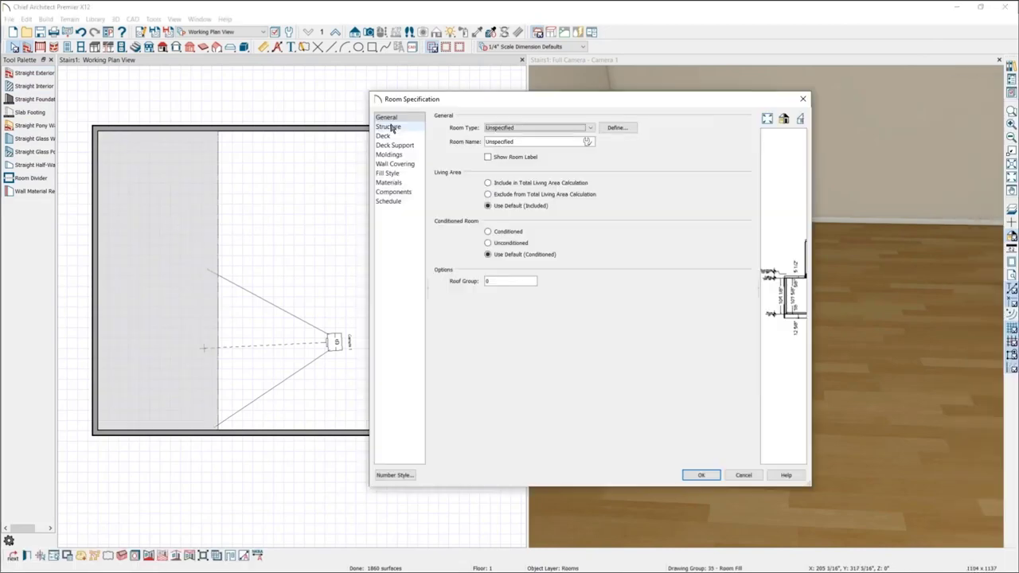
pyautogui.click(389, 127)
pyautogui.doubleClick(498, 153)
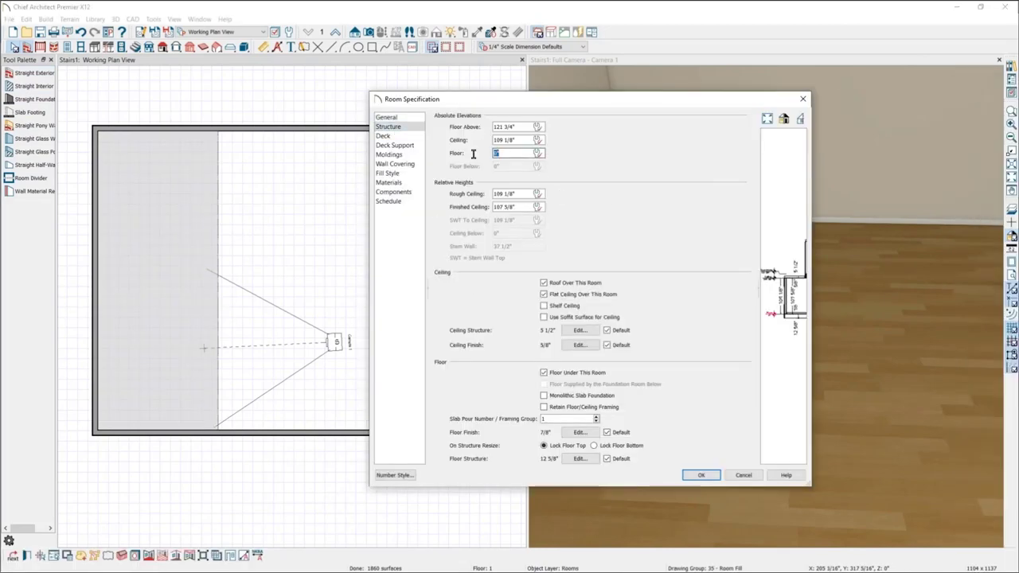
pyautogui.write('-6')
pyautogui.press('Return')
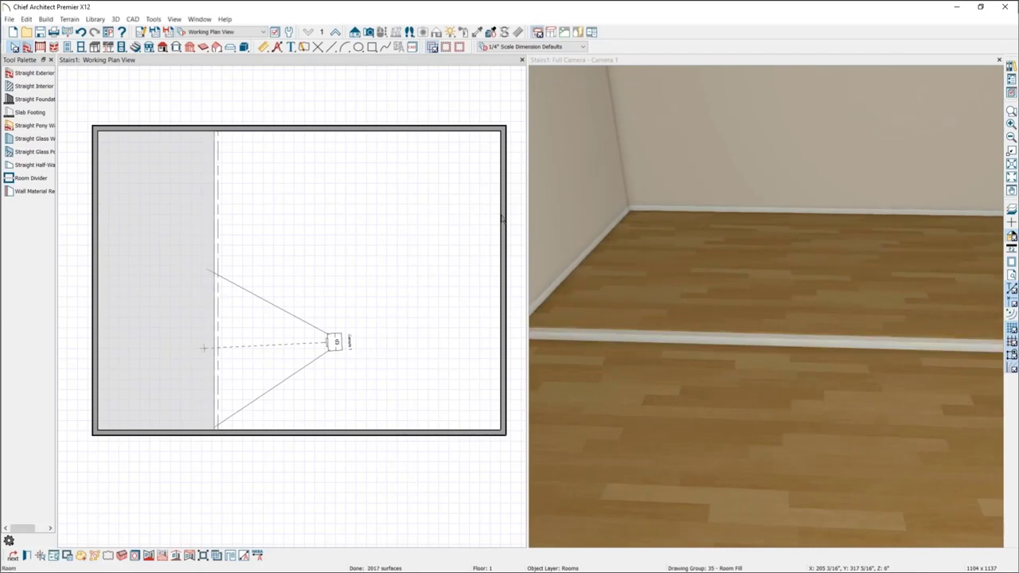
# Step: Raise the floor elevation of the smaller left room to 12"
pyautogui.doubleClick(379, 144)
pyautogui.click(389, 126)
pyautogui.doubleClick(506, 153)
pyautogui.write('12')
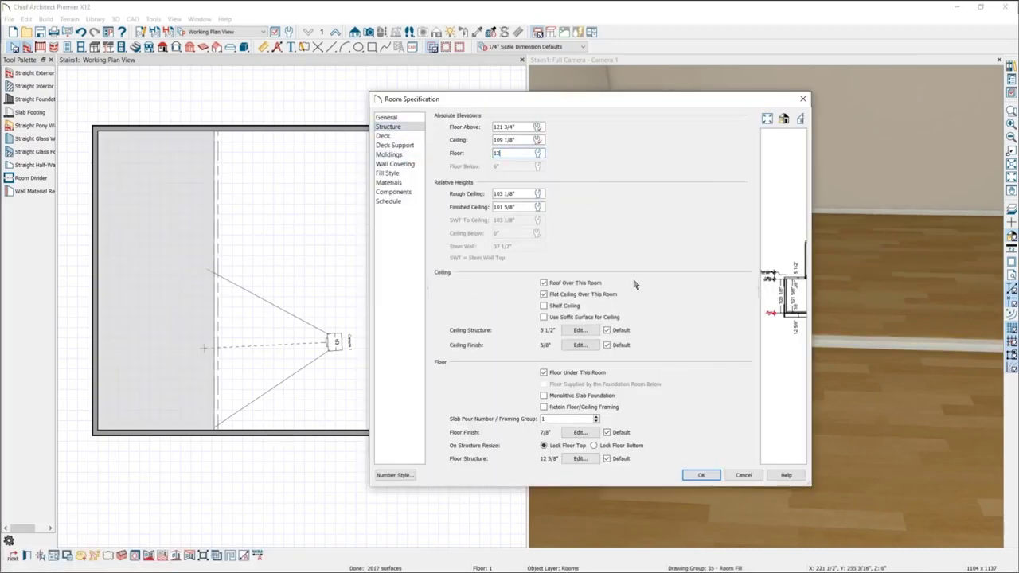
pyautogui.click(700, 475)
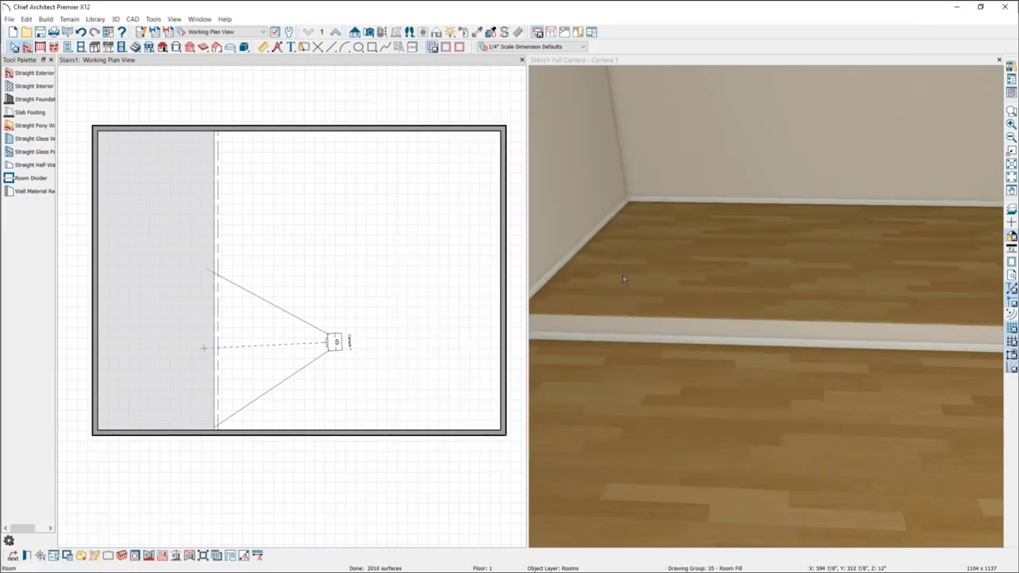
# Step: Add a single-tread stair from the lower floor up to the raised floor's edge and bring it into the camera view
pyautogui.click(703, 310)
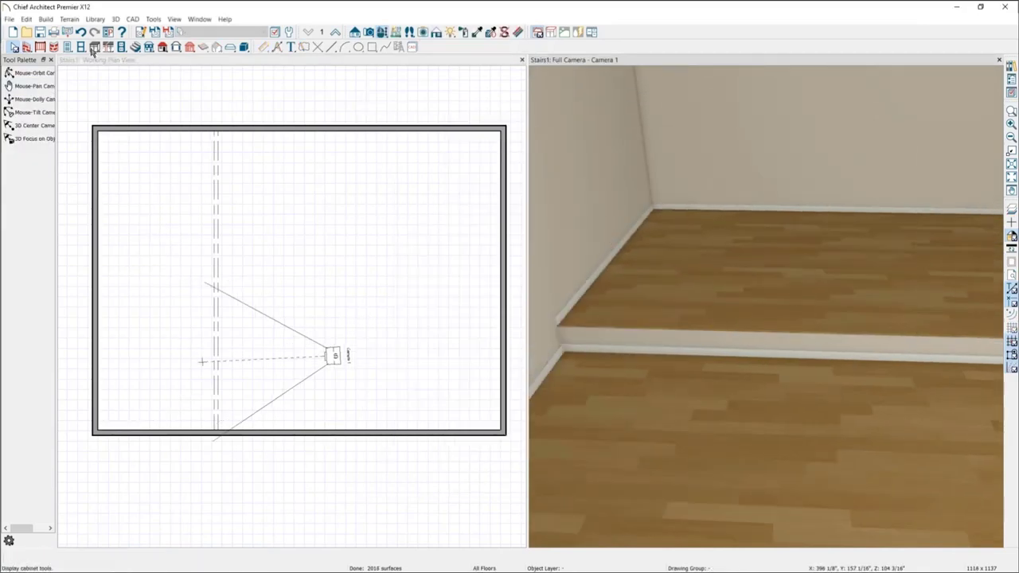
pyautogui.click(143, 67)
pyautogui.click(136, 47)
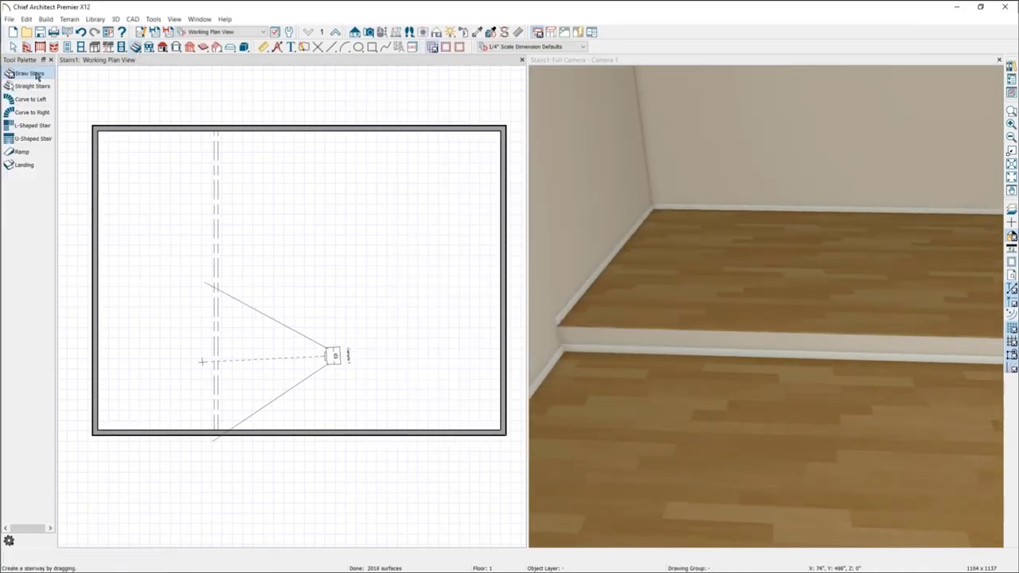
pyautogui.moveTo(289, 237)
pyautogui.mouseDown()
pyautogui.moveTo(291, 204)
pyautogui.moveTo(295, 232)
pyautogui.moveTo(222, 234)
pyautogui.mouseUp()
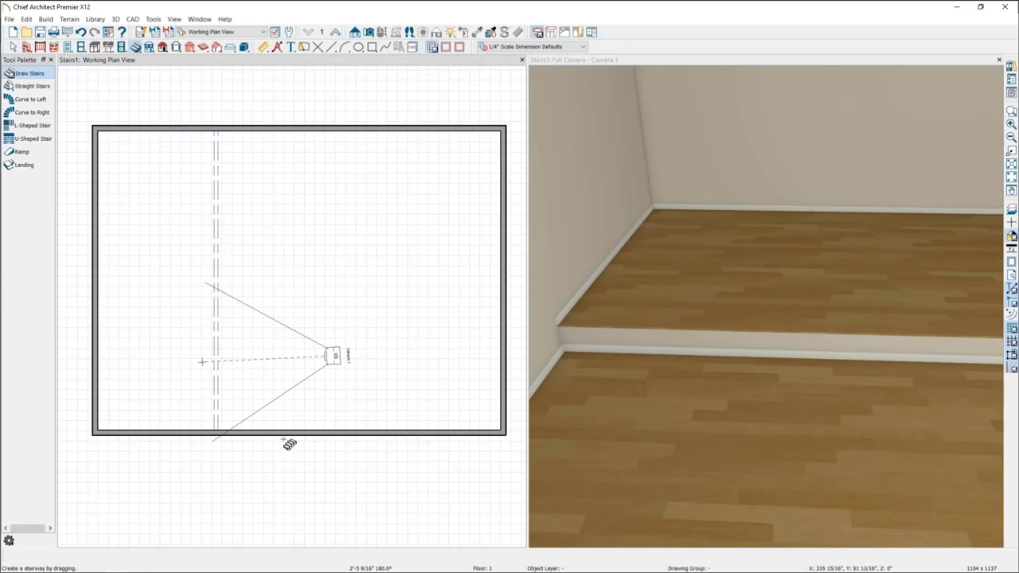
pyautogui.click(226, 236)
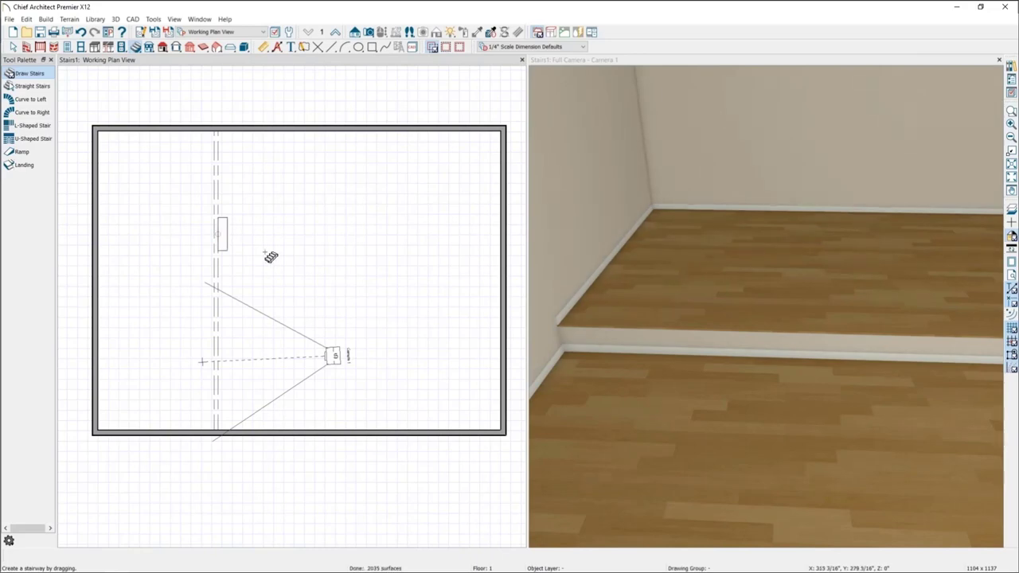
pyautogui.moveTo(864, 346); pyautogui.dragTo(803, 374)
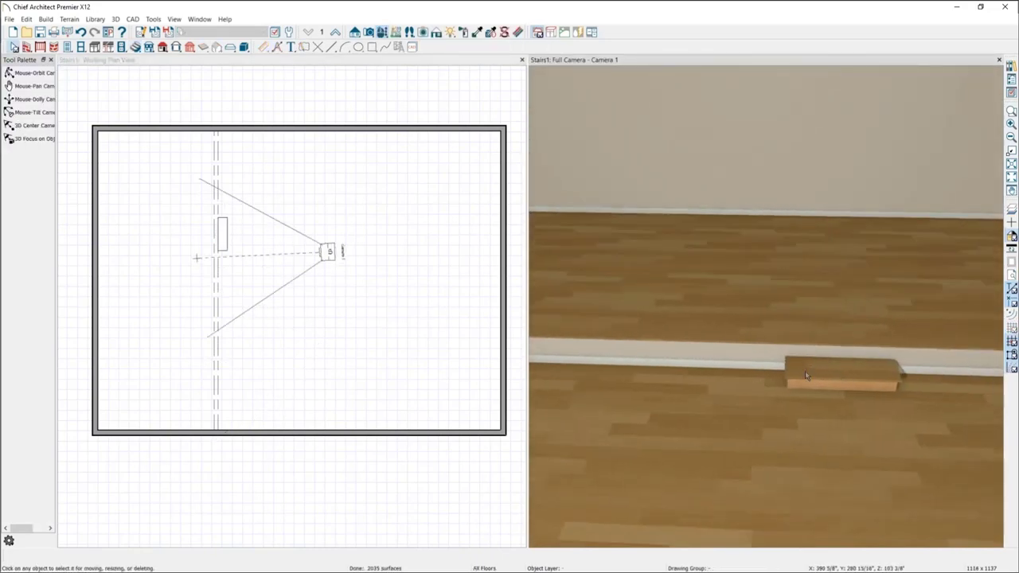
# Step: Delete the single-tread stair and raise the smaller left room's floor elevation to 35"
pyautogui.click(225, 234)
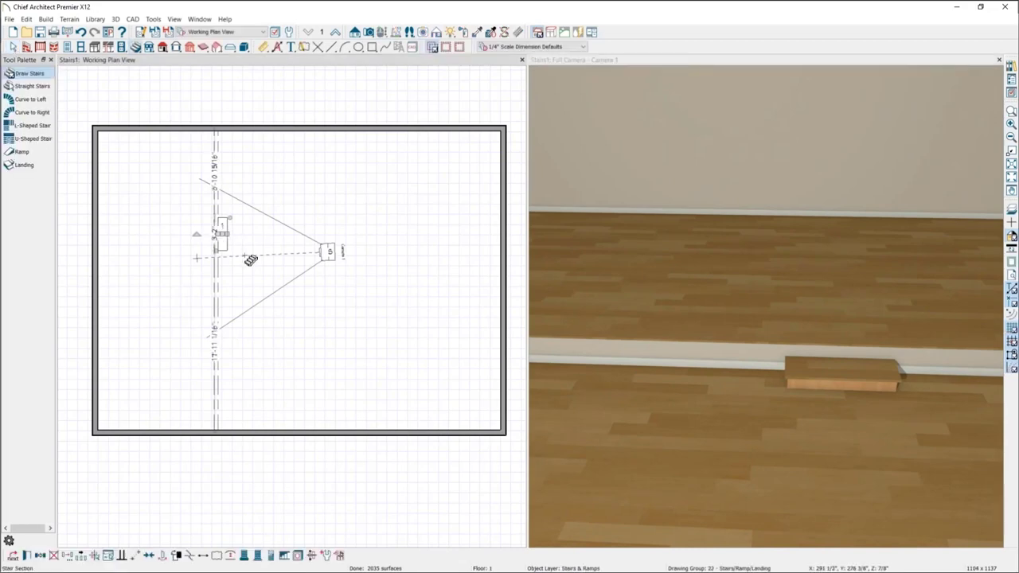
pyautogui.press('Escape')
pyautogui.doubleClick(157, 218)
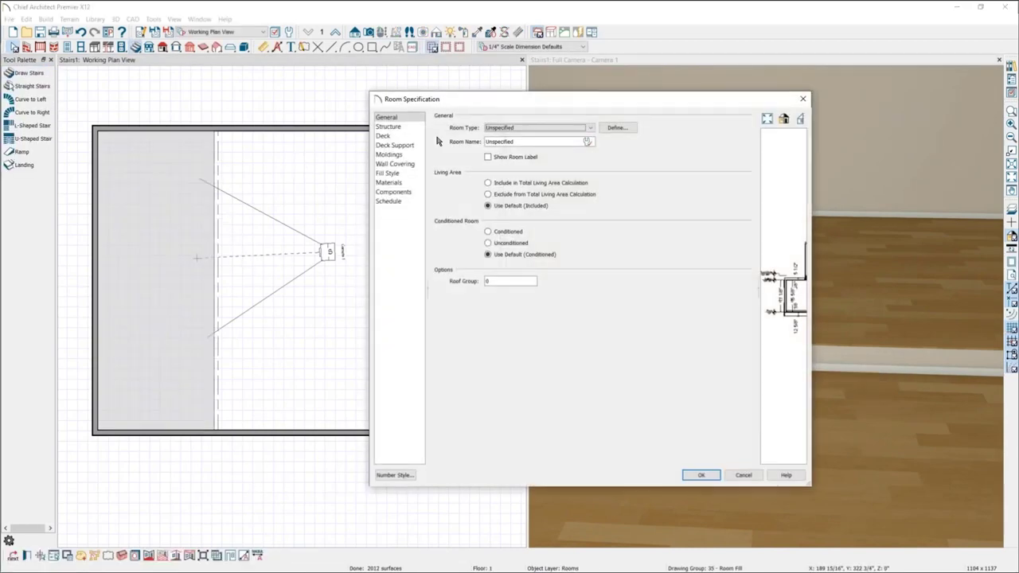
pyautogui.press('Down')
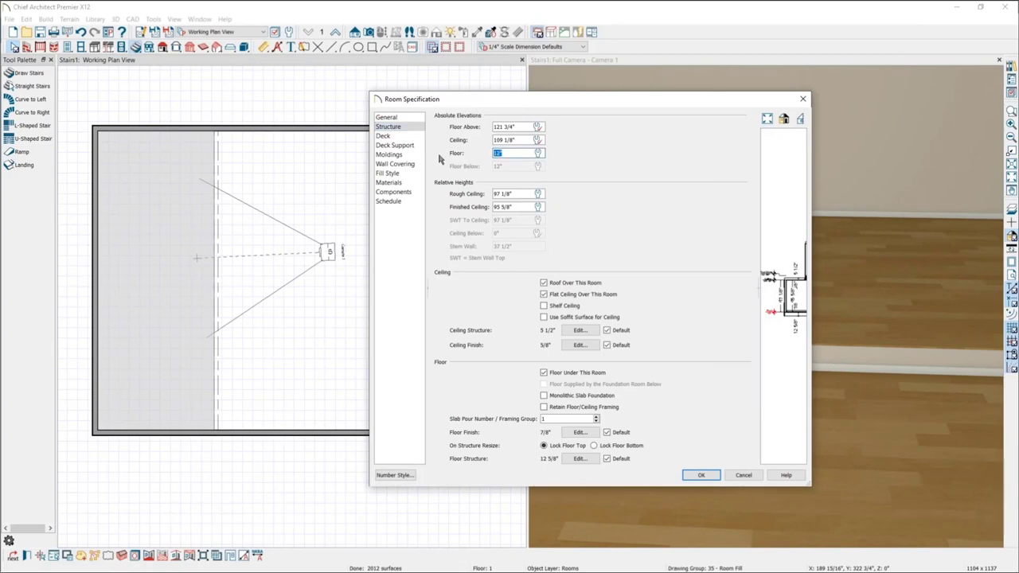
pyautogui.write('35')
pyautogui.press('Return')
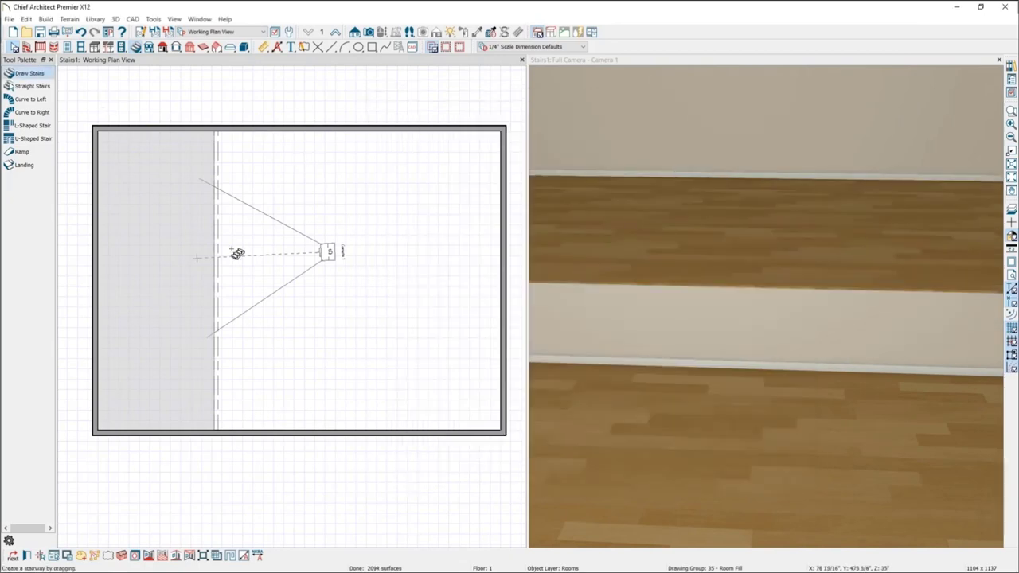
# Step: Place a straight staircase about 44" long against the raised floor's edge and review its riser and height information in the specification
pyautogui.click(225, 221)
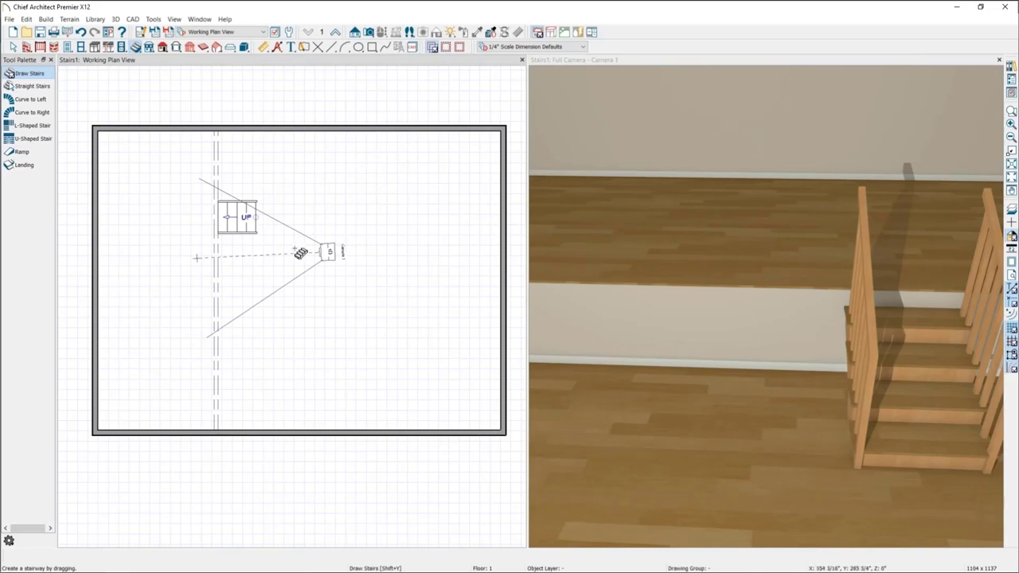
pyautogui.click(237, 226)
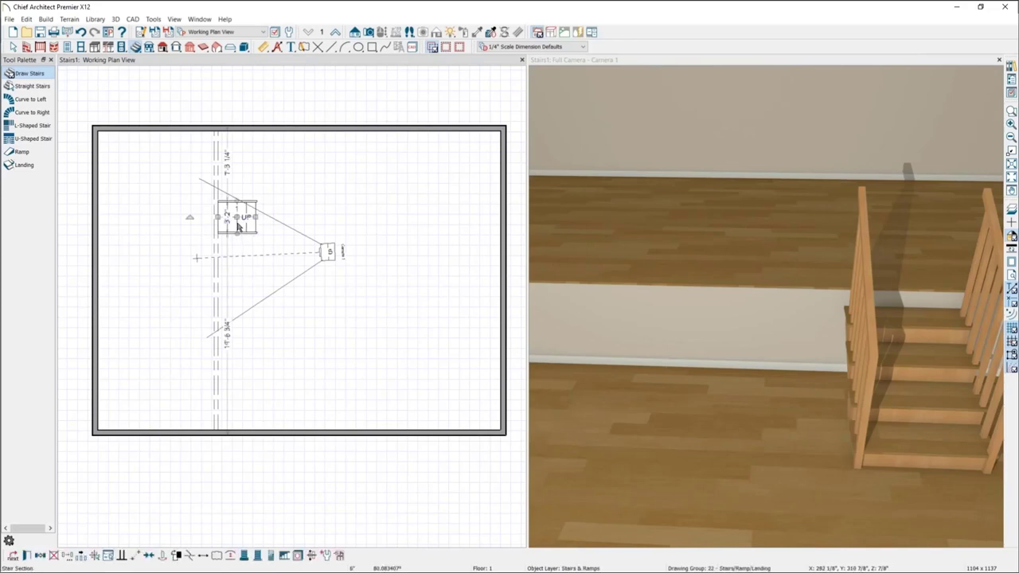
pyautogui.doubleClick(237, 226)
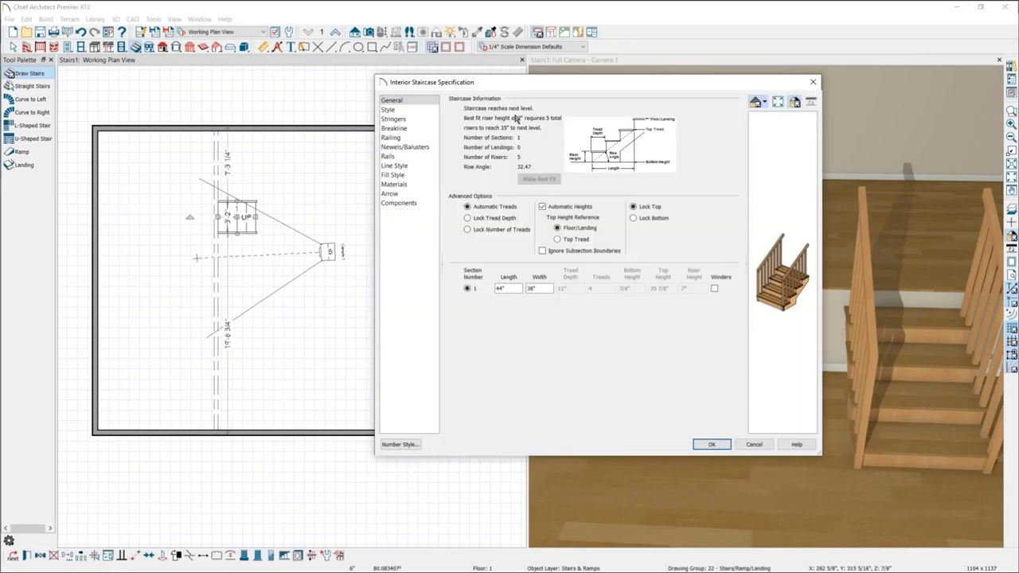
pyautogui.click(813, 84)
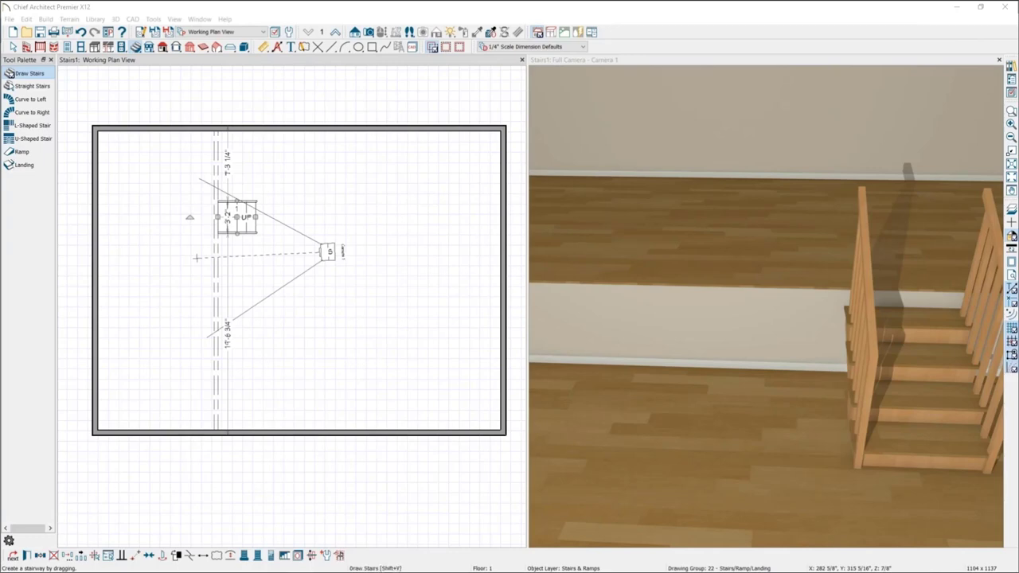
pyautogui.click(669, 52)
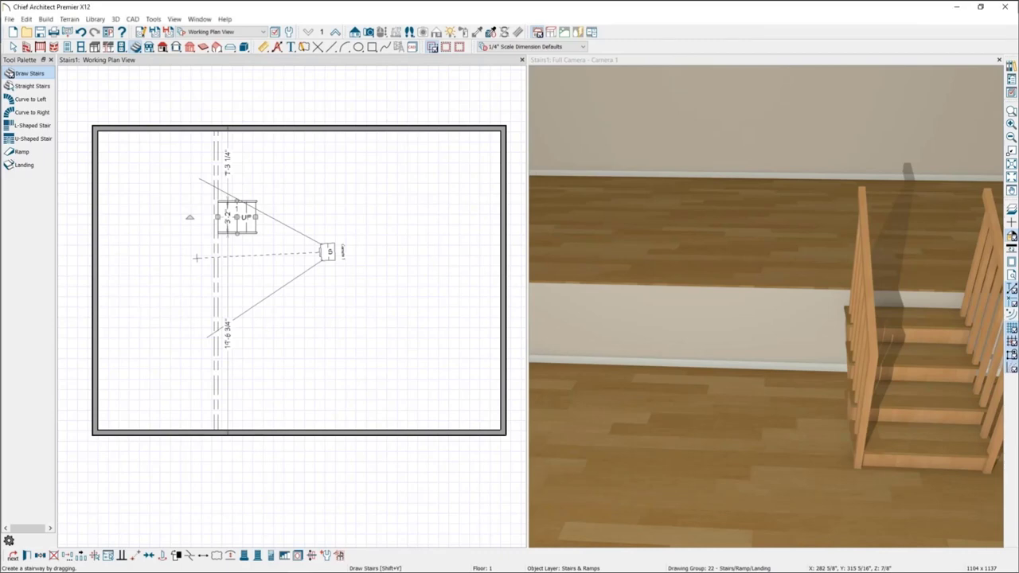
pyautogui.hotkey('alt', 'Tab')
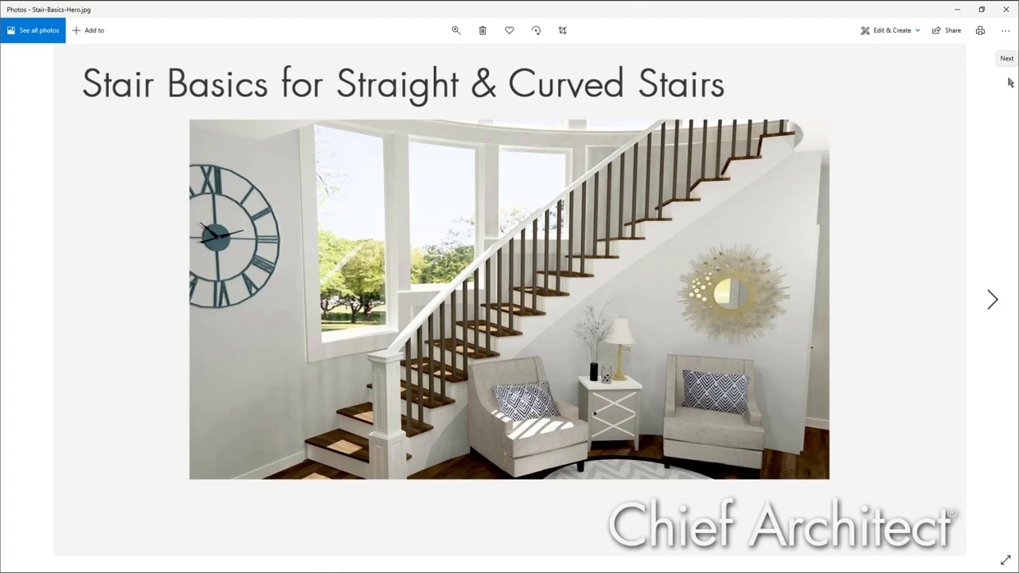
pyautogui.click(957, 8)
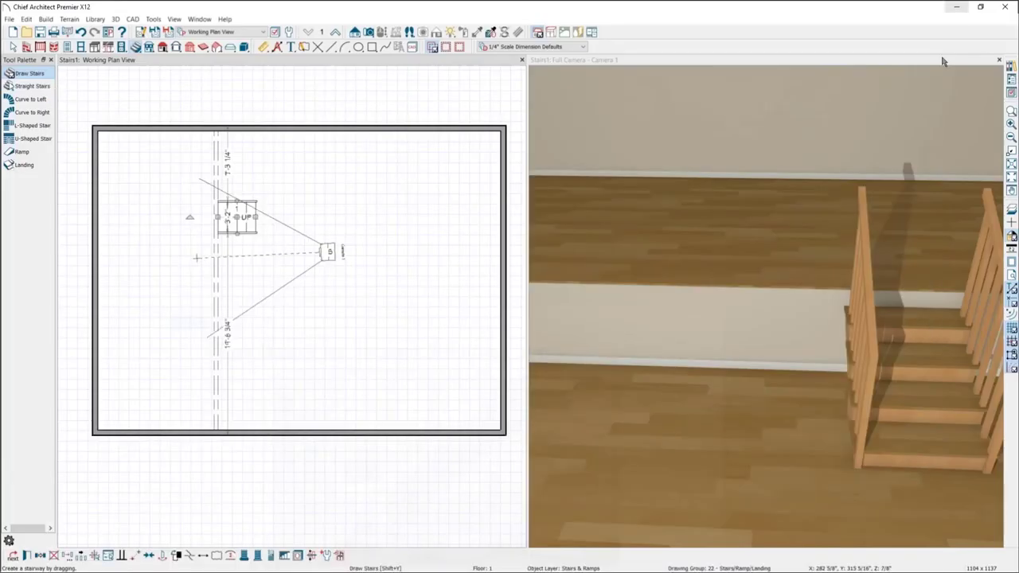
# Step: Place a standard window in the room's upper wall about 16' from the left corner and open its specification options
pyautogui.click(81, 46)
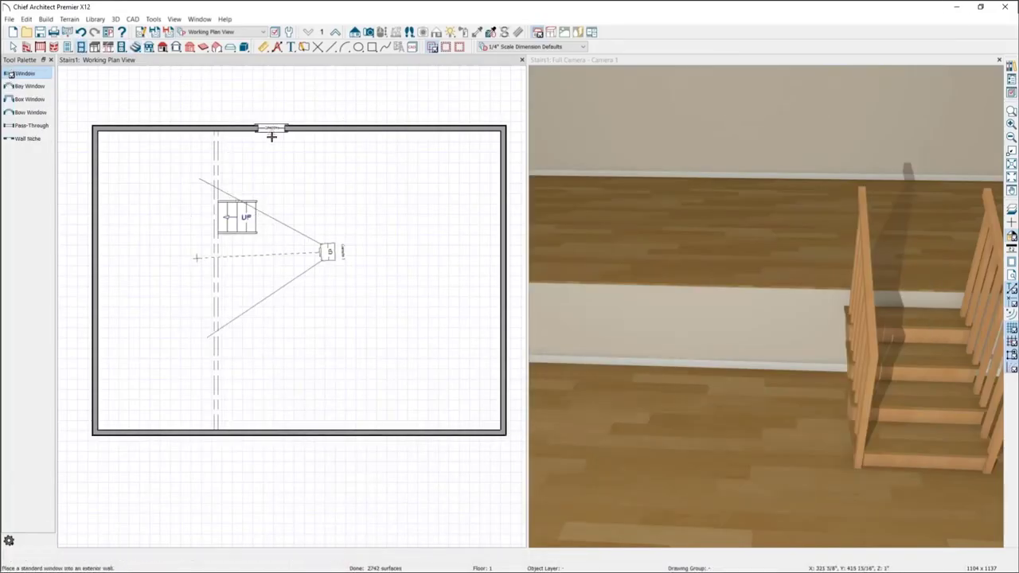
pyautogui.click(271, 137)
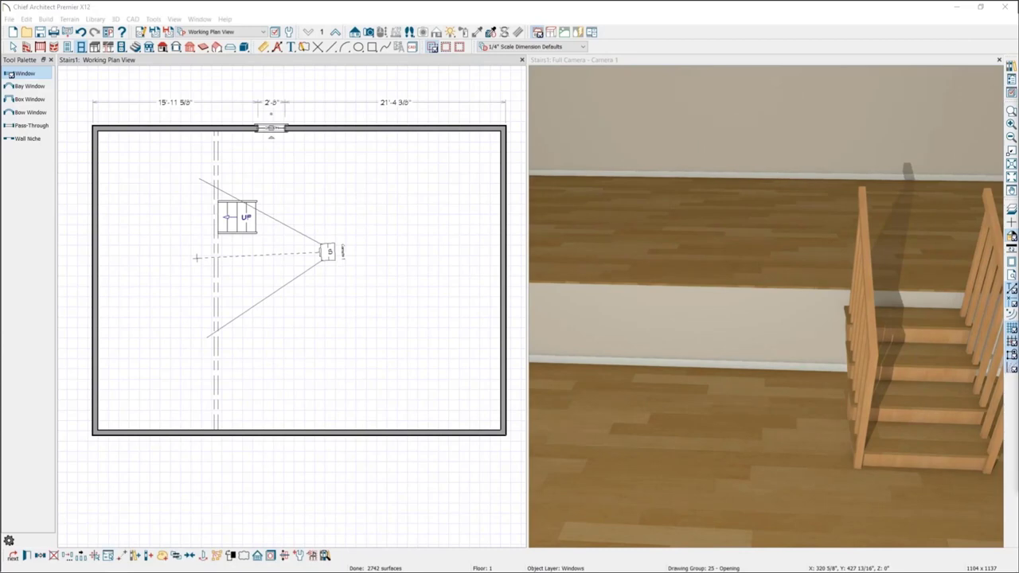
pyautogui.doubleClick(271, 129)
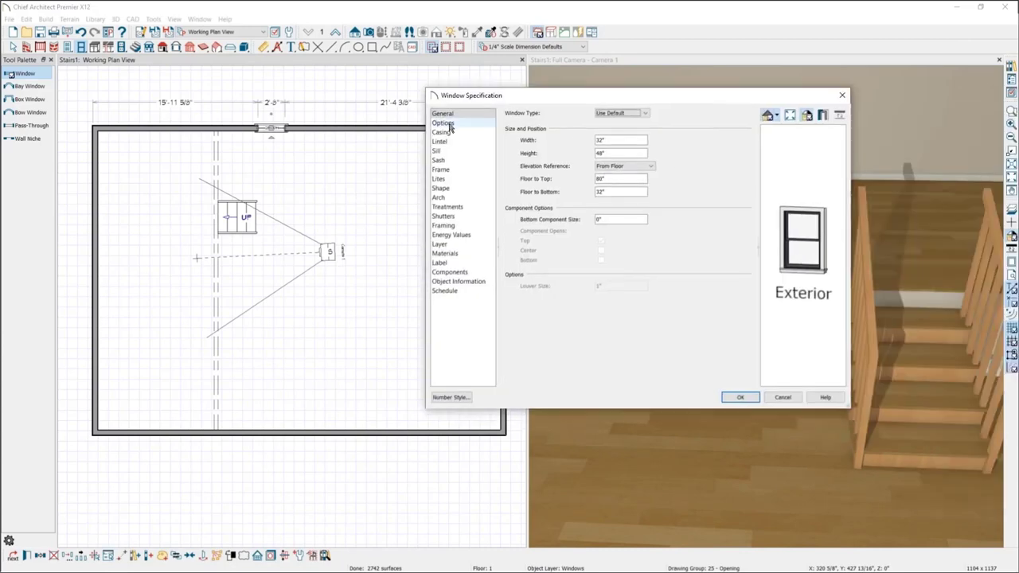
pyautogui.click(451, 126)
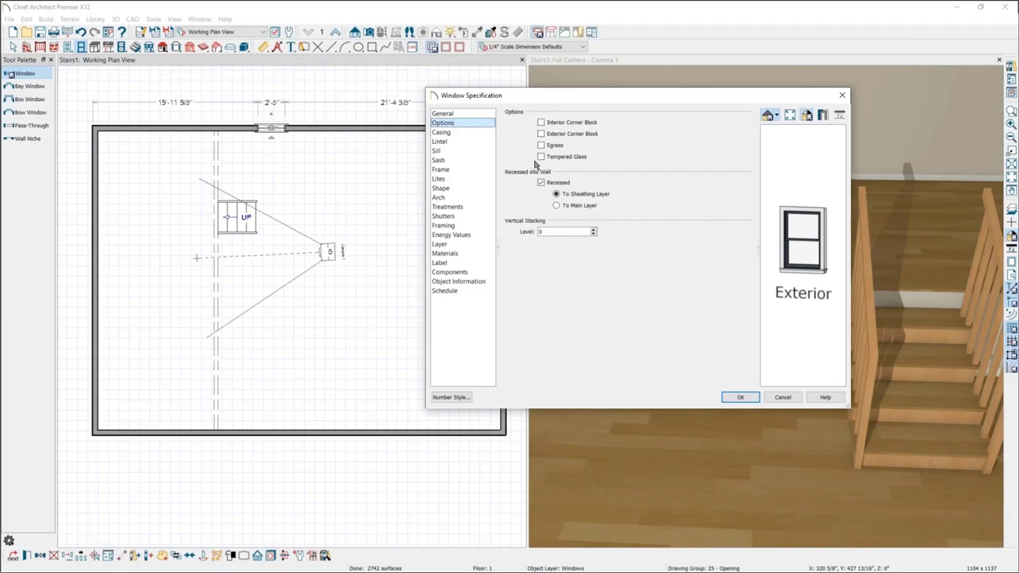
# Step: Turn on the Tempered Glass option for the window in the upper exterior wall
pyautogui.click(544, 157)
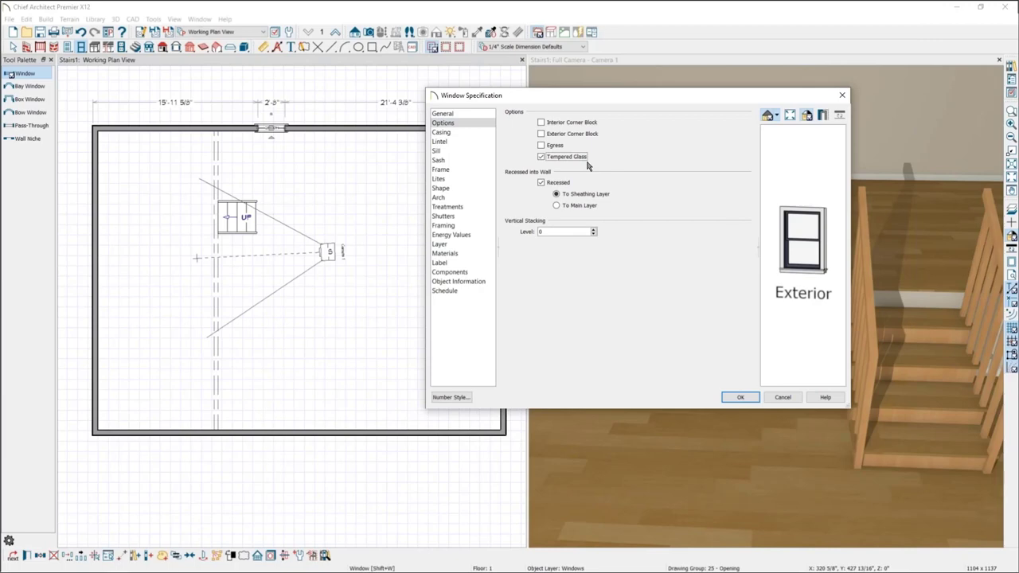
pyautogui.click(474, 115)
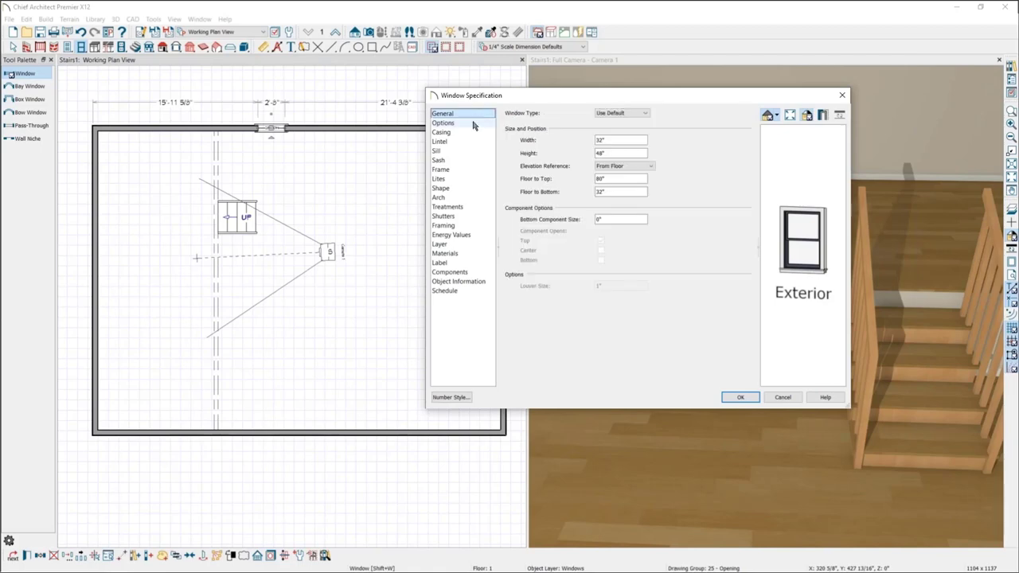
pyautogui.click(473, 123)
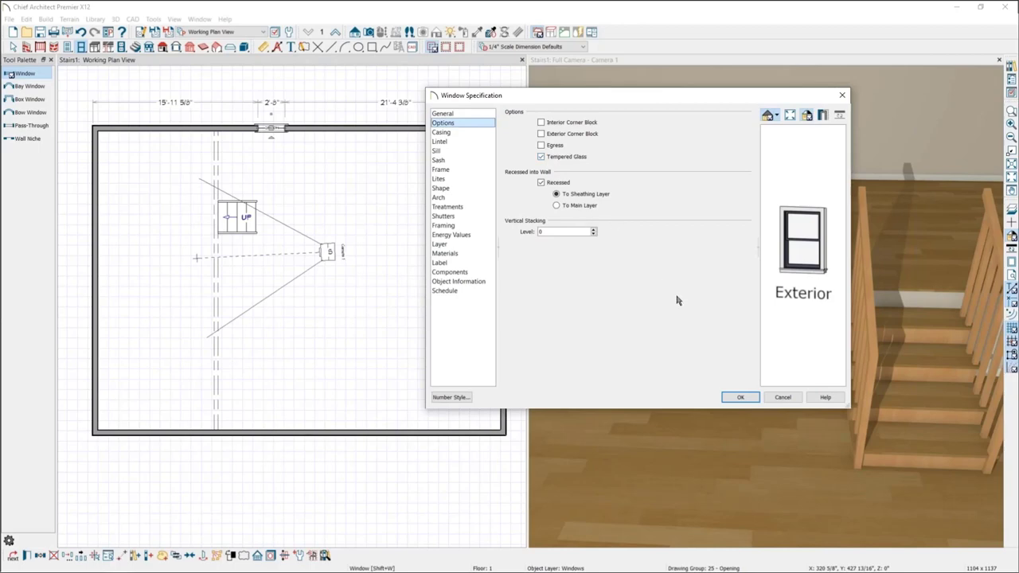
pyautogui.click(753, 397)
# Step: Delete the window and move the stairs left in the plan so they straddle the room divider
pyautogui.press('Delete')
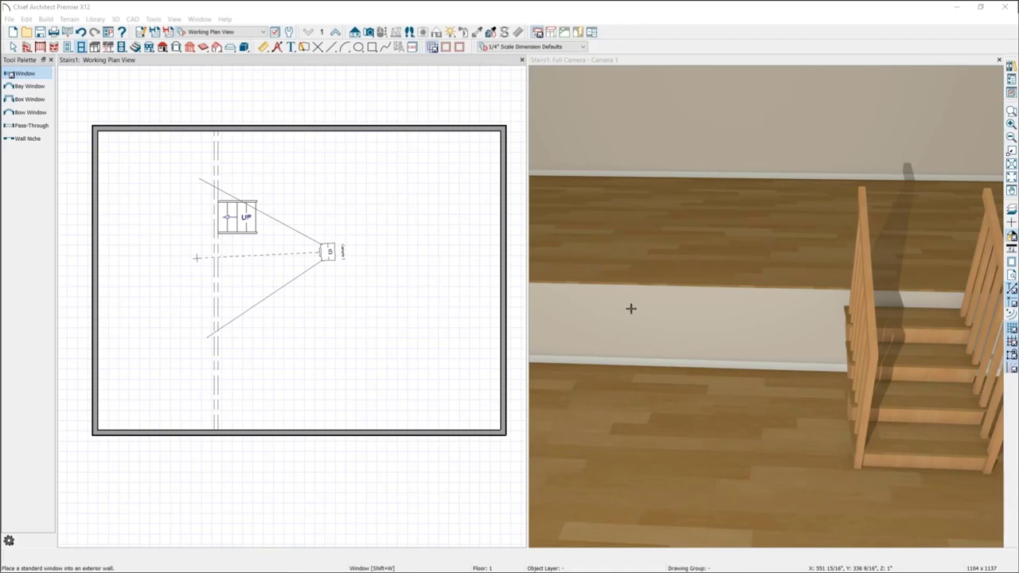
pyautogui.click(234, 227)
pyautogui.press('space')
pyautogui.click(237, 223)
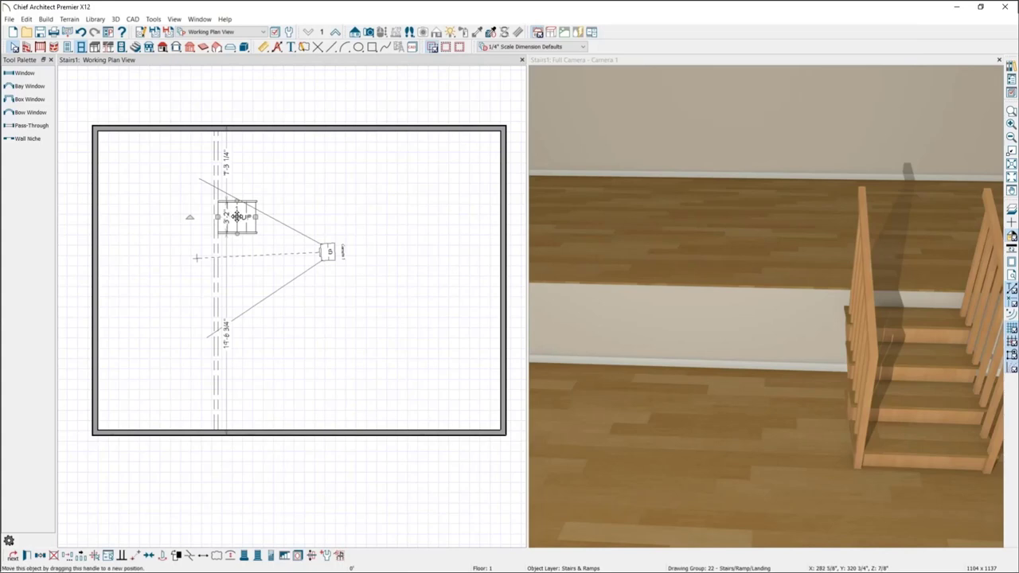
pyautogui.moveTo(236, 216); pyautogui.dragTo(217, 217)
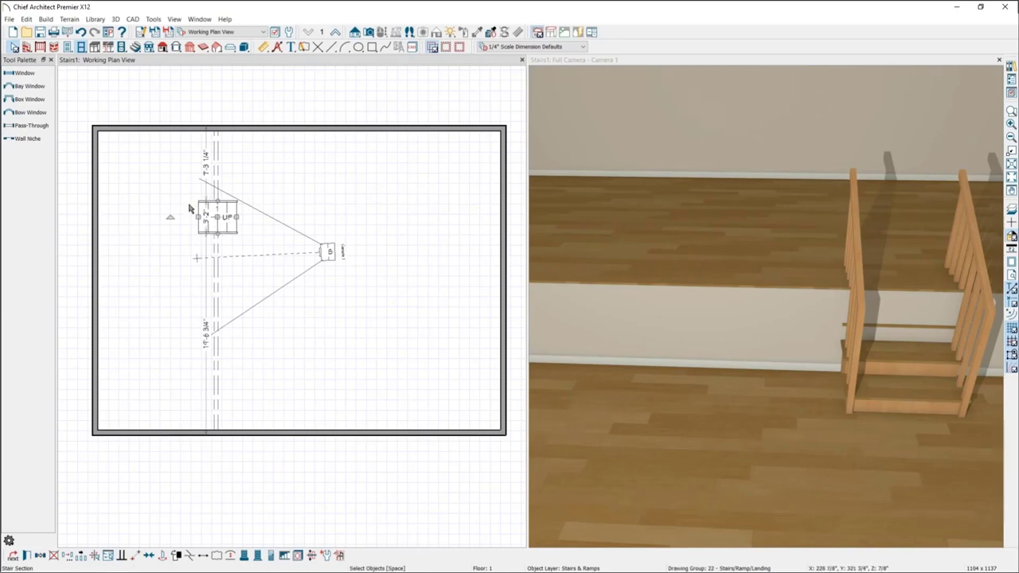
# Step: Break the room divider wall at both side edges of the stairs
pyautogui.click(216, 169)
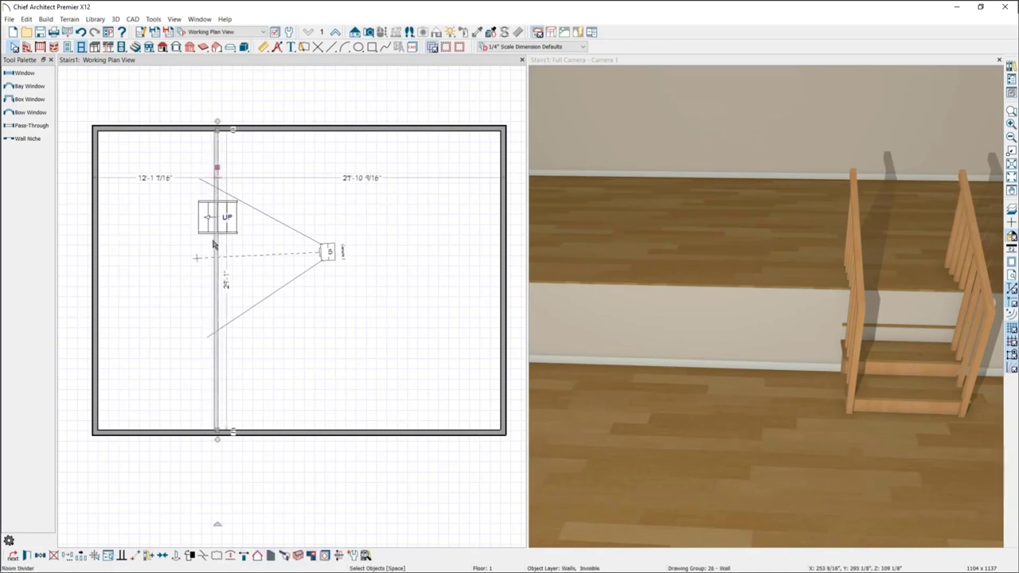
pyautogui.moveTo(937, 365); pyautogui.dragTo(828, 279, button='middle')
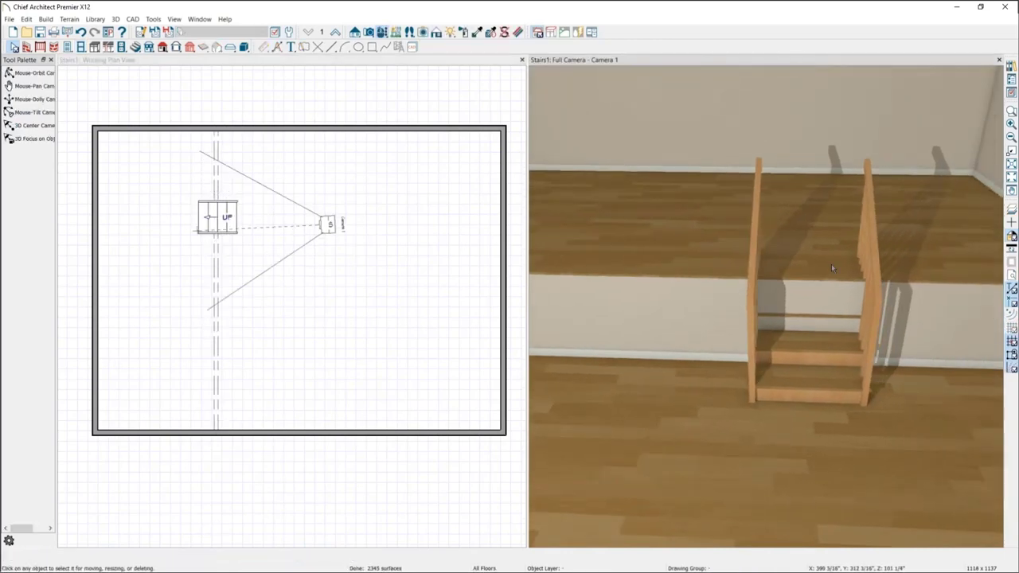
pyautogui.click(247, 251)
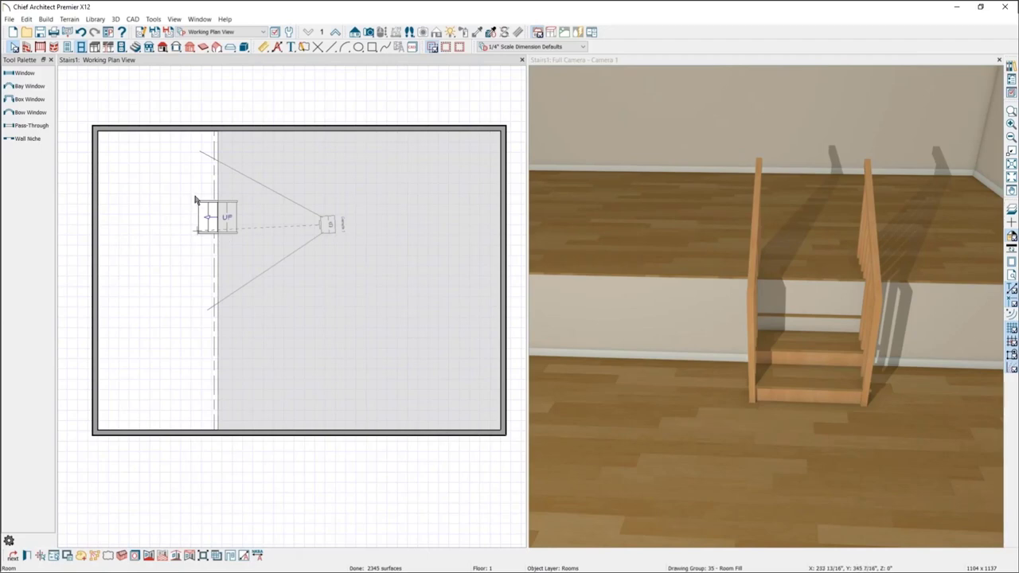
pyautogui.click(216, 177)
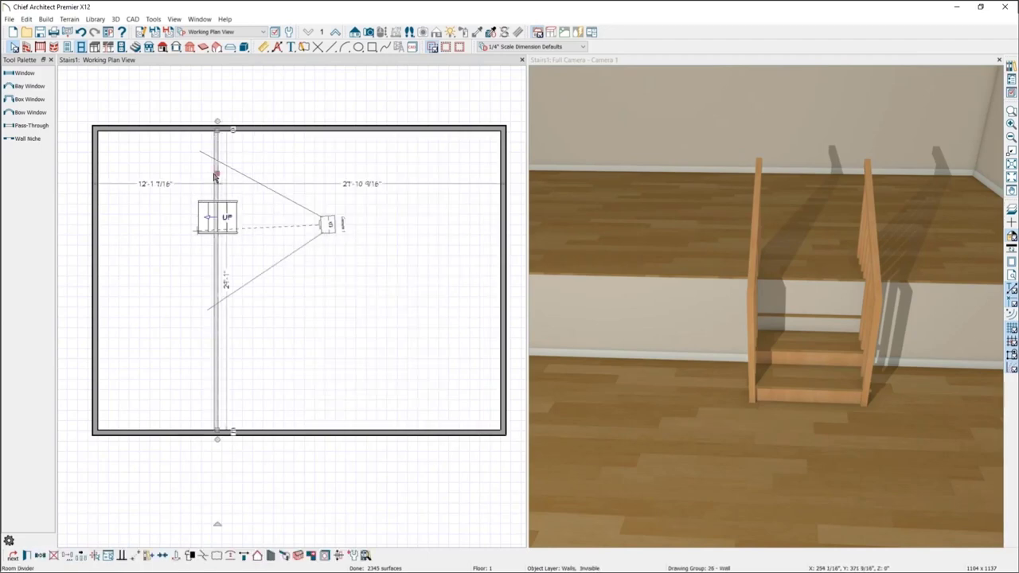
pyautogui.press('Escape')
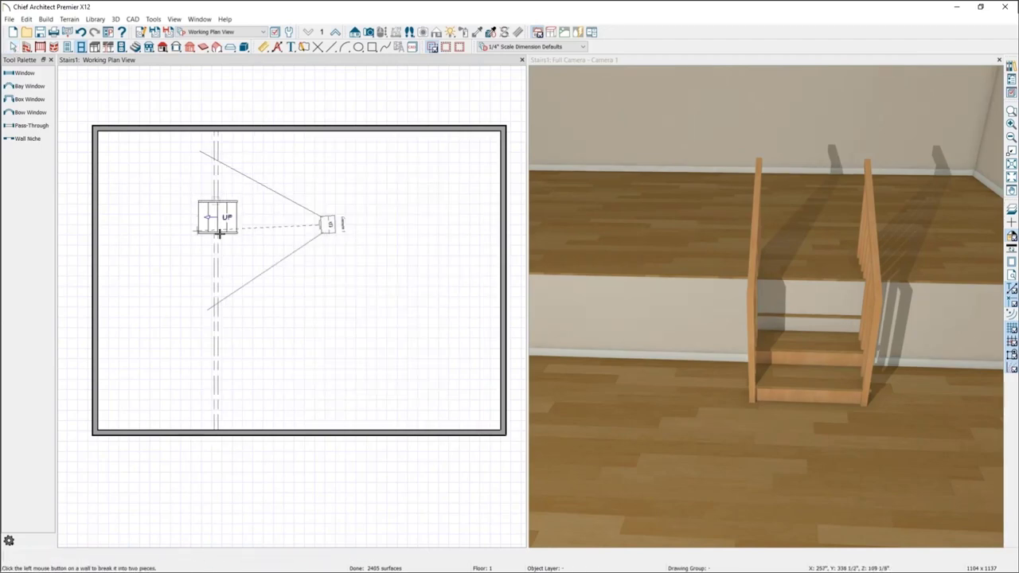
pyautogui.click(216, 247)
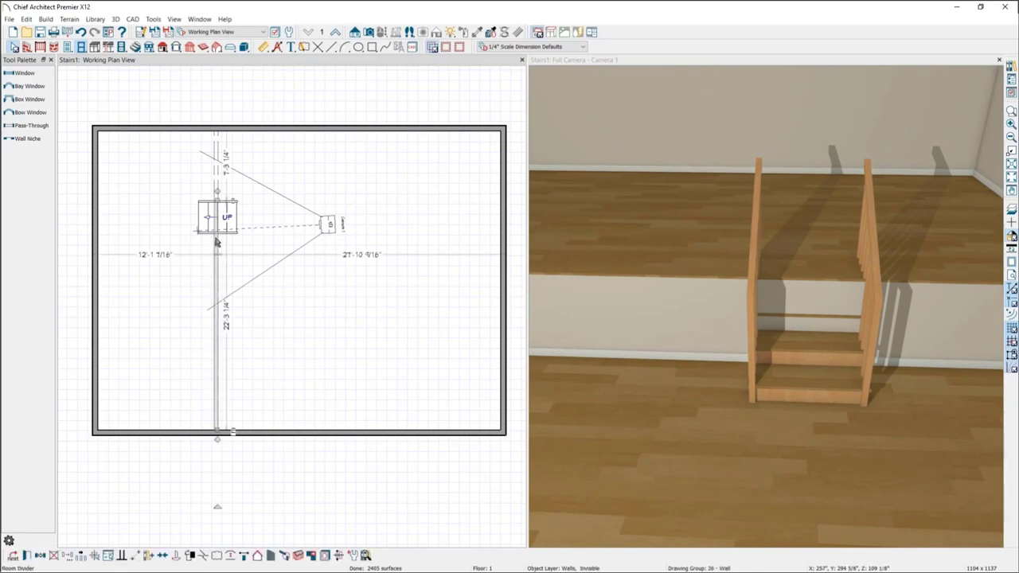
pyautogui.press('Escape')
pyautogui.press('b')
pyautogui.click(218, 235)
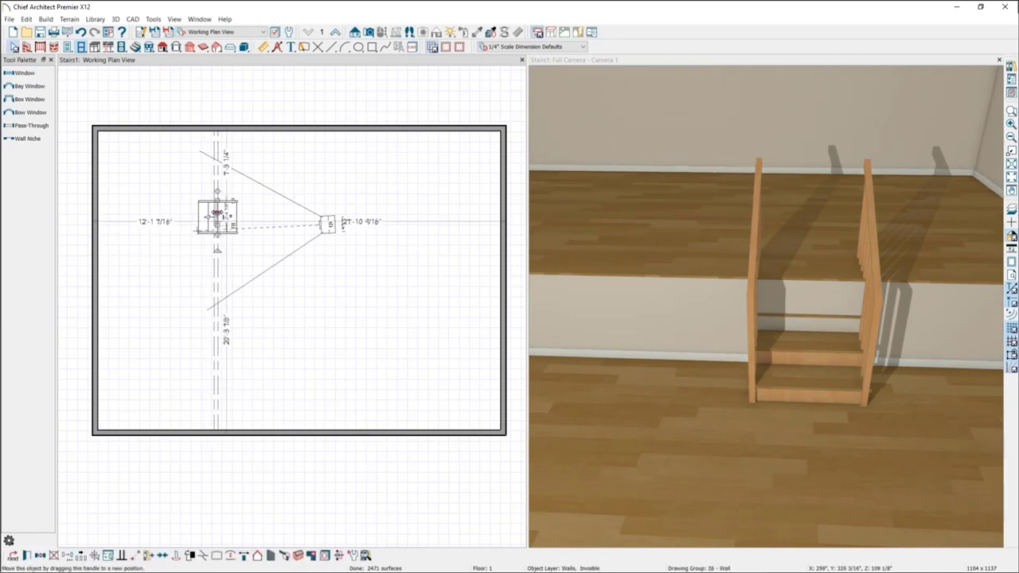
# Step: Form a recess around the upper half of the stairs using the middle divider segment and two short return dividers
pyautogui.click(220, 169)
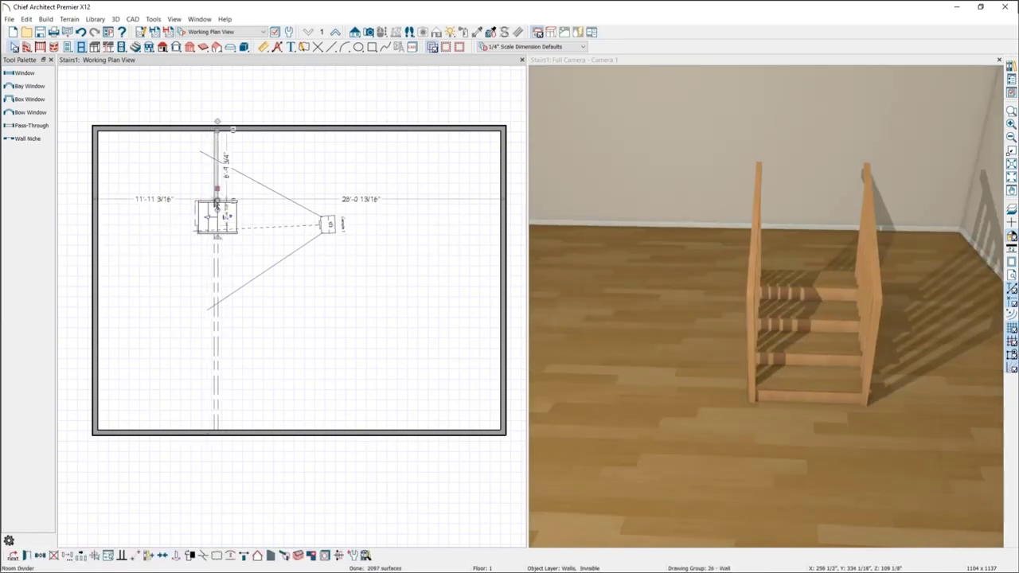
pyautogui.click(197, 201)
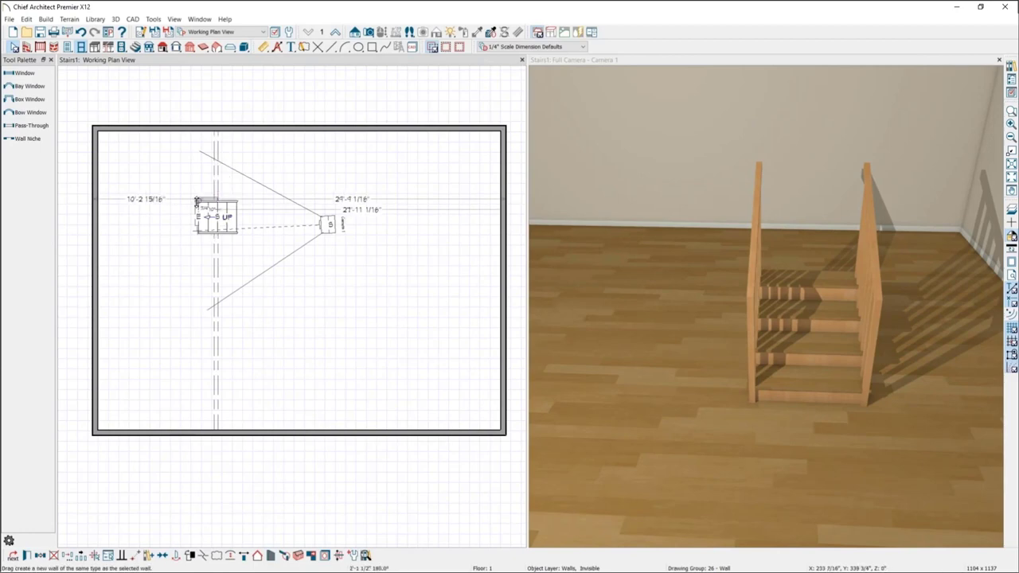
pyautogui.click(218, 261)
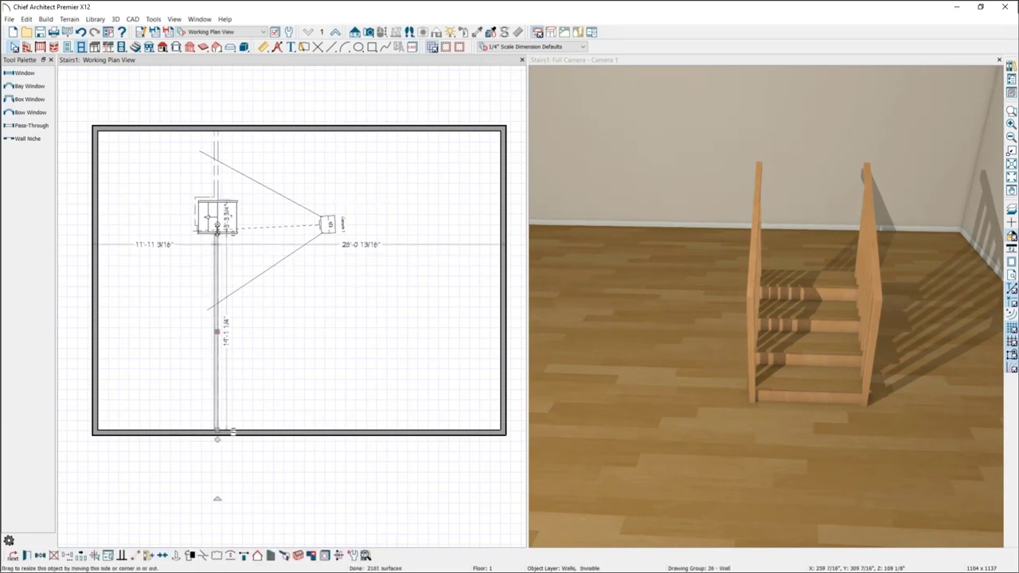
pyautogui.click(195, 230)
pyautogui.click(767, 247)
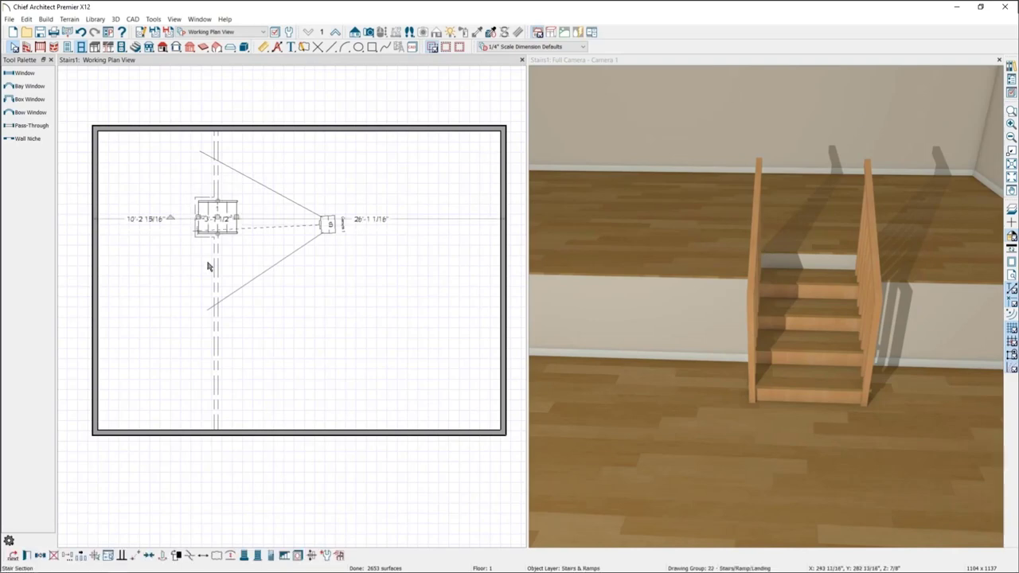
# Step: Select the three divider walls around the stair recess and turn off Invisible and No Locate for them
pyautogui.click(191, 226)
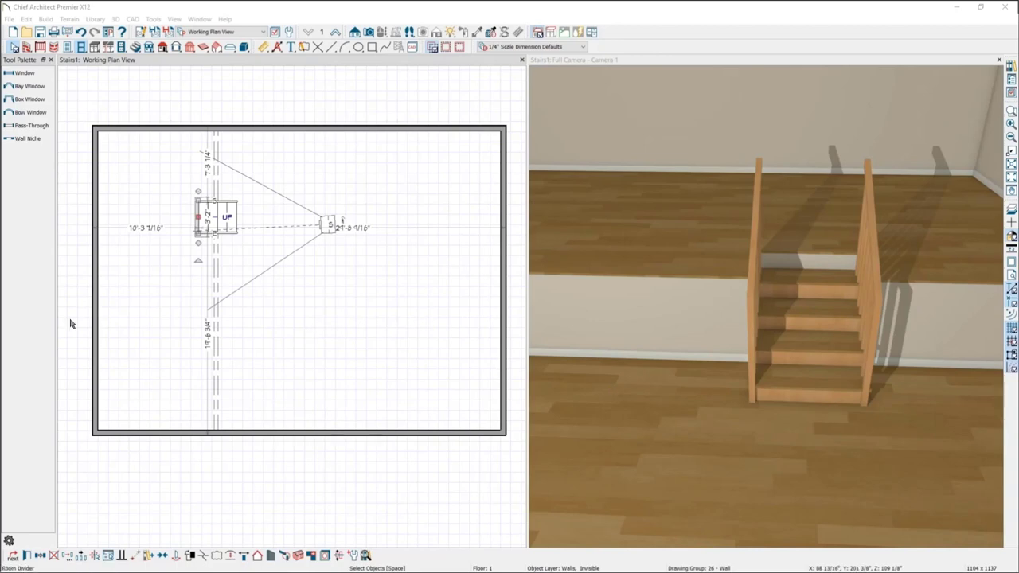
pyautogui.moveTo(194, 225); pyautogui.dragTo(191, 219)
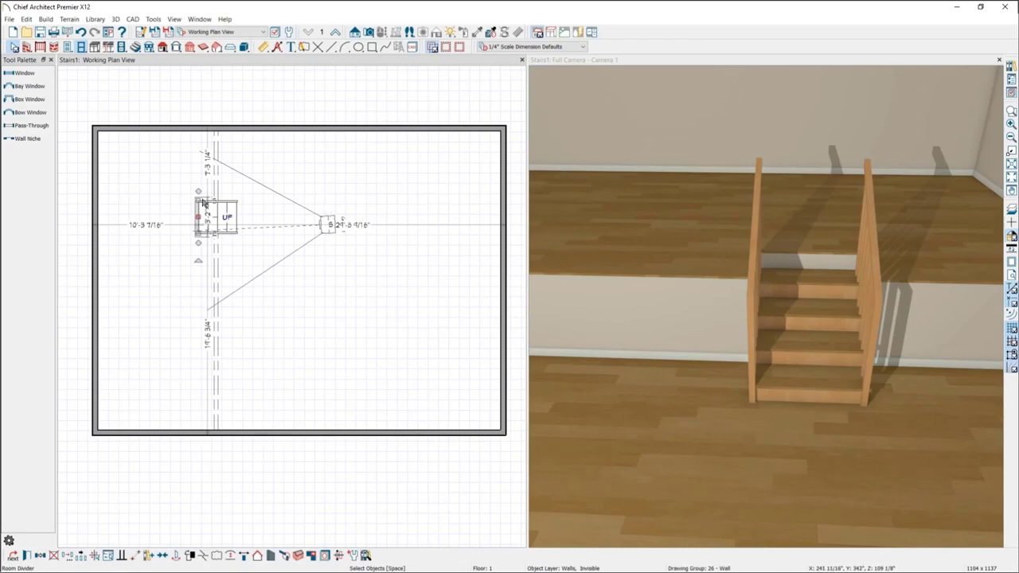
pyautogui.click(186, 189)
pyautogui.press('w')
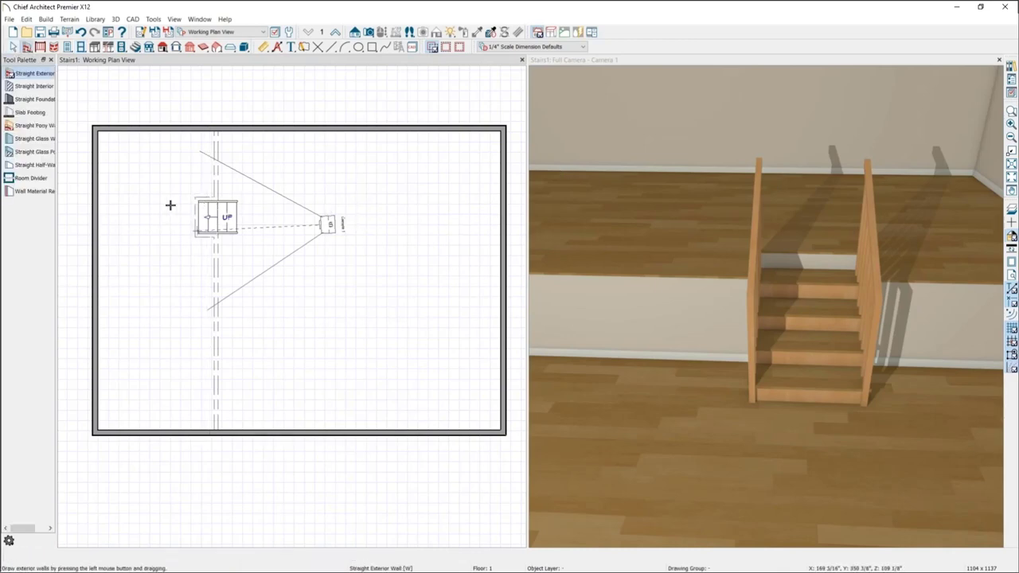
pyautogui.moveTo(191, 188); pyautogui.dragTo(206, 255)
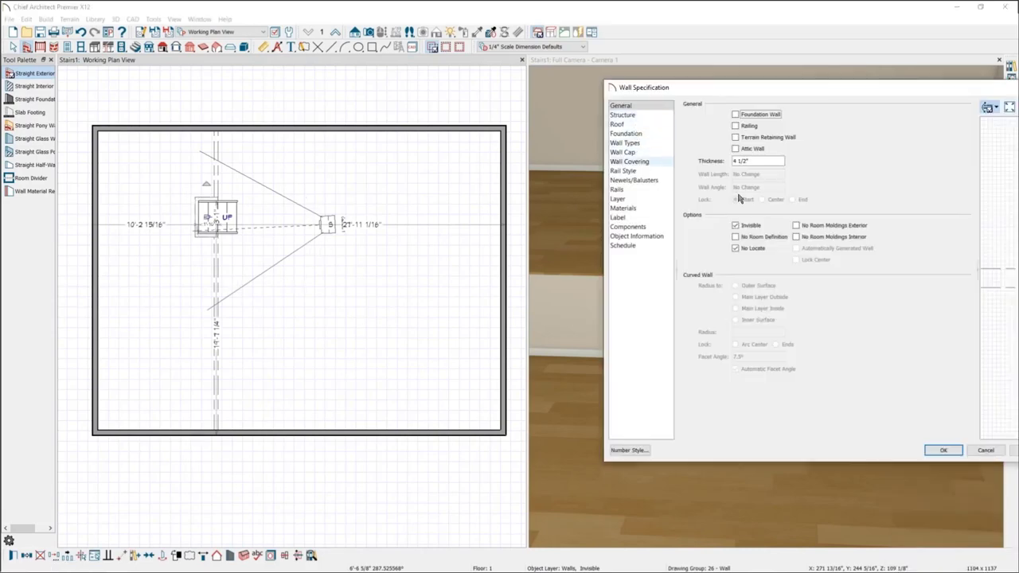
pyautogui.click(750, 226)
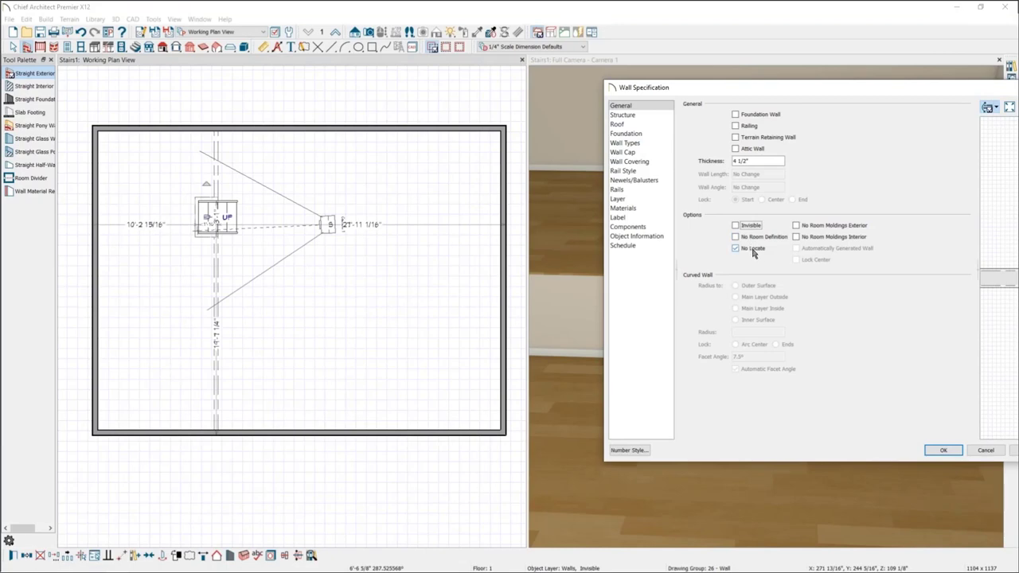
pyautogui.click(752, 248)
pyautogui.click(941, 451)
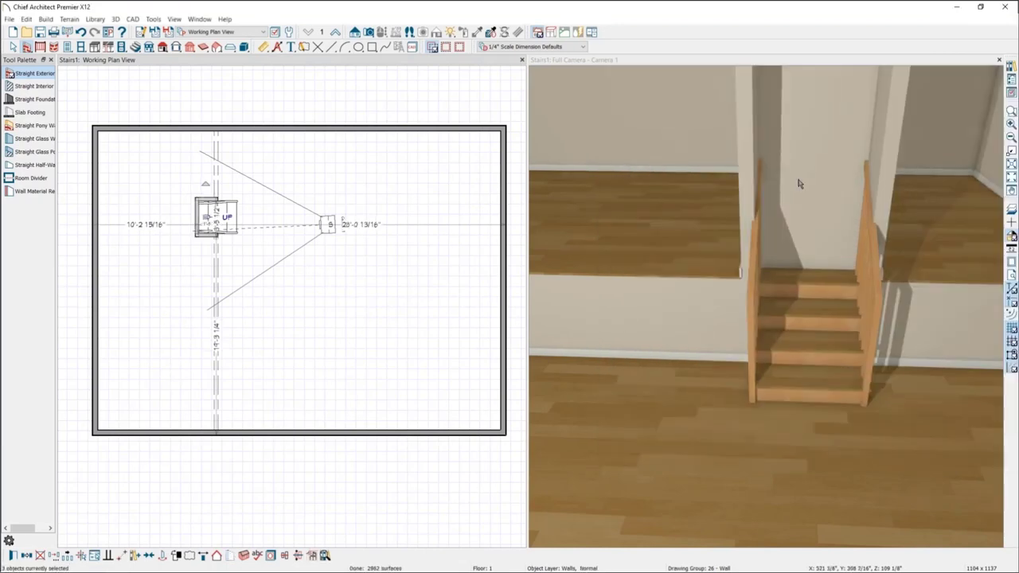
# Step: Examine the enclosed stair recess in the camera view and the room divider beside it in 3D and plan
pyautogui.scroll(3, 799, 231)
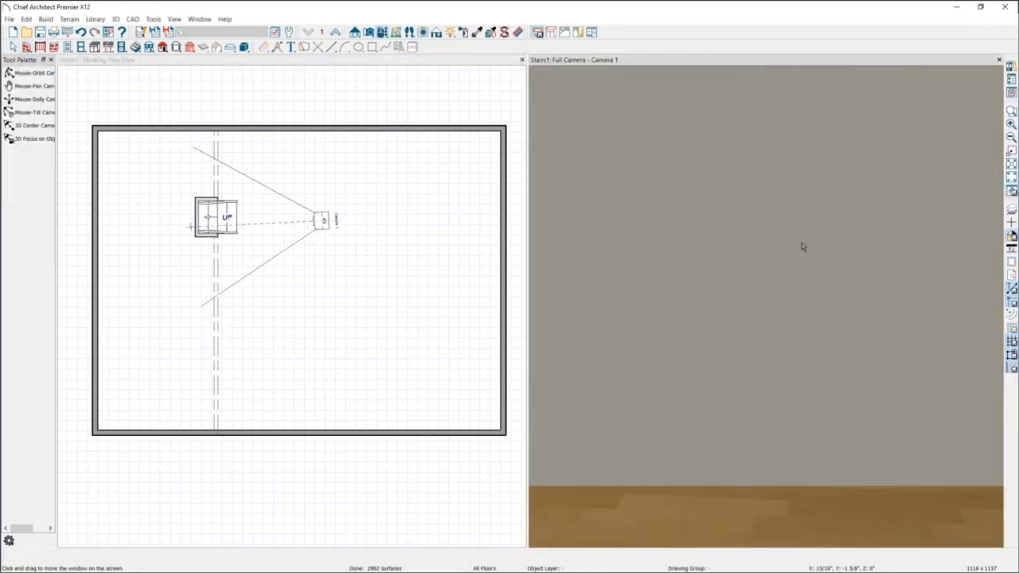
pyautogui.scroll(-2, 801, 246)
pyautogui.scroll(-2, 804, 231)
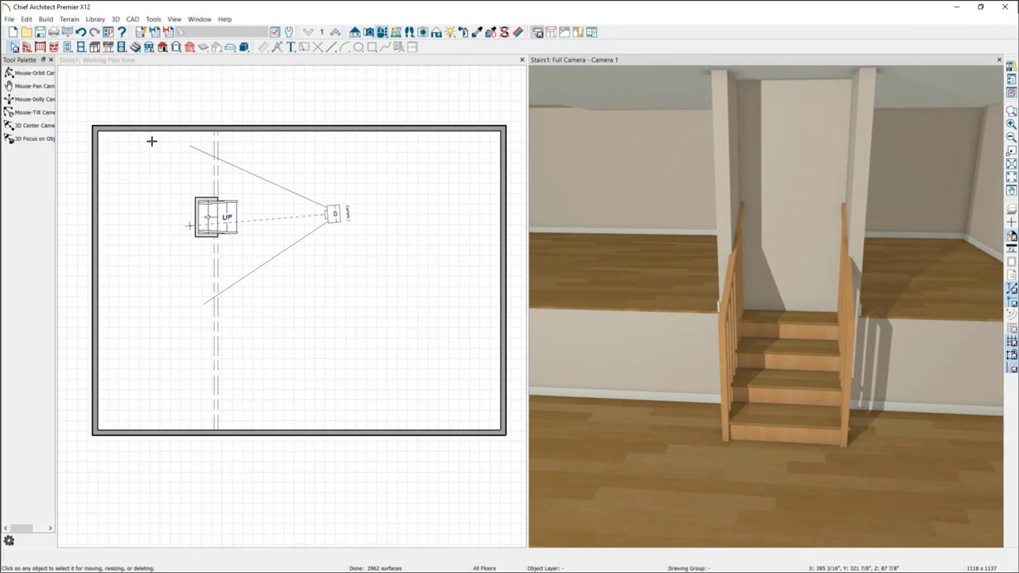
pyautogui.click(106, 76)
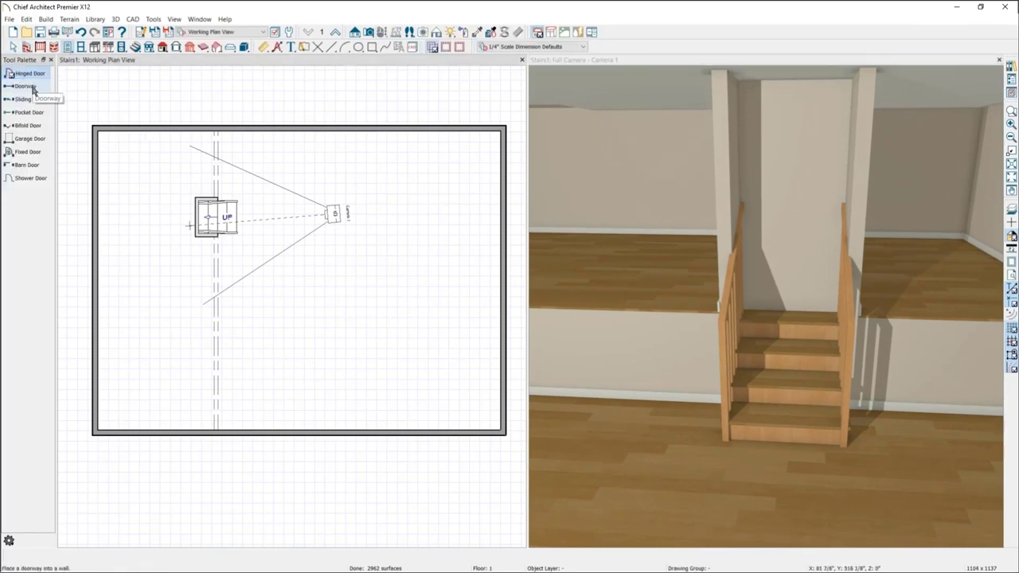
pyautogui.press('Escape')
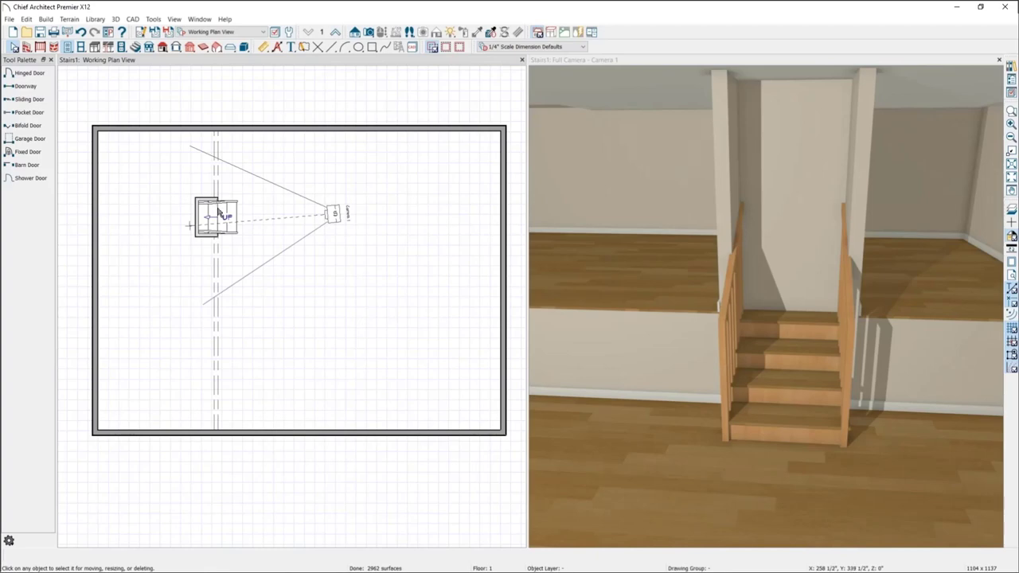
pyautogui.click(680, 355)
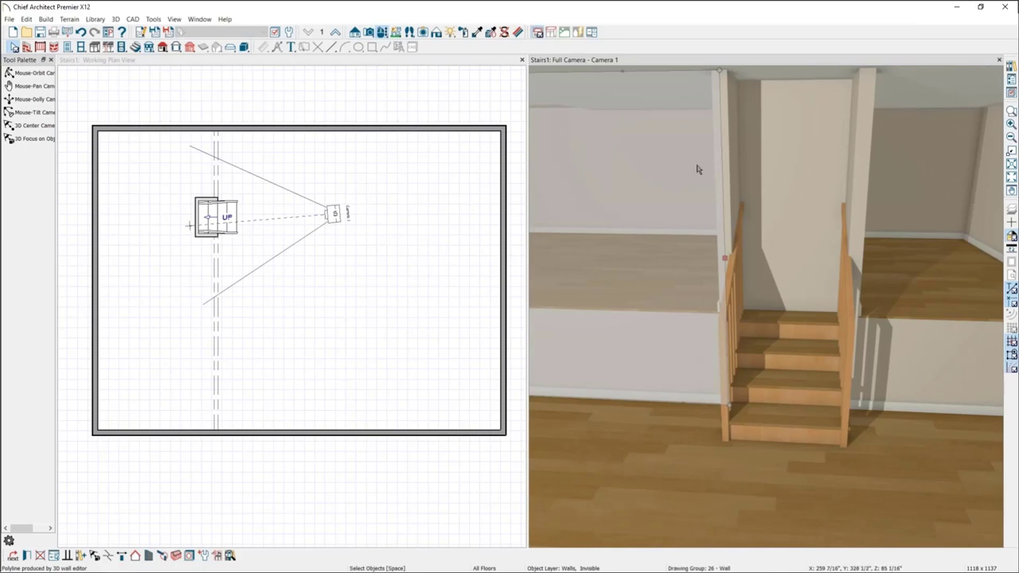
pyautogui.click(217, 185)
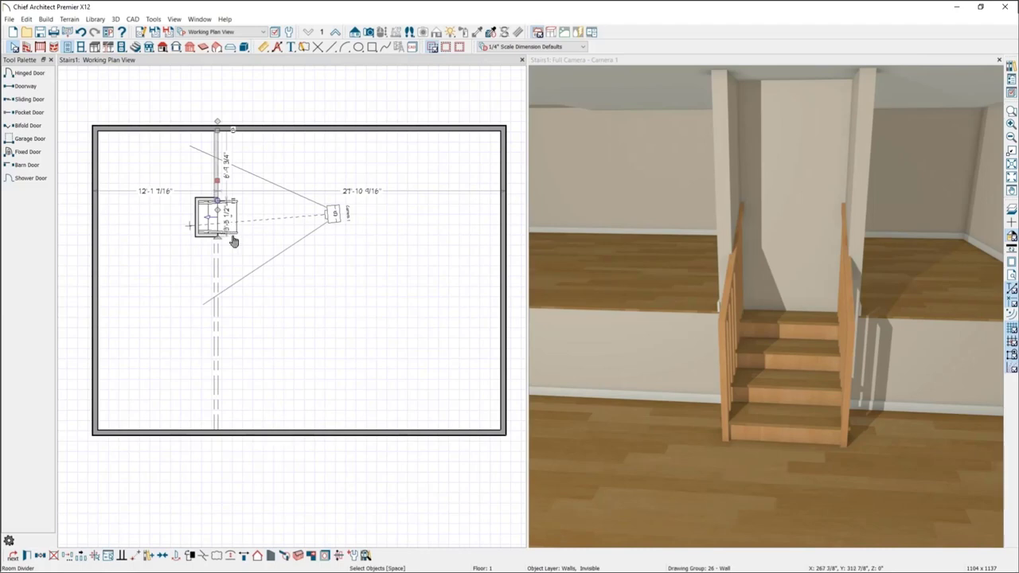
# Step: Delete the stairs, the recess walls and both remaining room dividers from the plan
pyautogui.click(223, 250)
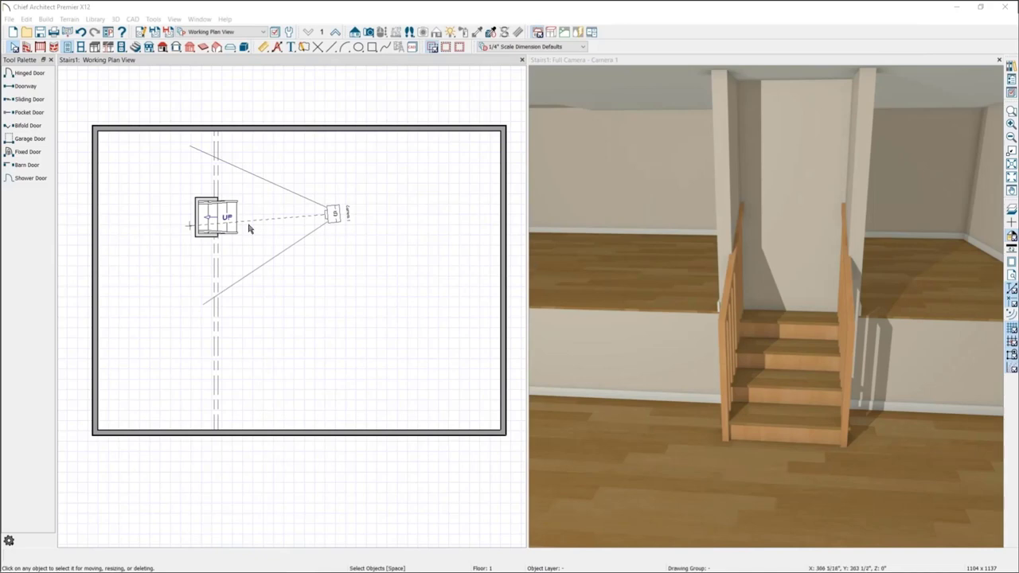
pyautogui.moveTo(175, 193); pyautogui.dragTo(243, 293)
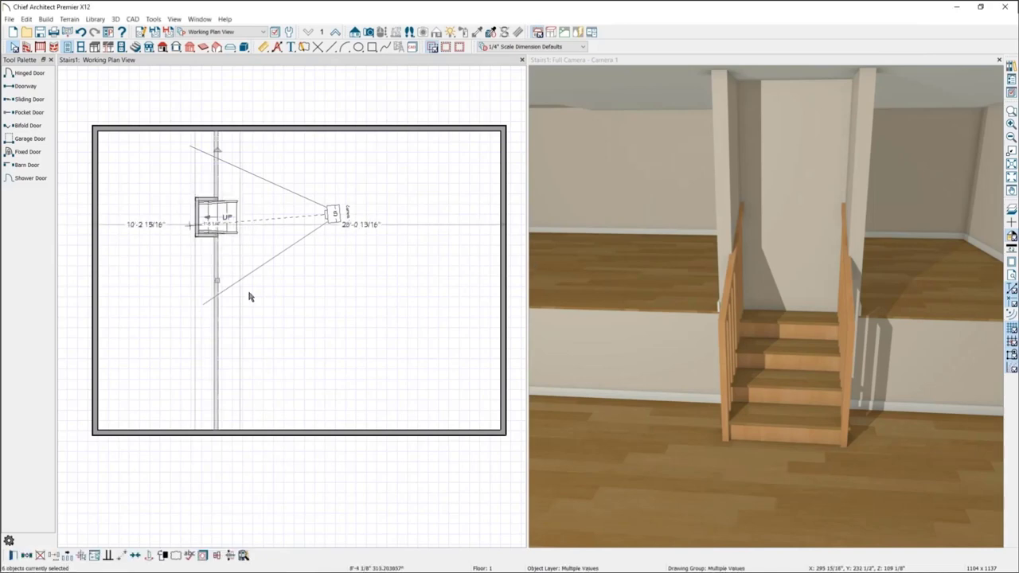
pyautogui.press('Delete')
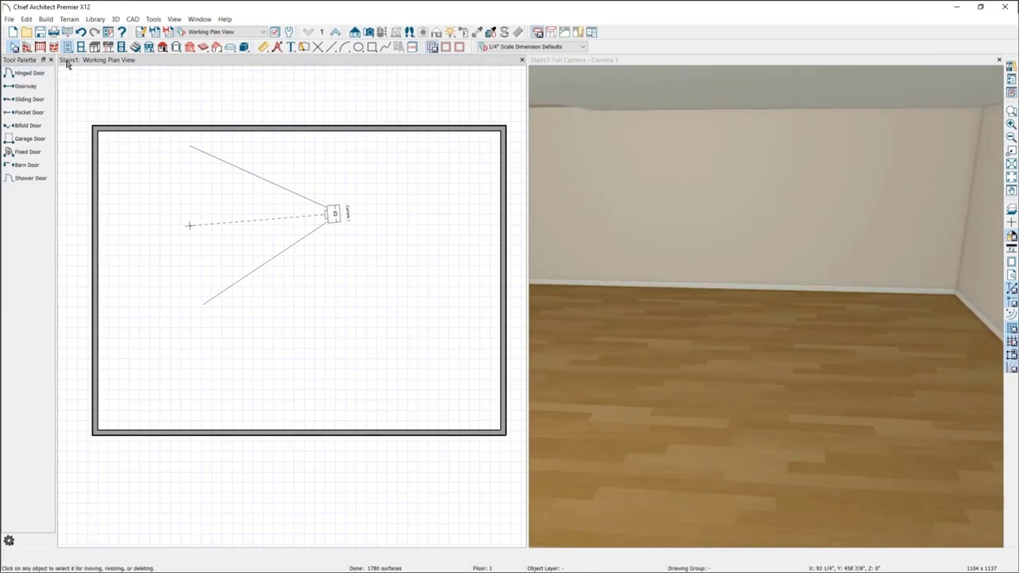
# Step: Draw a straight flight of stairs along the inside of the left exterior wall, rising toward the upper wall
pyautogui.click(134, 47)
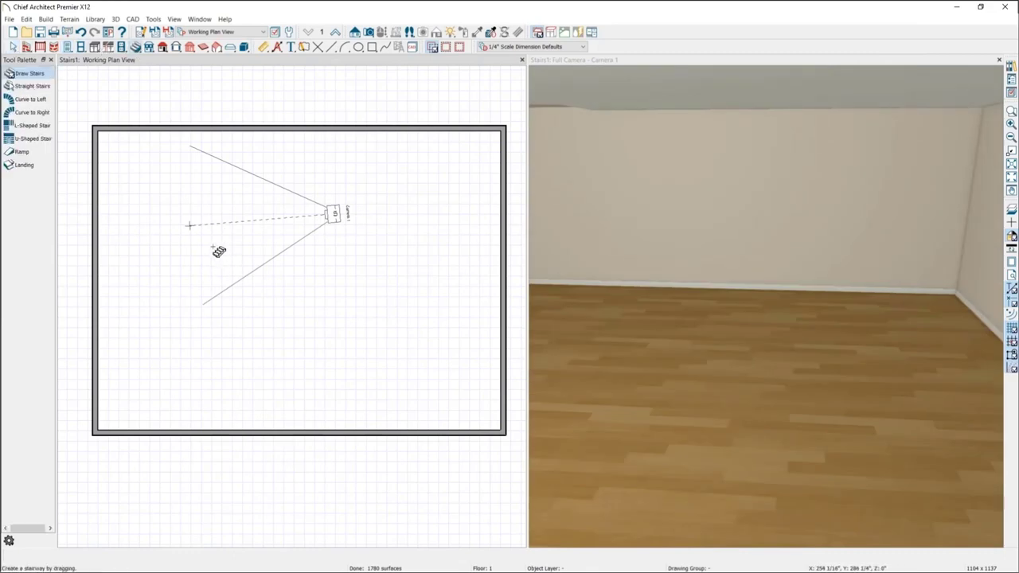
pyautogui.moveTo(115, 274); pyautogui.dragTo(121, 192)
# Step: Draw a straight half-wall about 47 inches long along the lower half of the stairs' open side
pyautogui.moveTo(760, 290); pyautogui.dragTo(844, 291)
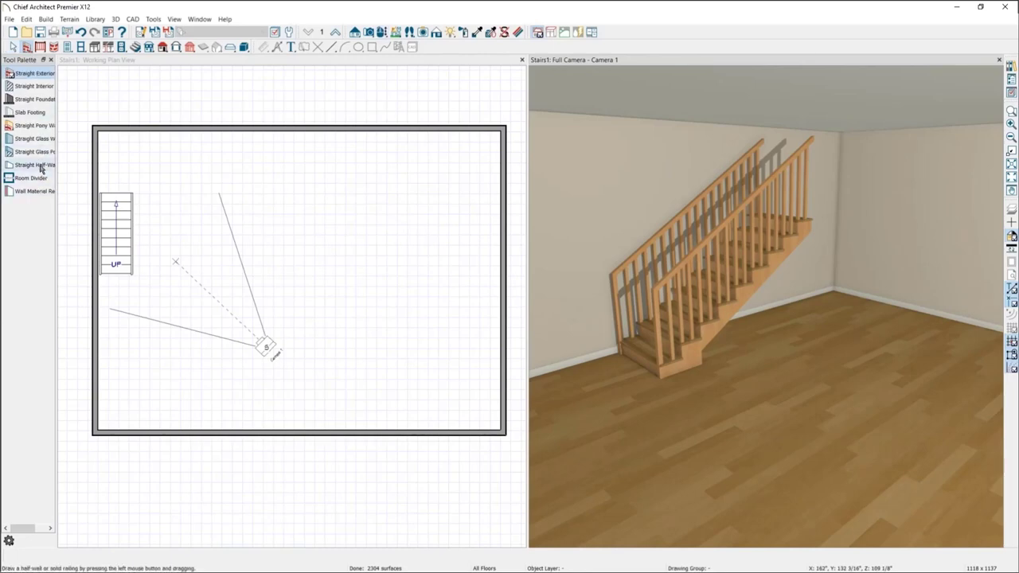
pyautogui.click(40, 166)
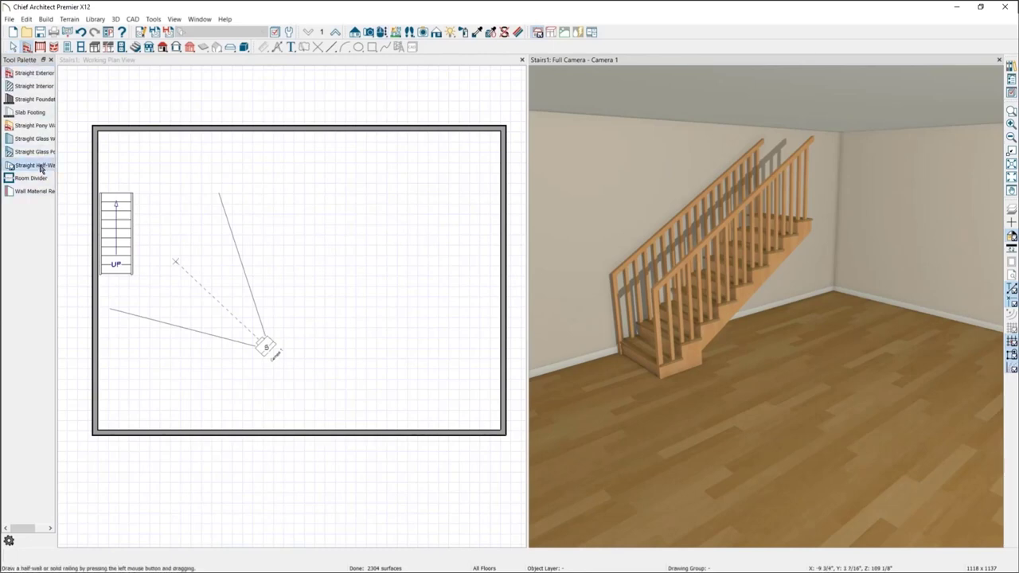
pyautogui.click(145, 264)
pyautogui.click(27, 47)
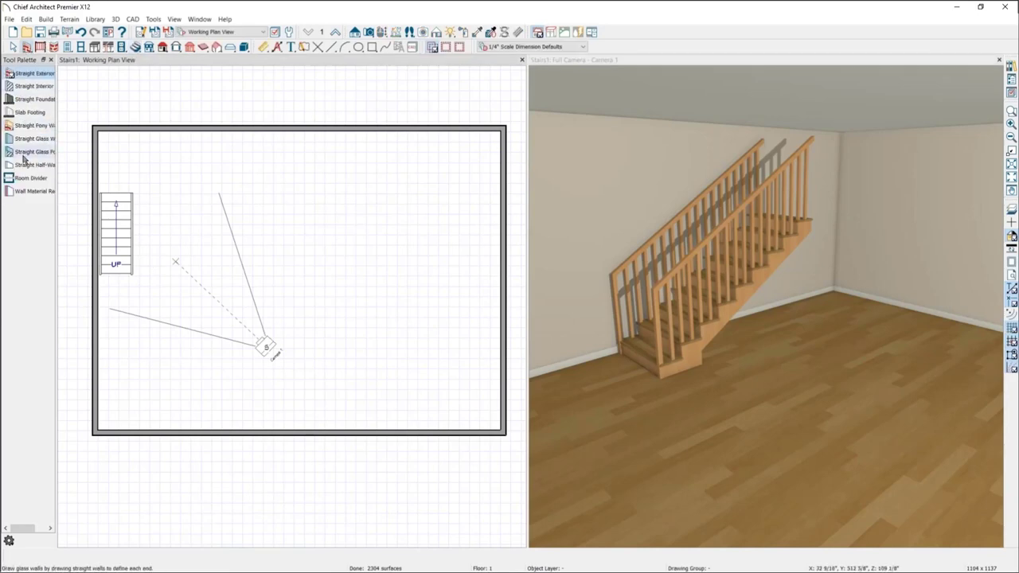
pyautogui.moveTo(132, 269); pyautogui.dragTo(136, 233)
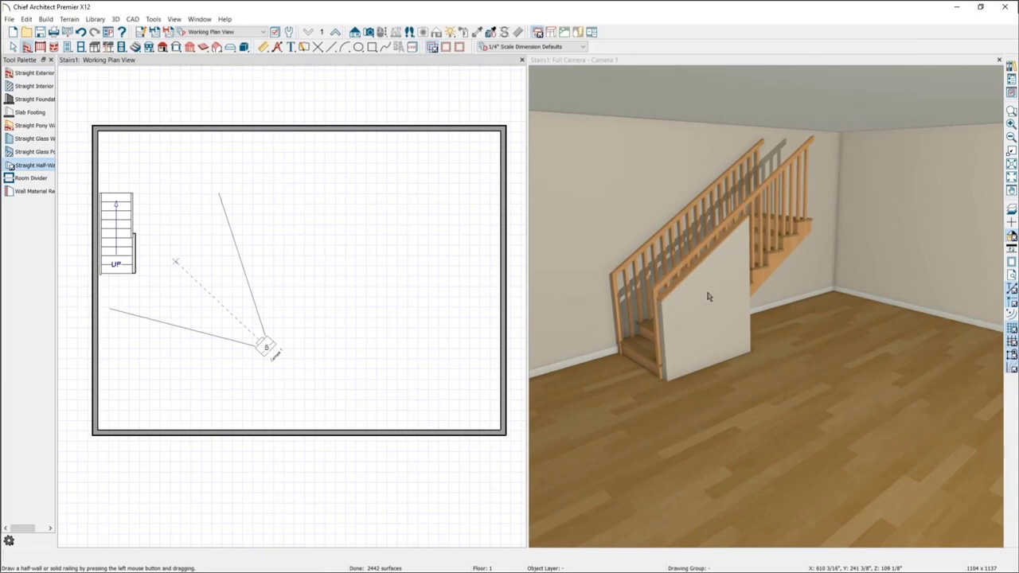
# Step: Draw a straight interior wall along the upper half of the stairs' open side, ending at the half-wall
pyautogui.scroll(-5, 729, 289)
pyautogui.moveTo(765, 273); pyautogui.dragTo(613, 330)
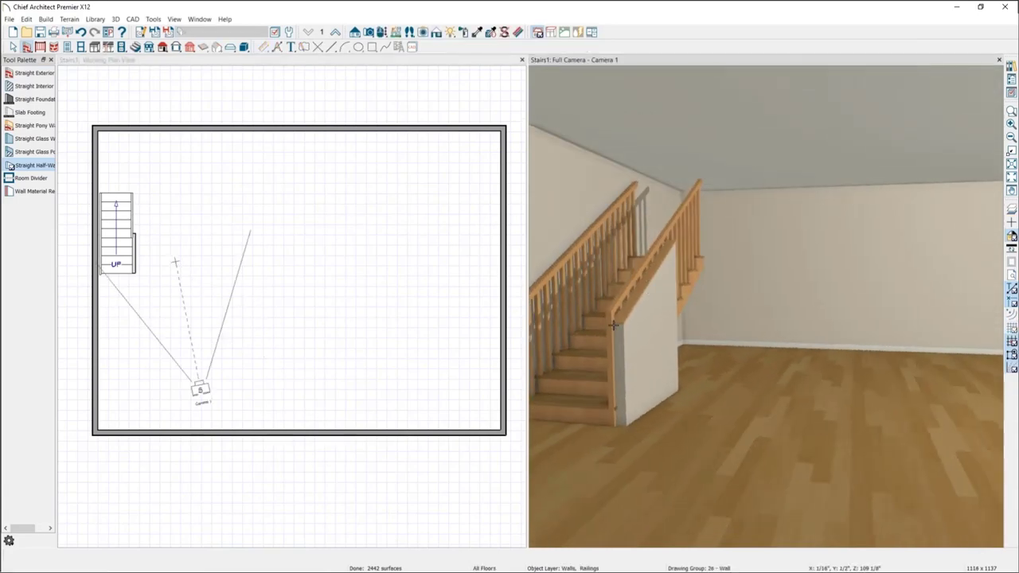
pyautogui.moveTo(689, 313); pyautogui.dragTo(664, 325)
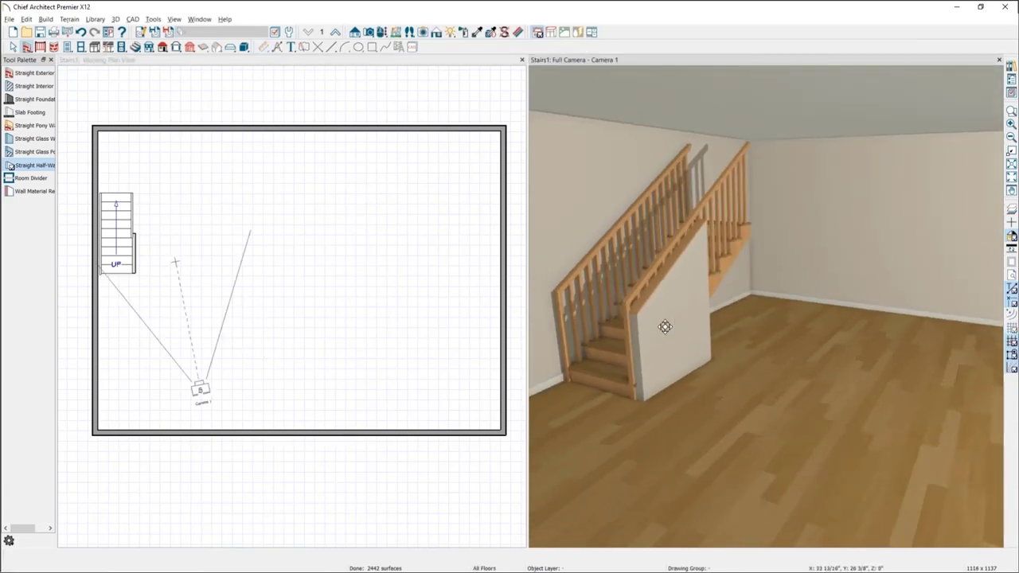
pyautogui.moveTo(755, 252); pyautogui.dragTo(755, 287)
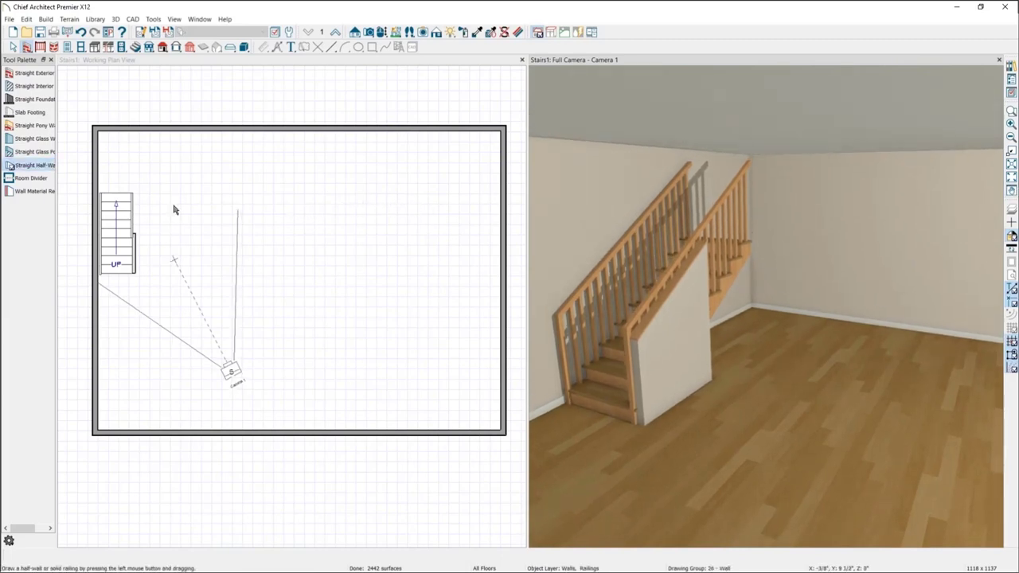
pyautogui.click(29, 89)
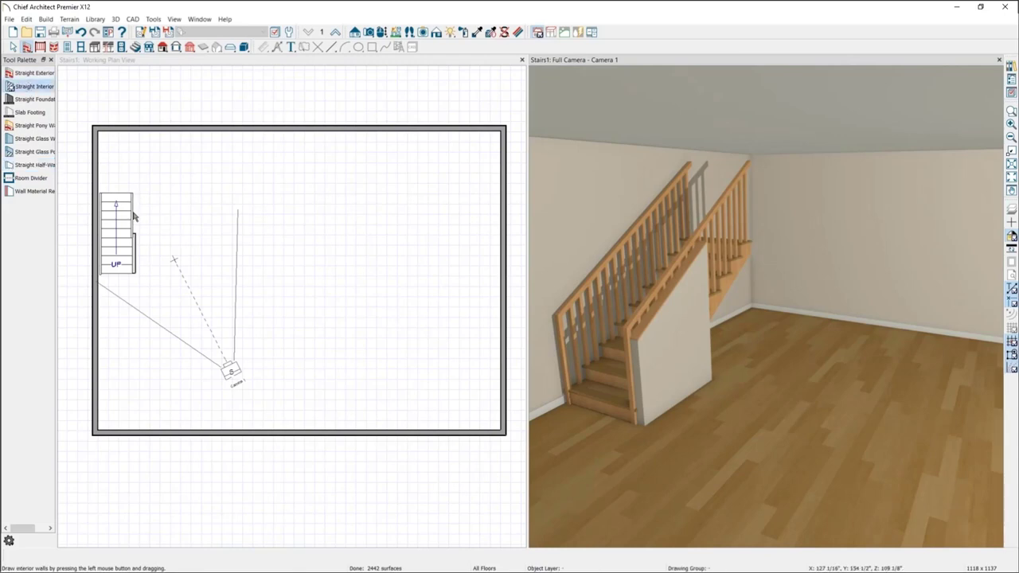
pyautogui.click(31, 86)
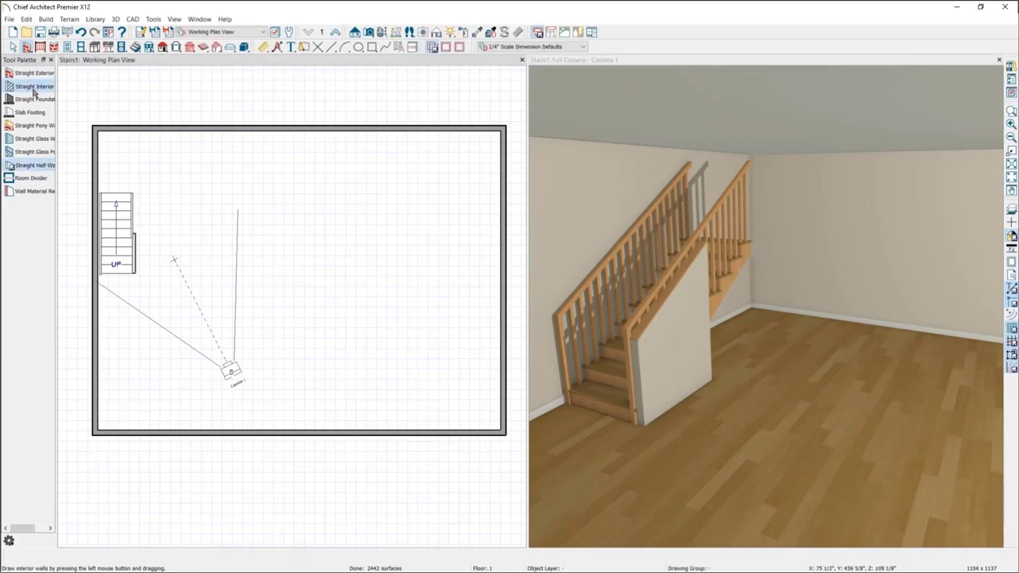
pyautogui.moveTo(136, 207); pyautogui.dragTo(135, 234)
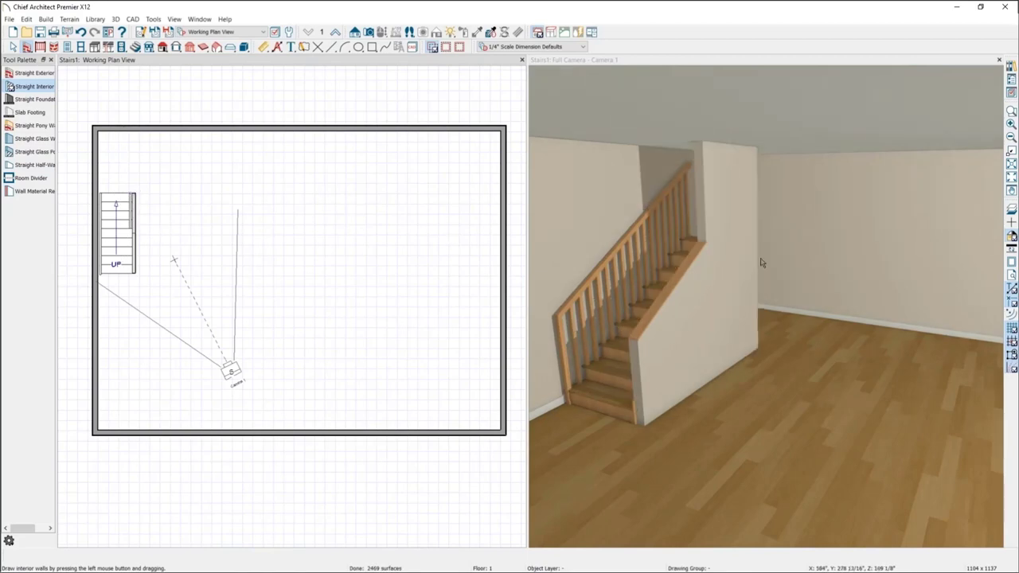
# Step: Inspect the interior wall and half-wall in the camera view and review the staircase's general specification without changes
pyautogui.click(726, 234)
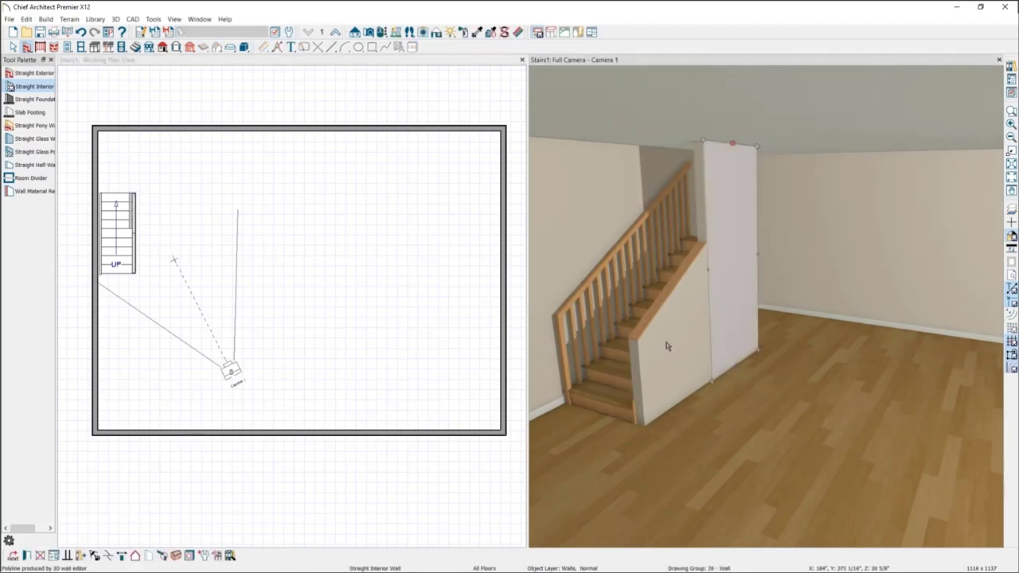
pyautogui.click(703, 295)
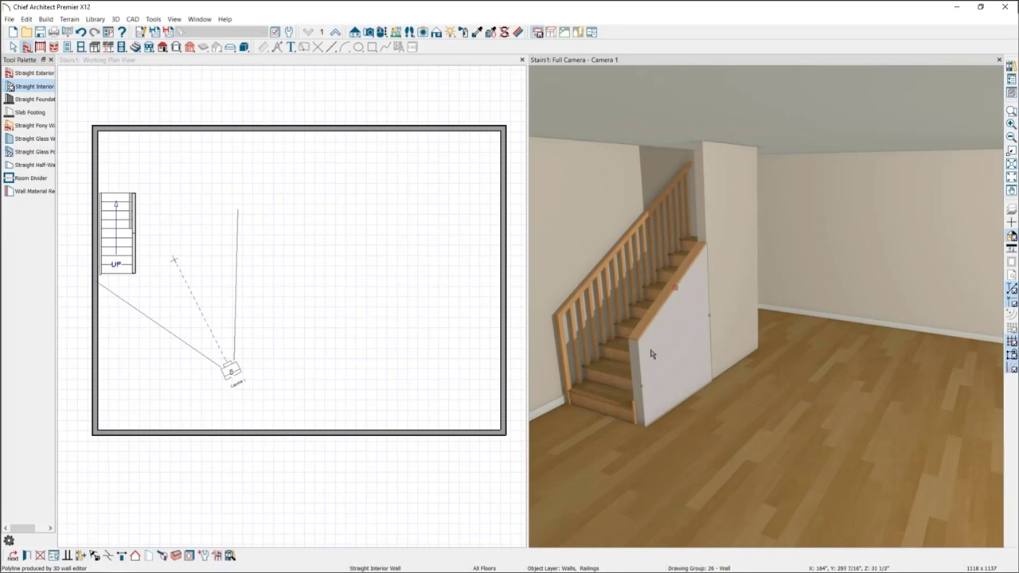
pyautogui.press('Delete')
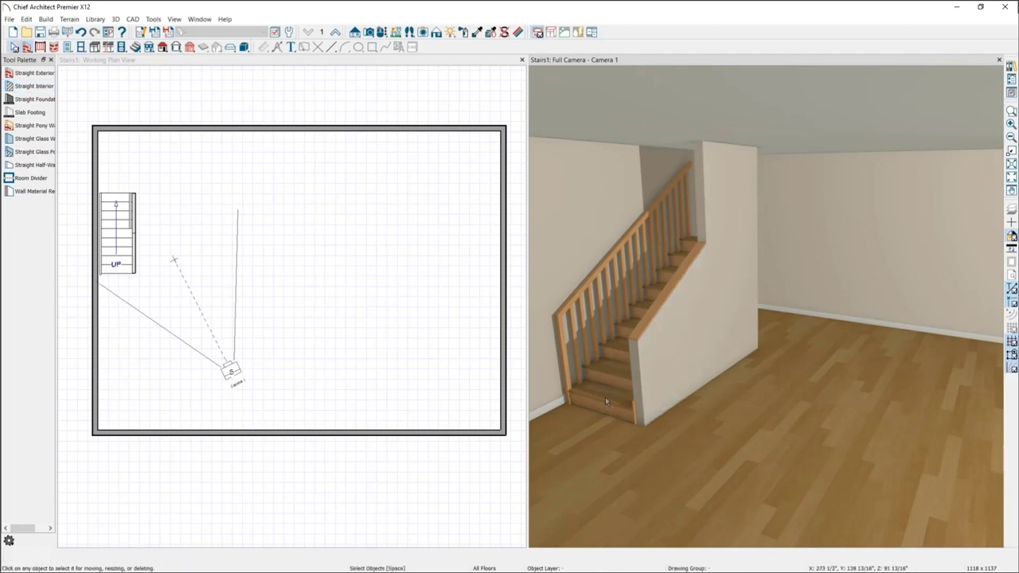
pyautogui.click(605, 396)
pyautogui.doubleClick(605, 400)
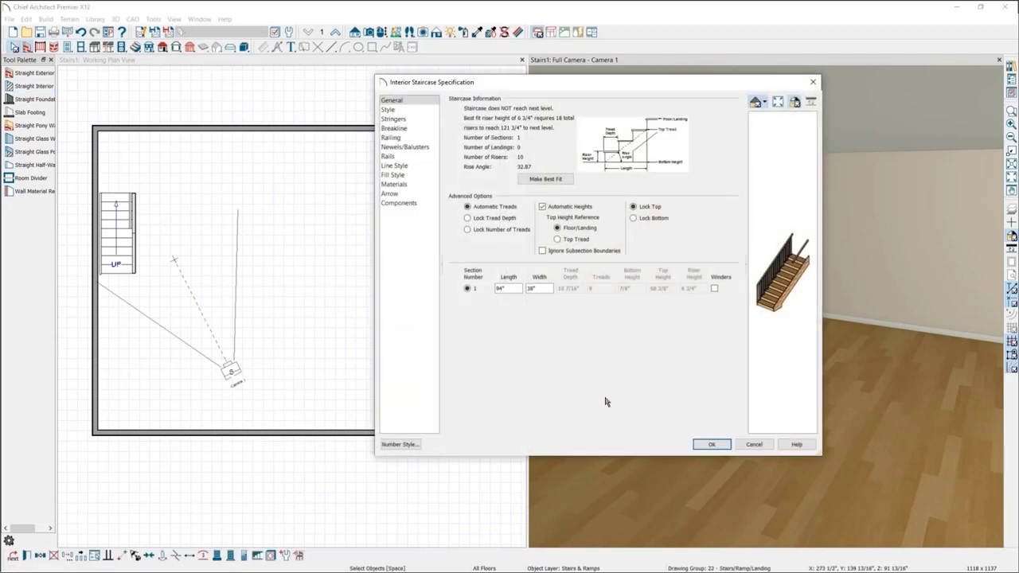
pyautogui.click(813, 82)
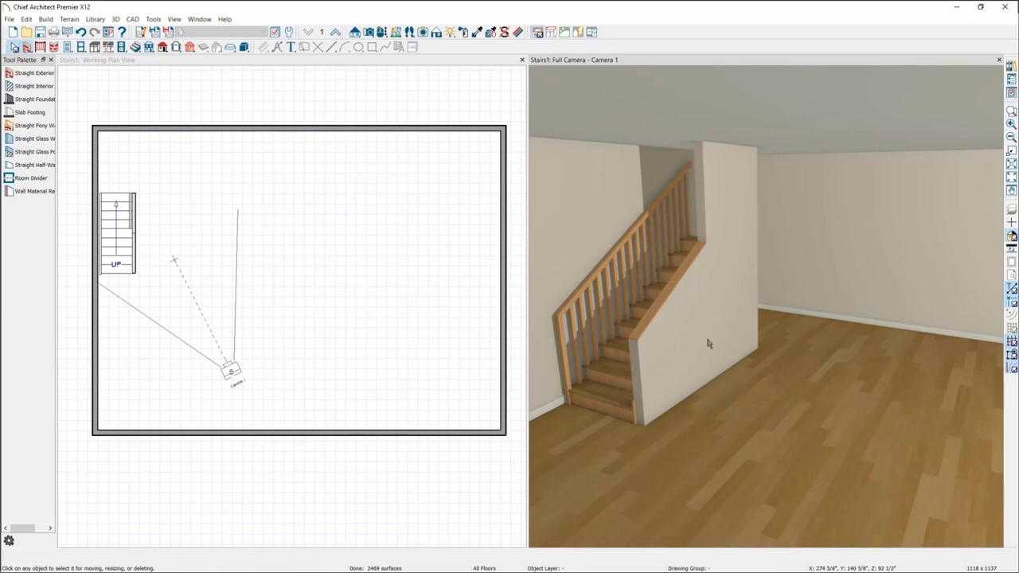
# Step: Examine the walled-in stairs from several angles and review the half-wall's general railing specification
pyautogui.moveTo(641, 286); pyautogui.dragTo(748, 273)
pyautogui.moveTo(790, 319); pyautogui.dragTo(802, 294)
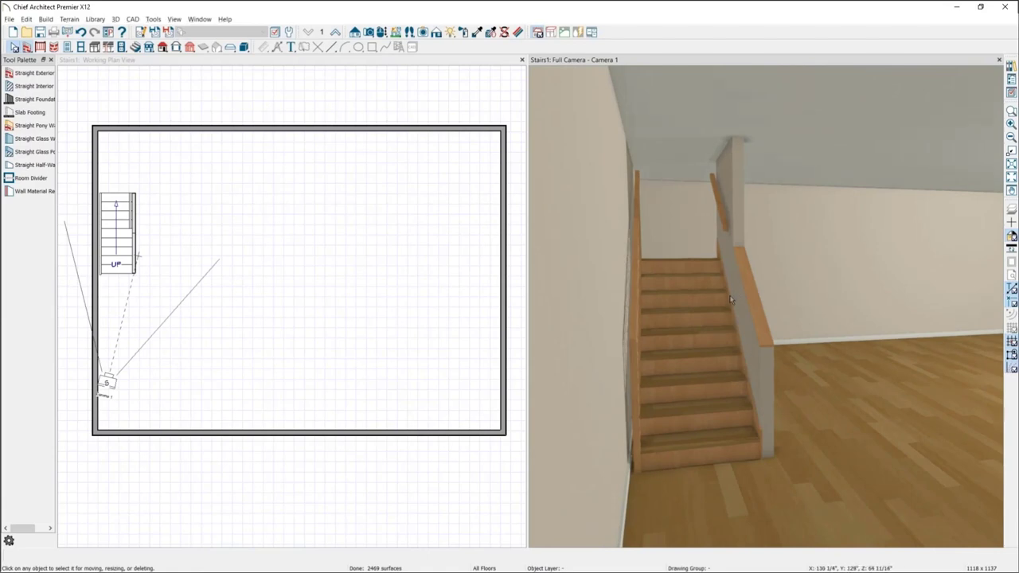
pyautogui.moveTo(780, 296); pyautogui.dragTo(741, 307)
pyautogui.doubleClick(761, 388)
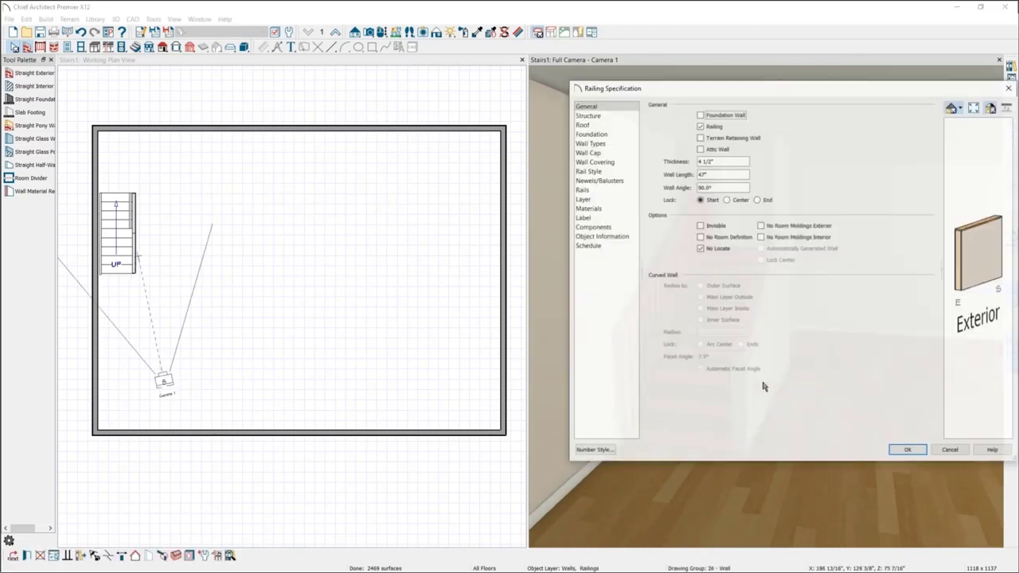
pyautogui.click(909, 451)
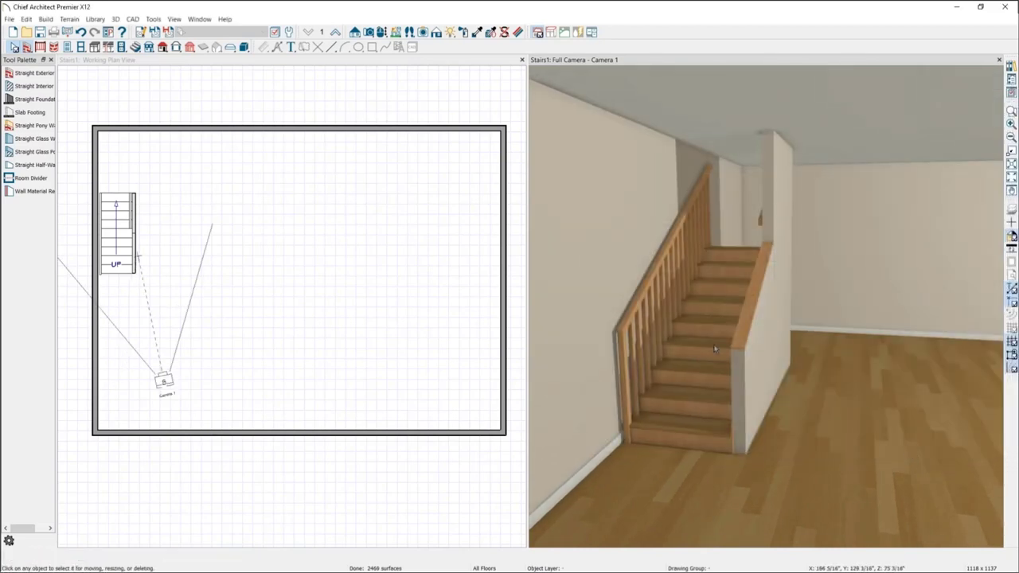
pyautogui.moveTo(790, 321); pyautogui.dragTo(740, 325)
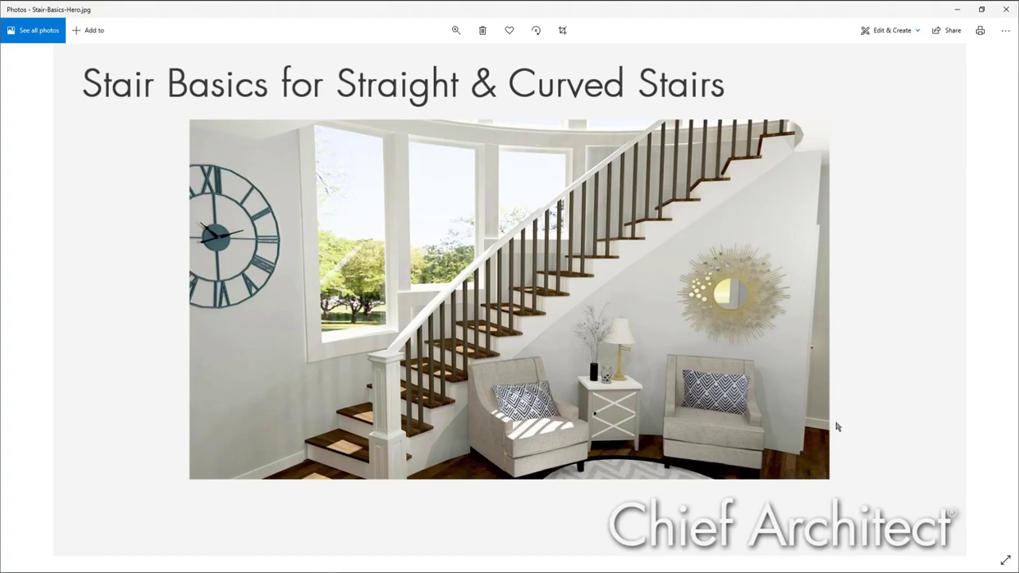
# Step: Return from Photos to Chief Architect and delete the half-wall and interior wall beside the stairs
pyautogui.click(956, 11)
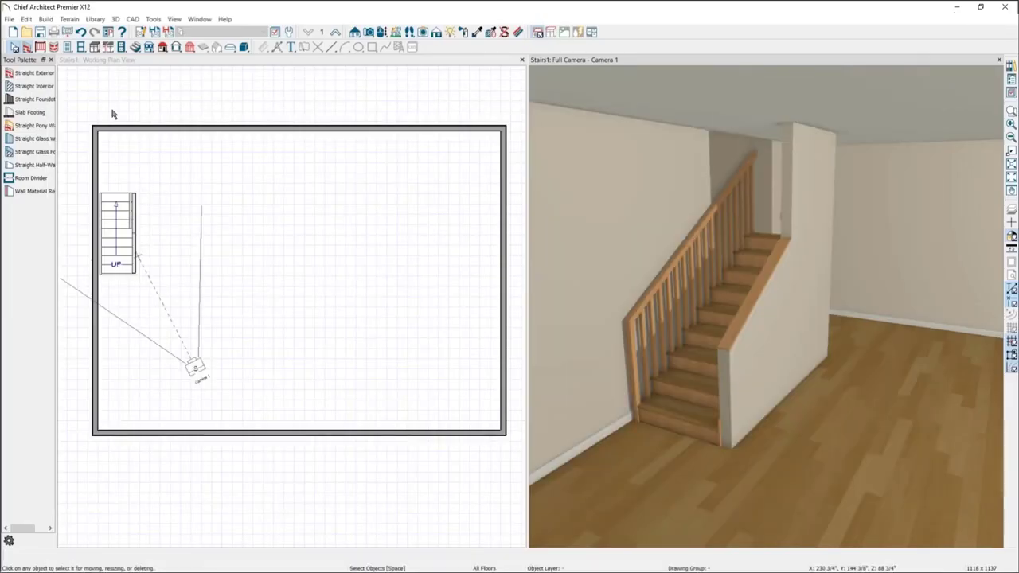
pyautogui.click(135, 47)
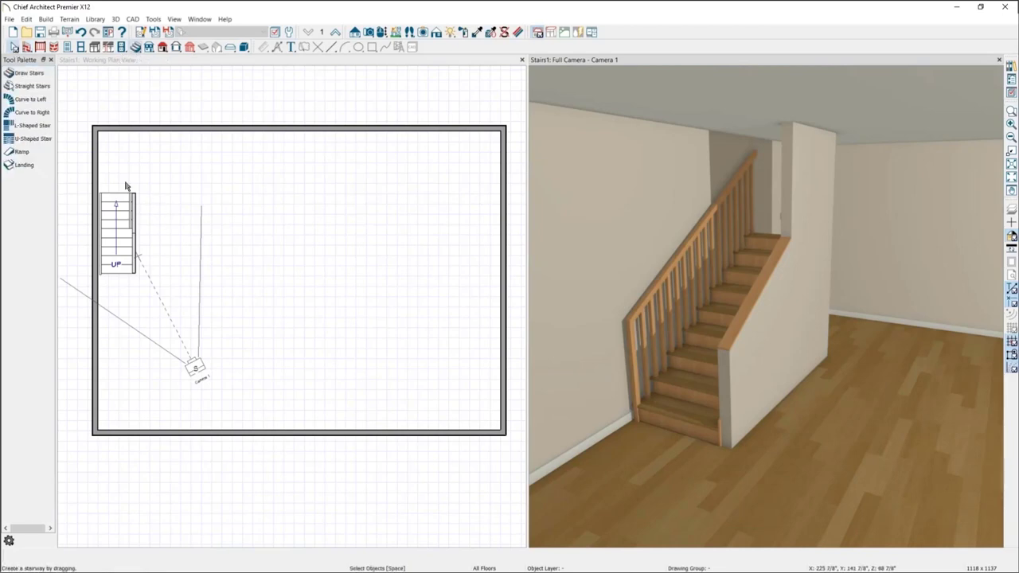
pyautogui.click(134, 213)
pyautogui.press('Delete')
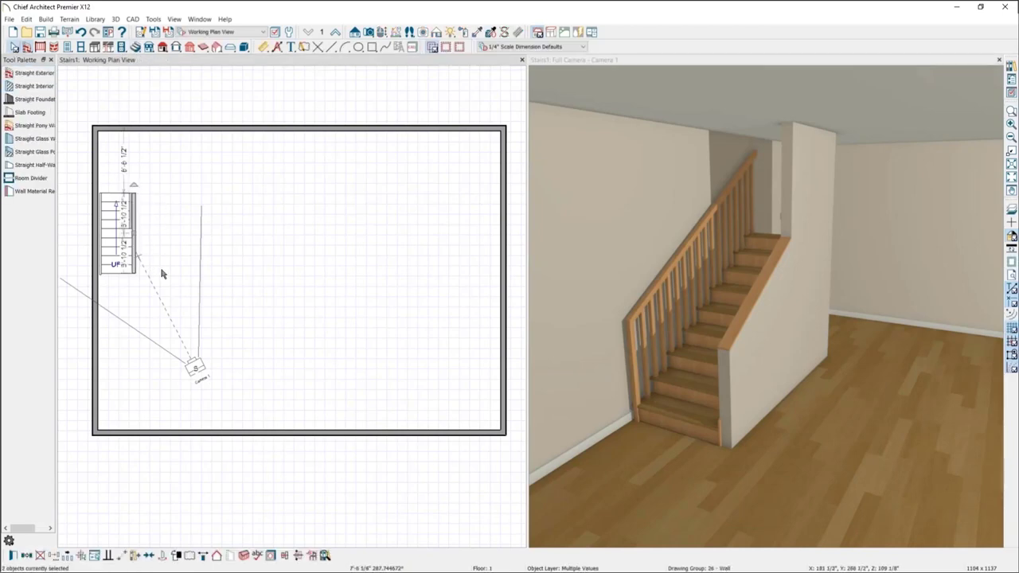
# Step: Reshape the straight stairs into a longer flight that curves to the right toward the upper exterior wall
pyautogui.click(116, 231)
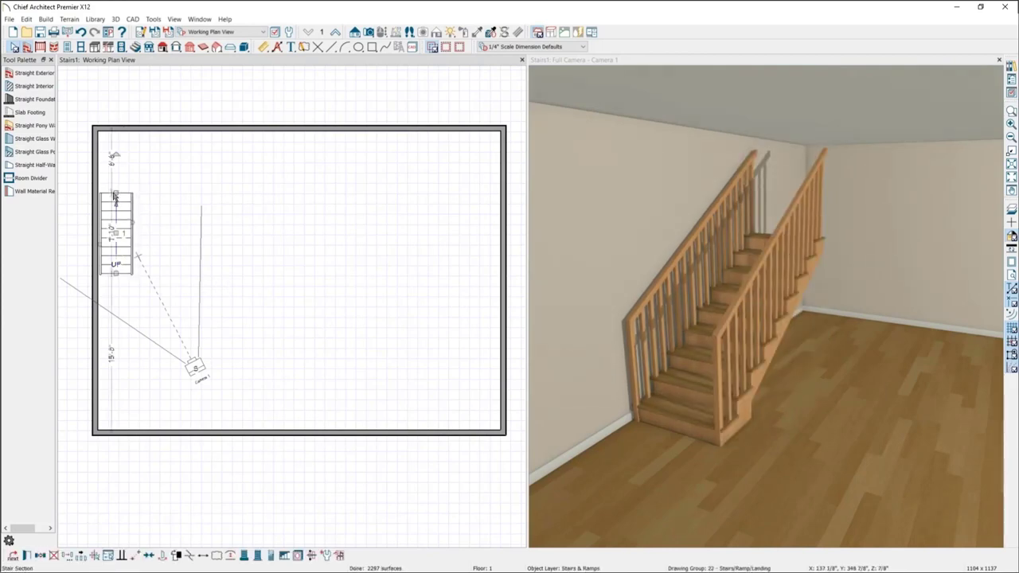
pyautogui.moveTo(117, 194); pyautogui.dragTo(161, 152)
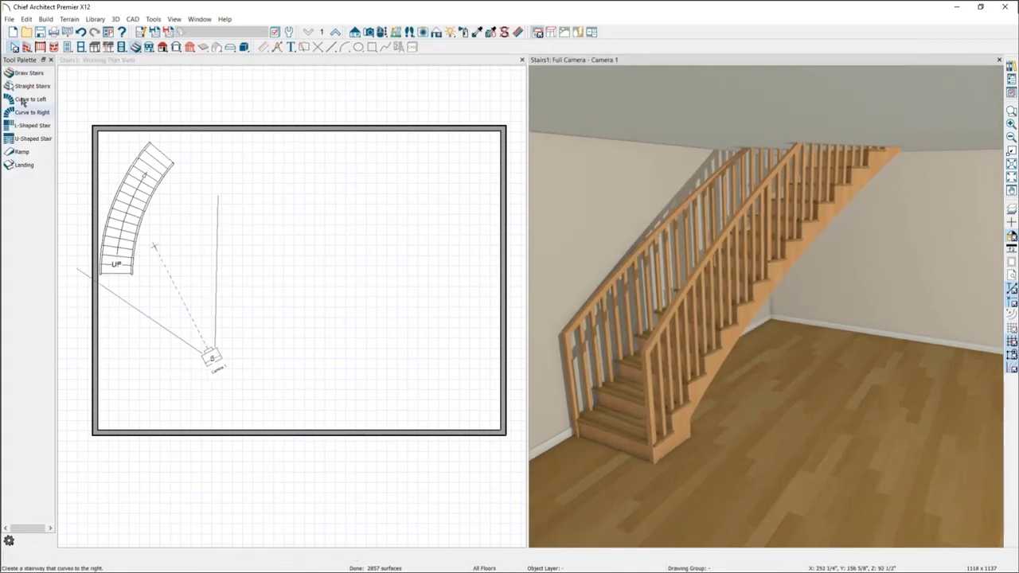
# Step: Draw a straight interior wall about 11.5 feet long between the upper and lower corners of the curved stairs' inner side
pyautogui.click(26, 46)
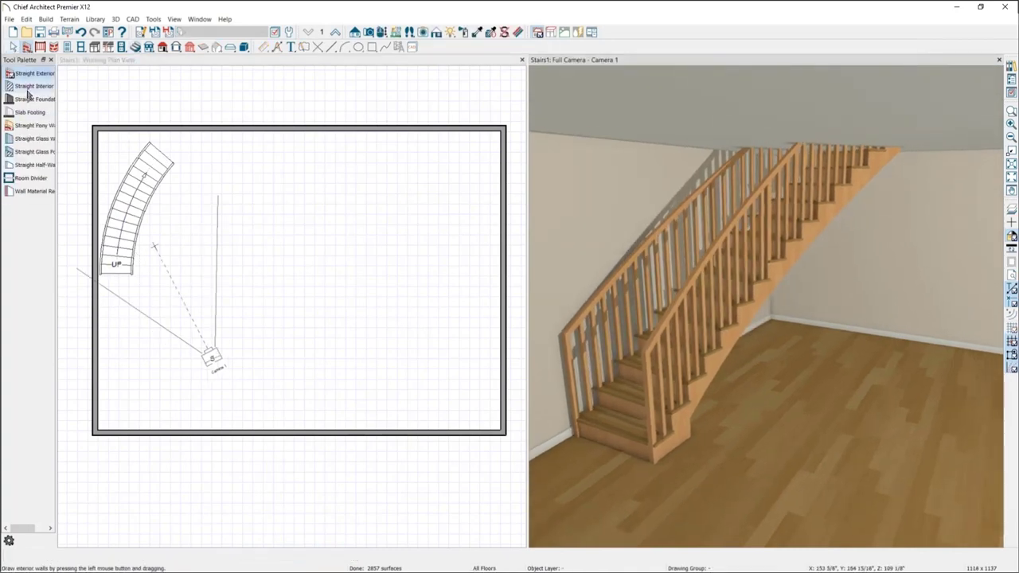
pyautogui.click(28, 86)
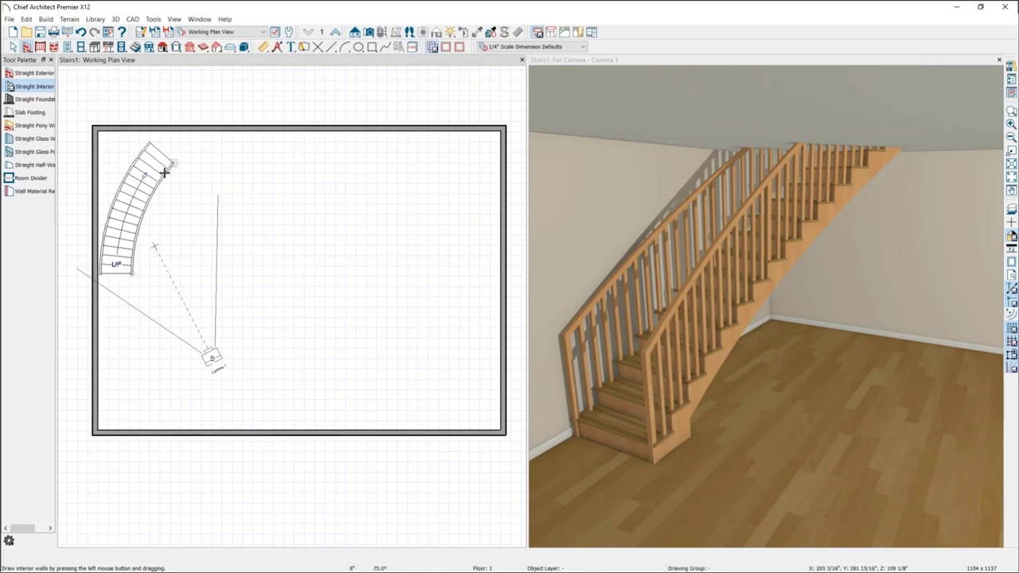
pyautogui.moveTo(171, 163)
pyautogui.mouseDown()
pyautogui.moveTo(148, 193)
pyautogui.moveTo(129, 275)
pyautogui.moveTo(137, 269)
pyautogui.mouseUp()
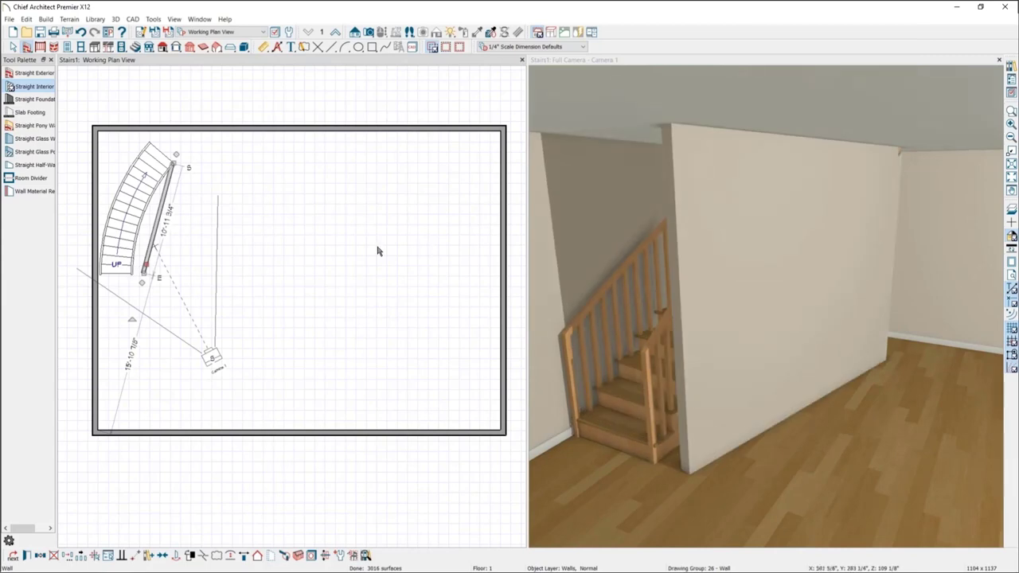
pyautogui.moveTo(283, 560)
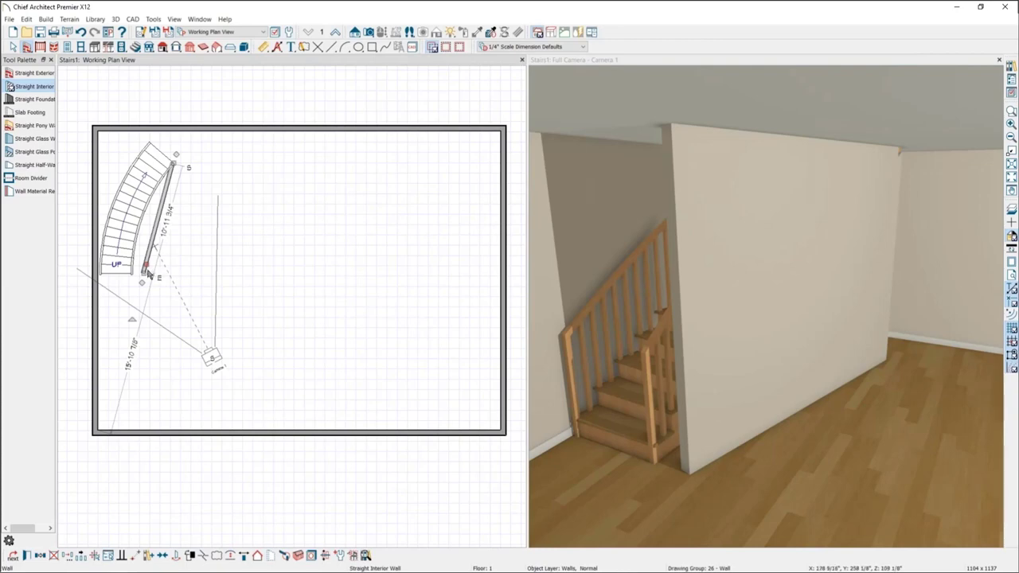
pyautogui.moveTo(146, 274); pyautogui.dragTo(132, 273)
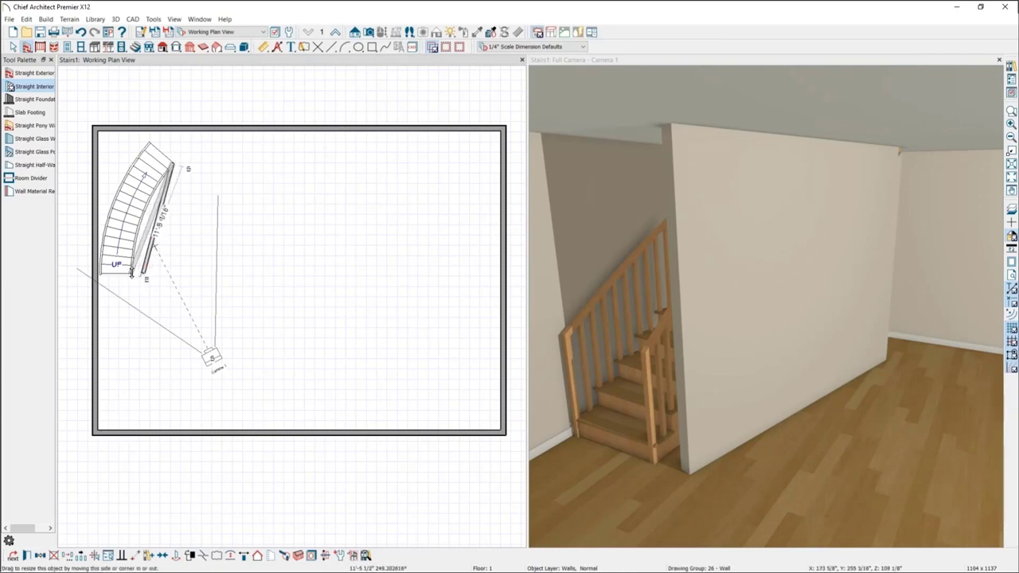
# Step: Change the new interior wall to a curved wall following the stairs' inner edge, and pull its lower end back slightly along the stairs
pyautogui.click(230, 554)
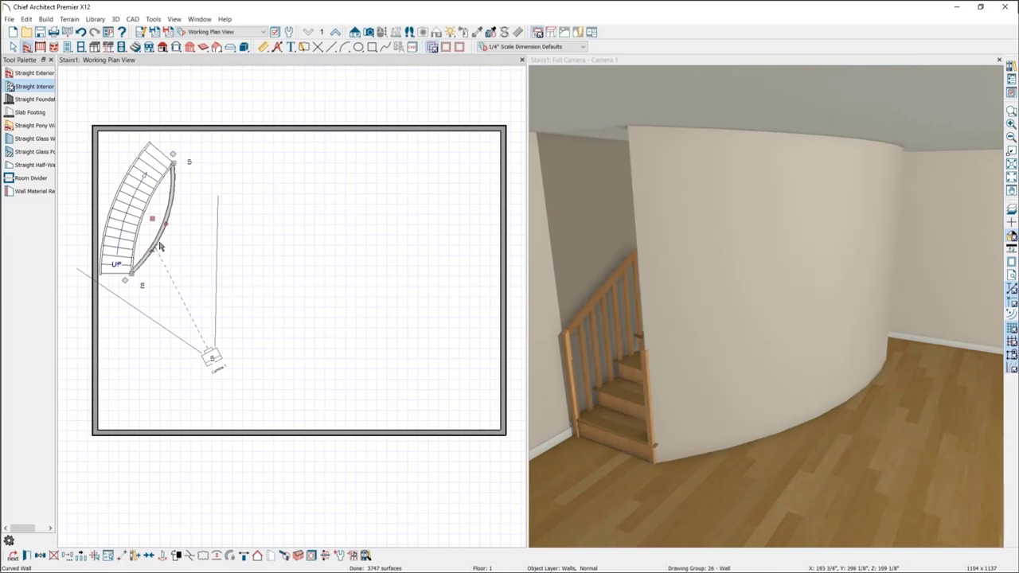
pyautogui.moveTo(159, 247); pyautogui.dragTo(152, 218)
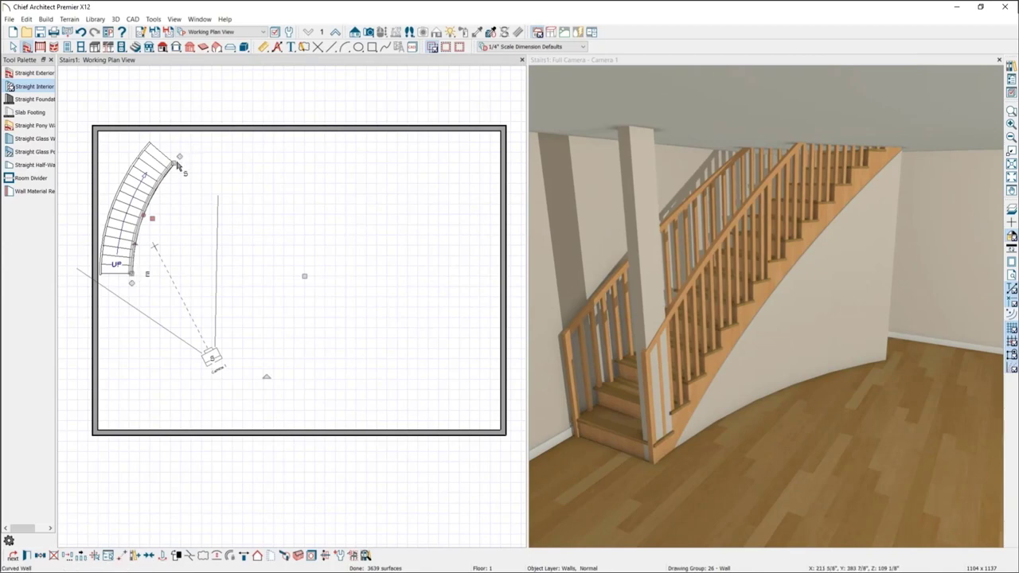
pyautogui.click(130, 262)
pyautogui.moveTo(130, 261); pyautogui.dragTo(128, 260)
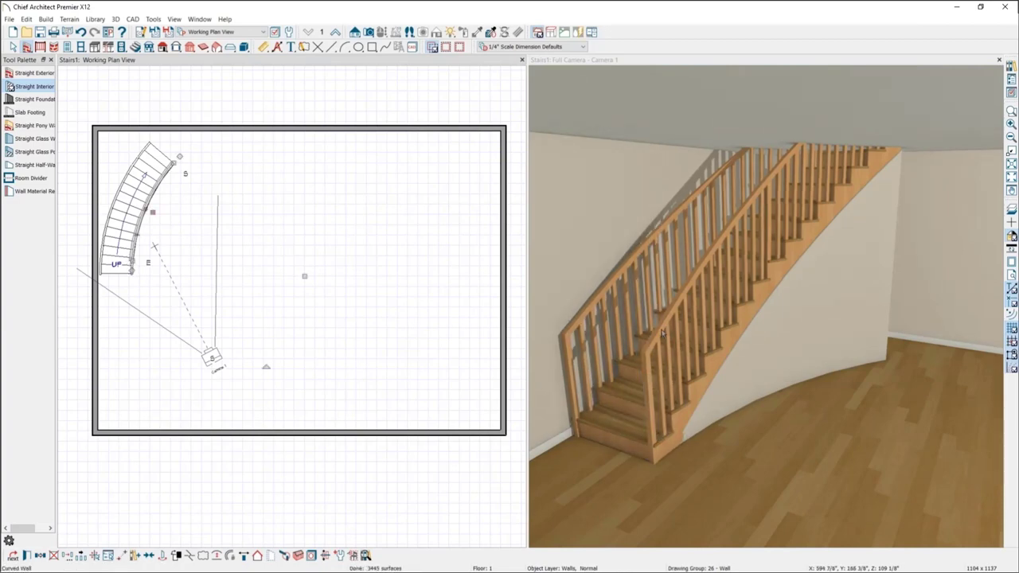
pyautogui.press('Escape')
# Step: Select the curved stairs and curved wall in plan to check how the wall follows the stairs' inner edge
pyautogui.click(165, 215)
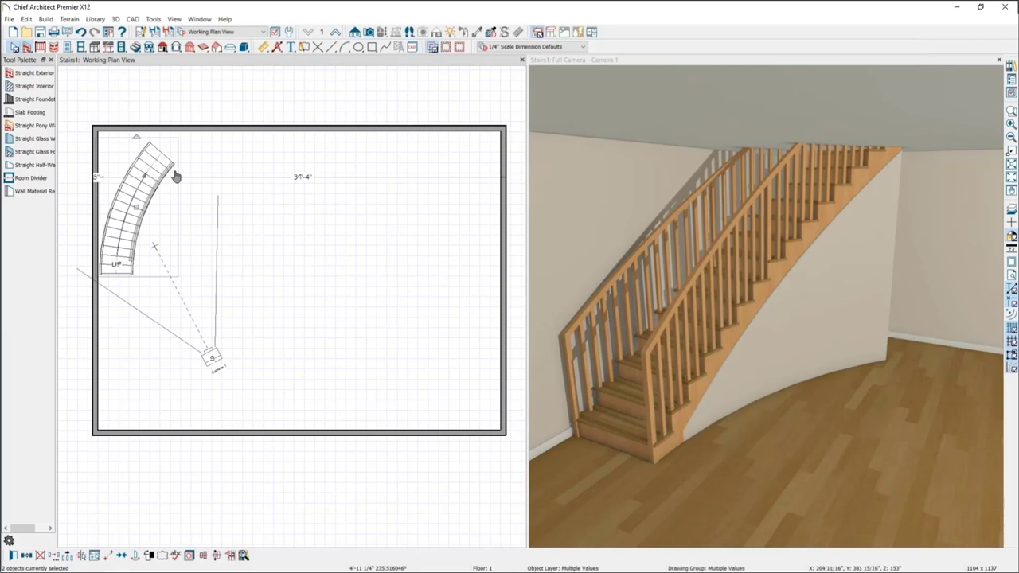
pyautogui.click(151, 201)
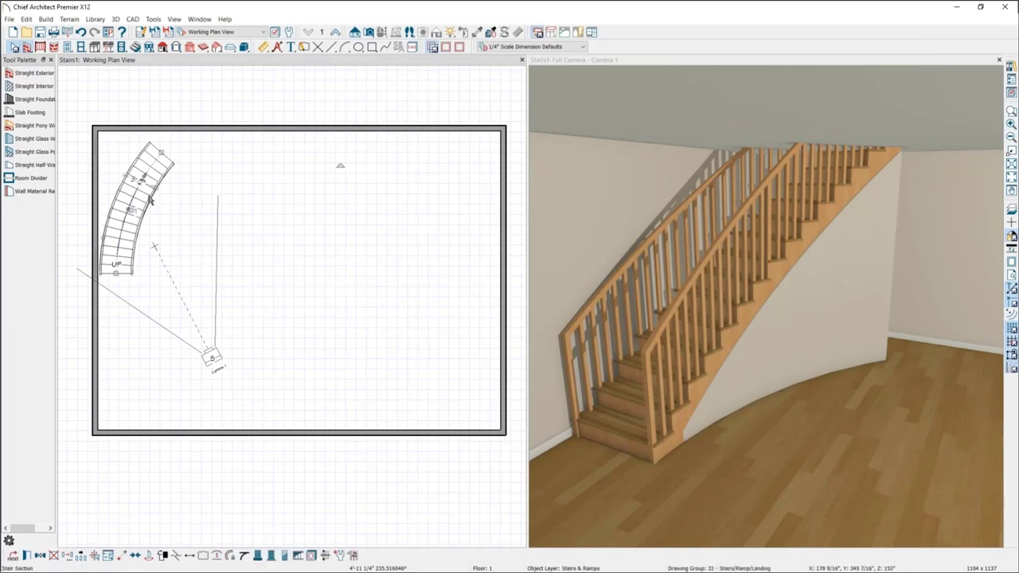
pyautogui.click(167, 177)
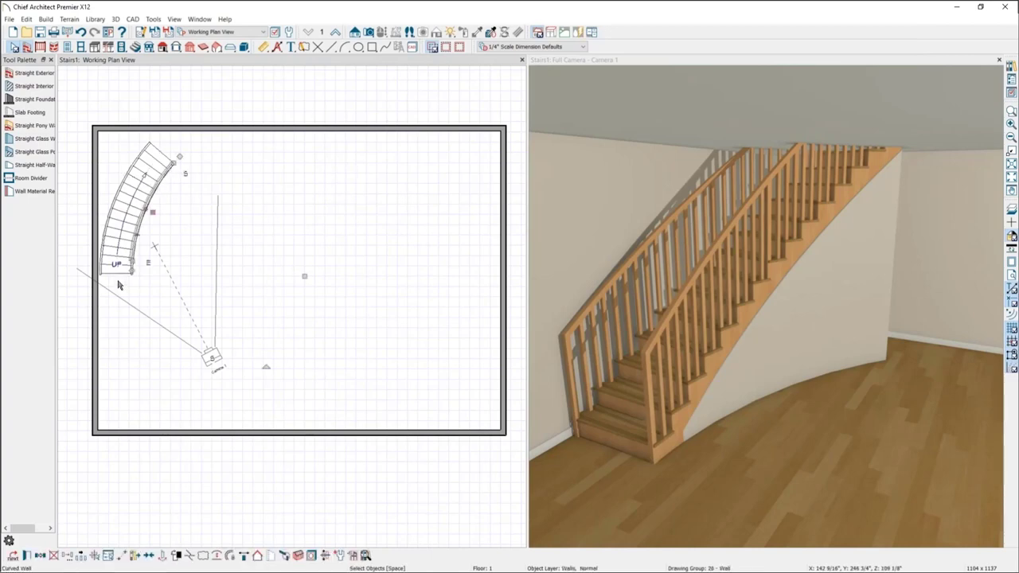
# Step: Reverse the direction of the curved stairs so that they start climbing from their upper end in plan
pyautogui.click(119, 220)
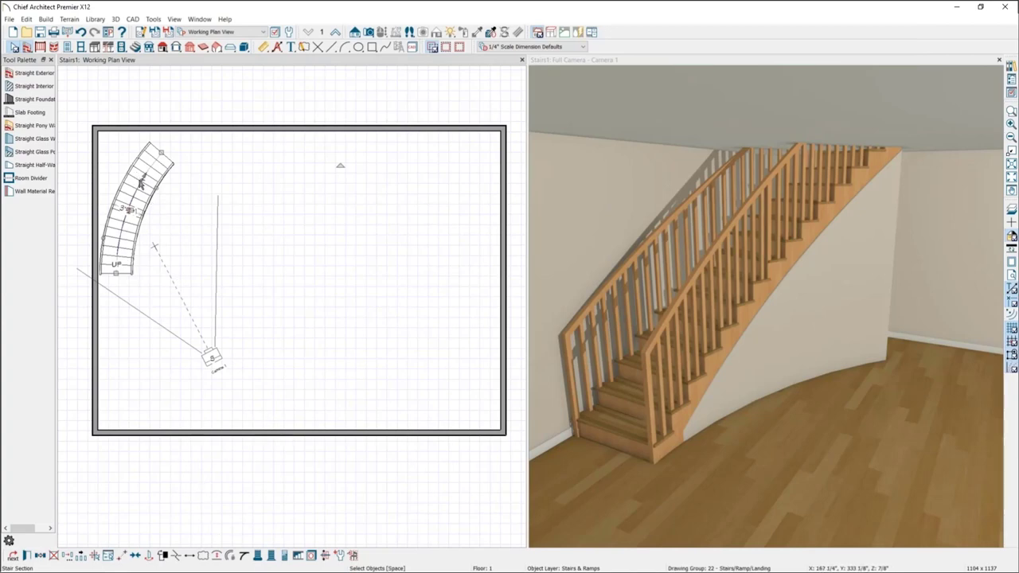
pyautogui.click(136, 47)
pyautogui.click(40, 85)
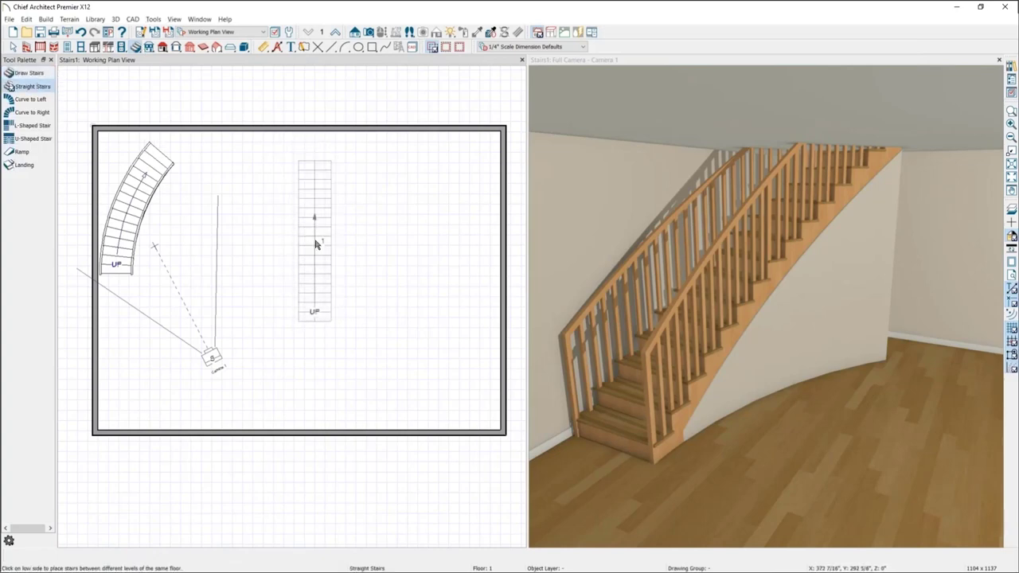
pyautogui.press('space')
pyautogui.click(139, 197)
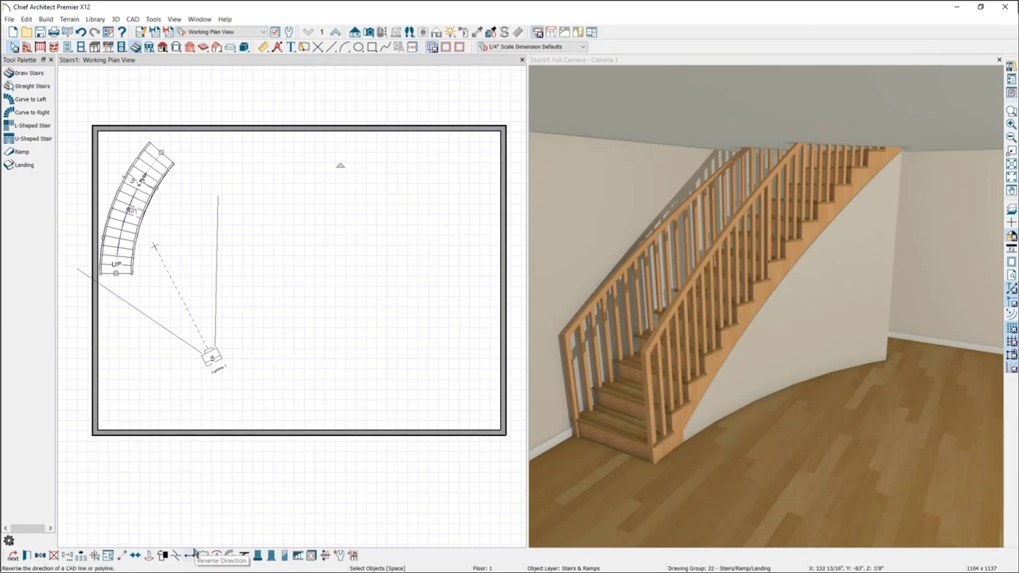
pyautogui.click(194, 552)
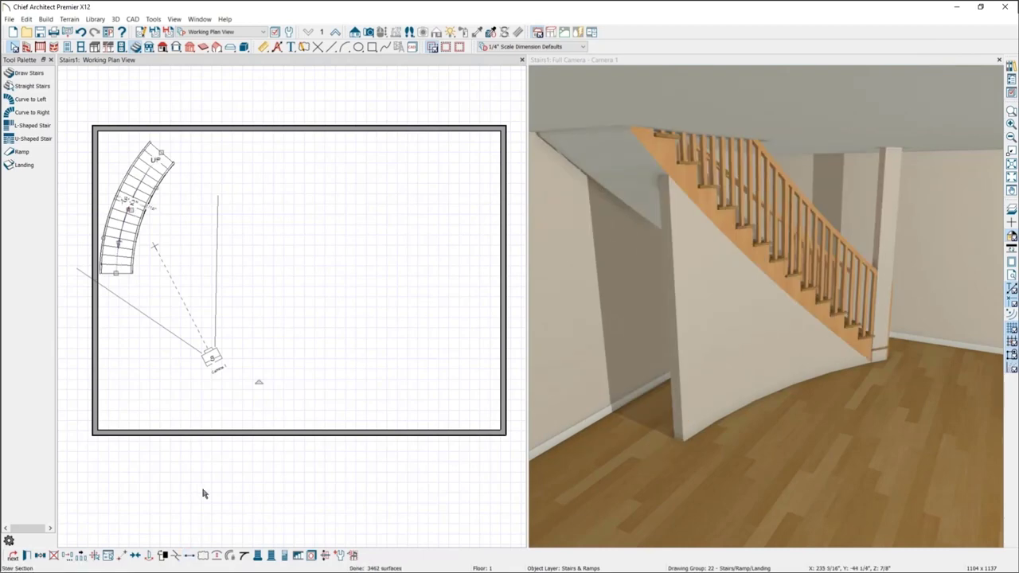
# Step: Pull the curved wall's upper end back slightly, and run a short straight wall from its lower end to the adjacent exterior wall
pyautogui.click(171, 166)
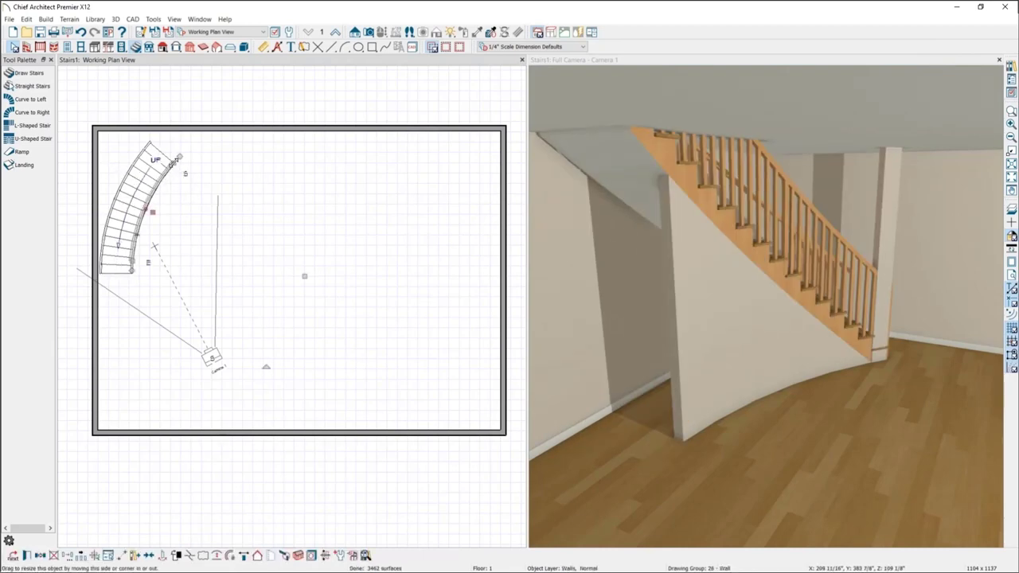
pyautogui.moveTo(172, 163); pyautogui.dragTo(164, 174)
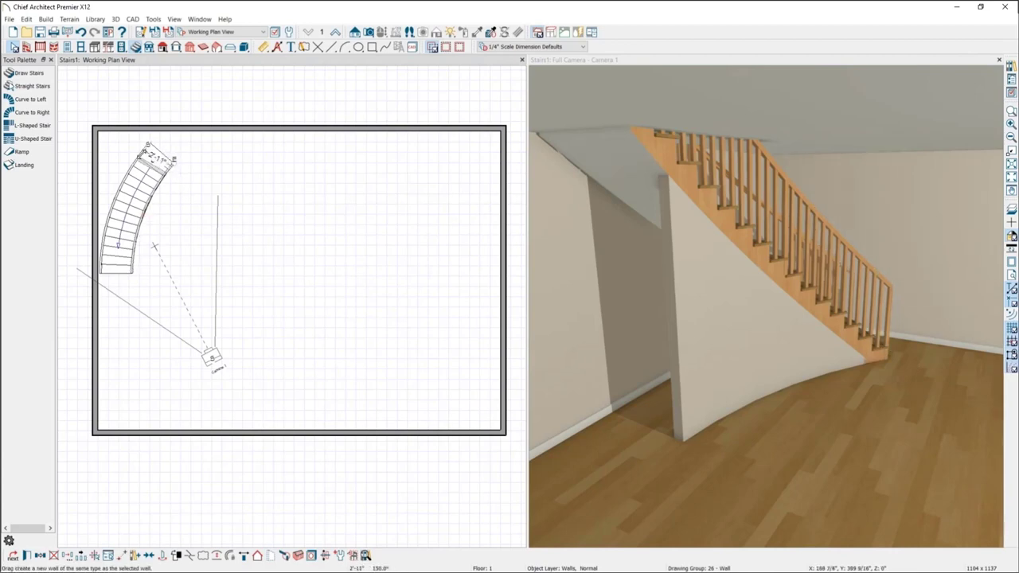
pyautogui.click(117, 268)
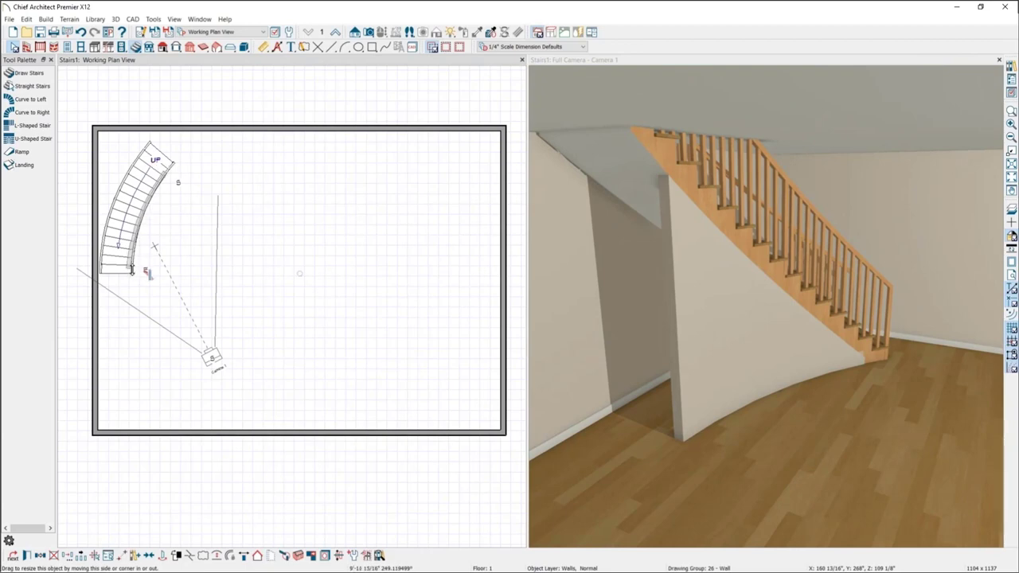
pyautogui.moveTo(132, 269); pyautogui.dragTo(94, 274)
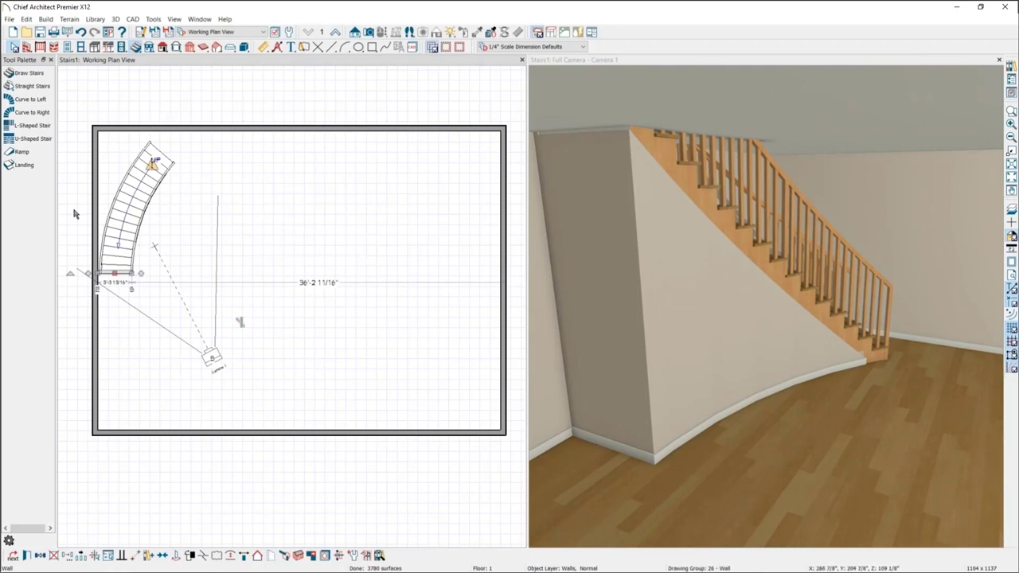
pyautogui.press('Escape')
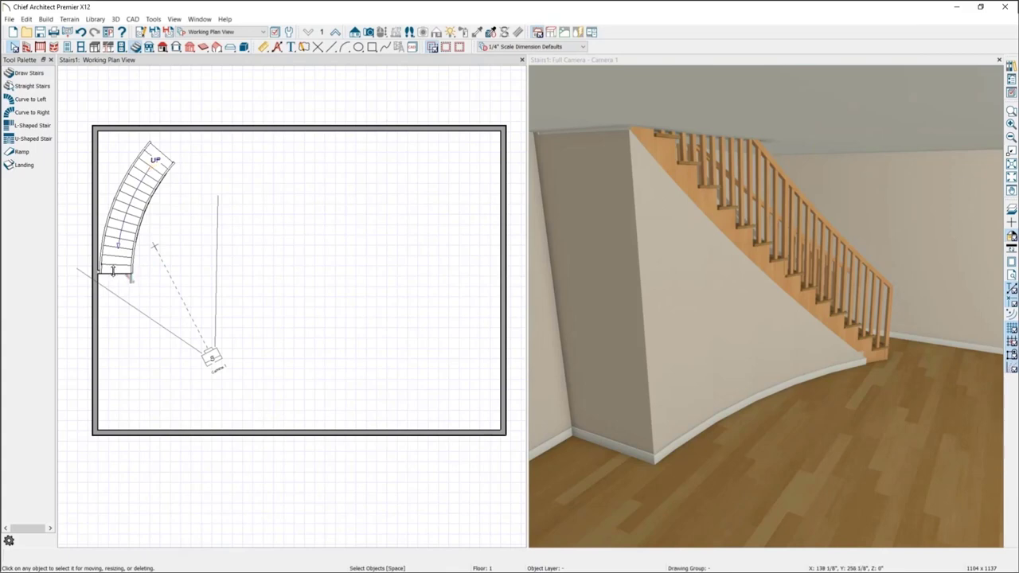
# Step: Extend the upper end of the curved wall until it meets the upper exterior wall, enclosing the area under the stairs
pyautogui.click(113, 274)
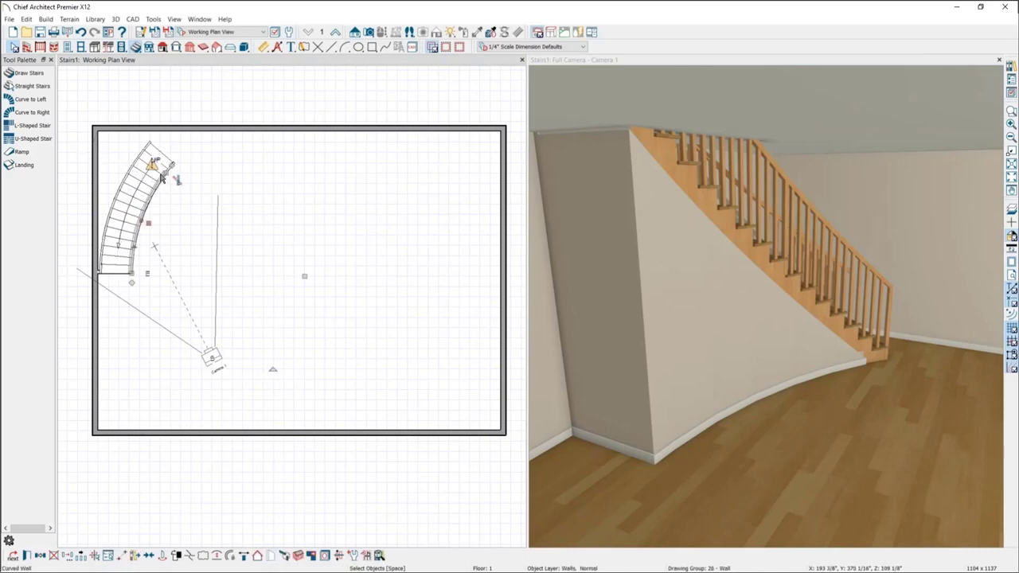
pyautogui.click(159, 175)
pyautogui.moveTo(163, 177); pyautogui.dragTo(211, 131)
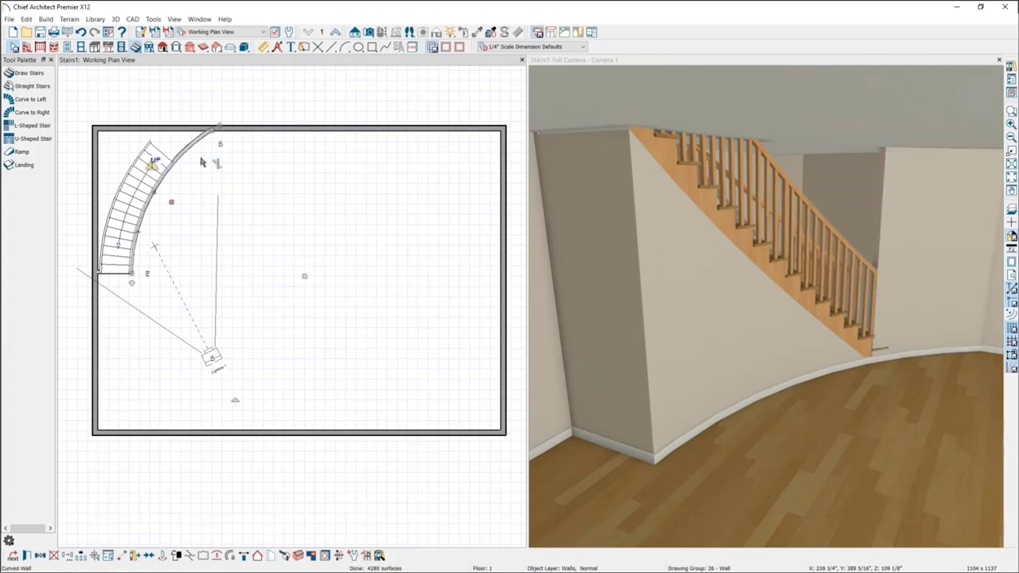
# Step: Check the room specification of the enclosed area under the curved stairs, and close it without changes
pyautogui.click(116, 151)
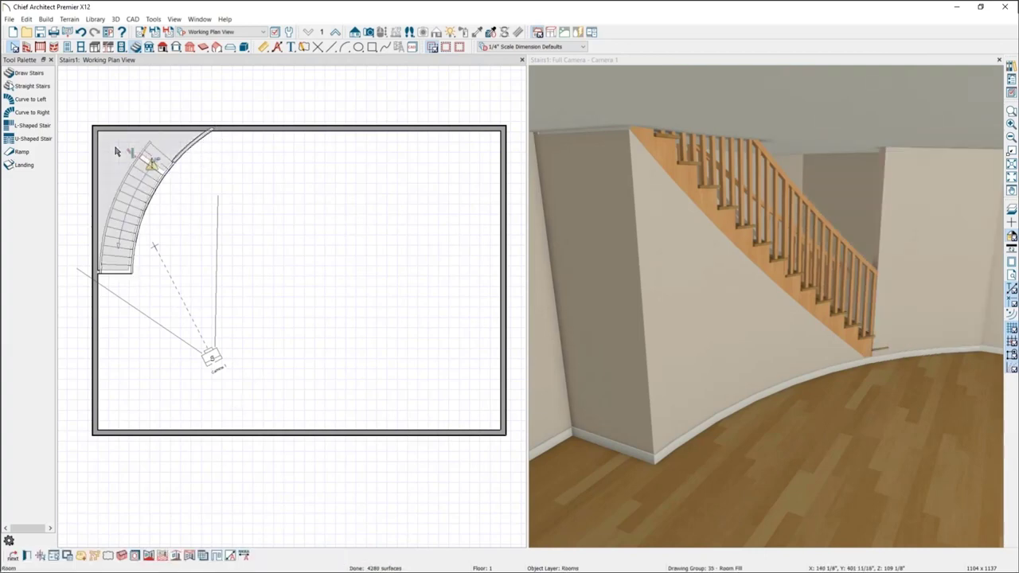
pyautogui.doubleClick(116, 151)
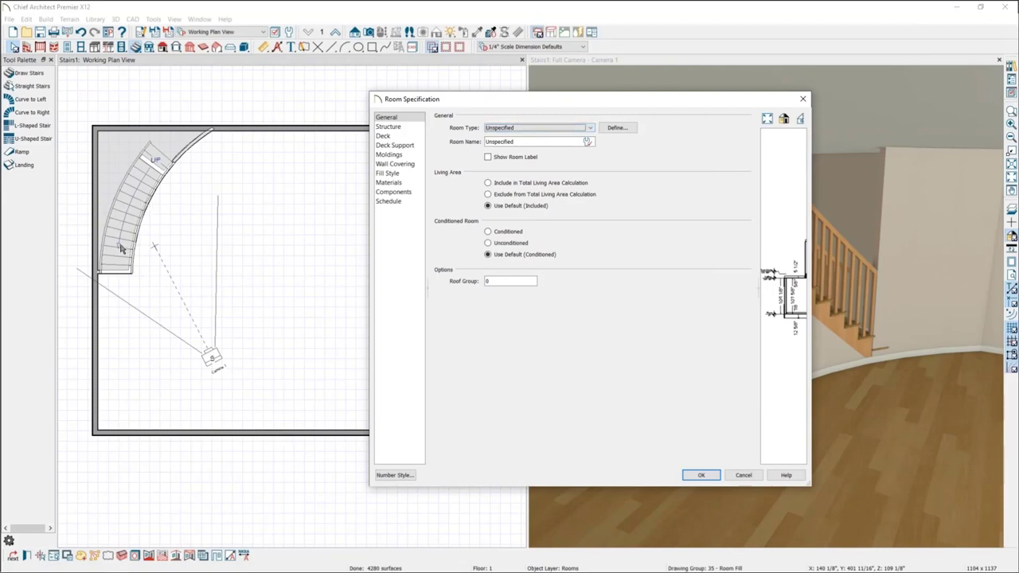
pyautogui.click(803, 100)
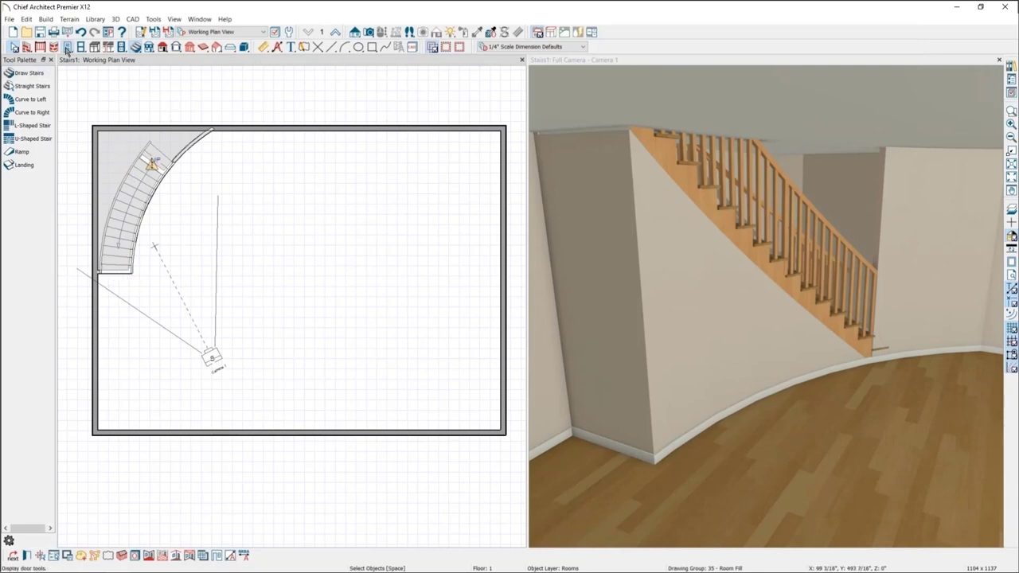
# Step: Place a hinged door in the short straight wall at the lower end of the curved stairs
pyautogui.hotkey('shift', 'e')
pyautogui.click(105, 278)
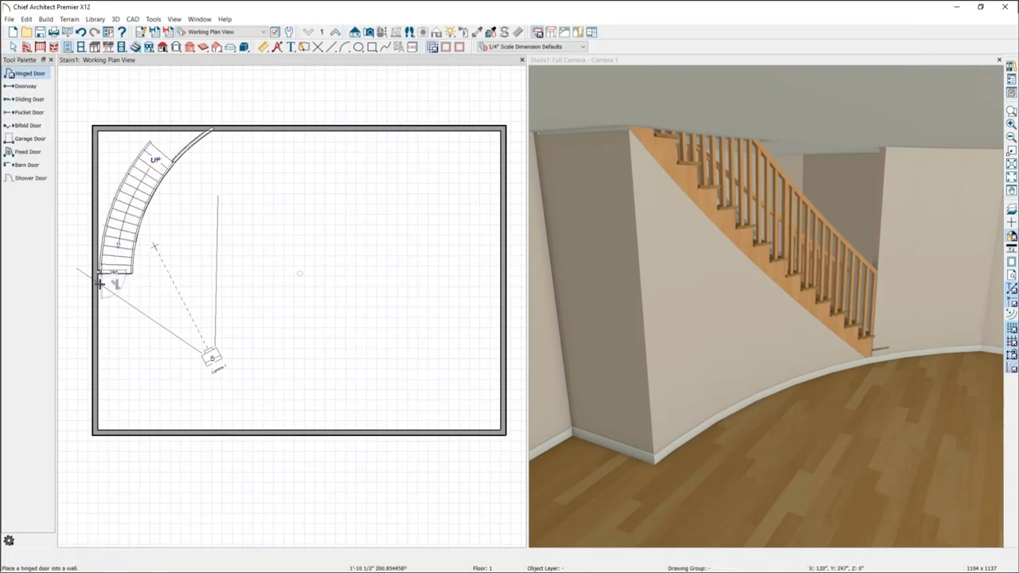
pyautogui.click(113, 271)
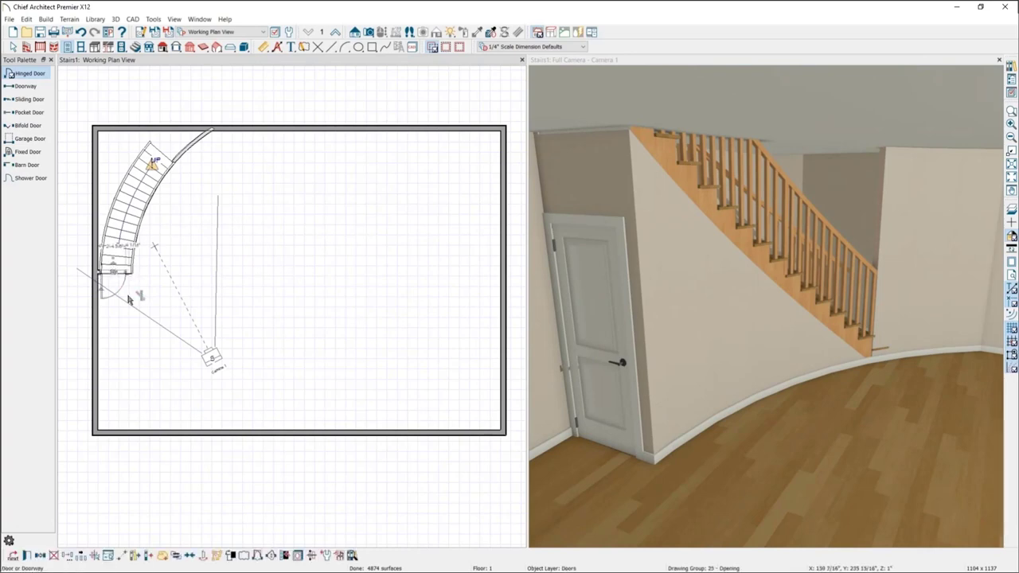
pyautogui.press('space')
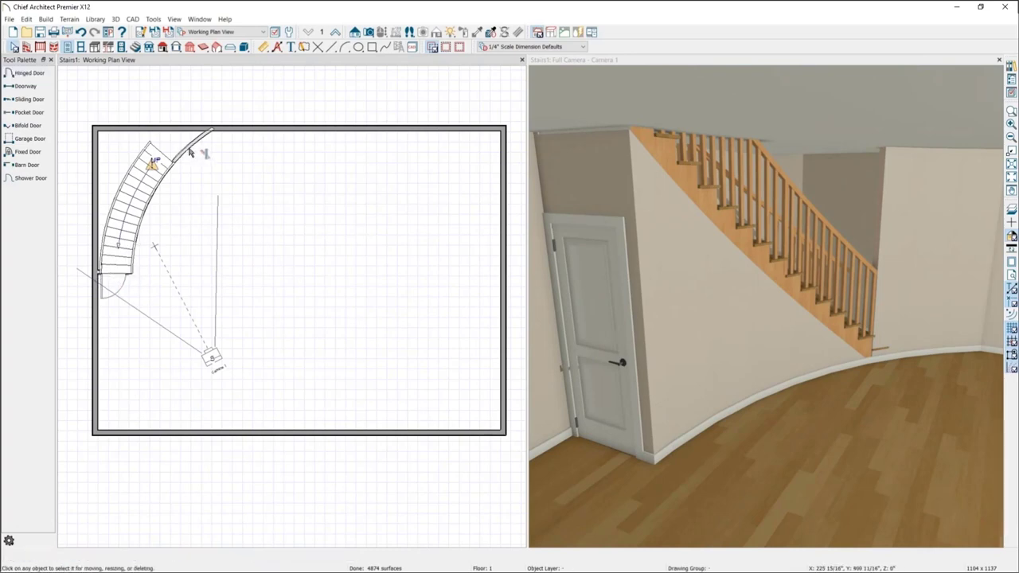
# Step: Delete the curved wall under the stairs and the hinged door in the short straight wall
pyautogui.click(169, 160)
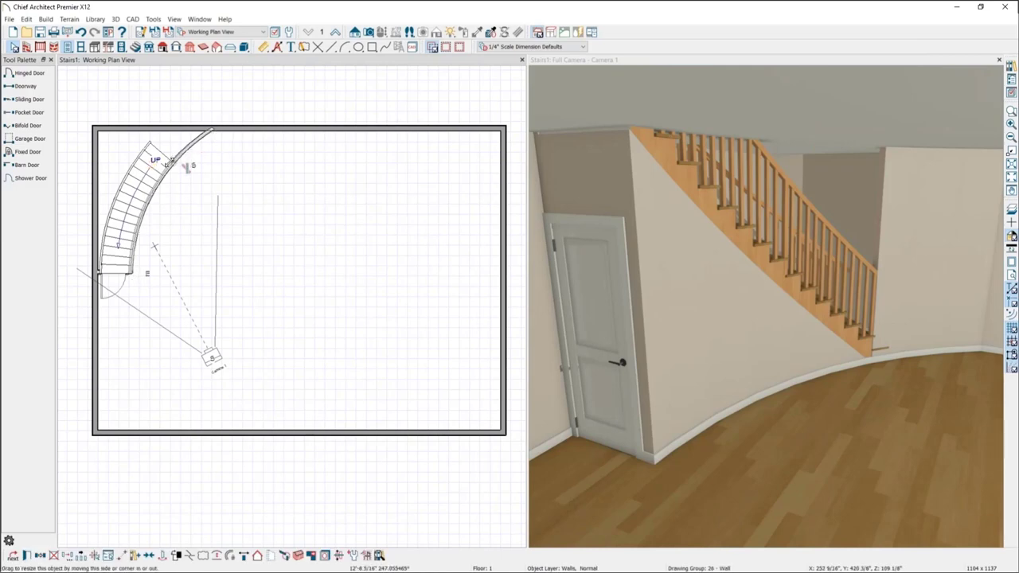
pyautogui.moveTo(169, 159); pyautogui.dragTo(169, 159)
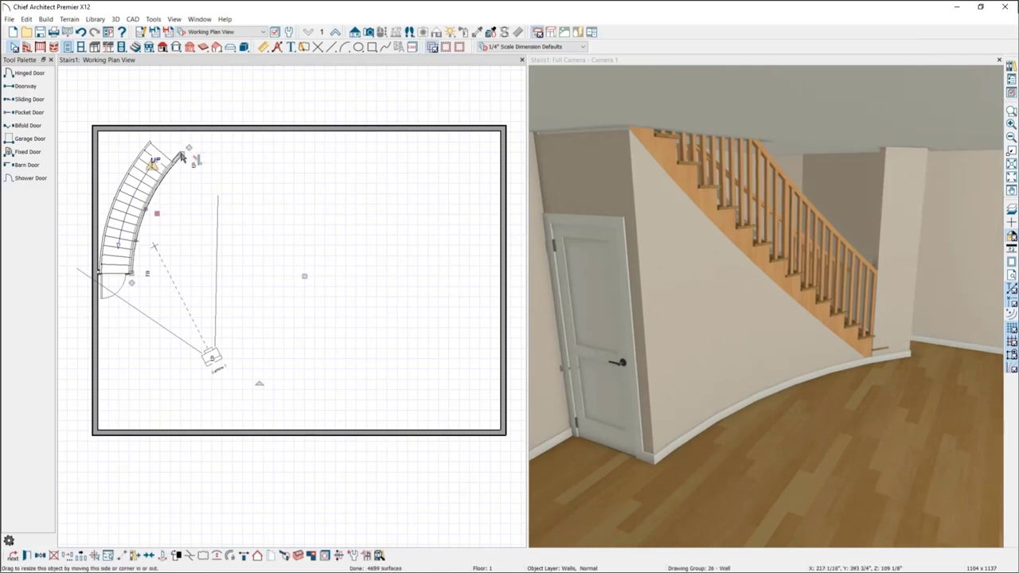
pyautogui.press('Delete')
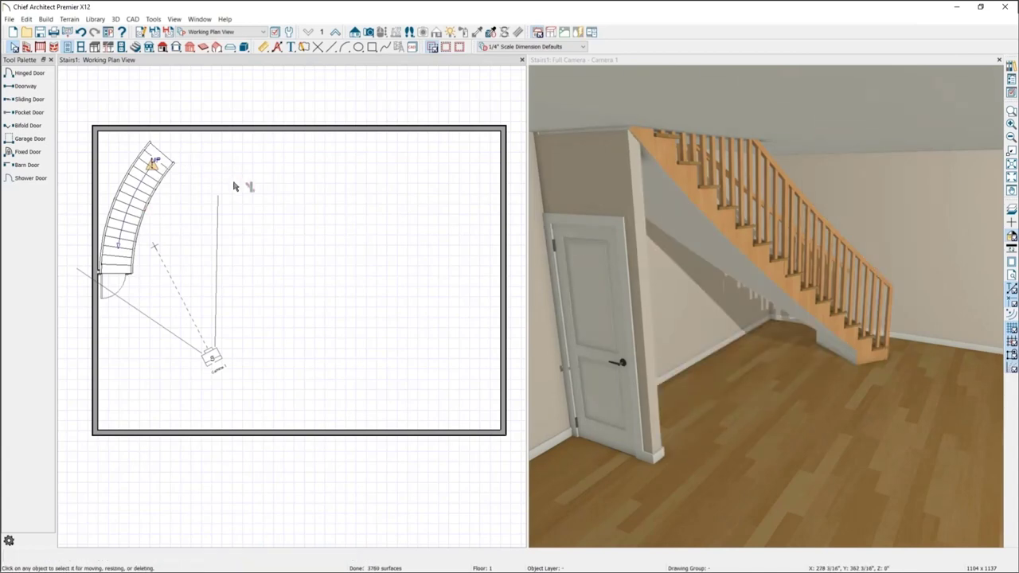
pyautogui.click(114, 272)
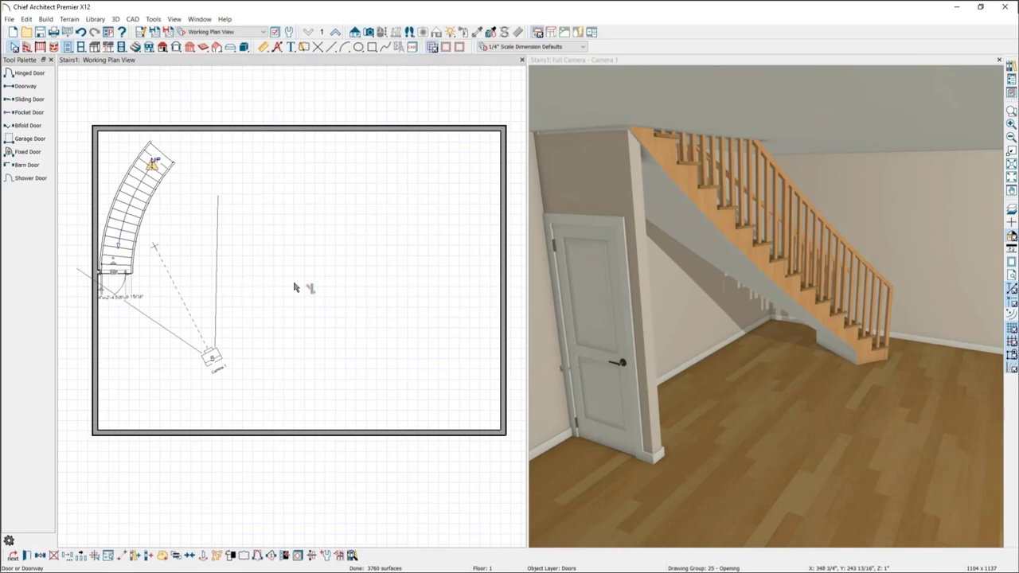
pyautogui.press('Delete')
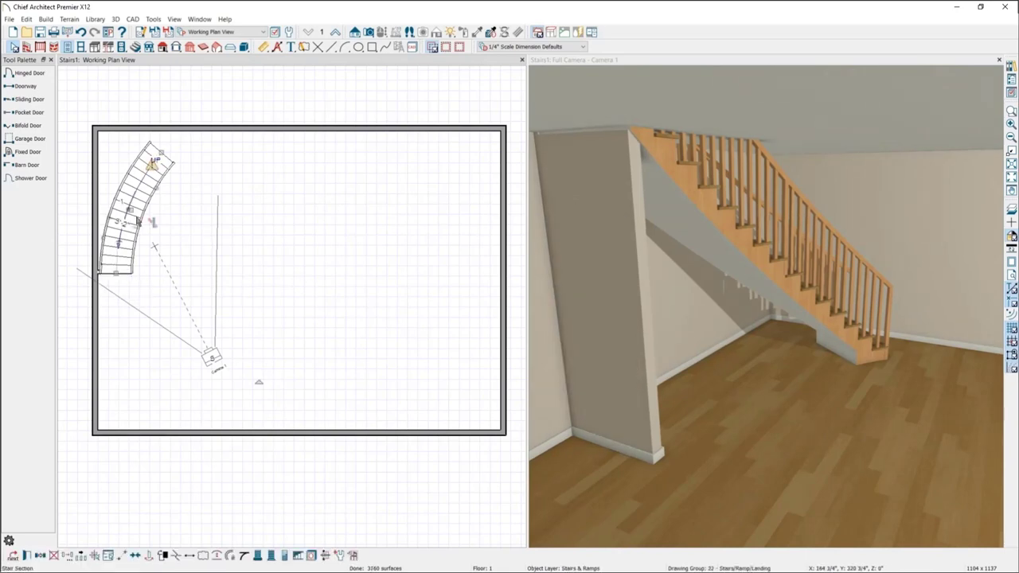
# Step: Review the curved stairs' general specification and view them from another angle in the preview
pyautogui.doubleClick(152, 162)
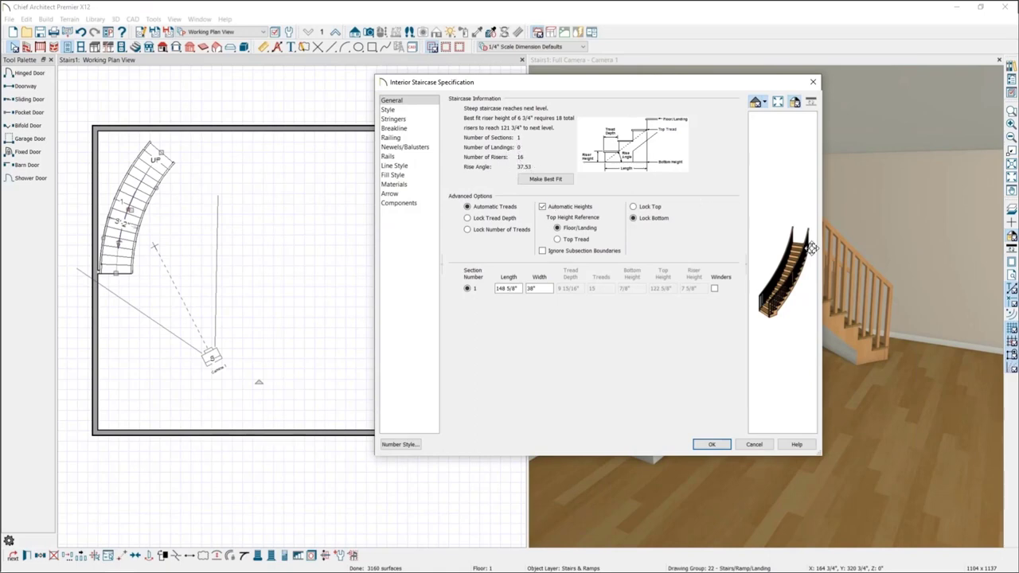
pyautogui.moveTo(811, 249); pyautogui.dragTo(674, 246)
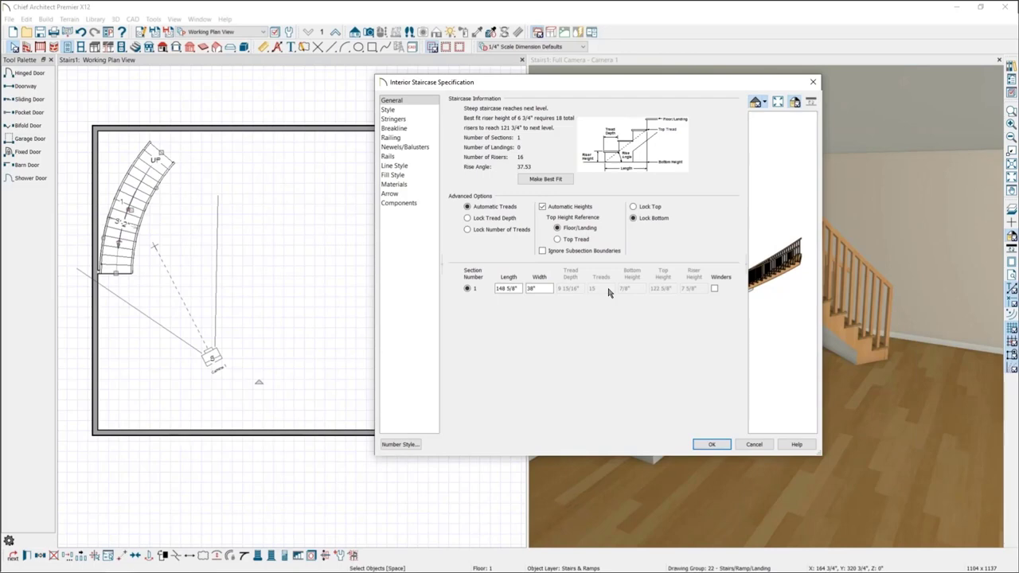
pyautogui.press('Return')
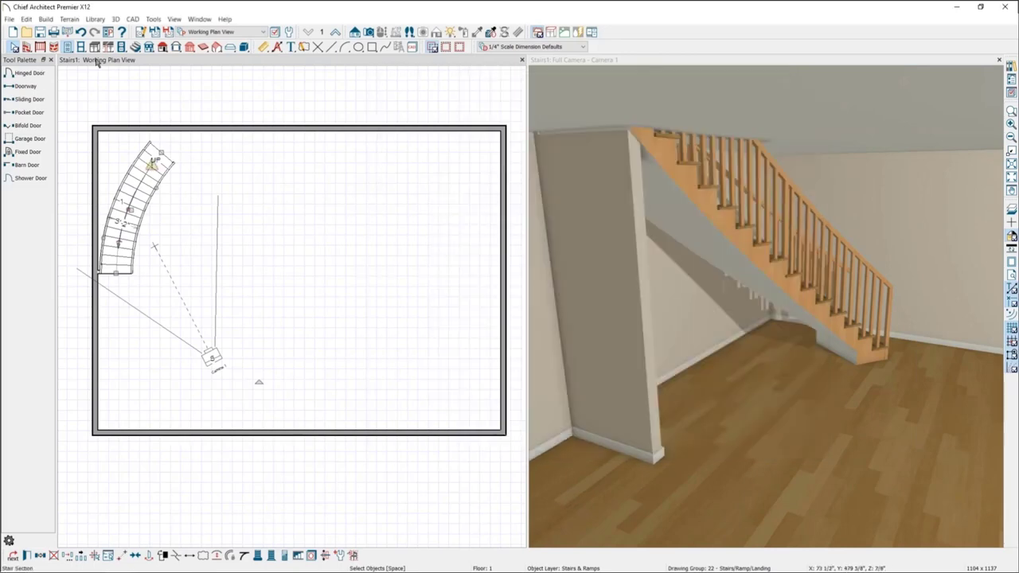
# Step: Place a straight staircase in the middle of the room and open its specification
pyautogui.click(136, 47)
pyautogui.click(310, 279)
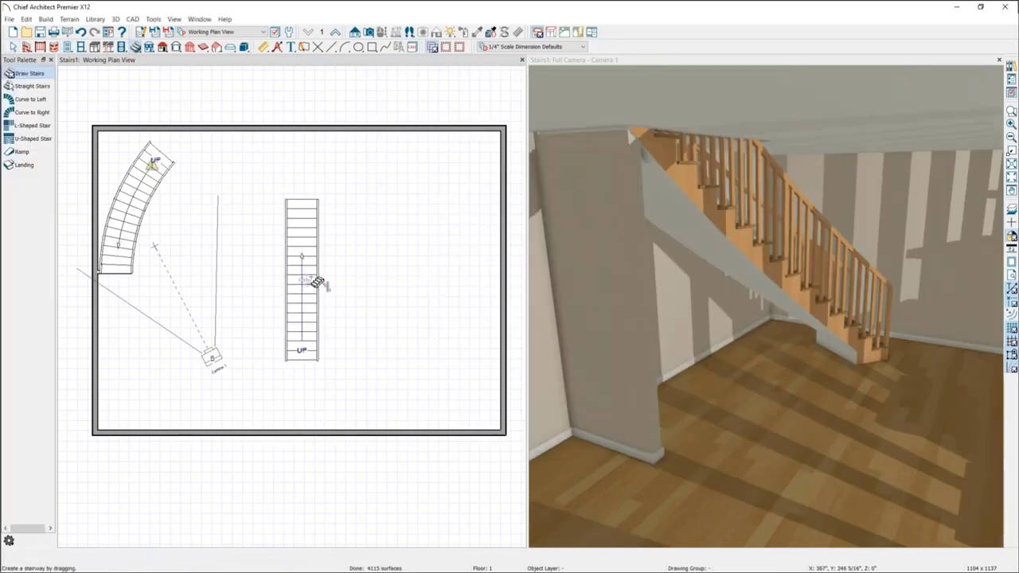
pyautogui.doubleClick(310, 275)
# Step: Enable Nosing at Top Landing and Riser Surface at Top Landing for the straight stairs, and inspect the top step in the preview
pyautogui.click(390, 109)
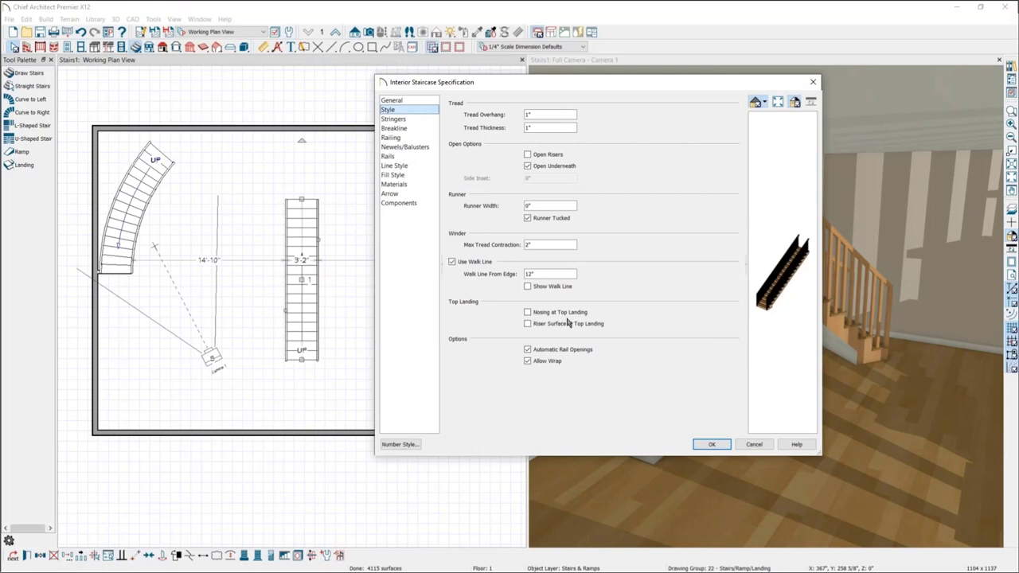
pyautogui.click(560, 312)
pyautogui.click(564, 324)
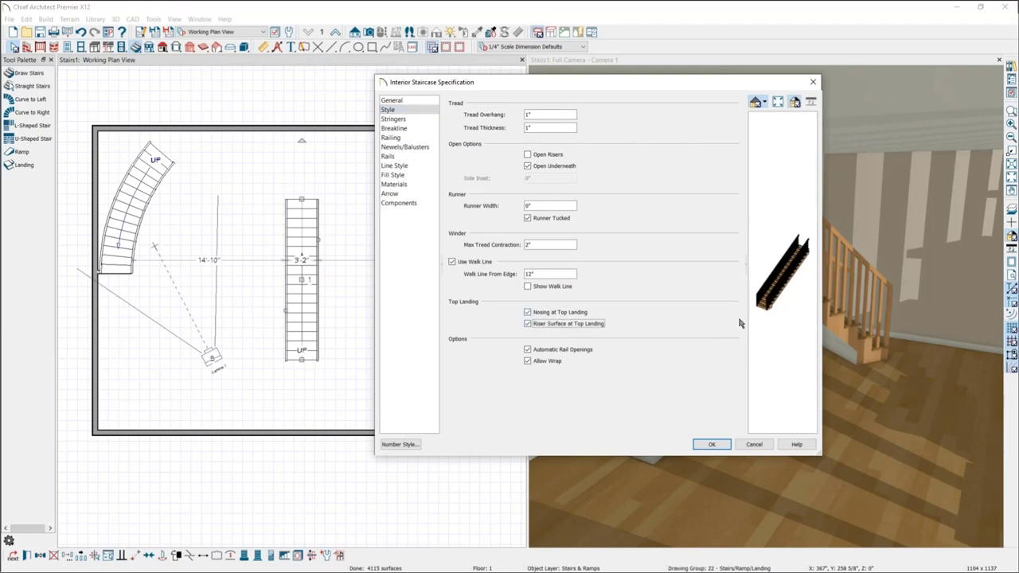
pyautogui.moveTo(808, 274); pyautogui.dragTo(779, 259, button='middle')
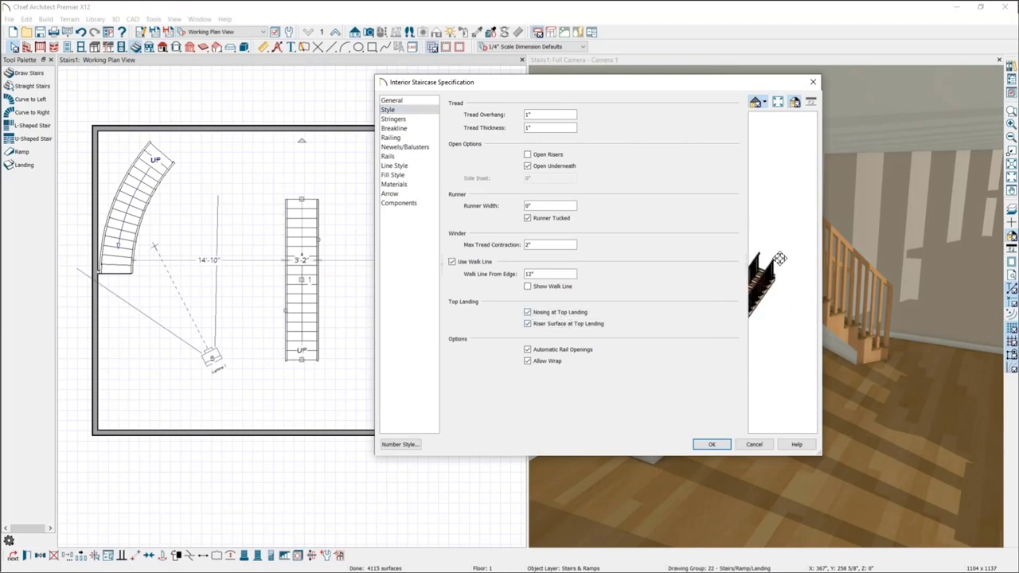
pyautogui.moveTo(779, 258); pyautogui.dragTo(800, 234)
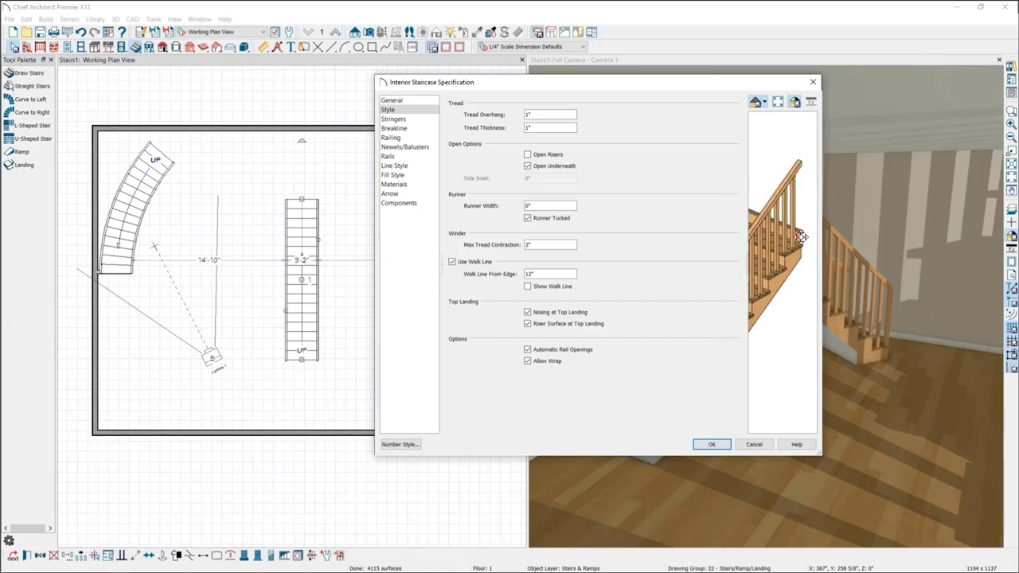
# Step: Toggle the top landing nosing and riser surface off and on to compare the preview, leaving both options off
pyautogui.click(569, 324)
pyautogui.click(571, 312)
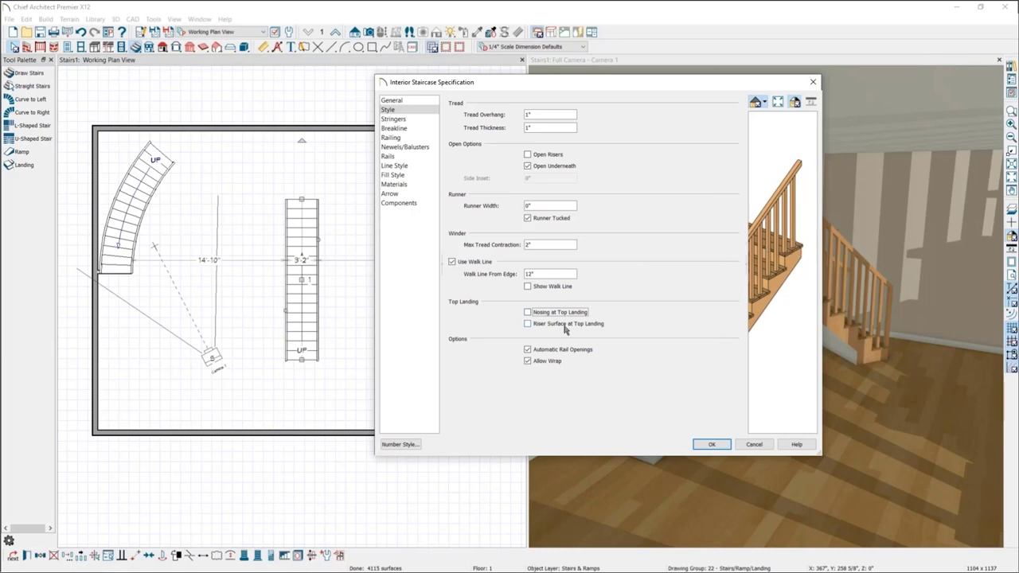
pyautogui.click(551, 313)
pyautogui.click(548, 324)
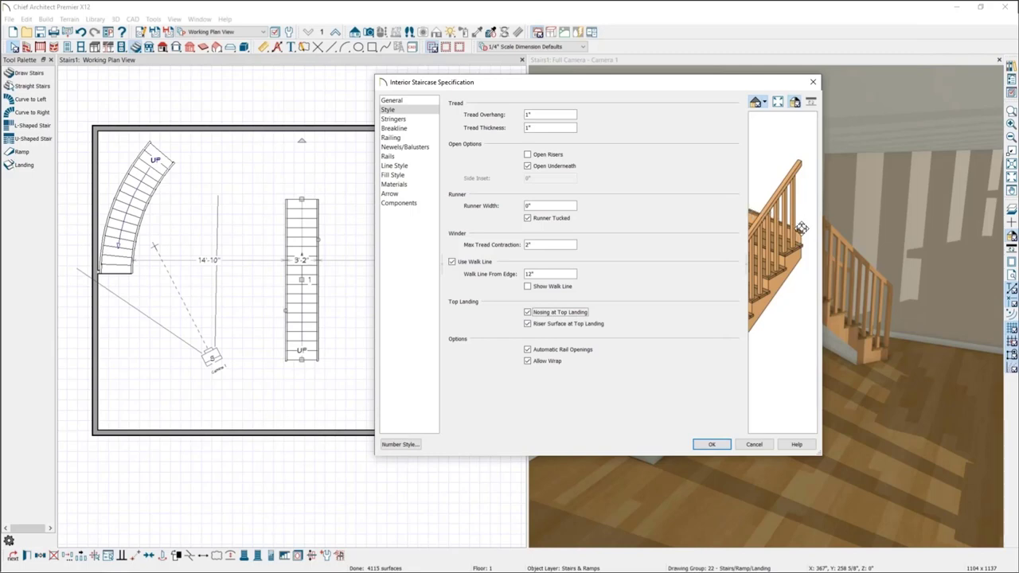
pyautogui.click(571, 312)
pyautogui.click(569, 323)
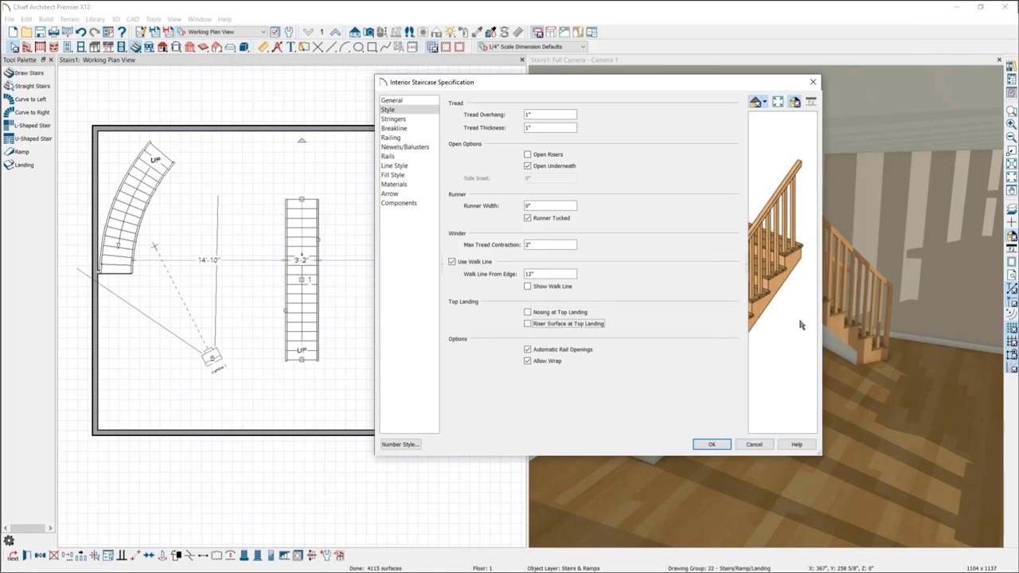
# Step: Enlarge the stair preview to inspect the top of the flight, and show the straight stairs' general settings
pyautogui.moveTo(820, 303); pyautogui.dragTo(924, 303)
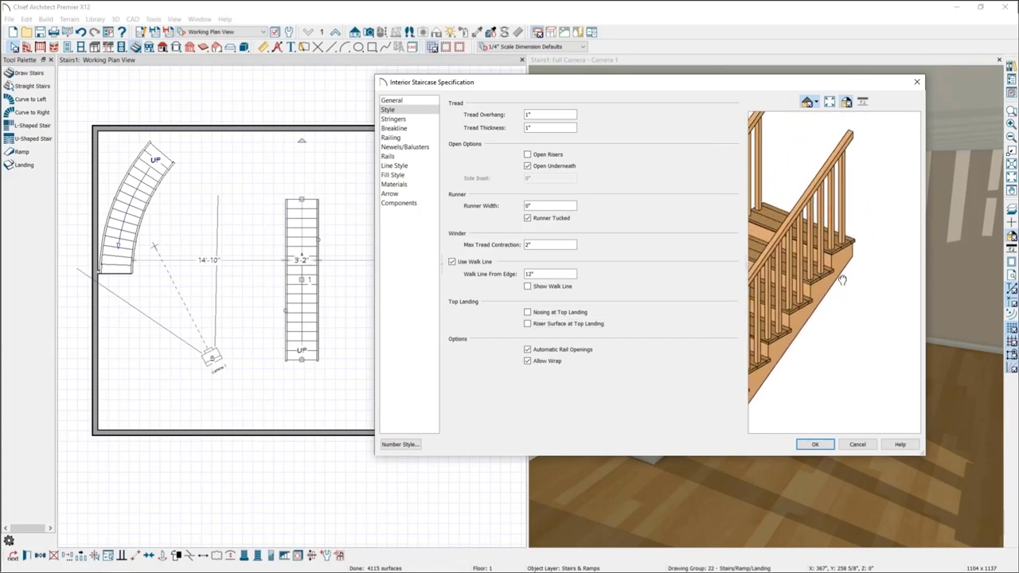
pyautogui.click(393, 103)
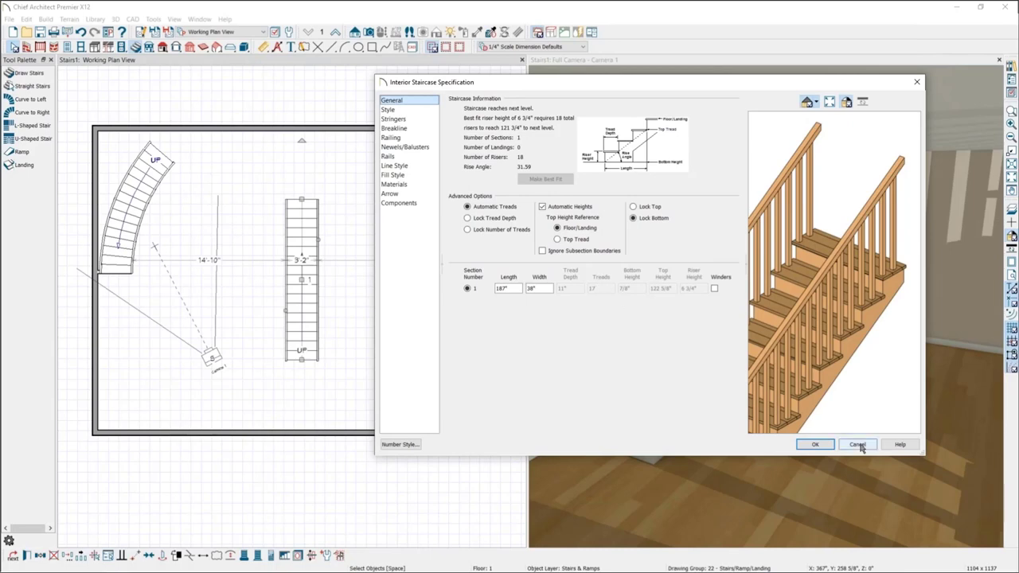
# Step: Accept the straight stairs' specification and delete the curved staircase together with the walls under it
pyautogui.click(825, 448)
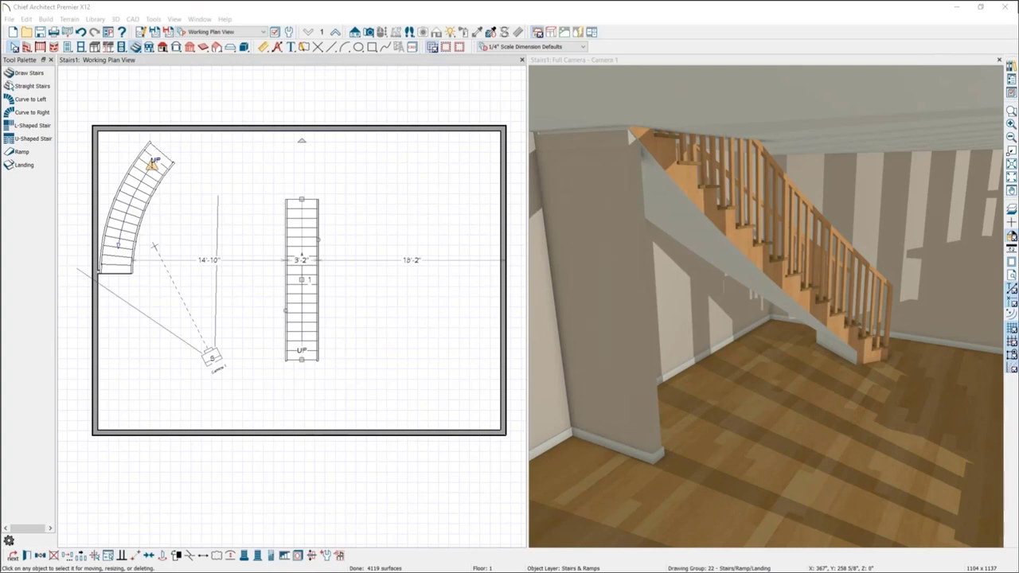
pyautogui.click(126, 155)
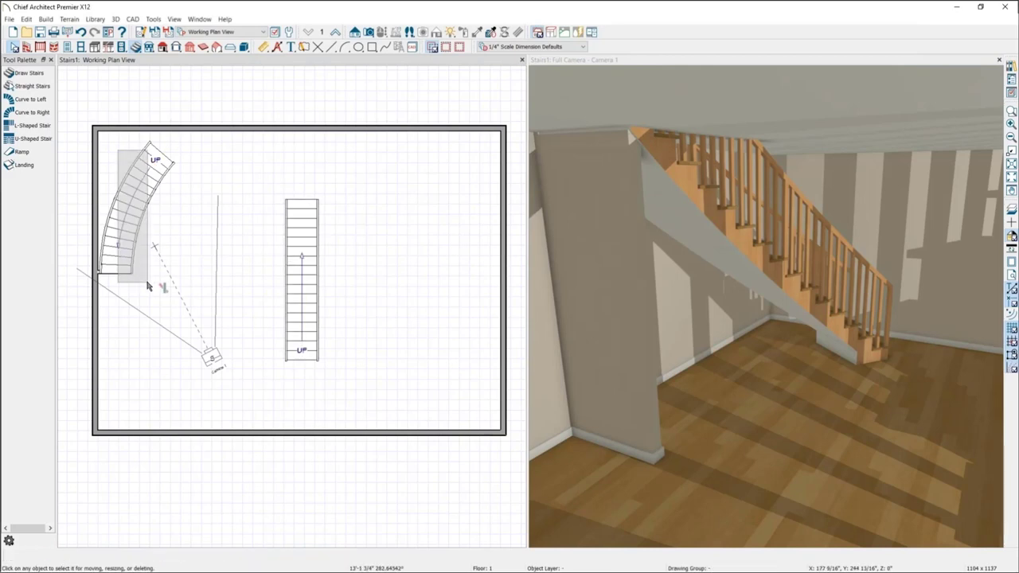
pyautogui.press('Delete')
# Step: Bring the straight staircase into the 3D camera view and open its specification from there
pyautogui.click(293, 253)
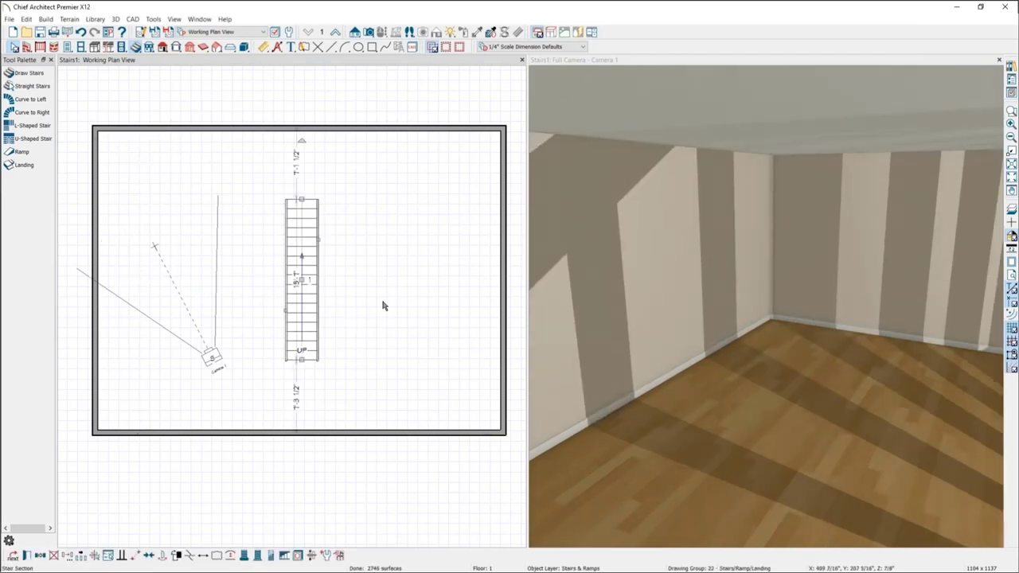
pyautogui.scroll(-3, 272, 301)
pyautogui.click(860, 236)
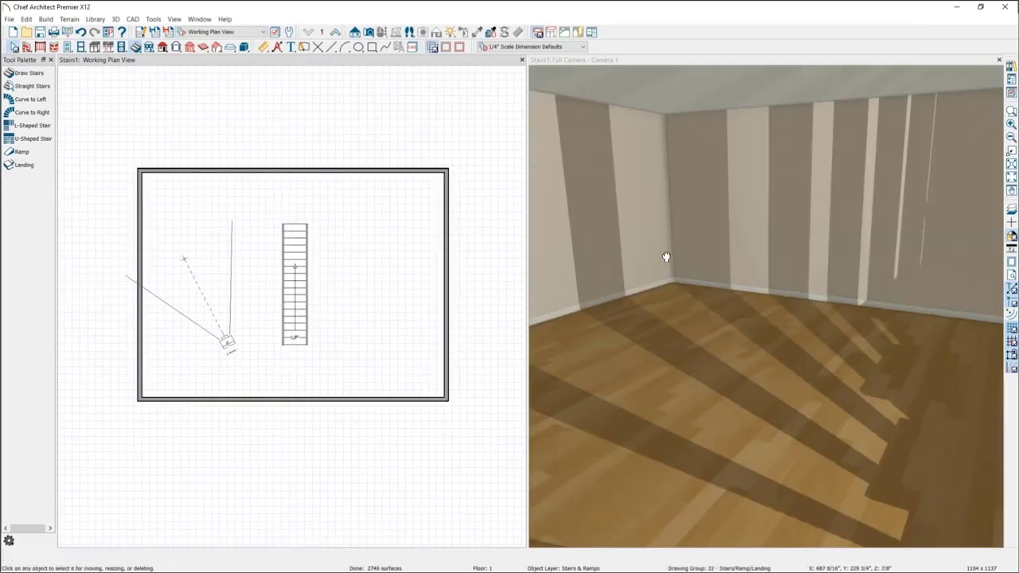
pyautogui.scroll(-5, 860, 236)
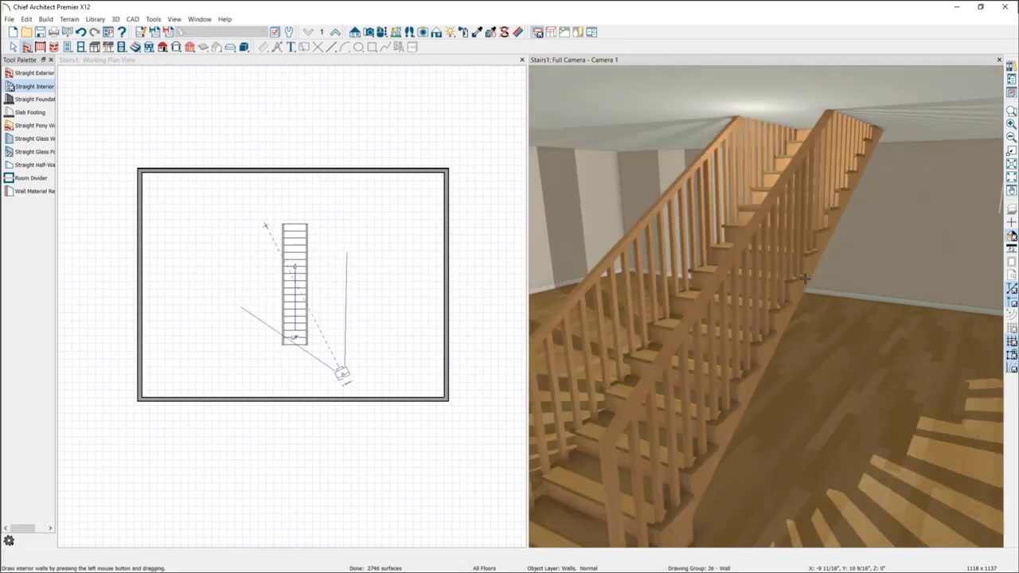
pyautogui.doubleClick(674, 460)
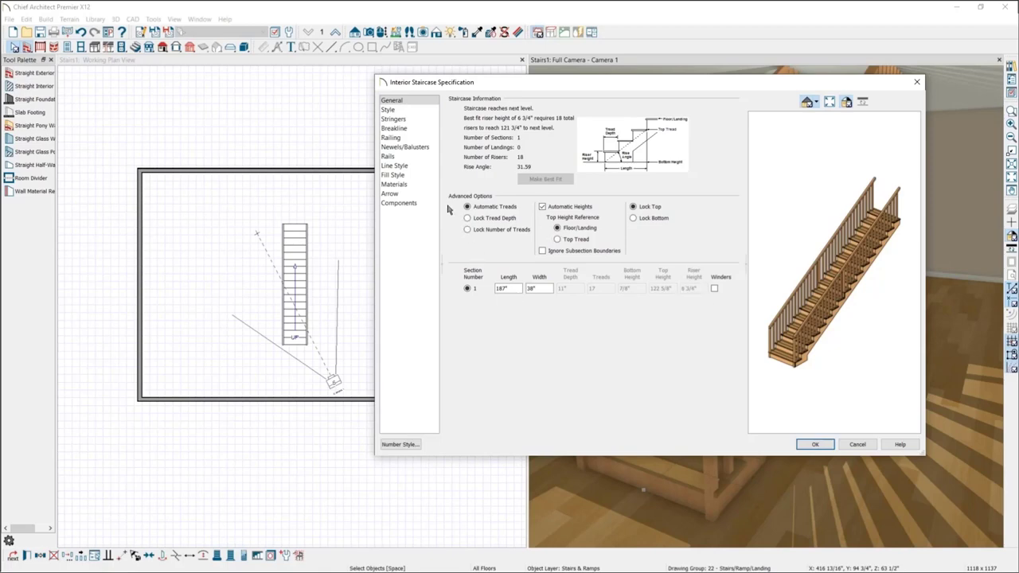
# Step: Compare Lock Tread Depth and Lock Number of Treads for the straight stairs, leaving Lock Tread Depth selected
pyautogui.click(495, 218)
pyautogui.click(501, 230)
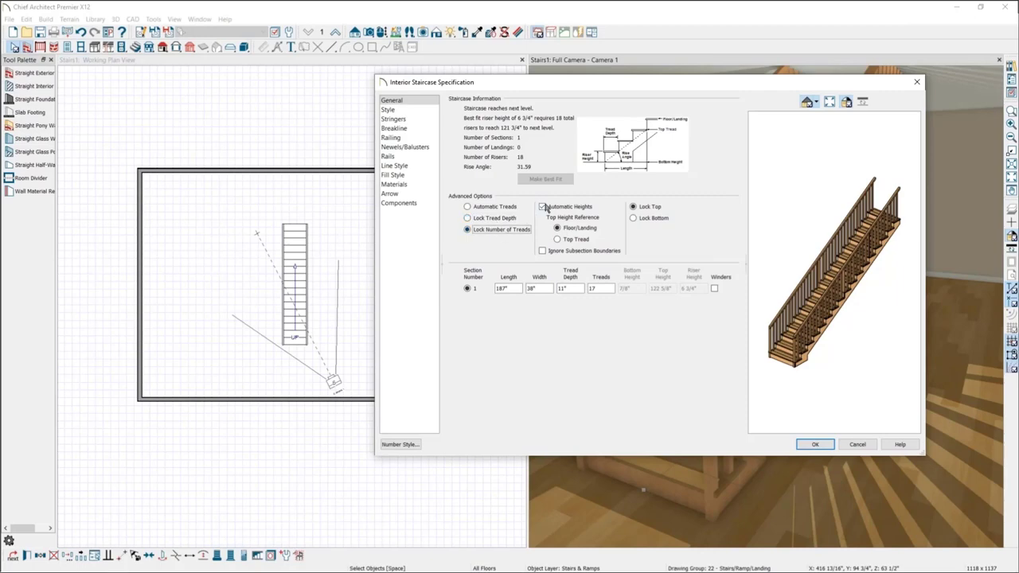
pyautogui.click(510, 220)
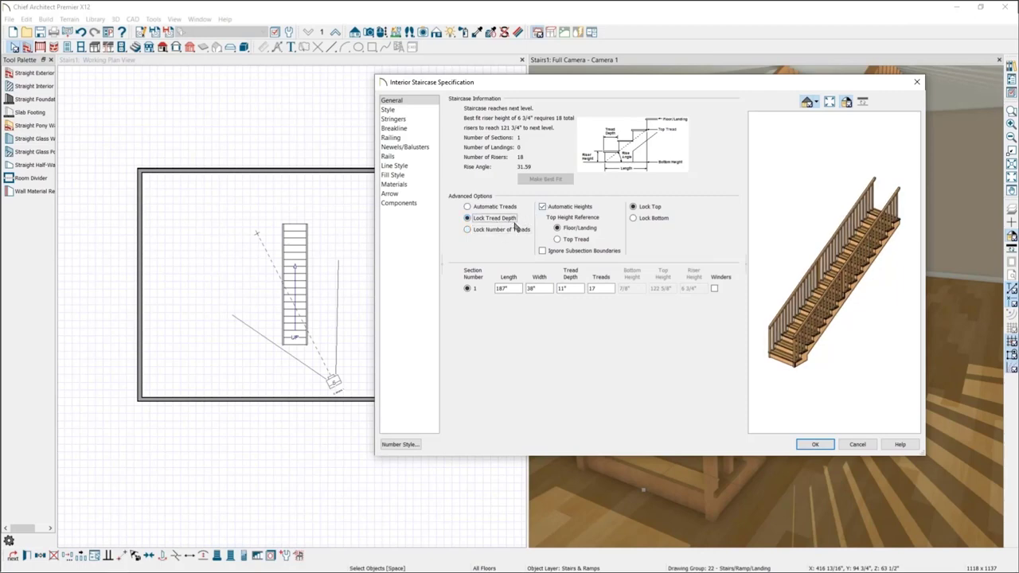
pyautogui.click(517, 230)
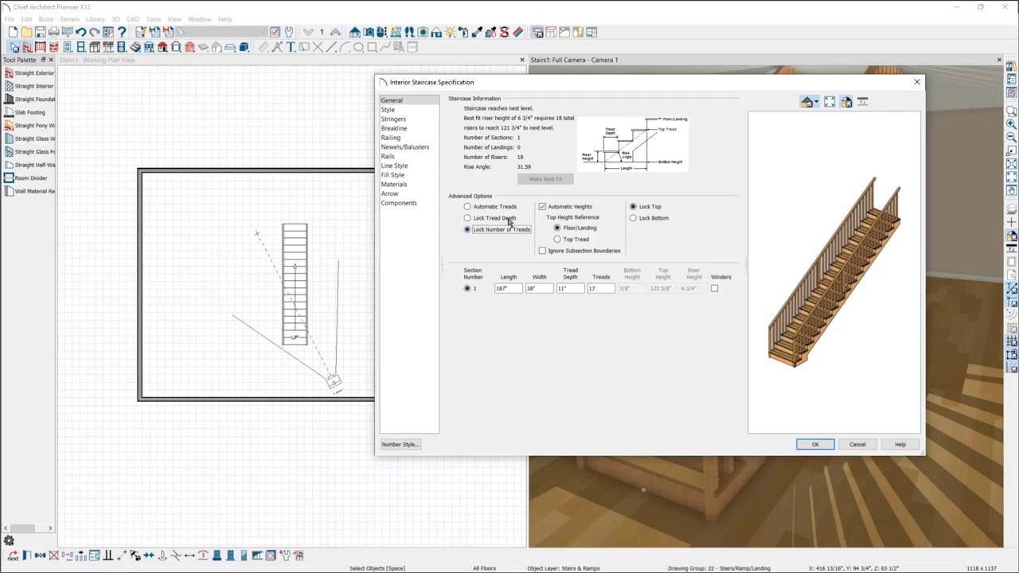
pyautogui.click(510, 222)
pyautogui.doubleClick(562, 287)
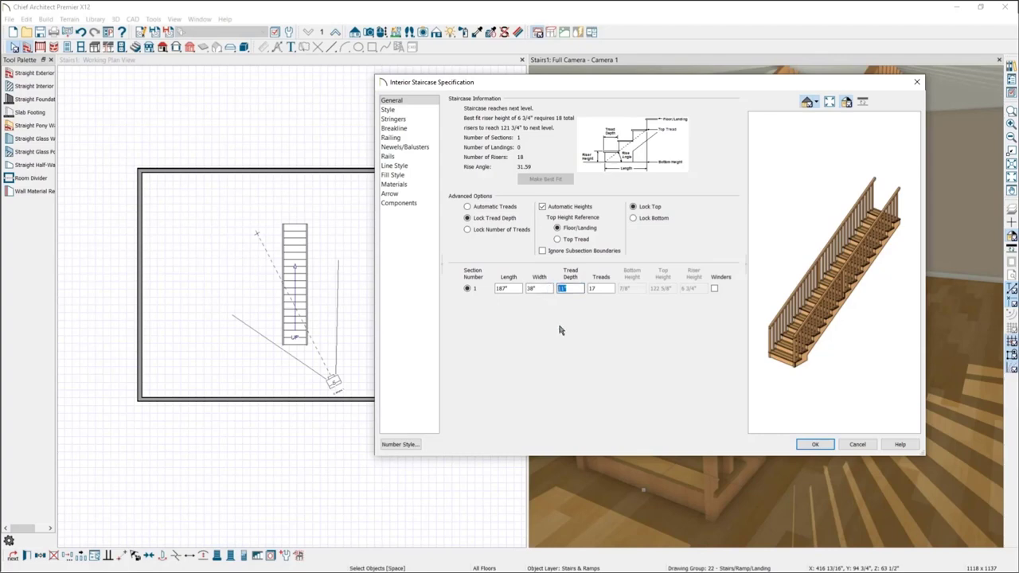
# Step: Turn off Automatic Heights for the straight stairs, inspect the editable riser height and tread count, and accept the specification
pyautogui.click(543, 209)
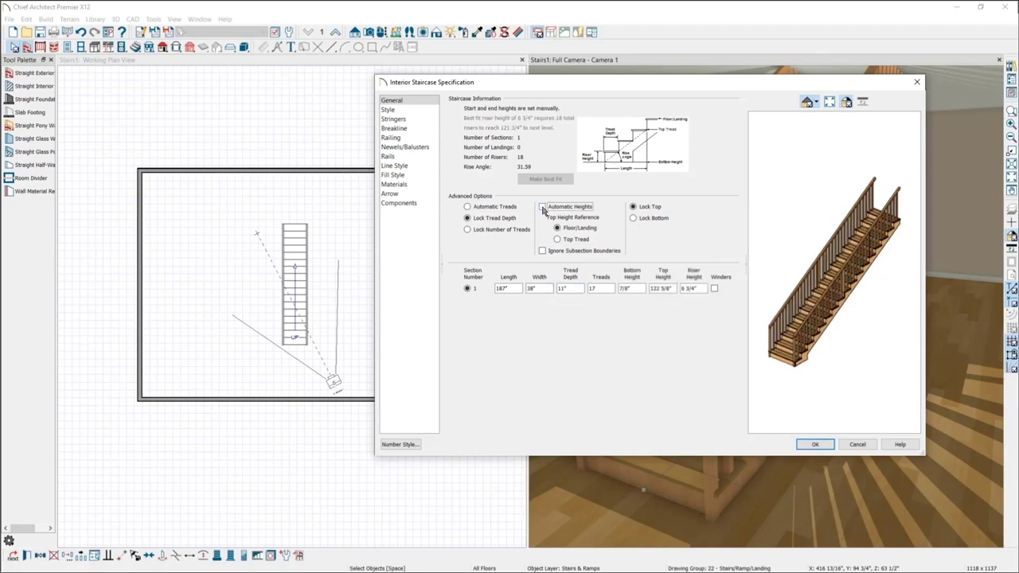
pyautogui.doubleClick(692, 287)
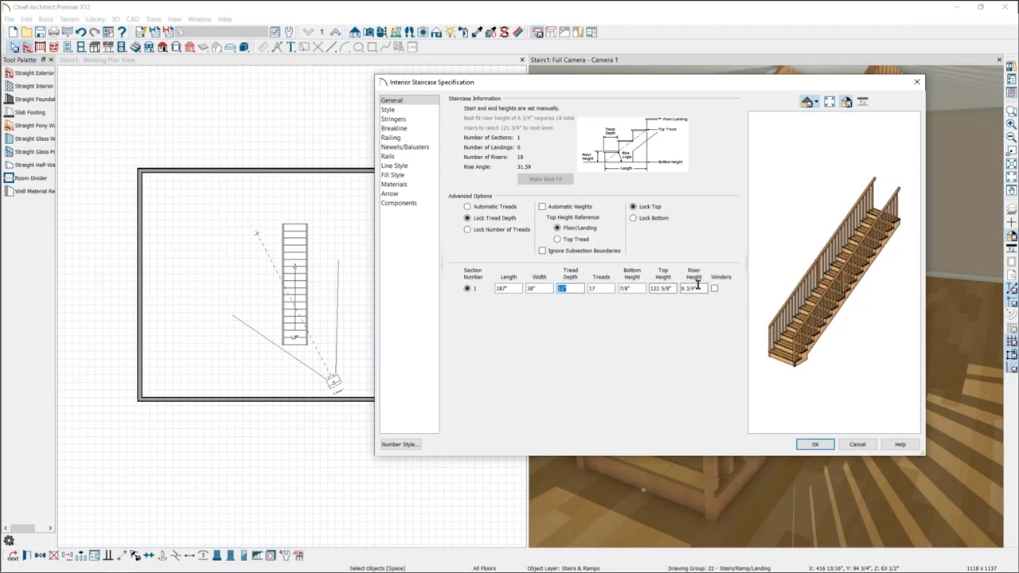
pyautogui.doubleClick(601, 289)
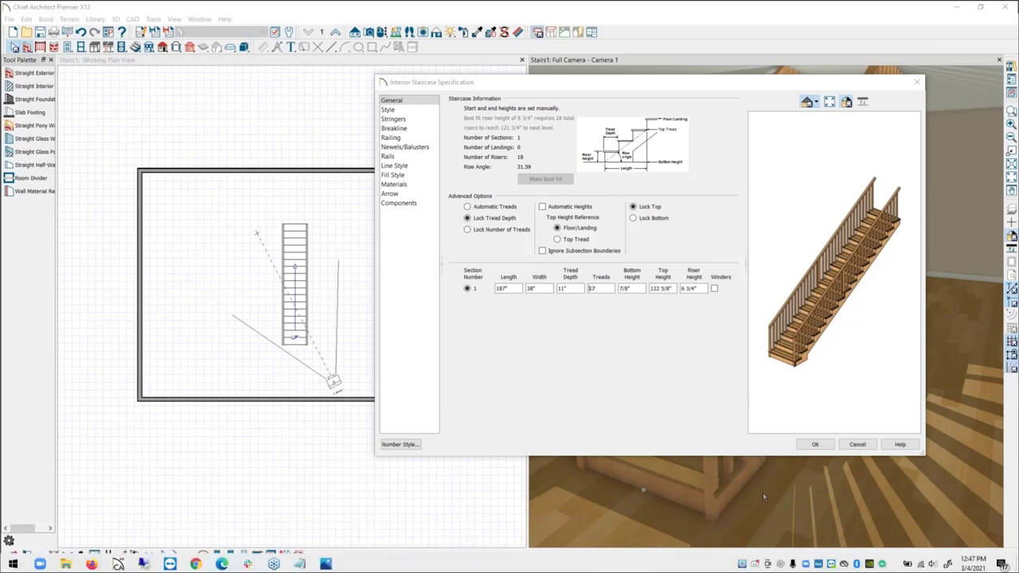
pyautogui.click(819, 445)
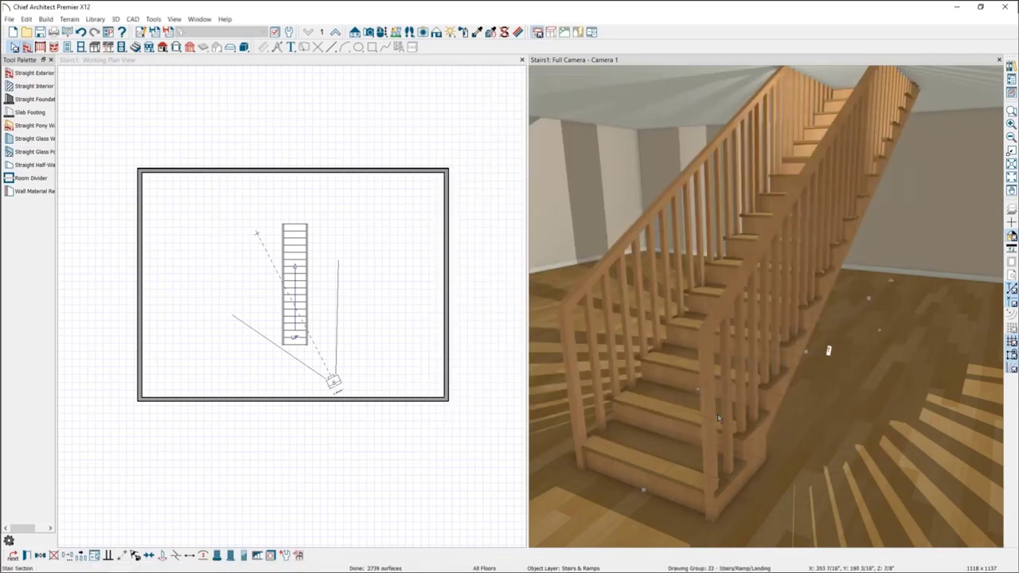
# Step: Reopen the straight stairs' specification to examine its tread and height settings, and cancel it
pyautogui.moveTo(717, 413); pyautogui.dragTo(700, 438)
pyautogui.doubleClick(700, 437)
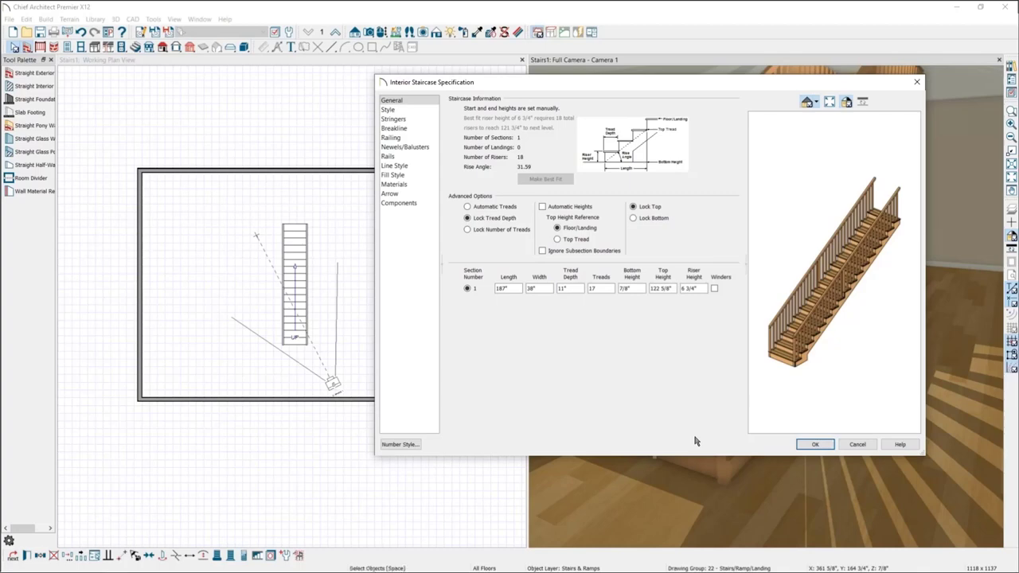
pyautogui.click(855, 446)
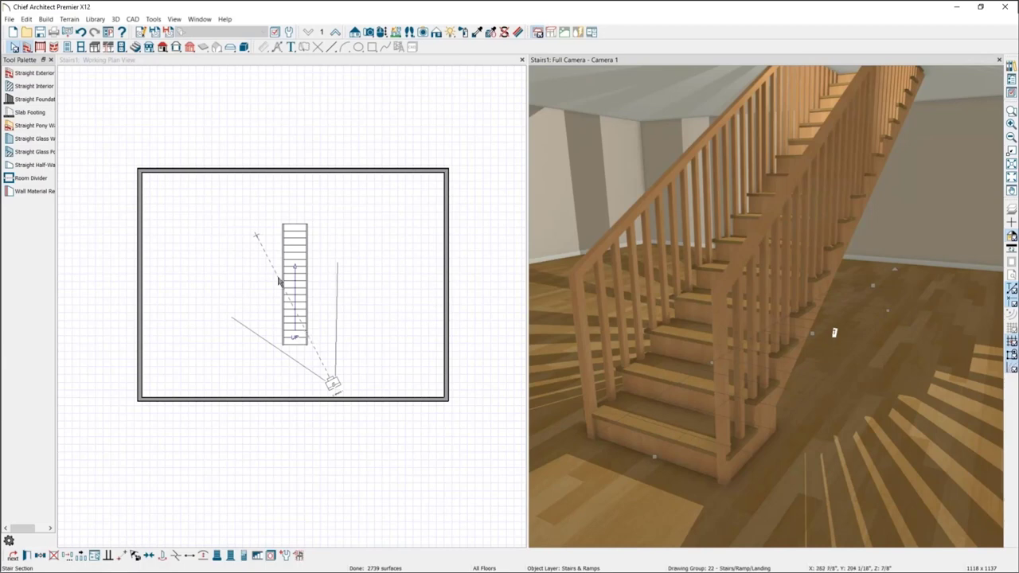
# Step: Draw a straight half-wall 100" long along the right side of the stairs in plan, starting at the bottom step
pyautogui.click(317, 301)
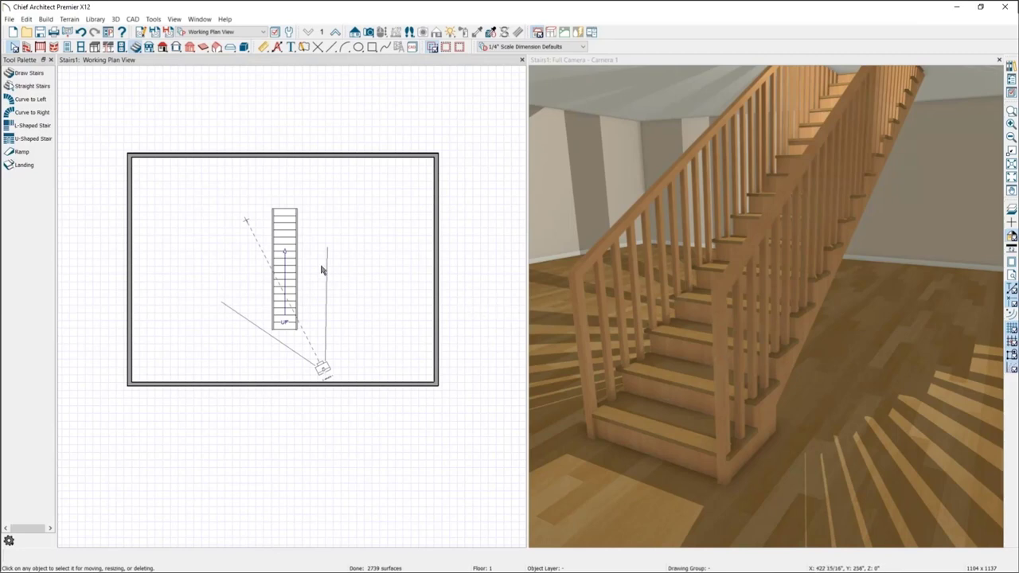
pyautogui.moveTo(308, 321); pyautogui.dragTo(302, 316, button='middle')
pyautogui.scroll(3, 301, 315)
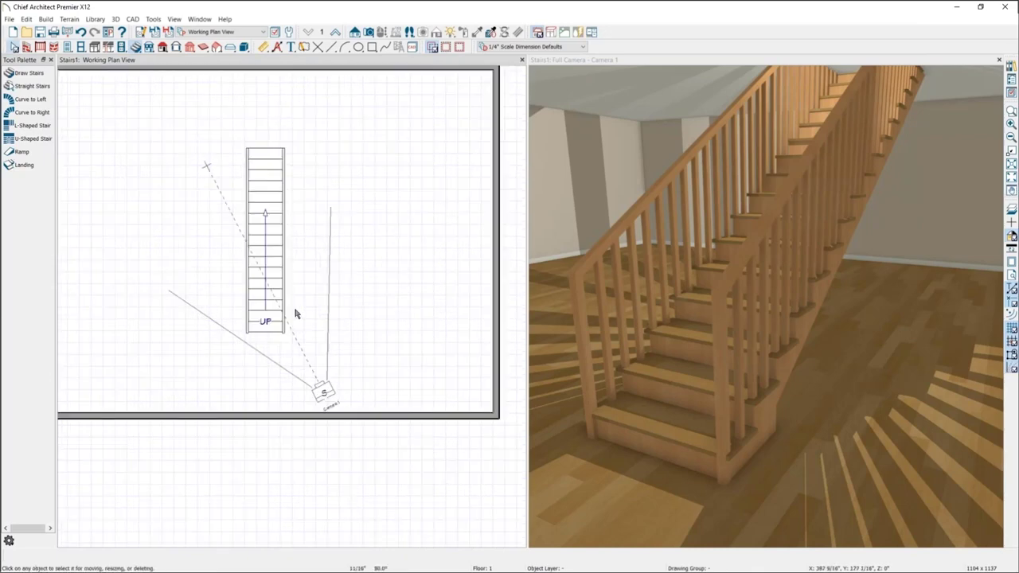
pyautogui.click(27, 46)
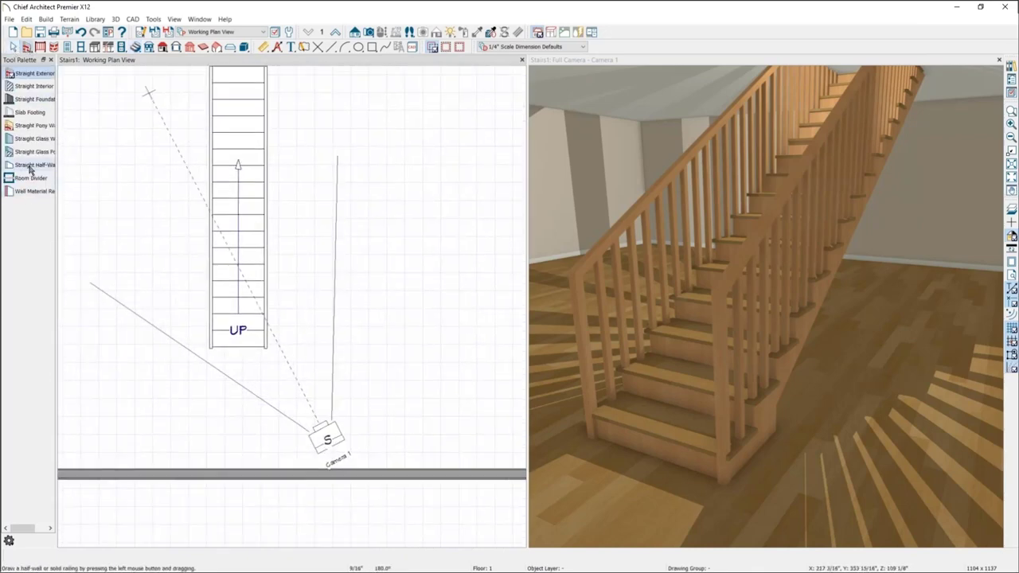
pyautogui.click(29, 167)
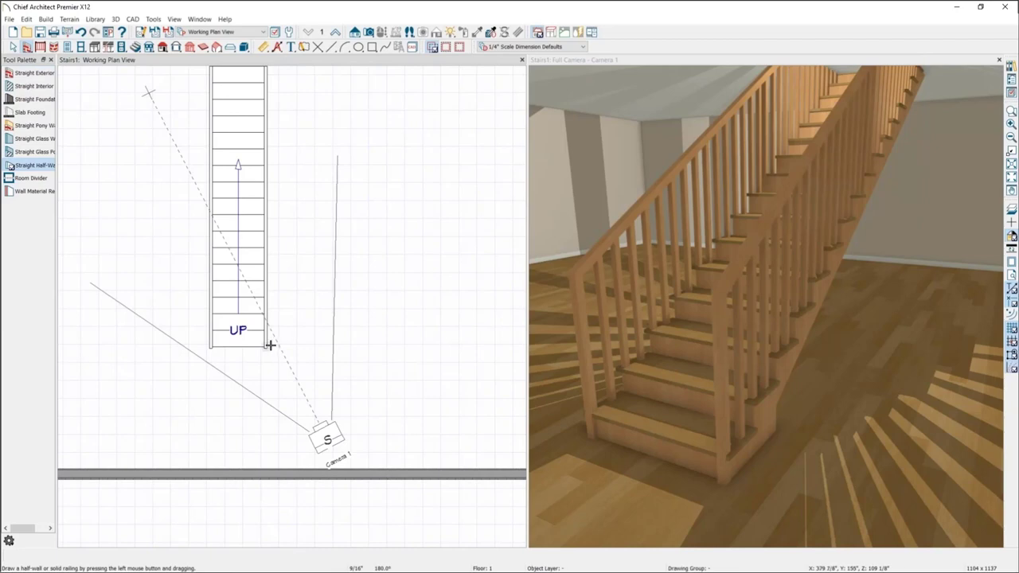
pyautogui.moveTo(268, 341); pyautogui.dragTo(268, 198)
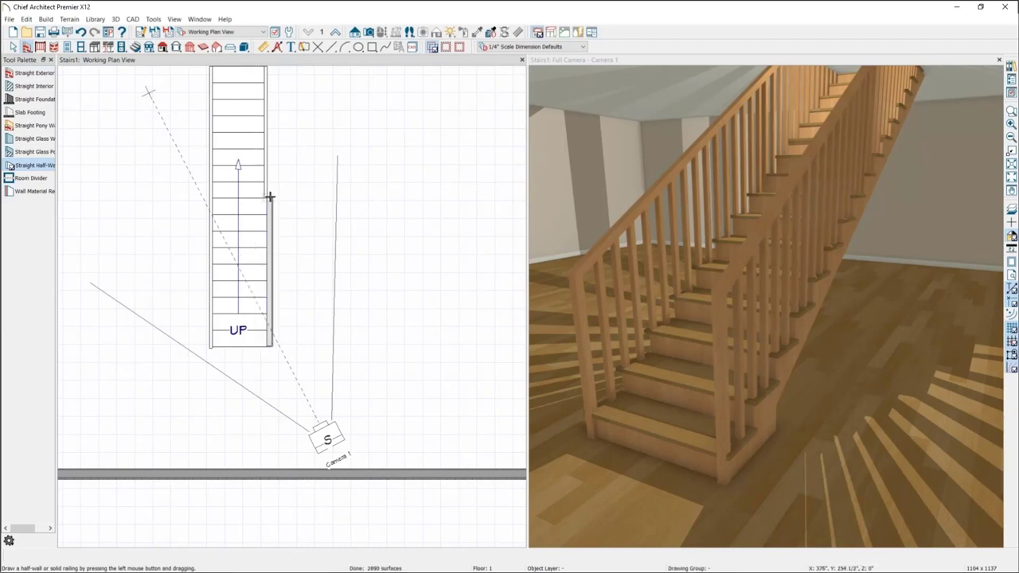
# Step: Make the new half-wall a pony wall with Interior Railing as the upper wall type and Interior-4 as the lower
pyautogui.doubleClick(273, 271)
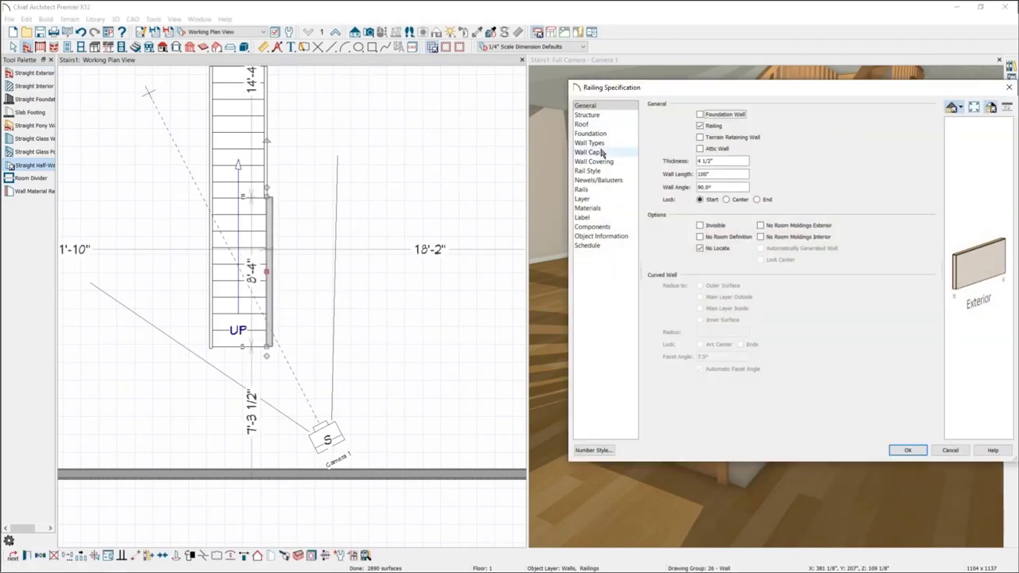
pyautogui.click(595, 144)
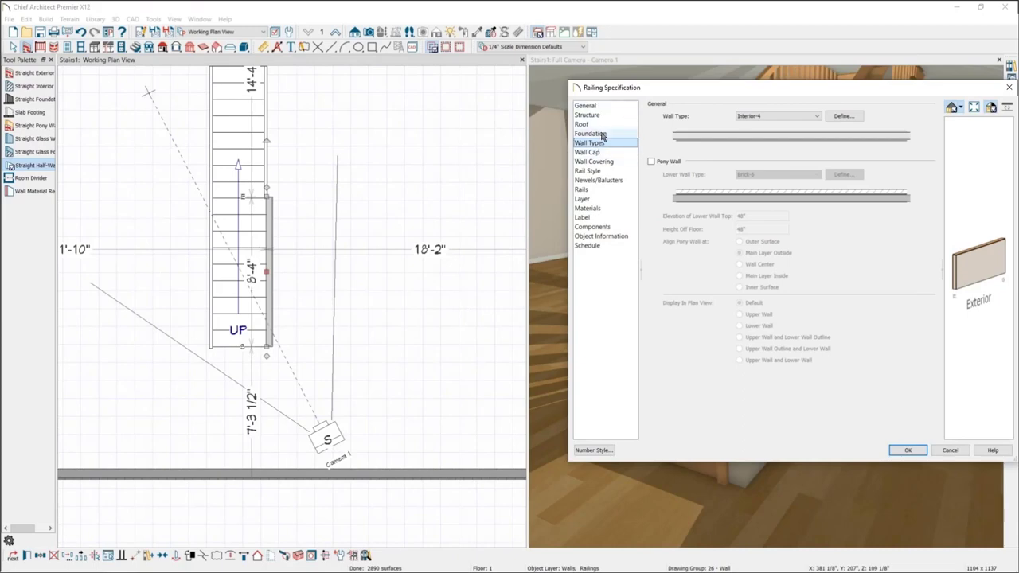
pyautogui.click(678, 164)
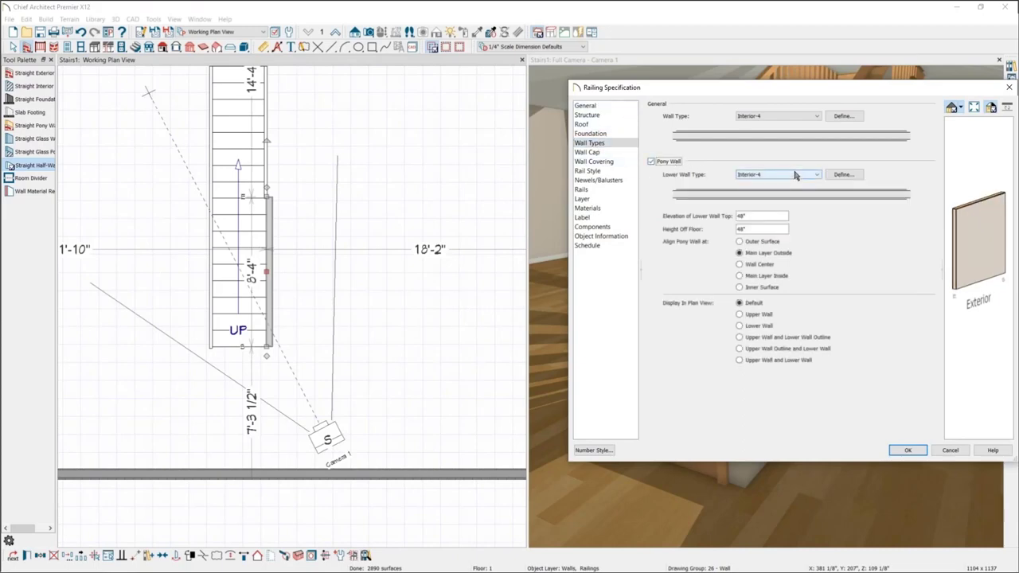
pyautogui.click(784, 118)
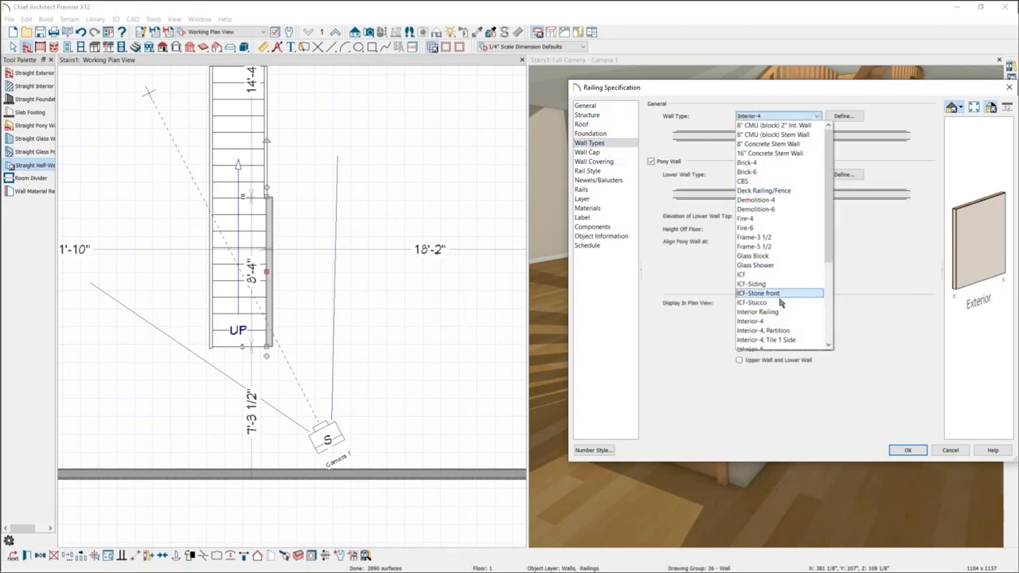
pyautogui.click(782, 312)
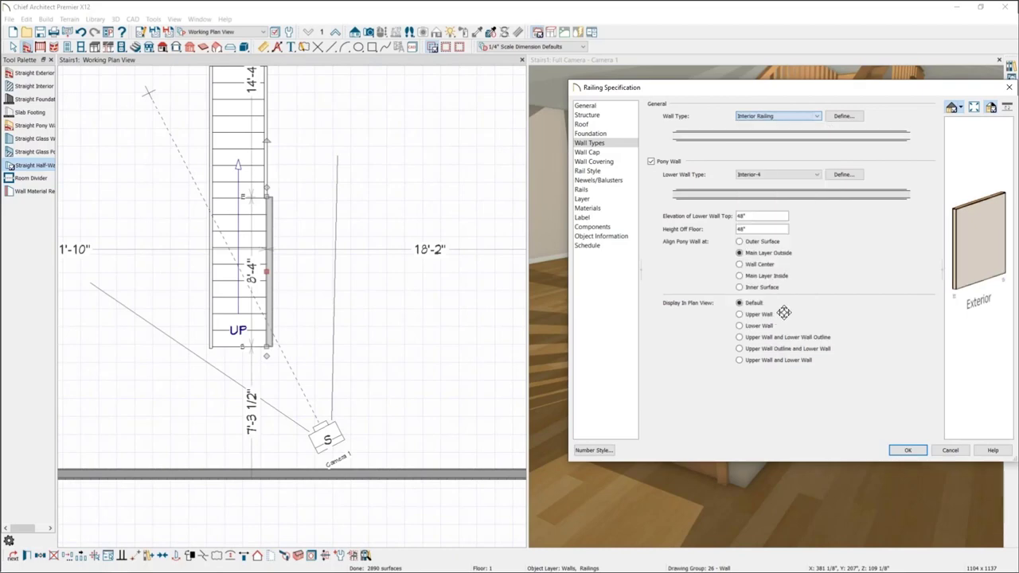
# Step: Set the pony wall's railing style to Balusters, apply it, and inspect the railing beside the stairs in 3D
pyautogui.click(587, 172)
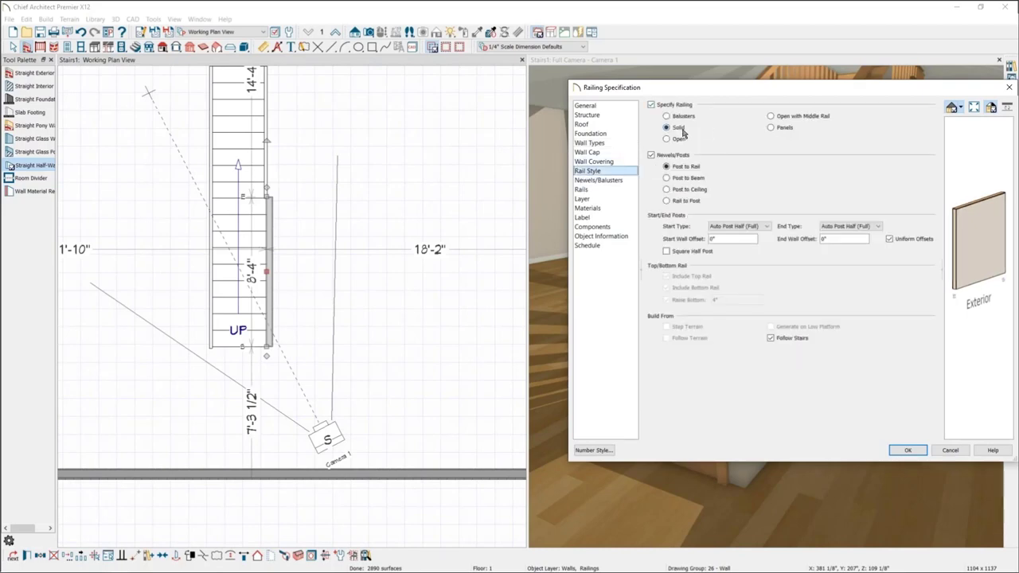
pyautogui.click(681, 118)
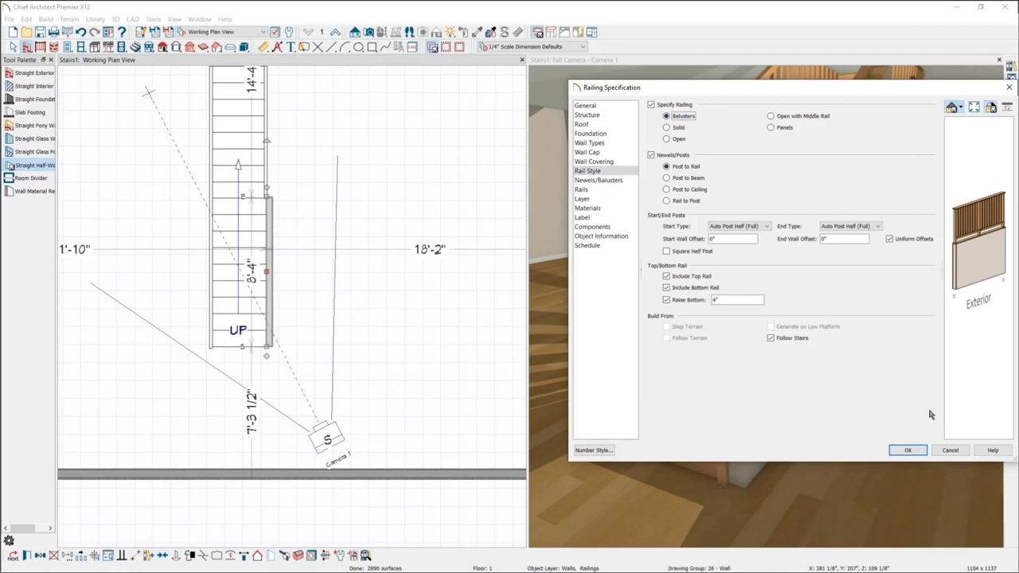
pyautogui.click(908, 451)
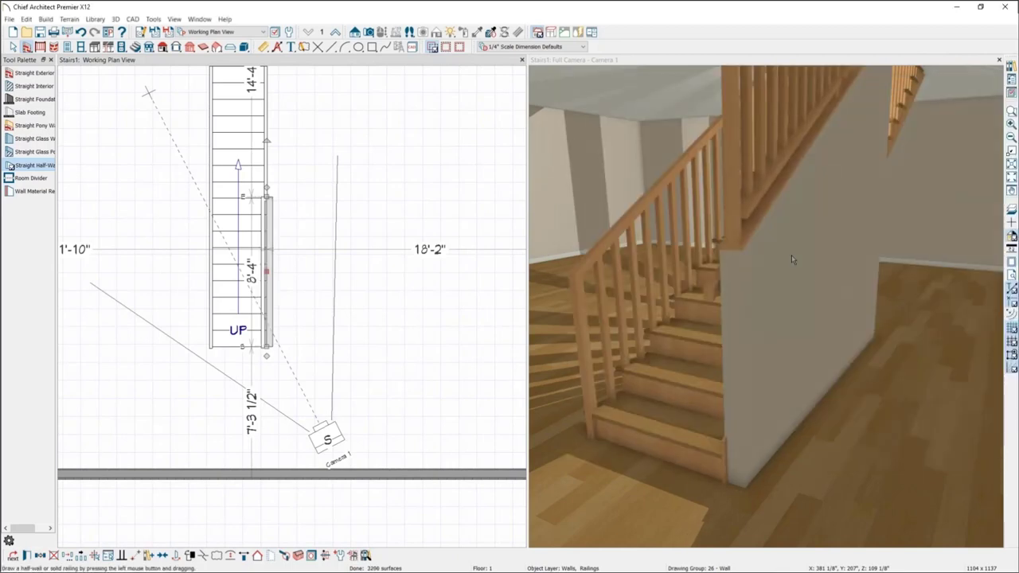
pyautogui.moveTo(791, 260); pyautogui.dragTo(818, 286)
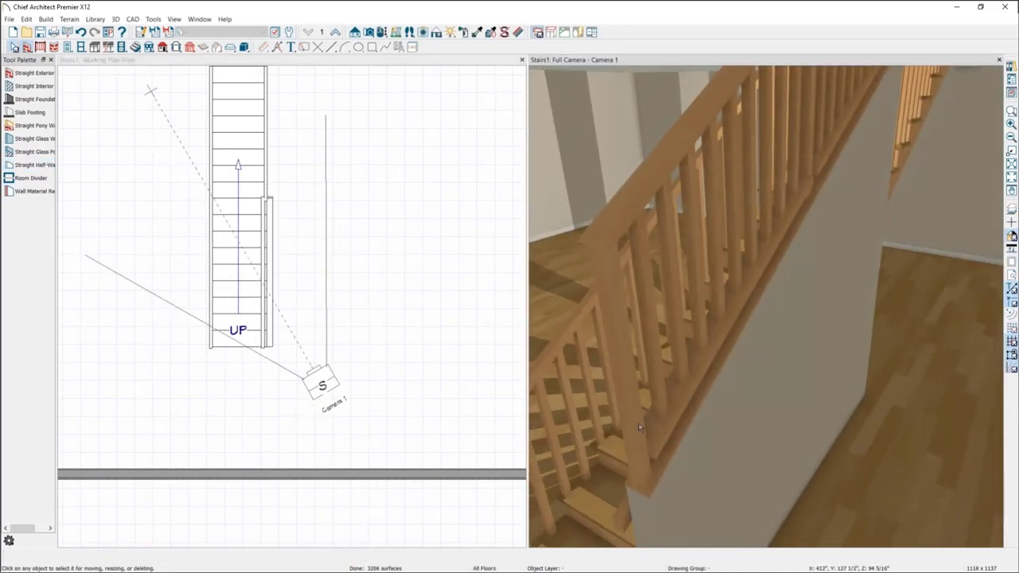
# Step: Set the pony wall railing's newel post width to 4" and apply it
pyautogui.doubleClick(639, 428)
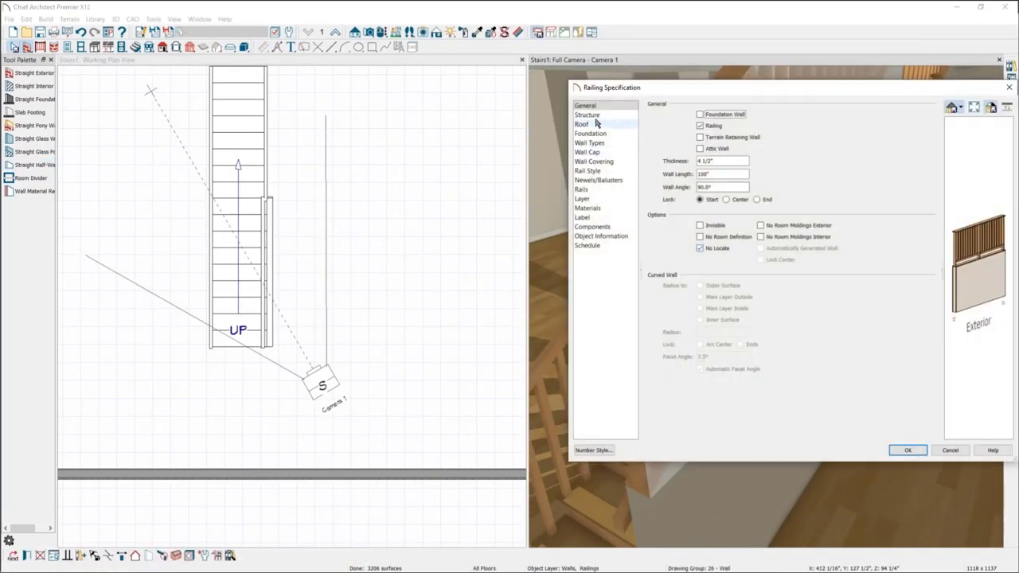
pyautogui.click(607, 170)
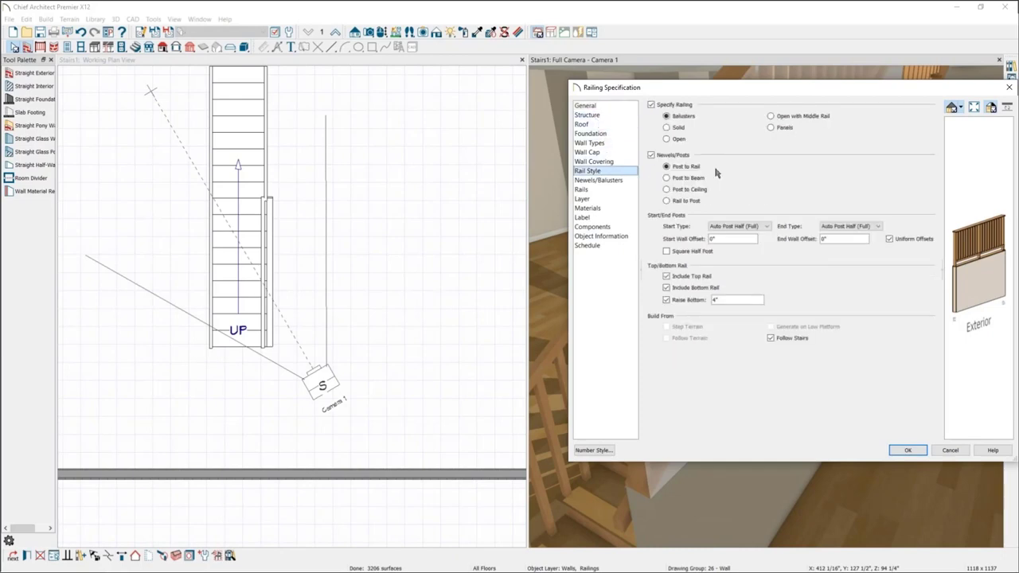
pyautogui.click(611, 180)
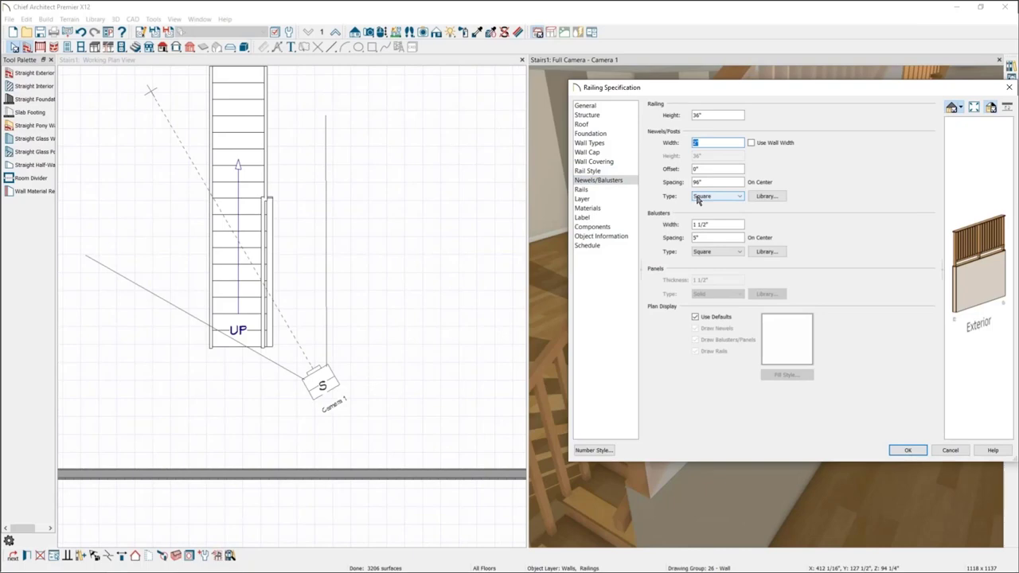
pyautogui.write('4')
pyautogui.press('Tab')
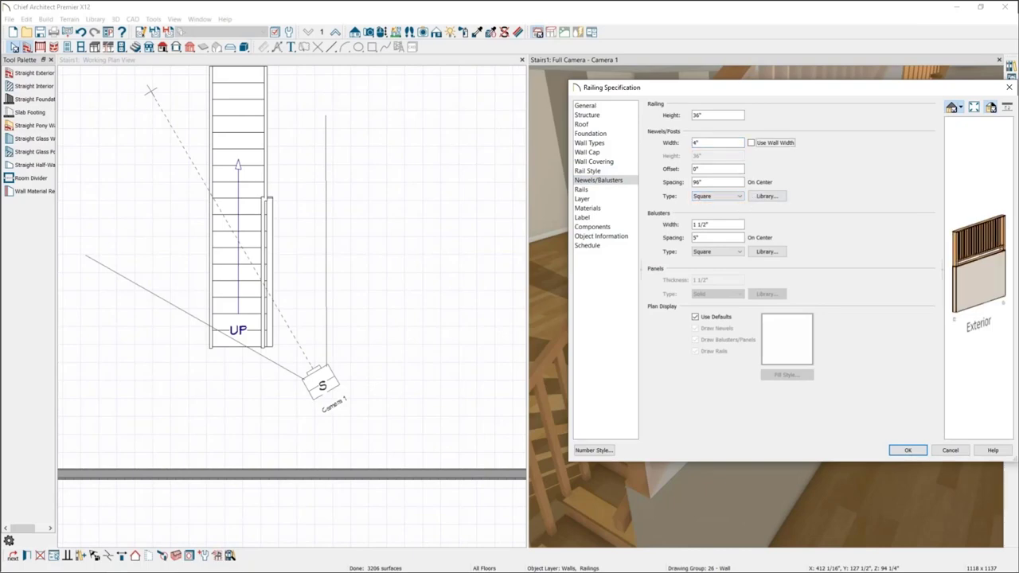
pyautogui.click(907, 450)
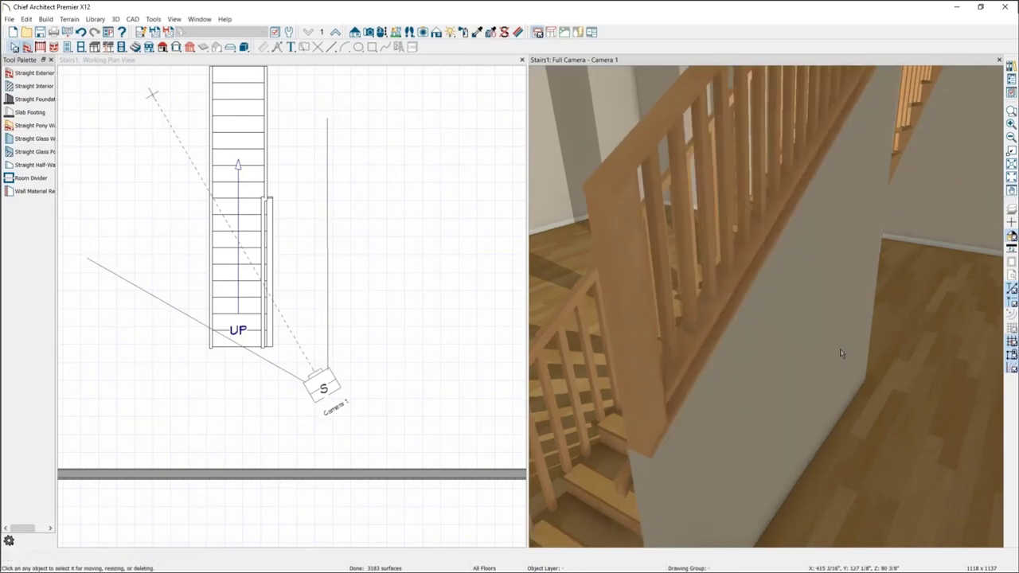
# Step: Inspect the pony wall's newel, baluster railing and lower wall section beside the stairs in the 3D view
pyautogui.scroll(-2, 840, 347)
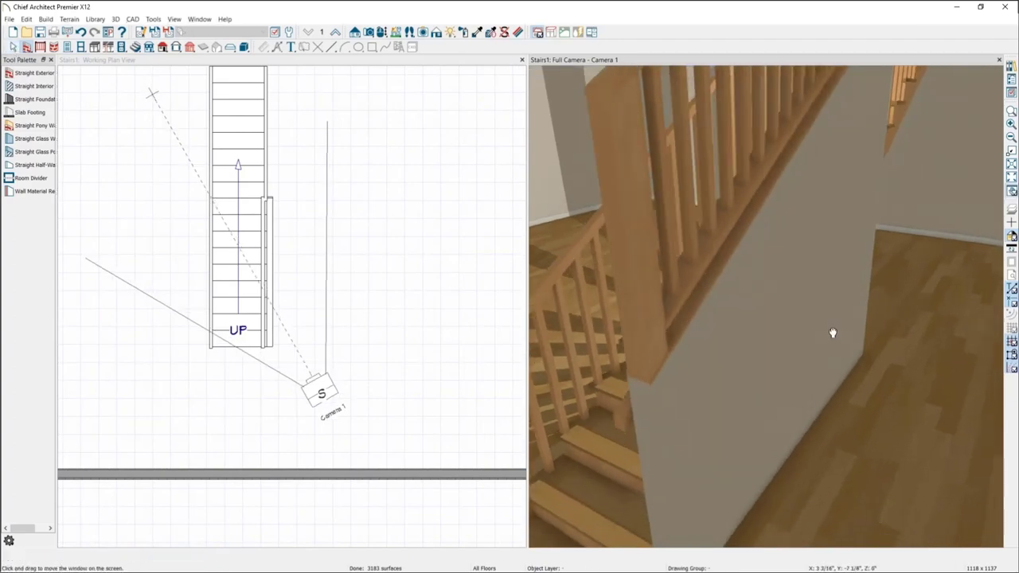
pyautogui.scroll(-3, 833, 329)
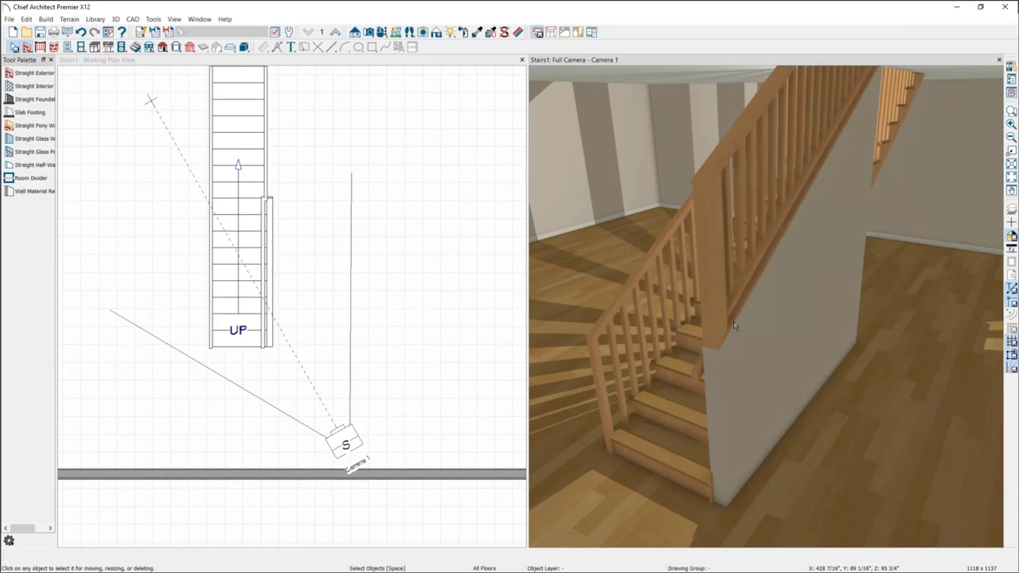
pyautogui.moveTo(774, 312); pyautogui.dragTo(770, 316, button='middle')
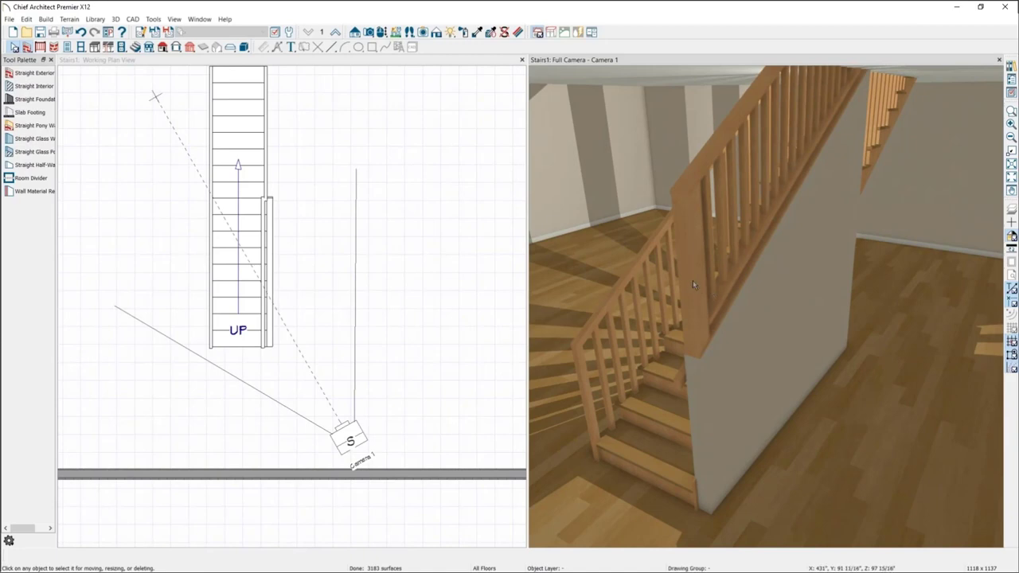
pyautogui.click(697, 281)
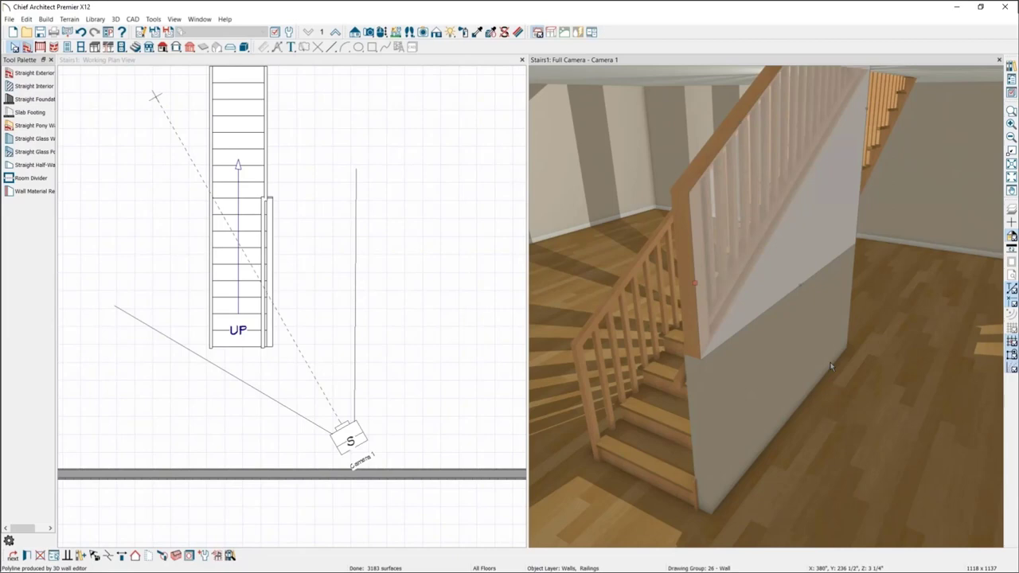
pyautogui.press('Escape')
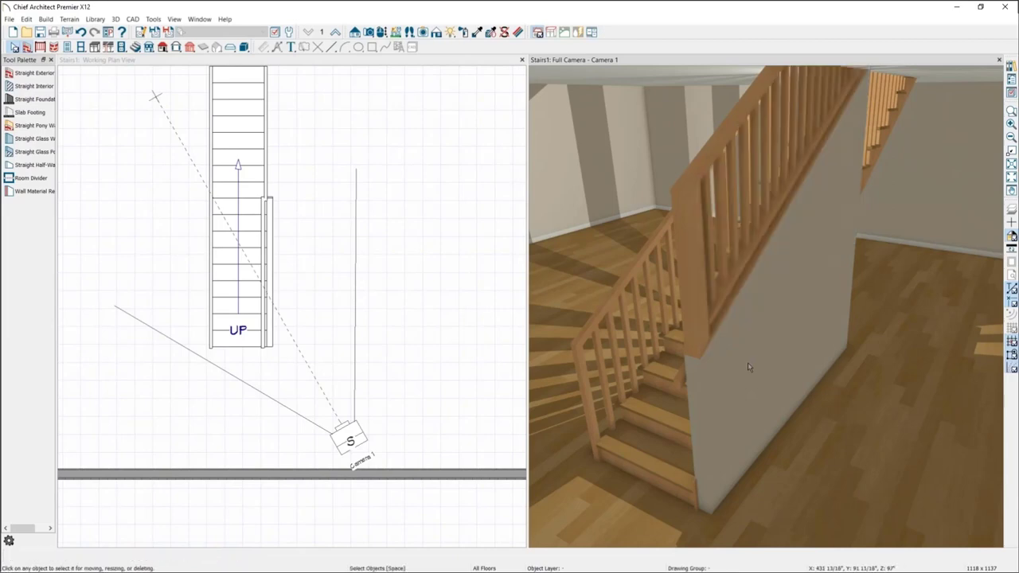
pyautogui.click(722, 362)
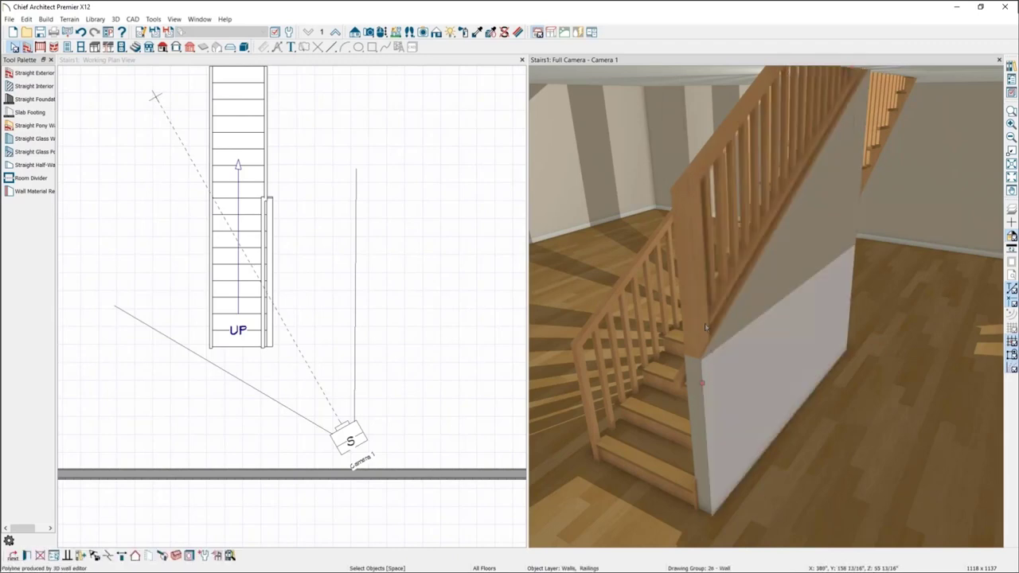
pyautogui.click(694, 208)
pyautogui.press('Escape')
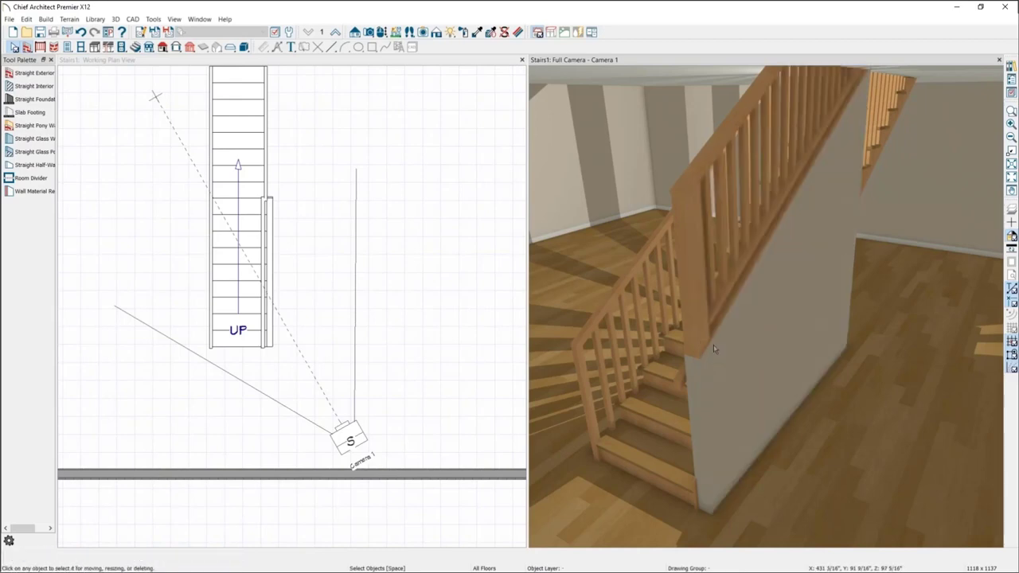
# Step: Shorten the pony wall to 7'-10" by pulling in its end at the bottom step, and remove its newel posts
pyautogui.click(272, 354)
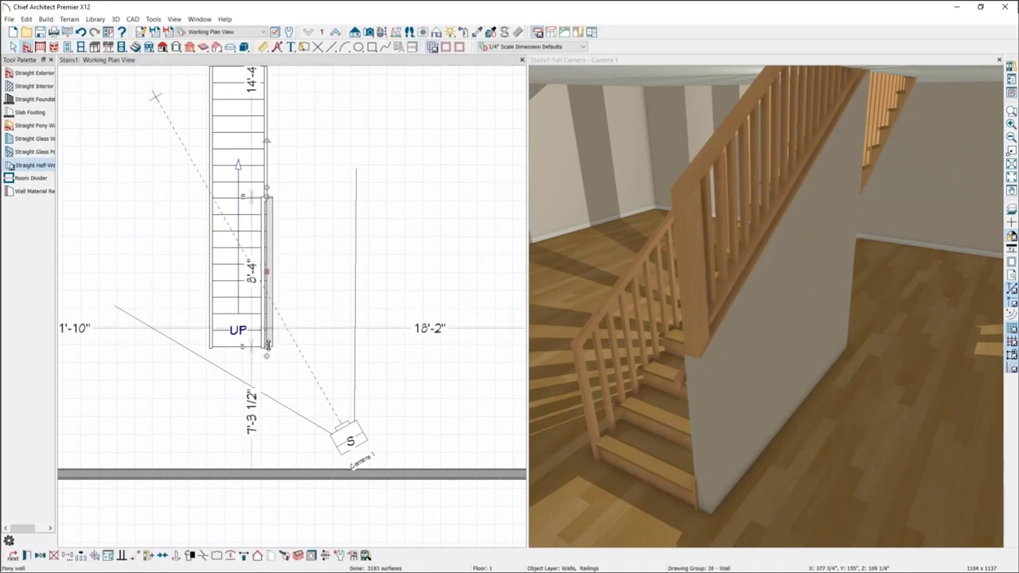
pyautogui.moveTo(268, 336); pyautogui.dragTo(267, 346)
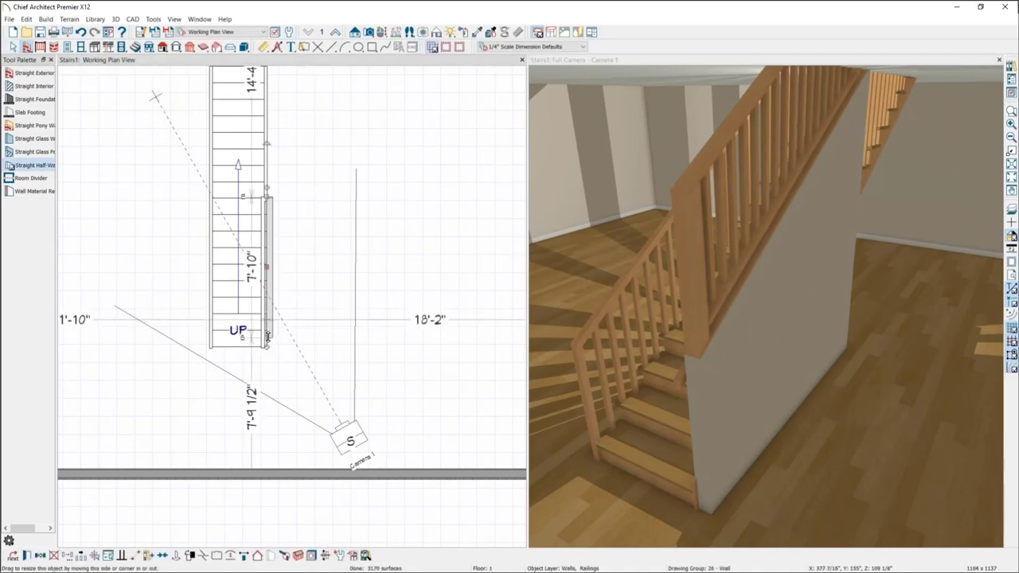
pyautogui.click(704, 262)
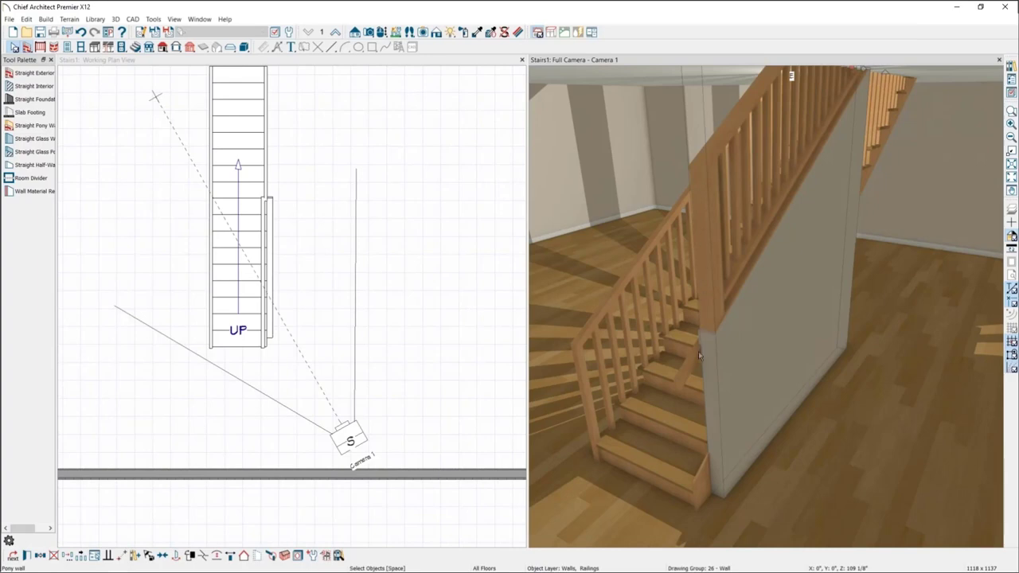
pyautogui.doubleClick(711, 241)
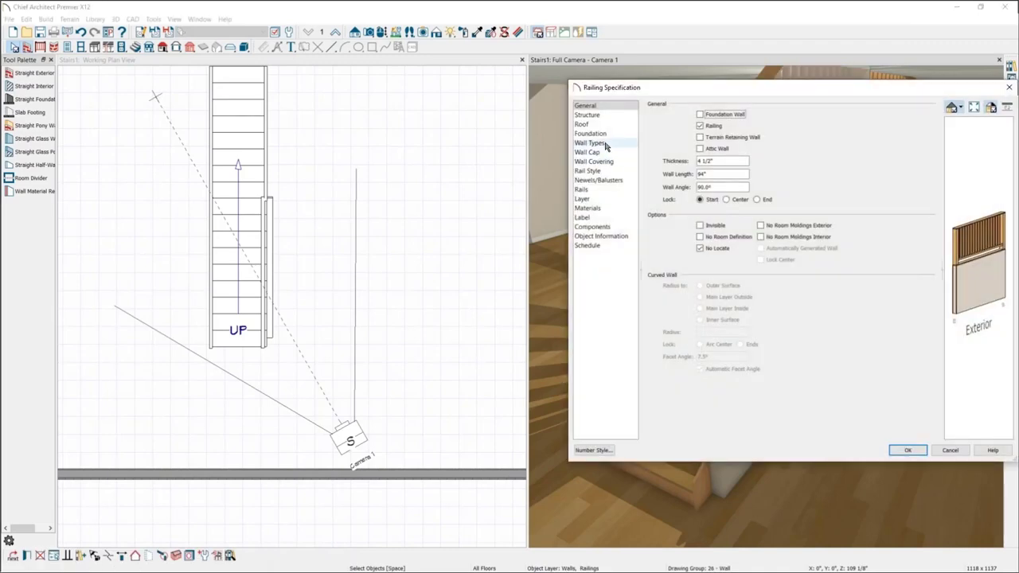
pyautogui.click(613, 181)
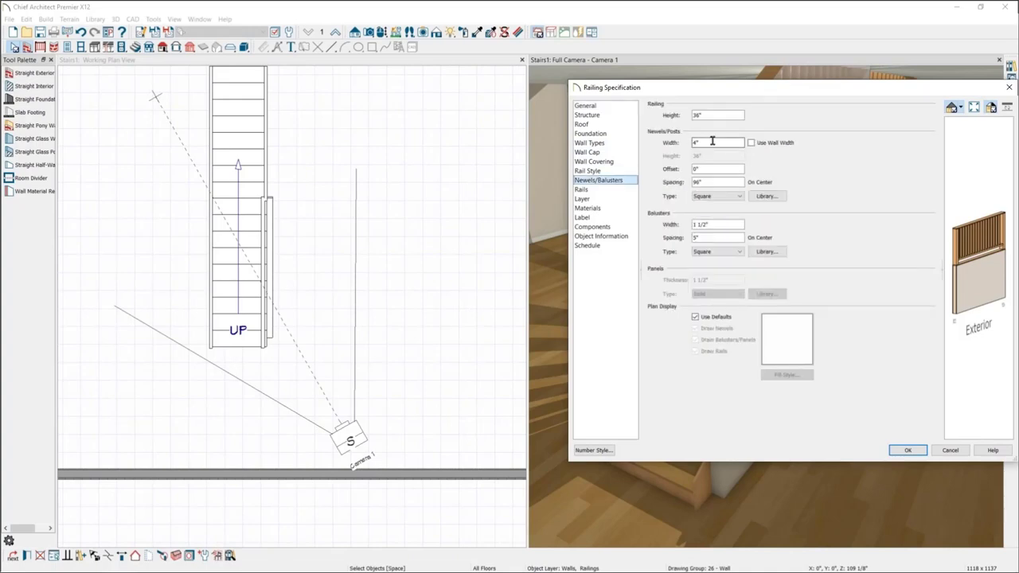
pyautogui.click(610, 171)
pyautogui.click(651, 155)
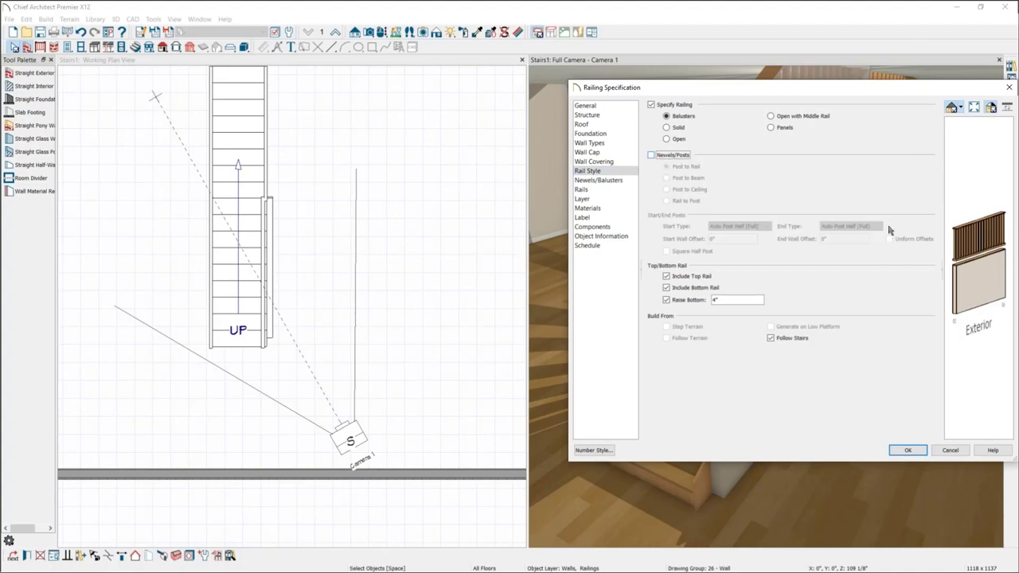
pyautogui.click(907, 450)
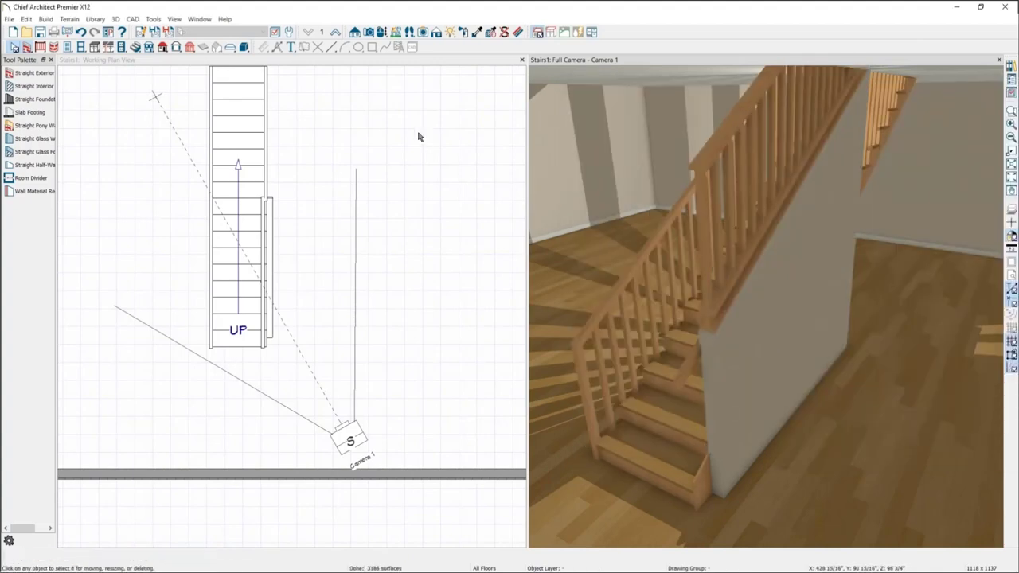
pyautogui.click(152, 67)
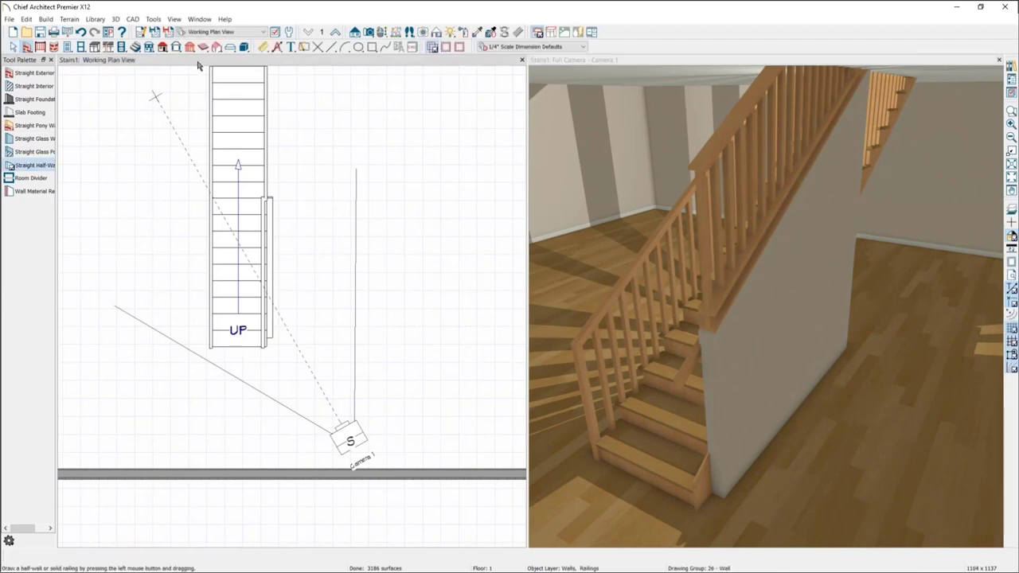
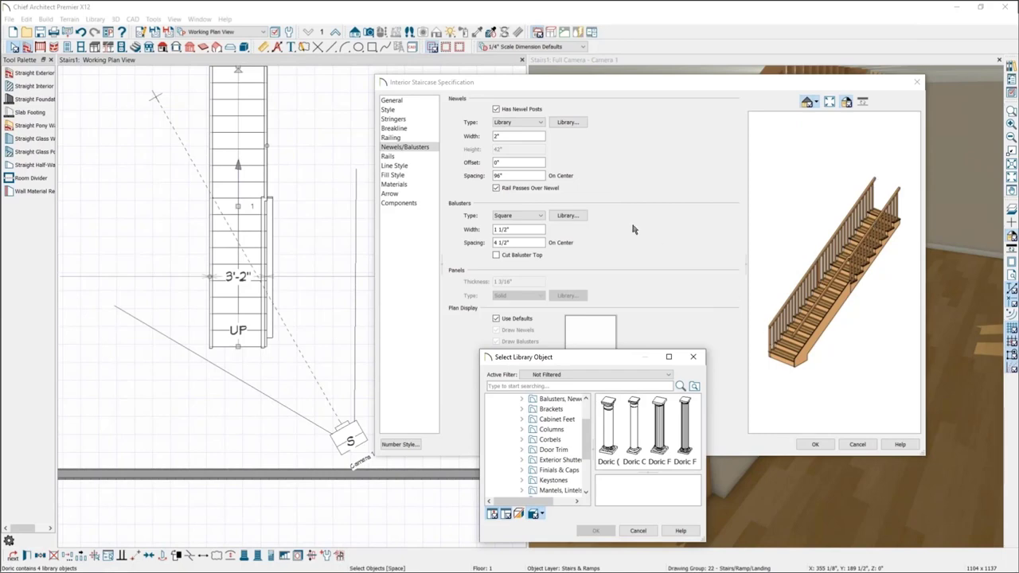
# Step: Look at the library choices for the staircase's newel posts and close the staircase specification
pyautogui.click(518, 177)
pyautogui.click(694, 360)
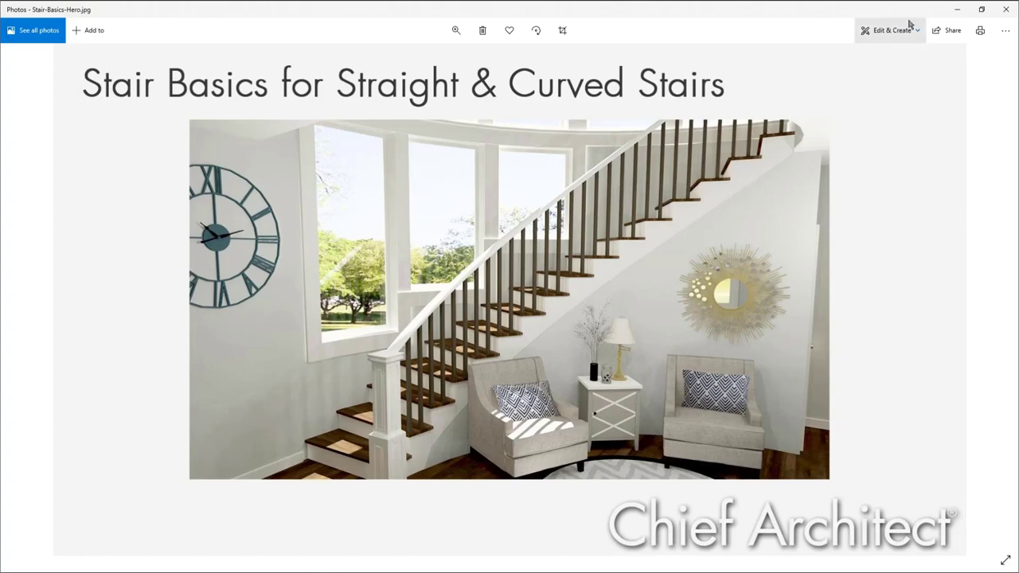
pyautogui.click(957, 13)
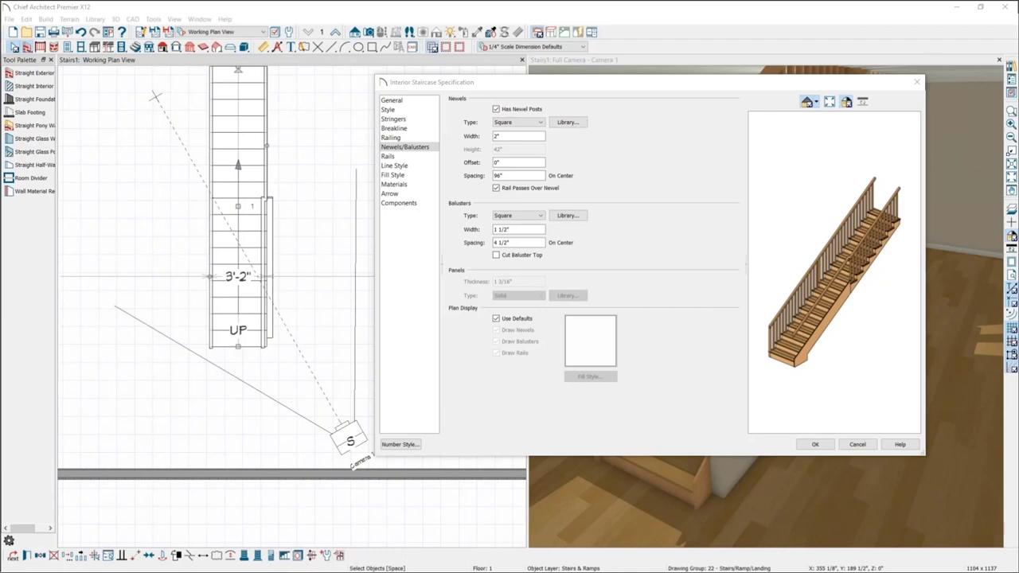
pyautogui.click(567, 122)
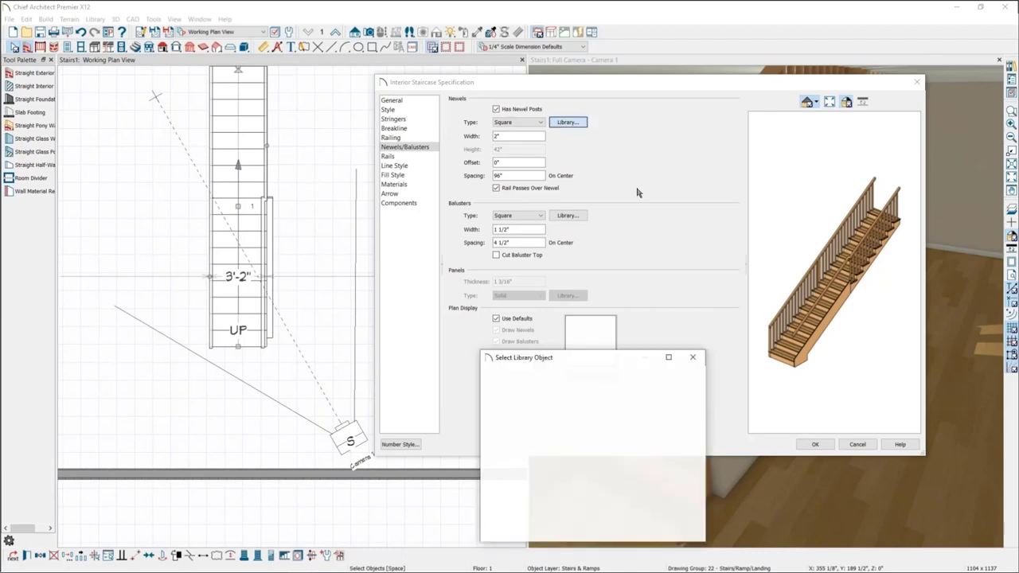
pyautogui.press('Escape')
pyautogui.click(815, 444)
# Step: Delete the staircase and the pony wall beside it from the plan
pyautogui.scroll(-2, 300, 215)
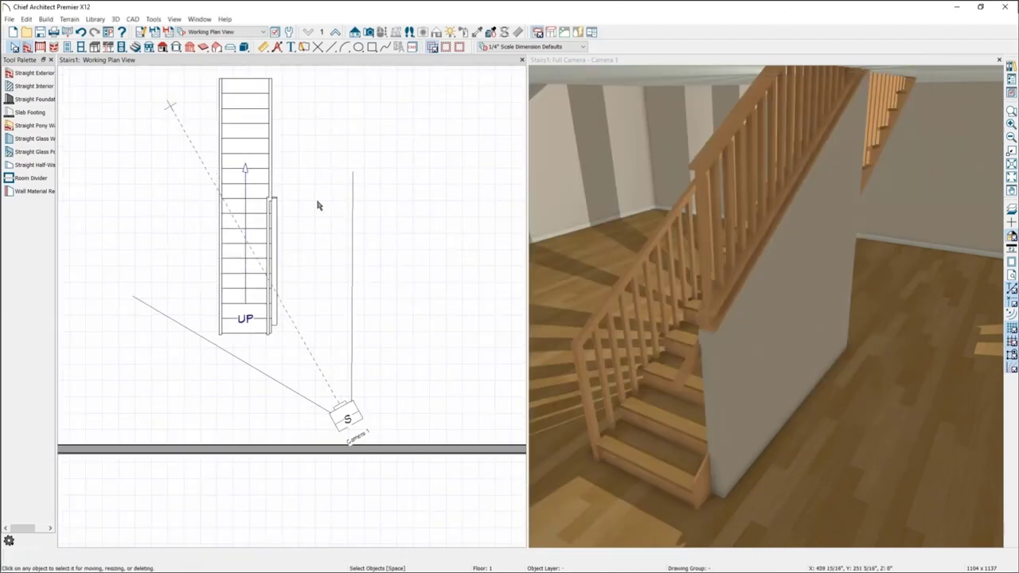
pyautogui.click(269, 208)
pyautogui.press('Delete')
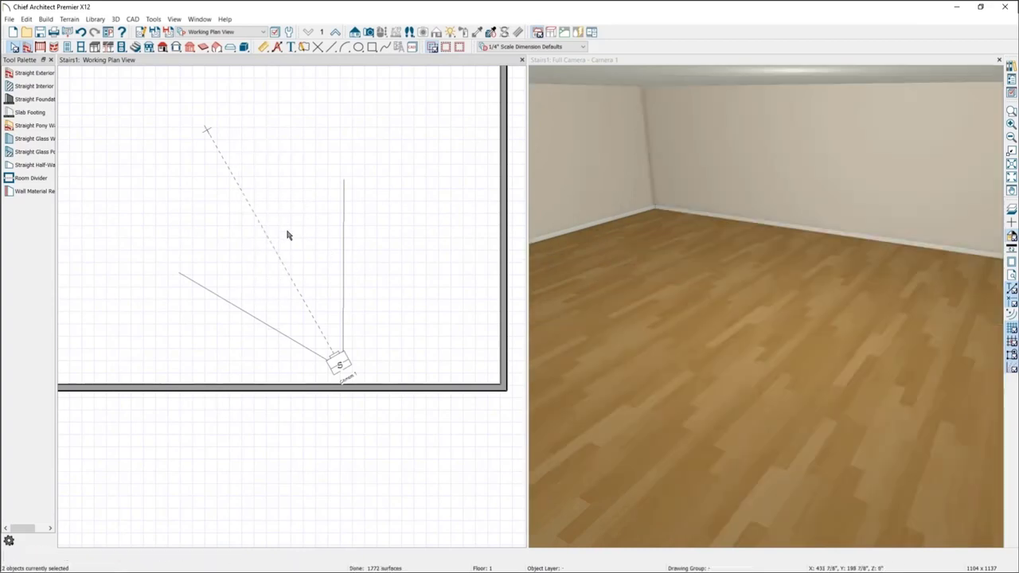
# Step: Draw a short straight flight of stairs going up the plan in the empty room, just left of the camera
pyautogui.moveTo(284, 211); pyautogui.dragTo(337, 289, button='middle')
pyautogui.scroll(-1, 369, 311)
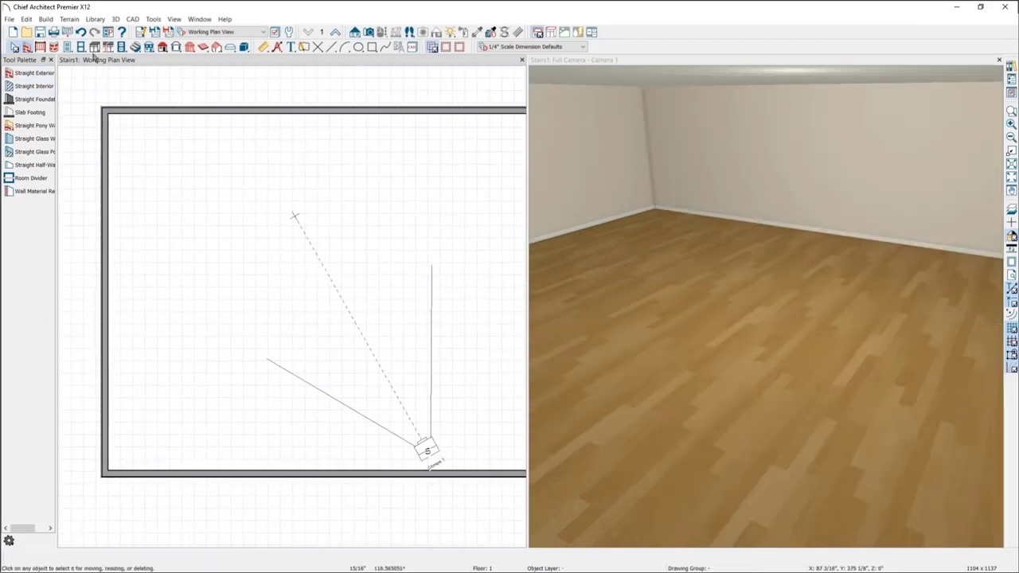
pyautogui.click(137, 47)
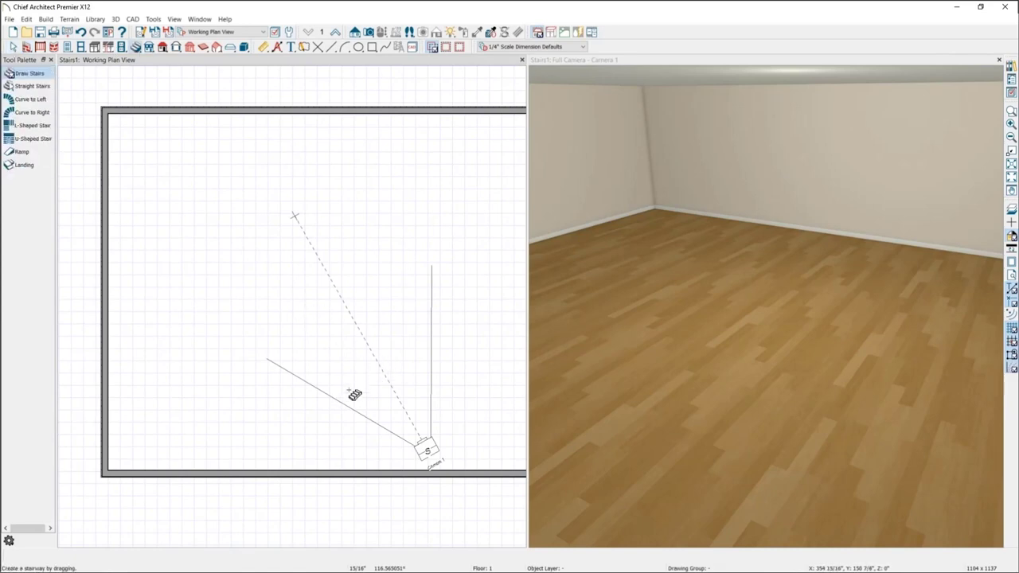
pyautogui.moveTo(351, 393); pyautogui.dragTo(356, 314)
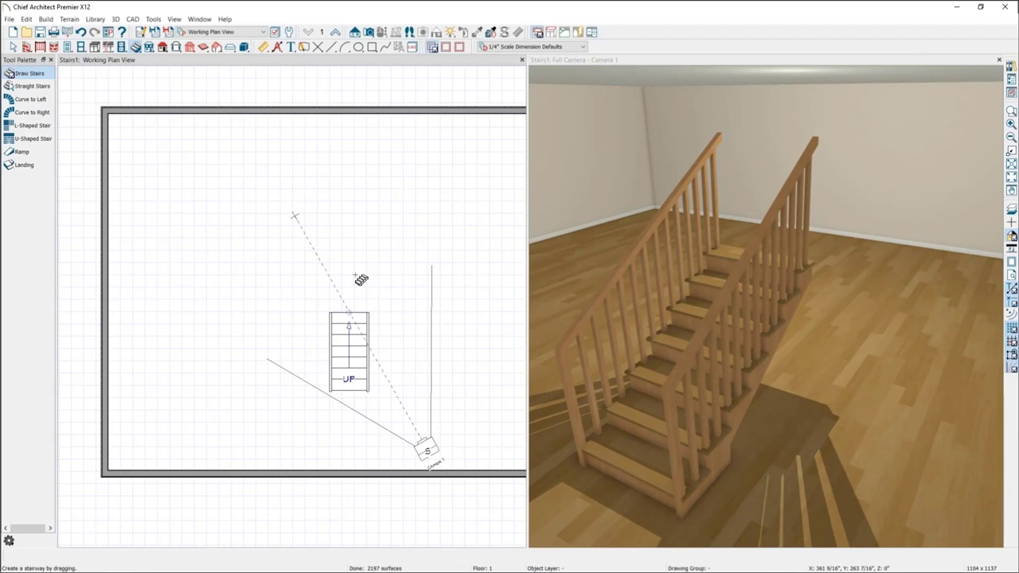
# Step: Draw a landing as wide as the stairs at the top of the flight and continue it with a second straight flight
pyautogui.click(24, 164)
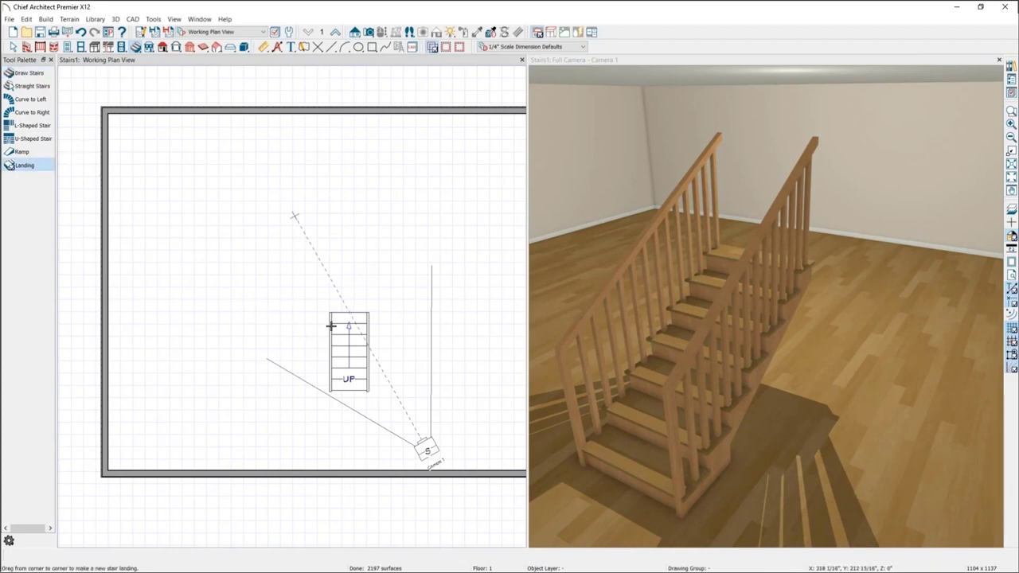
pyautogui.moveTo(329, 312); pyautogui.dragTo(369, 276)
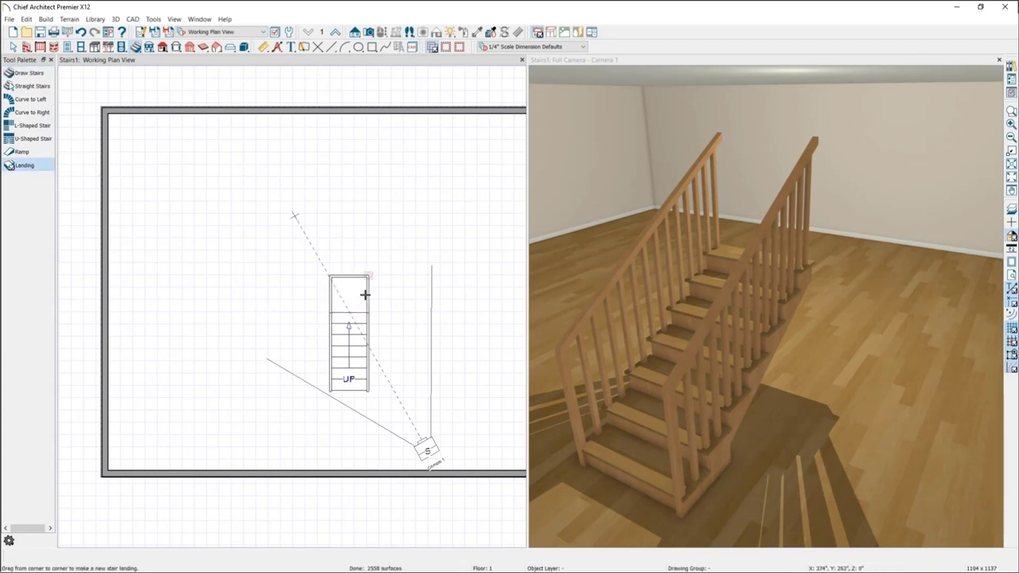
pyautogui.click(26, 73)
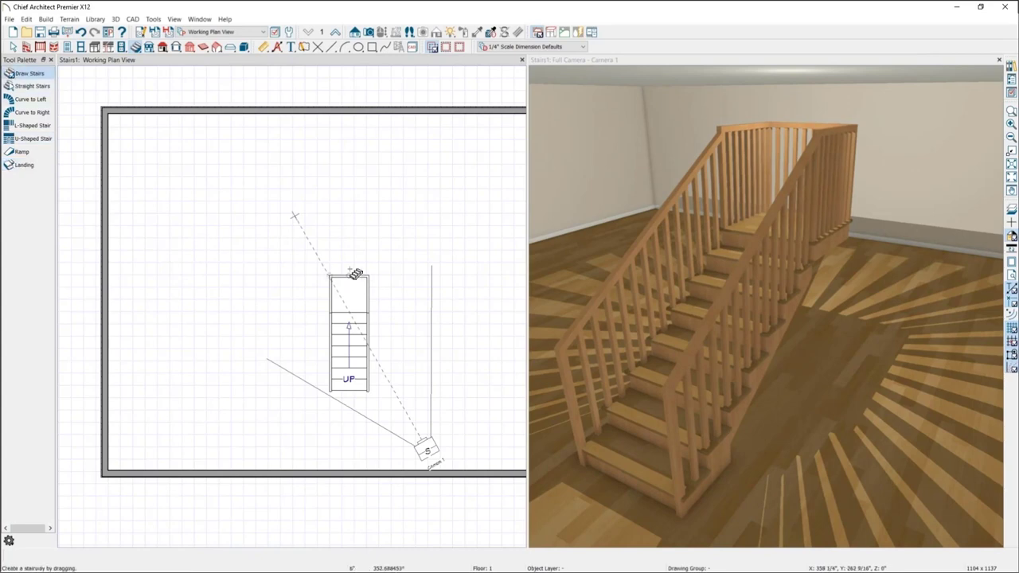
pyautogui.click(356, 274)
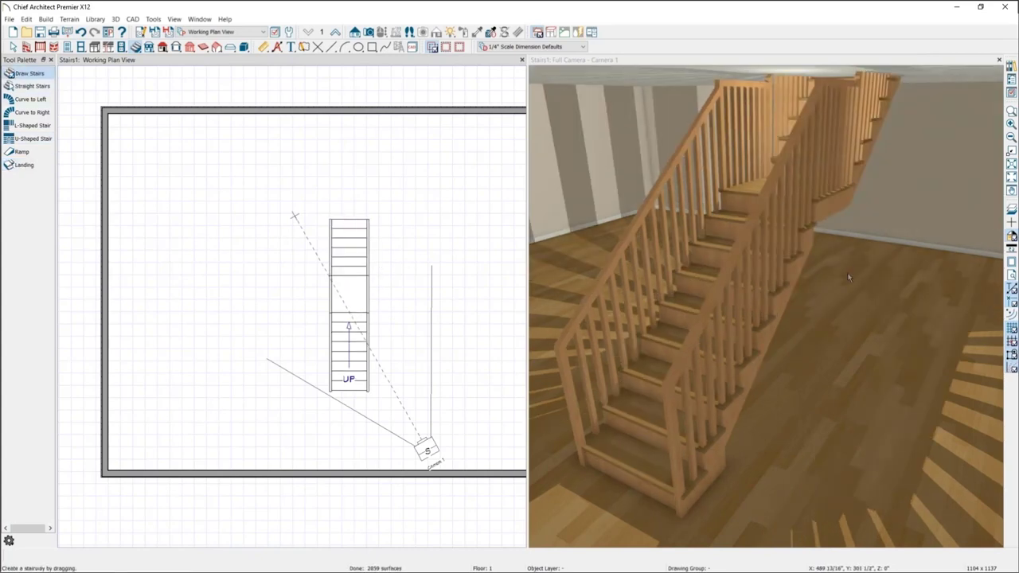
# Step: Delete the second flight and the landing, keeping only the lower flight
pyautogui.click(343, 259)
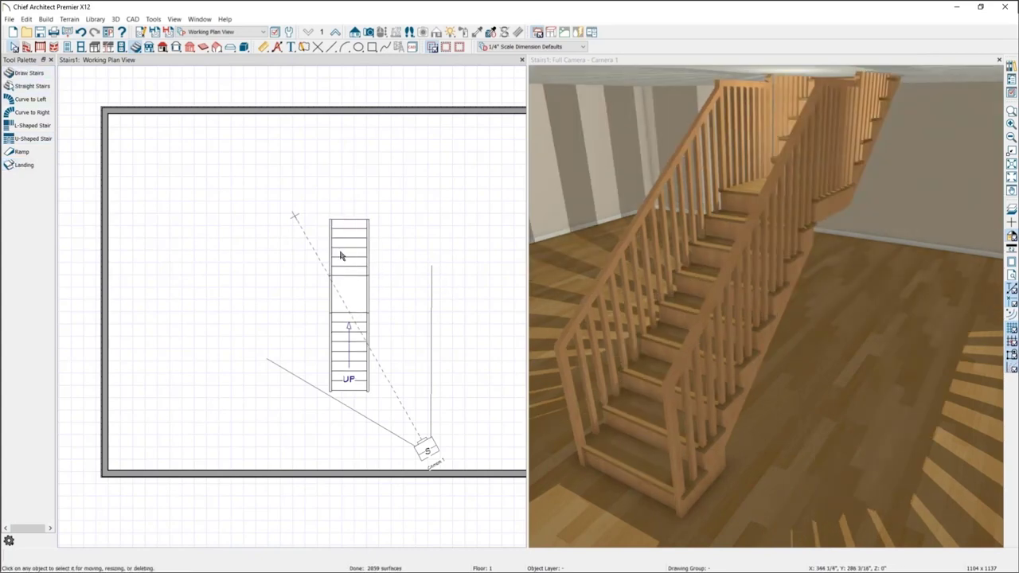
pyautogui.press('Delete')
pyautogui.click(364, 301)
pyautogui.click(85, 146)
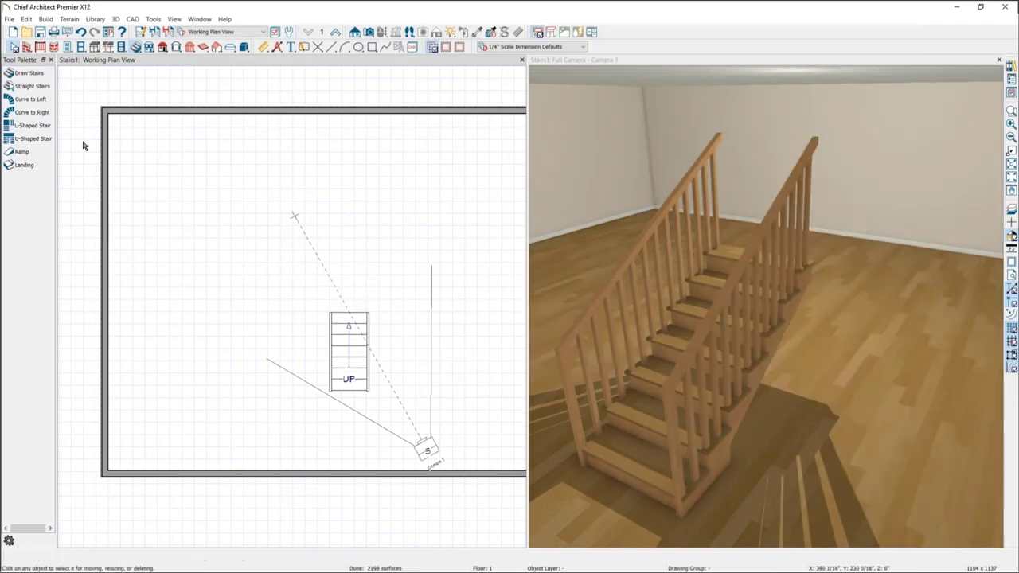
# Step: Draw a second straight flight in line beyond the first, leaving a gap, and fill the gap with an automatic landing
pyautogui.click(34, 75)
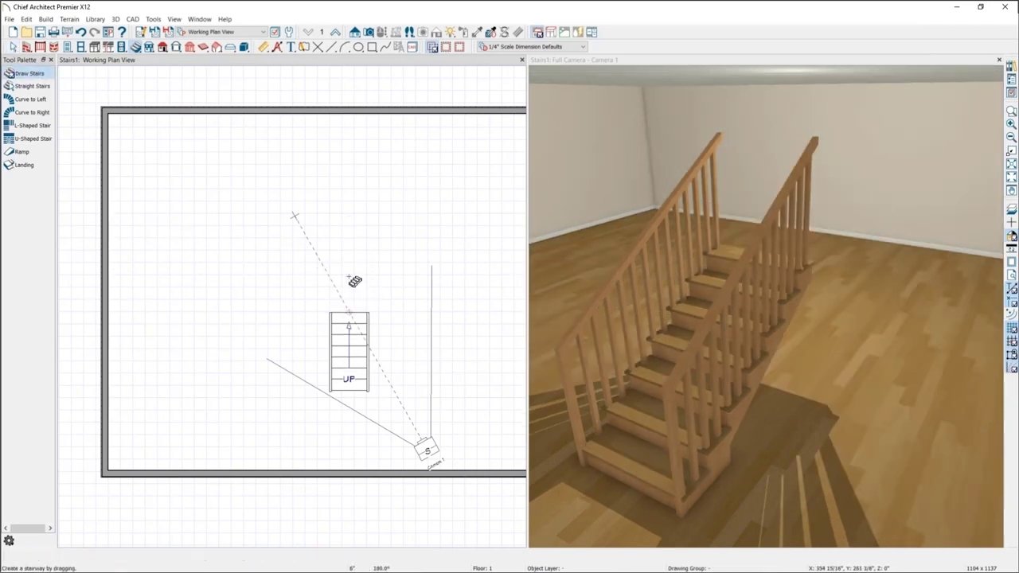
pyautogui.moveTo(348, 207); pyautogui.dragTo(350, 278)
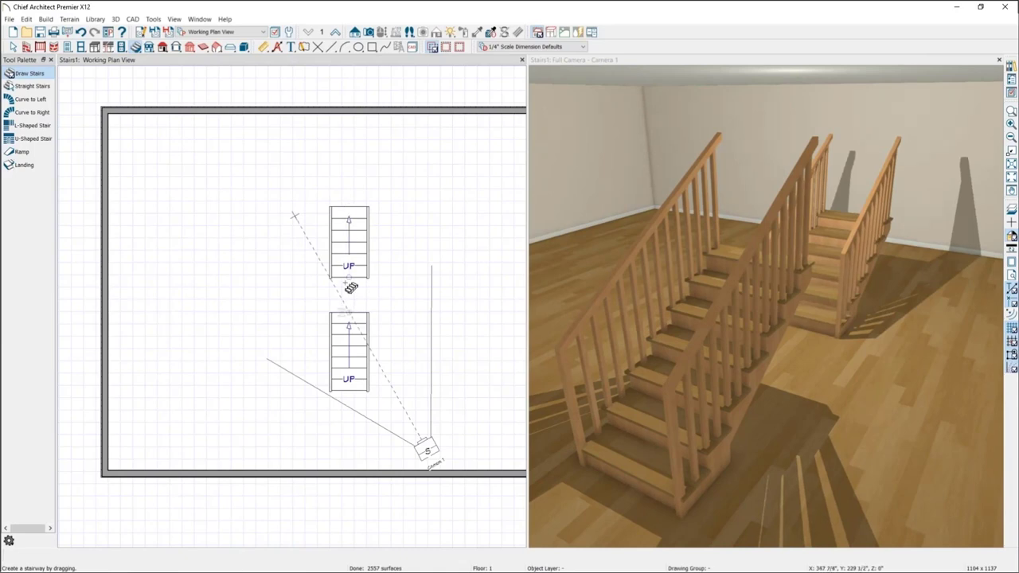
pyautogui.click(353, 298)
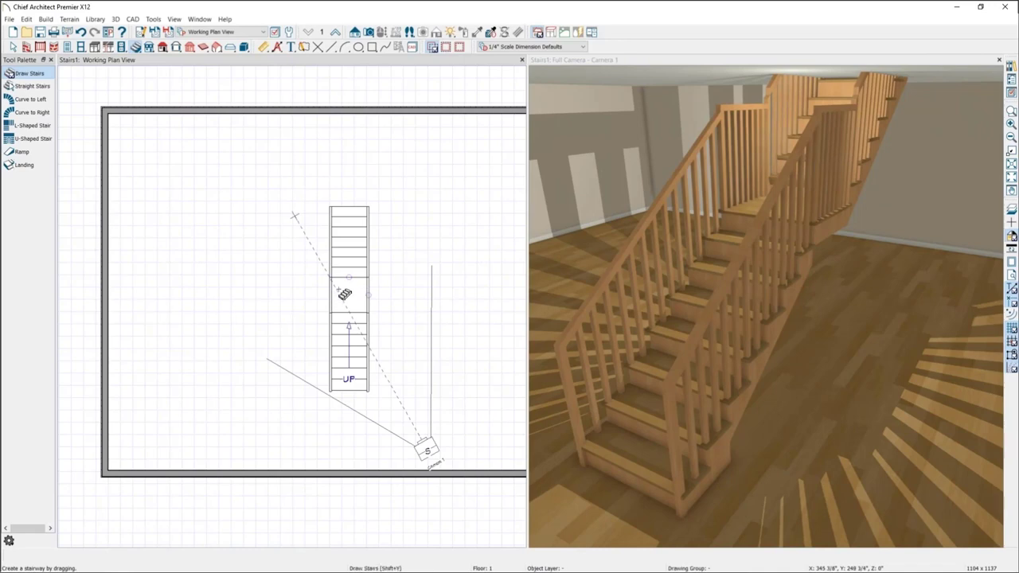
# Step: Create an L-shaped stair with a corner landing near the room's left wall and a U-shaped stair with a landing against the upper wall
pyautogui.moveTo(165, 278)
pyautogui.mouseDown()
pyautogui.moveTo(166, 206)
pyautogui.moveTo(238, 182)
pyautogui.mouseUp()
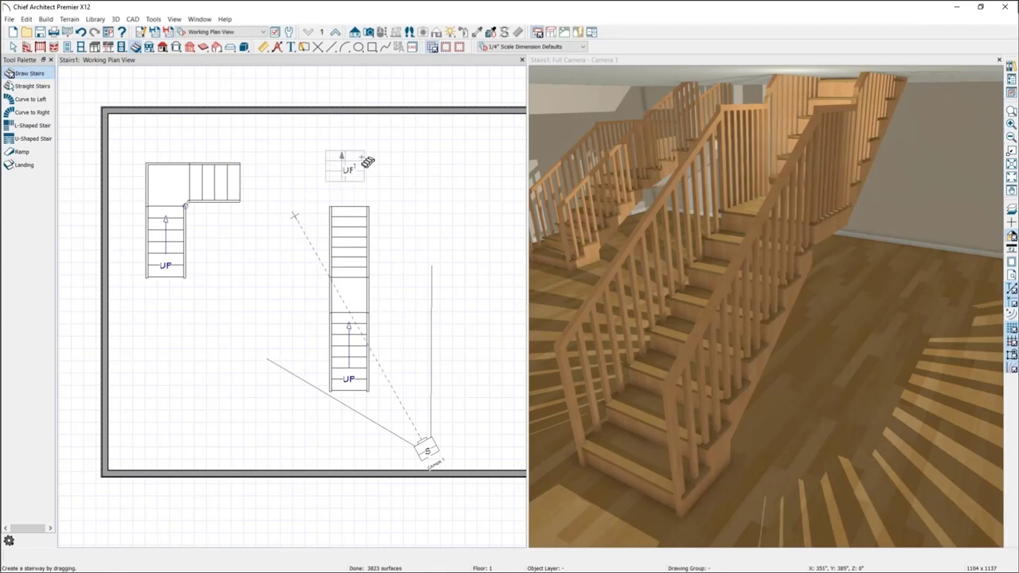
pyautogui.moveTo(367, 162); pyautogui.dragTo(414, 192)
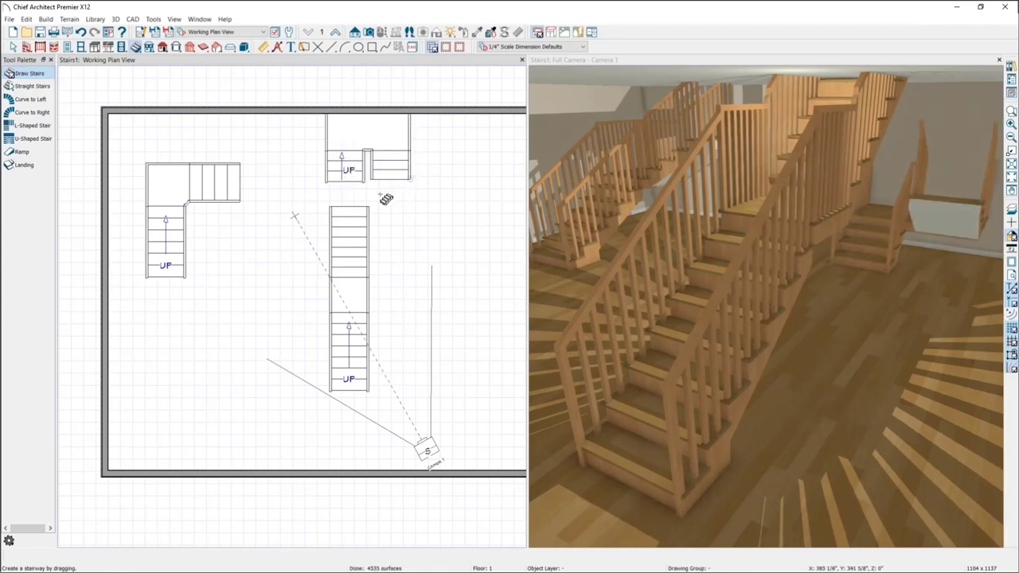
# Step: Delete the L-shaped stair and the U-shaped stair, leaving only the straight stair with its landing
pyautogui.press('space')
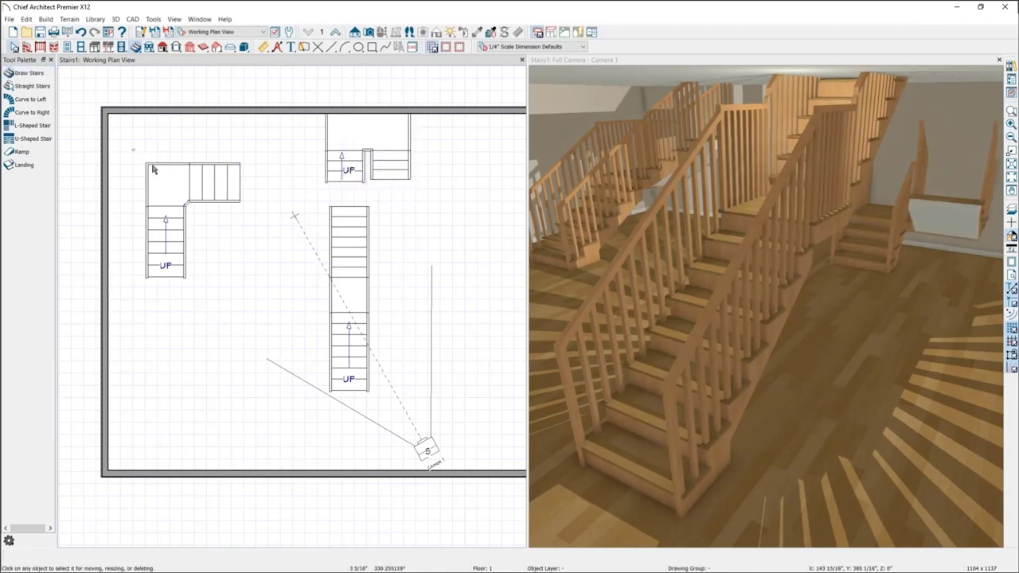
pyautogui.moveTo(131, 148); pyautogui.dragTo(246, 273)
pyautogui.press('Delete')
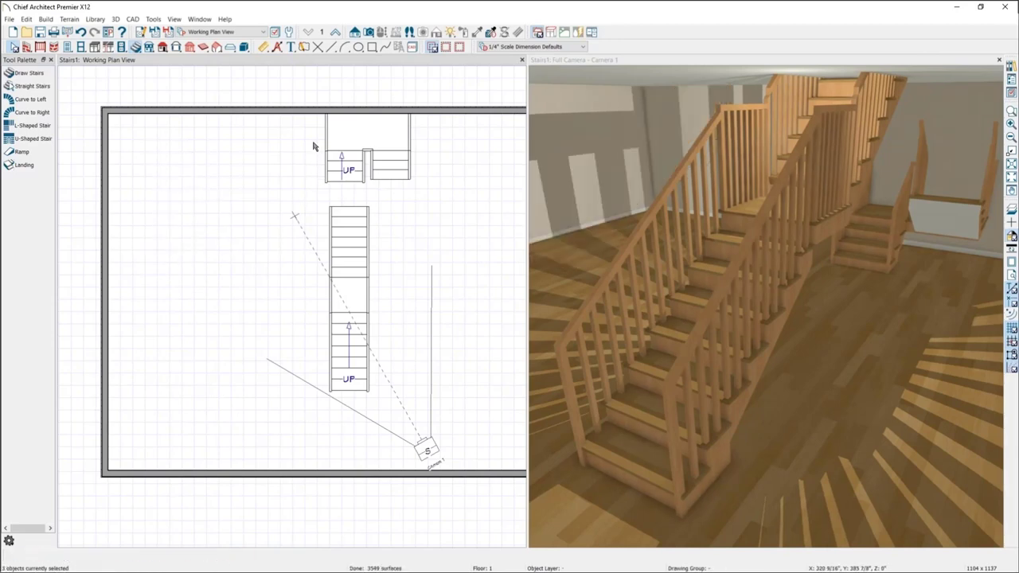
pyautogui.moveTo(315, 146); pyautogui.dragTo(446, 191)
pyautogui.press('Delete')
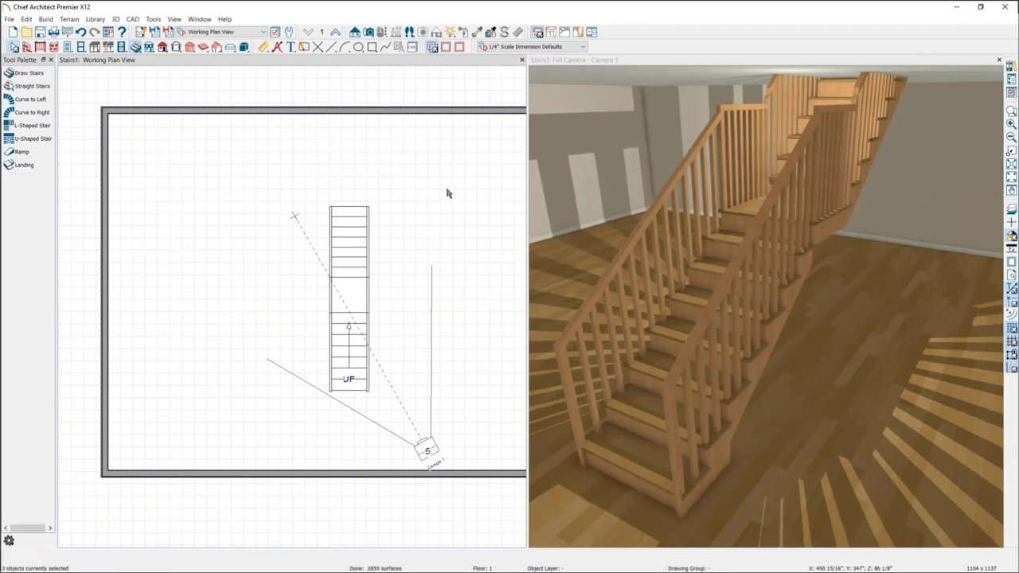
# Step: Lock the number of treads, turn off automatic heights and set the upper flight to 5 treads
pyautogui.click(349, 358)
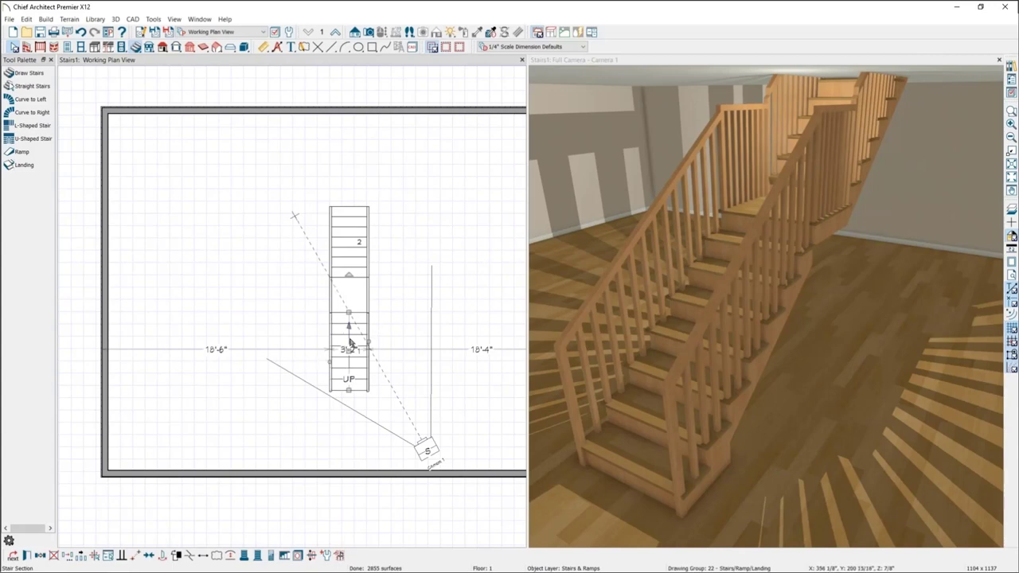
pyautogui.press('Escape')
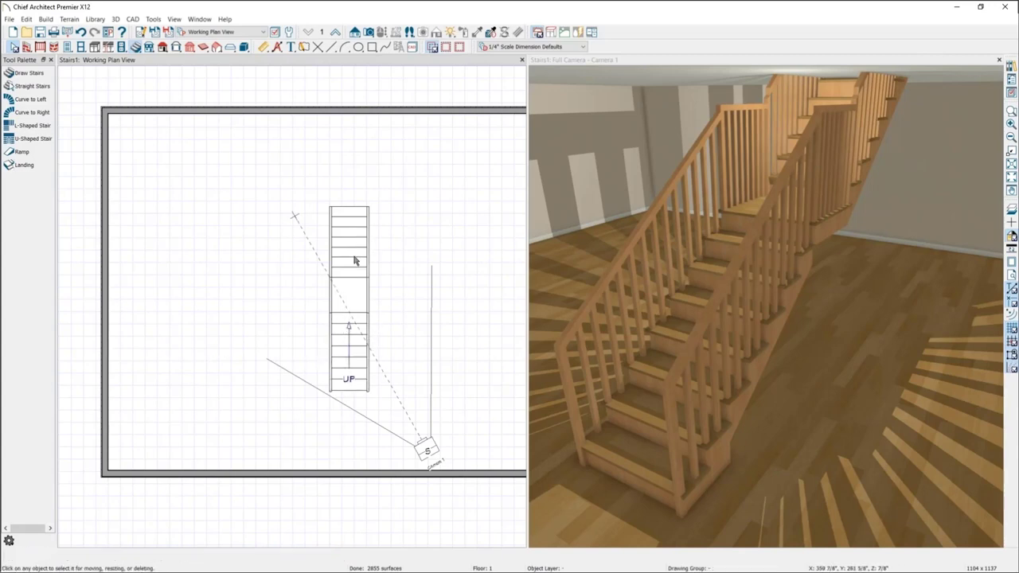
pyautogui.doubleClick(355, 261)
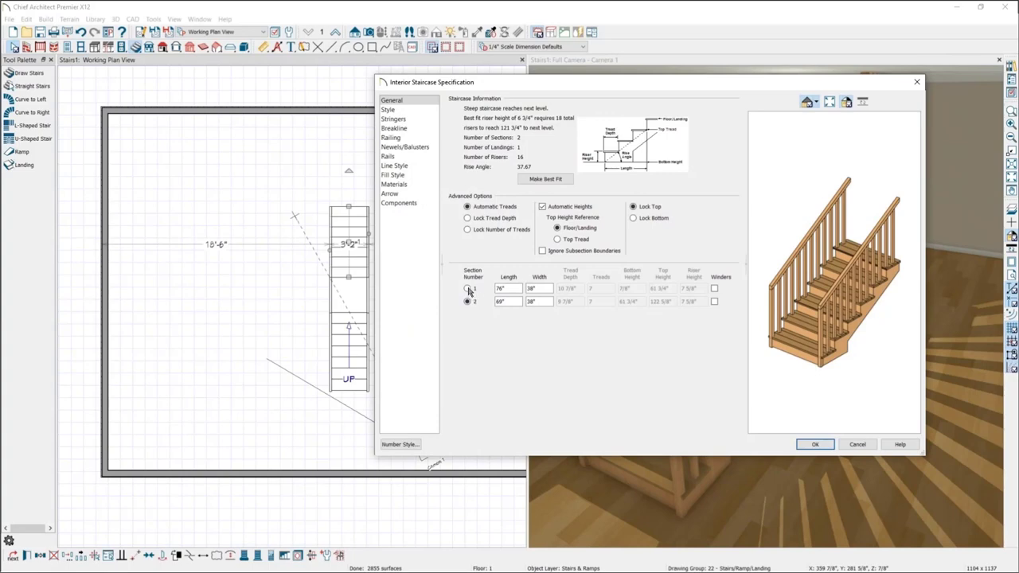
pyautogui.click(468, 302)
pyautogui.click(492, 230)
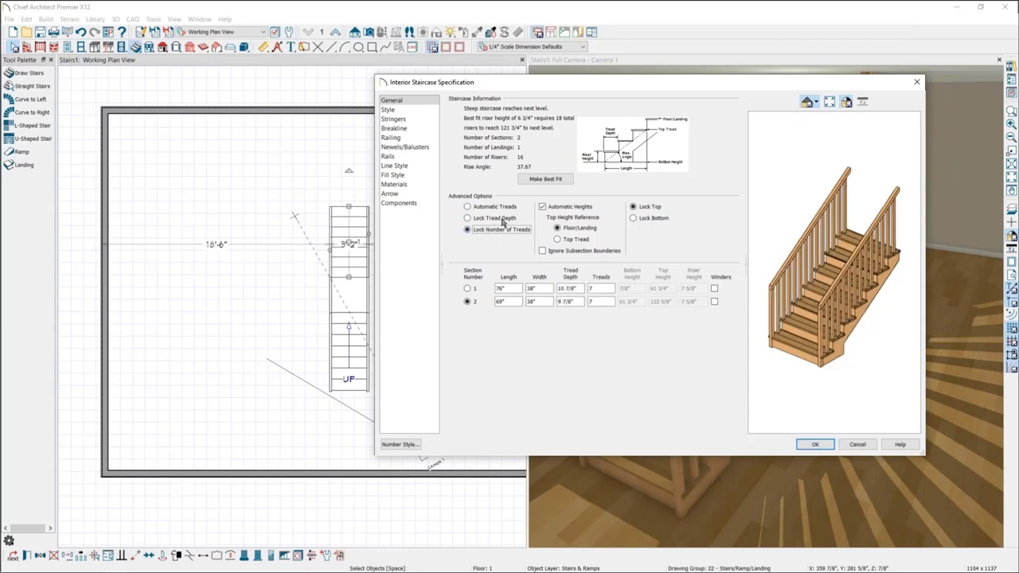
pyautogui.click(561, 207)
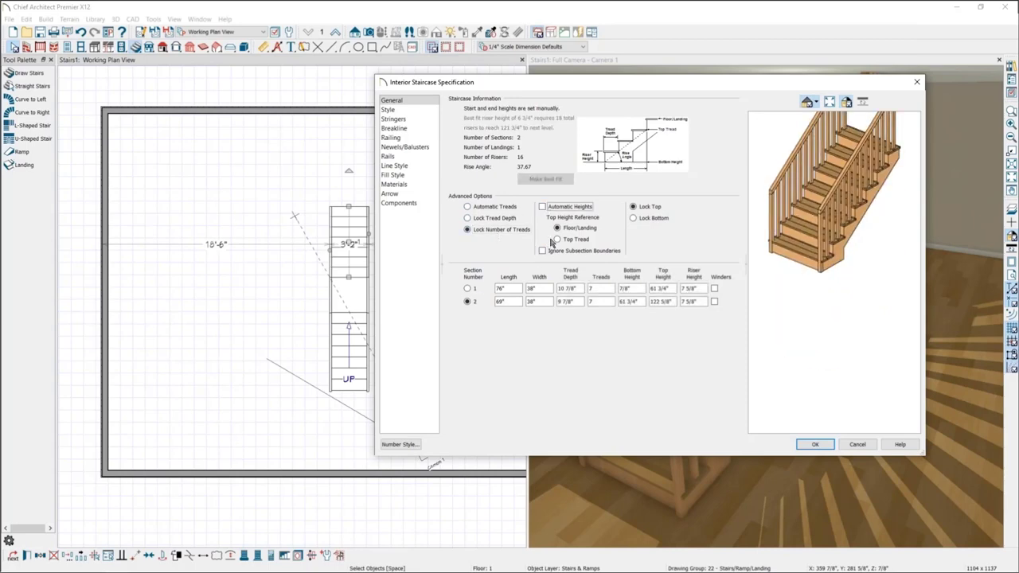
pyautogui.doubleClick(606, 301)
pyautogui.write('6')
pyautogui.click(815, 444)
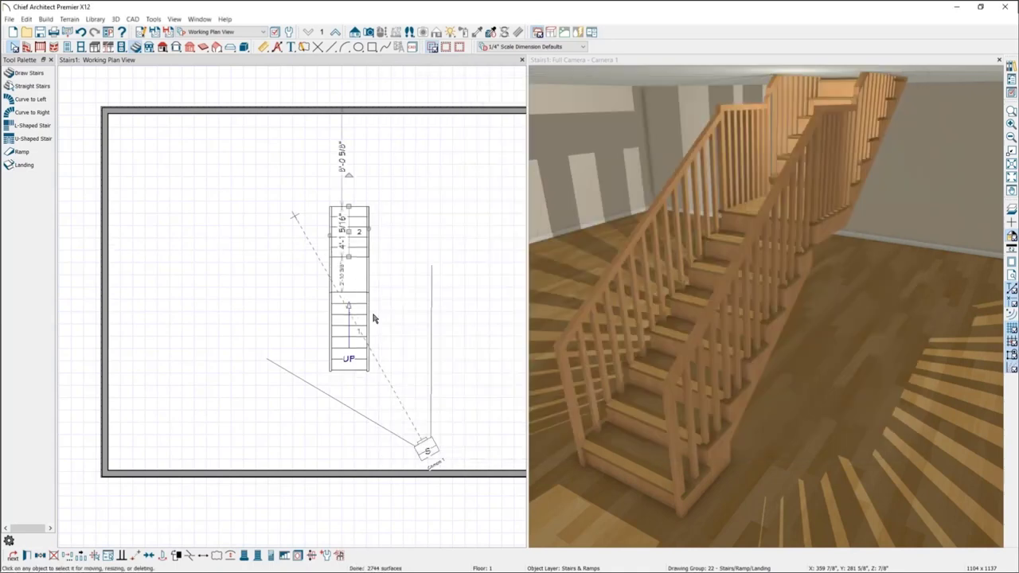
# Step: Examine the section settings of the upper and lower flights and the landing between them
pyautogui.click(375, 263)
pyautogui.click(352, 250)
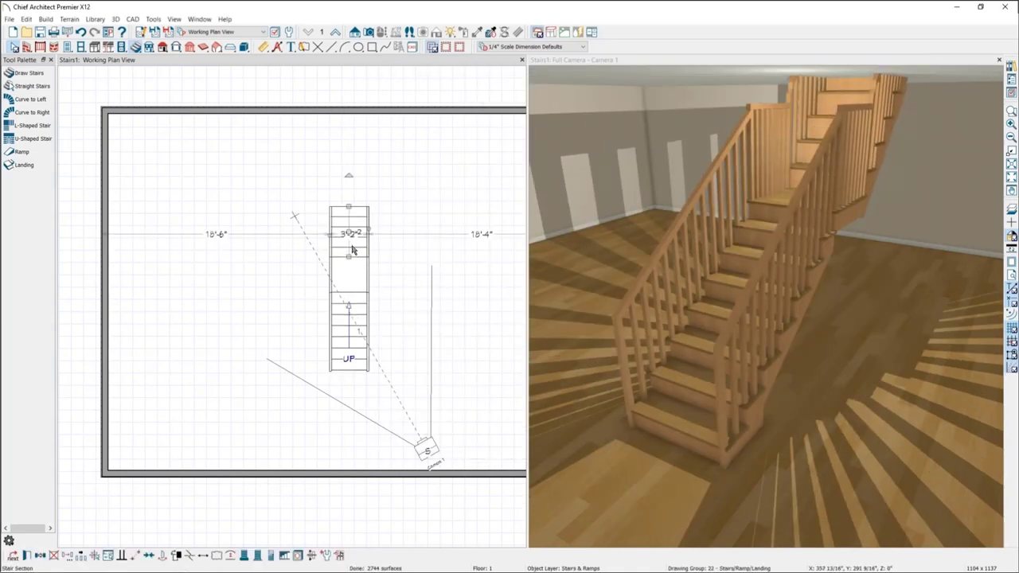
pyautogui.doubleClick(352, 250)
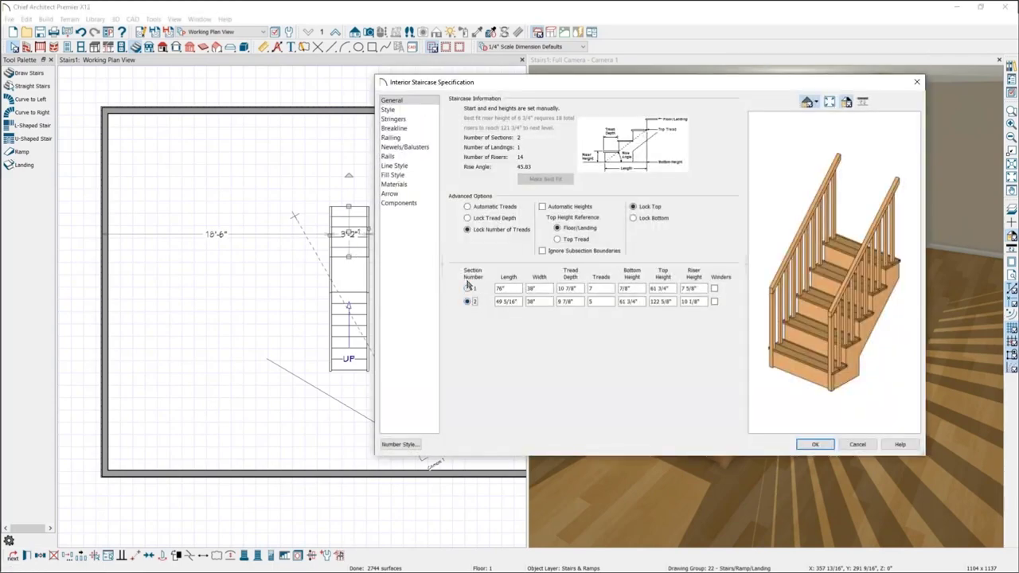
pyautogui.press('Return')
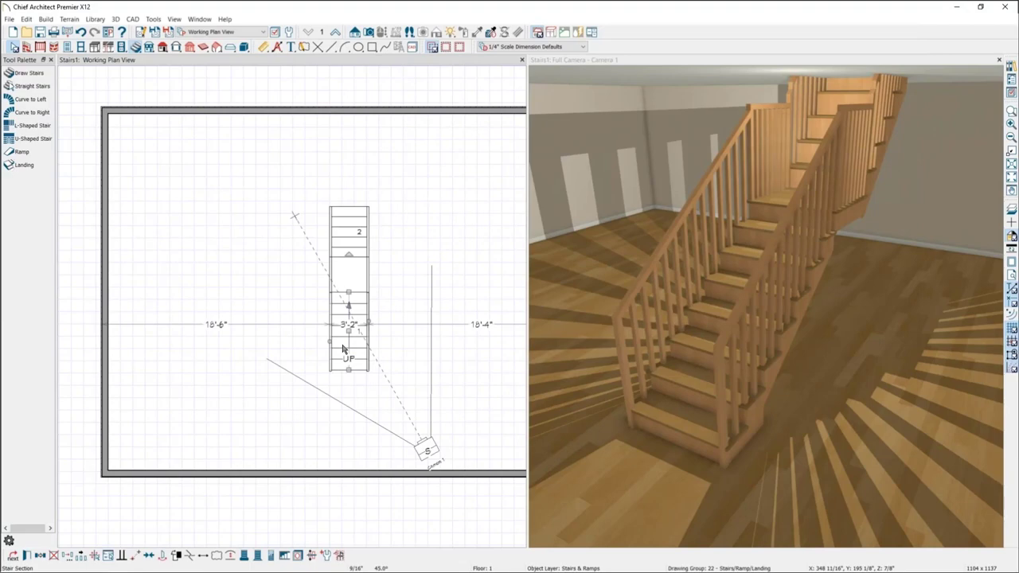
pyautogui.doubleClick(343, 349)
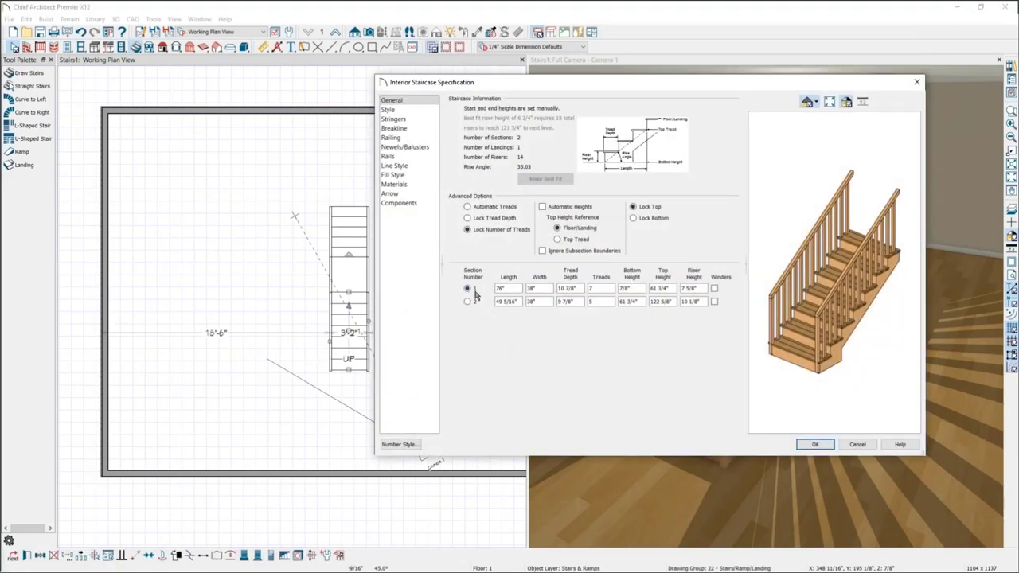
pyautogui.press('Return')
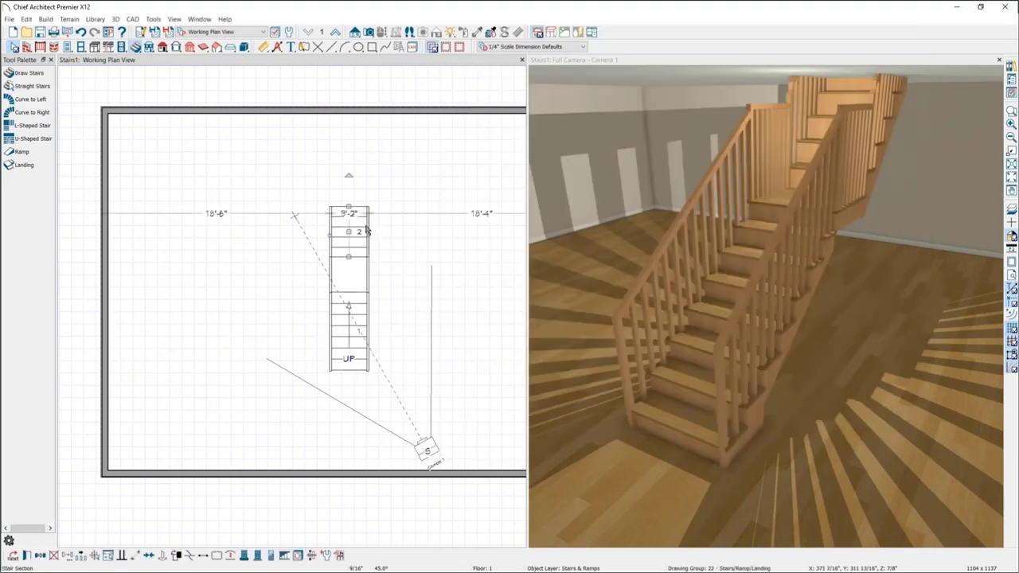
pyautogui.doubleClick(366, 230)
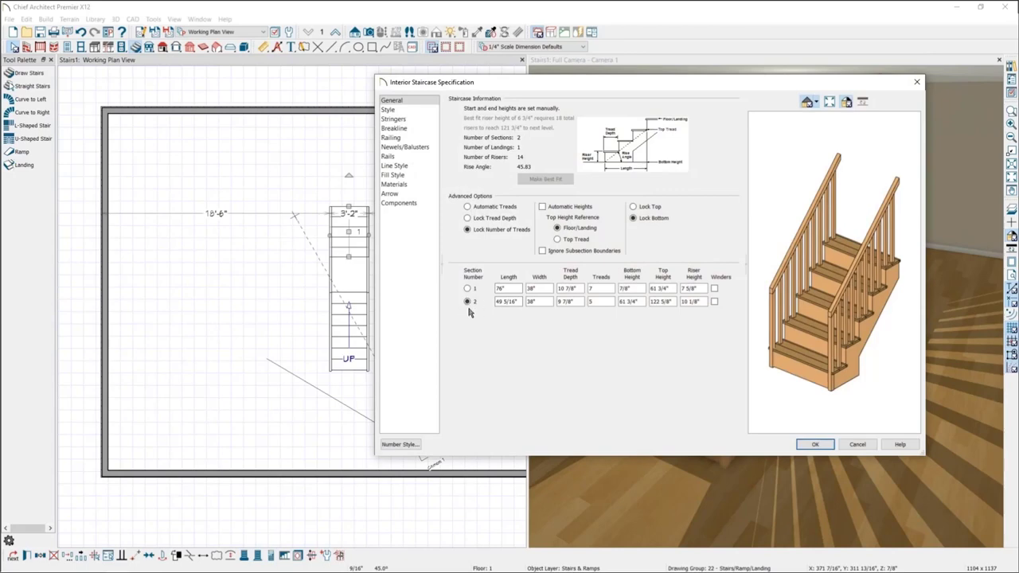
pyautogui.press('Return')
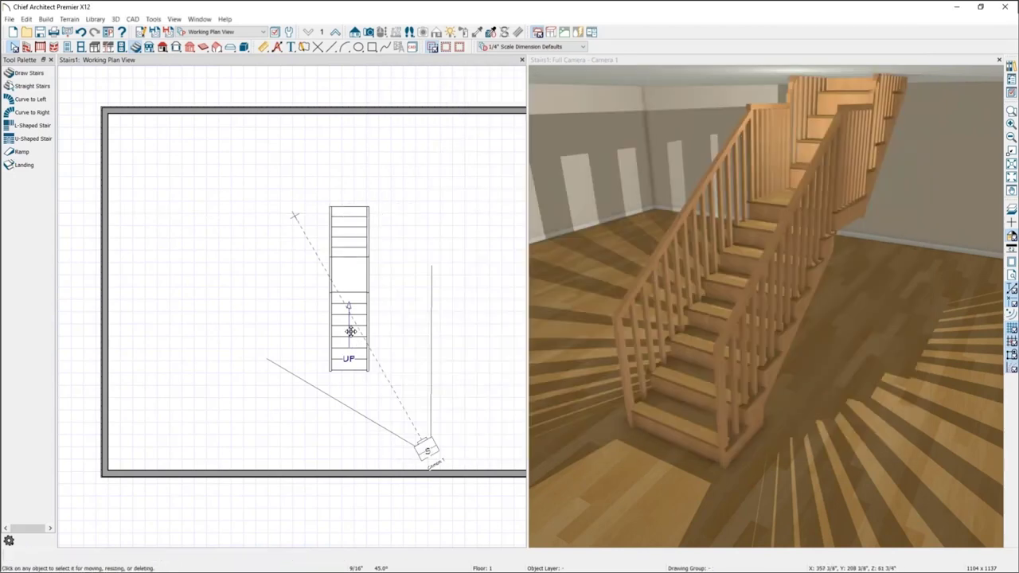
pyautogui.click(363, 273)
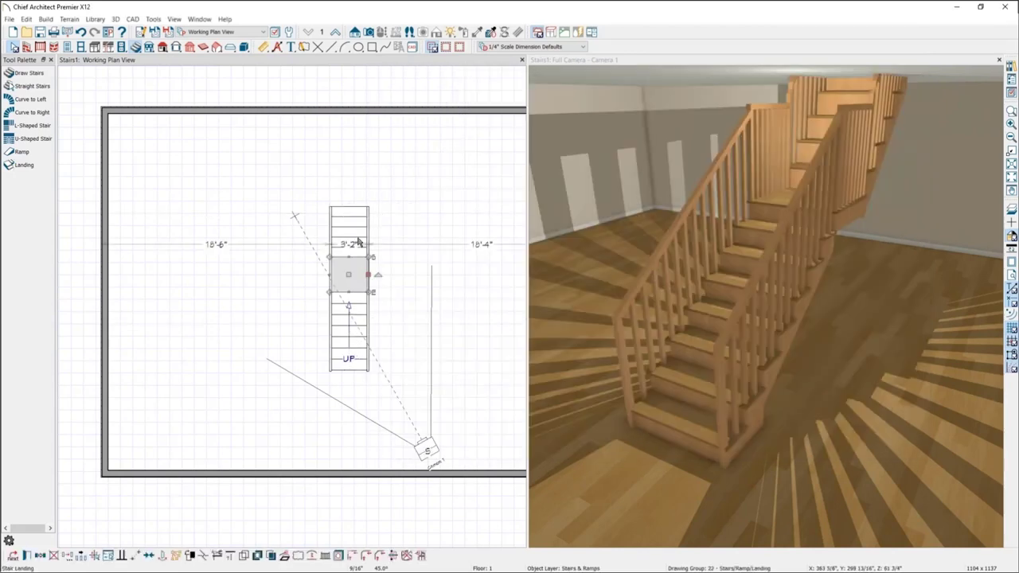
pyautogui.click(367, 277)
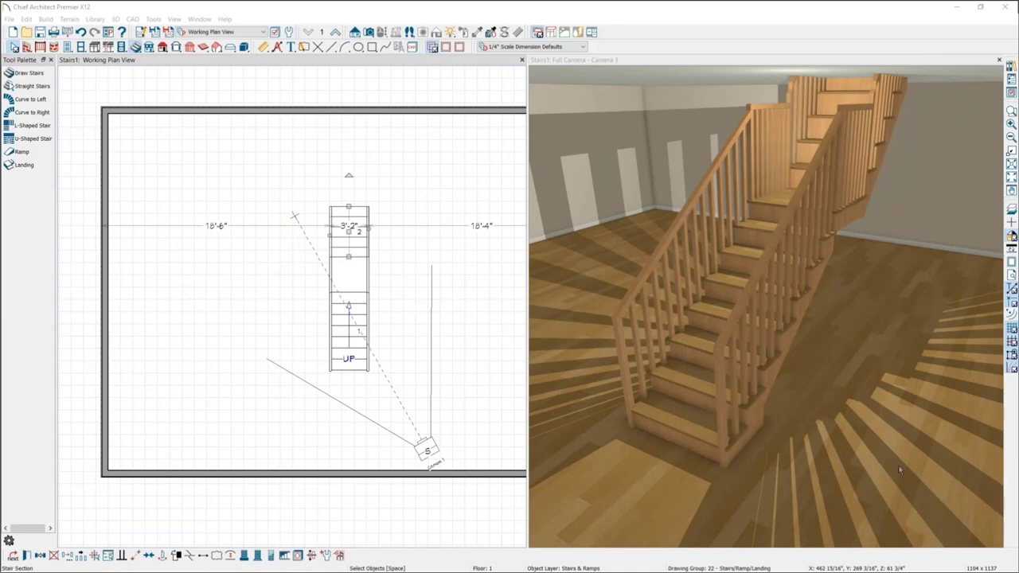
# Step: Try open risers with a single center stringer on the lower flight and view the preview from below
pyautogui.doubleClick(689, 422)
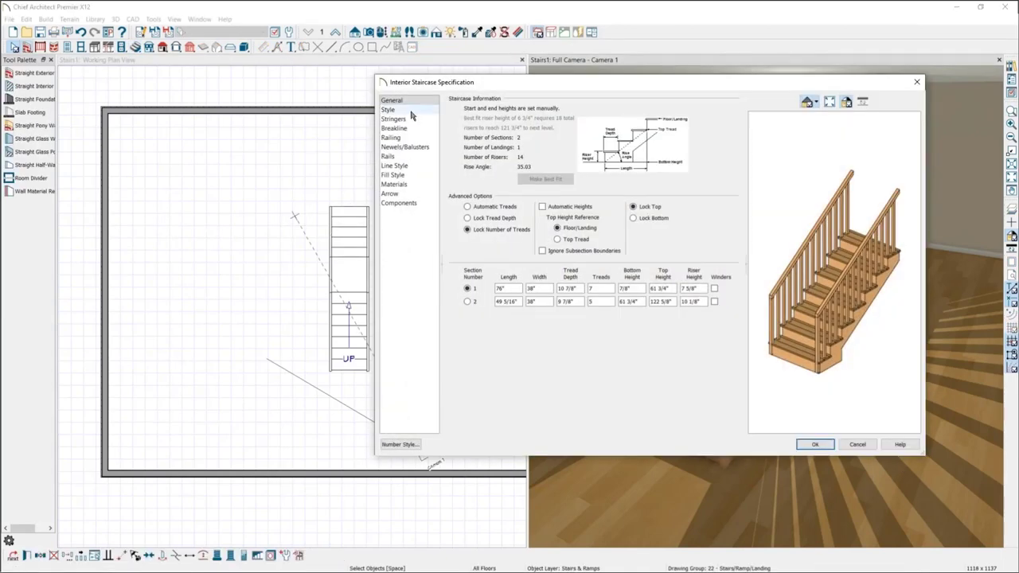
pyautogui.click(390, 109)
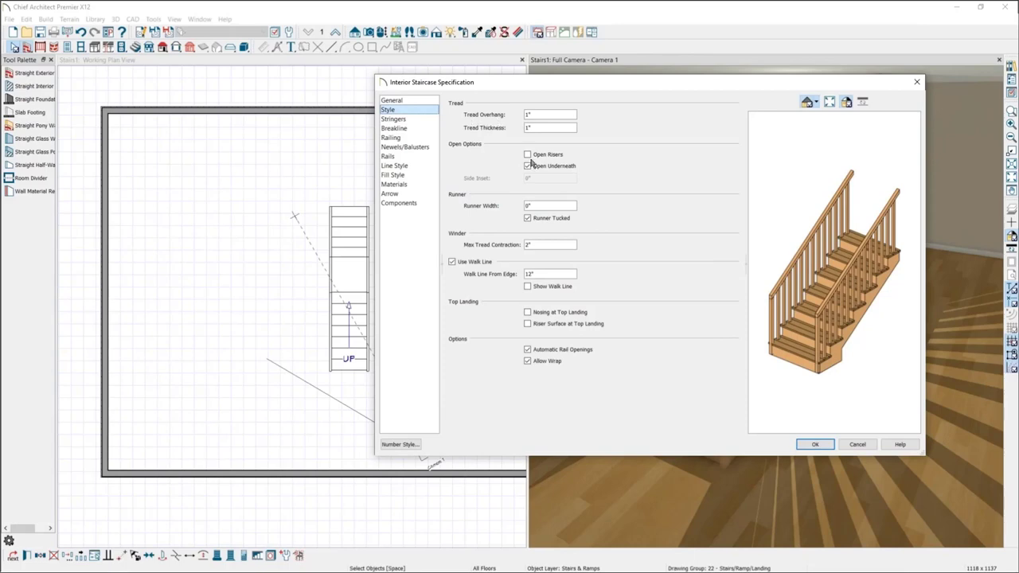
pyautogui.click(537, 156)
pyautogui.press('Down')
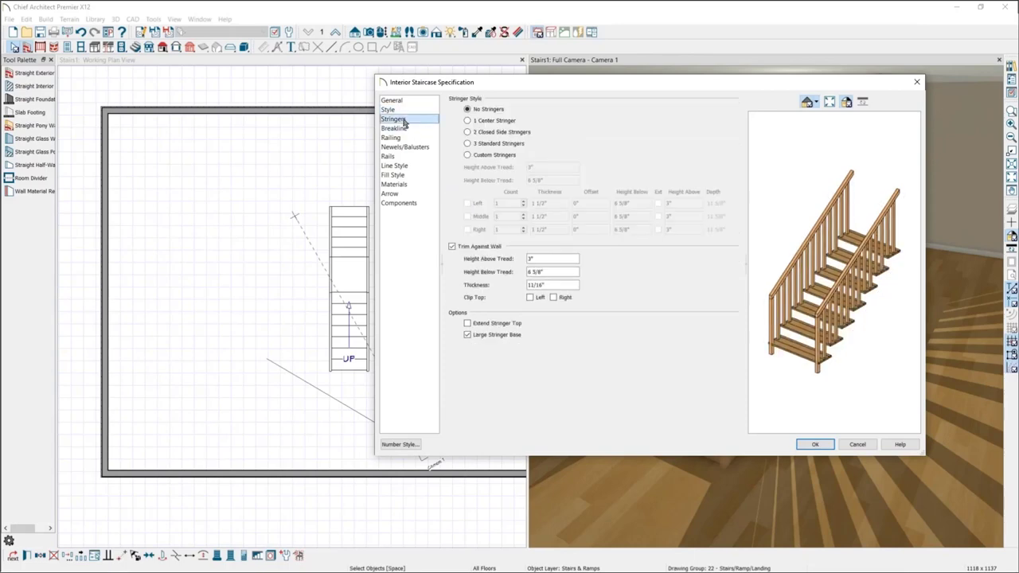
pyautogui.click(499, 121)
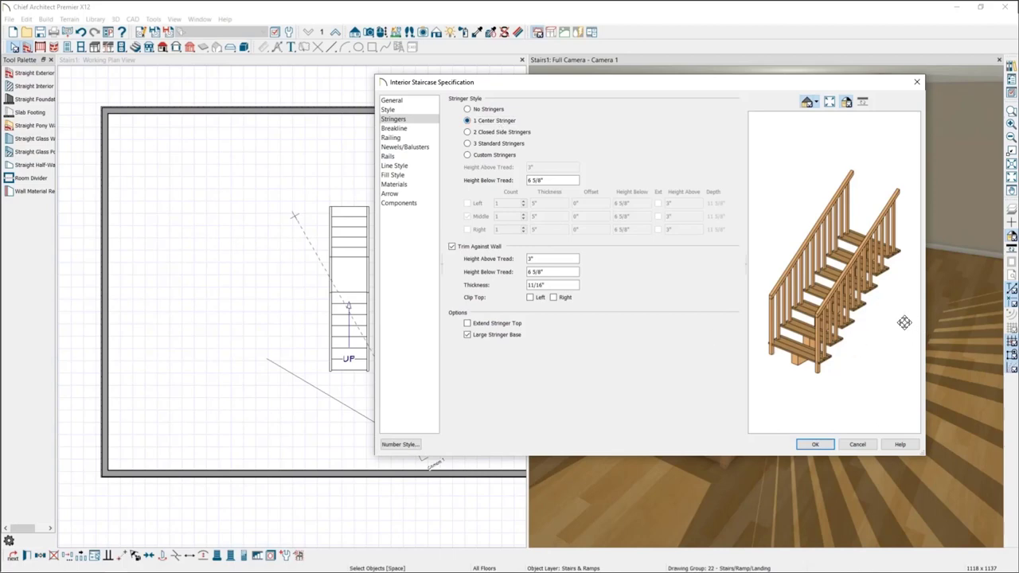
pyautogui.moveTo(912, 322); pyautogui.dragTo(856, 232)
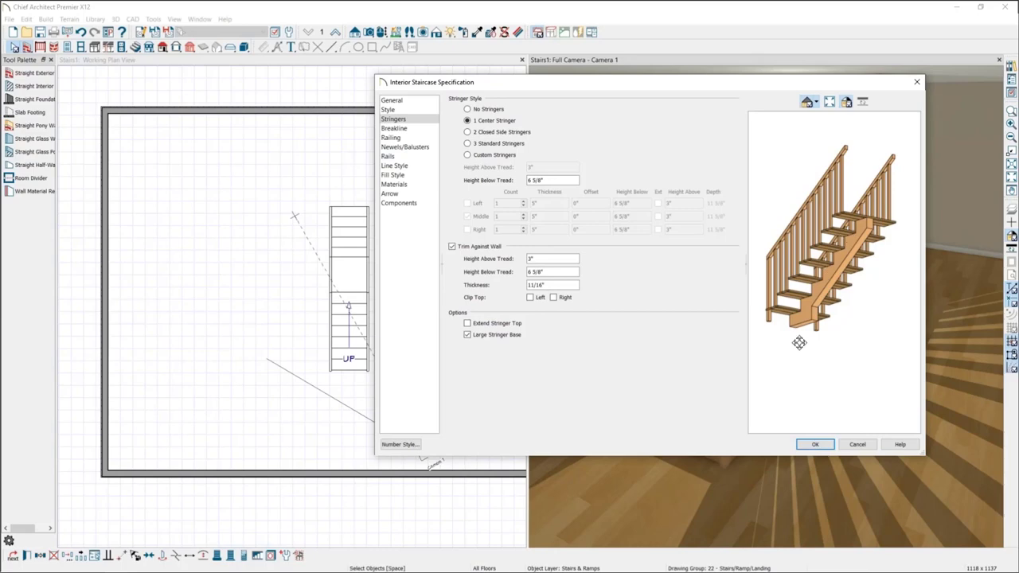
# Step: Try the two closed side stringers and three standard stringers styles, then return to the single center stringer
pyautogui.click(498, 132)
pyautogui.click(496, 144)
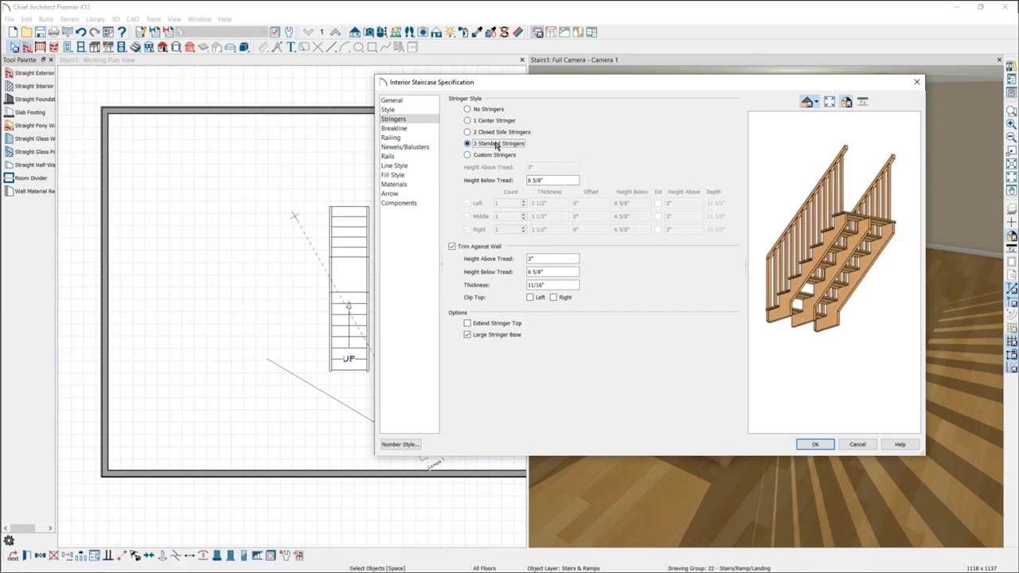
pyautogui.click(497, 132)
pyautogui.click(495, 120)
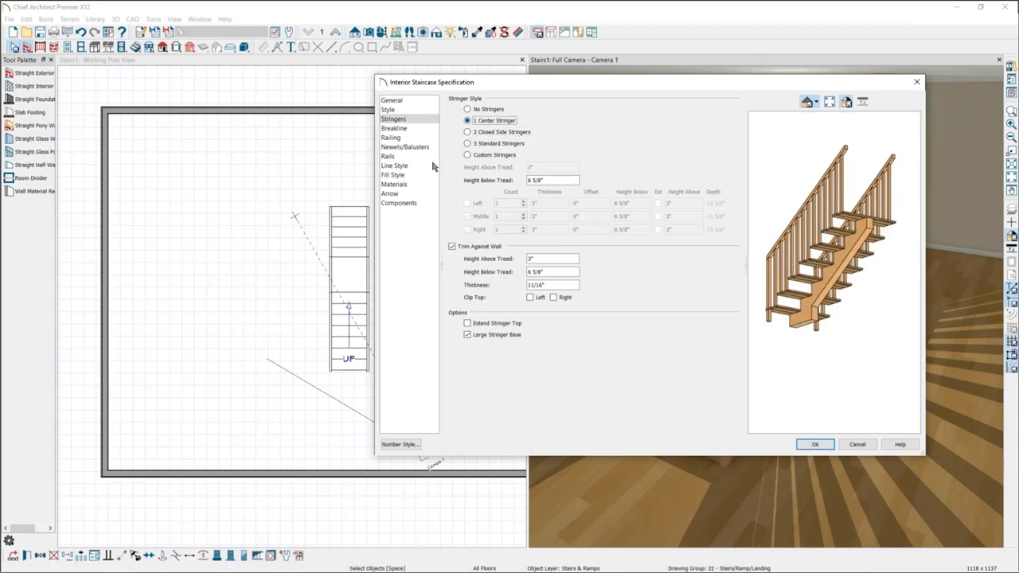
# Step: Examine the stringer's material and discard all the changes to the lower flight
pyautogui.click(394, 184)
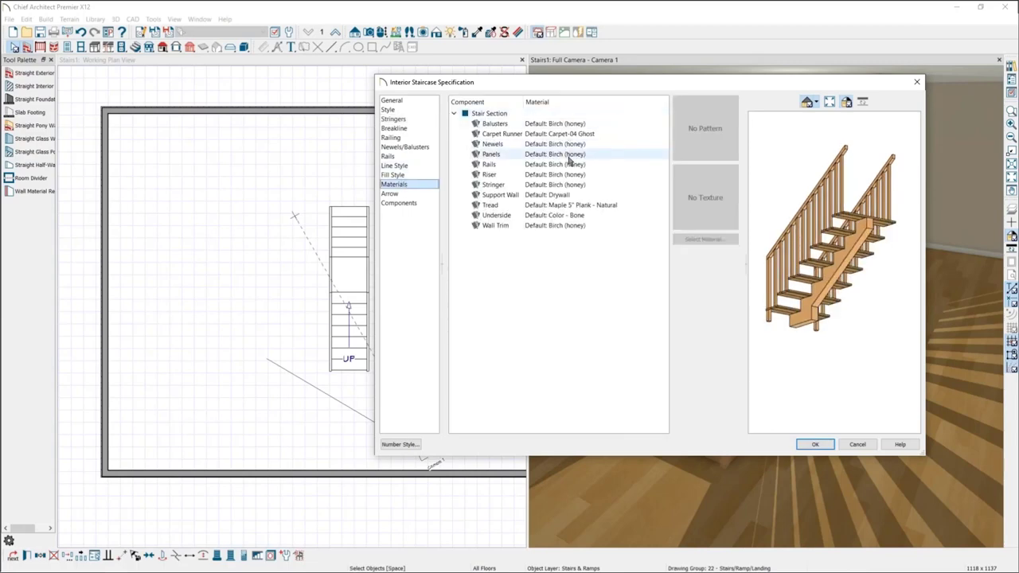
pyautogui.click(552, 185)
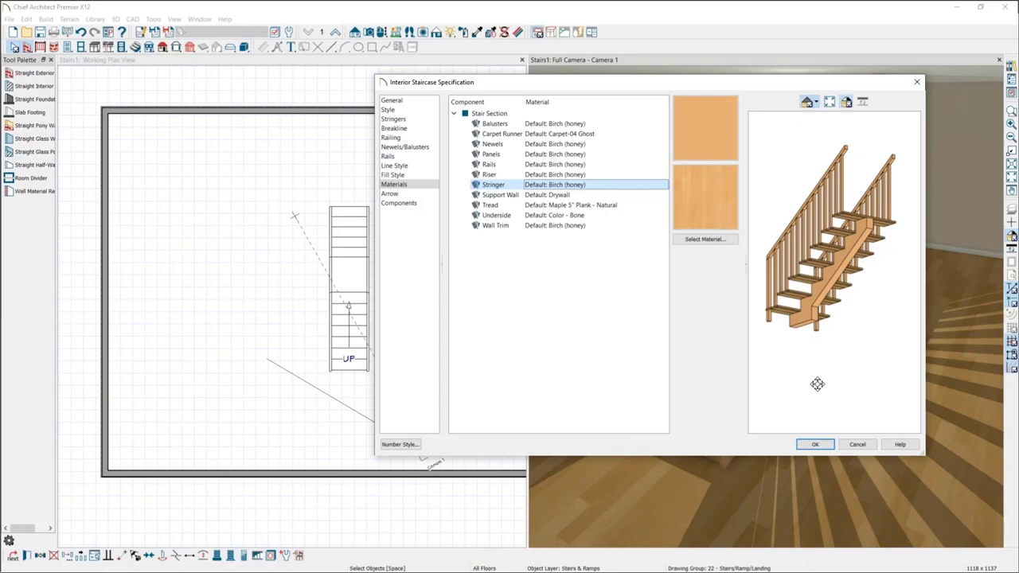
pyautogui.click(854, 445)
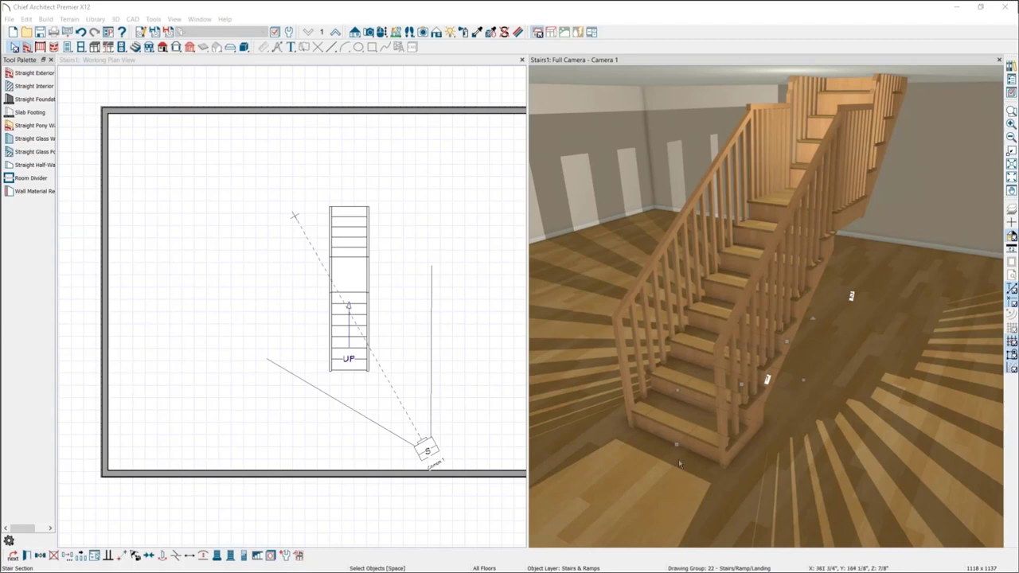
# Step: Examine the lower flight's style, stringer, breakline and railing settings
pyautogui.doubleClick(677, 434)
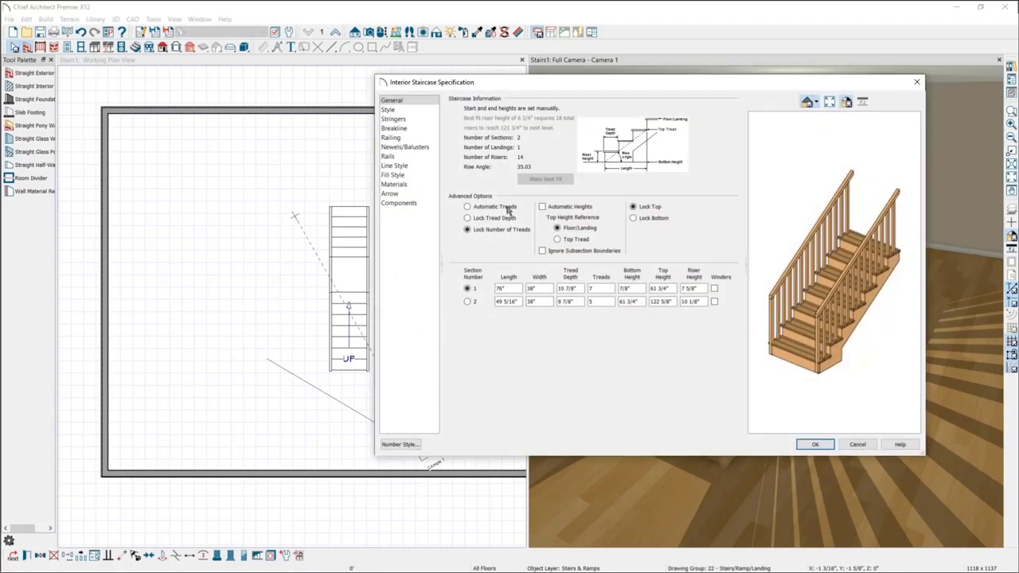
pyautogui.click(389, 110)
pyautogui.click(398, 119)
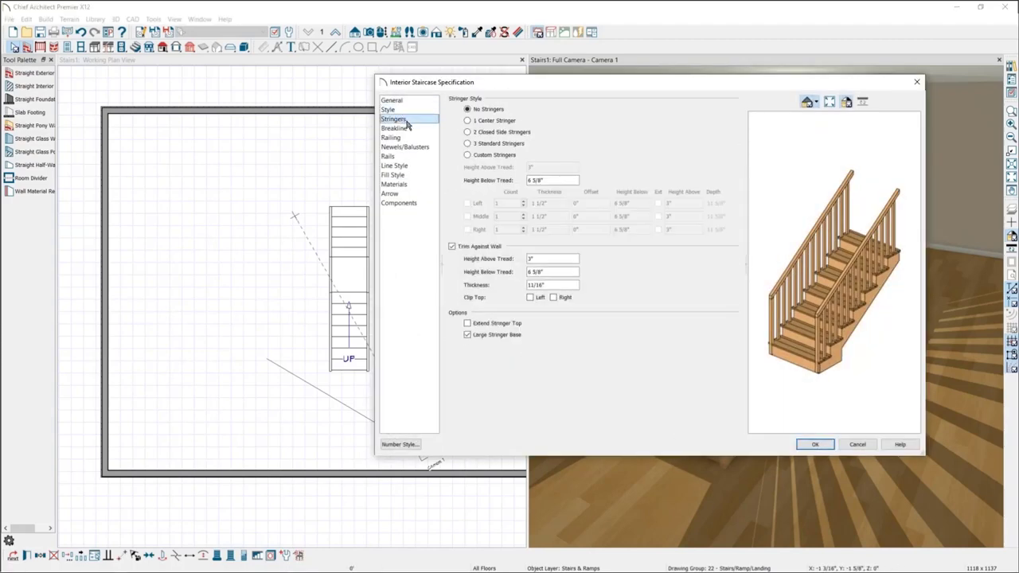
pyautogui.click(406, 128)
pyautogui.click(412, 138)
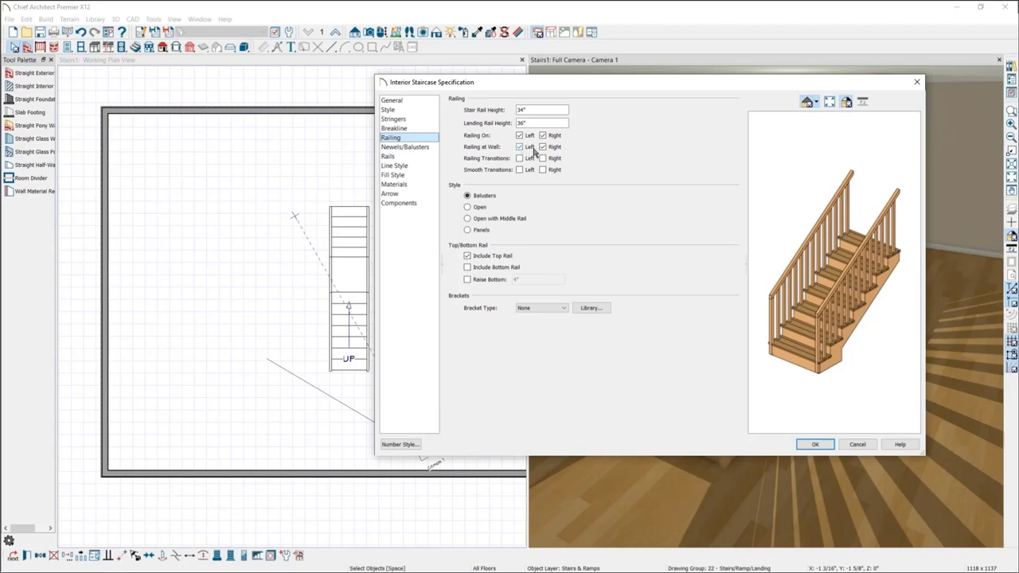
# Step: Examine the lower flight's top, middle and bottom rail profiles and the handrail's bottom return option
pyautogui.click(389, 157)
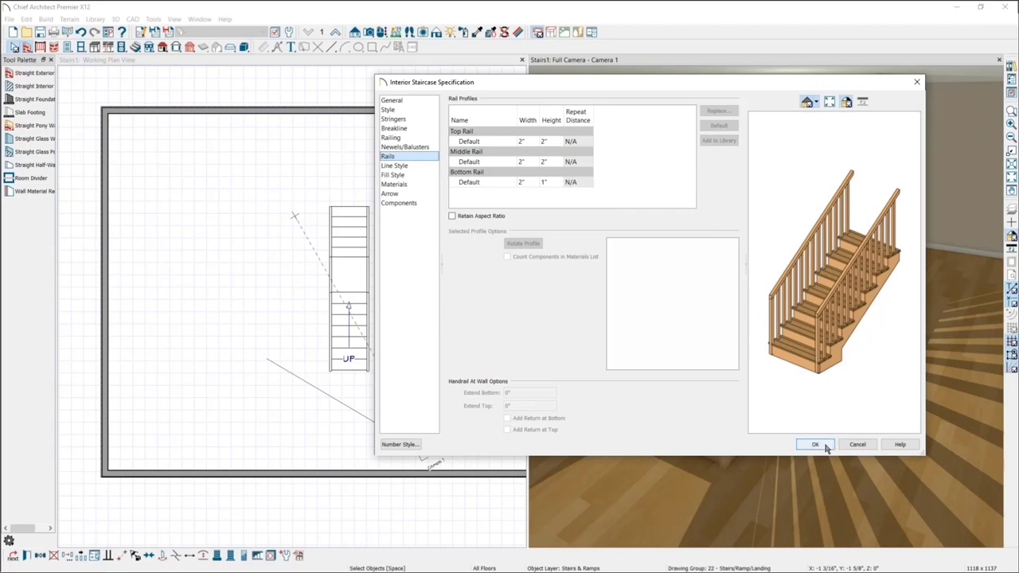
pyautogui.click(469, 141)
pyautogui.click(478, 162)
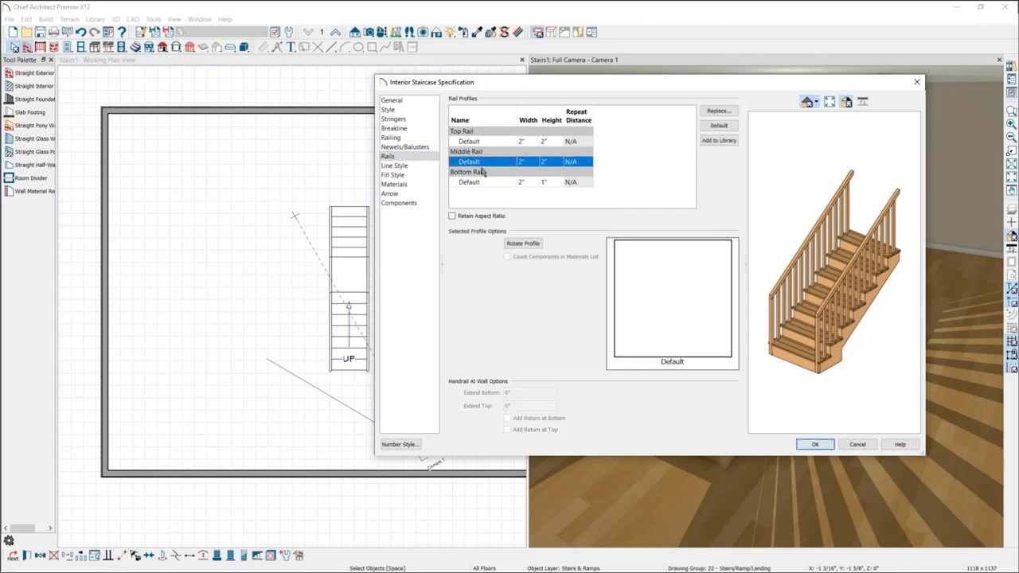
pyautogui.click(484, 182)
pyautogui.click(485, 162)
pyautogui.click(486, 142)
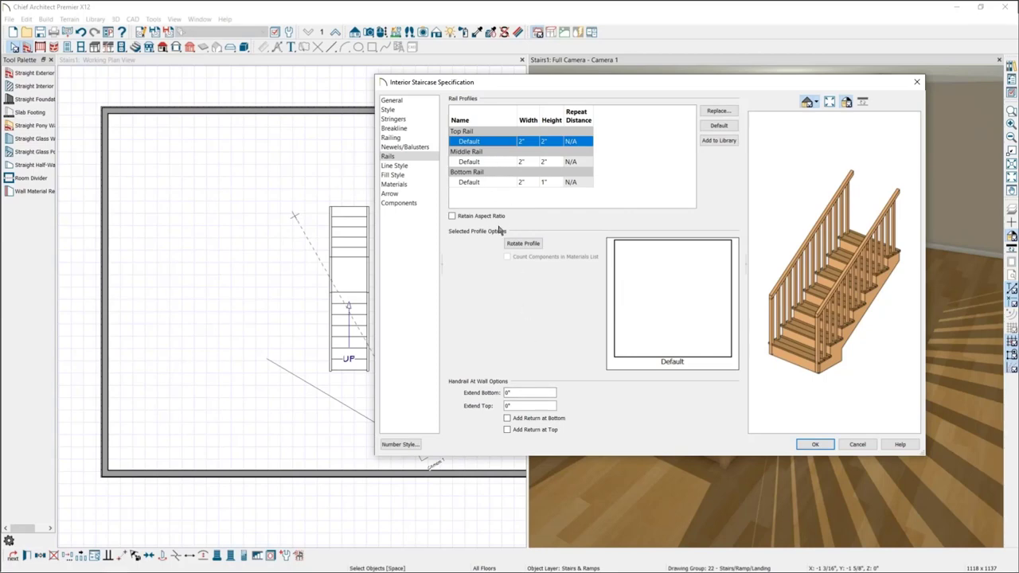
pyautogui.click(523, 420)
pyautogui.click(508, 418)
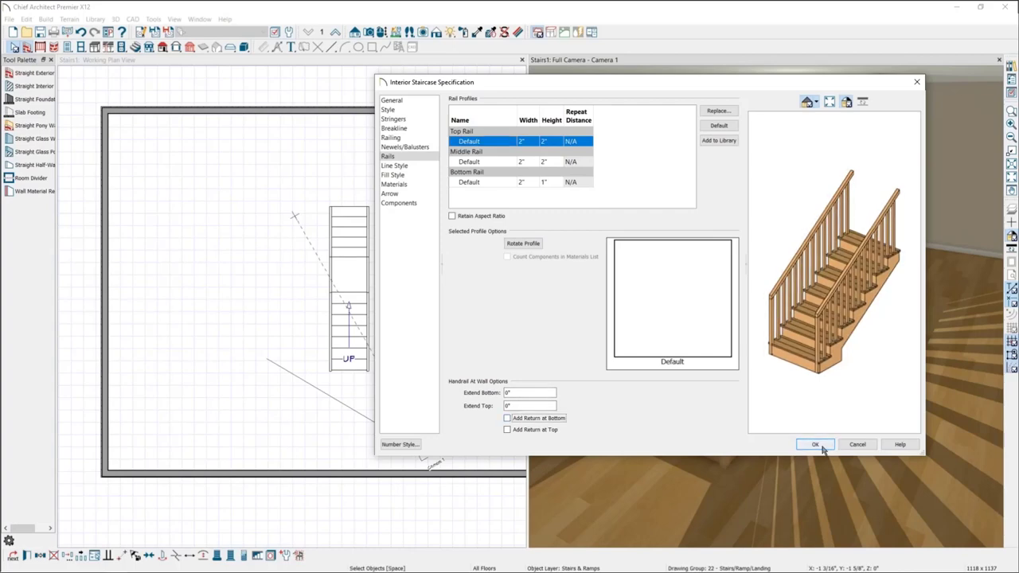
# Step: Compare the lower flight's top, middle and bottom rail profiles and close its specification
pyautogui.click(477, 164)
pyautogui.click(481, 144)
pyautogui.click(484, 163)
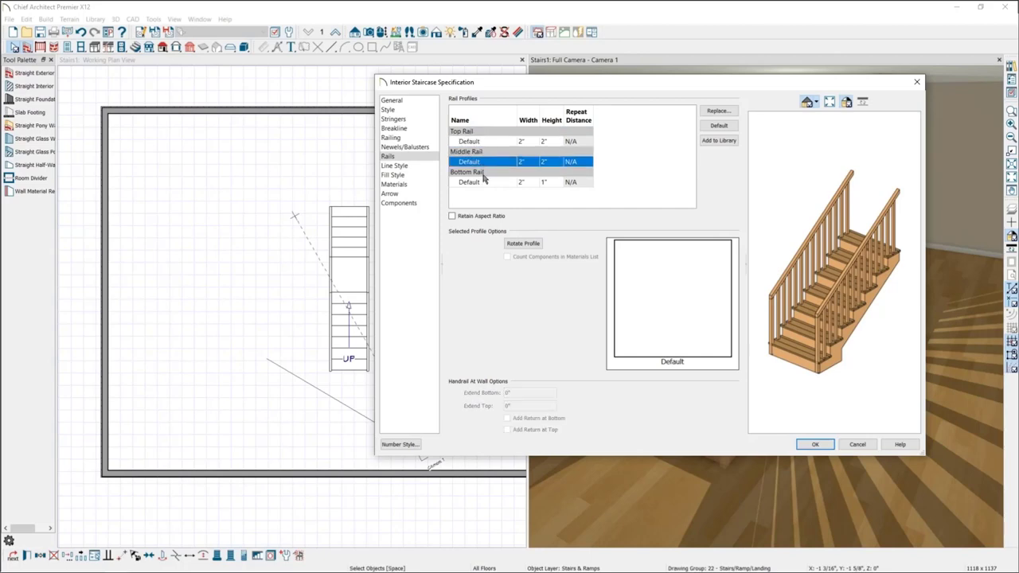
pyautogui.click(485, 181)
pyautogui.click(485, 163)
pyautogui.click(493, 142)
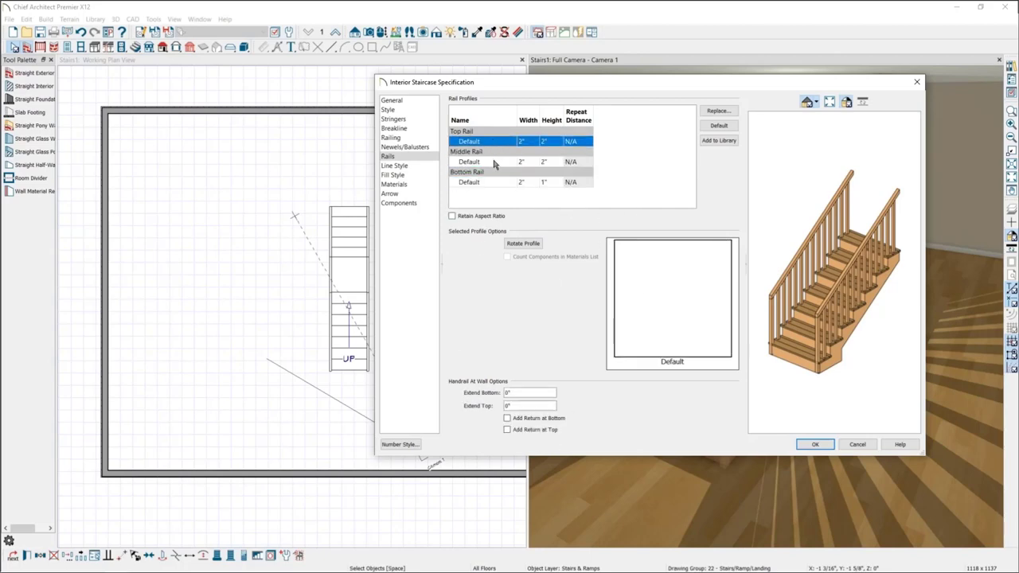
pyautogui.click(495, 161)
pyautogui.click(495, 182)
pyautogui.click(495, 163)
pyautogui.click(494, 145)
pyautogui.click(494, 163)
pyautogui.click(496, 144)
pyautogui.click(812, 445)
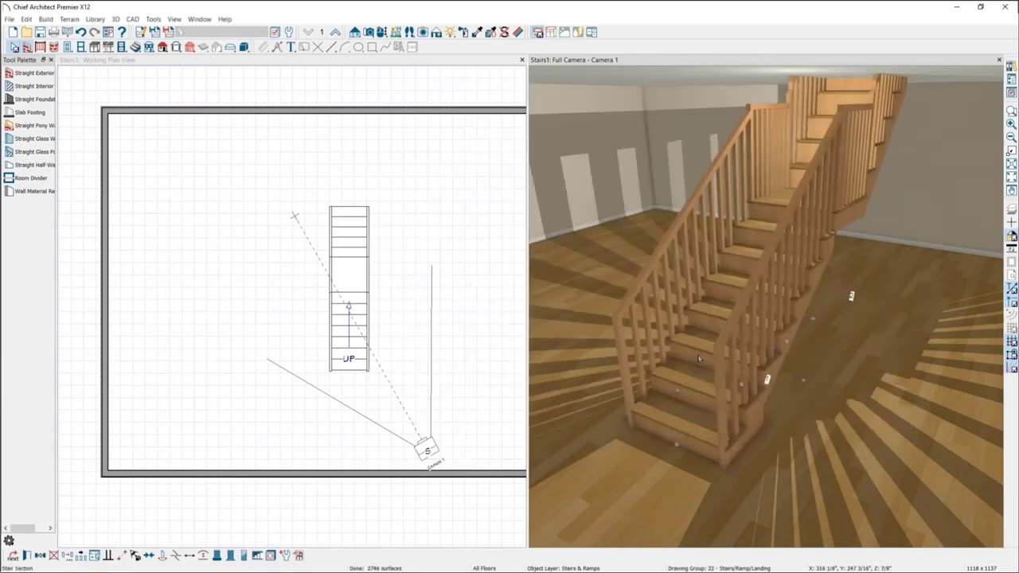
# Step: Move the whole staircase flush against the room's left wall and bring it back into the camera's view
pyautogui.click(353, 339)
pyautogui.moveTo(353, 339); pyautogui.dragTo(124, 312)
pyautogui.moveTo(250, 291); pyautogui.dragTo(334, 291, button='middle')
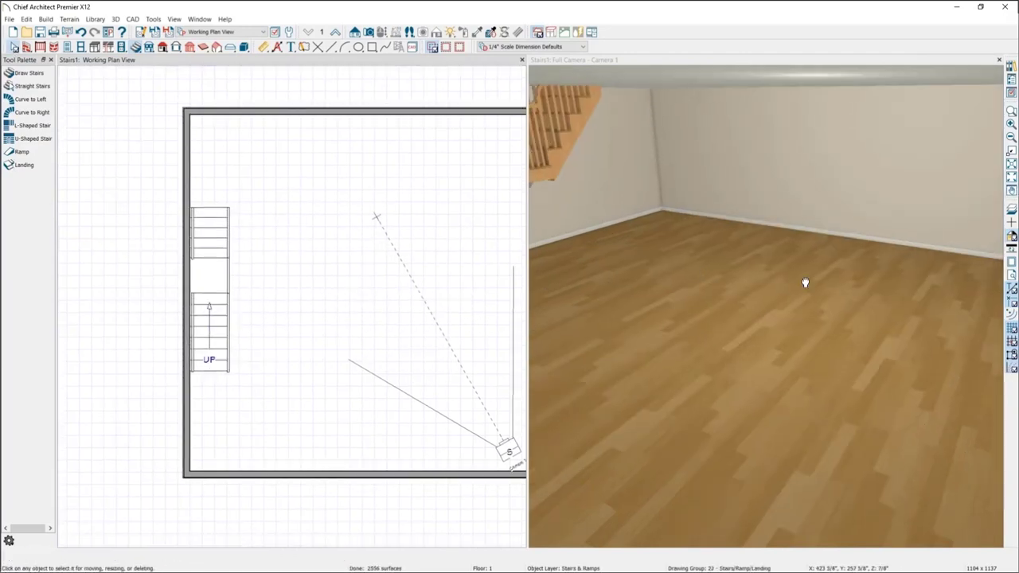
pyautogui.moveTo(802, 279); pyautogui.dragTo(641, 292, button='middle')
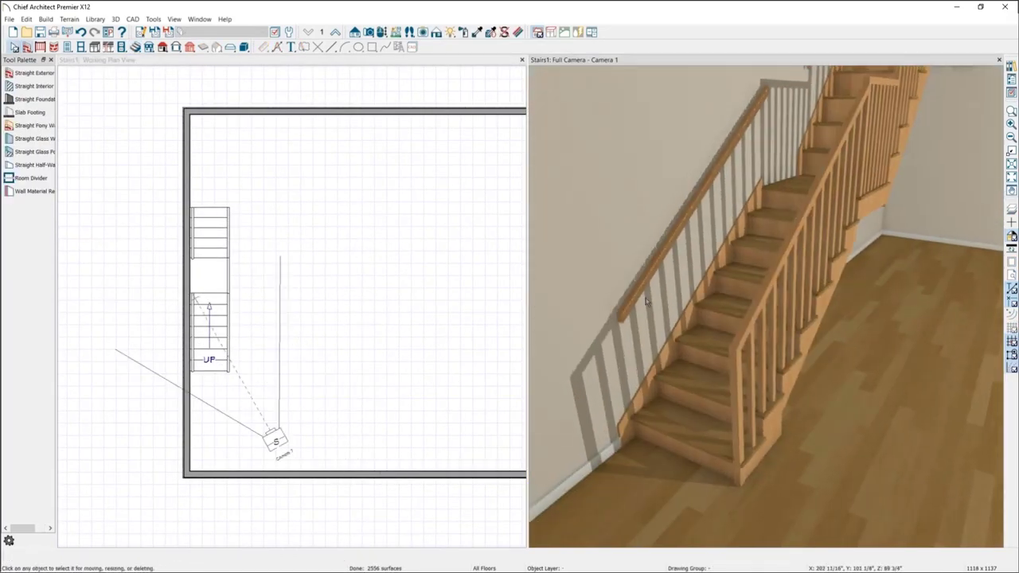
# Step: Add handrail returns at the bottom and top of the staircase's wall-side rail
pyautogui.doubleClick(641, 291)
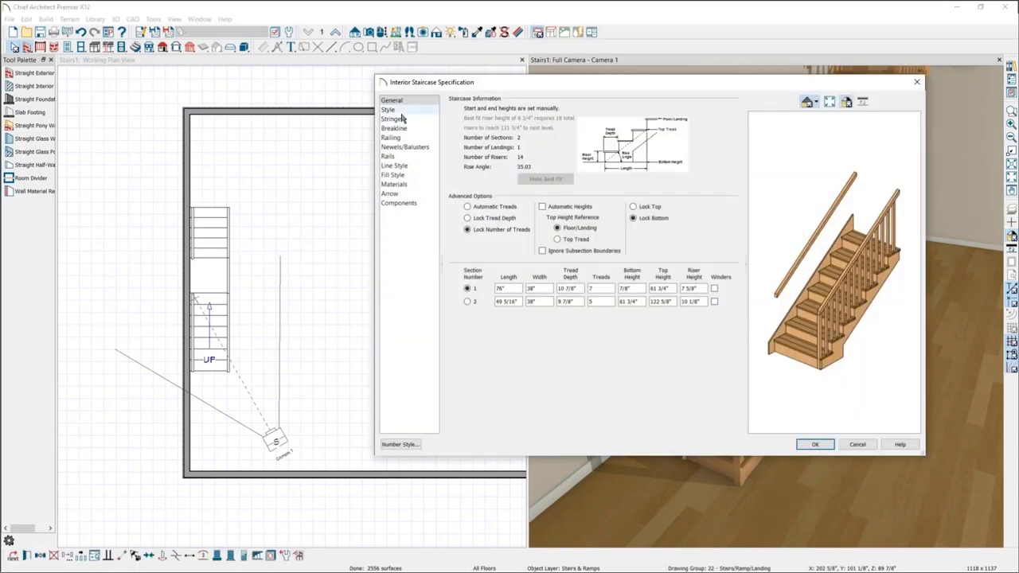
pyautogui.click(398, 157)
pyautogui.click(510, 141)
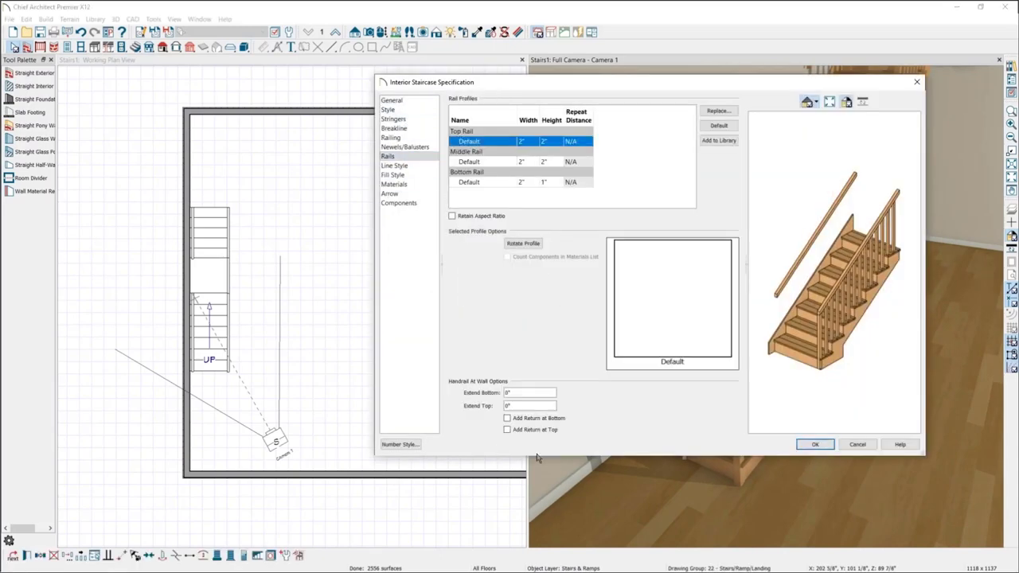
pyautogui.click(524, 419)
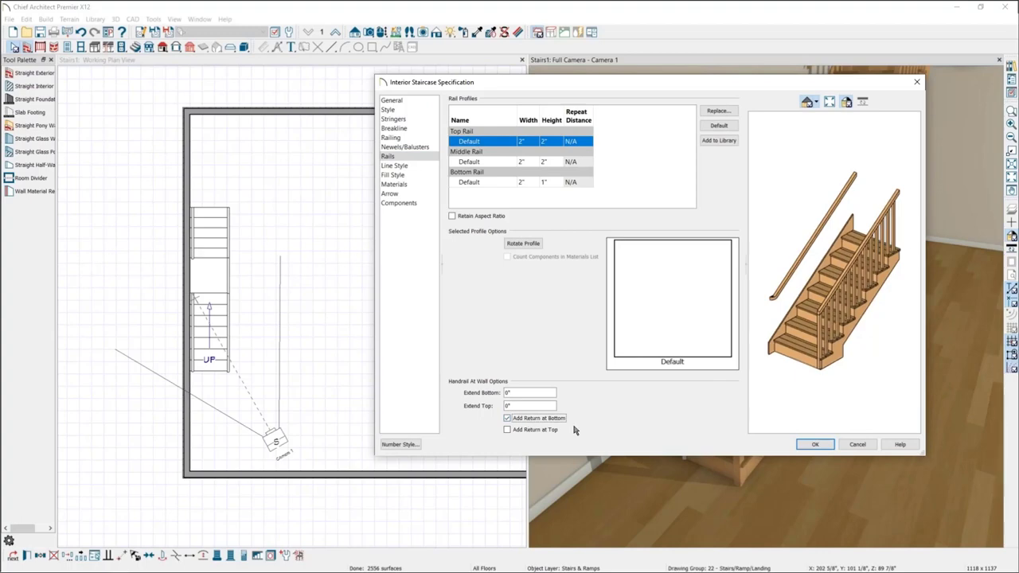
pyautogui.click(534, 430)
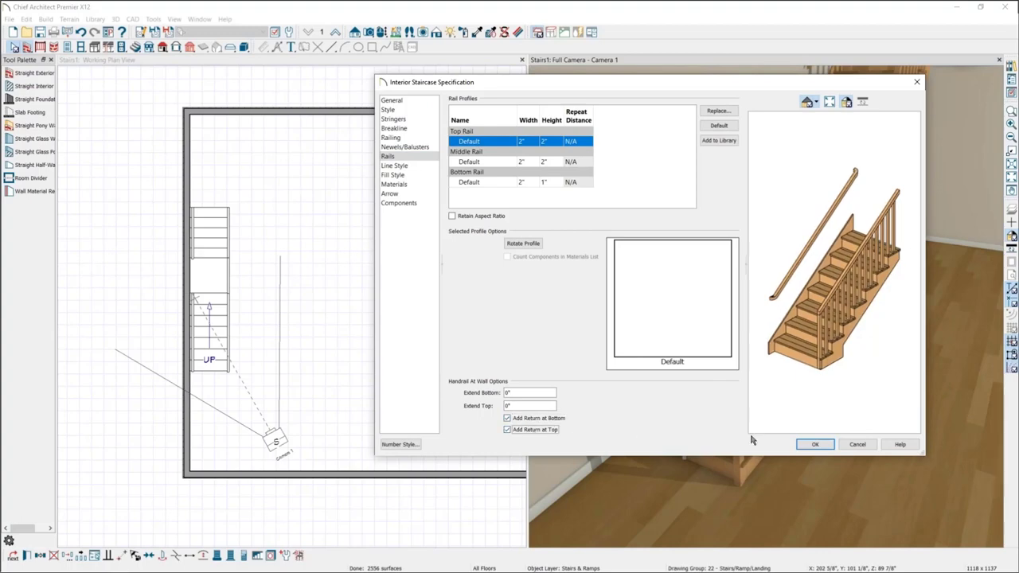
pyautogui.click(811, 449)
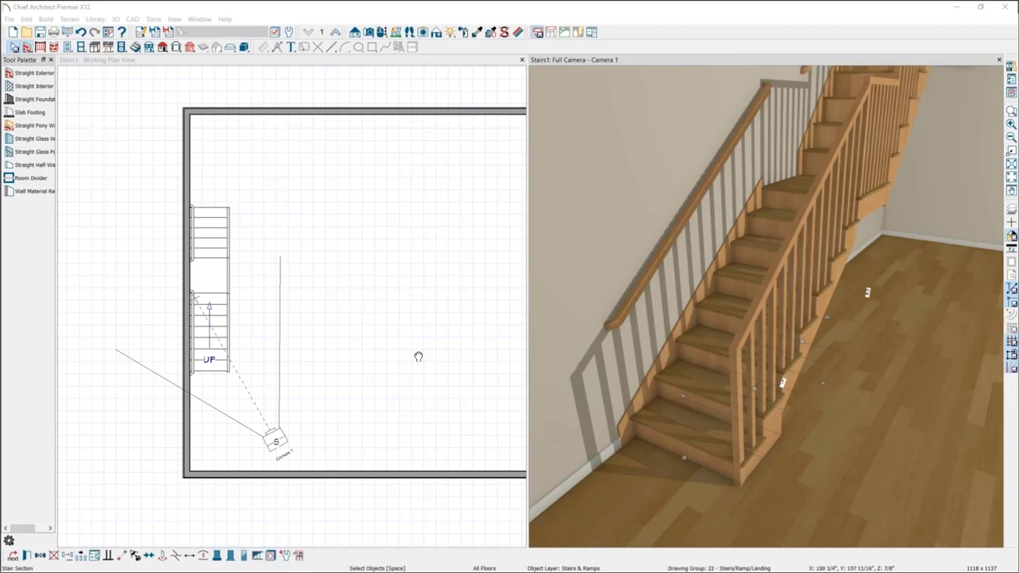
# Step: Delete the stair flights and the leftover landing along the left wall
pyautogui.moveTo(419, 355); pyautogui.dragTo(328, 343, button='middle')
pyautogui.click(334, 345)
pyautogui.scroll(-1, 343, 348)
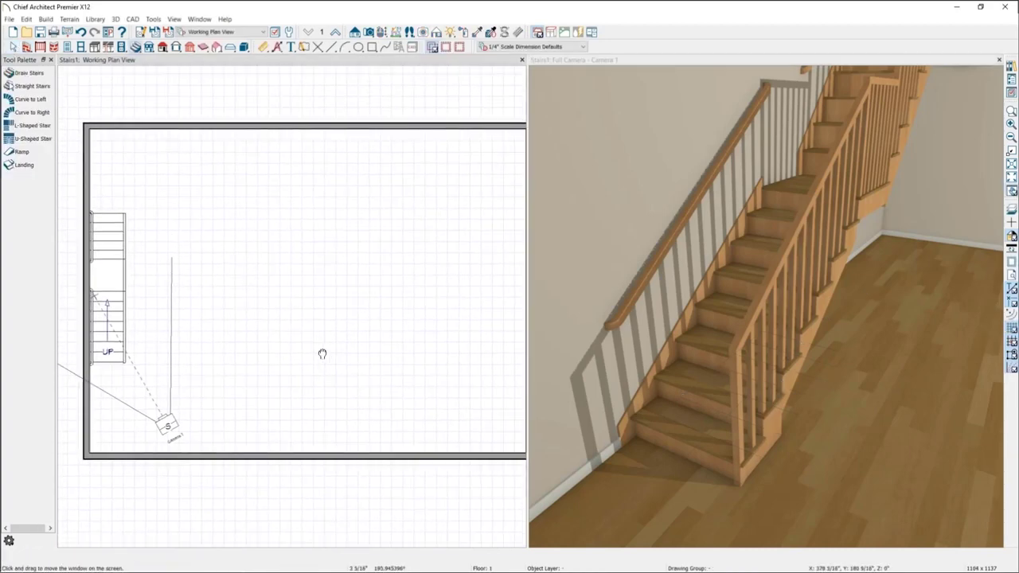
pyautogui.moveTo(325, 356); pyautogui.dragTo(323, 355, button='middle')
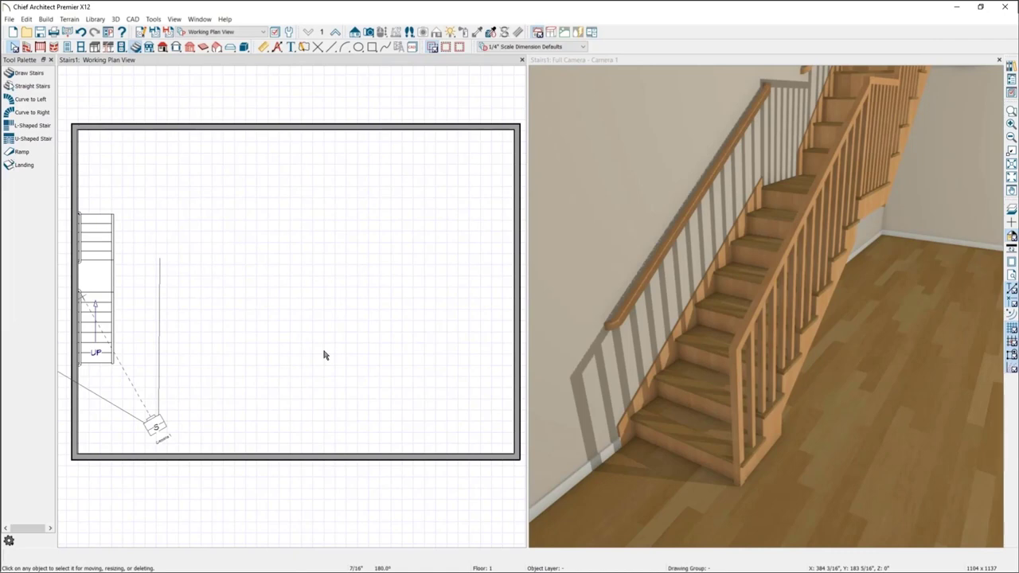
pyautogui.press('space')
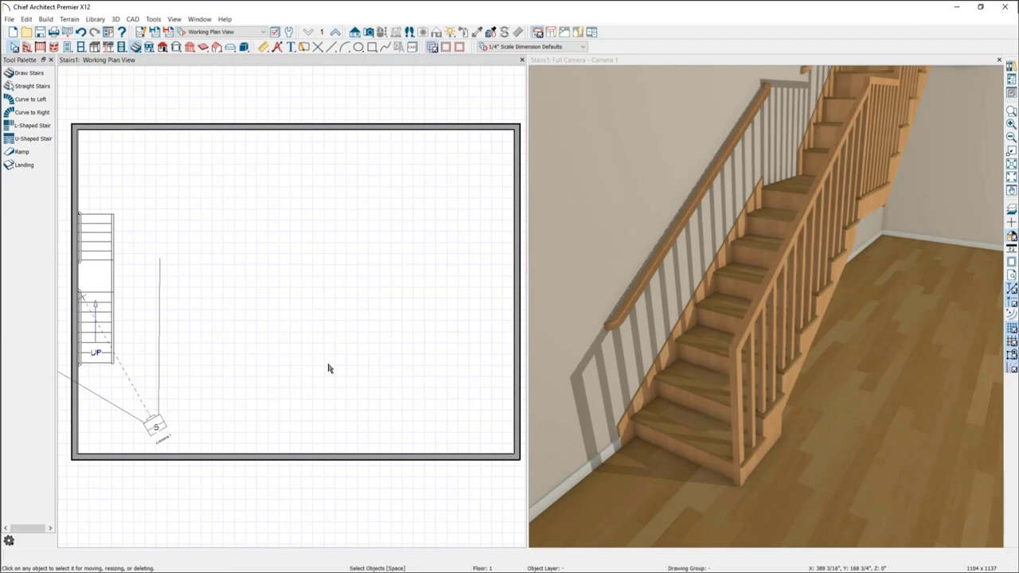
pyautogui.moveTo(95, 239); pyautogui.dragTo(124, 309)
pyautogui.press('Delete')
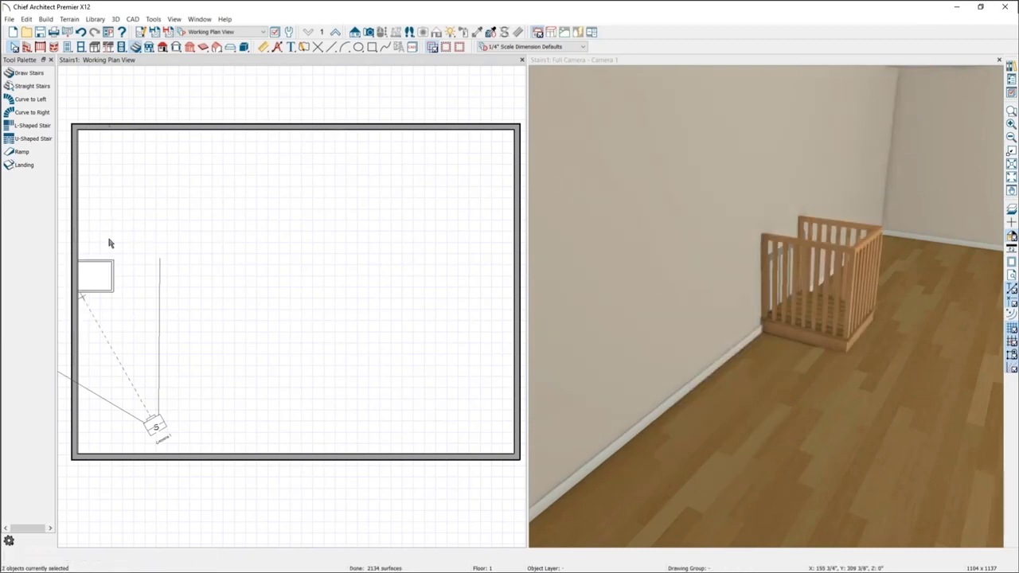
pyautogui.press('Delete')
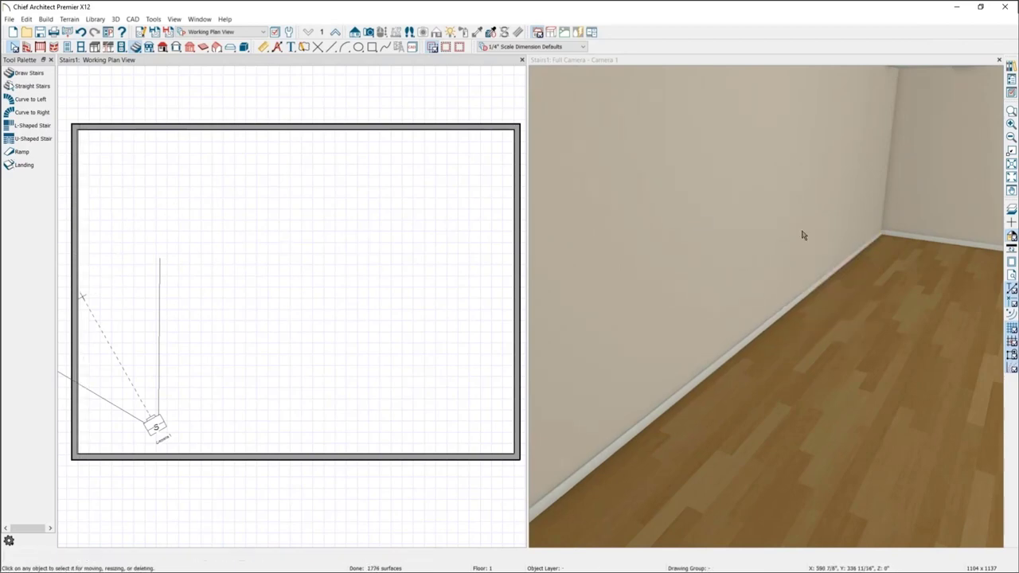
# Step: Draw a straight stair section about 90" long going up along the left wall, toward the upper wall
pyautogui.moveTo(802, 234); pyautogui.dragTo(632, 227)
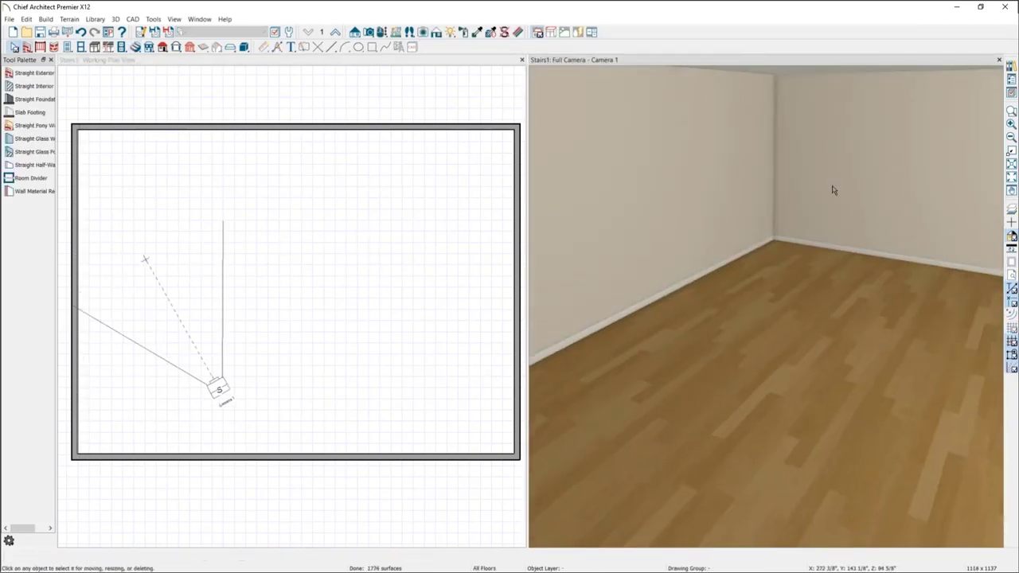
pyautogui.moveTo(833, 191); pyautogui.dragTo(804, 253)
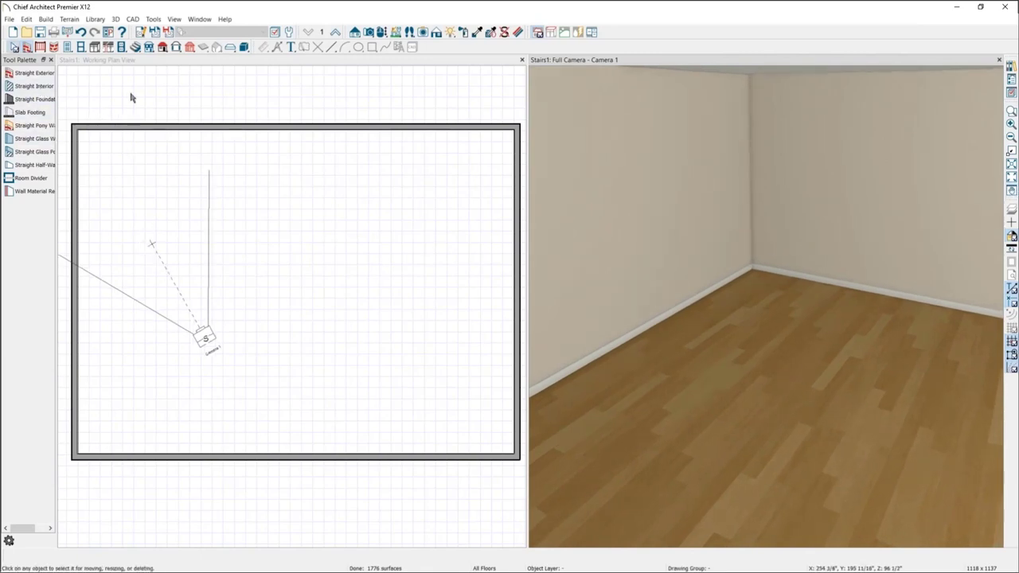
pyautogui.click(134, 62)
pyautogui.click(135, 46)
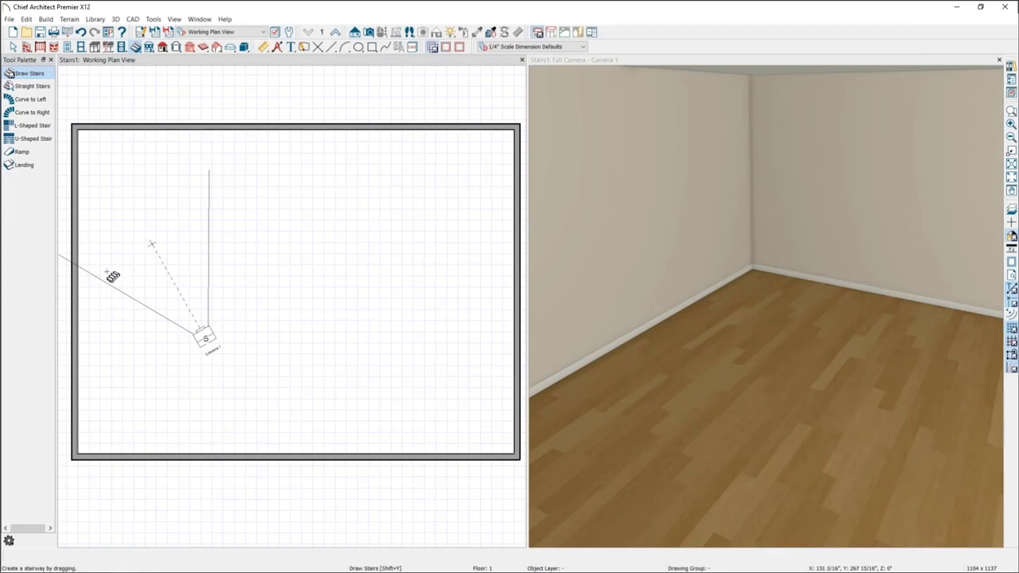
pyautogui.moveTo(109, 282)
pyautogui.mouseDown()
pyautogui.moveTo(113, 248)
pyautogui.moveTo(91, 200)
pyautogui.moveTo(100, 145)
pyautogui.moveTo(108, 181)
pyautogui.mouseUp()
pyautogui.click(112, 248)
pyautogui.press('Escape')
# Step: Add a curved section to the upper end of the straight stairs and extend it into a quarter turn to the right
pyautogui.click(101, 149)
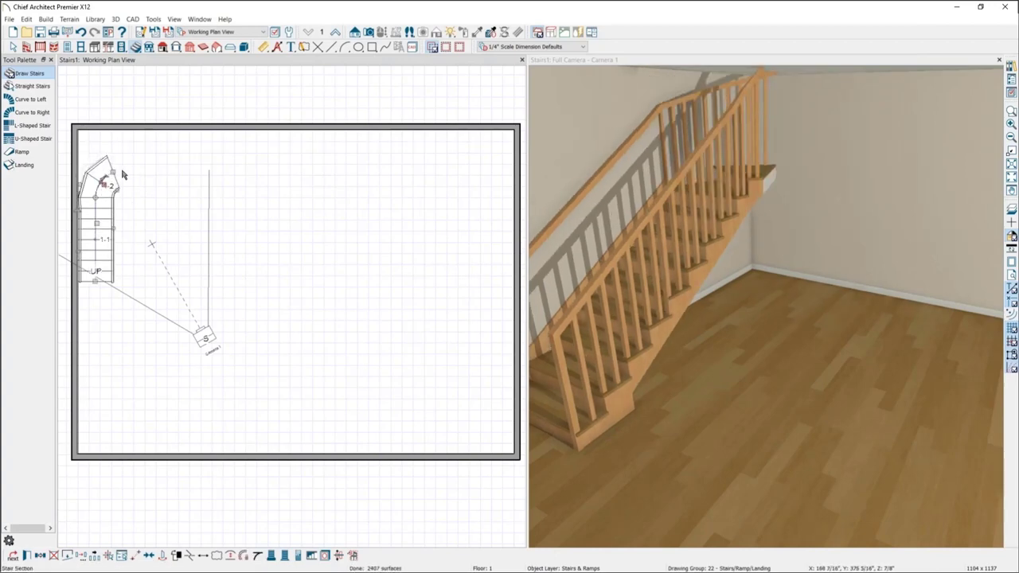
pyautogui.click(120, 172)
pyautogui.moveTo(120, 172); pyautogui.dragTo(120, 189)
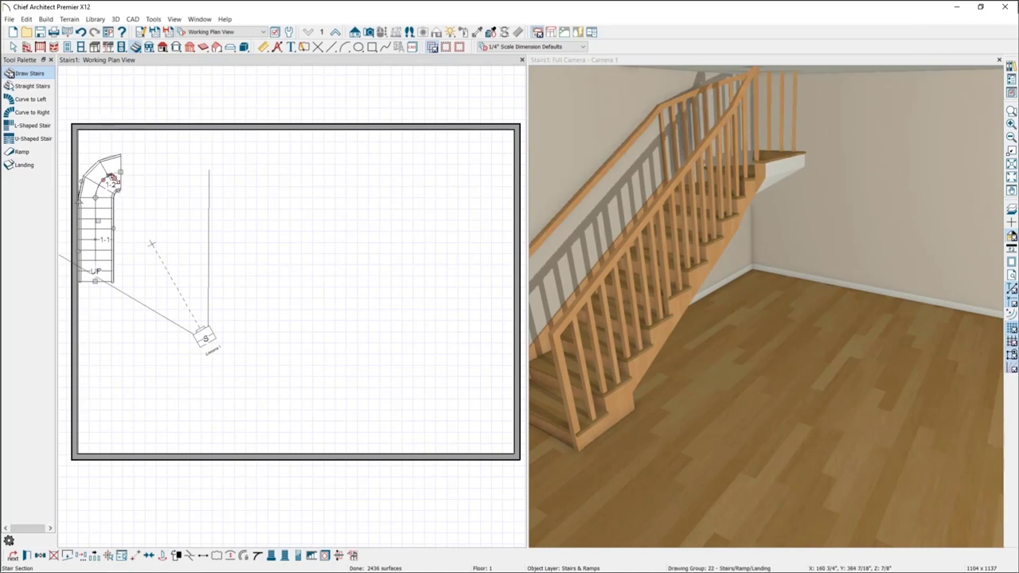
# Step: Draw a straight stair section about 77" long continuing right from the end of the curved section
pyautogui.scroll(2, 99, 165)
pyautogui.click(27, 85)
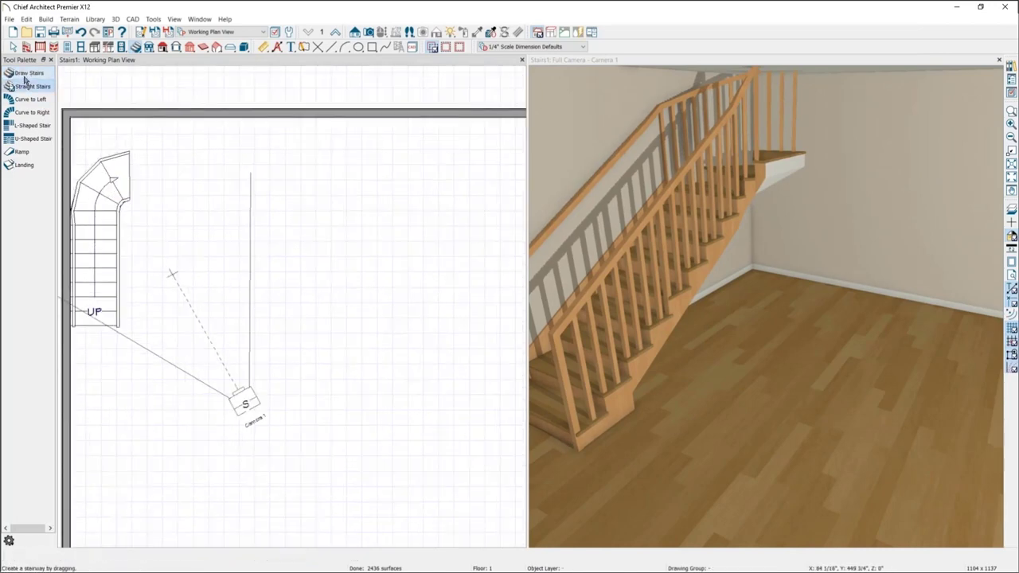
pyautogui.moveTo(130, 176); pyautogui.dragTo(228, 184)
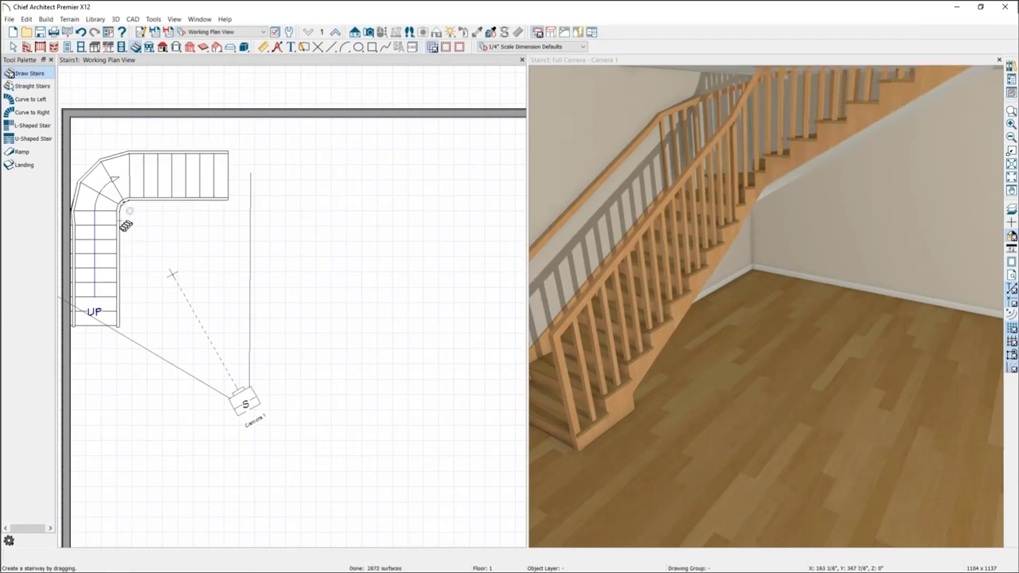
# Step: Move the entire L-shaped staircase up into the room's upper-left corner, against the upper wall
pyautogui.click(105, 261)
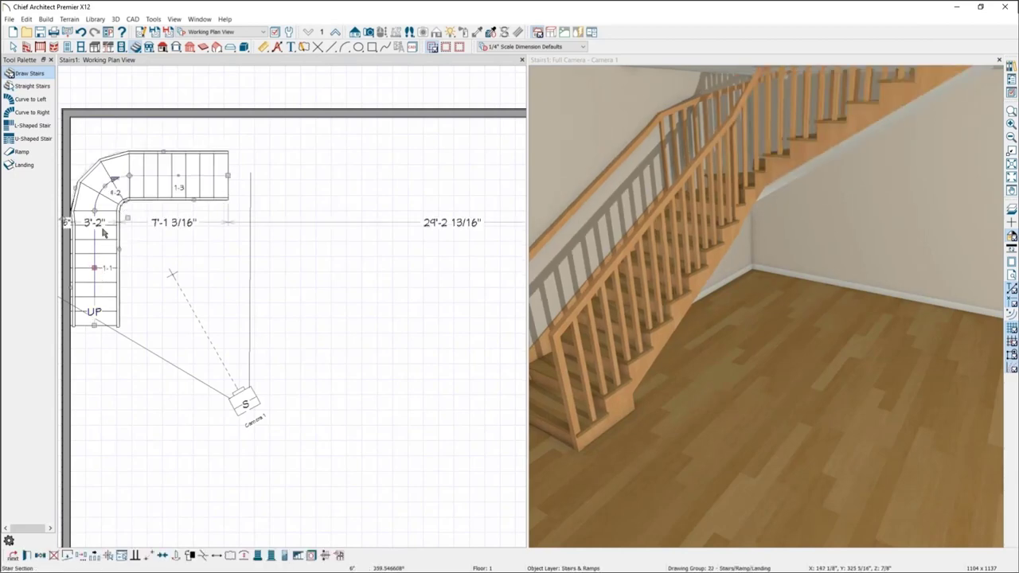
pyautogui.moveTo(128, 208); pyautogui.dragTo(127, 174)
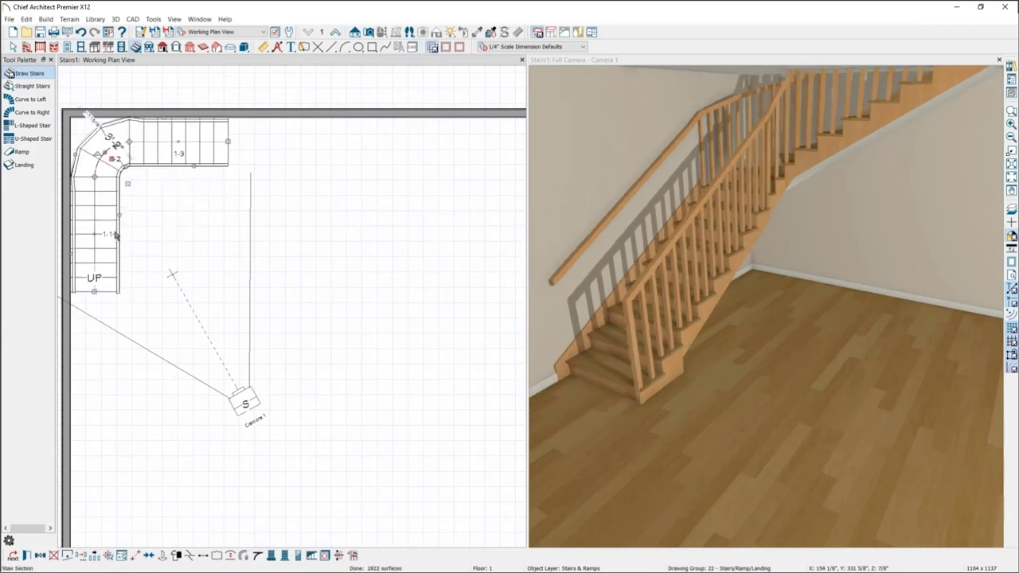
pyautogui.press('space')
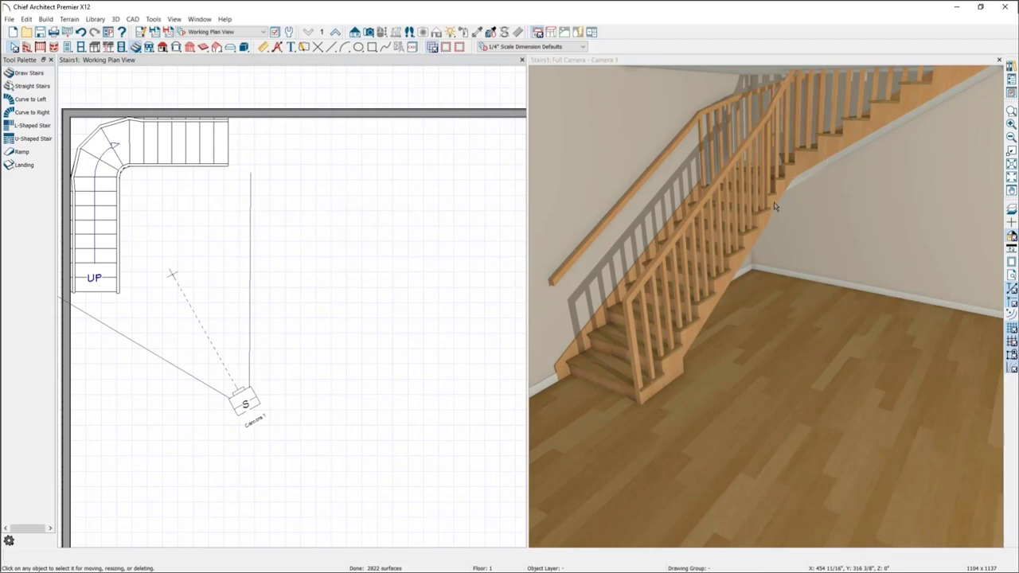
# Step: Enable winders for all three sections of the corner staircase
pyautogui.doubleClick(142, 159)
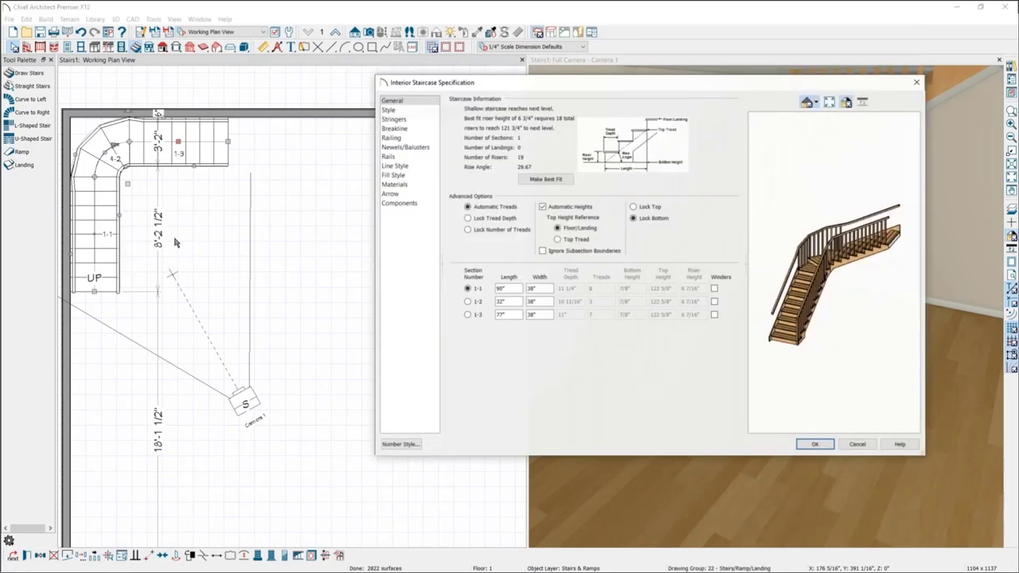
pyautogui.click(714, 288)
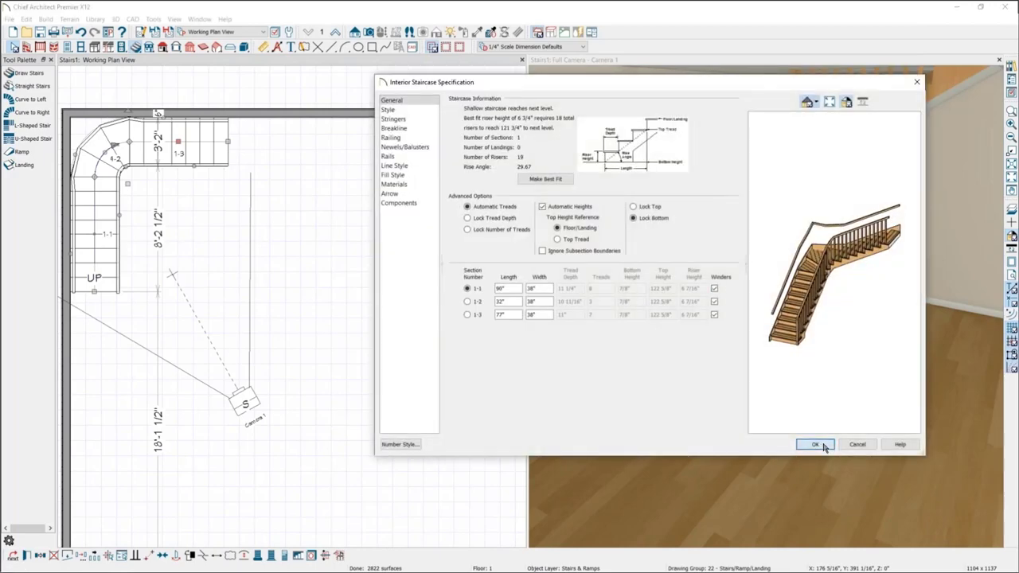
pyautogui.click(815, 445)
pyautogui.click(130, 189)
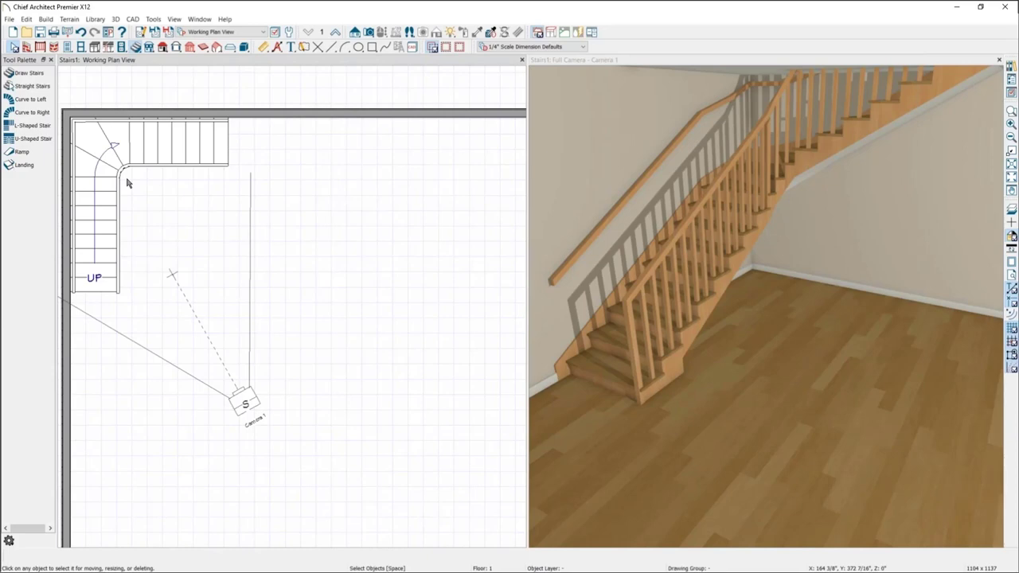
# Step: Draw a straight interior wall about 7'-0 13/16" long along the lower section, and a perpendicular one about 2'-6 1/2" long beside the upper section
pyautogui.click(26, 46)
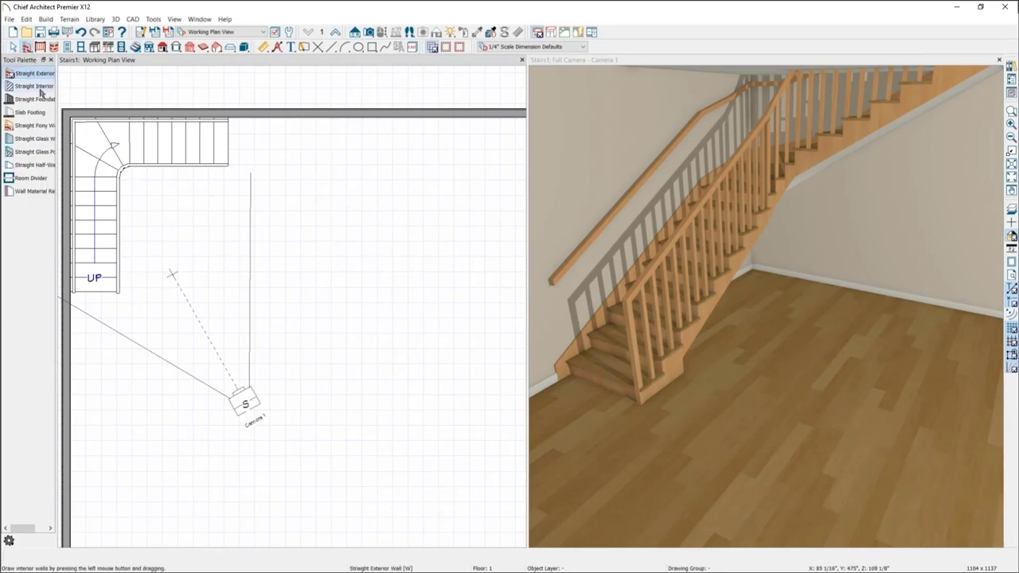
pyautogui.click(37, 88)
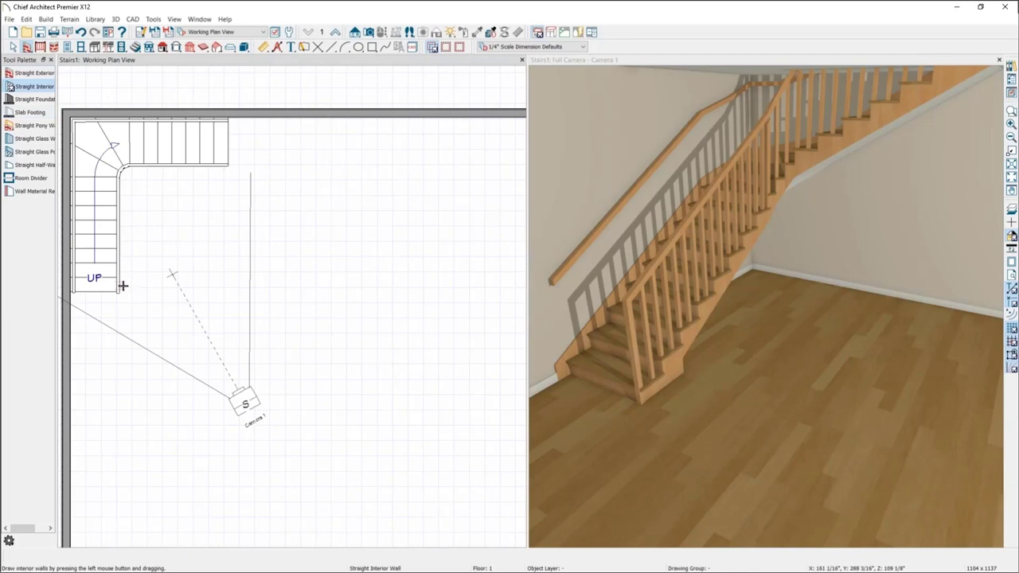
pyautogui.moveTo(122, 285); pyautogui.dragTo(124, 177)
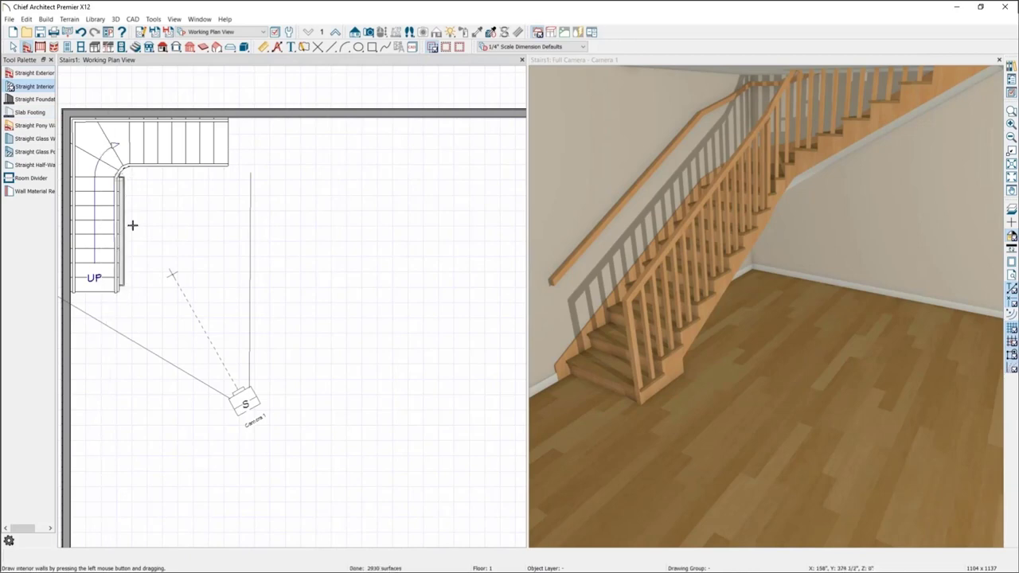
pyautogui.click(122, 168)
pyautogui.moveTo(123, 168); pyautogui.dragTo(159, 177)
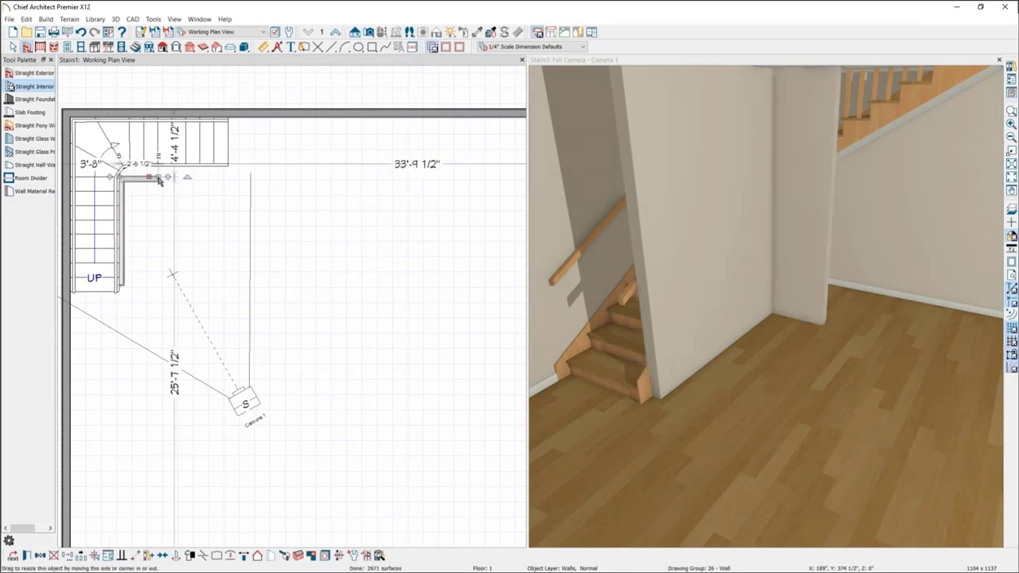
# Step: Move the vertical interior wall to about 4'-6" from the left wall and extend the horizontal one to about 6'-4 1/2", level with the stairs' end
pyautogui.click(126, 198)
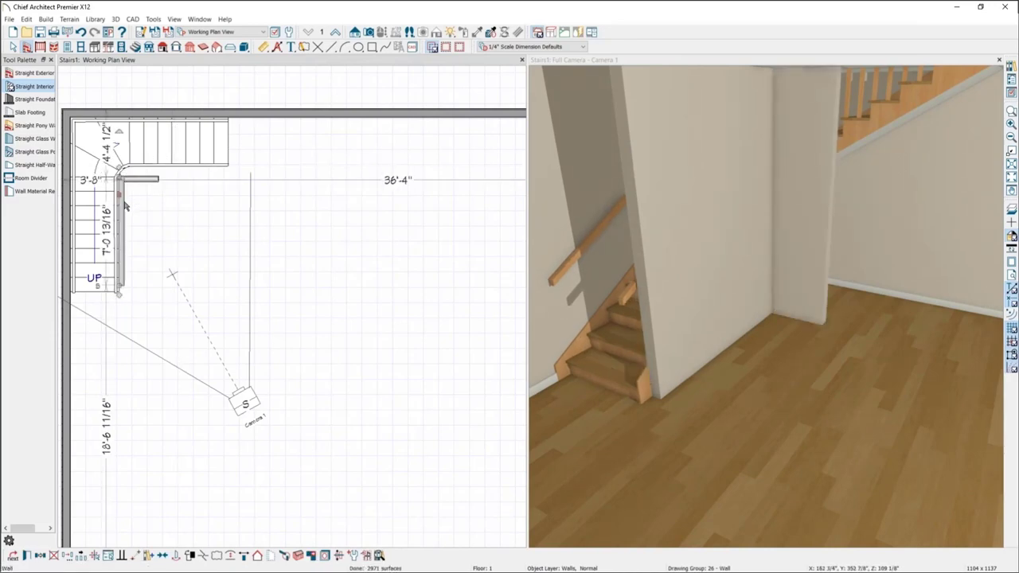
pyautogui.moveTo(132, 202); pyautogui.dragTo(133, 199)
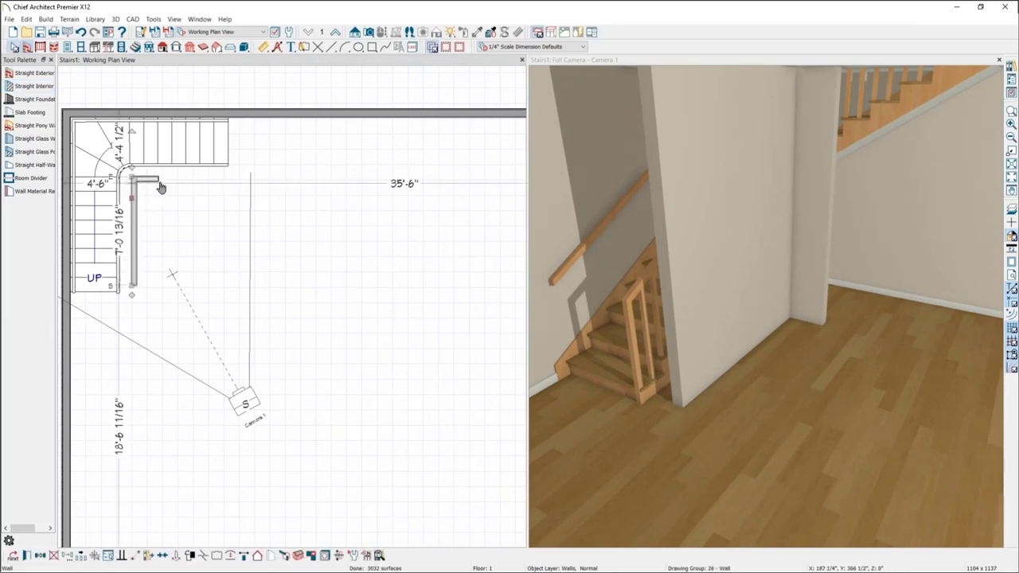
pyautogui.click(158, 178)
pyautogui.moveTo(183, 177); pyautogui.dragTo(230, 177)
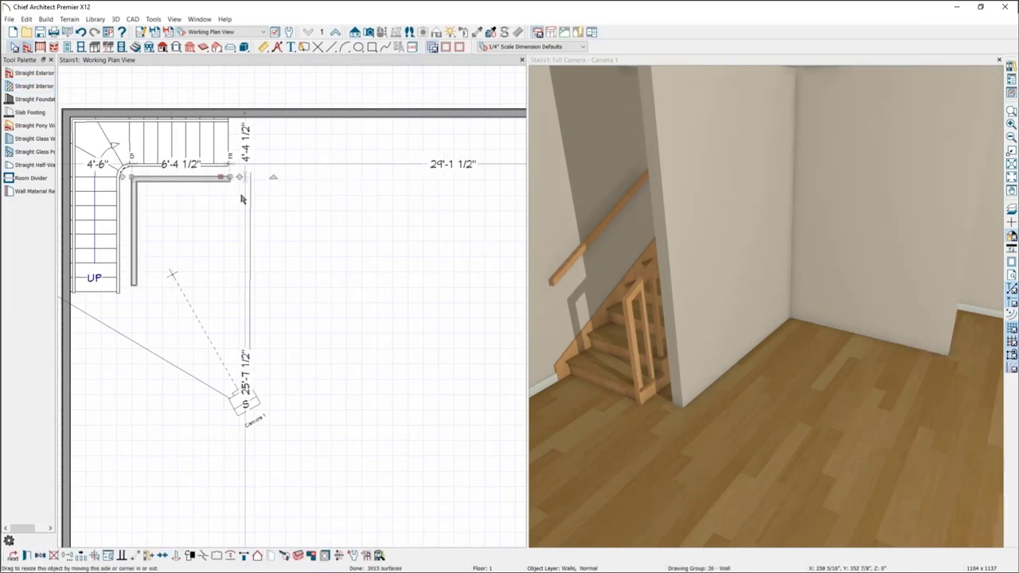
# Step: Close the stair enclosure with an end wall about 3'-11" long, and move both inner walls tight against the staircase
pyautogui.click(234, 106)
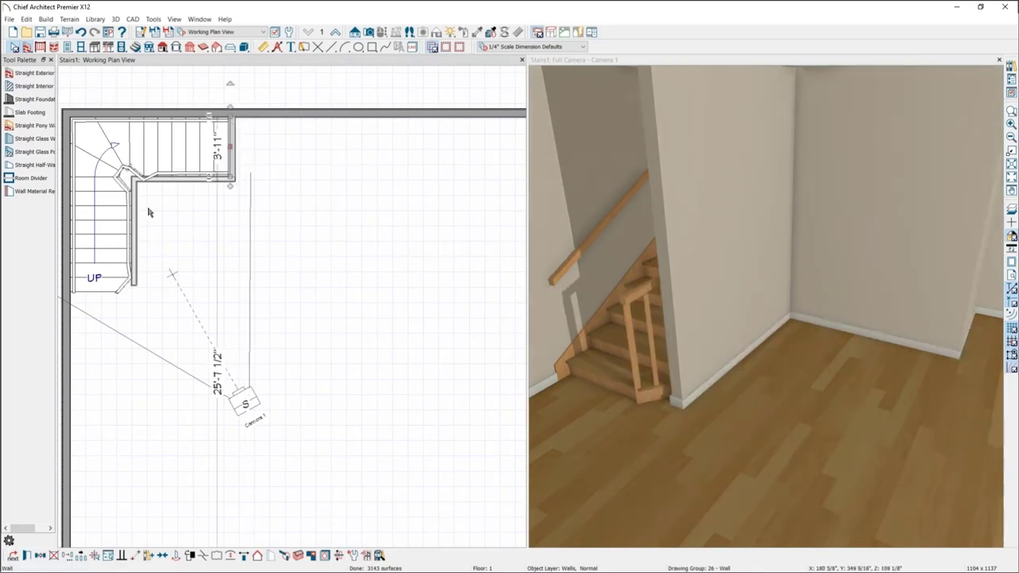
pyautogui.click(153, 177)
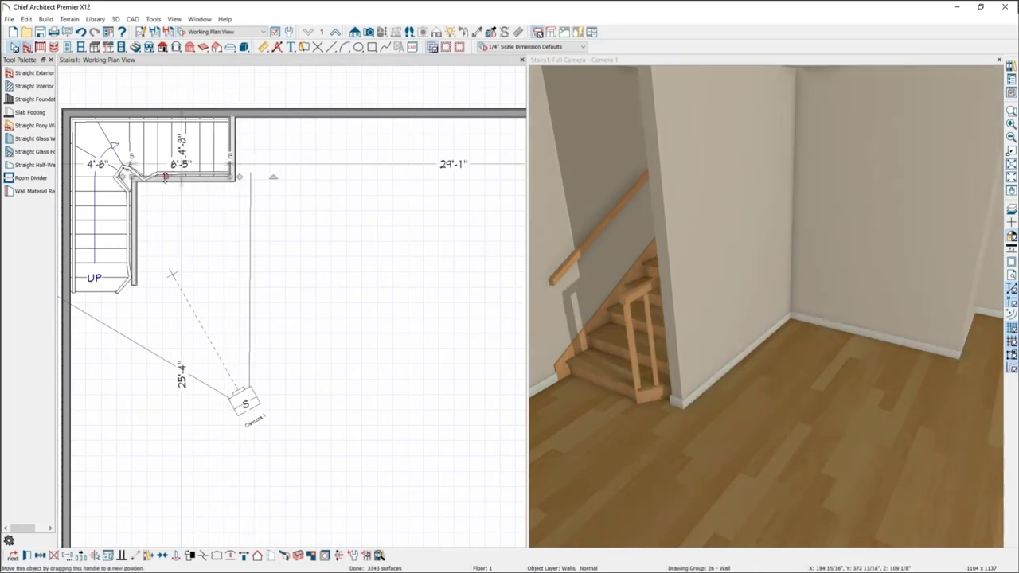
pyautogui.click(141, 198)
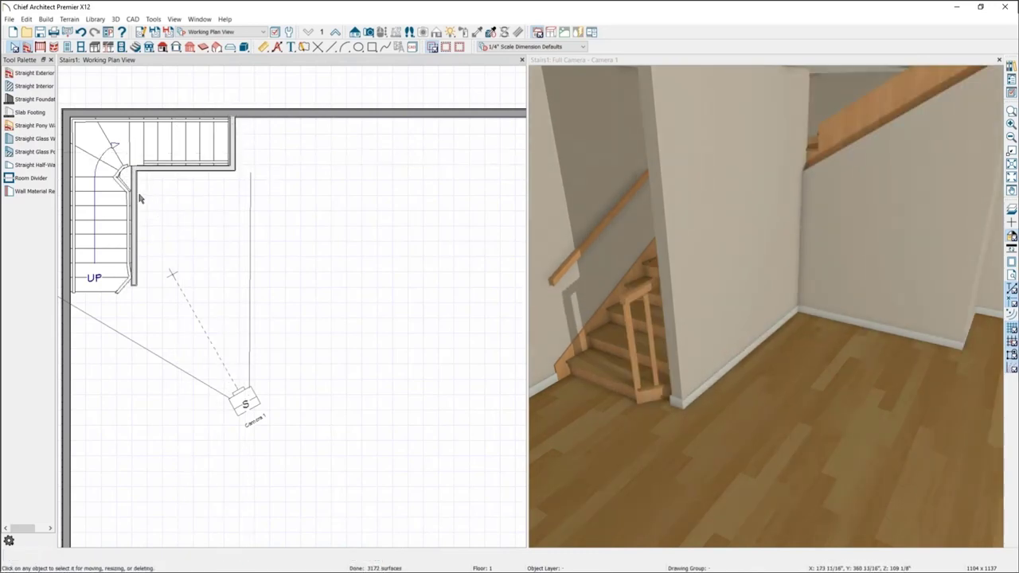
pyautogui.click(125, 193)
pyautogui.click(121, 190)
pyautogui.moveTo(121, 189); pyautogui.dragTo(109, 190)
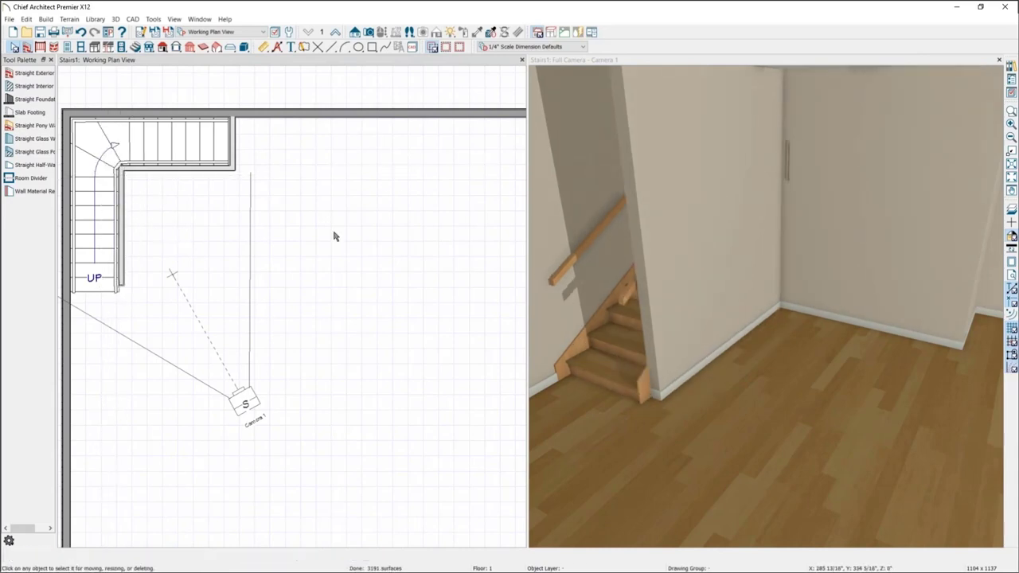
# Step: Check the winder settings of the corner staircase's three sections without keeping any changes
pyautogui.doubleClick(134, 146)
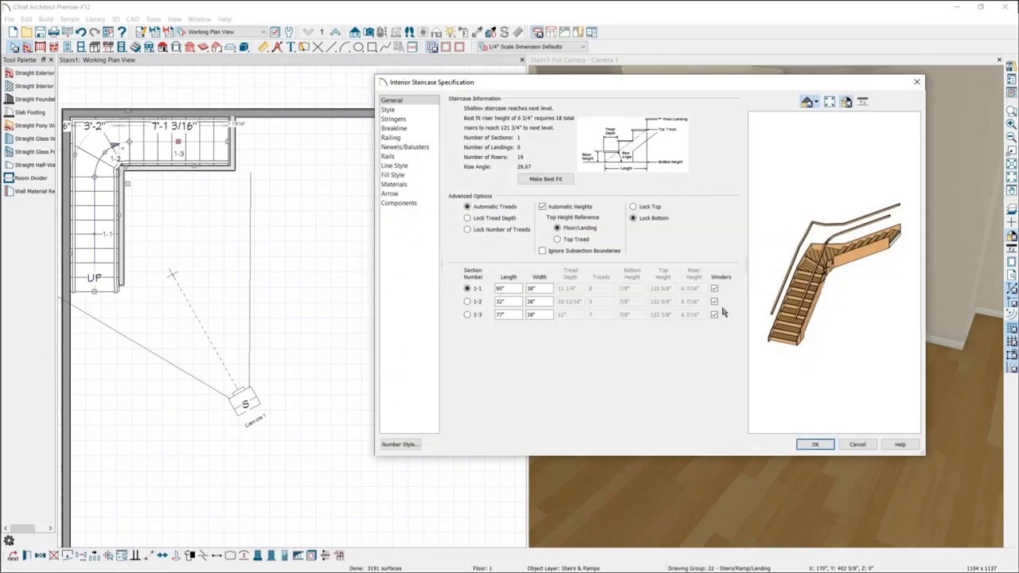
pyautogui.click(714, 302)
pyautogui.click(859, 445)
# Step: Delete the three interior walls enclosing the corner staircase
pyautogui.click(182, 176)
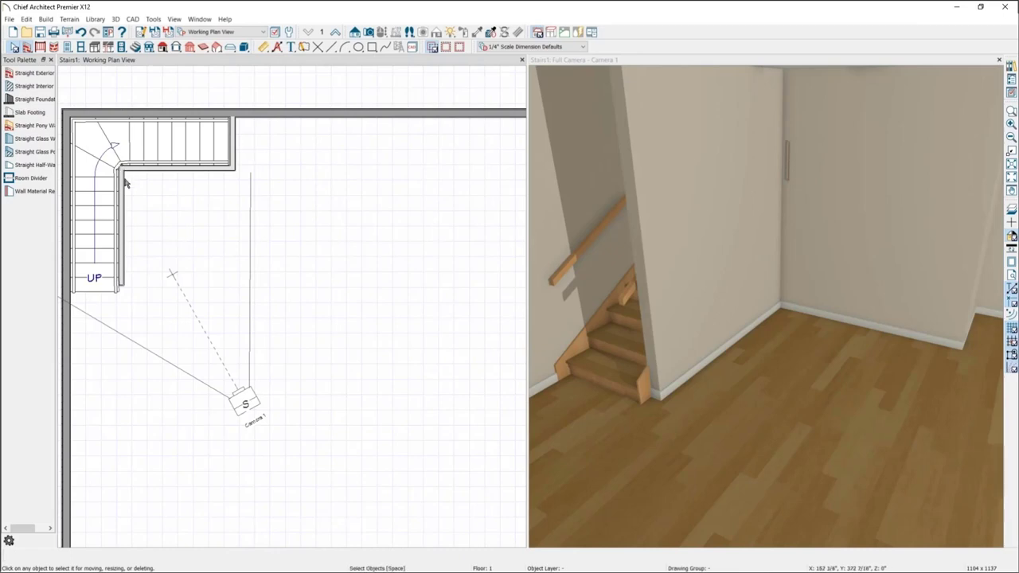
pyautogui.click(203, 171)
pyautogui.click(234, 142)
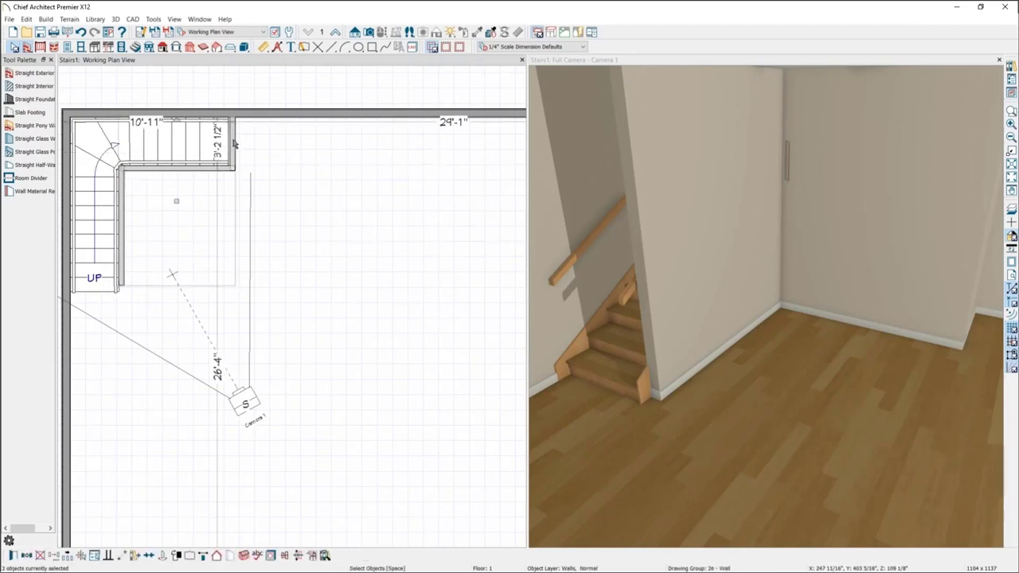
pyautogui.press('Delete')
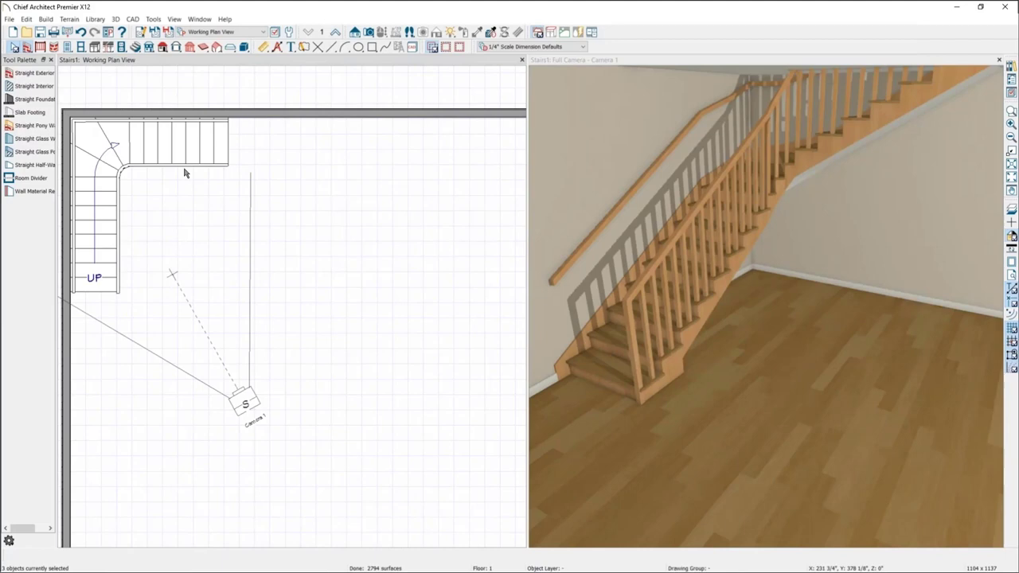
# Step: Move the L-shaped staircase out into the room and back into the upper-left corner
pyautogui.click(119, 163)
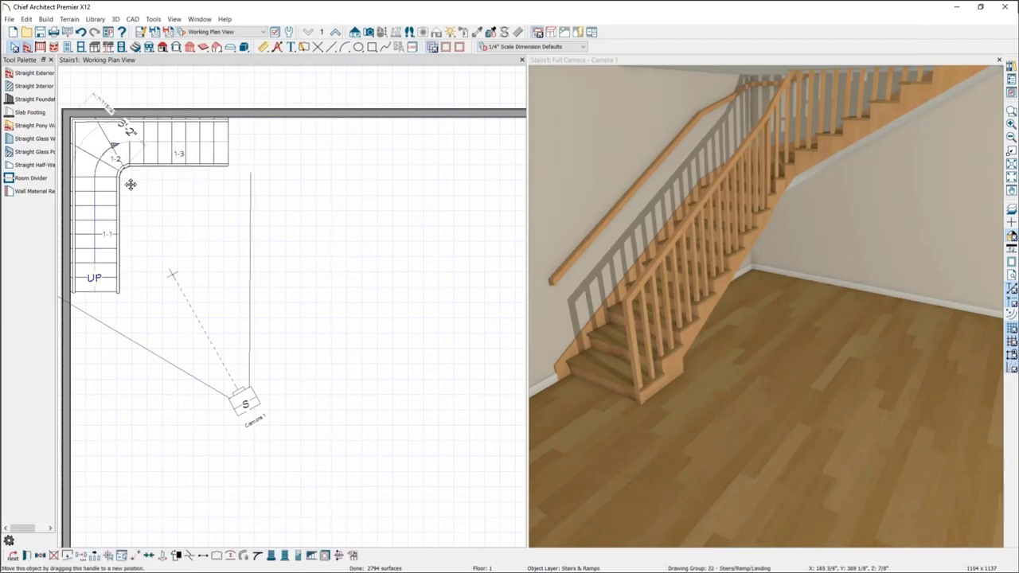
pyautogui.moveTo(128, 184); pyautogui.dragTo(183, 260)
pyautogui.hotkey('ctrl', 'z')
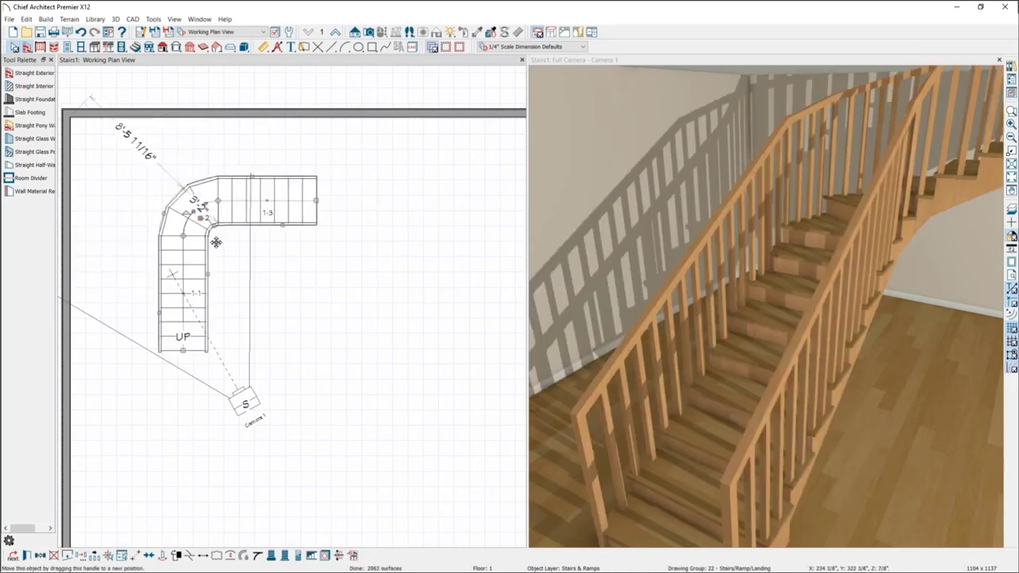
pyautogui.click(191, 263)
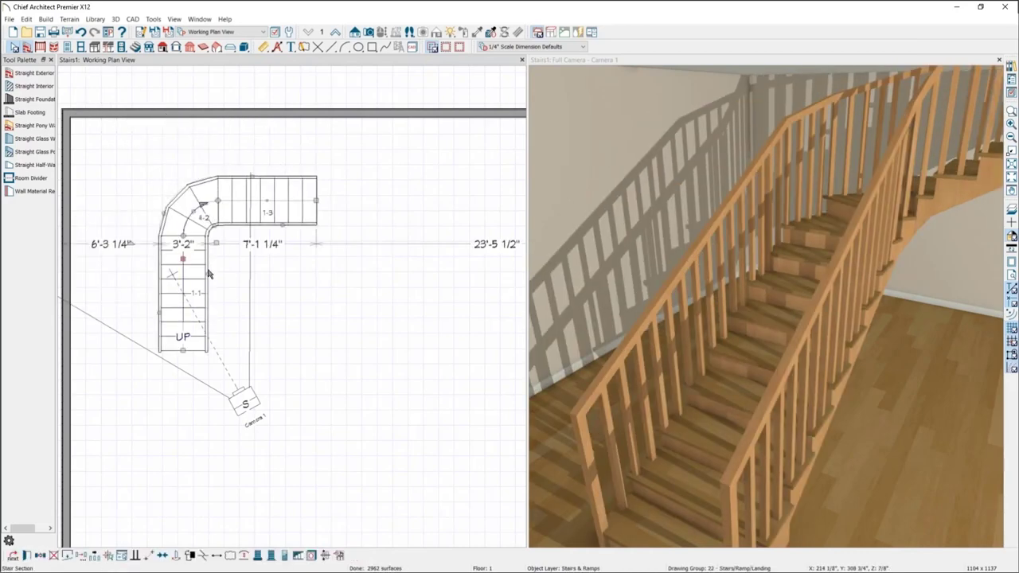
pyautogui.moveTo(213, 242); pyautogui.dragTo(125, 158)
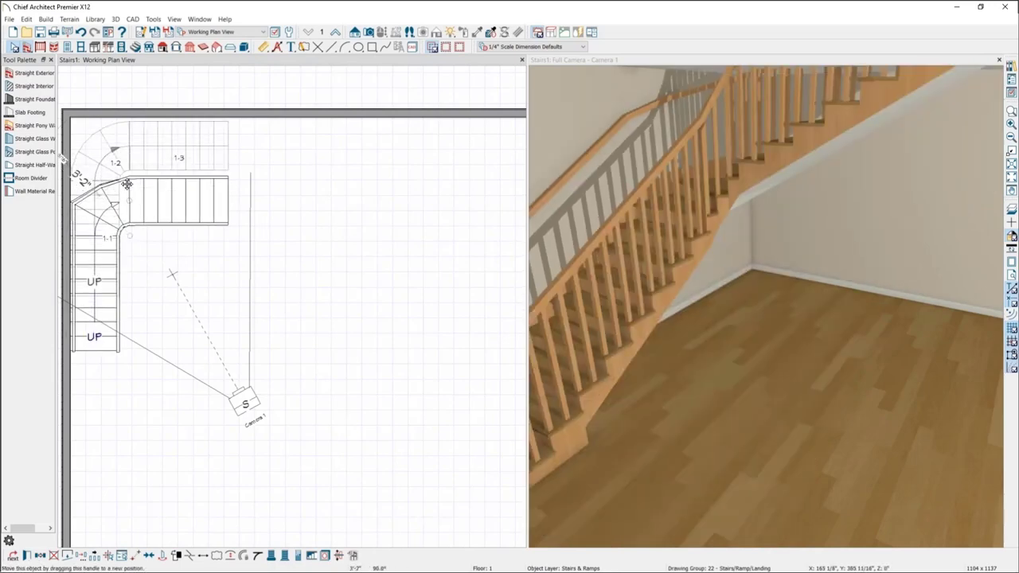
pyautogui.click(136, 183)
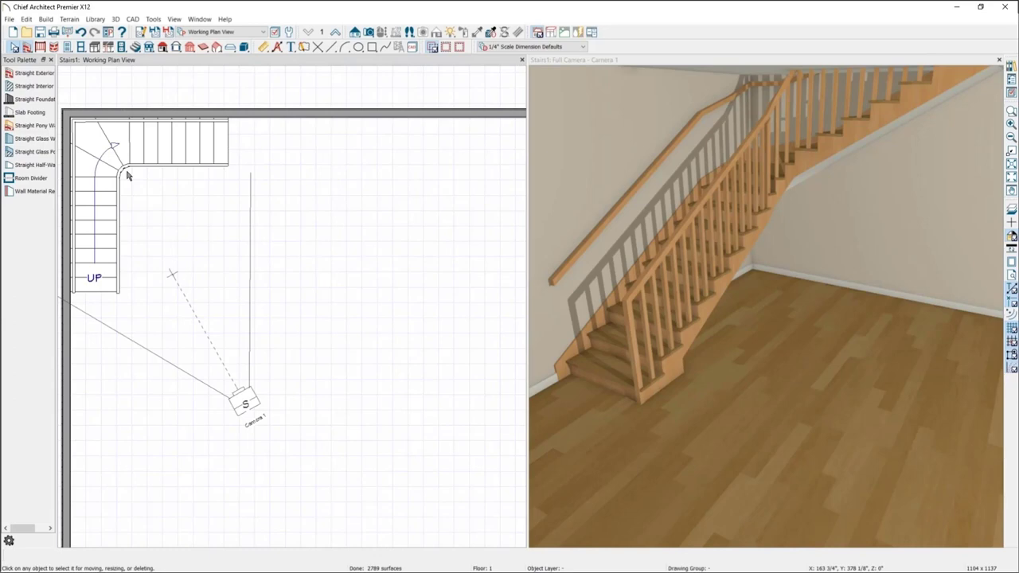
pyautogui.click(92, 147)
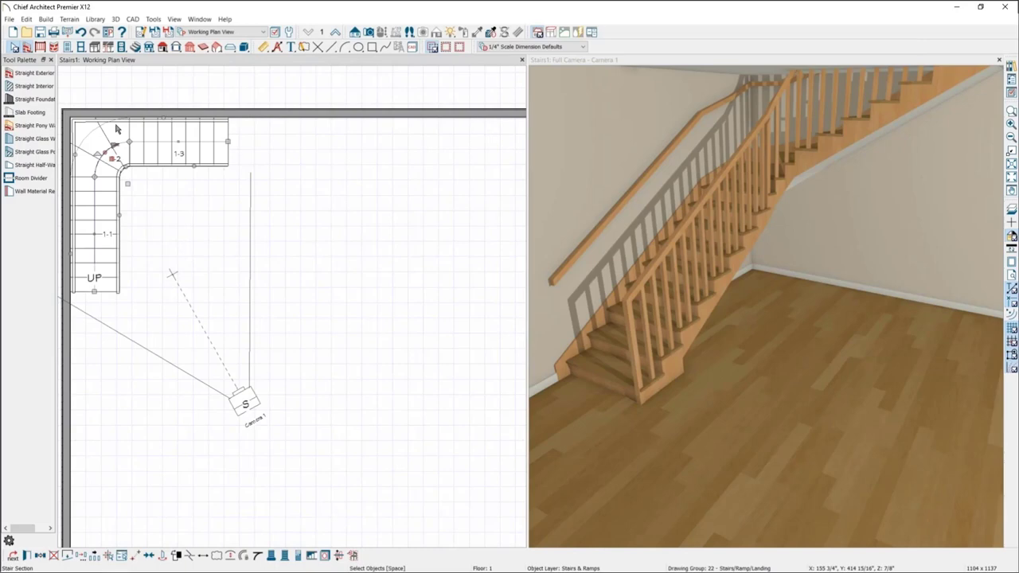
pyautogui.click(109, 153)
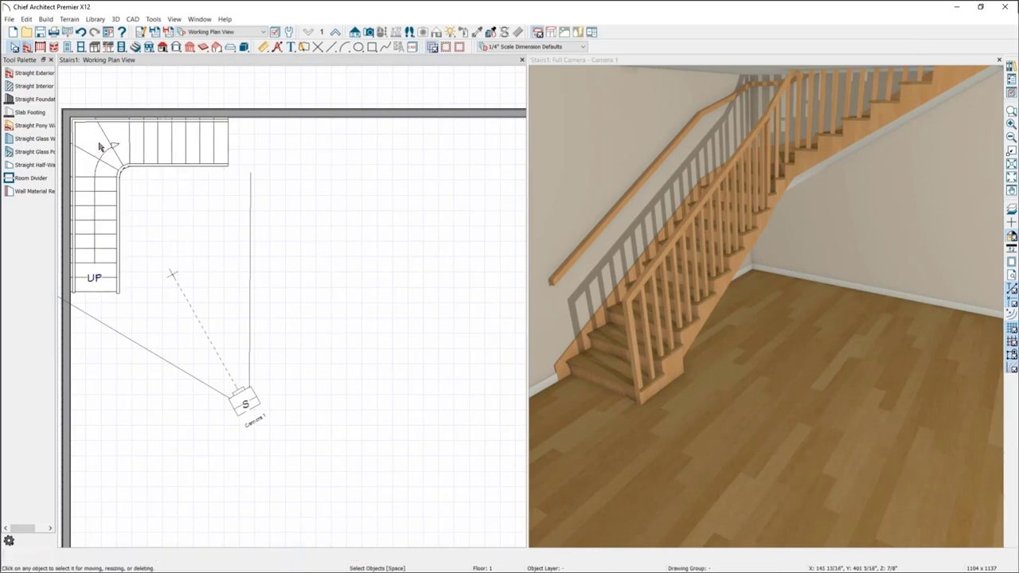
pyautogui.click(110, 154)
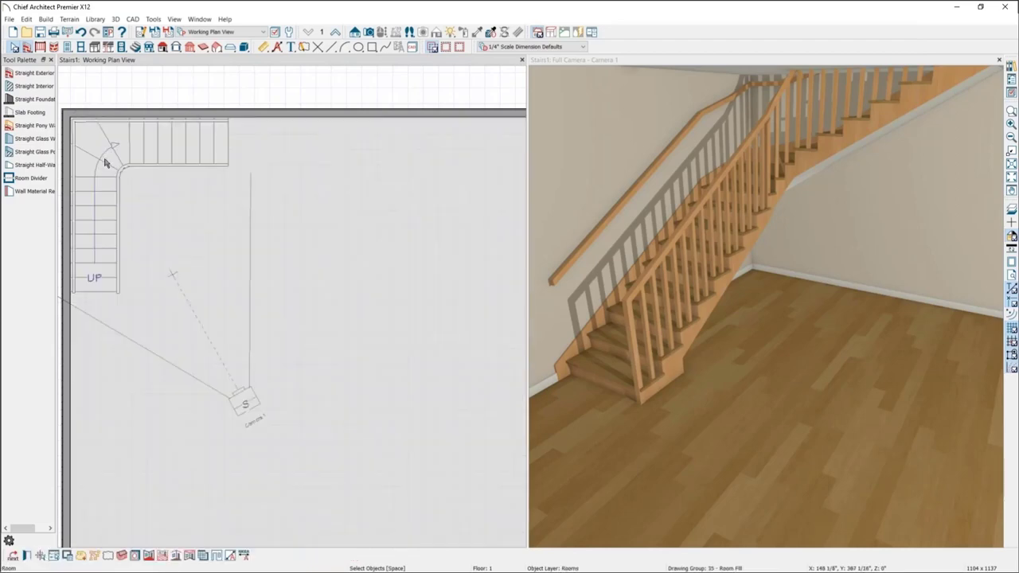
pyautogui.click(113, 154)
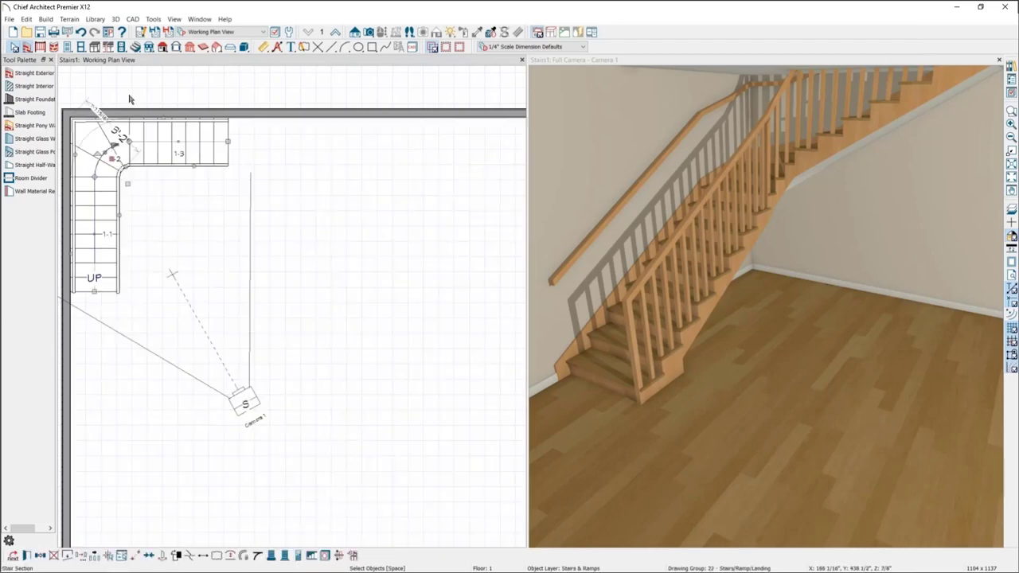
pyautogui.click(130, 188)
pyautogui.click(102, 152)
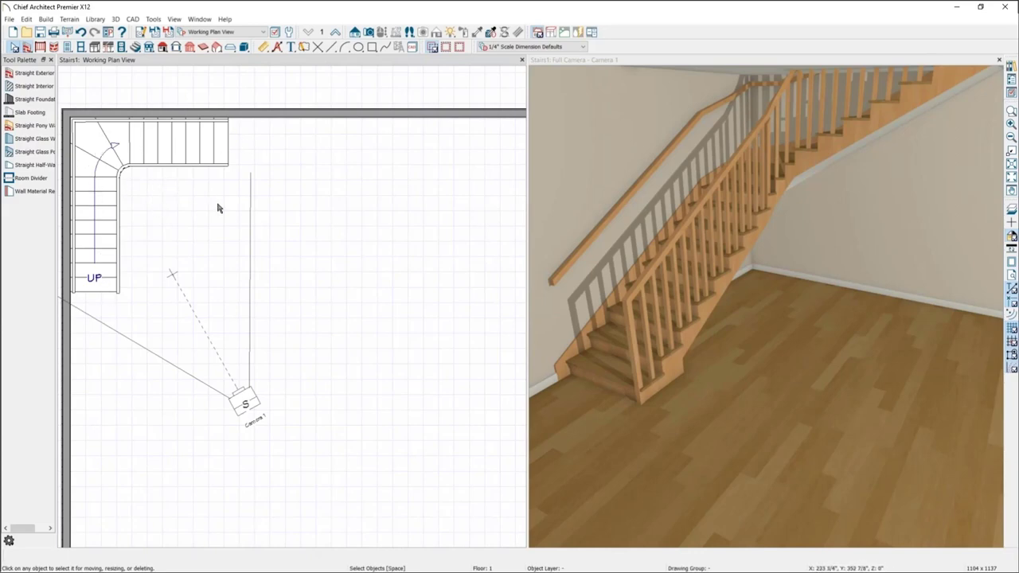
# Step: Draw a narrow landing from the upper wall across the end of the staircase's upper section
pyautogui.click(135, 46)
pyautogui.click(32, 165)
pyautogui.moveTo(229, 118); pyautogui.dragTo(244, 181)
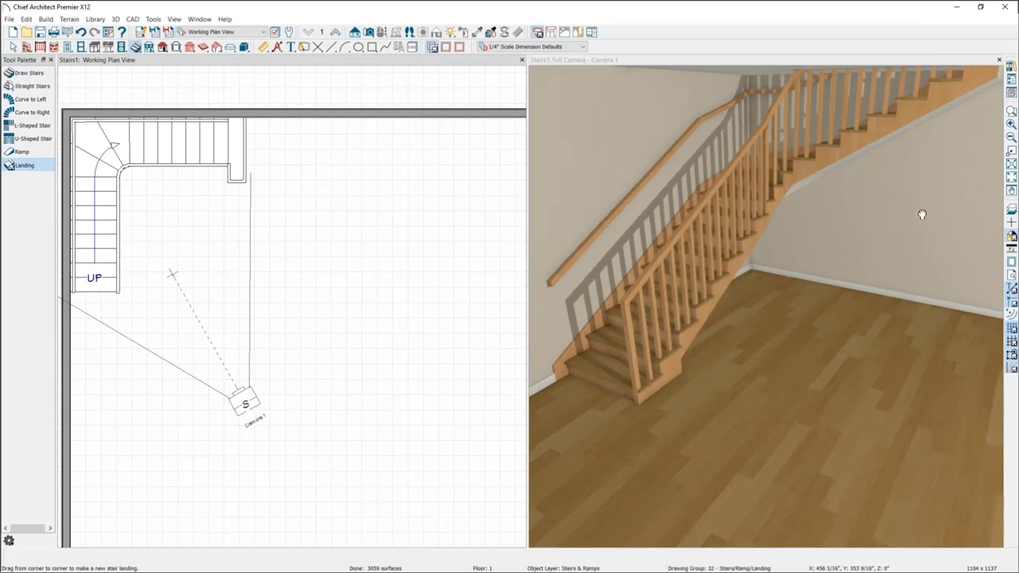
pyautogui.moveTo(857, 216); pyautogui.dragTo(821, 212, button='middle')
# Step: Delete the narrow landing at the end of the staircase
pyautogui.click(198, 154)
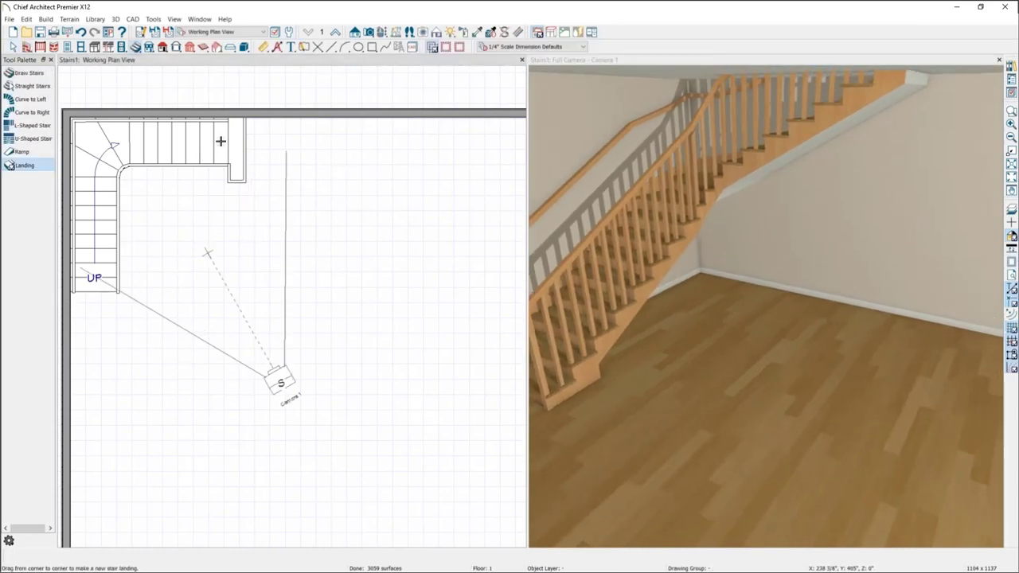
pyautogui.press('space')
pyautogui.click(236, 154)
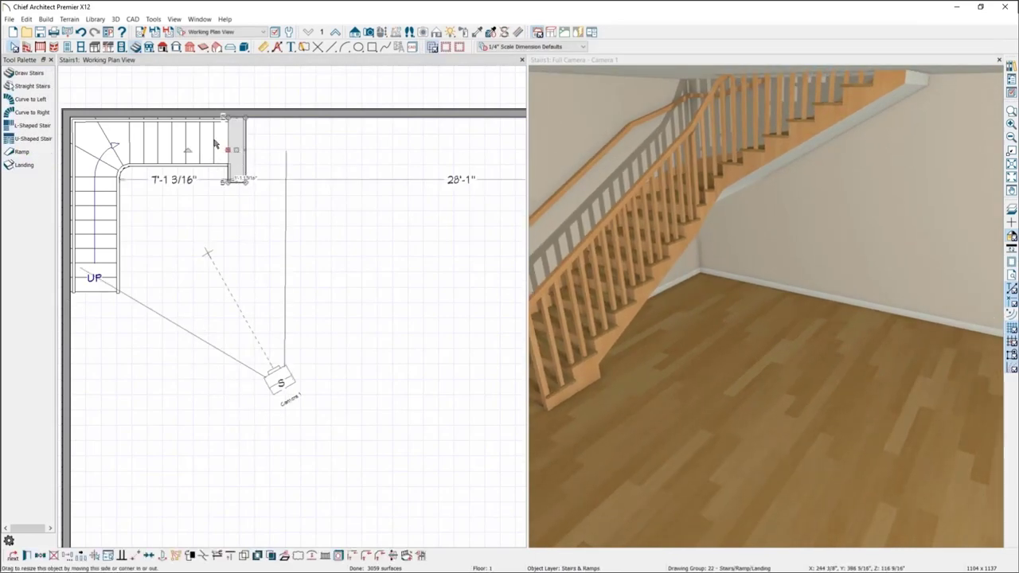
pyautogui.press('Delete')
# Step: Shorten the staircase's upper section to about 34", turn off Automatic Heights and set that section's top height to 140"
pyautogui.click(211, 139)
pyautogui.moveTo(227, 142); pyautogui.dragTo(171, 142)
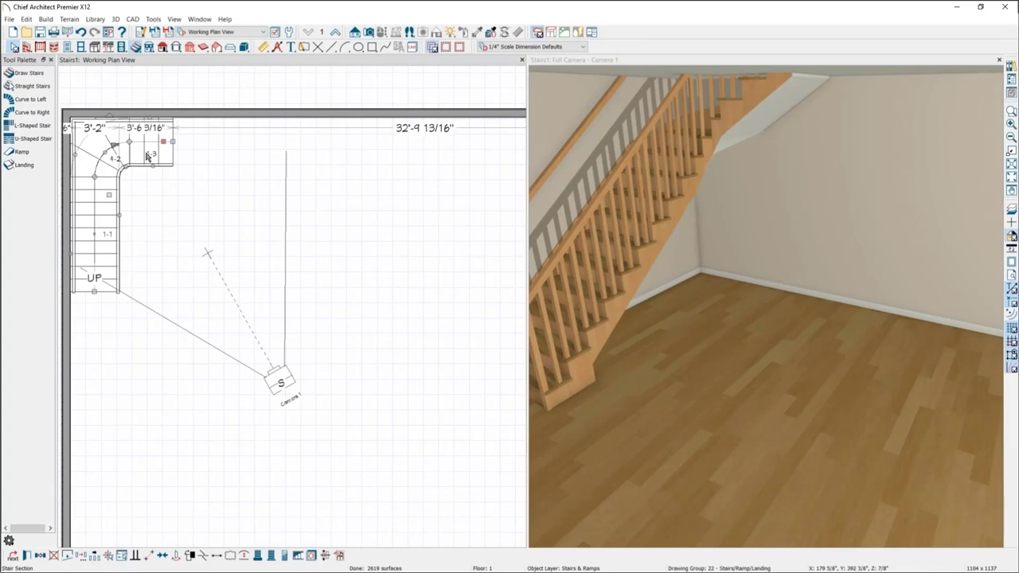
pyautogui.doubleClick(146, 157)
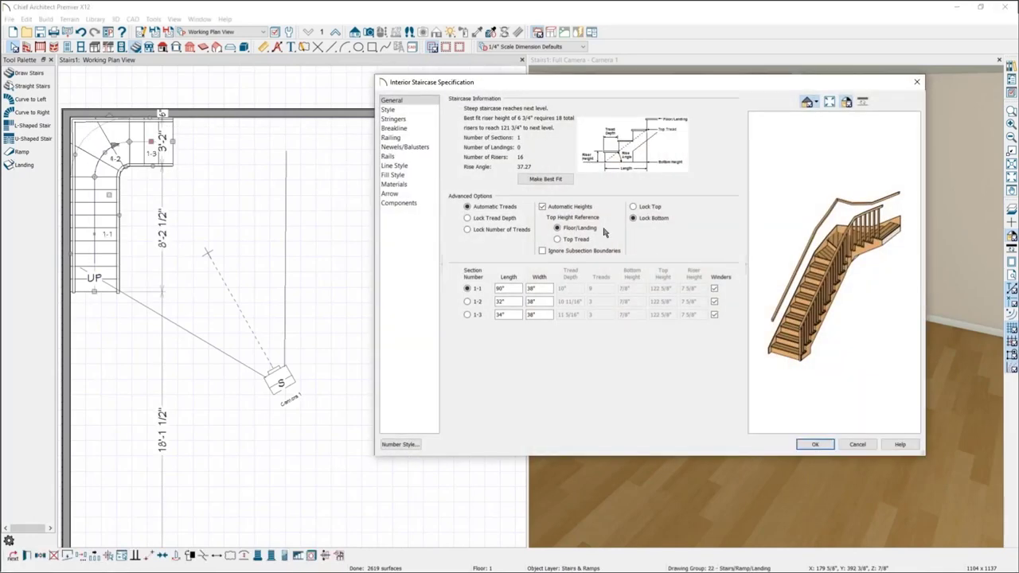
pyautogui.click(570, 208)
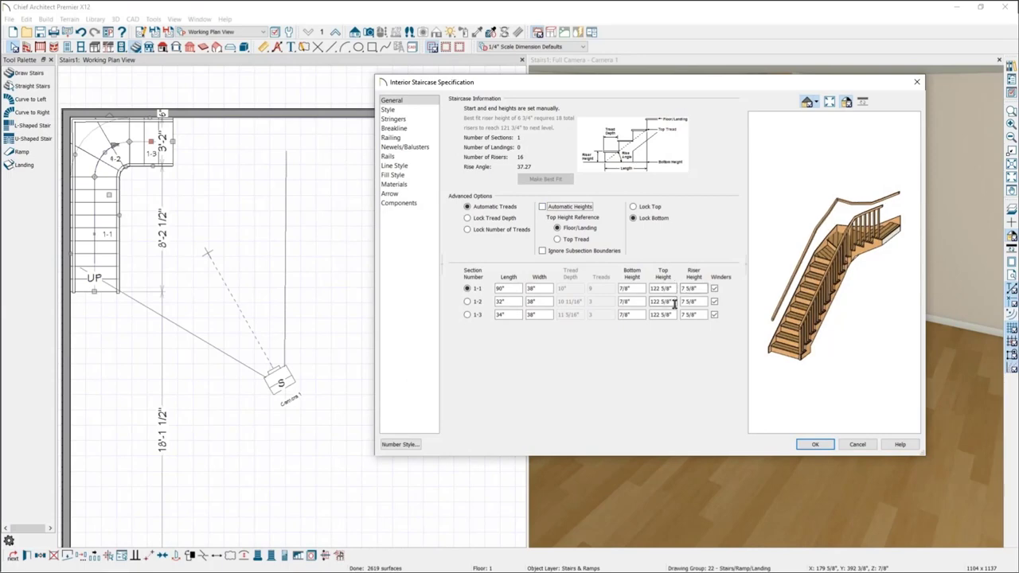
pyautogui.moveTo(677, 316); pyautogui.dragTo(649, 315)
pyautogui.write('140')
pyautogui.press('Return')
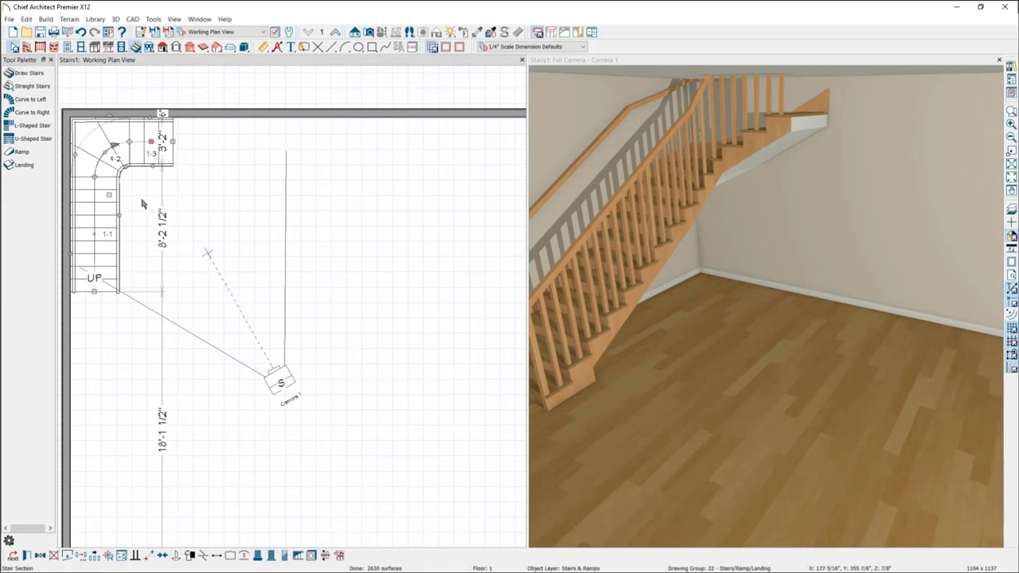
pyautogui.click(109, 193)
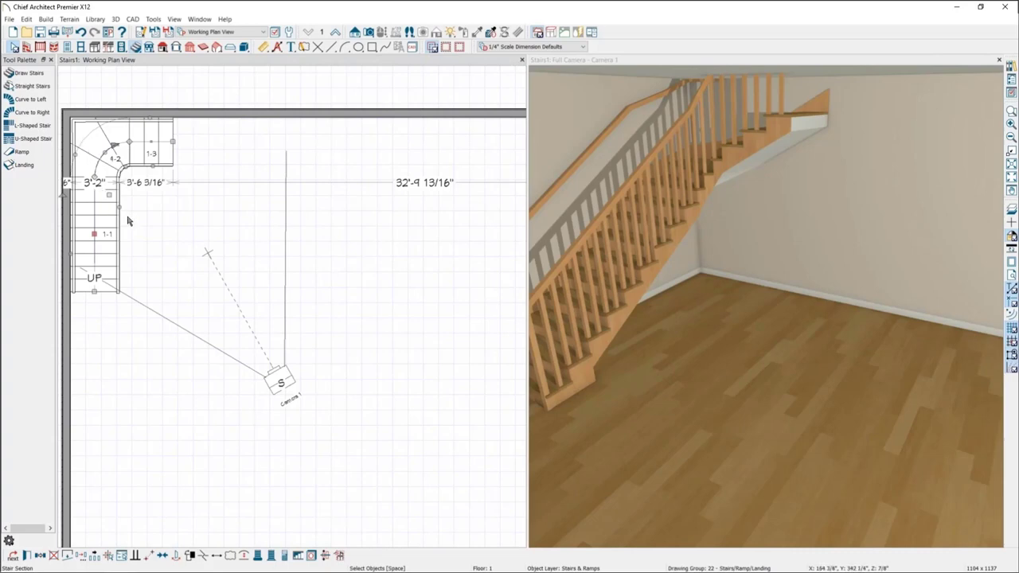
pyautogui.click(41, 72)
pyautogui.click(26, 46)
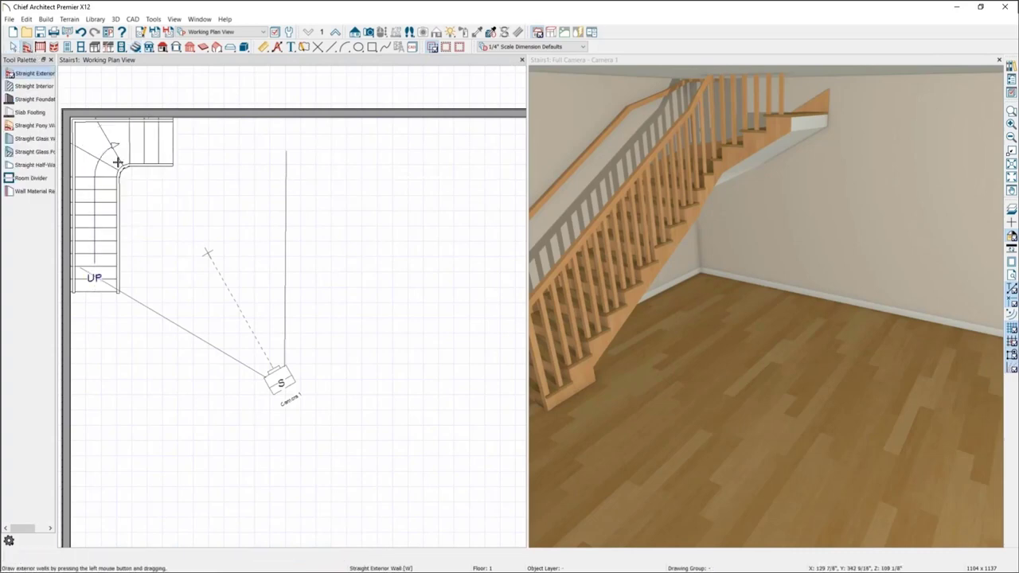
pyautogui.click(32, 99)
pyautogui.moveTo(121, 288); pyautogui.dragTo(134, 178)
pyautogui.press('Escape')
# Step: Start a straight interior wall for the side of the staircase's lower section
pyautogui.click(32, 86)
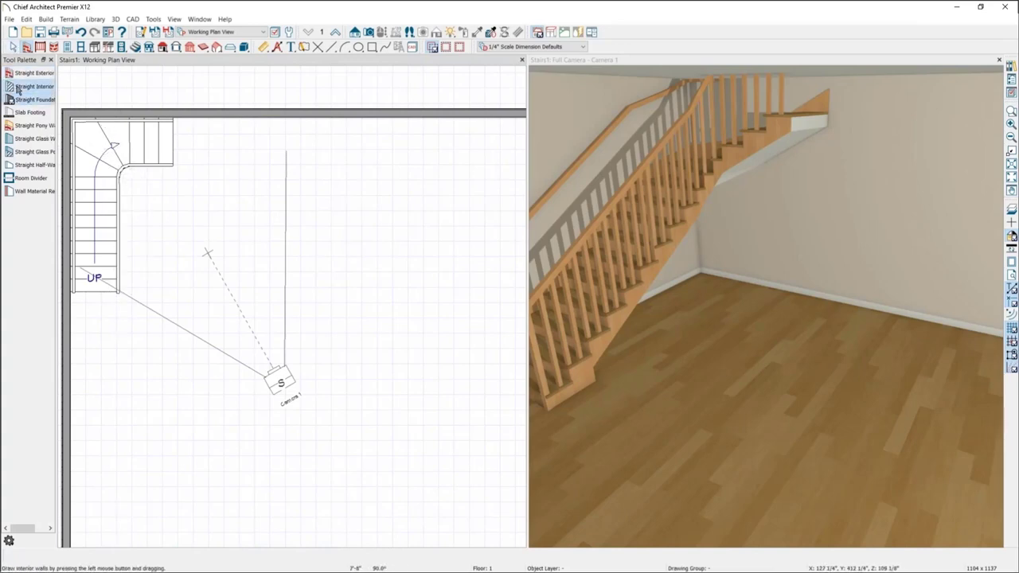
# Step: Try lining the inner side of the corner staircase with two interior walls, and delete them
pyautogui.moveTo(121, 238)
pyautogui.mouseDown()
pyautogui.moveTo(123, 169)
pyautogui.moveTo(173, 168)
pyautogui.mouseUp()
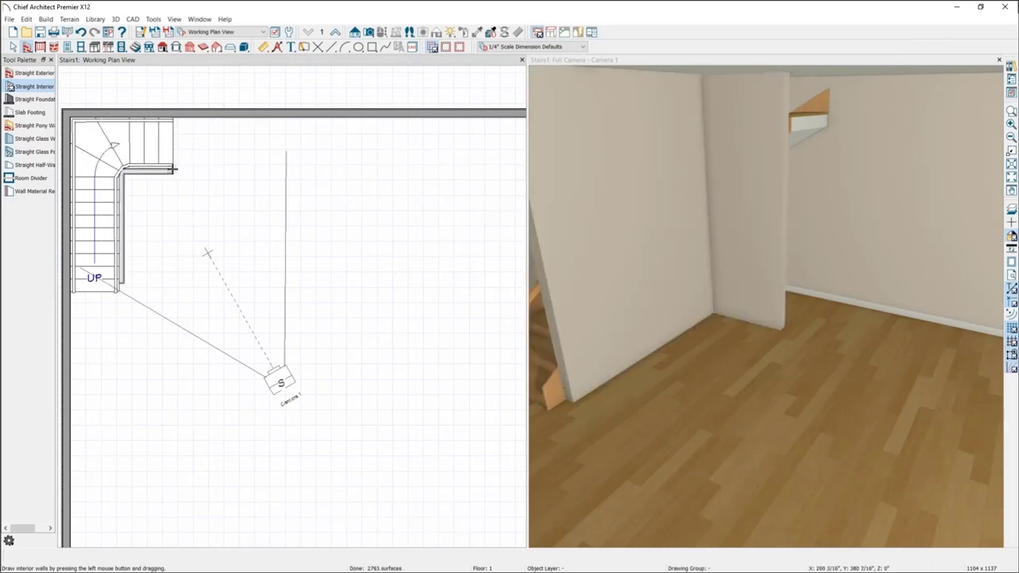
pyautogui.press('space')
pyautogui.click(123, 189)
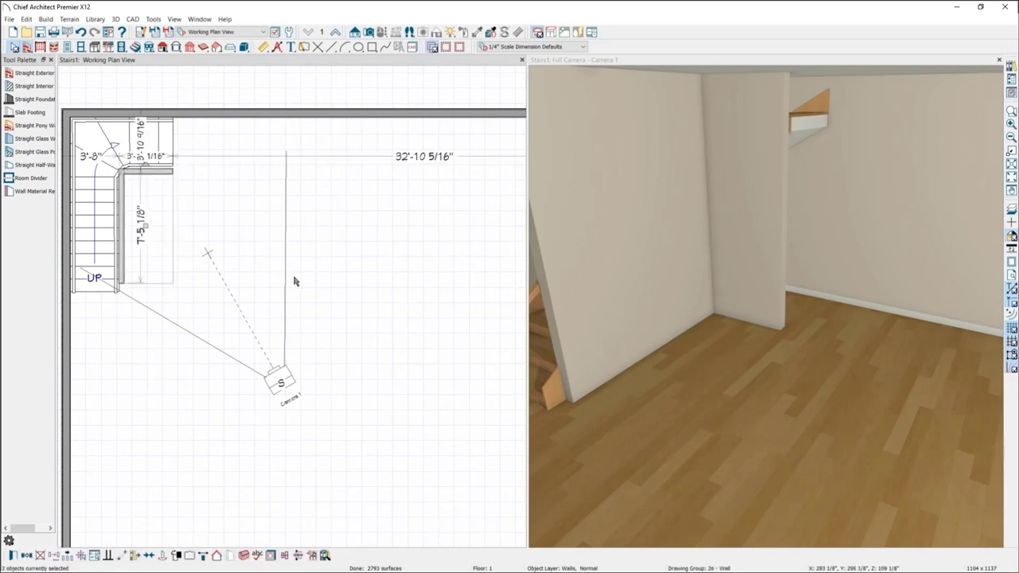
pyautogui.press('Delete')
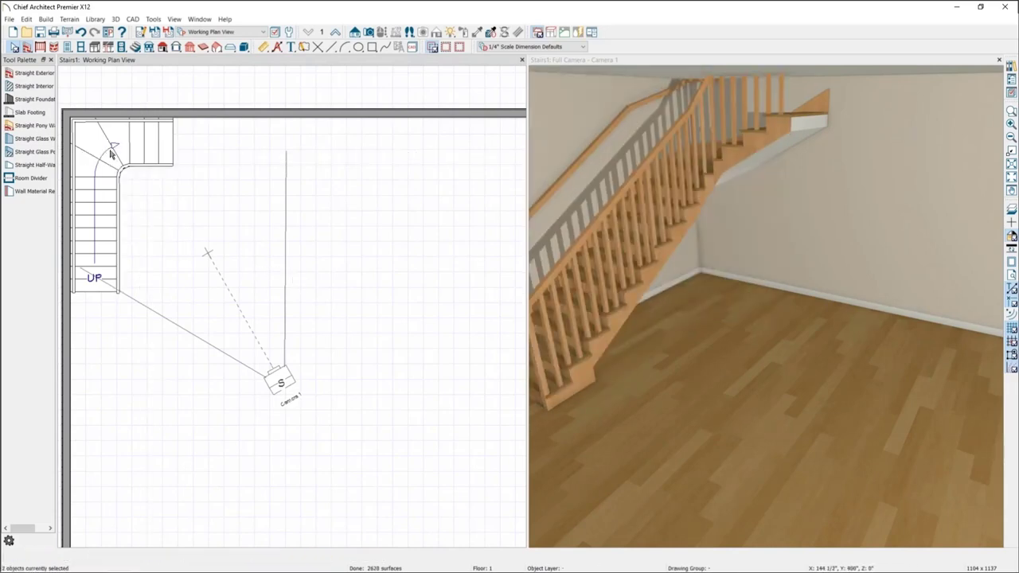
# Step: Move the staircase together with the camera out of the room corner into the open floor area
pyautogui.click(111, 153)
pyautogui.click(279, 382)
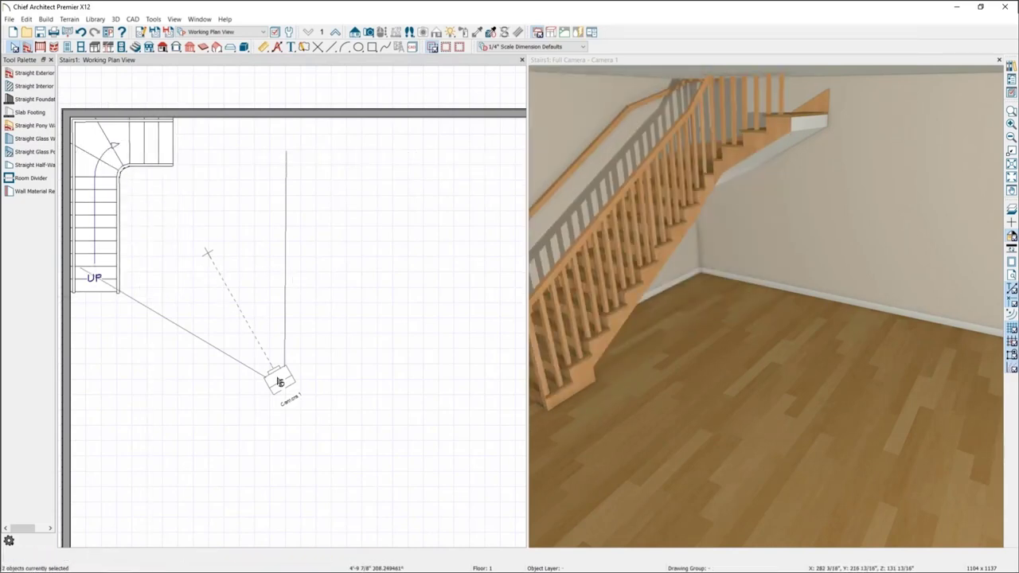
pyautogui.moveTo(186, 259); pyautogui.dragTo(378, 351)
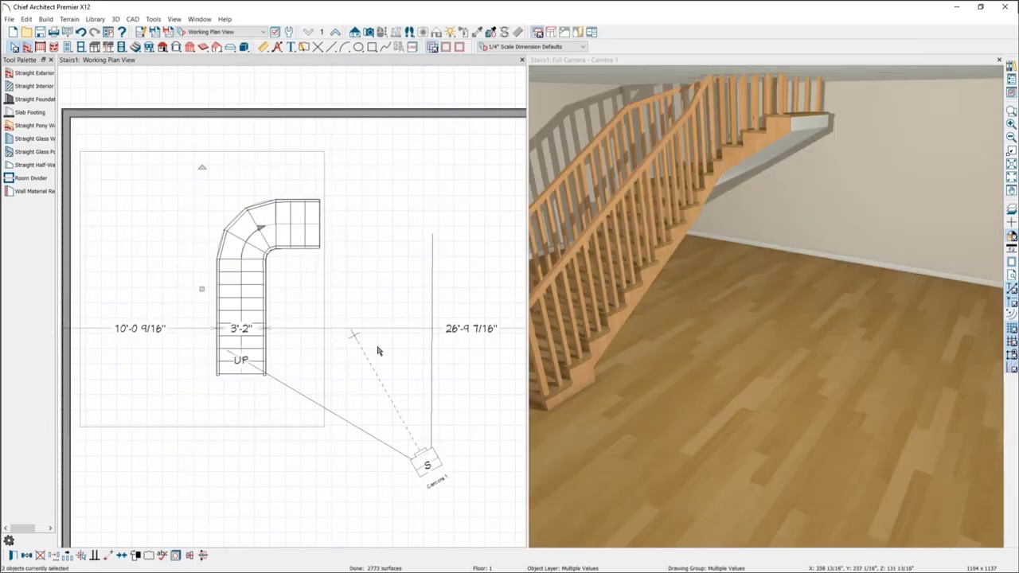
pyautogui.scroll(-3, 378, 351)
pyautogui.press('Escape')
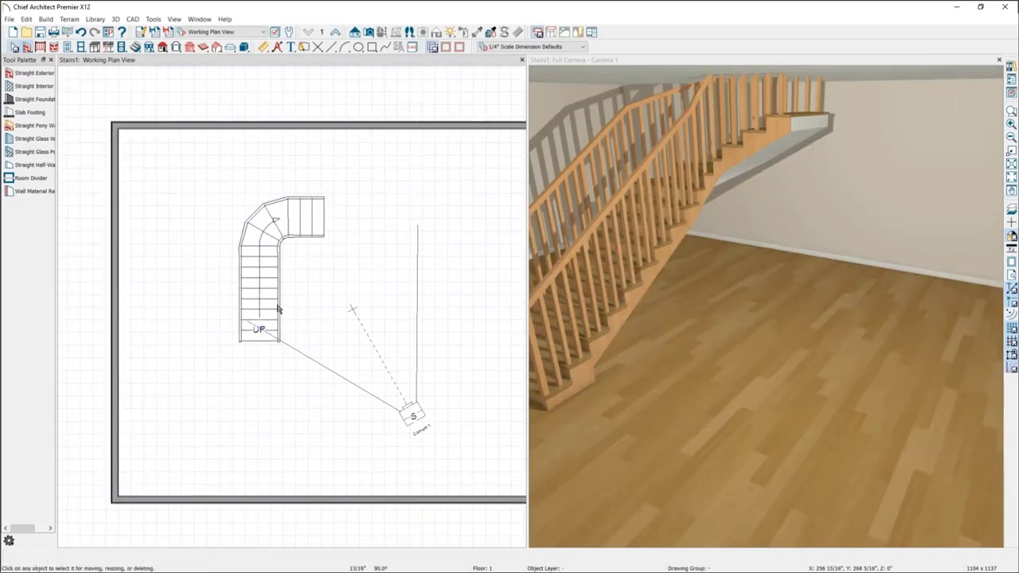
# Step: Draw two connected interior walls along the inner side of both stair flights, extending past the end of the upper flight
pyautogui.click(32, 86)
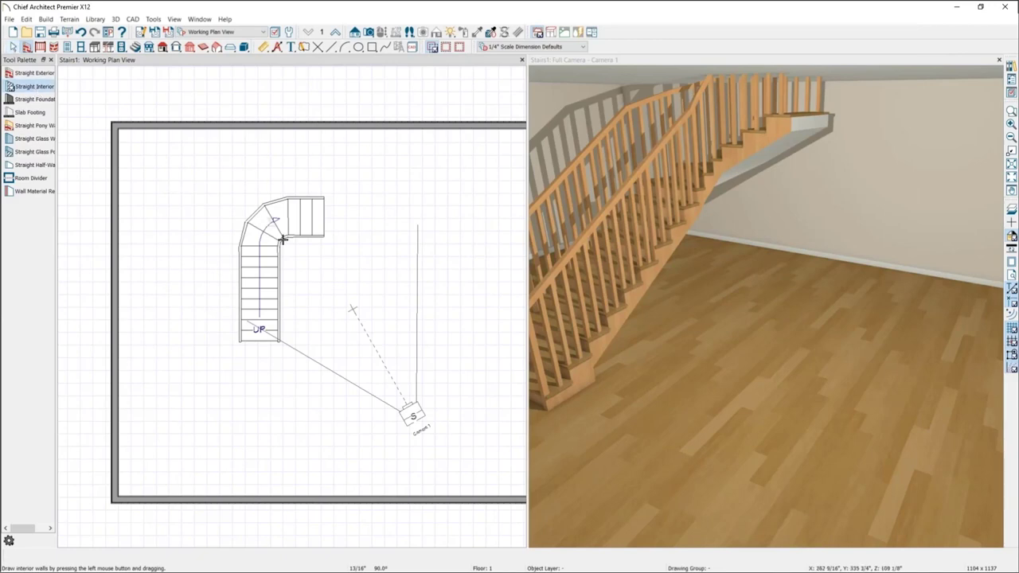
pyautogui.moveTo(280, 340)
pyautogui.mouseDown()
pyautogui.moveTo(278, 234)
pyautogui.moveTo(354, 242)
pyautogui.mouseUp()
pyautogui.press('space')
pyautogui.click(309, 236)
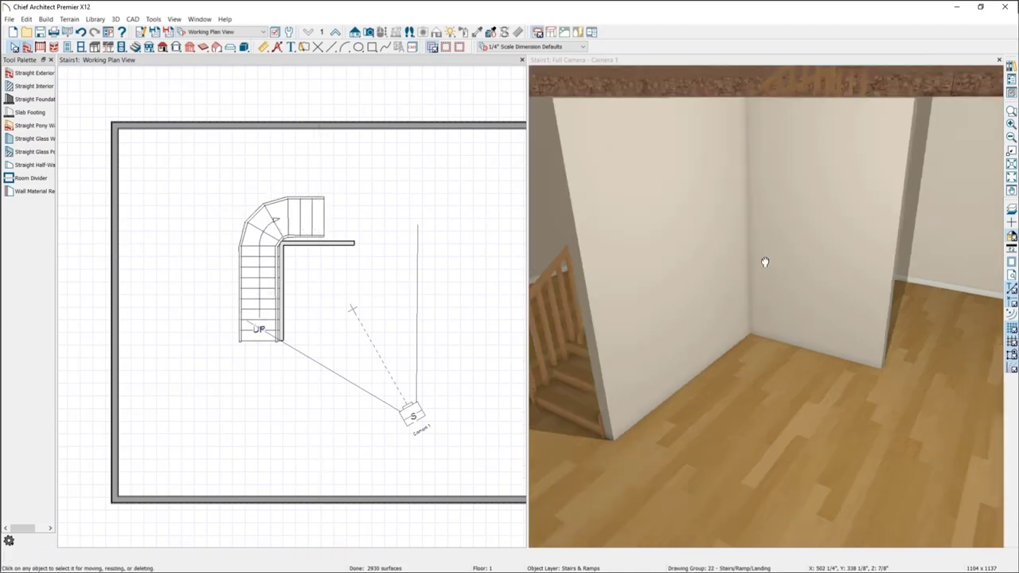
# Step: Inspect how the flights and curved corner section meet the walls, and delete the whole staircase
pyautogui.click(330, 286)
pyautogui.scroll(3, 310, 299)
pyautogui.scroll(2, 287, 307)
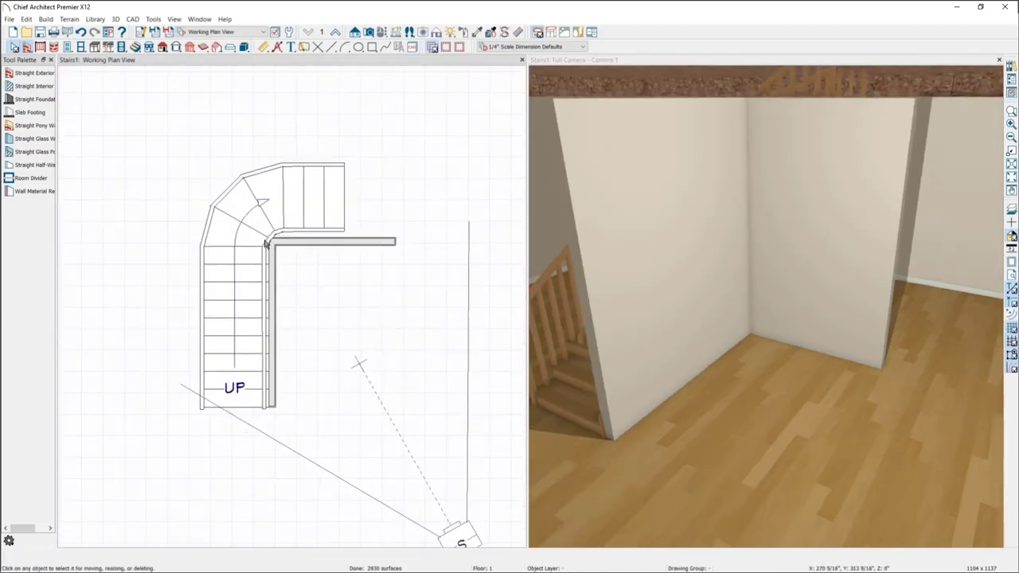
pyautogui.click(318, 230)
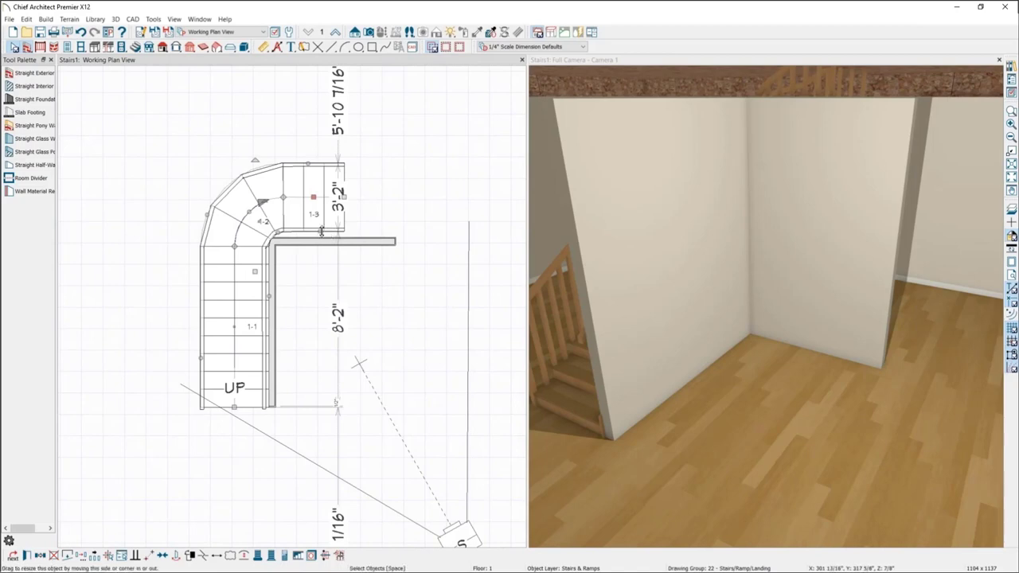
pyautogui.click(321, 231)
pyautogui.click(321, 230)
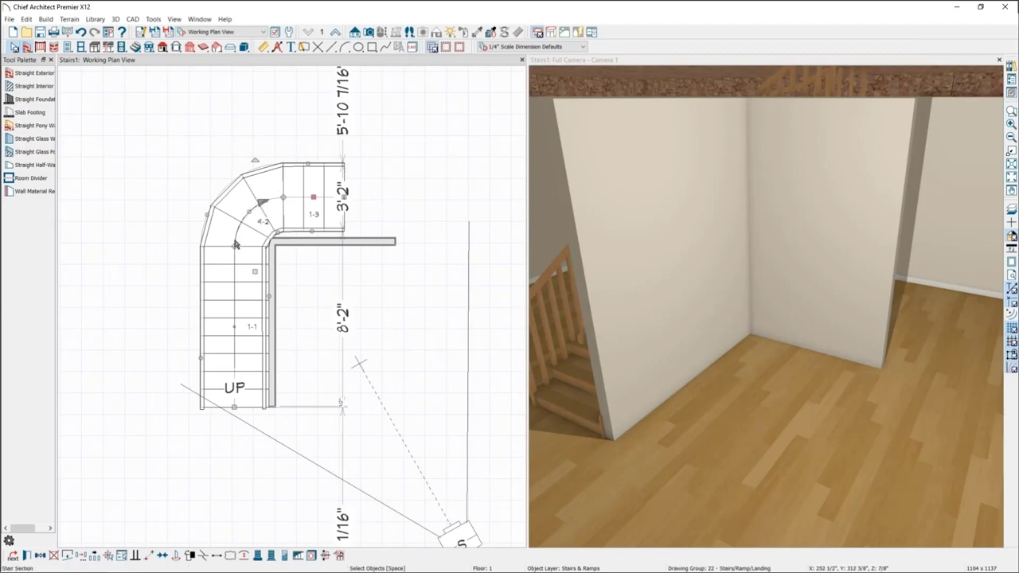
pyautogui.press('Escape')
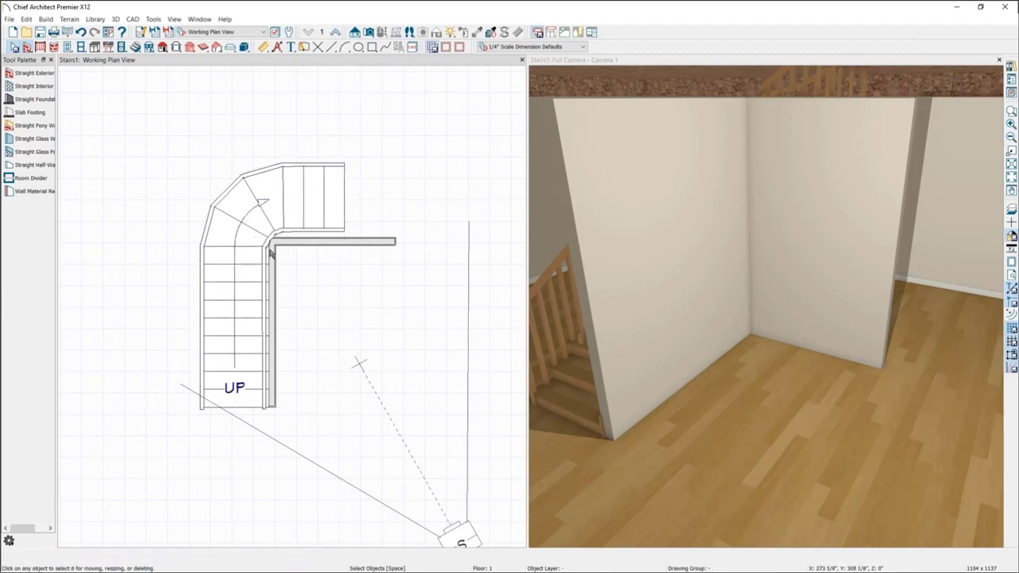
pyautogui.click(266, 199)
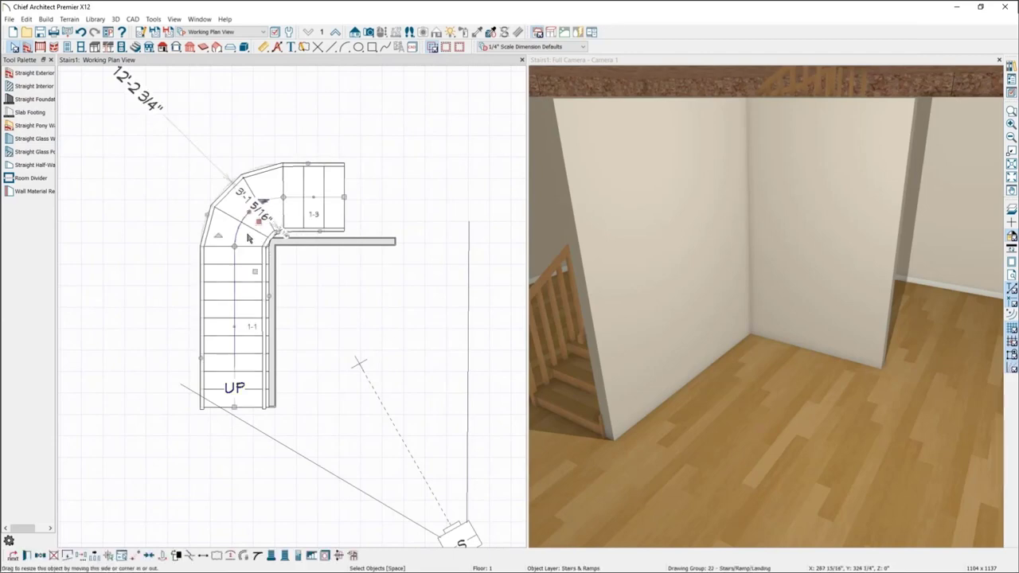
pyautogui.press('Escape')
pyautogui.click(300, 224)
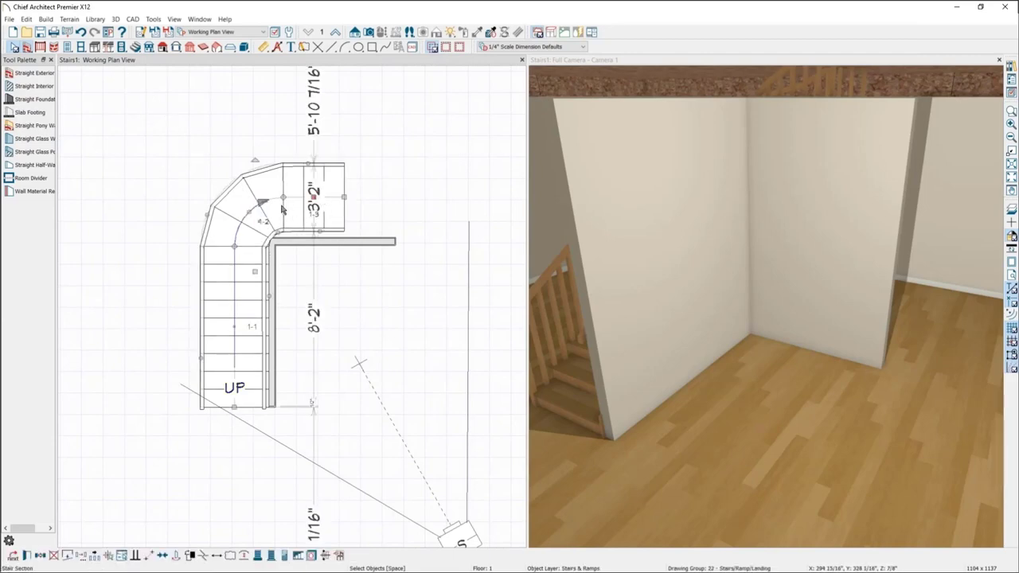
pyautogui.press('Delete')
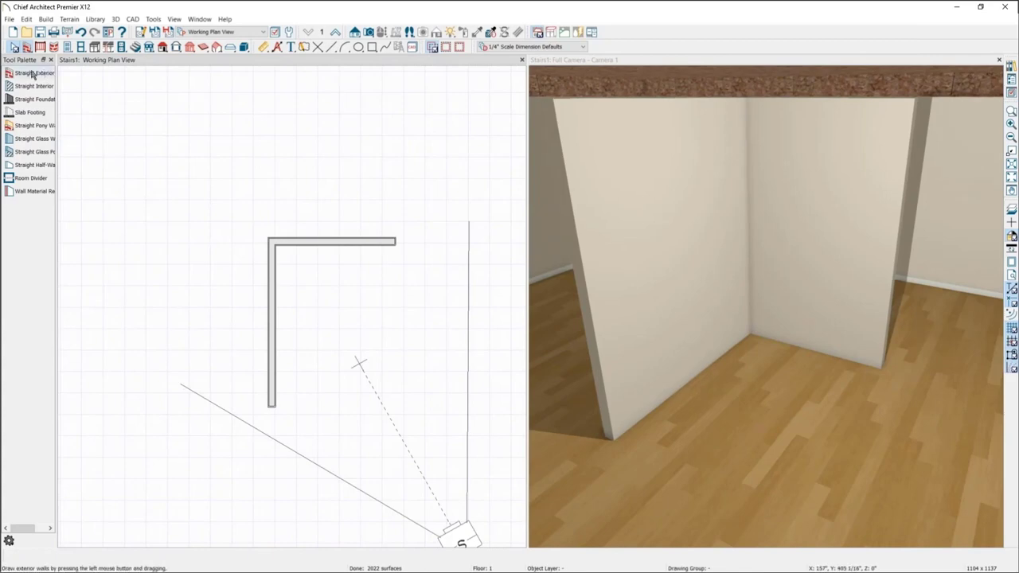
# Step: Draw one stair flight along the outer side of each interior wall and join the two with a curved winder section
pyautogui.click(80, 47)
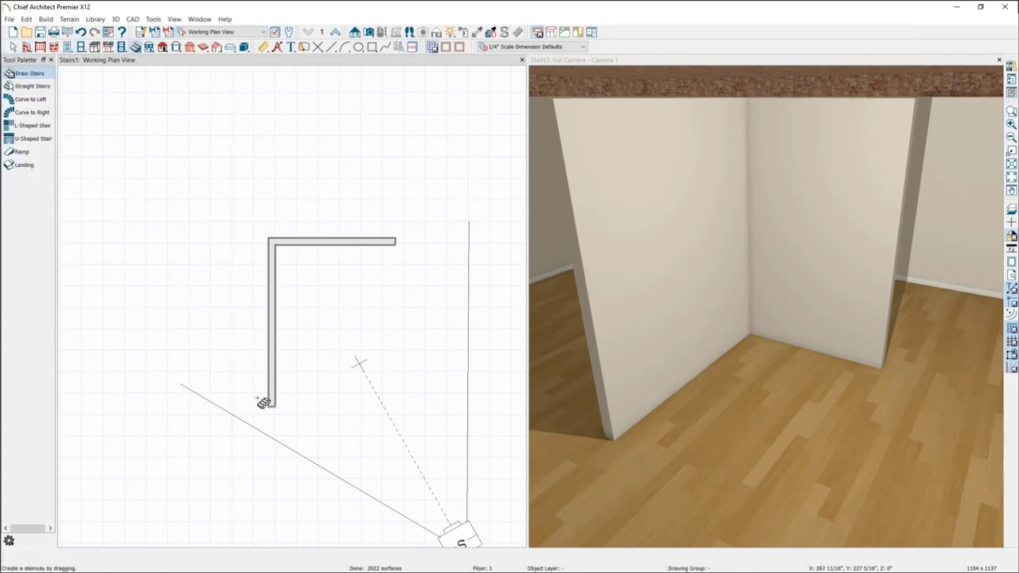
pyautogui.moveTo(248, 403); pyautogui.dragTo(252, 237)
pyautogui.moveTo(271, 199); pyautogui.dragTo(385, 200)
pyautogui.moveTo(243, 237); pyautogui.dragTo(228, 198)
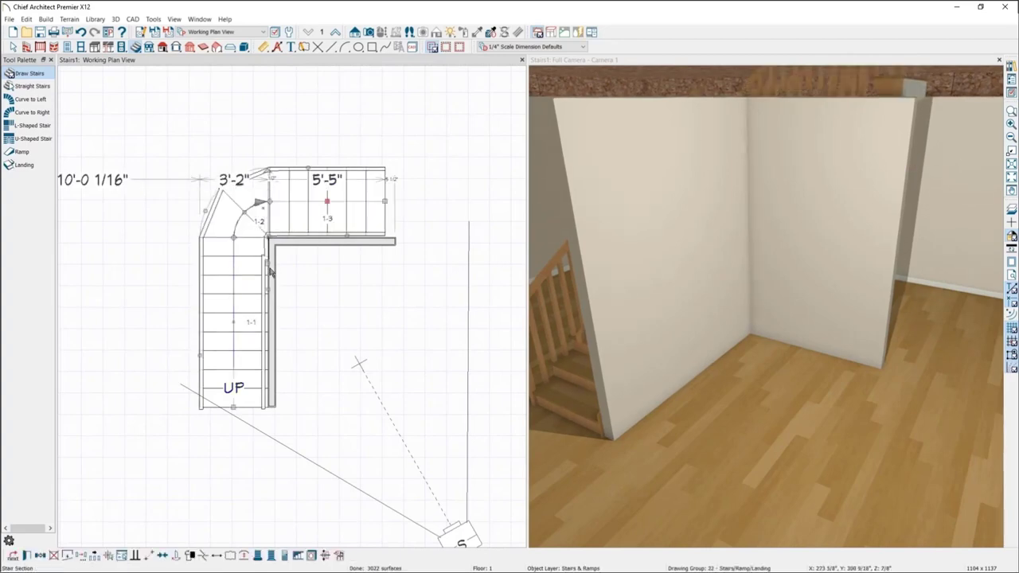
pyautogui.press('space')
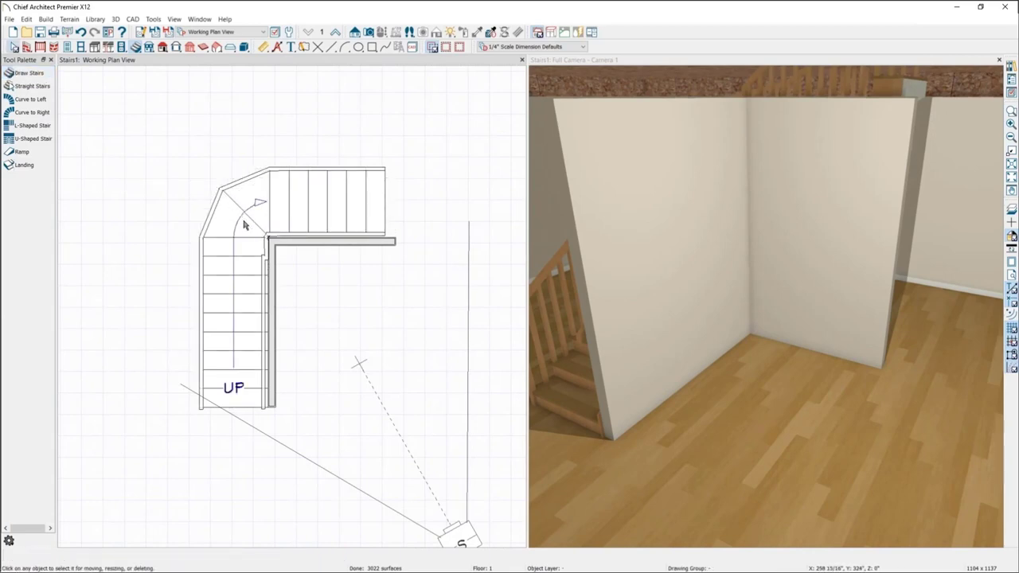
# Step: Inspect the redrawn staircase's curved section and lower flight, and delete the entire staircase
pyautogui.click(245, 208)
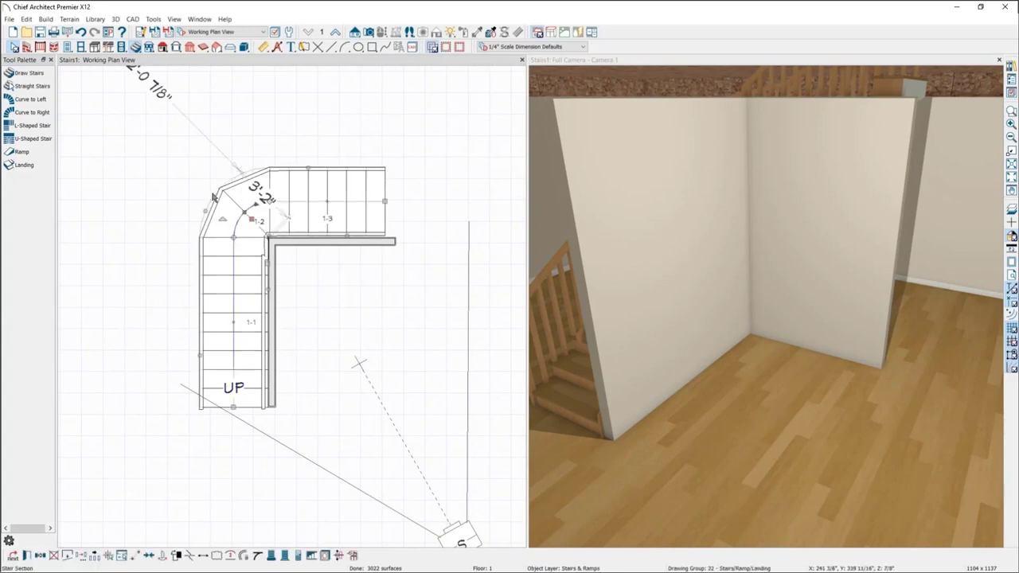
pyautogui.press('Escape')
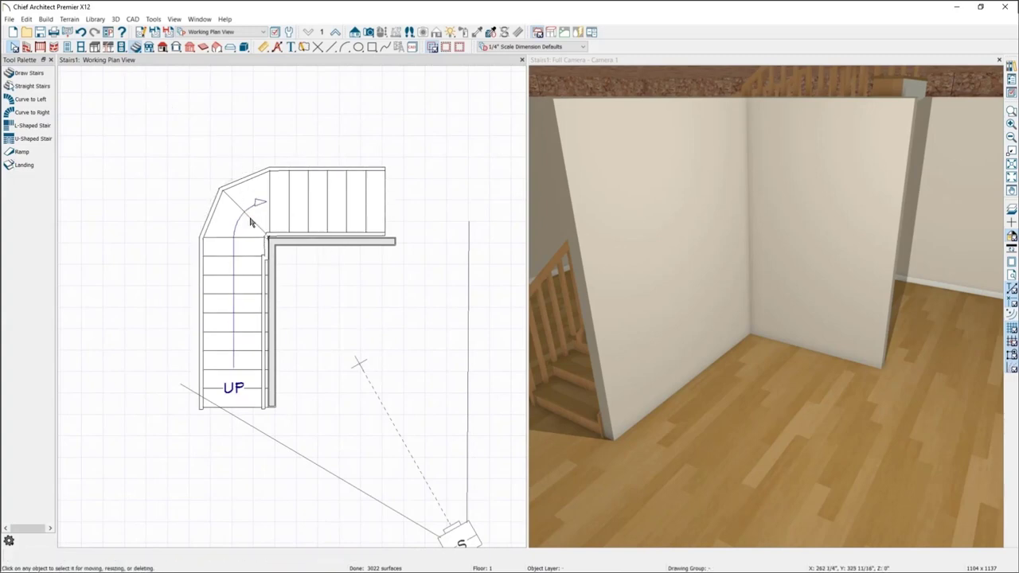
pyautogui.click(252, 283)
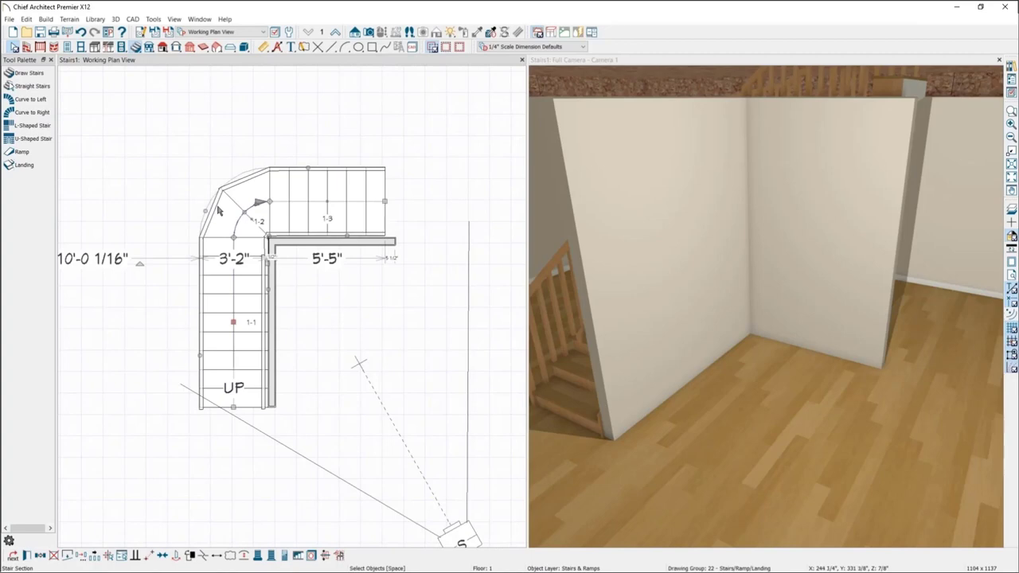
pyautogui.click(318, 118)
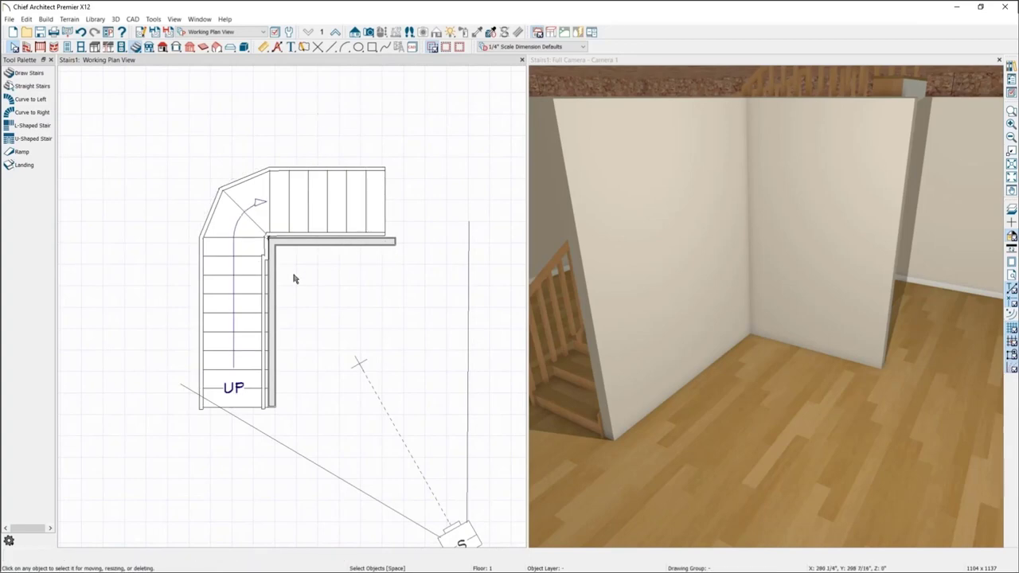
pyautogui.moveTo(752, 275); pyautogui.dragTo(775, 255)
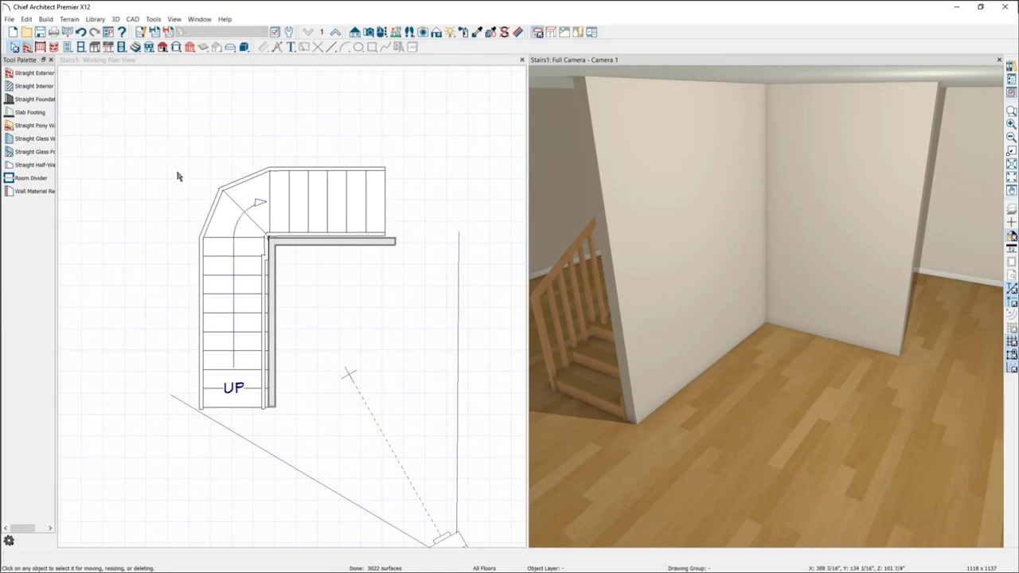
pyautogui.moveTo(162, 150); pyautogui.dragTo(334, 317)
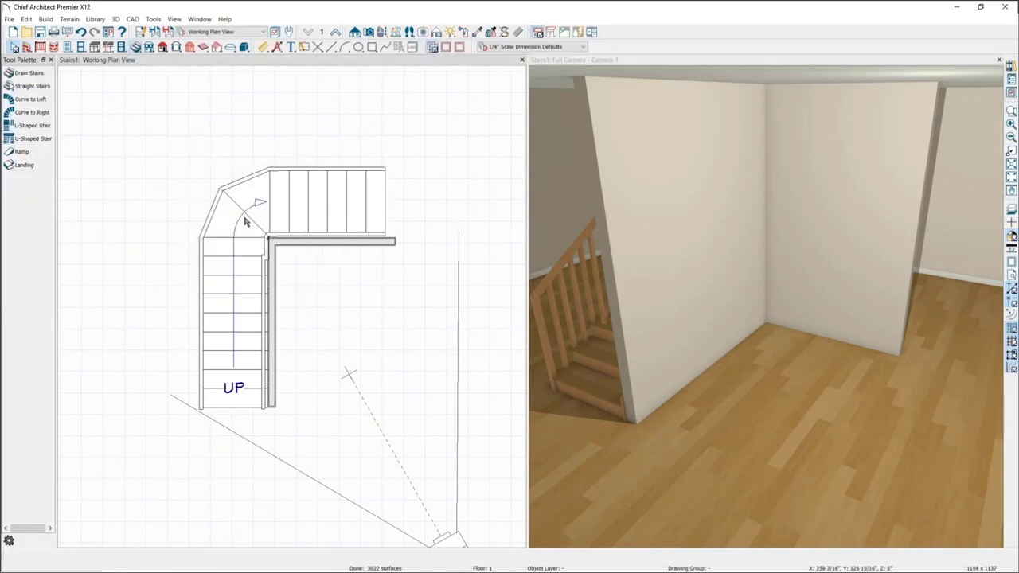
pyautogui.press('Delete')
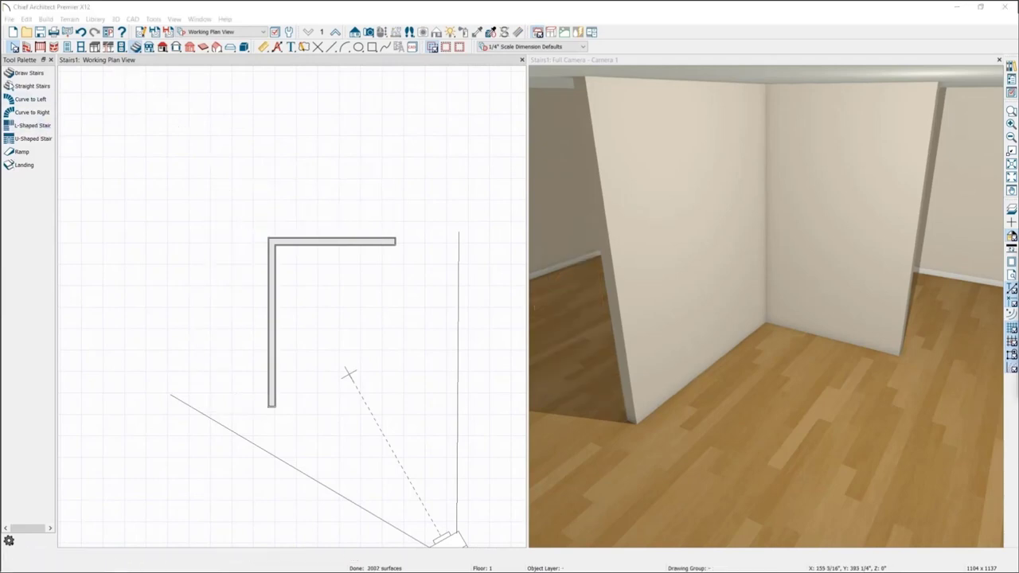
# Step: Place a clockwise L-shaped staircase with winders and position its inner corner against the outer corner of the two interior walls
pyautogui.doubleClick(1011, 288)
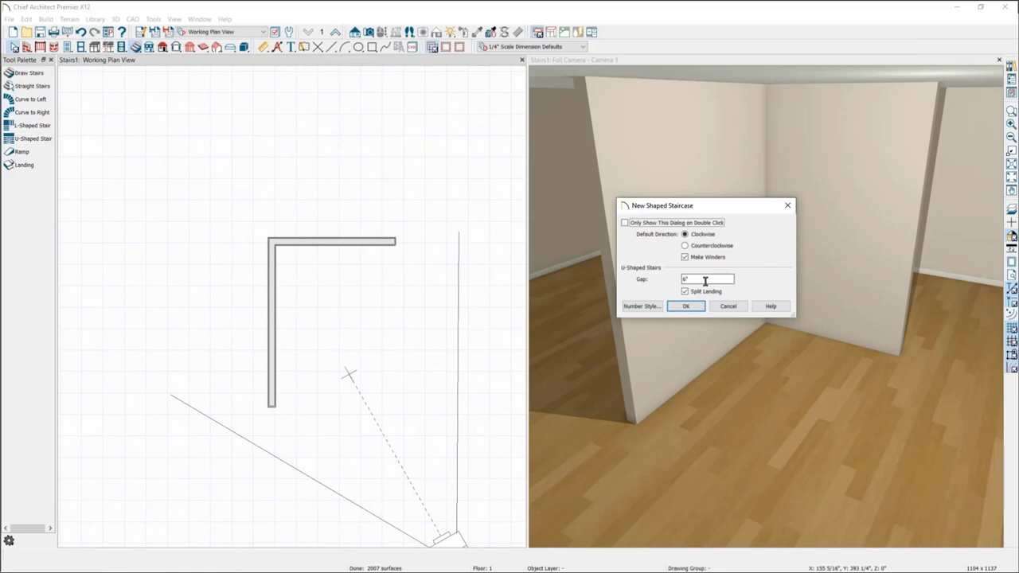
pyautogui.click(689, 306)
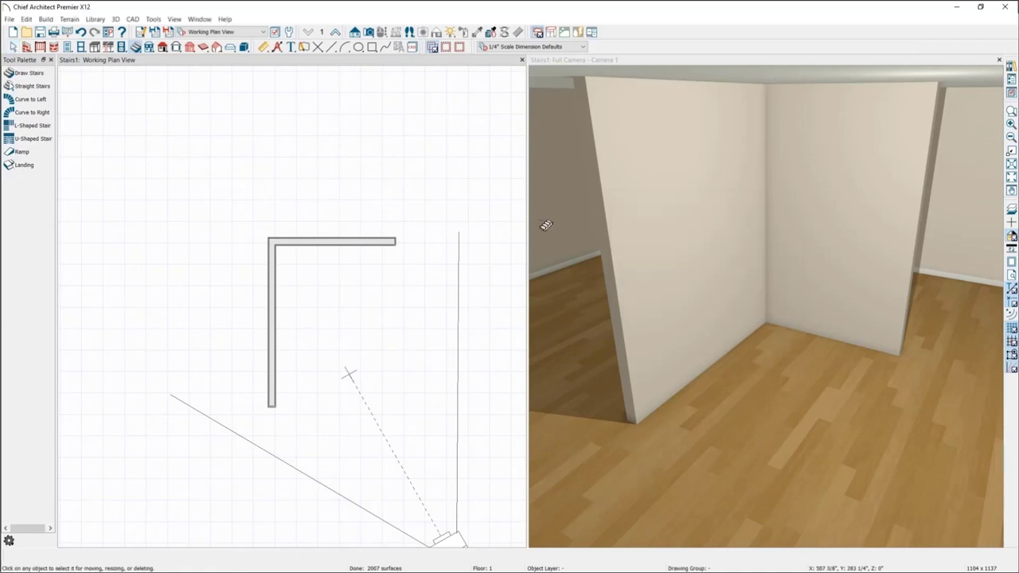
pyautogui.click(231, 239)
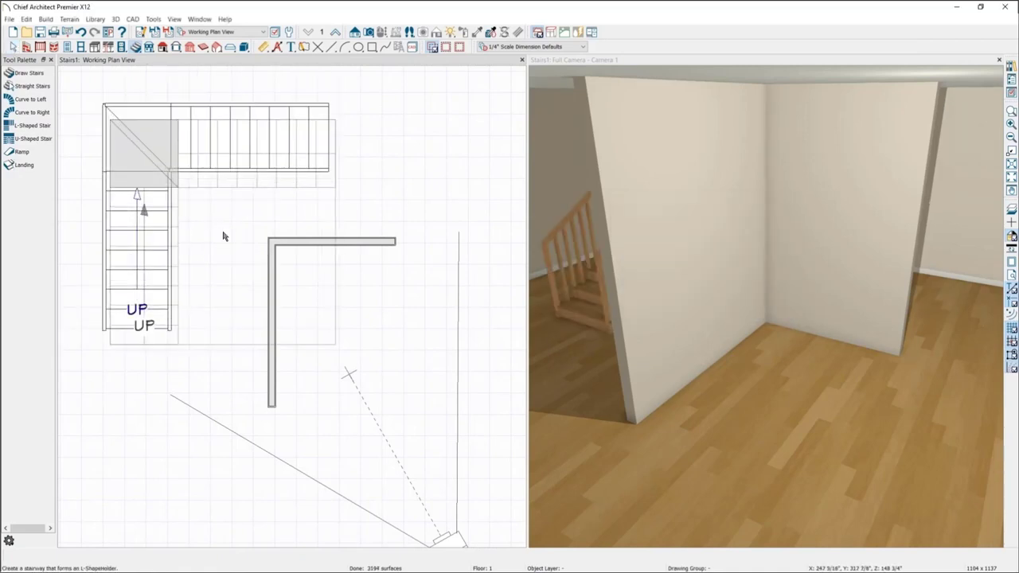
pyautogui.click(161, 171)
pyautogui.moveTo(265, 161); pyautogui.dragTo(345, 224)
pyautogui.click(345, 157)
pyautogui.click(327, 322)
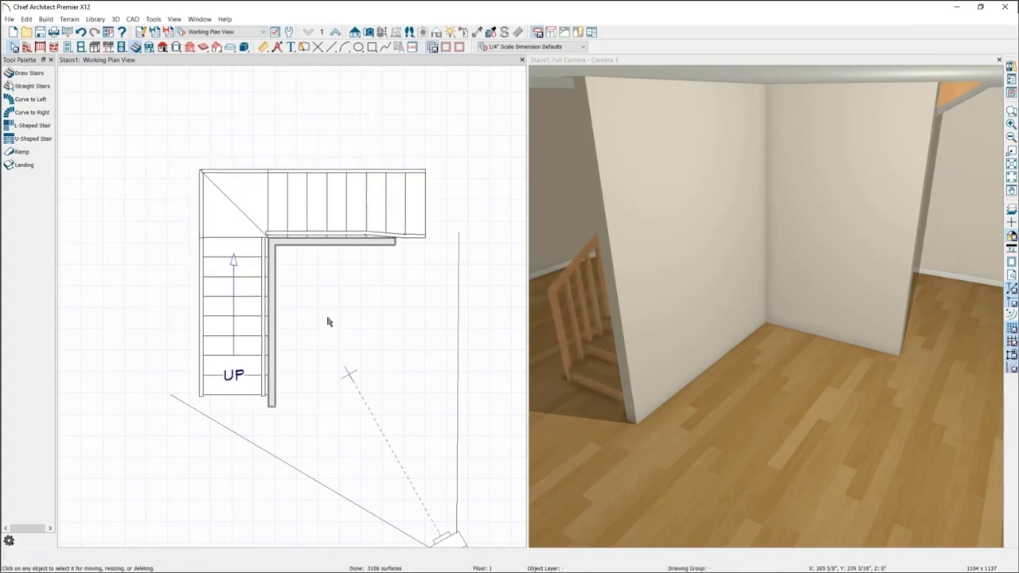
# Step: Extend the interior wall beside the upper flight so it ends flush with the top of the staircase
pyautogui.click(386, 249)
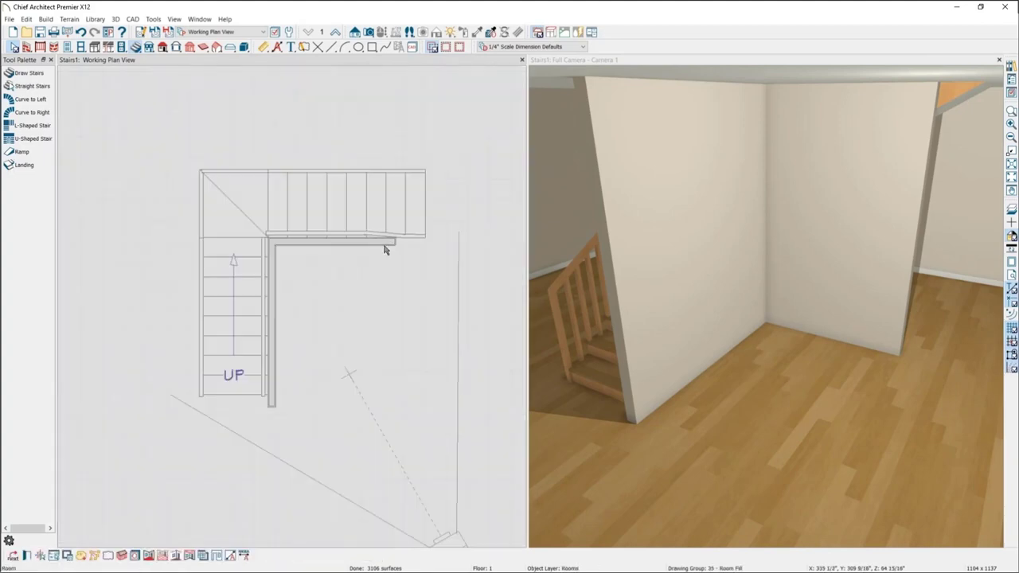
pyautogui.click(386, 249)
pyautogui.moveTo(395, 238); pyautogui.dragTo(425, 239)
pyautogui.click(405, 328)
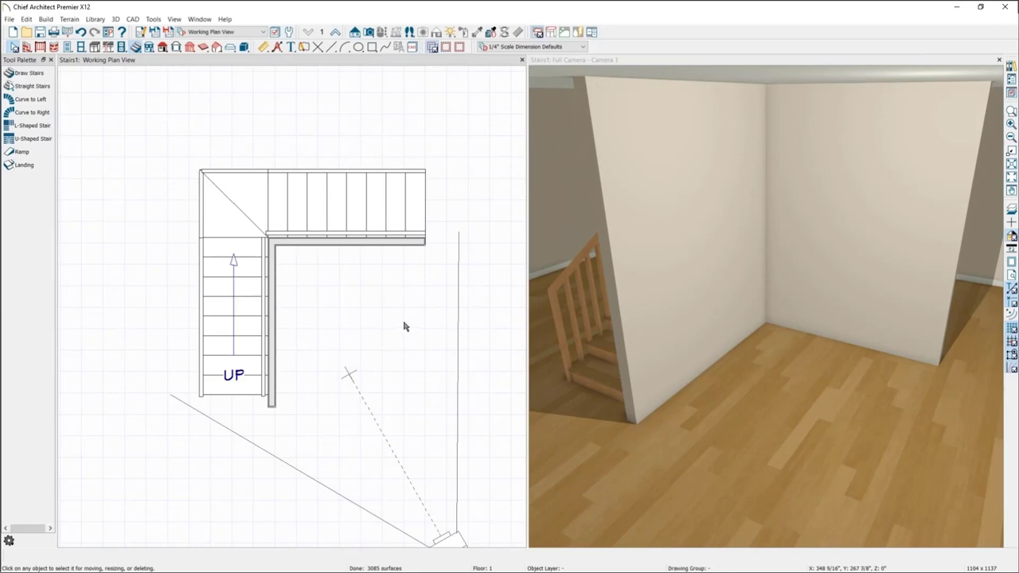
# Step: Check the lower winder at the staircase corner and review the Make Winders setting in the shaped staircase defaults
pyautogui.click(222, 217)
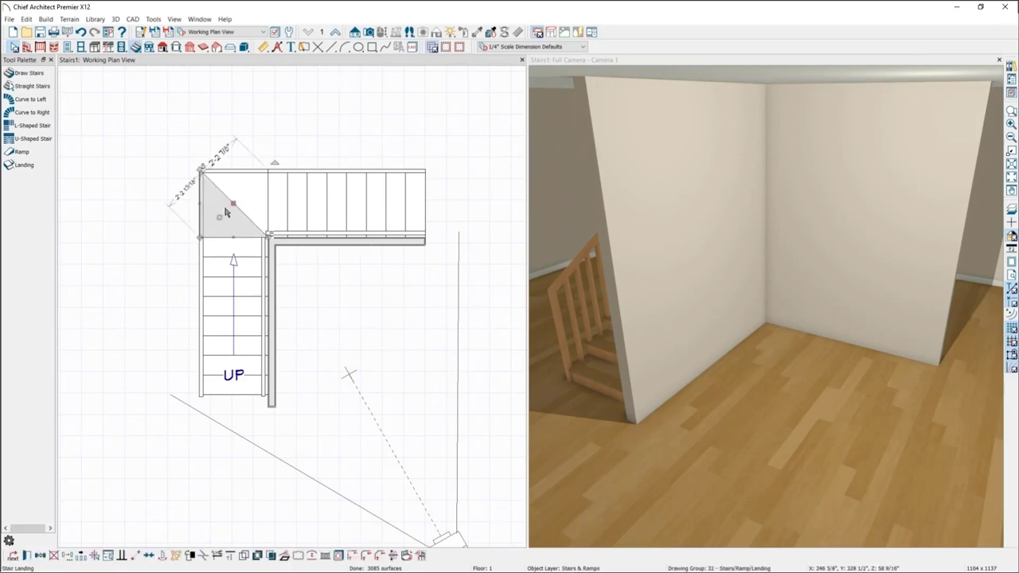
pyautogui.press('Escape')
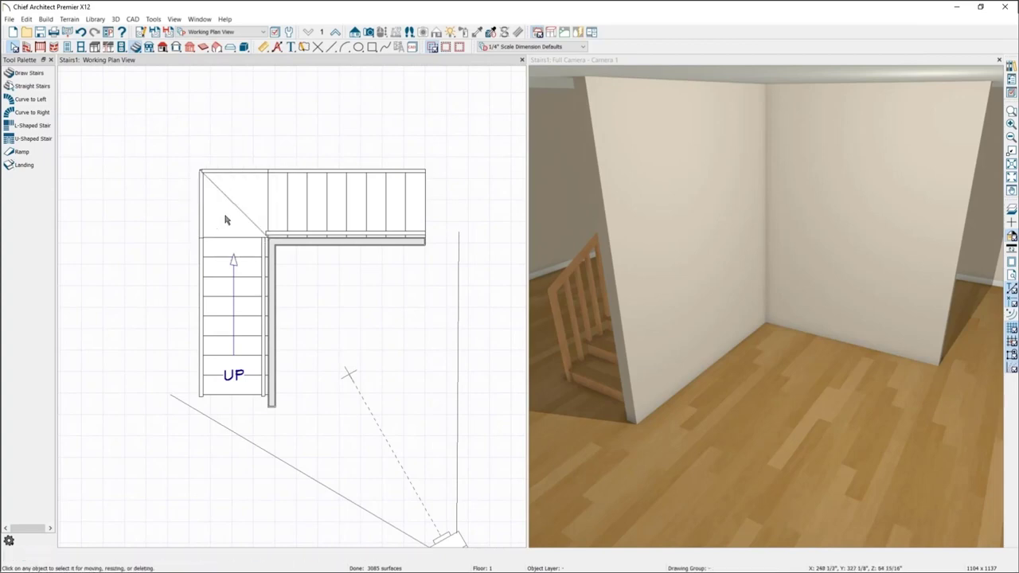
pyautogui.click(225, 220)
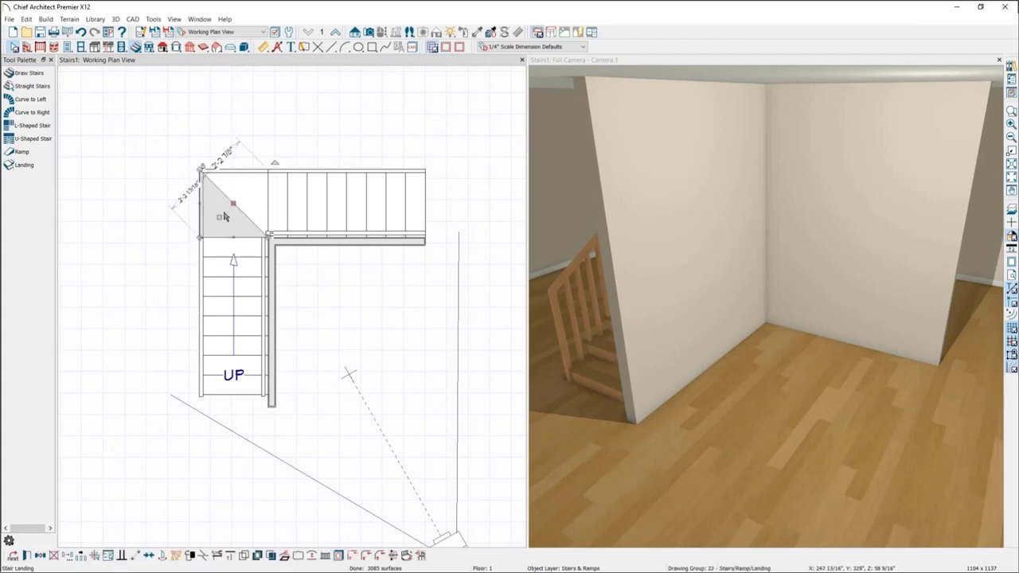
pyautogui.doubleClick(36, 129)
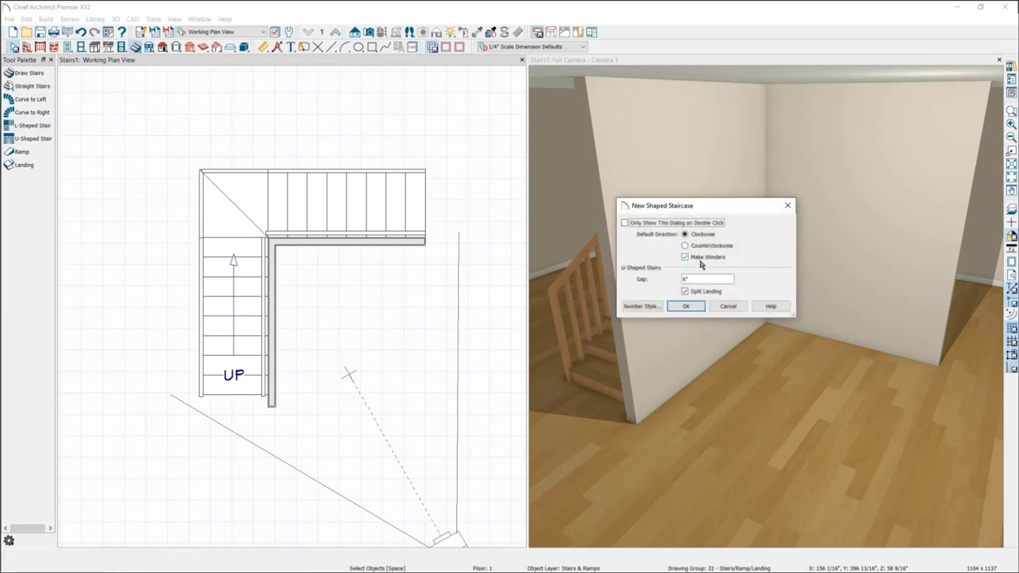
pyautogui.click(728, 306)
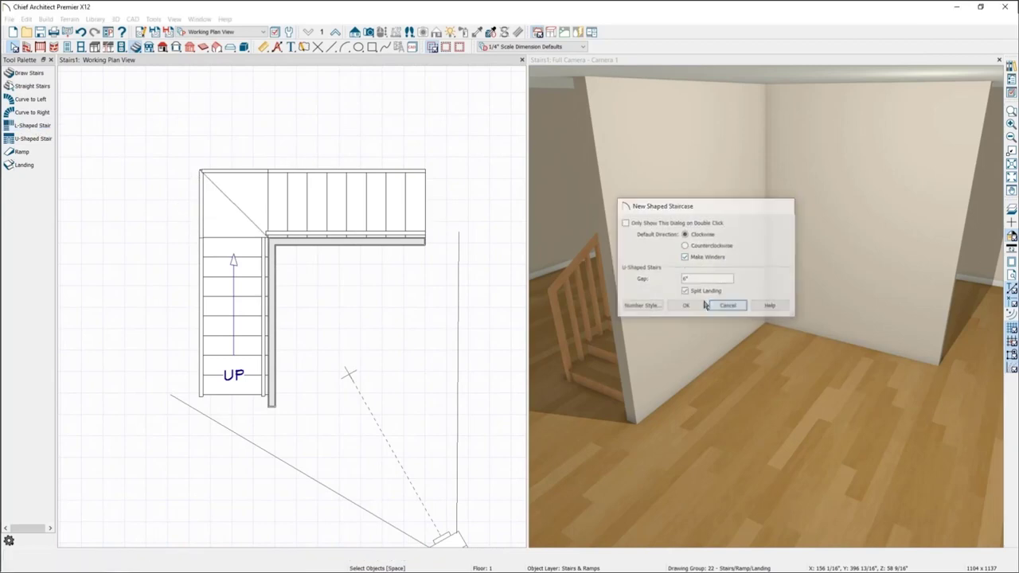
pyautogui.click(248, 199)
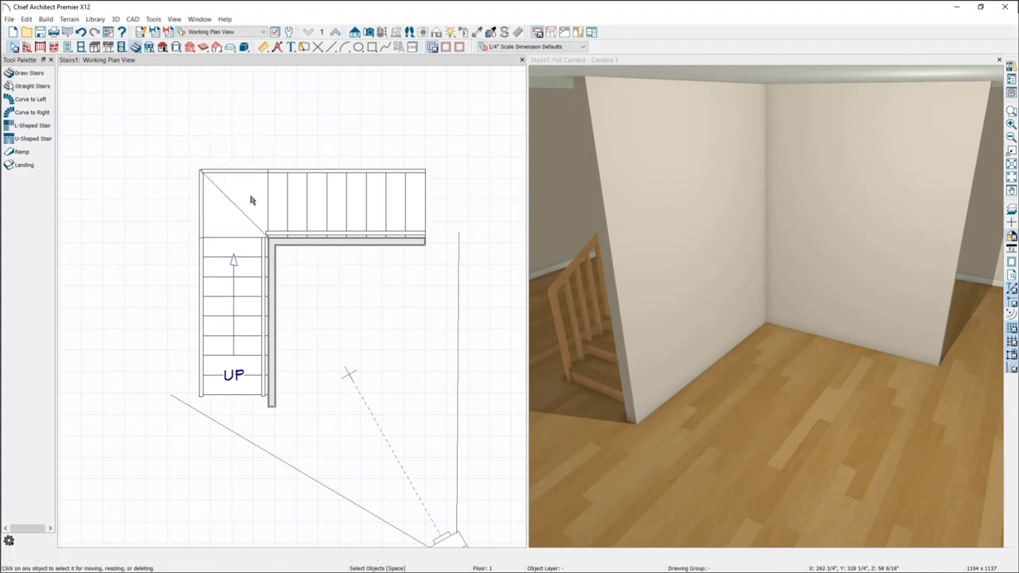
# Step: Review the general settings in the lower winder's Stair Landing Specification without changing them
pyautogui.click(228, 222)
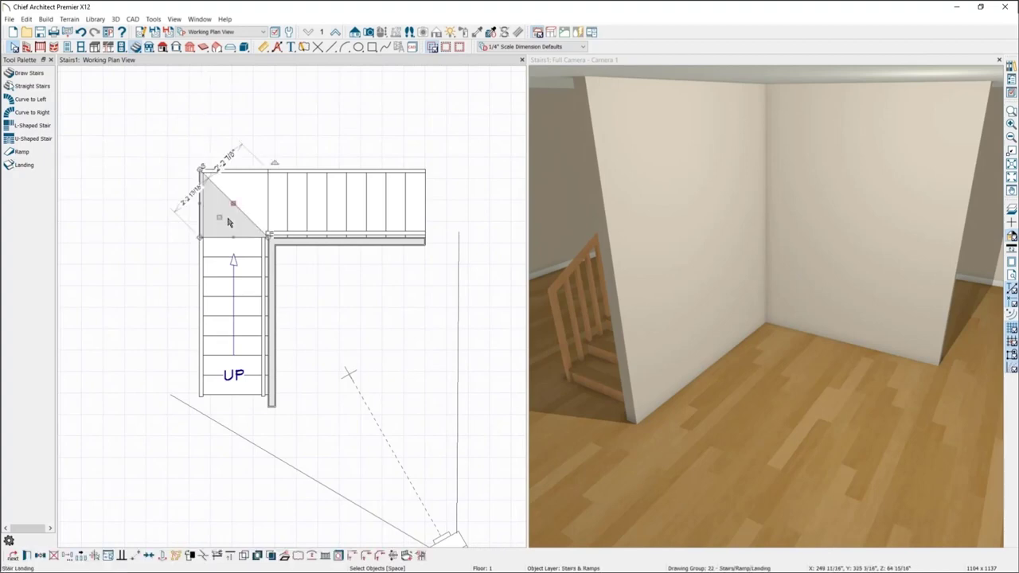
pyautogui.click(228, 232)
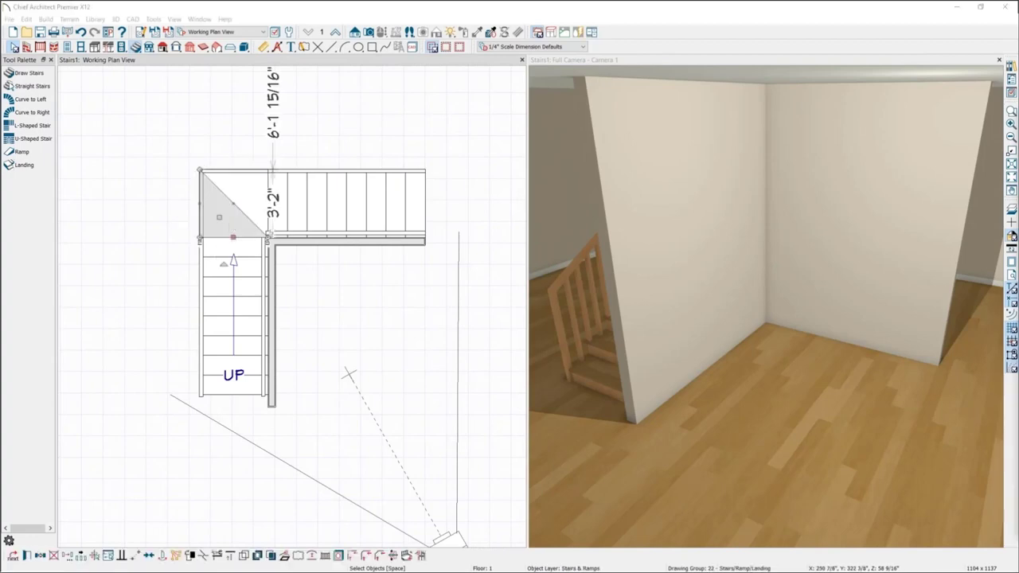
pyautogui.hotkey('ctrl', 'e')
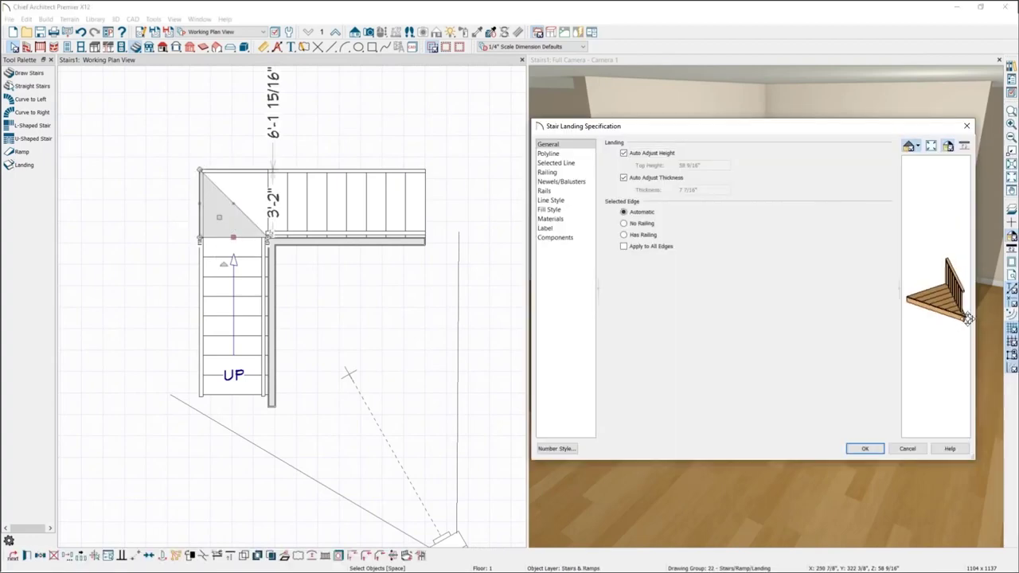
pyautogui.click(906, 447)
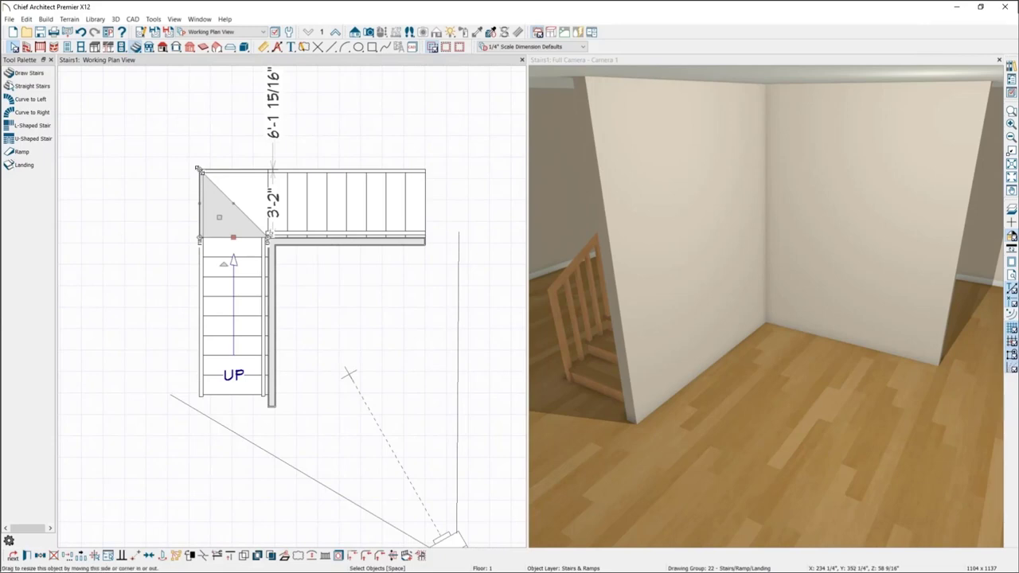
# Step: Narrow both winders at the staircase's outer corner and fit a third landing into the gap between them
pyautogui.moveTo(198, 169); pyautogui.dragTo(234, 167)
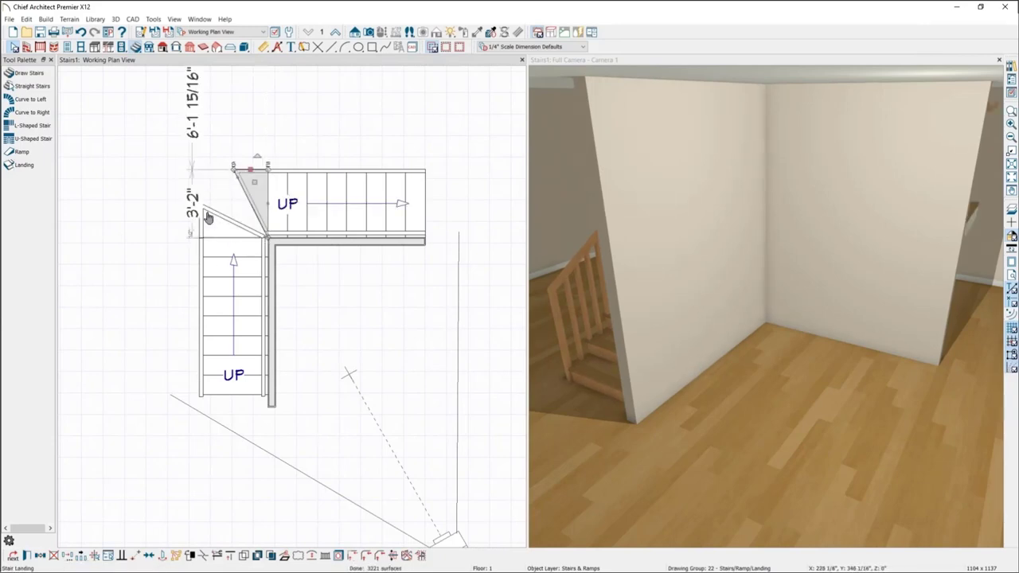
pyautogui.click(24, 166)
pyautogui.moveTo(204, 171)
pyautogui.mouseDown()
pyautogui.moveTo(231, 199)
pyautogui.moveTo(204, 187)
pyautogui.moveTo(233, 193)
pyautogui.moveTo(267, 236)
pyautogui.mouseUp()
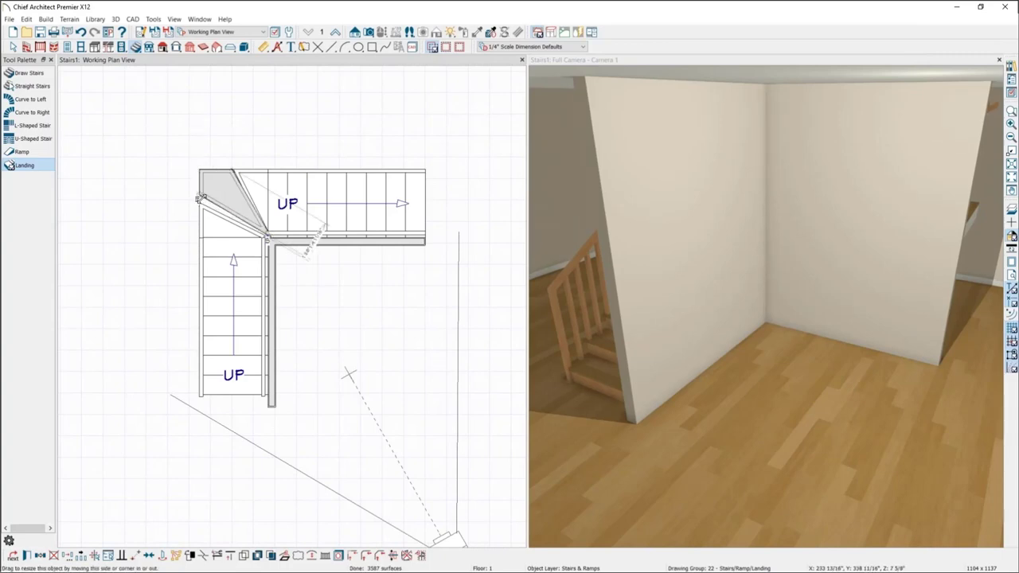
pyautogui.moveTo(197, 198); pyautogui.dragTo(198, 208)
pyautogui.moveTo(236, 169); pyautogui.dragTo(236, 169)
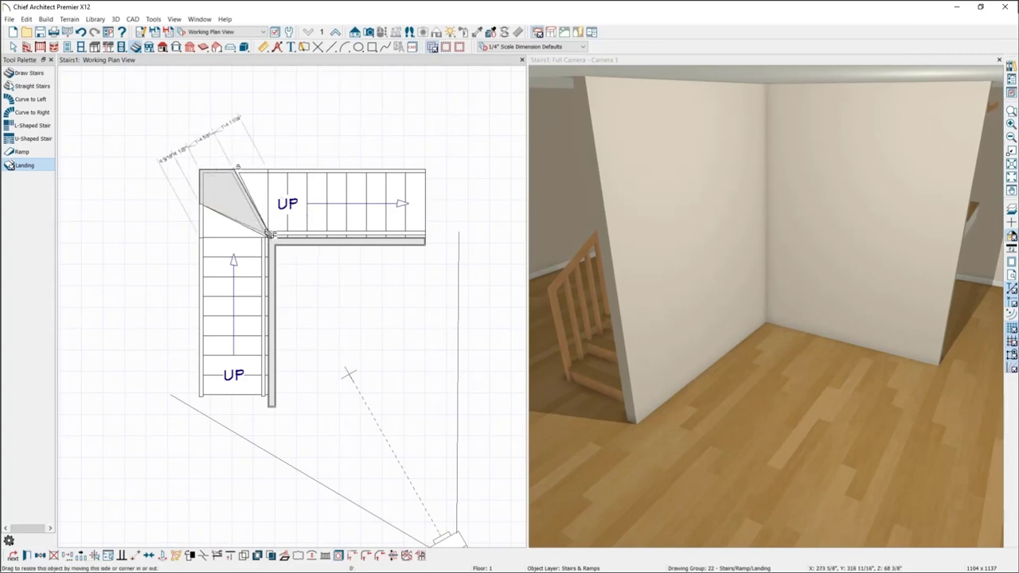
pyautogui.moveTo(270, 233); pyautogui.dragTo(267, 235)
pyautogui.press('space')
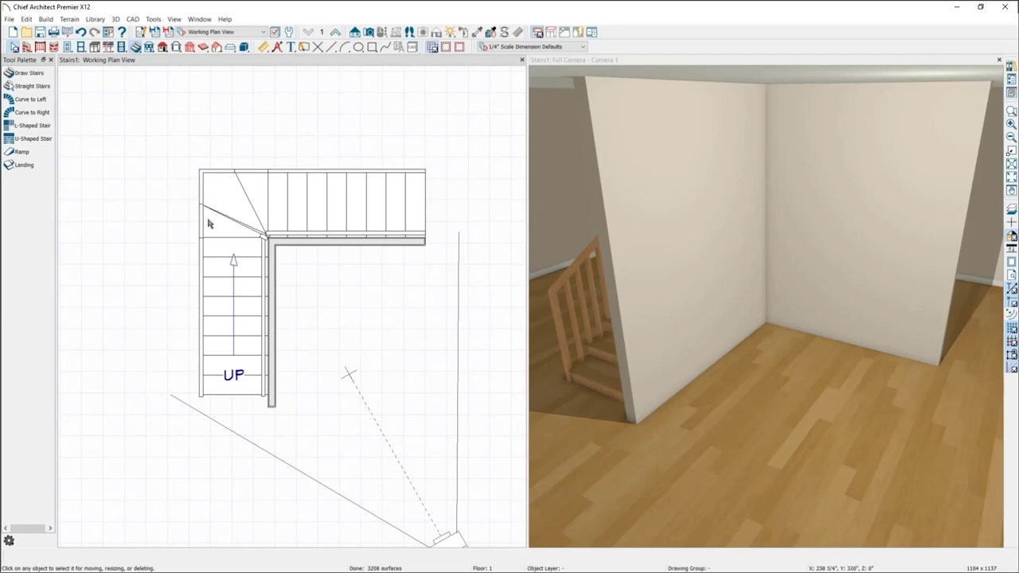
pyautogui.click(225, 210)
pyautogui.press('Escape')
# Step: Draw three adjoining rectangular landings in a row on the open floor inside the two interior walls
pyautogui.click(32, 163)
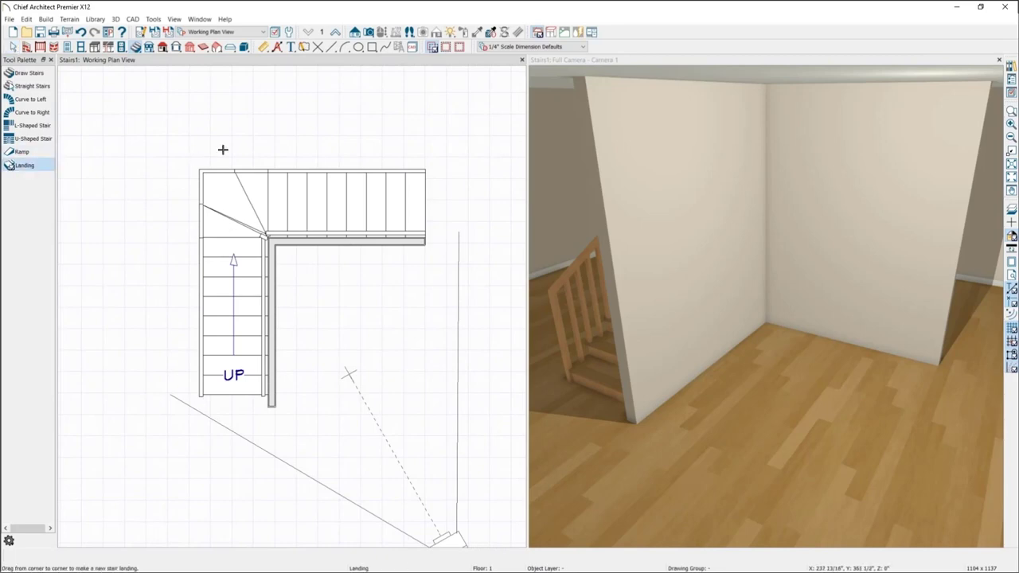
pyautogui.moveTo(262, 91); pyautogui.dragTo(274, 155)
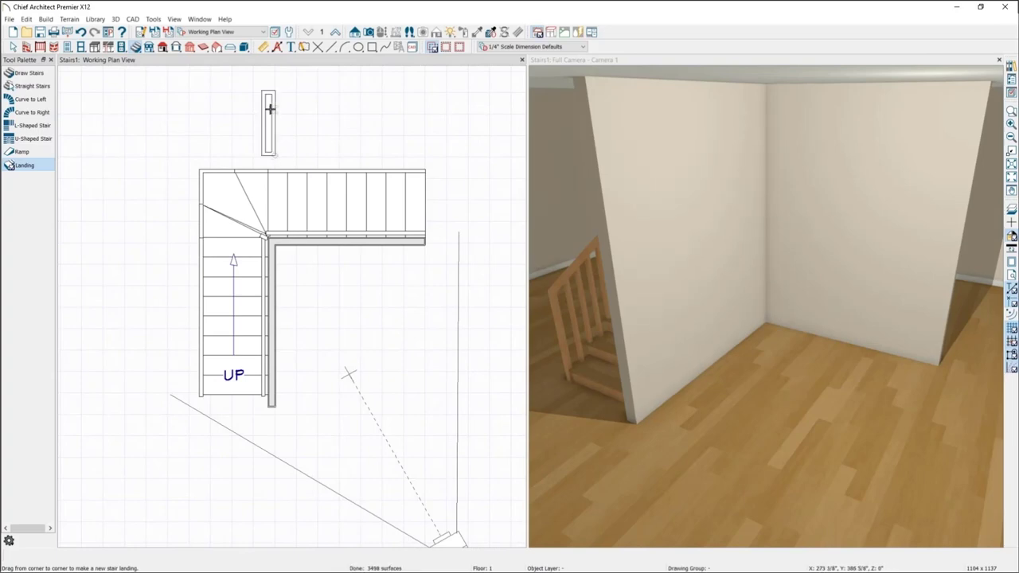
pyautogui.hotkey('ctrl', 'z')
pyautogui.moveTo(300, 278); pyautogui.dragTo(347, 335)
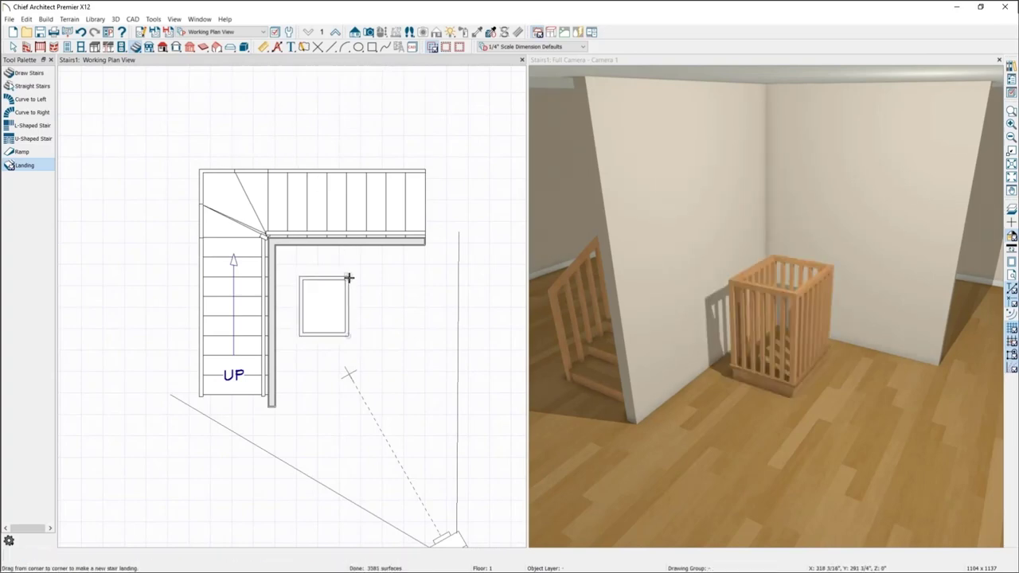
pyautogui.moveTo(348, 278); pyautogui.dragTo(387, 340)
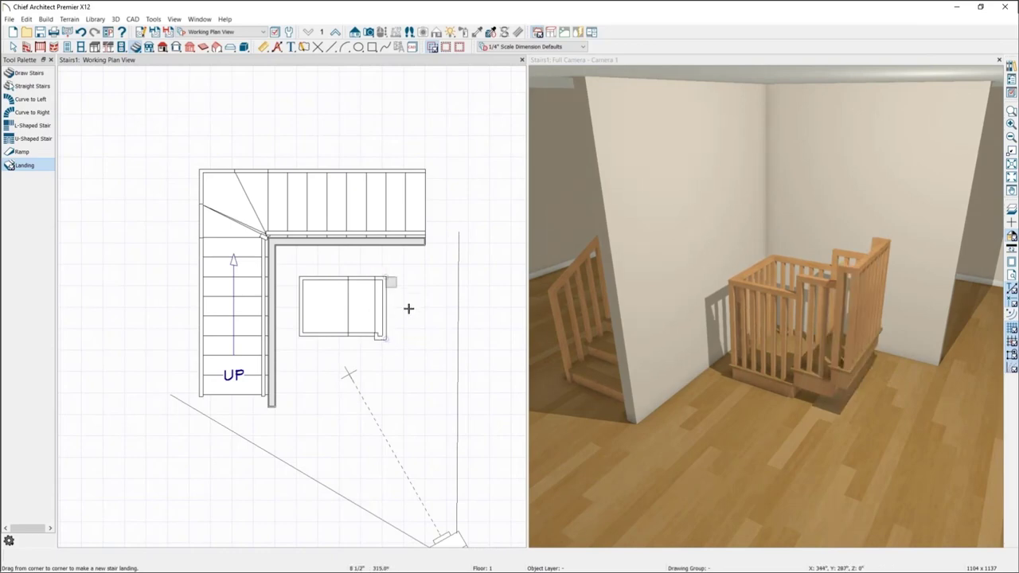
pyautogui.moveTo(385, 277); pyautogui.dragTo(418, 325)
pyautogui.press('space')
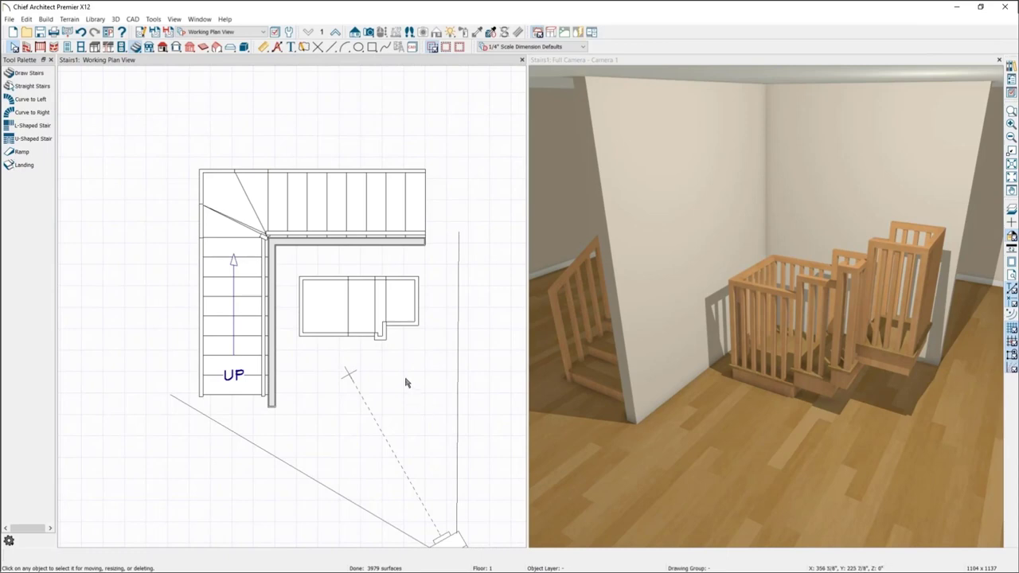
# Step: Delete the row of sample landings, and delete the L-shaped staircase together with its two interior walls
pyautogui.click(318, 295)
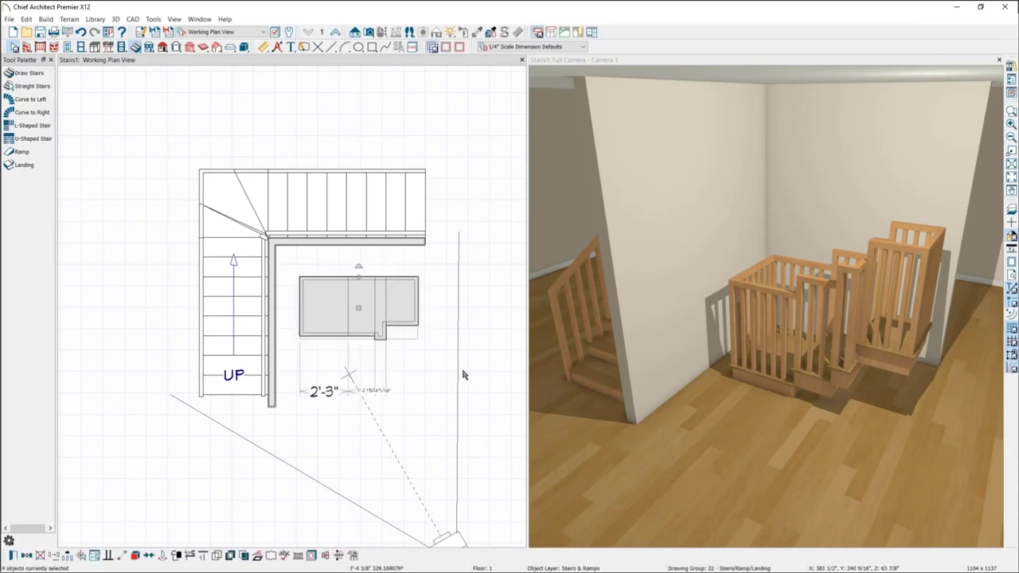
pyautogui.press('Delete')
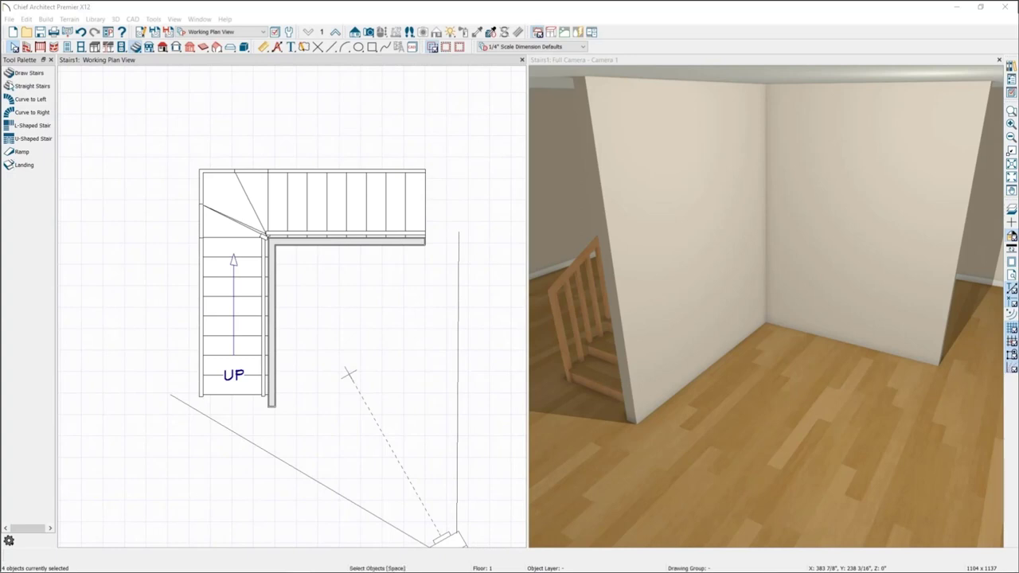
pyautogui.moveTo(181, 157); pyautogui.dragTo(323, 290)
pyautogui.press('Delete')
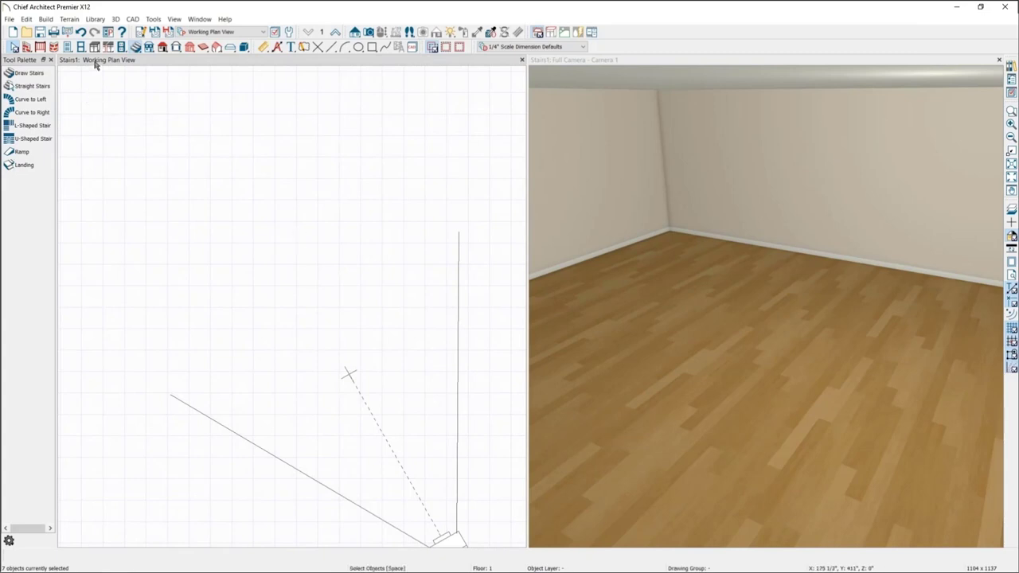
# Step: Draw a straight staircase in the empty room and lengthen it to about 124 inches
pyautogui.click(55, 46)
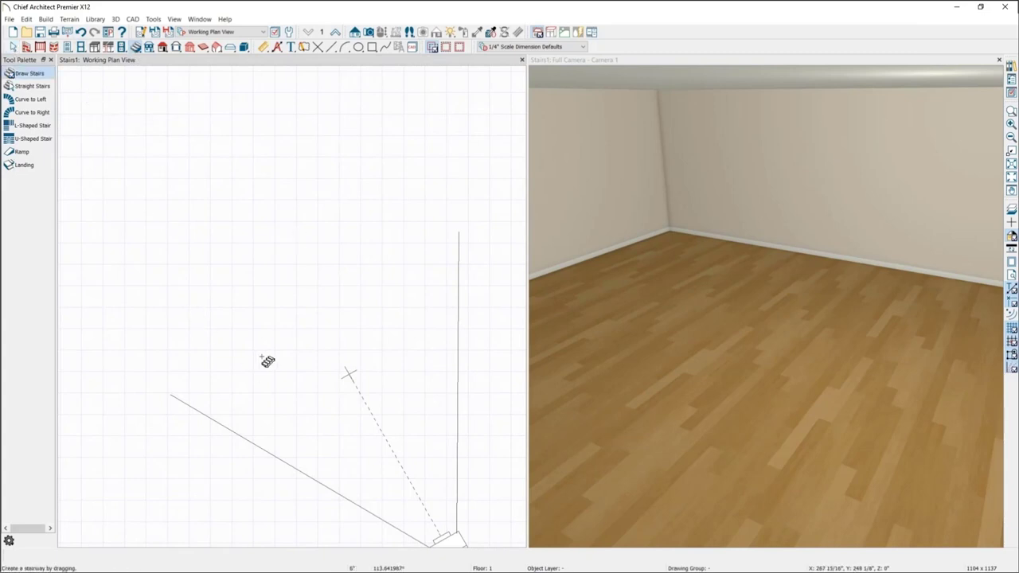
pyautogui.moveTo(262, 356); pyautogui.dragTo(264, 230)
pyautogui.click(266, 239)
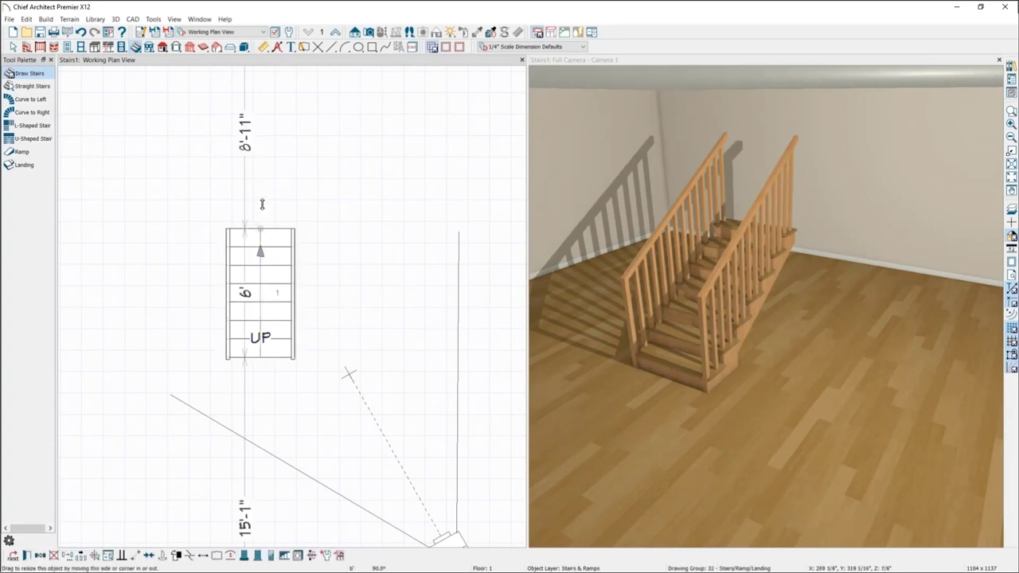
# Step: Turn off the straight staircase's own railing on both the left and right sides
pyautogui.doubleClick(267, 277)
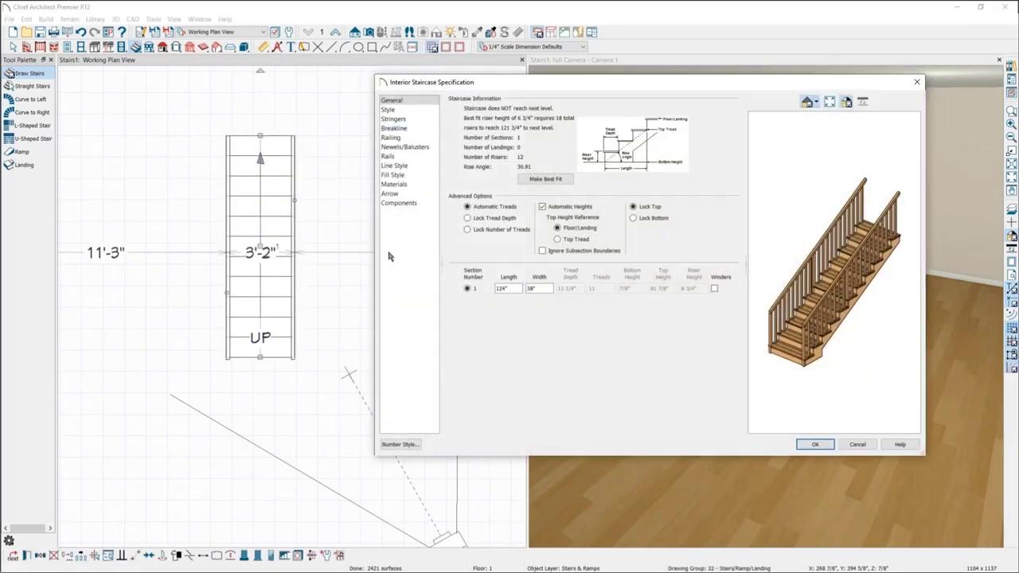
pyautogui.click(391, 137)
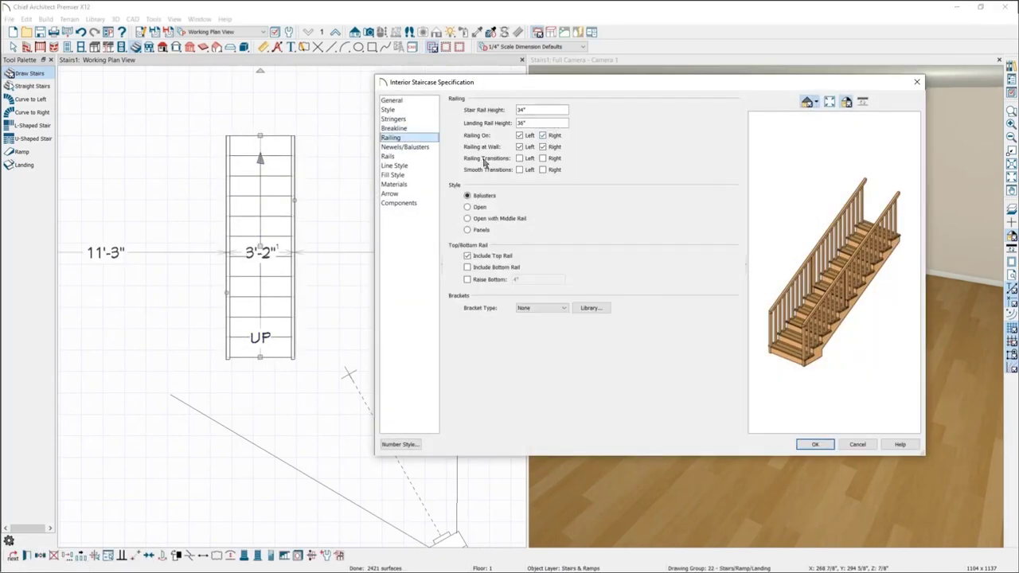
pyautogui.click(818, 447)
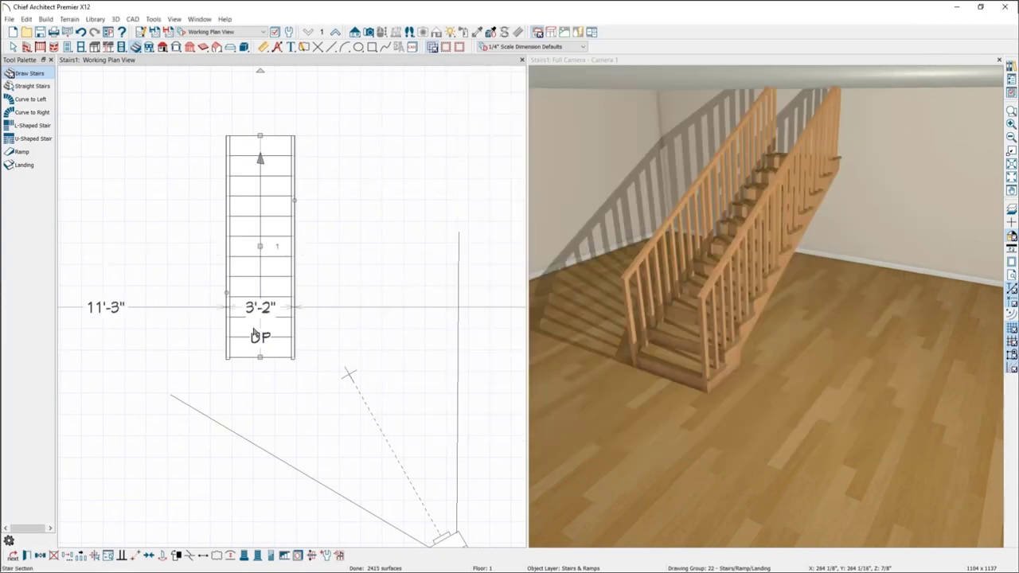
pyautogui.doubleClick(253, 332)
pyautogui.click(391, 138)
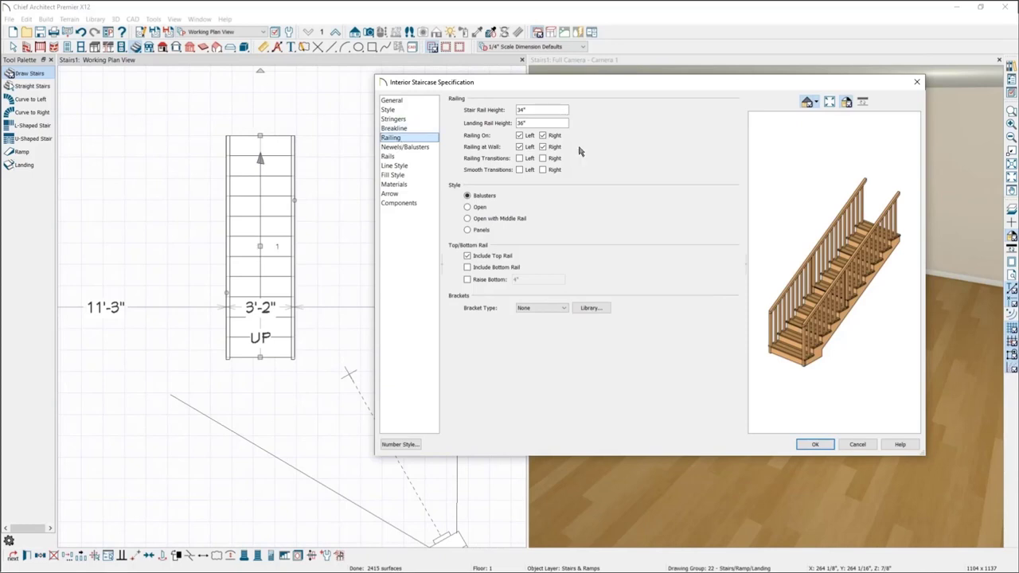
pyautogui.click(520, 136)
pyautogui.click(543, 137)
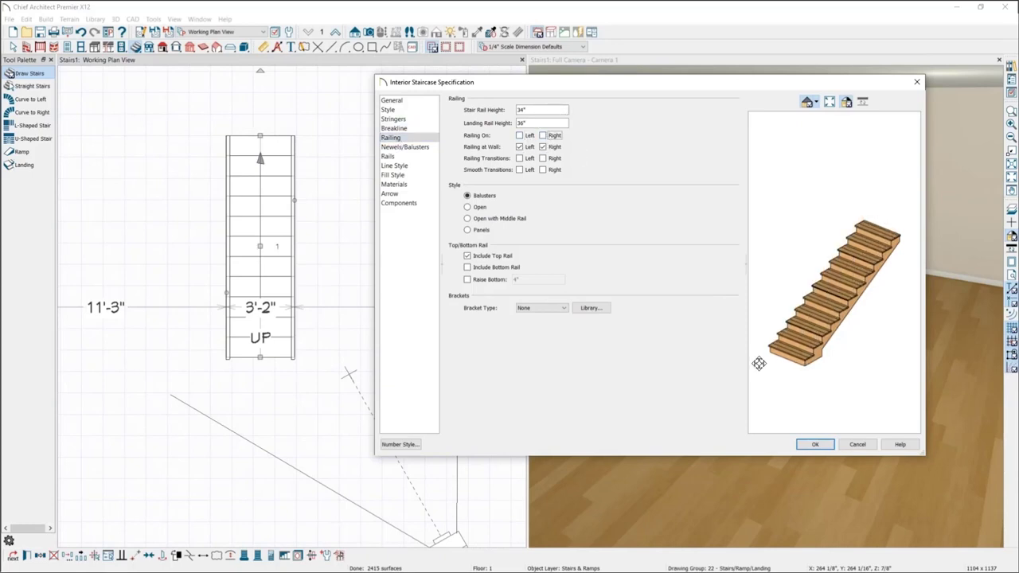
pyautogui.click(814, 443)
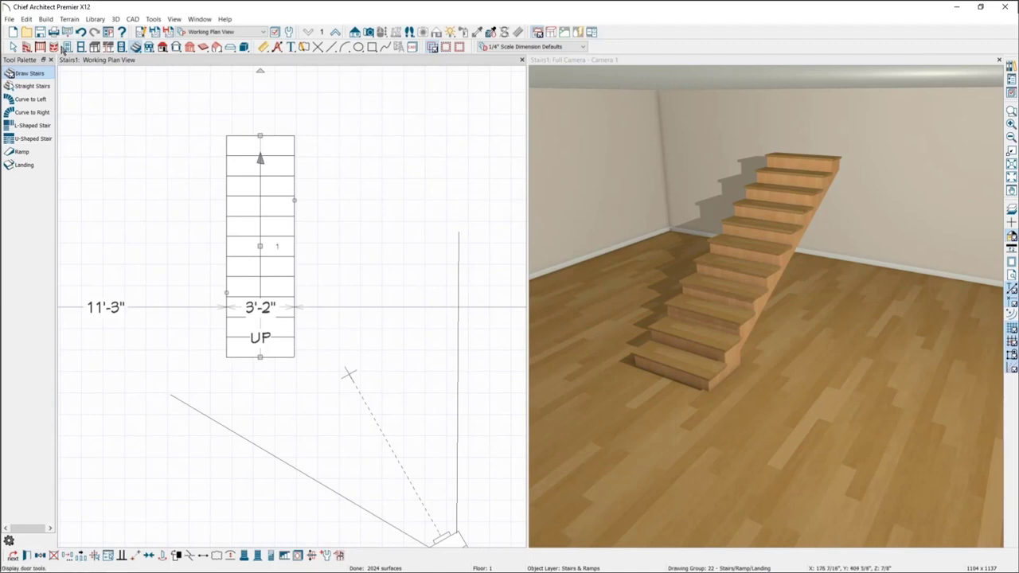
# Step: Draw a straight railing about 10 feet long down the right edge of the staircase
pyautogui.click(41, 47)
pyautogui.click(34, 74)
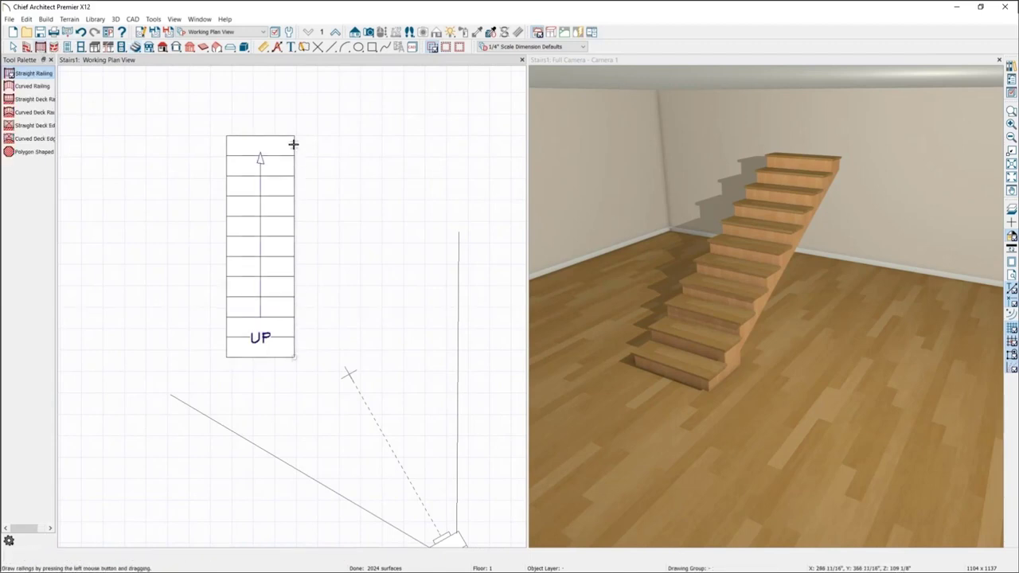
pyautogui.moveTo(291, 142); pyautogui.dragTo(287, 347)
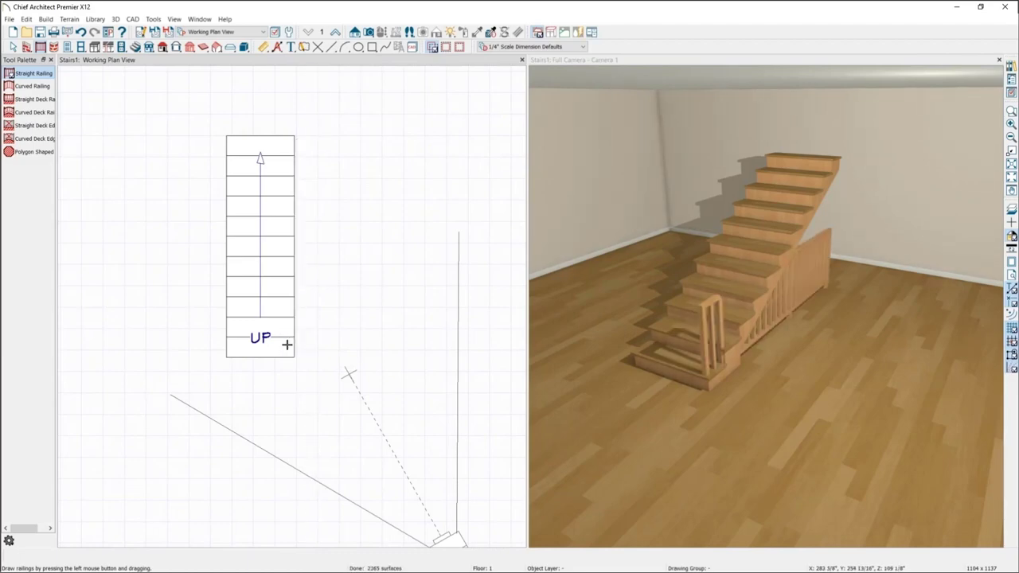
pyautogui.click(288, 344)
# Step: Set the new railing's rail style to Follow Stairs so it builds along the slope of the flight
pyautogui.doubleClick(303, 345)
pyautogui.click(587, 171)
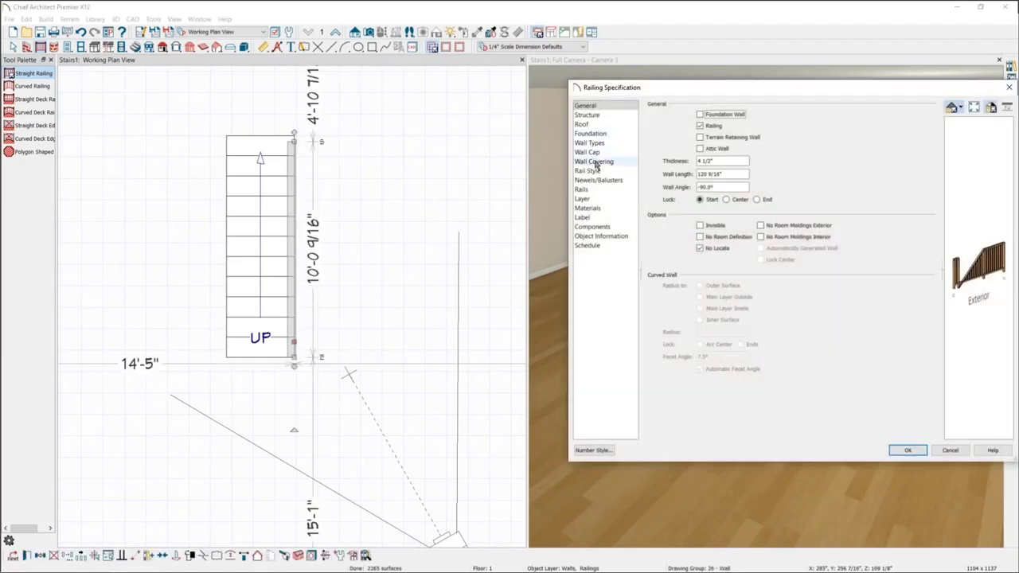
pyautogui.click(786, 340)
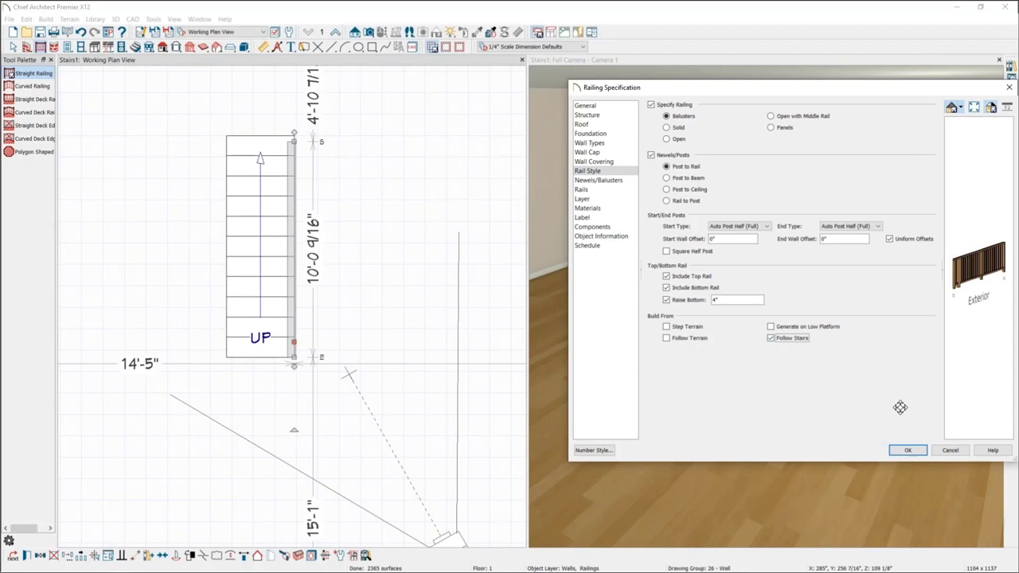
pyautogui.click(907, 450)
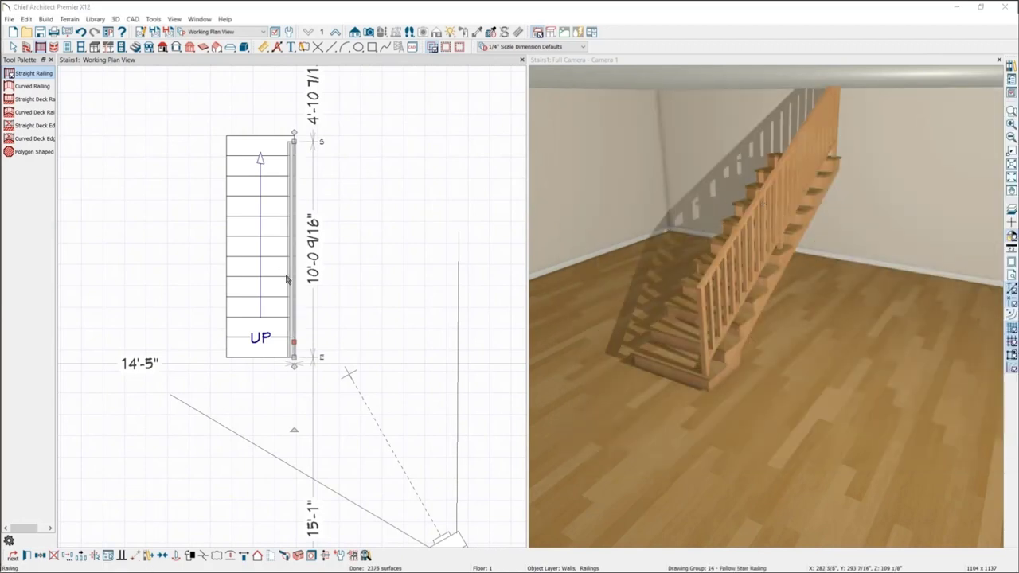
# Step: Set the stair railing's newels to Post to Ceiling and inspect the tall posts in the camera view
pyautogui.doubleClick(288, 278)
pyautogui.click(611, 173)
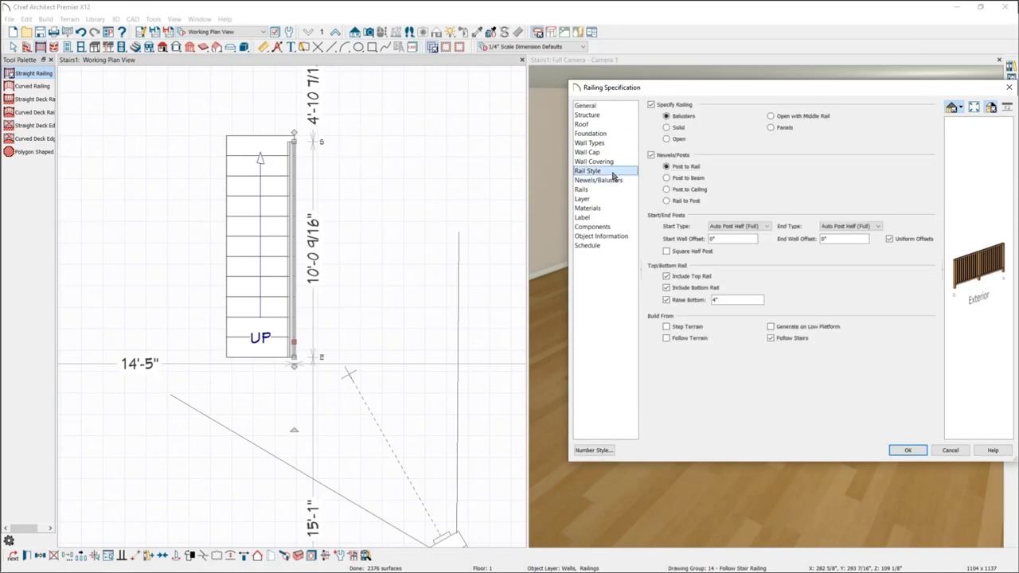
pyautogui.click(690, 190)
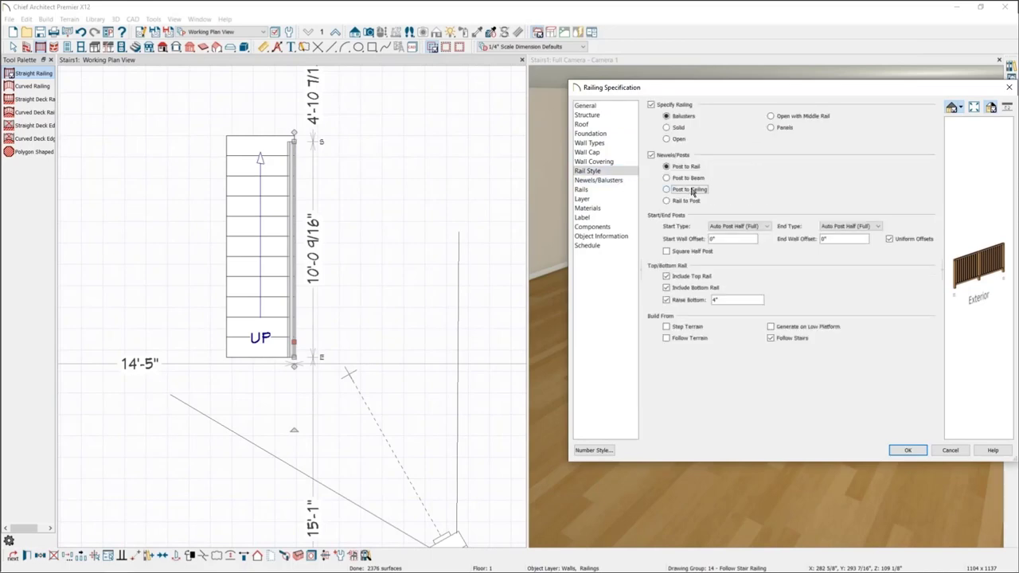
pyautogui.click(906, 449)
pyautogui.moveTo(846, 194); pyautogui.dragTo(845, 474)
pyautogui.moveTo(844, 426); pyautogui.dragTo(819, 225)
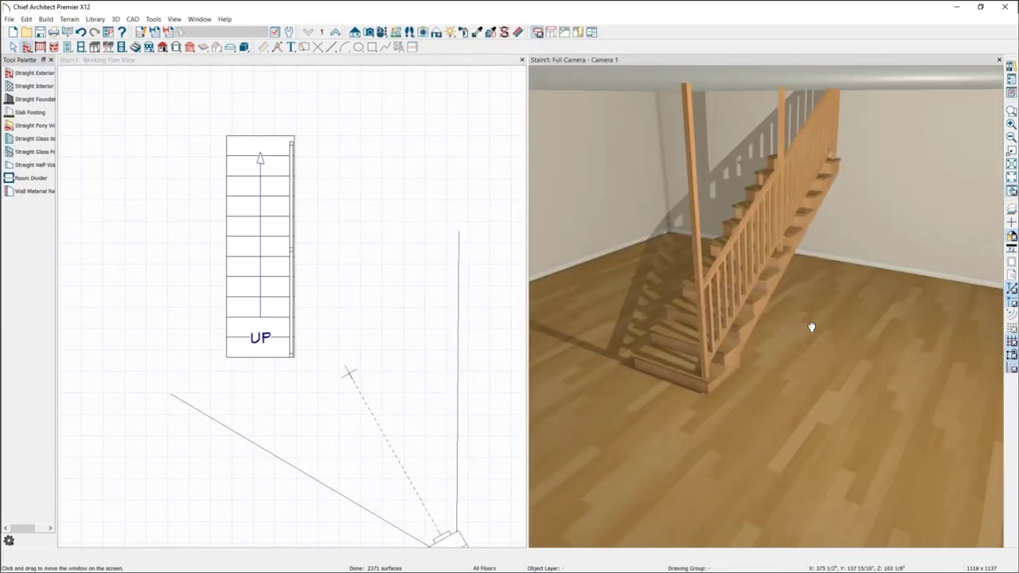
pyautogui.moveTo(809, 325); pyautogui.dragTo(686, 257)
pyautogui.click(694, 165)
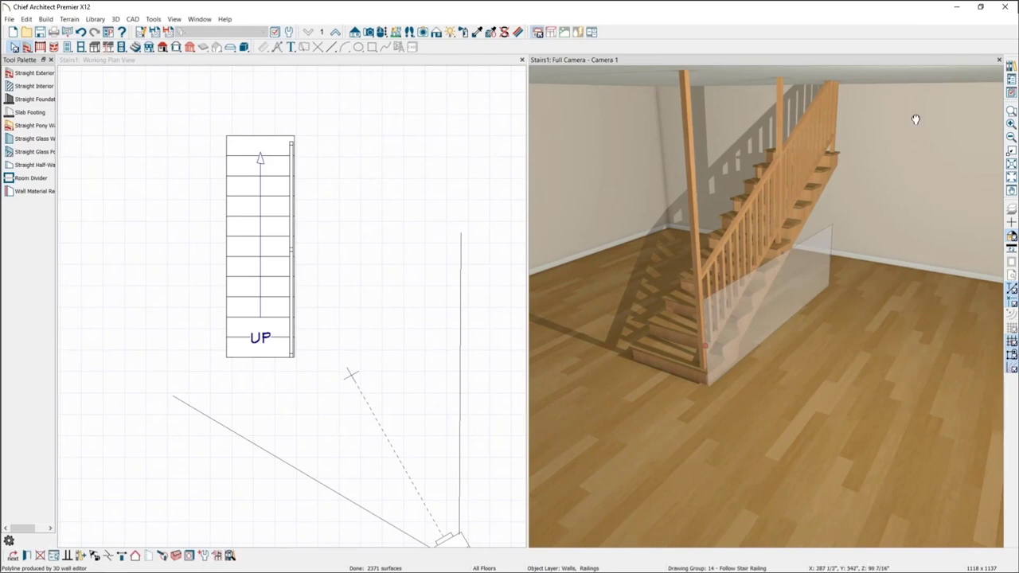
pyautogui.moveTo(916, 113); pyautogui.dragTo(852, 63)
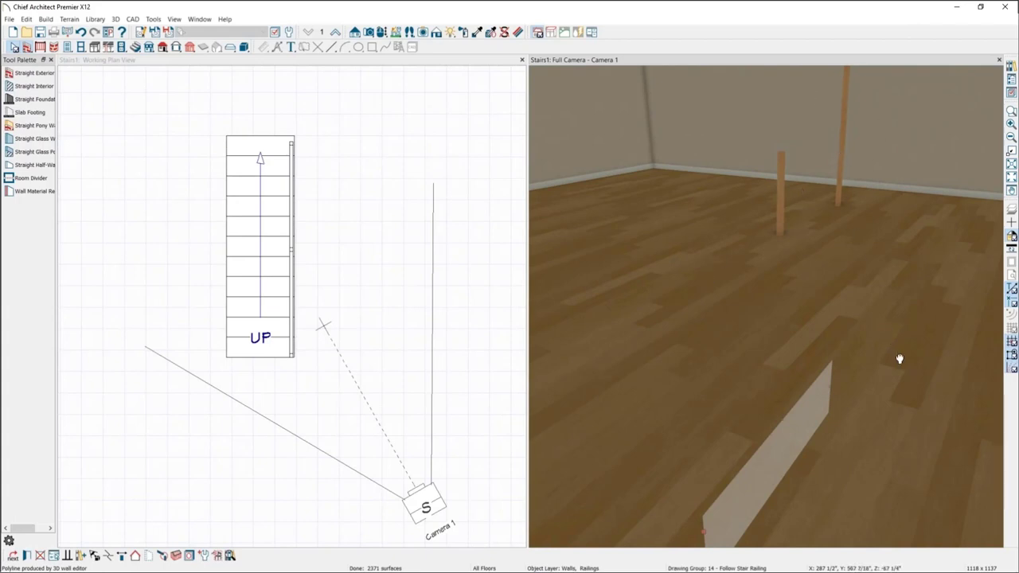
pyautogui.scroll(-3, 897, 354)
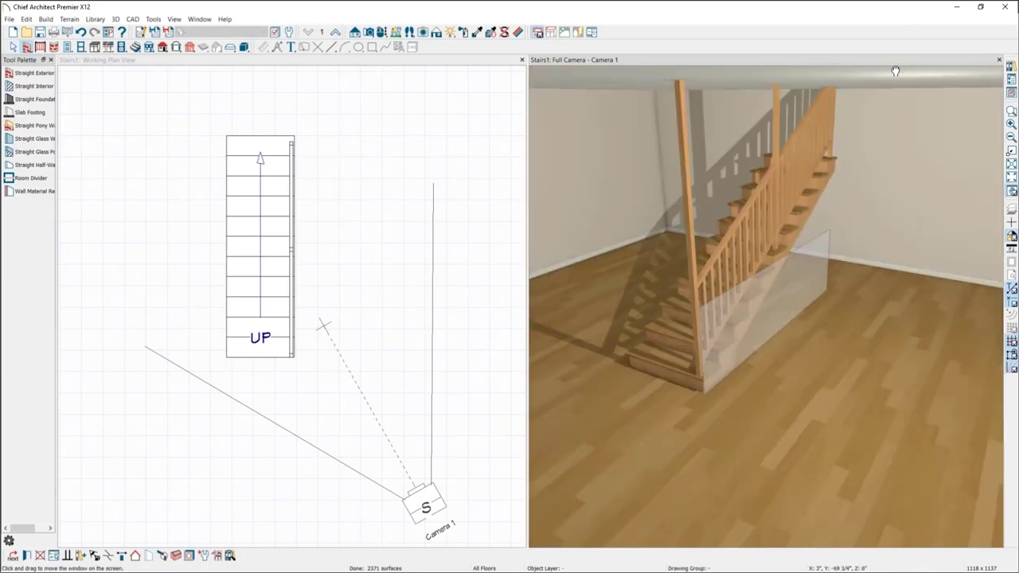
# Step: Turn off Newels/Posts for the stair railing so only balusters and rails follow the flight
pyautogui.click(692, 279)
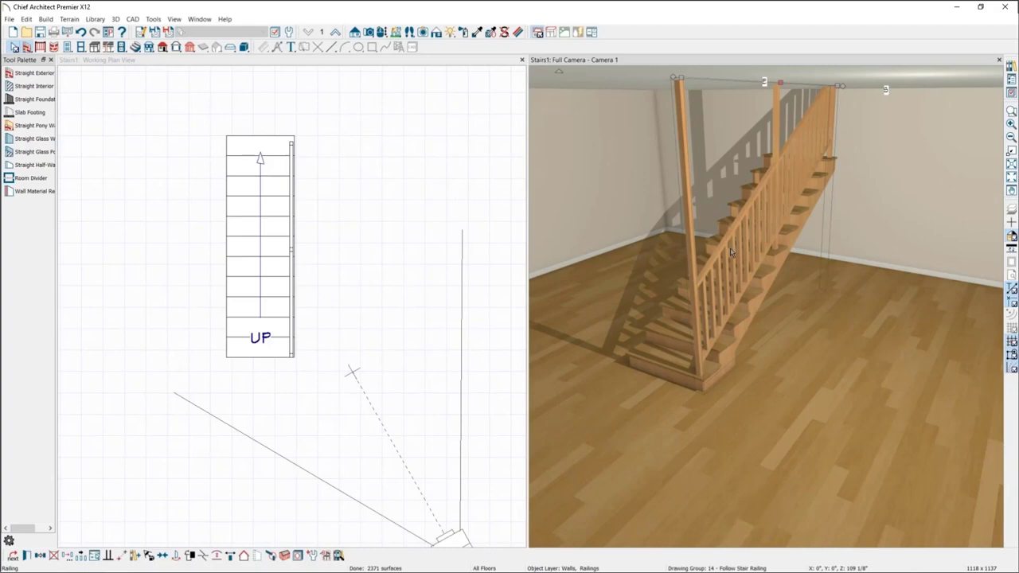
pyautogui.press('Escape')
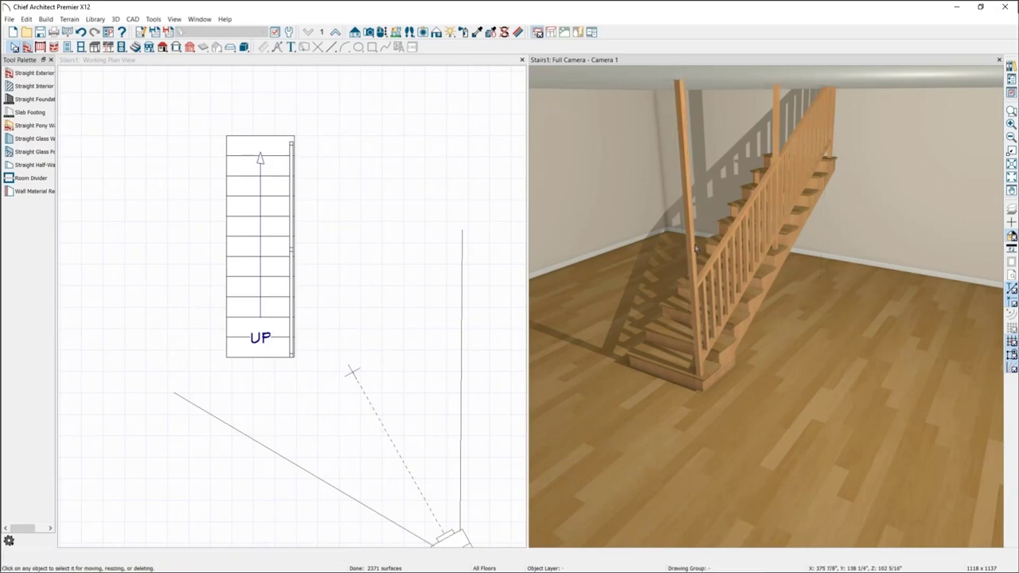
pyautogui.doubleClick(695, 272)
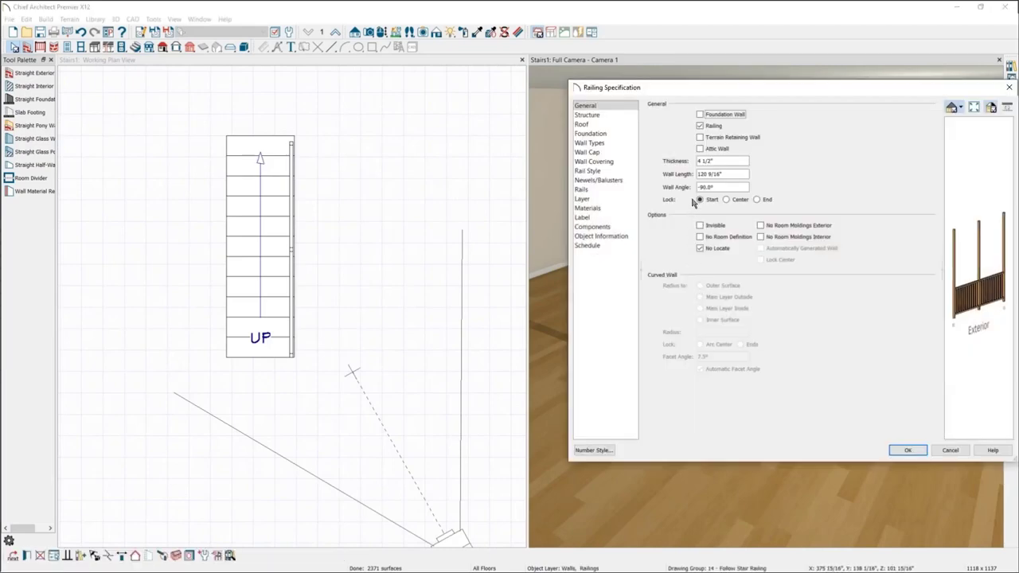
pyautogui.click(610, 170)
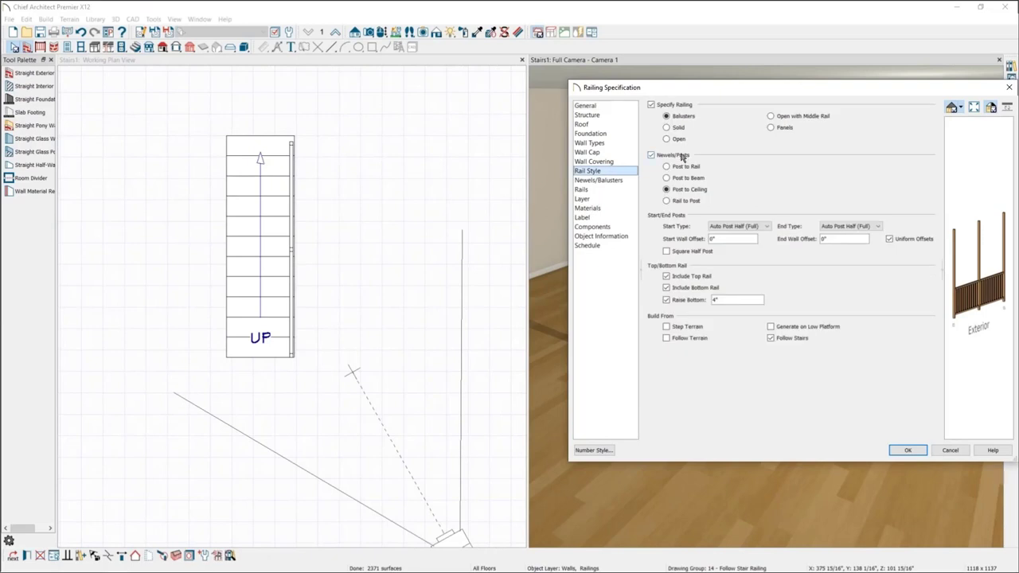
pyautogui.click(682, 156)
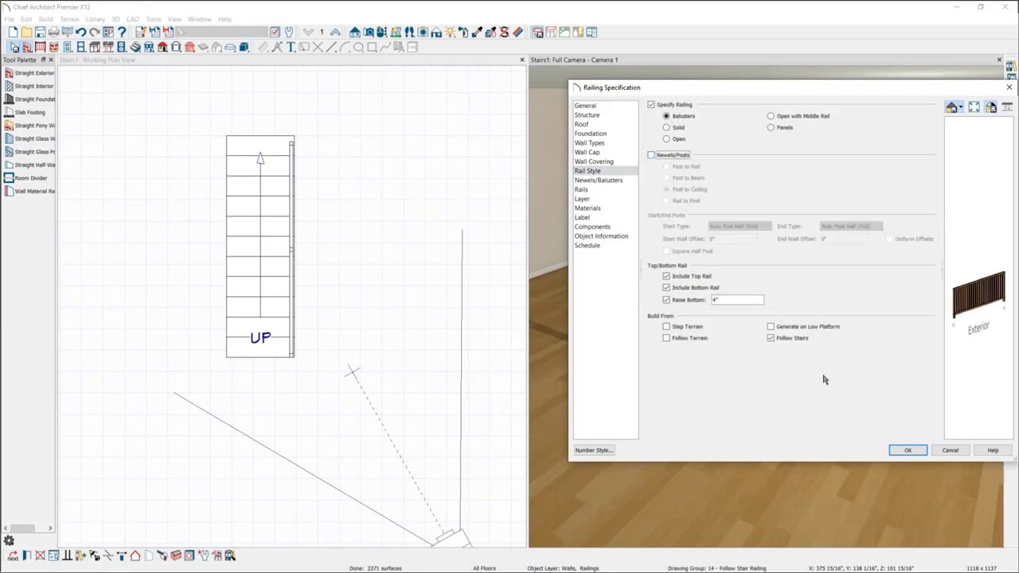
pyautogui.click(907, 451)
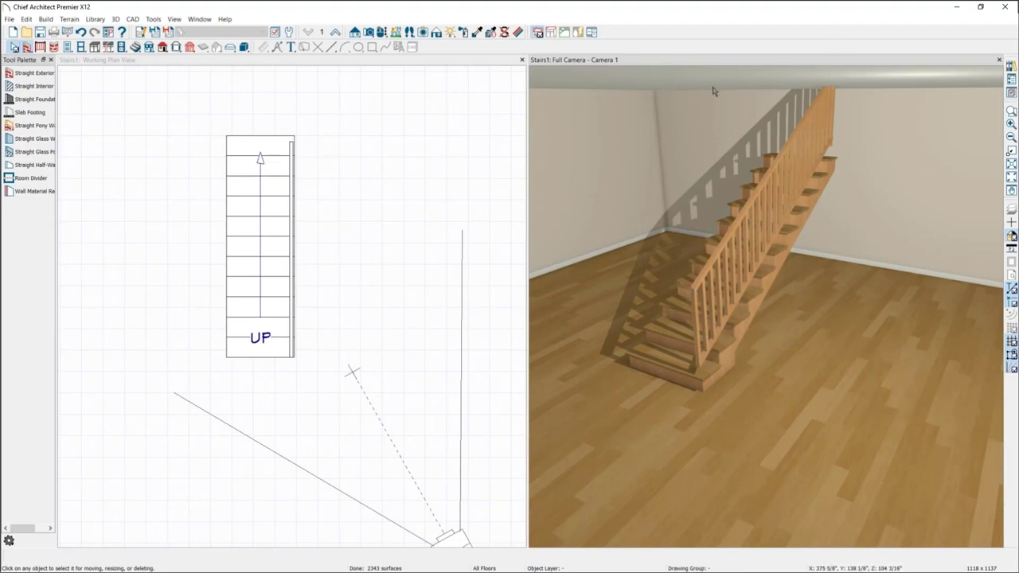
pyautogui.moveTo(807, 175)
pyautogui.mouseDown(button='middle')
pyautogui.moveTo(789, 226)
pyautogui.moveTo(796, 185)
pyautogui.mouseUp(button='middle')
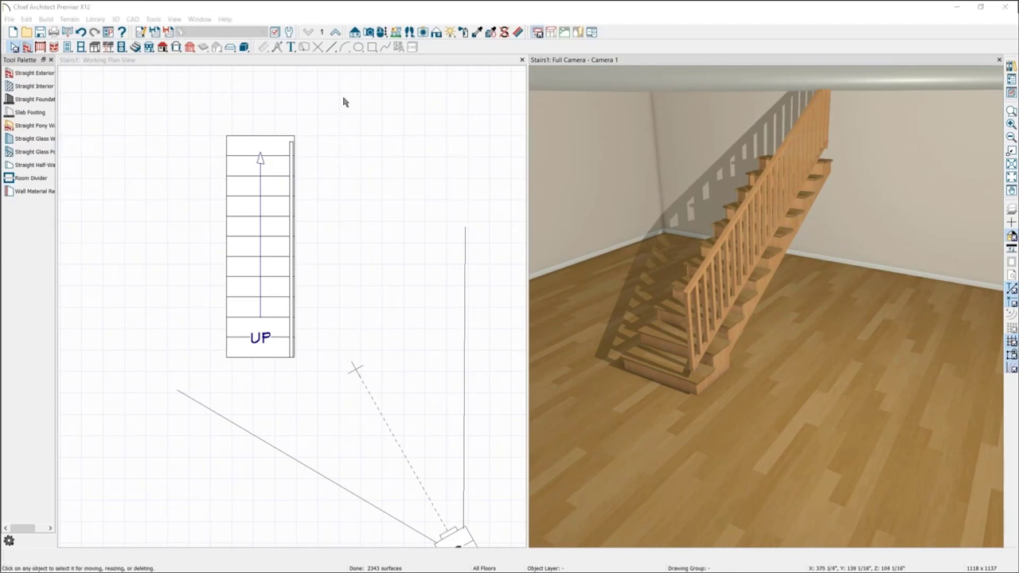
# Step: Place a 4x4 framing post at the foot of the stair railing, inspect it in the camera view and delete it
pyautogui.click(207, 66)
pyautogui.click(190, 46)
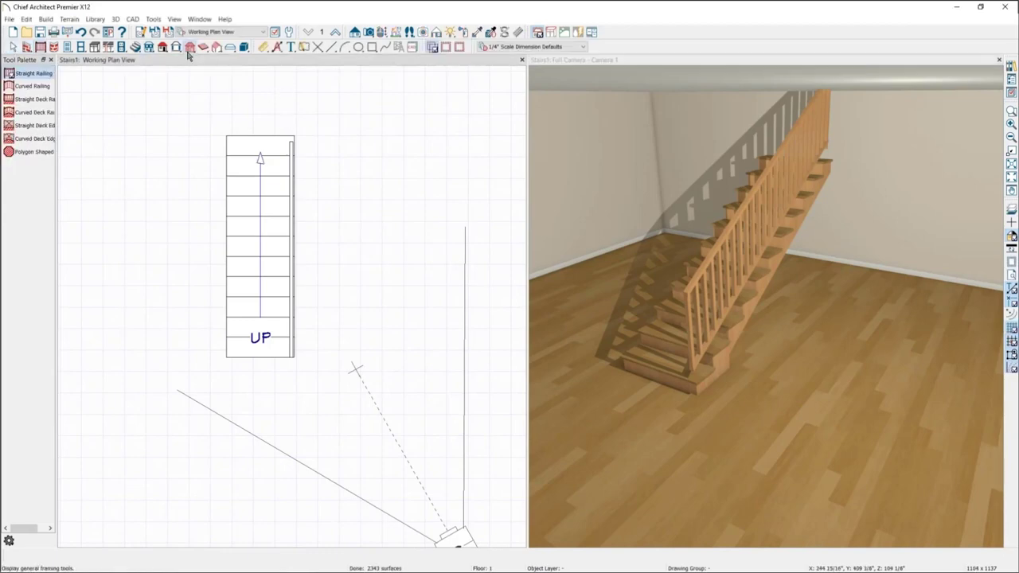
pyautogui.click(20, 112)
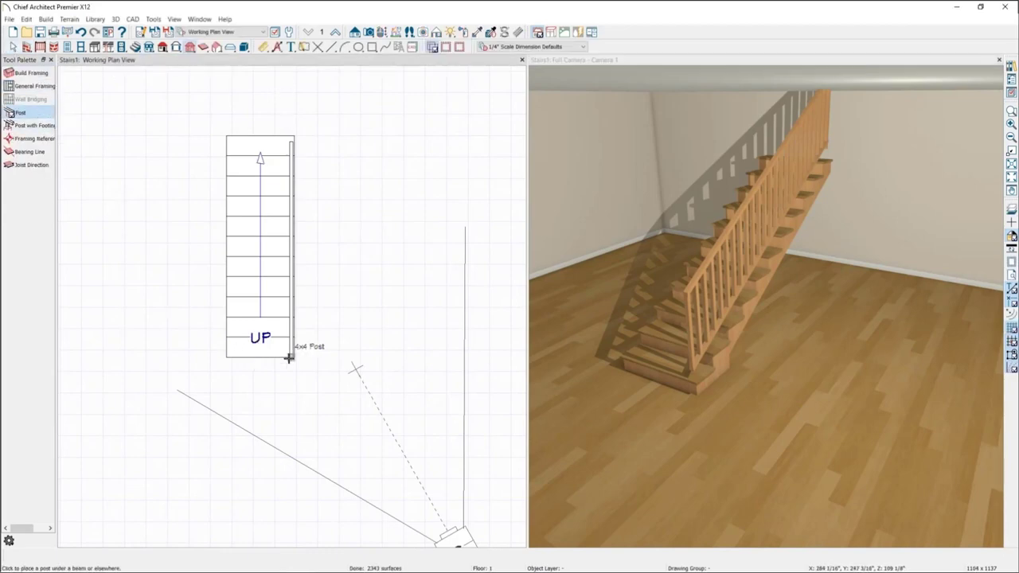
pyautogui.click(290, 357)
pyautogui.click(673, 181)
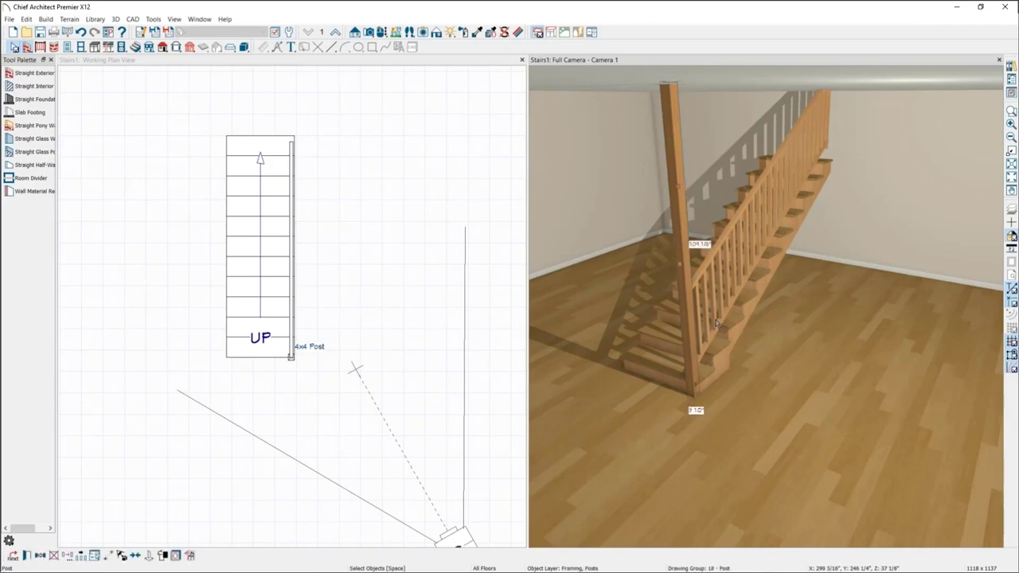
pyautogui.press('Delete')
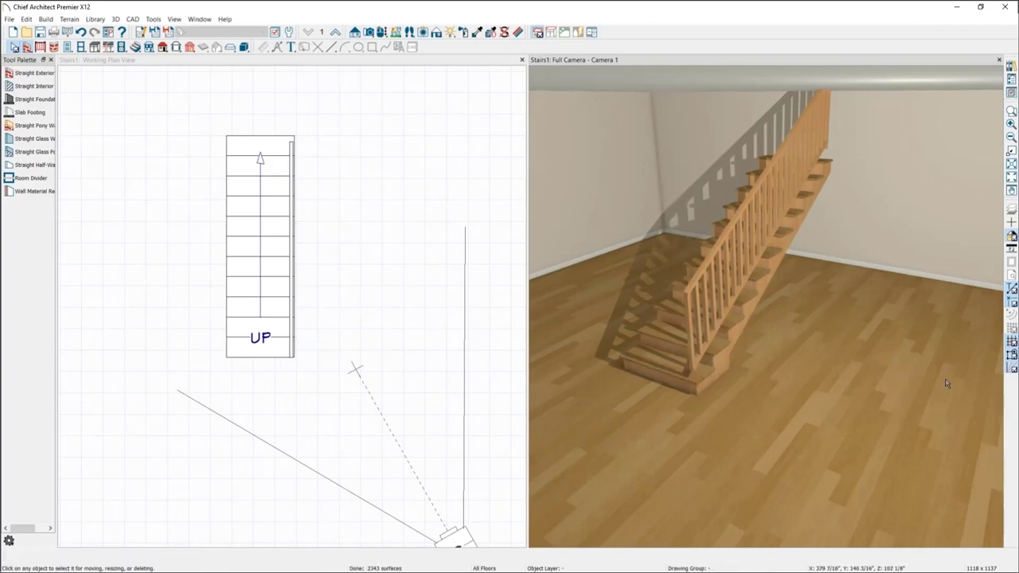
# Step: Delete the manually drawn railing and the straight staircase from the room
pyautogui.click(296, 250)
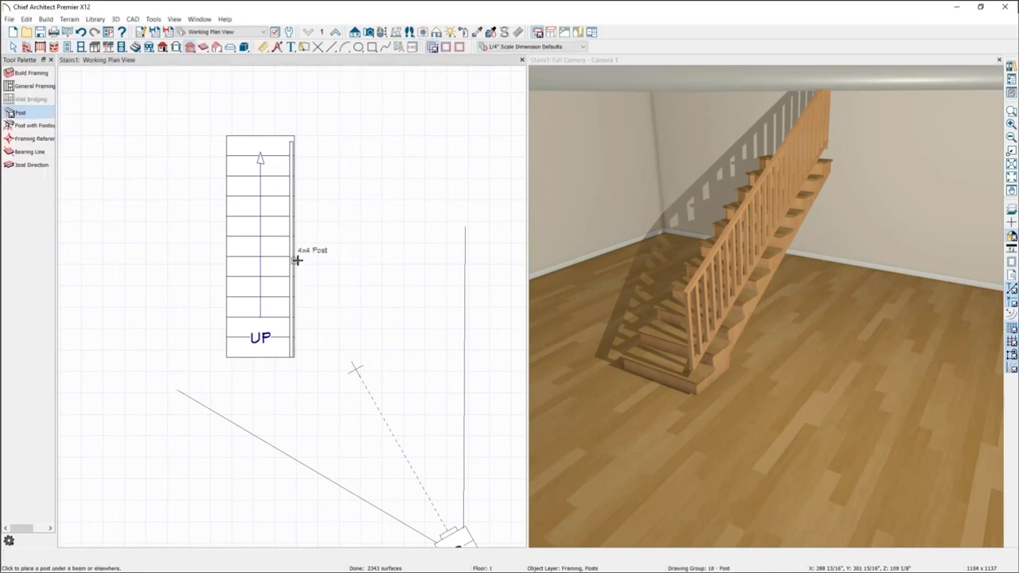
pyautogui.click(293, 266)
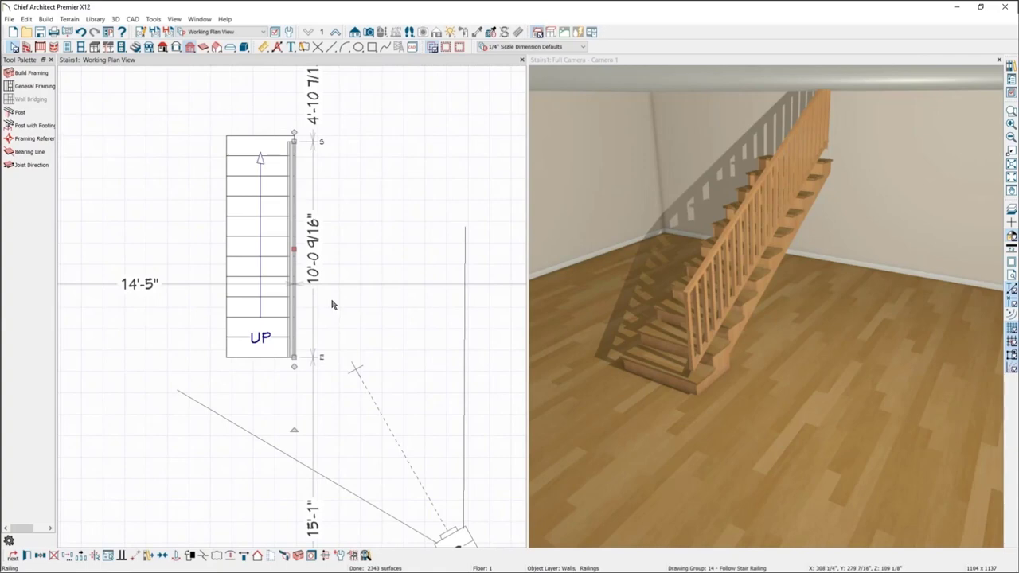
pyautogui.press('Delete')
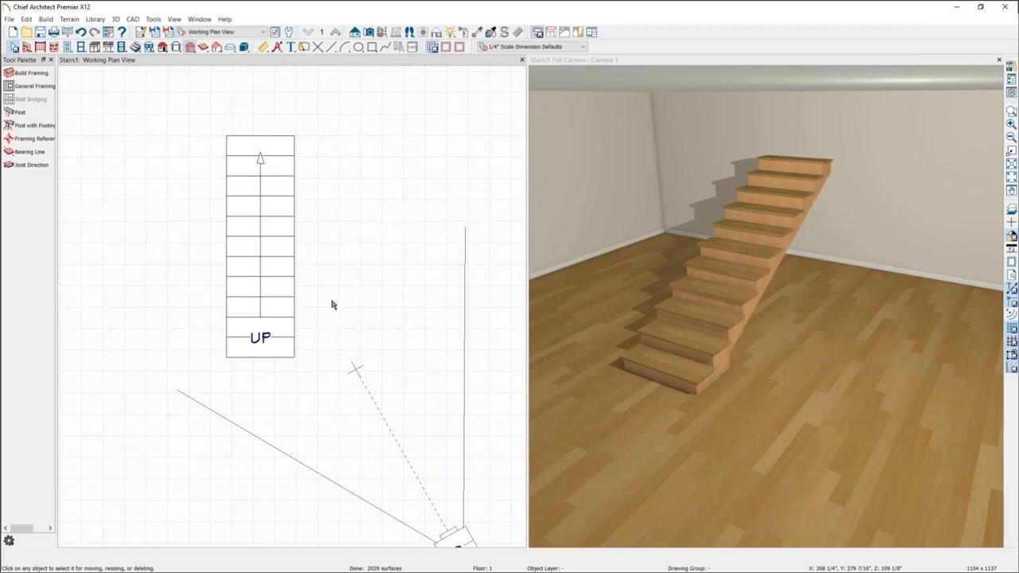
pyautogui.click(282, 229)
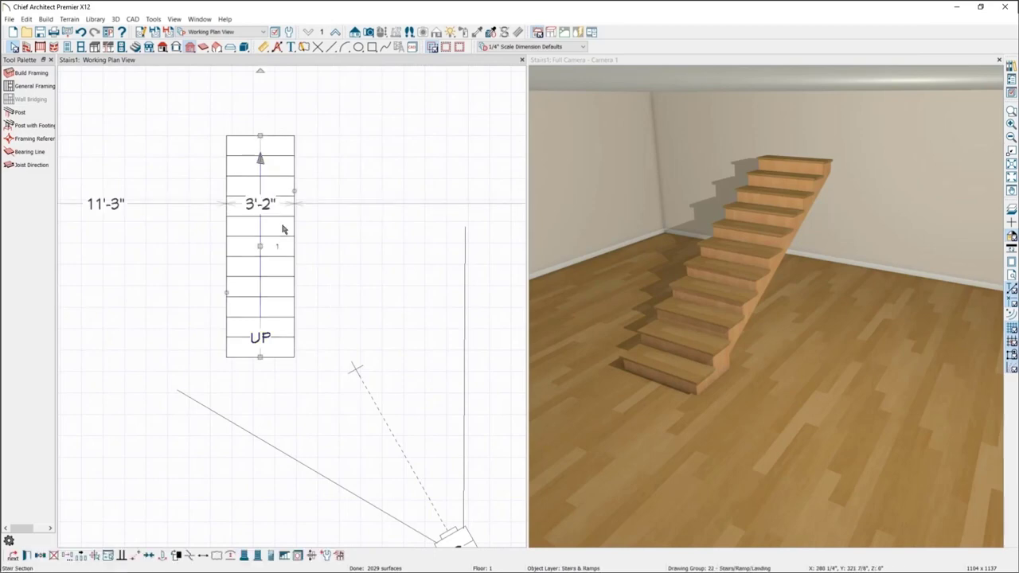
pyautogui.press('Delete')
pyautogui.scroll(-3, 353, 200)
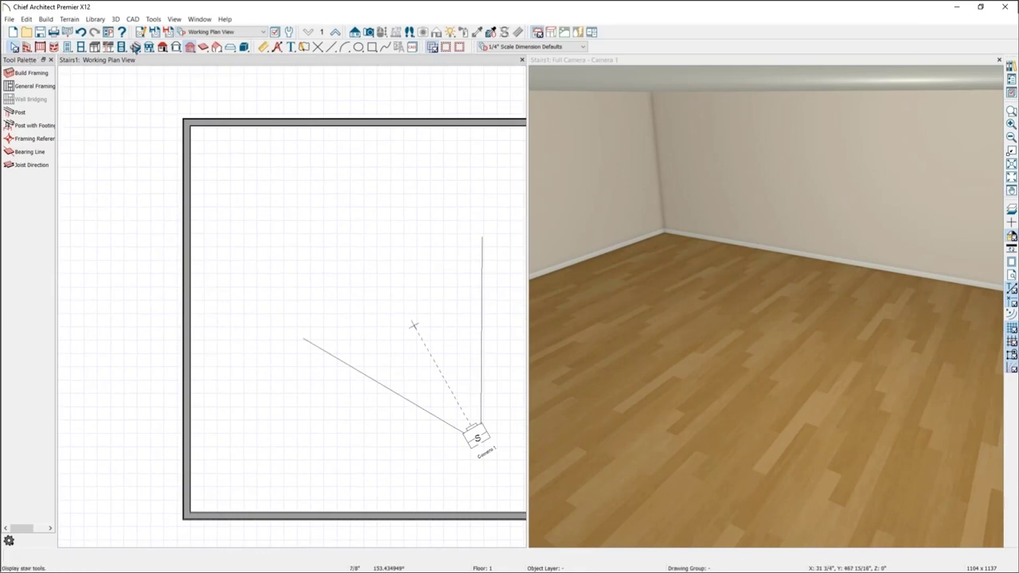
# Step: Draw a straight staircase up along the room's left wall and add a second section continuing from its top end
pyautogui.click(135, 47)
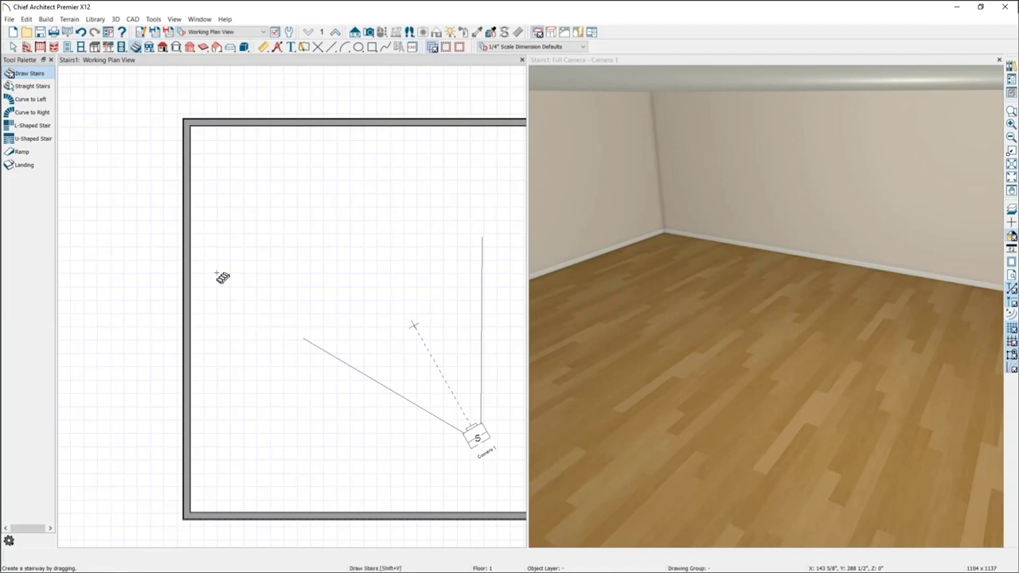
pyautogui.moveTo(222, 325); pyautogui.dragTo(227, 239)
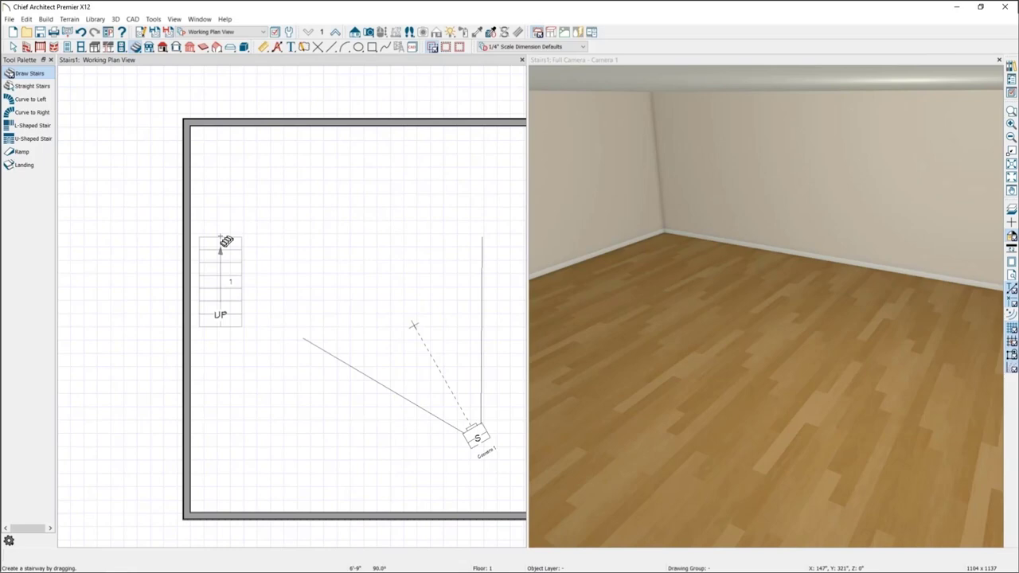
pyautogui.moveTo(227, 240); pyautogui.dragTo(214, 263)
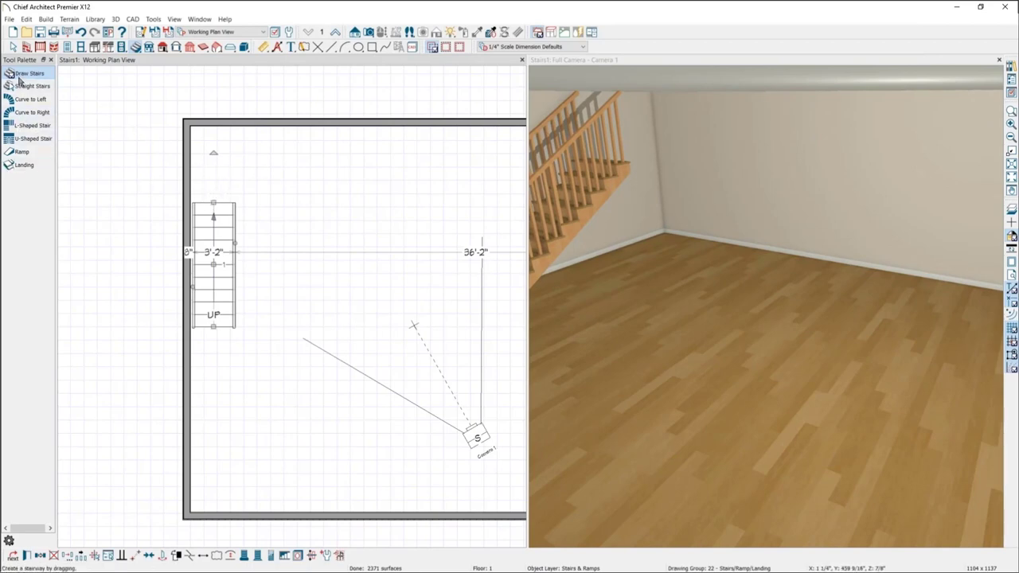
pyautogui.click(201, 160)
pyautogui.moveTo(220, 206); pyautogui.dragTo(218, 148)
pyautogui.click(228, 233)
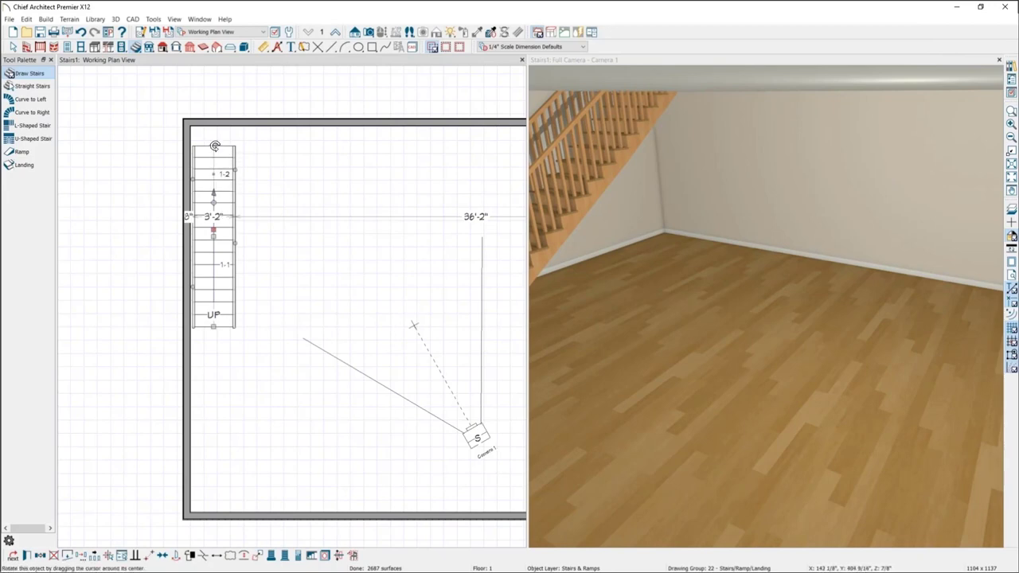
# Step: Swing the upper stair section round to the right to form an L shape and fit the staircase into the room's corner
pyautogui.moveTo(214, 149)
pyautogui.mouseDown(button='middle')
pyautogui.moveTo(225, 177)
pyautogui.moveTo(211, 186)
pyautogui.mouseUp(button='middle')
pyautogui.scroll(2, 233, 186)
pyautogui.click(211, 187)
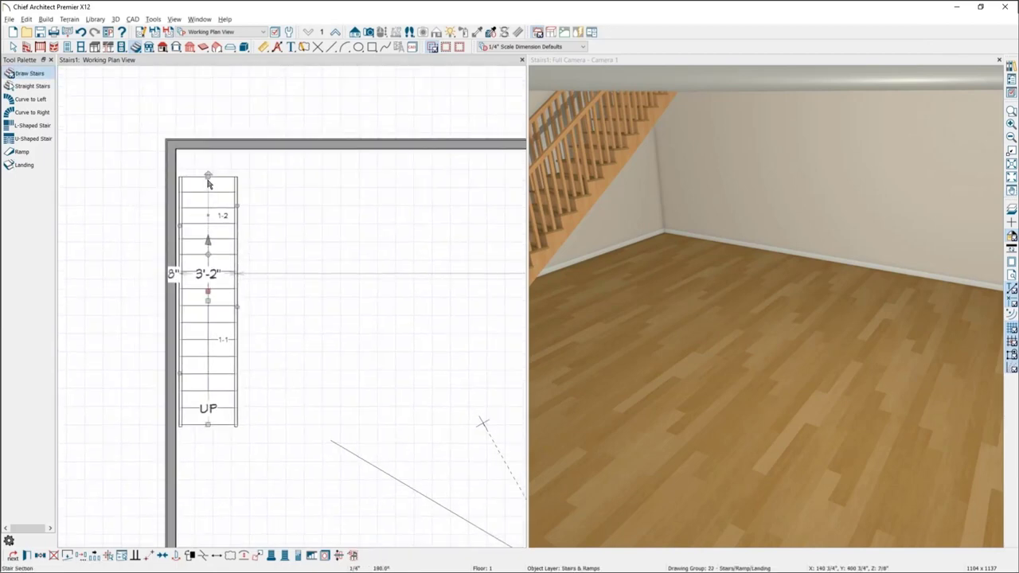
pyautogui.moveTo(207, 176); pyautogui.dragTo(347, 226)
pyautogui.click(211, 288)
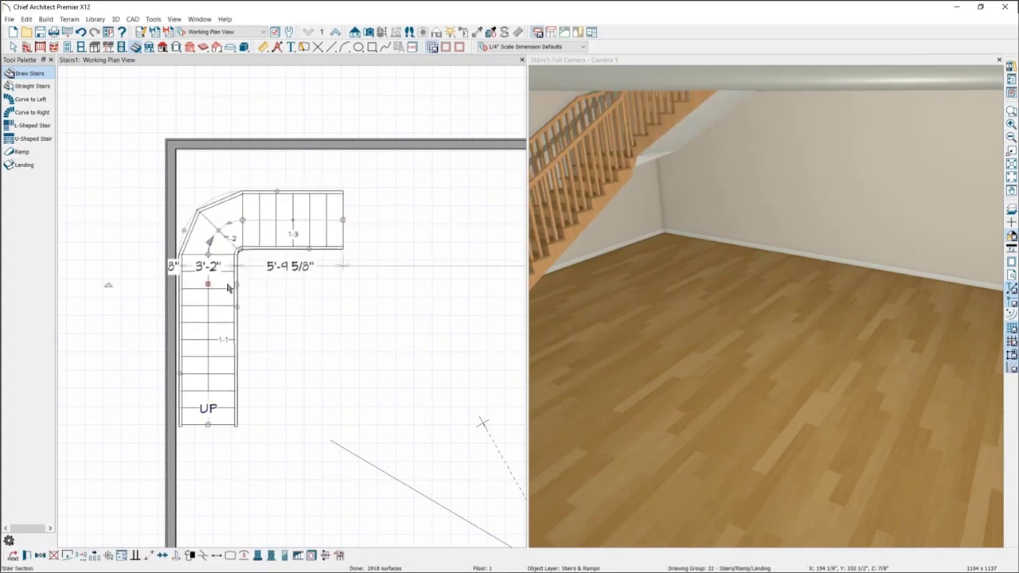
pyautogui.moveTo(236, 283); pyautogui.dragTo(245, 305)
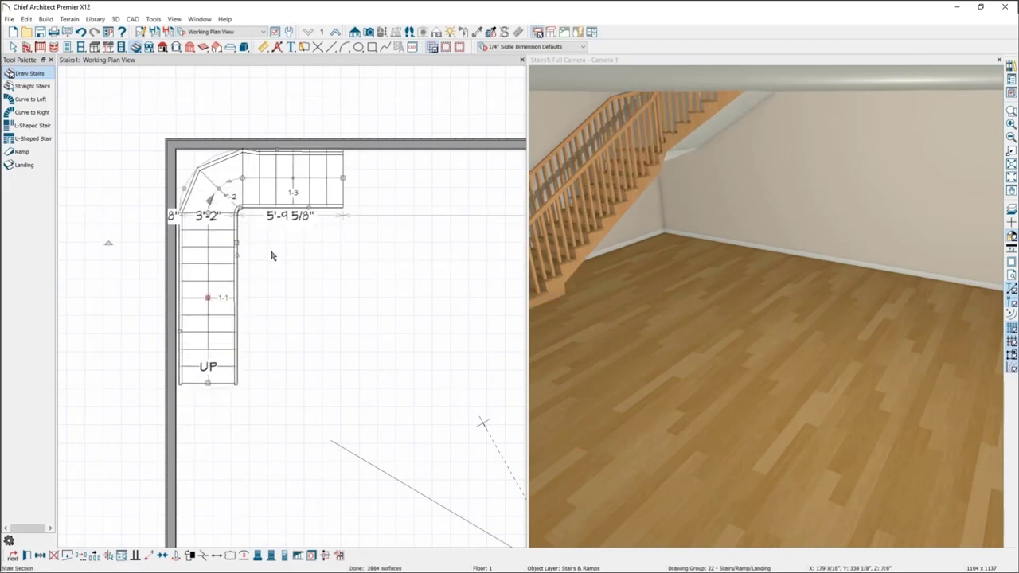
# Step: Convert the curved turn of the L-shaped staircase into a square corner with winders
pyautogui.click(258, 190)
pyautogui.doubleClick(254, 188)
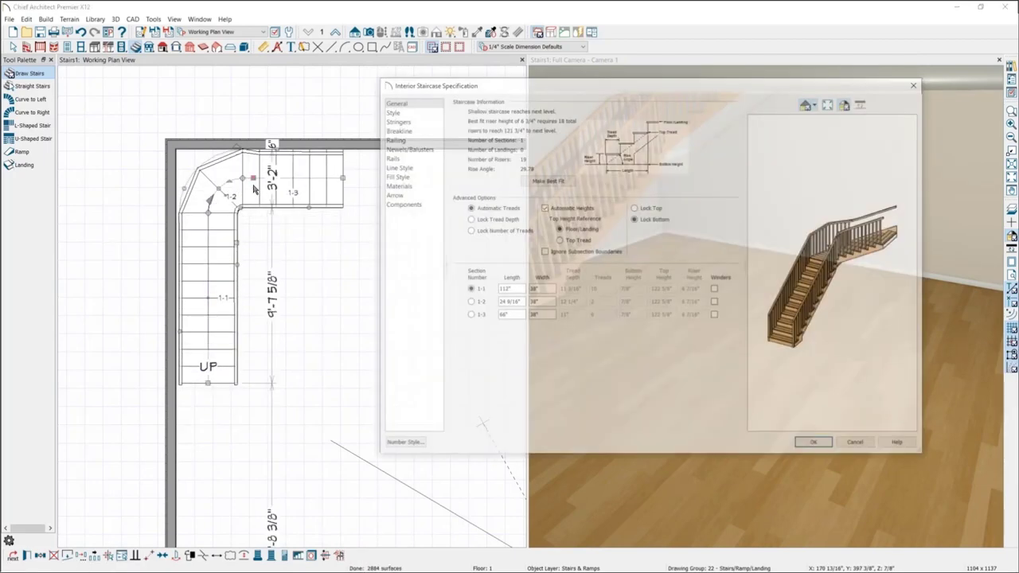
pyautogui.click(816, 446)
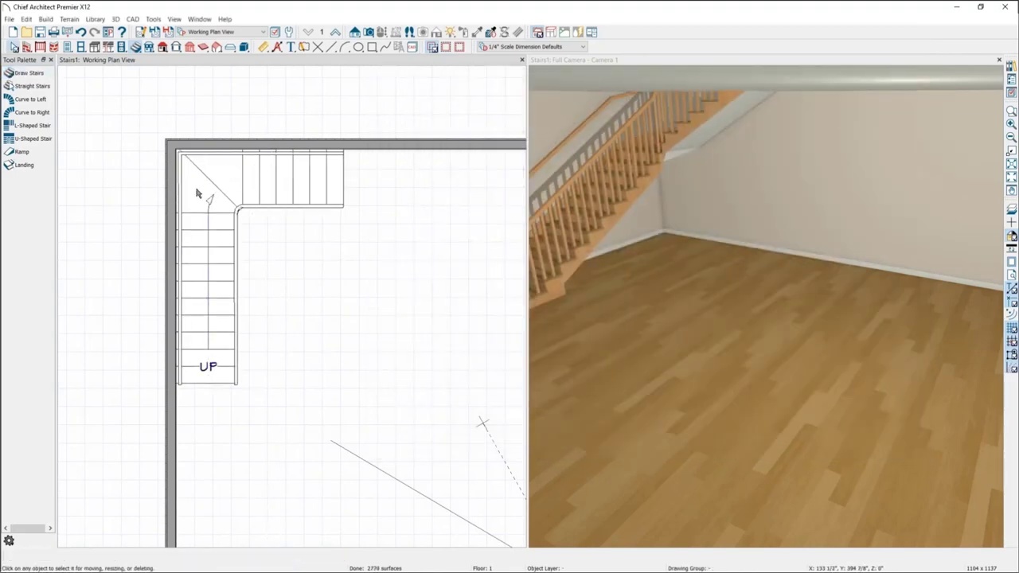
pyautogui.scroll(-3, 298, 252)
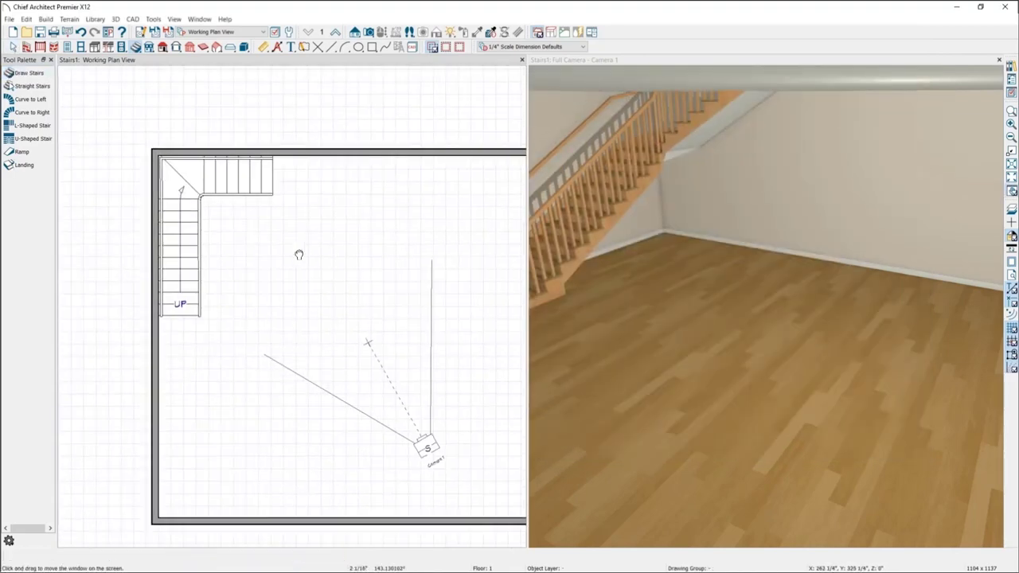
# Step: Open the New Shaped Staircase settings for L-shaped stairs and accept them with Clockwise direction and Make Winders enabled
pyautogui.click(31, 126)
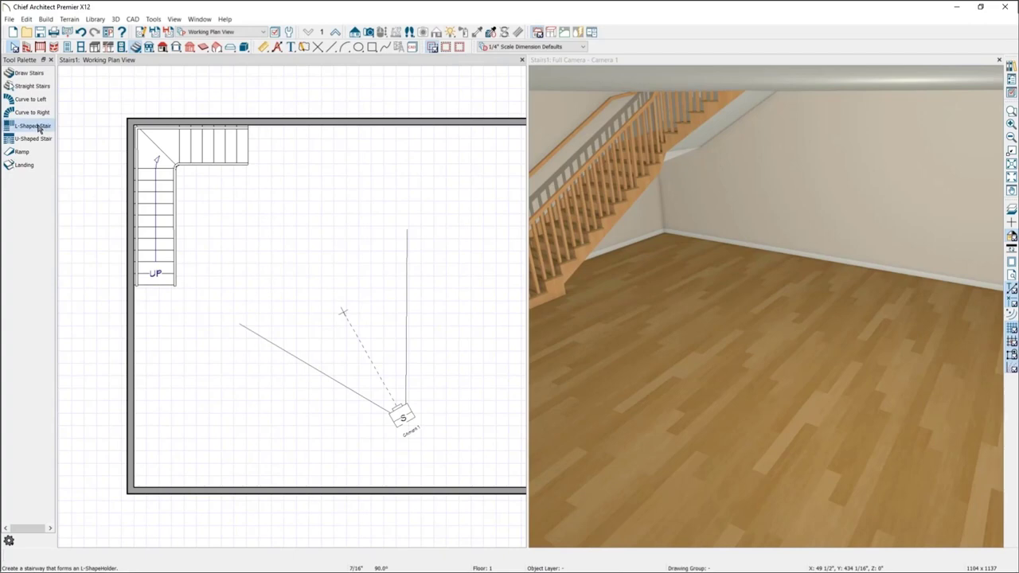
pyautogui.moveTo(684, 208); pyautogui.dragTo(389, 103)
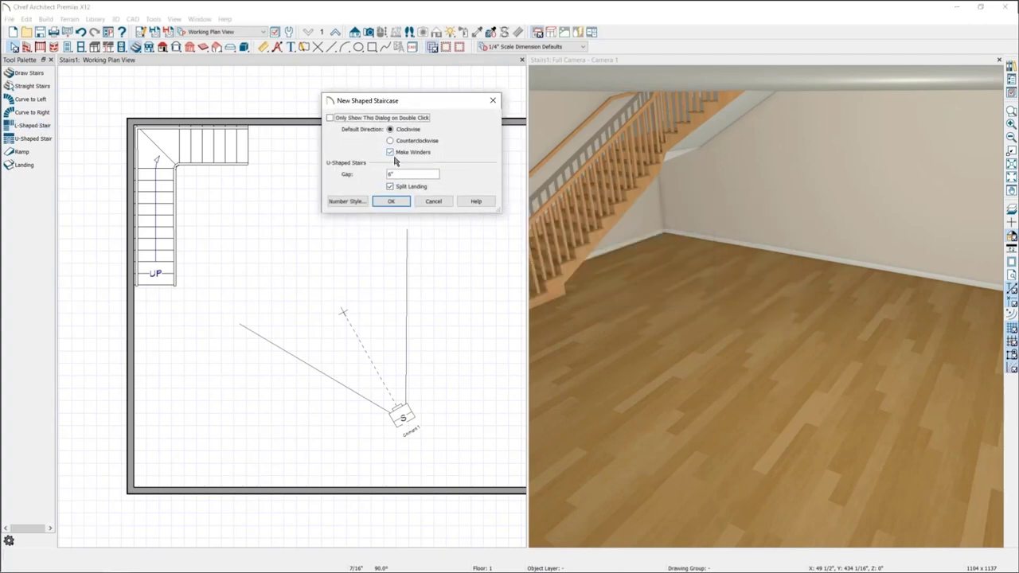
pyautogui.click(390, 201)
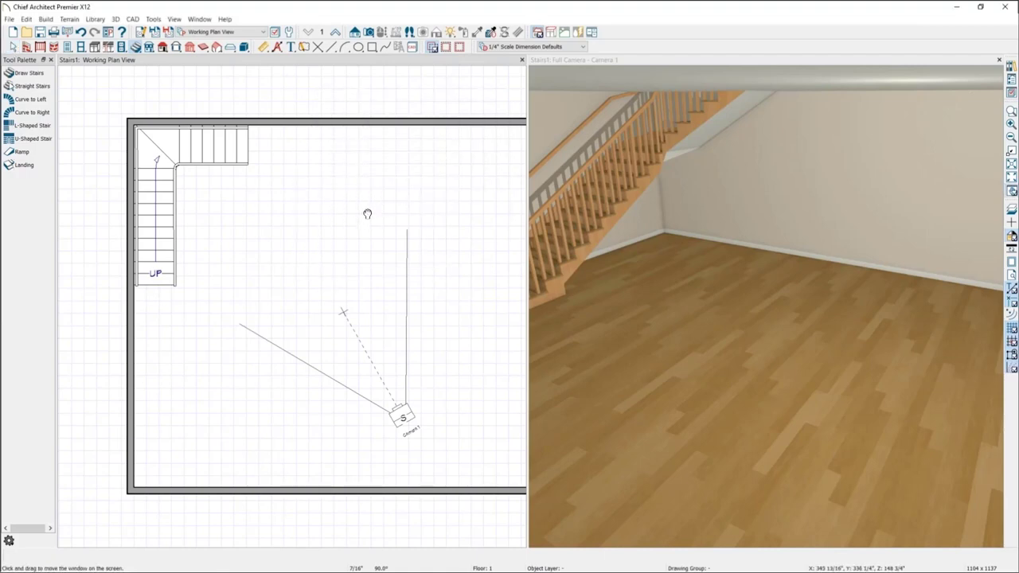
# Step: Place an L-shaped staircase with winders in the room's upper-right corner and select its upper section
pyautogui.scroll(-3, 334, 223)
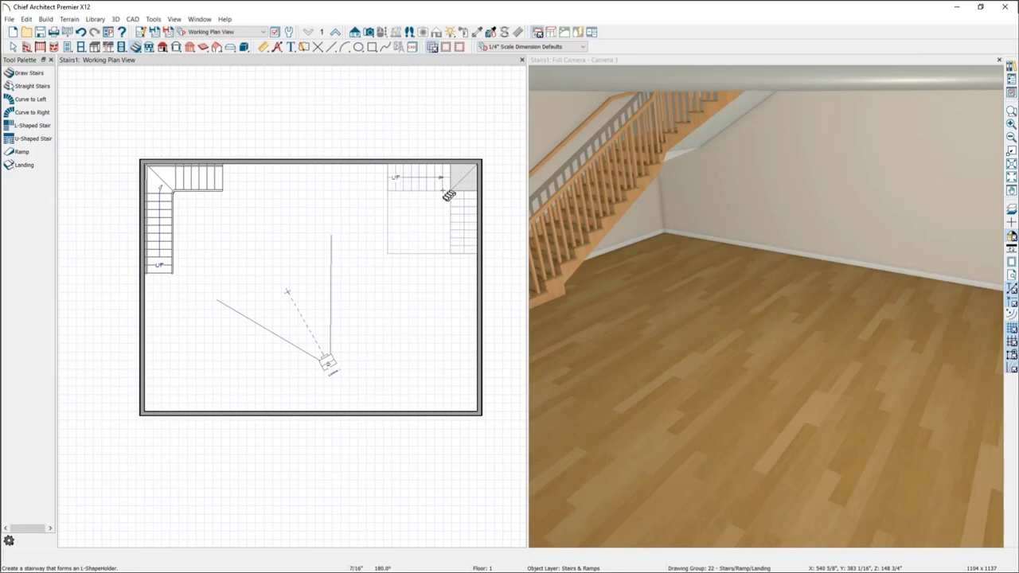
pyautogui.click(449, 195)
pyautogui.press('Escape')
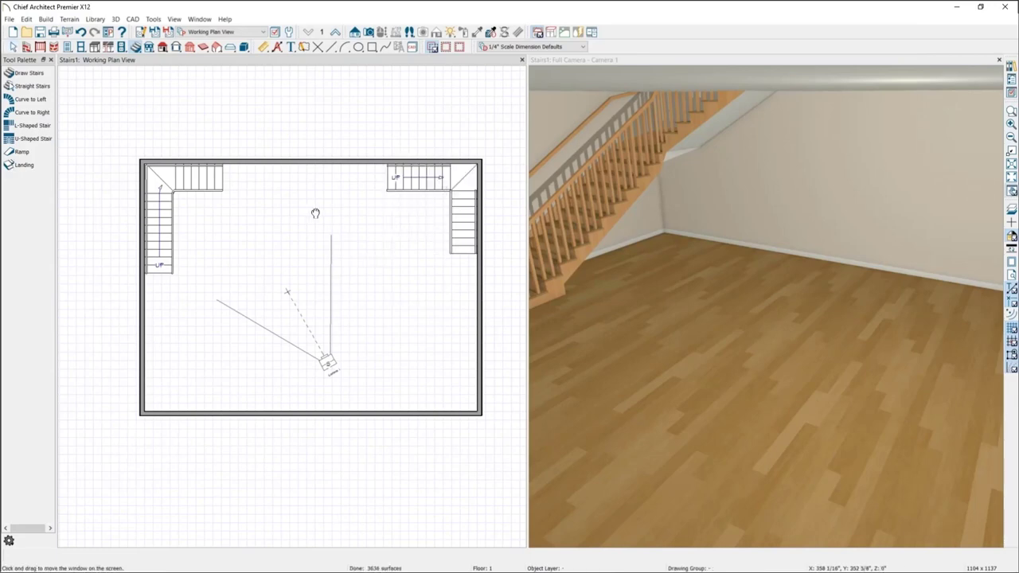
pyautogui.moveTo(315, 213); pyautogui.dragTo(330, 211, button='middle')
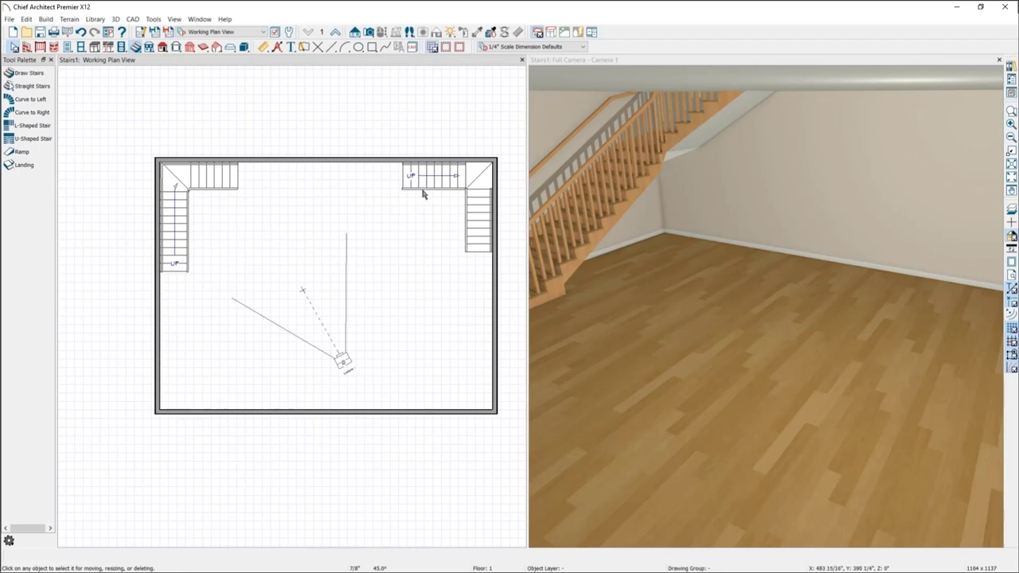
pyautogui.click(478, 248)
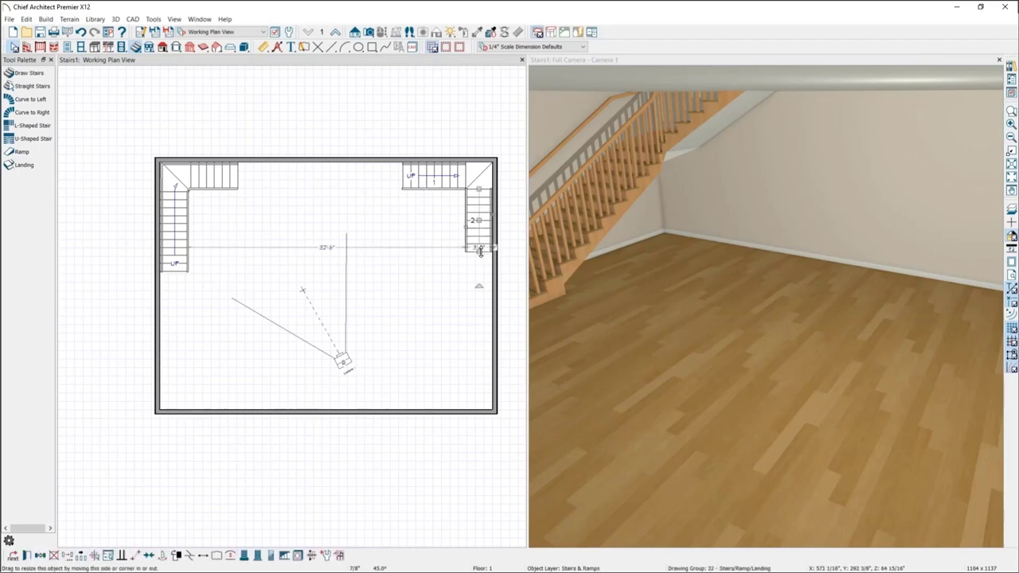
pyautogui.moveTo(352, 205); pyautogui.dragTo(366, 207, button='middle')
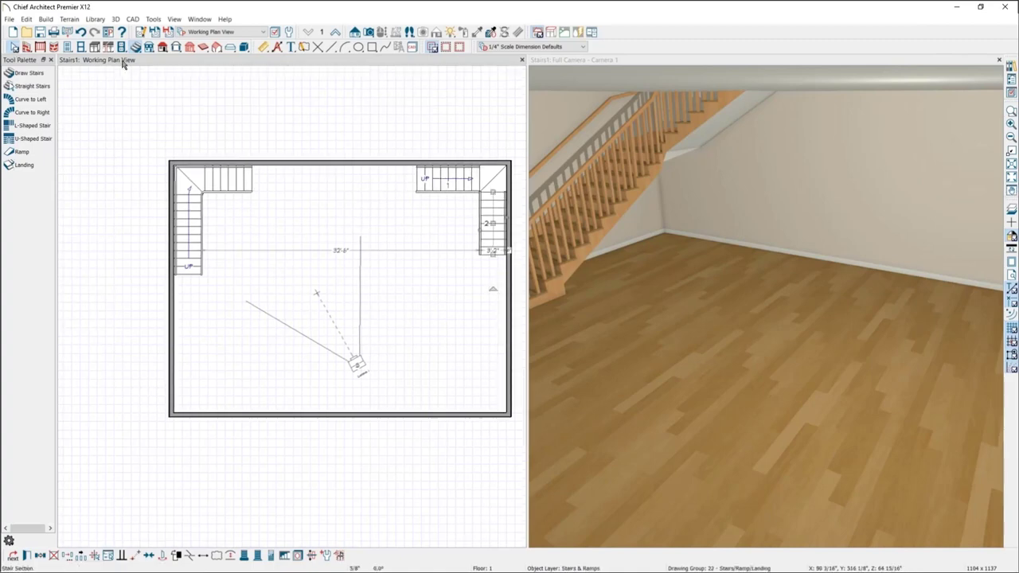
# Step: Draw two short straight staircases one behind the other near the back wall, the rear one about 20" long, and square the rear one up
pyautogui.click(24, 73)
pyautogui.moveTo(338, 231); pyautogui.dragTo(336, 201)
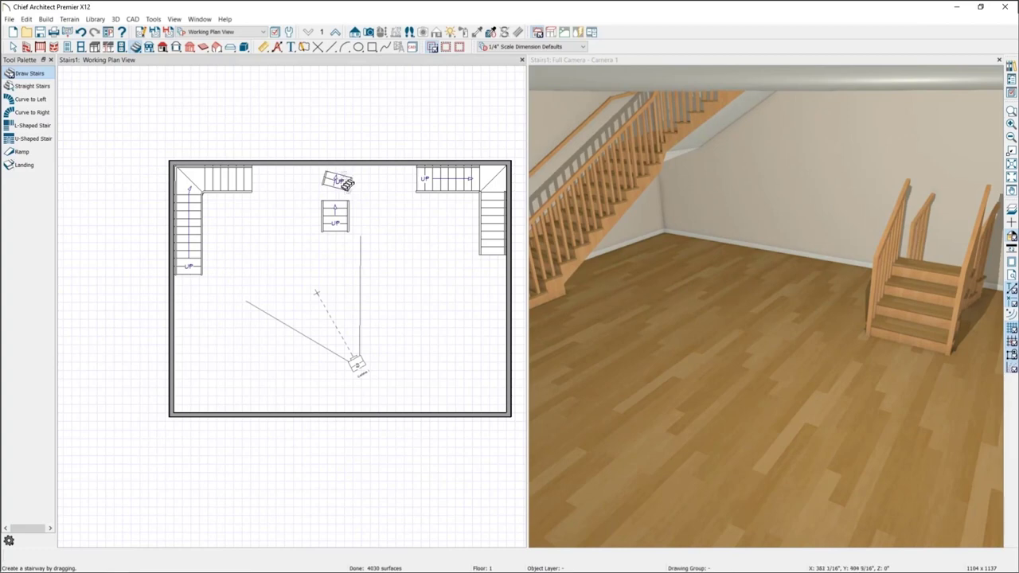
pyautogui.click(343, 180)
pyautogui.scroll(2, 339, 177)
pyautogui.moveTo(337, 168); pyautogui.dragTo(335, 166)
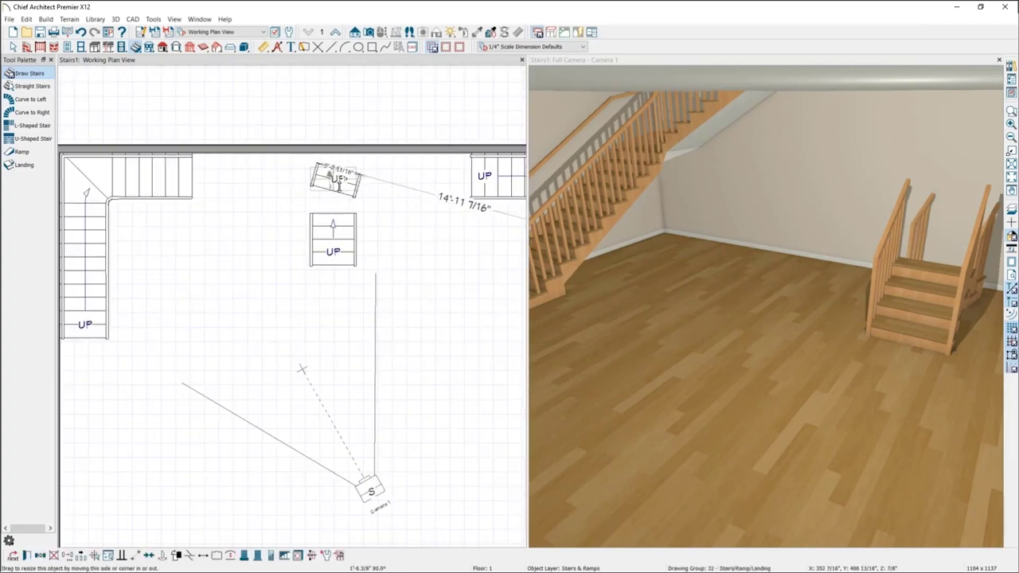
# Step: Turn off the left and right railings of the rear short staircase
pyautogui.doubleClick(338, 179)
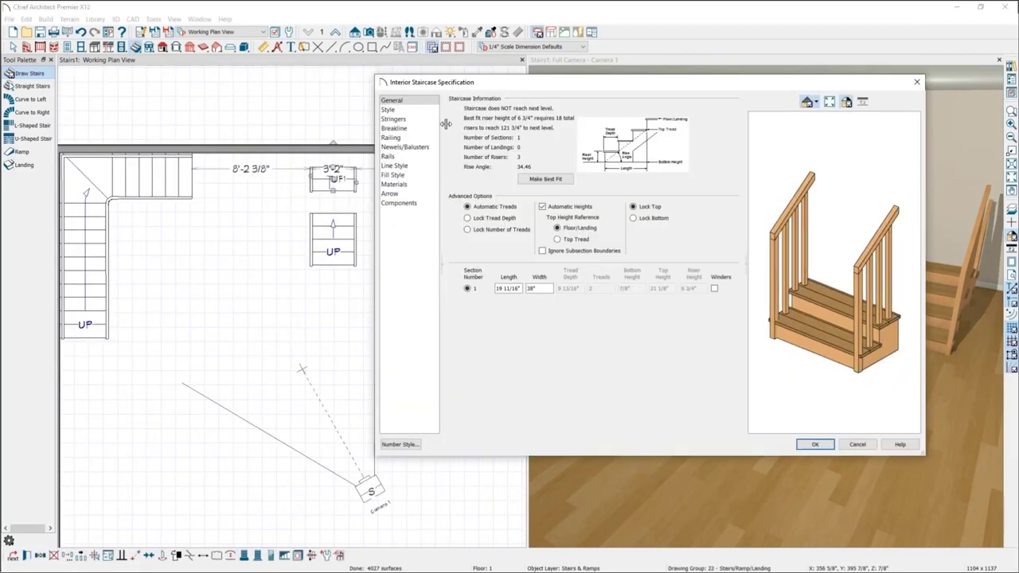
pyautogui.click(393, 128)
pyautogui.click(391, 137)
pyautogui.click(544, 135)
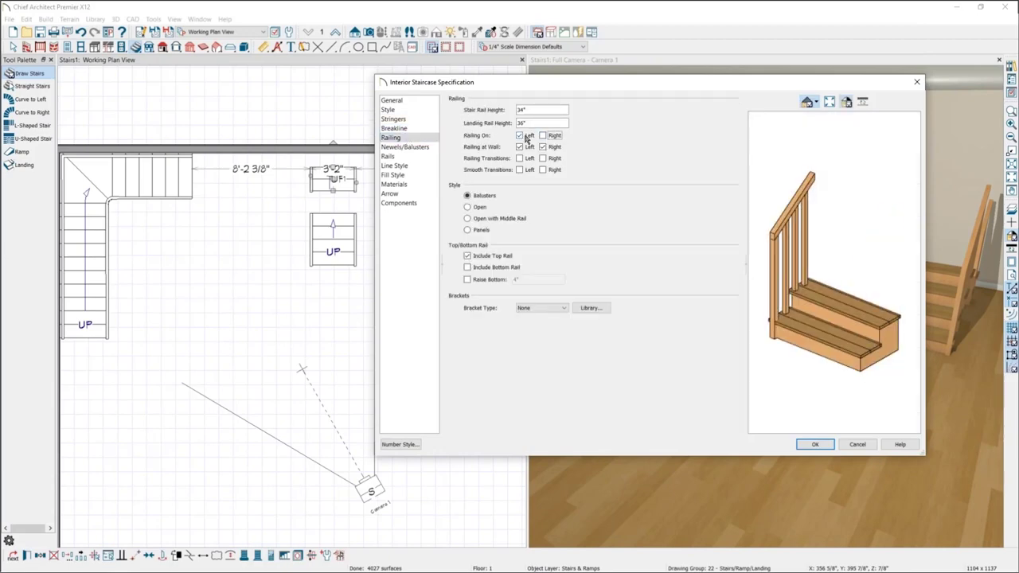
pyautogui.click(520, 136)
pyautogui.click(814, 444)
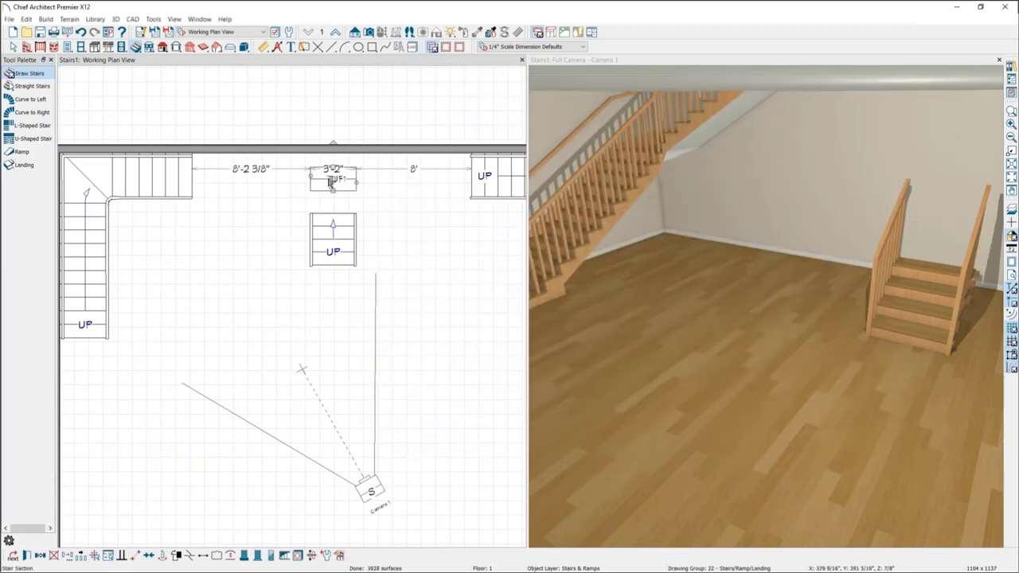
# Step: Join the staircase without railings to the top of the front one and inspect the two sections in plan and camera view
pyautogui.moveTo(332, 181); pyautogui.dragTo(333, 208)
pyautogui.moveTo(830, 374); pyautogui.dragTo(814, 298)
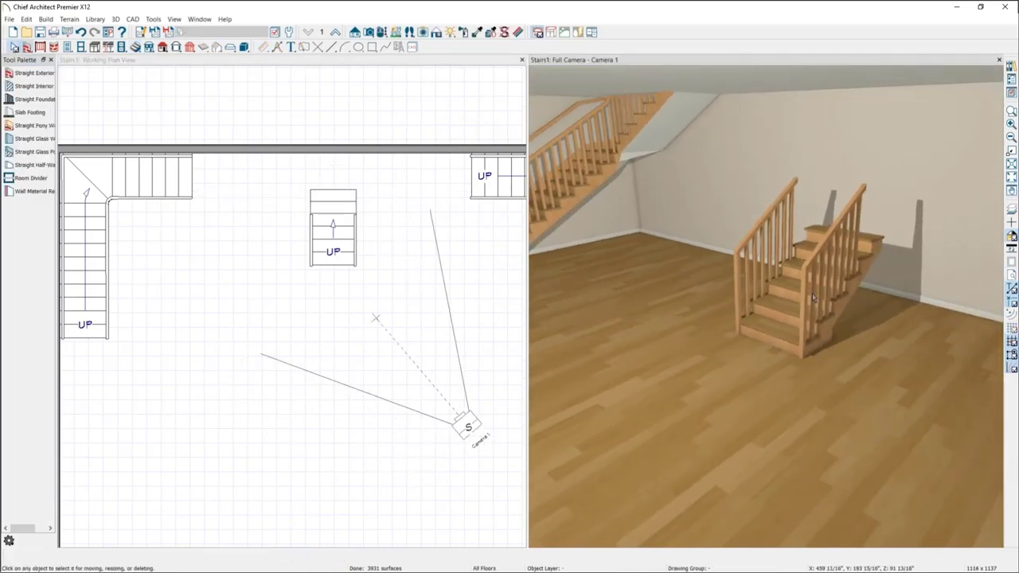
pyautogui.click(326, 187)
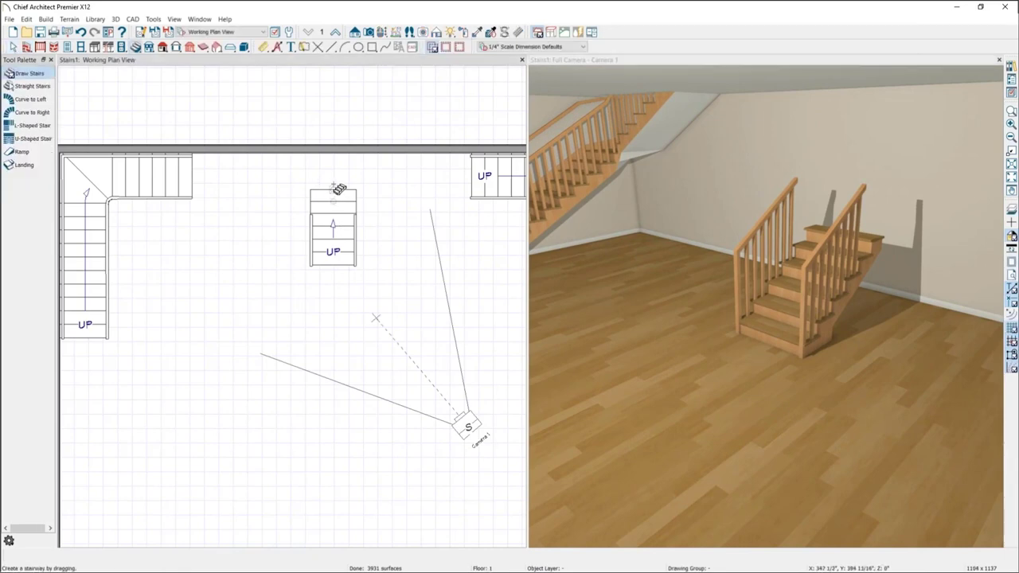
pyautogui.click(343, 213)
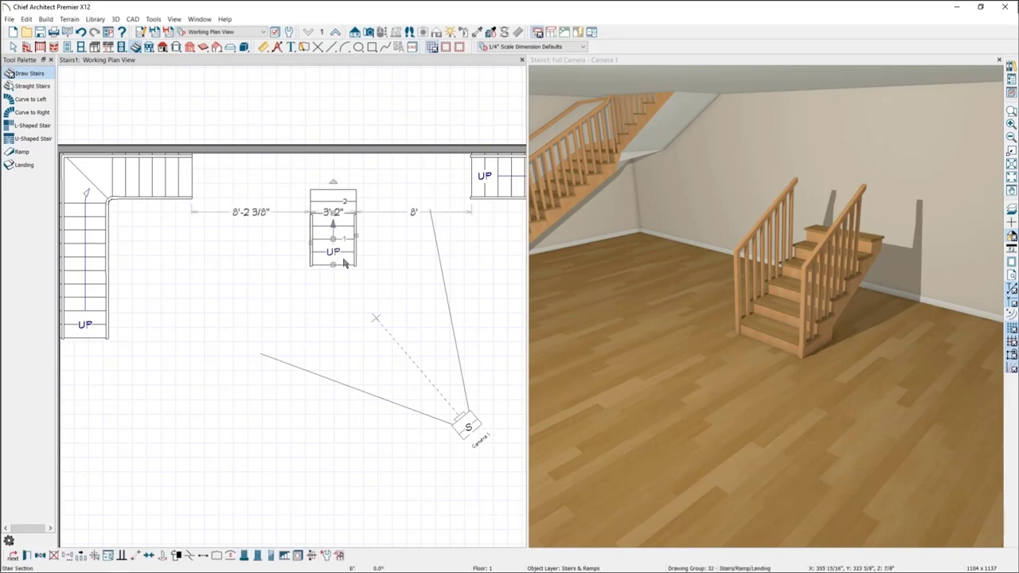
pyautogui.click(345, 231)
pyautogui.click(345, 229)
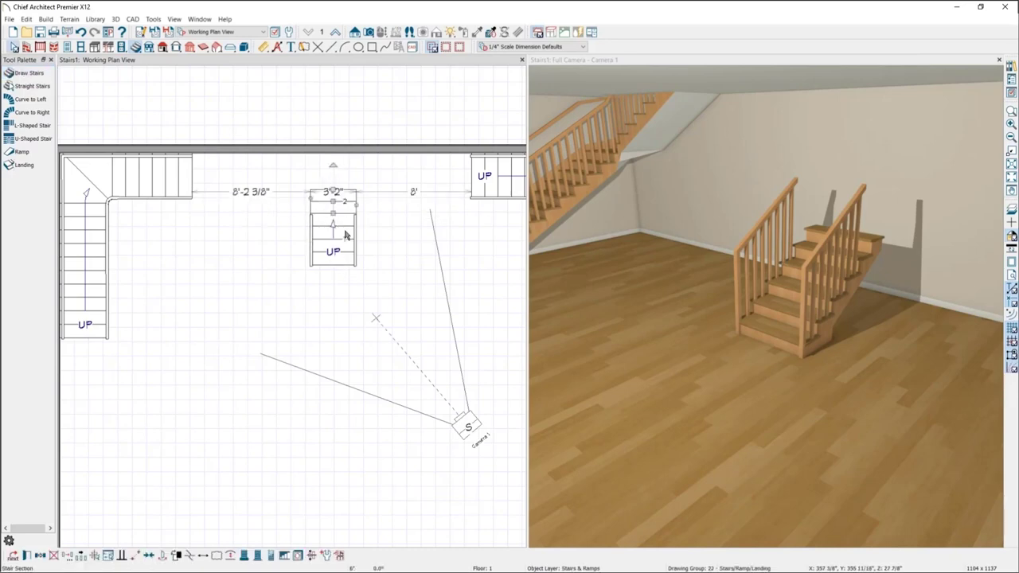
# Step: Select both sections of the joined short staircase and delete them
pyautogui.click(347, 233)
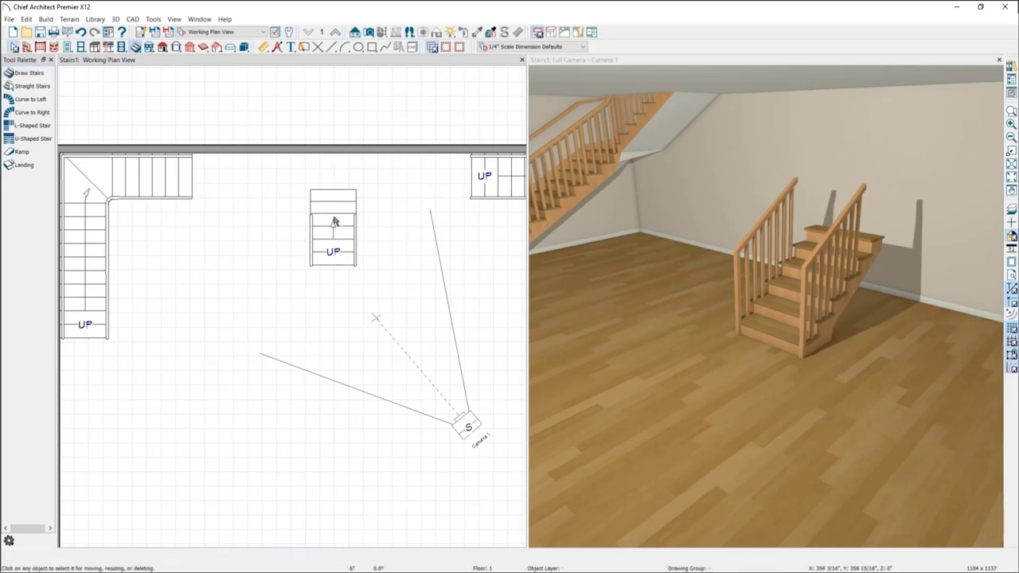
pyautogui.click(346, 233)
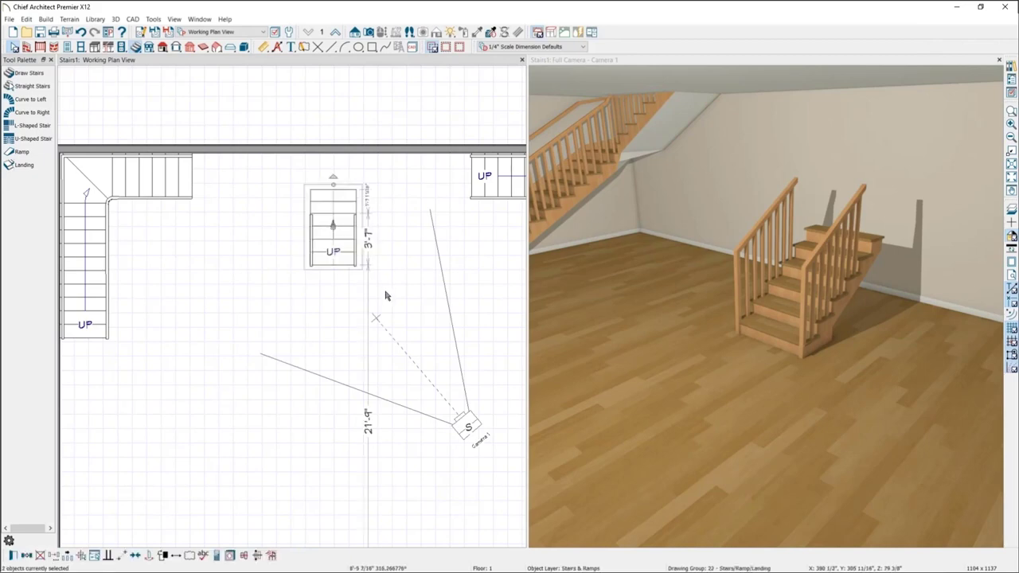
pyautogui.press('Delete')
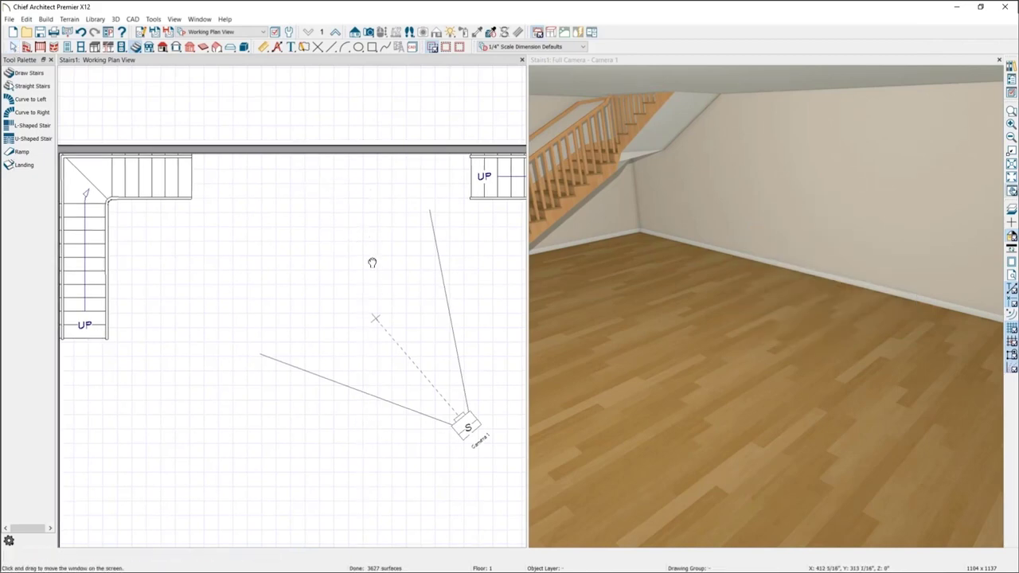
# Step: Delete the L-shaped winder staircase in the room's upper-left corner
pyautogui.scroll(-2, 371, 239)
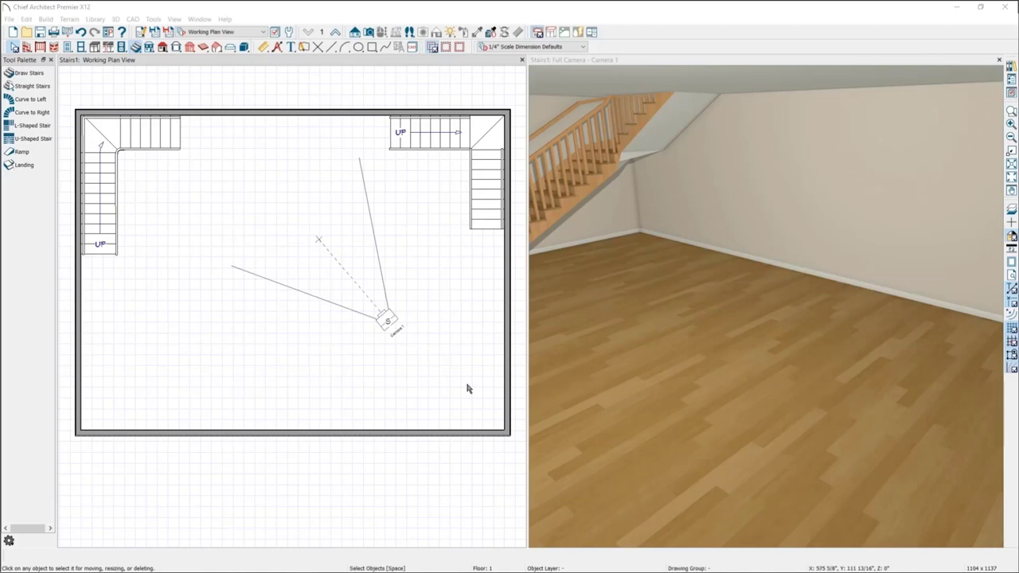
pyautogui.click(176, 202)
pyautogui.moveTo(109, 144); pyautogui.dragTo(176, 200)
pyautogui.press('Delete')
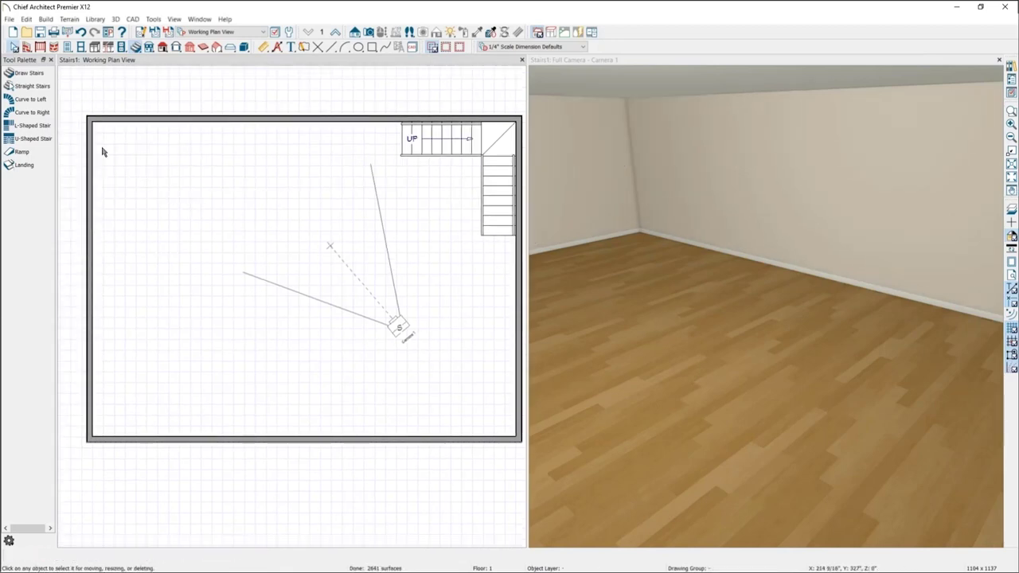
# Step: Turn off Make Winders for new shaped stairs, keeping Clockwise direction, and place an L-shaped staircase with a landing in the upper-left corner
pyautogui.doubleClick(32, 138)
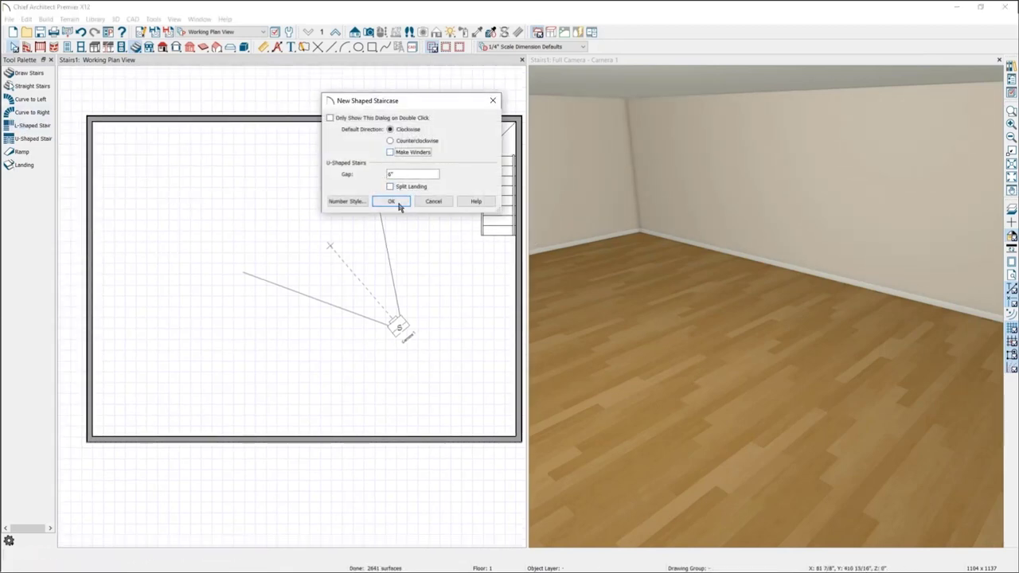
pyautogui.click(391, 201)
pyautogui.click(177, 209)
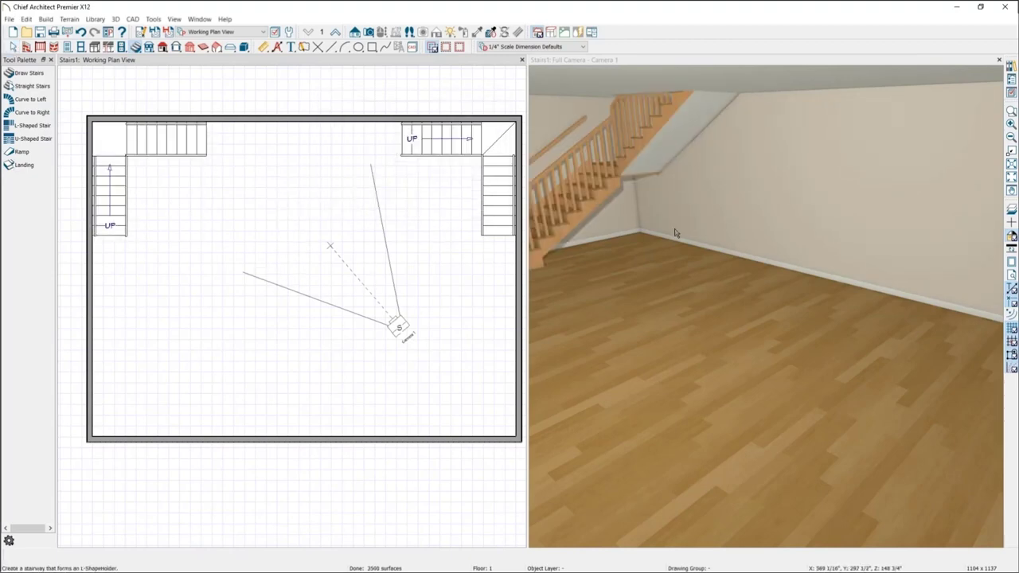
pyautogui.moveTo(796, 266); pyautogui.dragTo(750, 208)
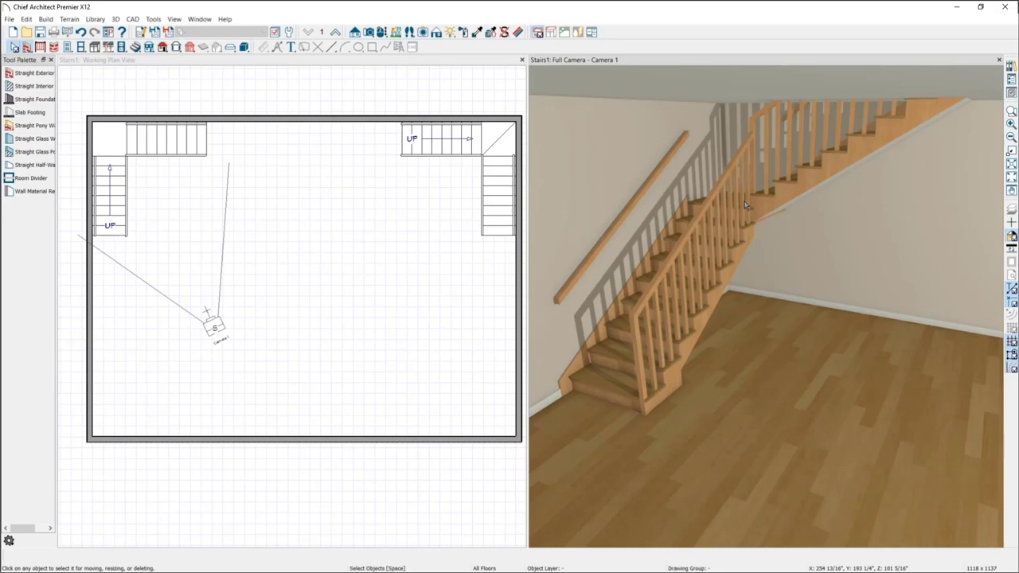
# Step: On floor 2, delete the misplaced stairwell and its railings in the lower-left corner
pyautogui.click(335, 31)
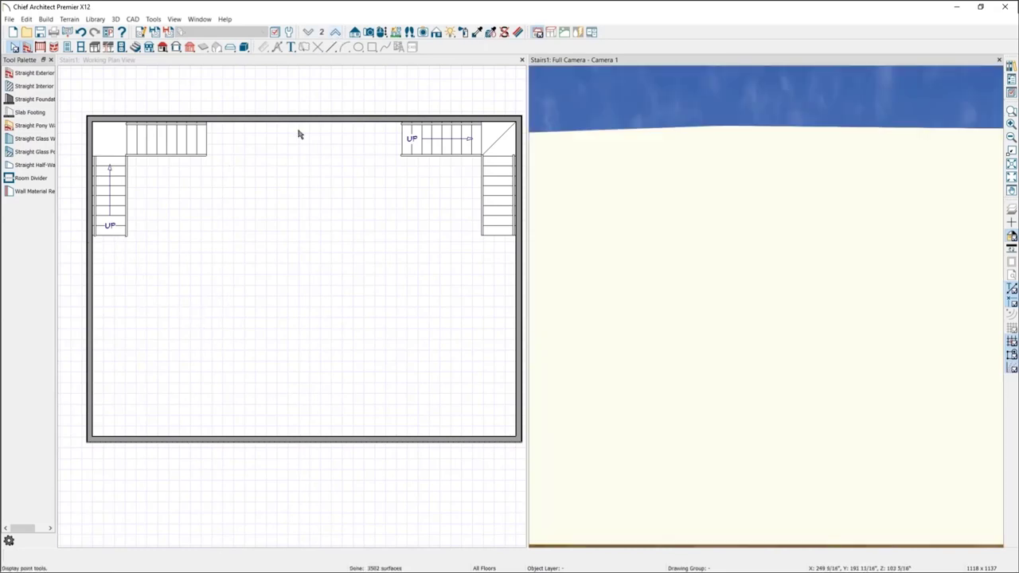
pyautogui.click(308, 32)
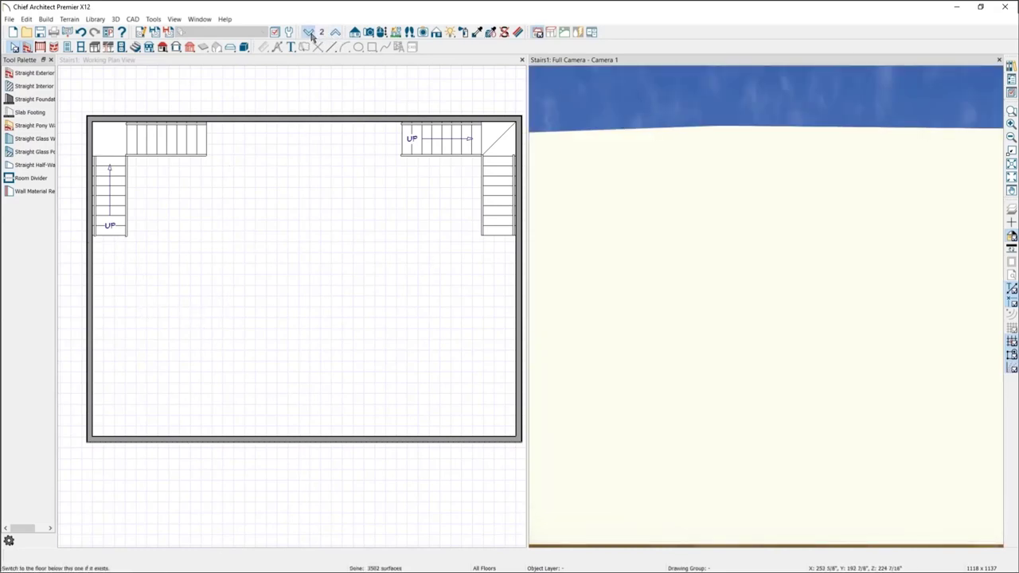
pyautogui.click(301, 101)
pyautogui.click(335, 32)
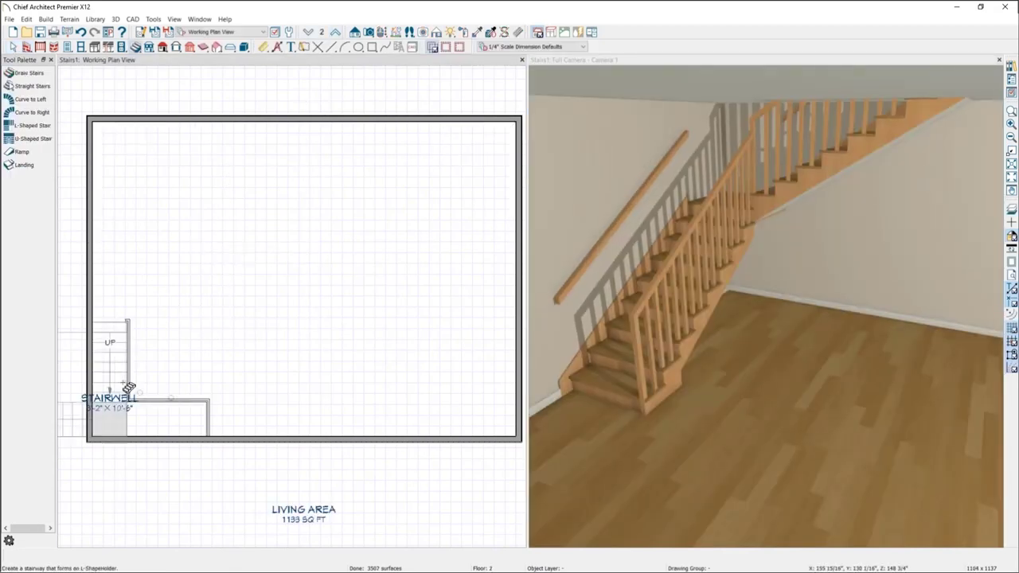
pyautogui.click(176, 412)
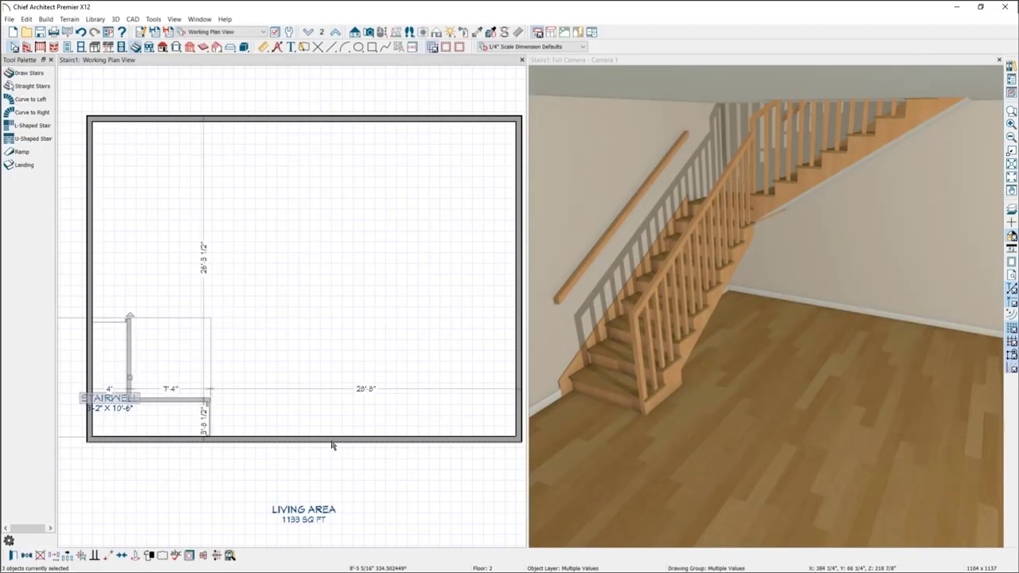
pyautogui.press('Delete')
pyautogui.click(131, 344)
pyautogui.press('Delete')
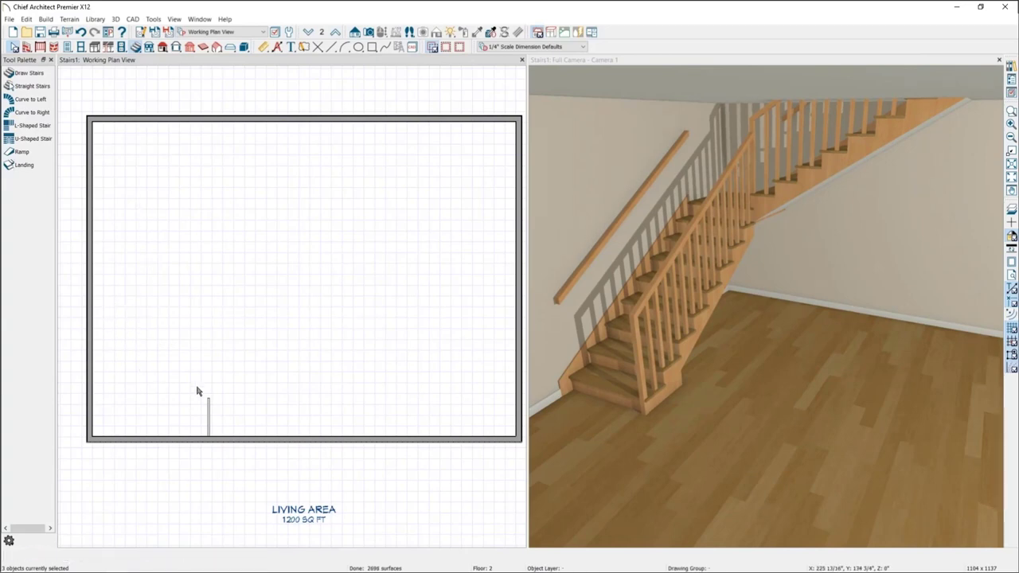
# Step: Create a floor 2 stairwell above the L-shaped landing staircase from floor 1 and select the stairwell room
pyautogui.click(308, 32)
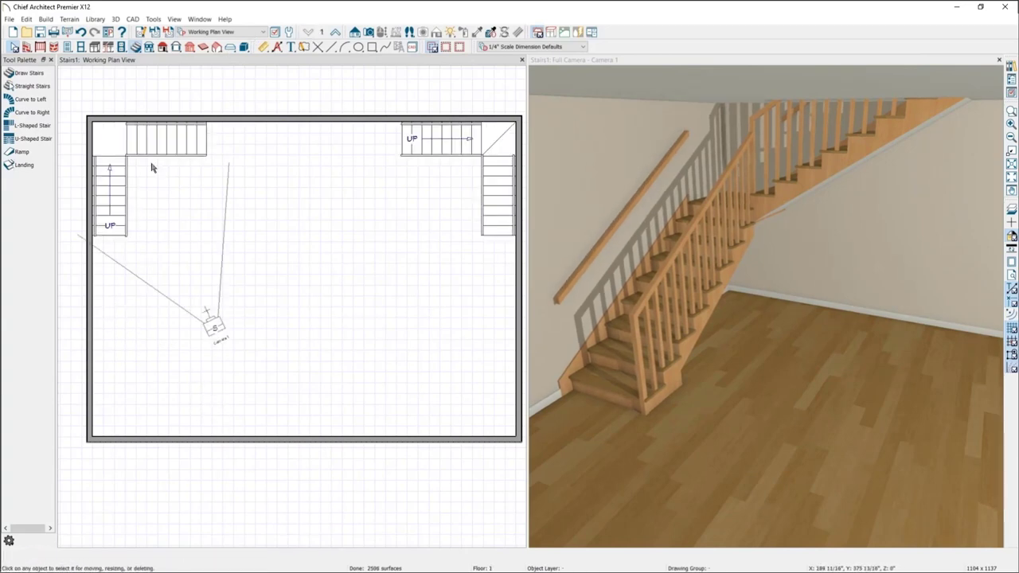
pyautogui.click(120, 195)
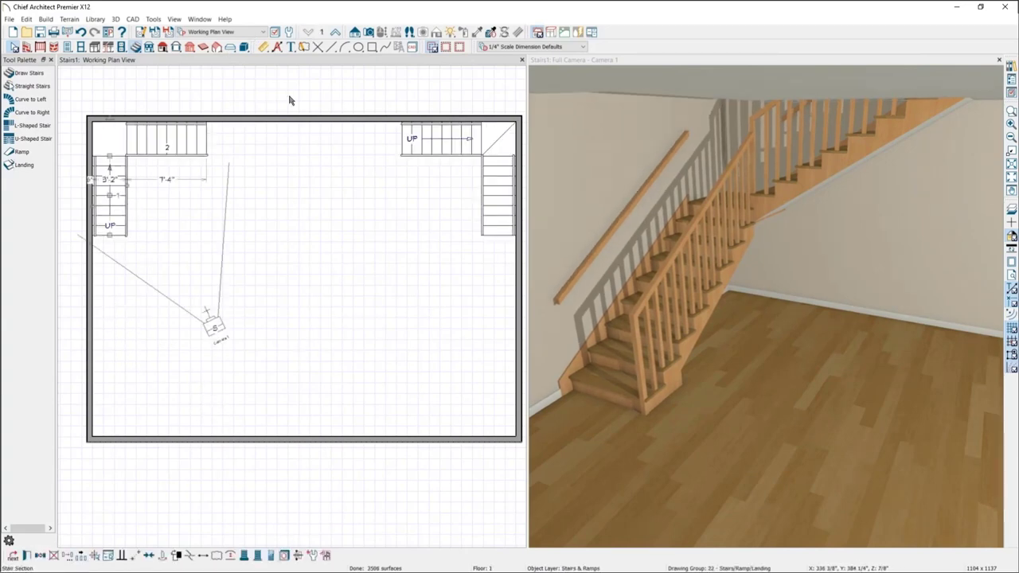
pyautogui.click(335, 32)
pyautogui.click(191, 132)
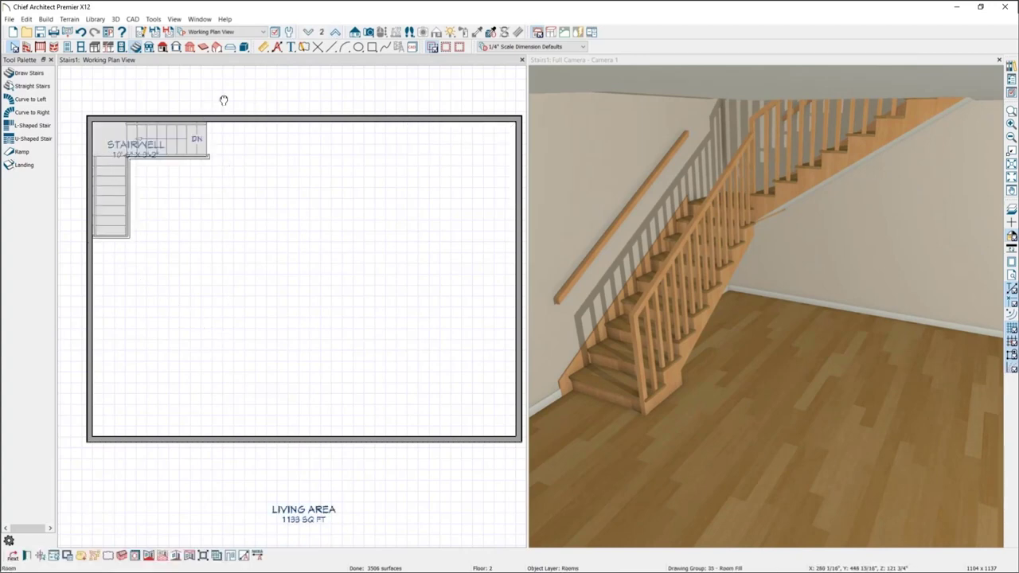
pyautogui.moveTo(223, 100); pyautogui.dragTo(277, 173, button='middle')
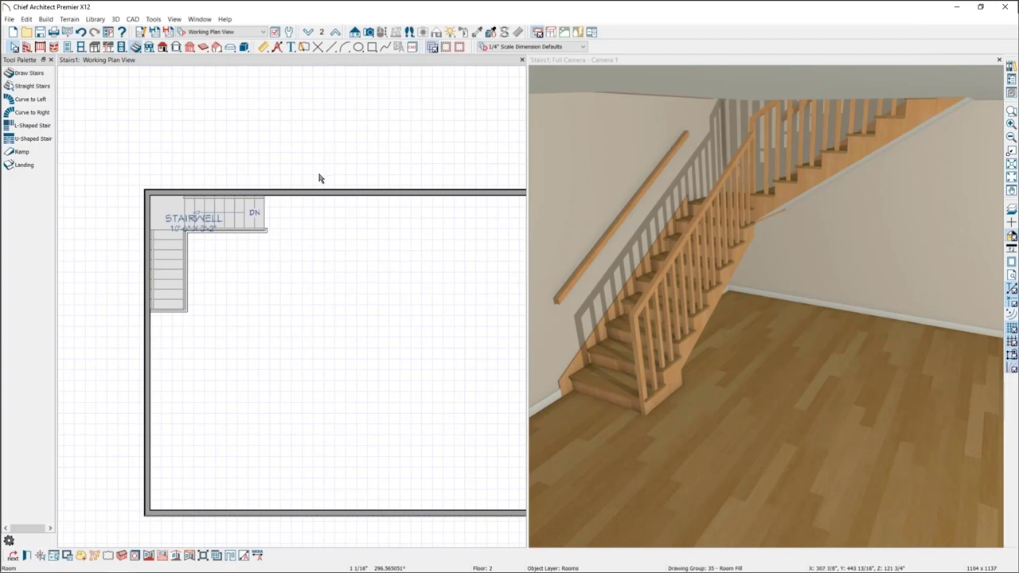
# Step: Compare the L-shaped staircase on floors 1 and 2, and examine its railing at the landing turn in the camera view
pyautogui.click(308, 31)
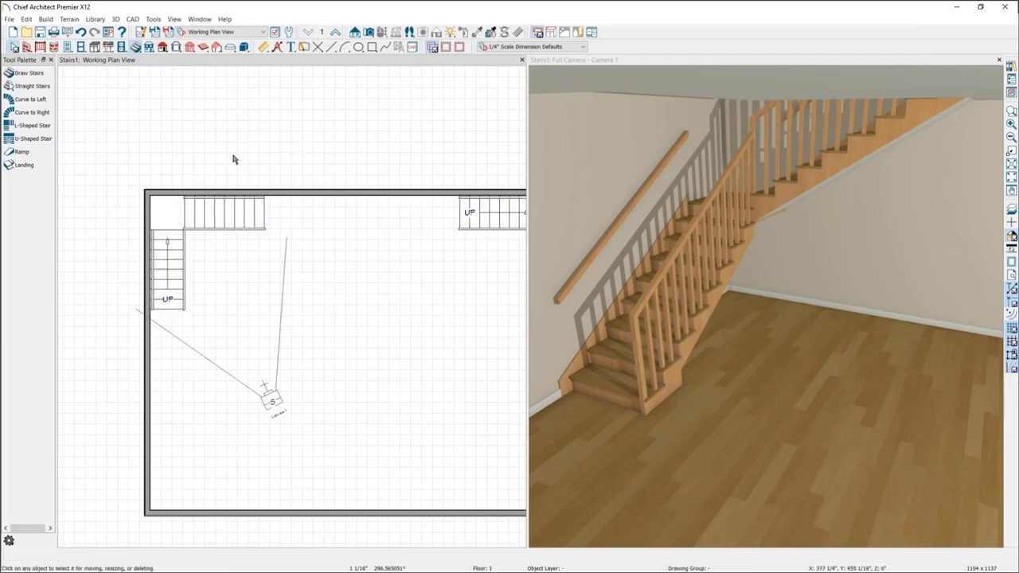
pyautogui.click(336, 31)
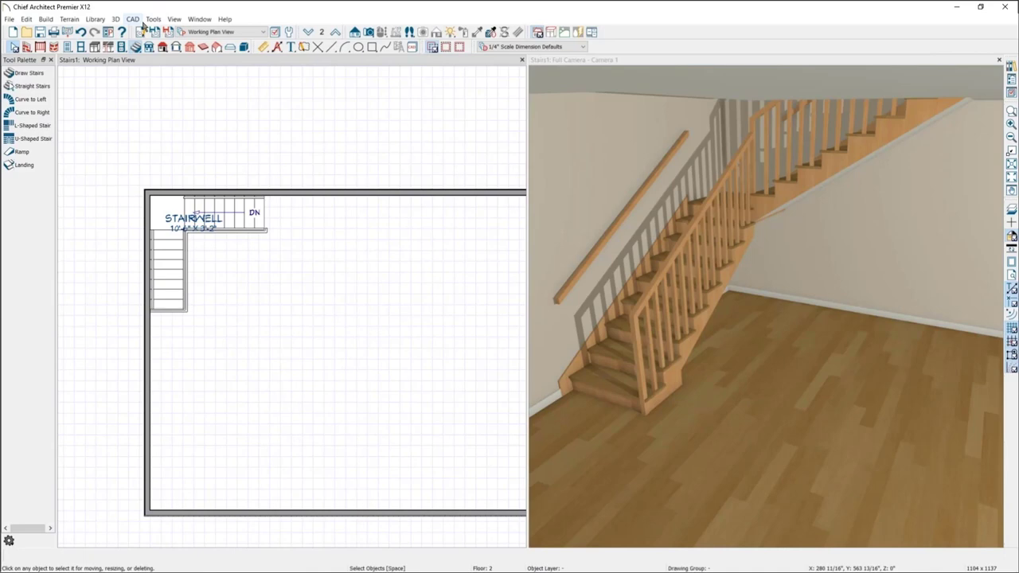
pyautogui.click(308, 32)
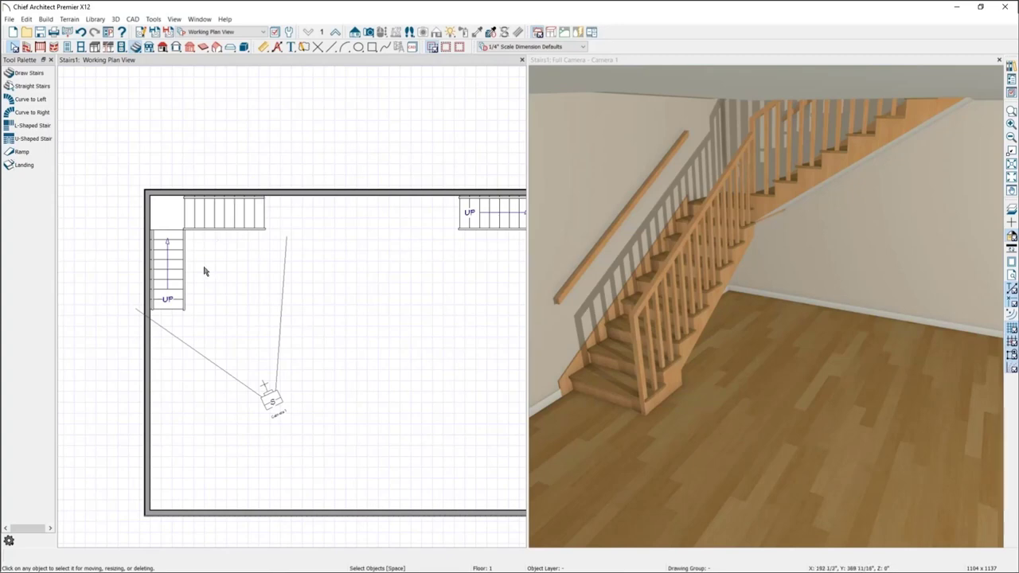
pyautogui.scroll(1, 207, 282)
pyautogui.moveTo(202, 260); pyautogui.dragTo(214, 273, button='middle')
pyautogui.click(778, 217)
pyautogui.scroll(5, 779, 217)
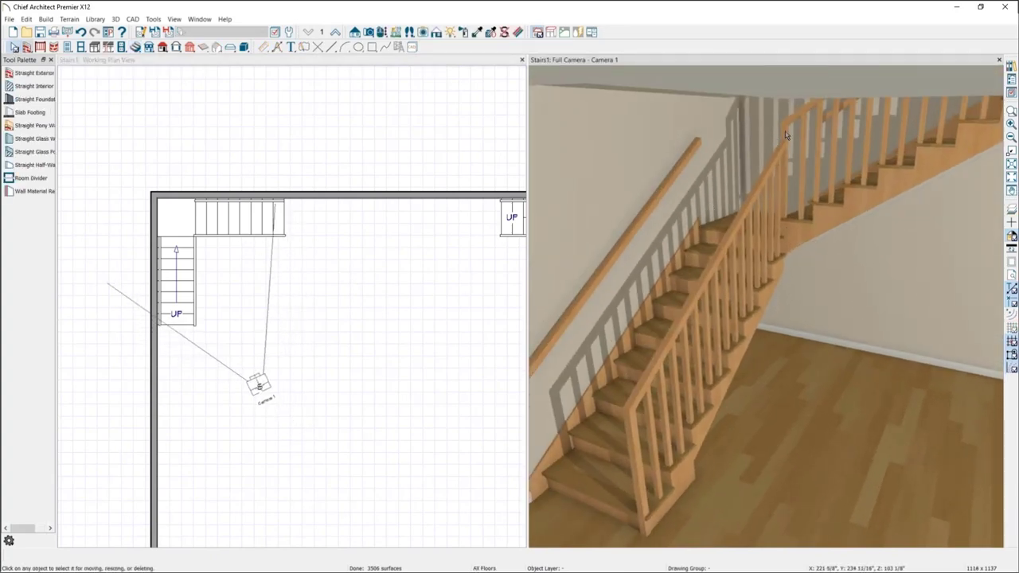
# Step: Delete both flights and the landing of the L-shaped staircase in the upper-left corner of the floor 1 plan
pyautogui.click(781, 143)
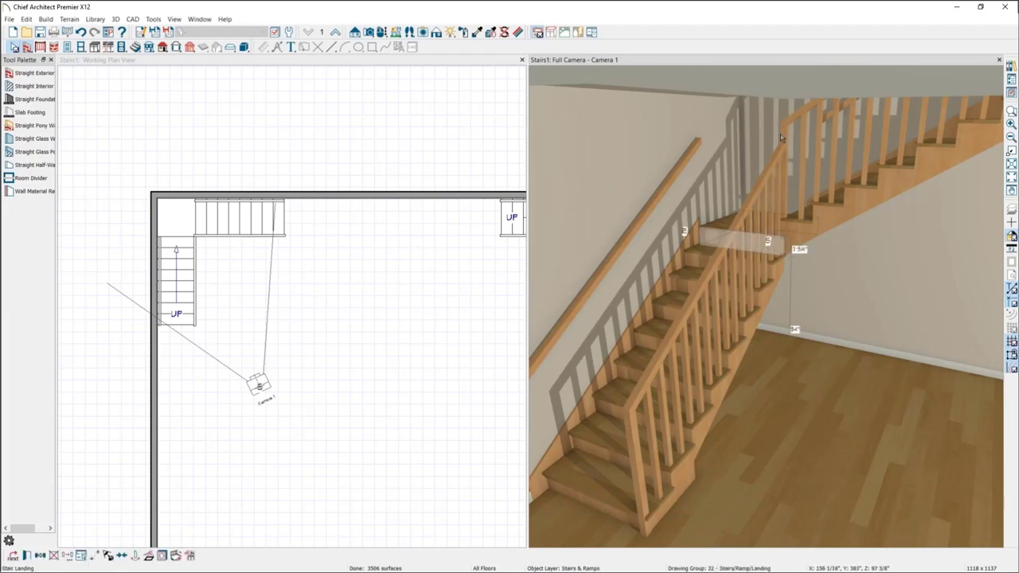
pyautogui.press('Escape')
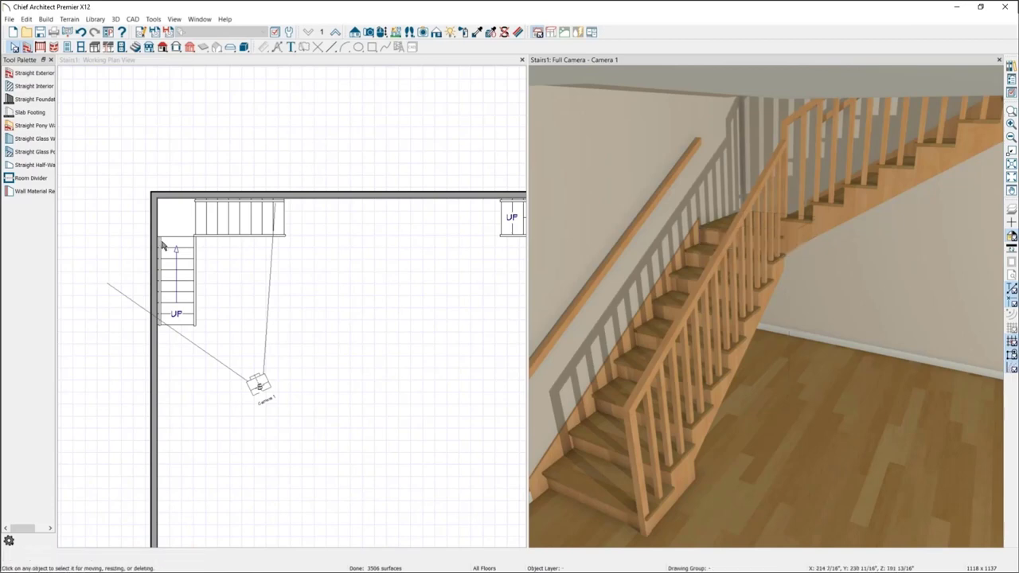
pyautogui.click(217, 269)
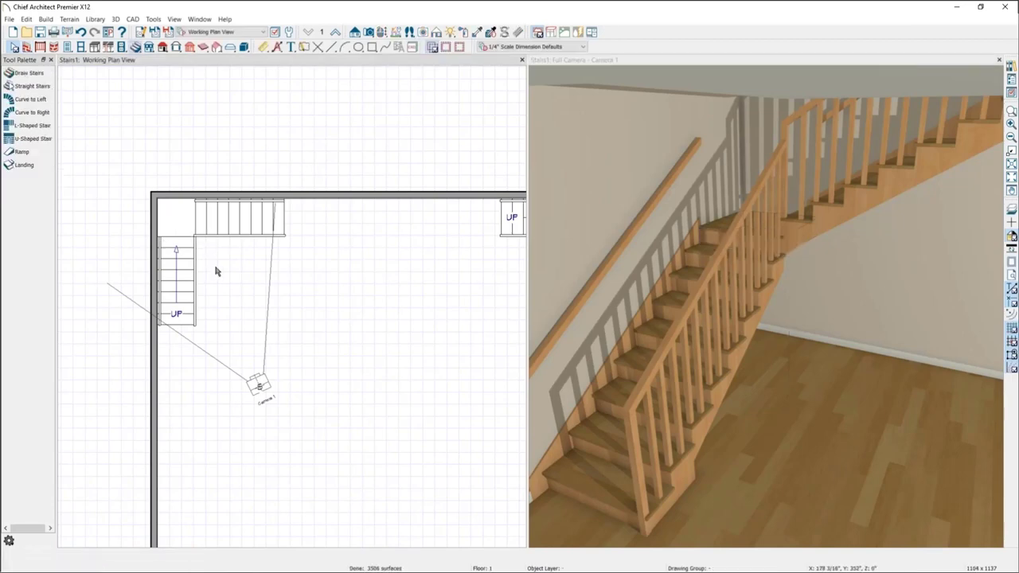
pyautogui.click(203, 235)
pyautogui.press('Delete')
pyautogui.click(176, 279)
pyautogui.press('Delete')
pyautogui.click(179, 222)
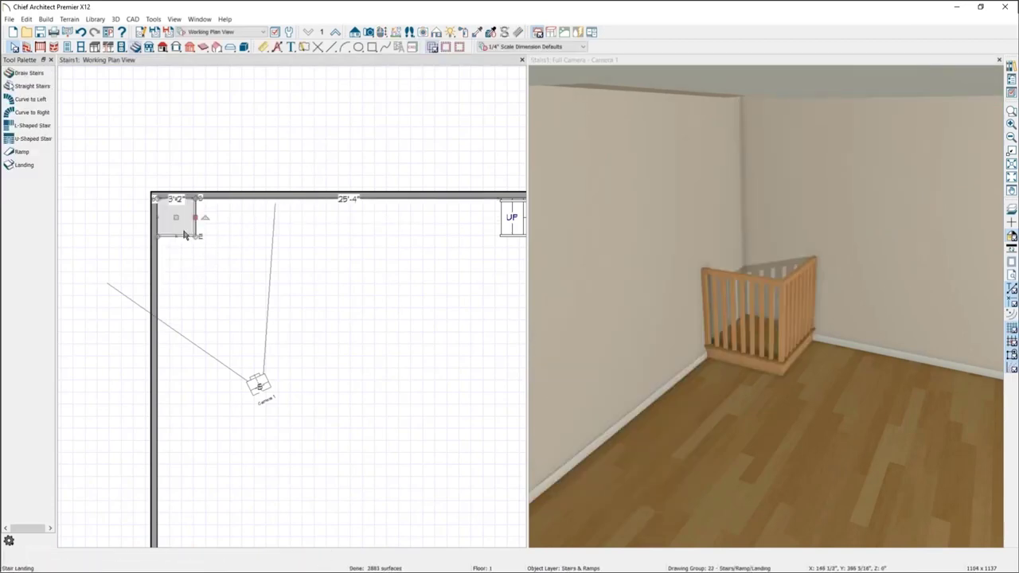
pyautogui.press('Delete')
# Step: Place a U-shaped staircase in the upper-left corner, with Clockwise direction, a 6" gap and no winders or split landing
pyautogui.click(38, 139)
pyautogui.click(227, 252)
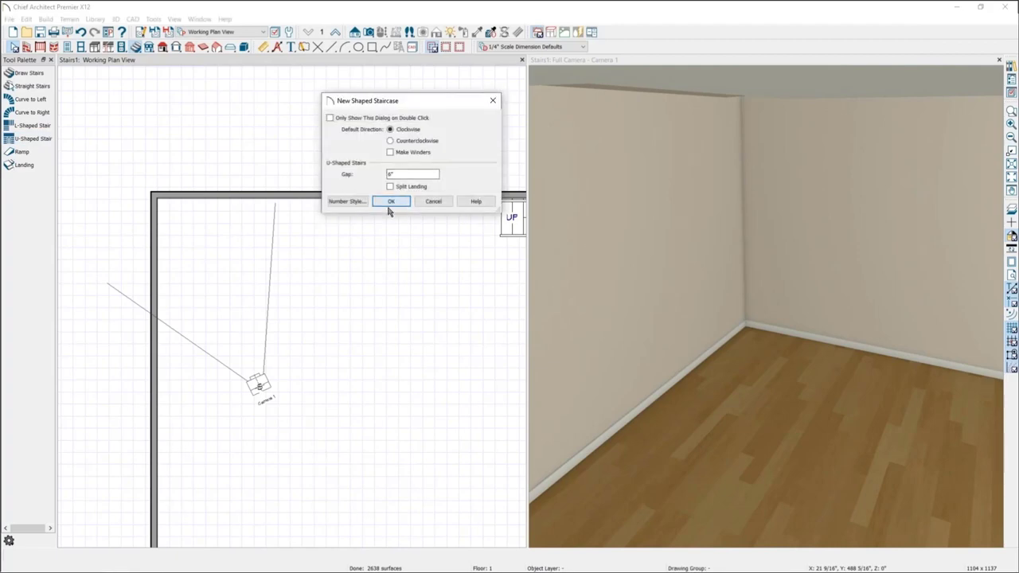
pyautogui.press('Return')
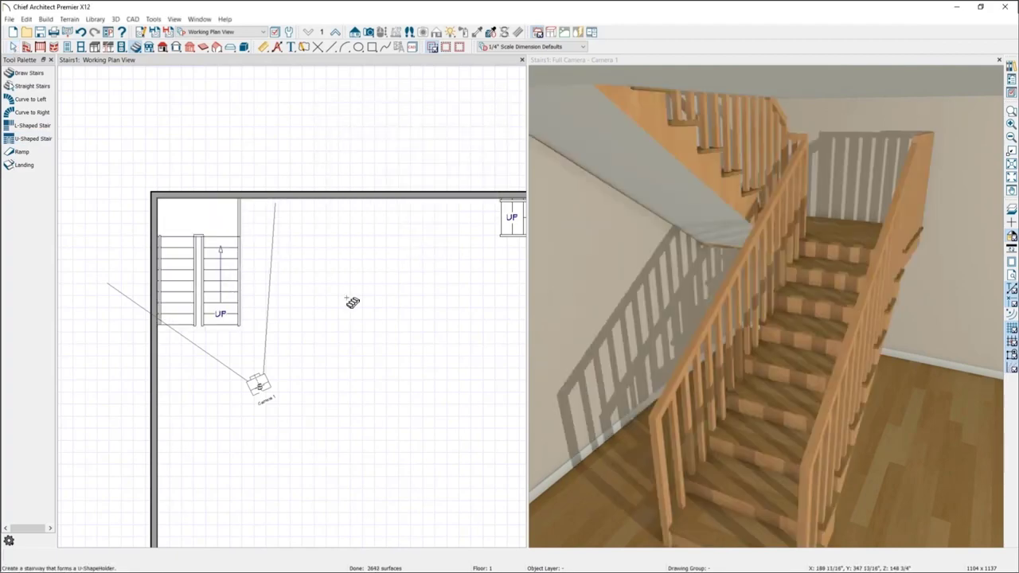
# Step: Turn on left and right Railing Transitions for the U-shaped staircase
pyautogui.moveTo(828, 289)
pyautogui.mouseDown(button='middle')
pyautogui.moveTo(832, 193)
pyautogui.moveTo(845, 235)
pyautogui.moveTo(836, 277)
pyautogui.mouseUp(button='middle')
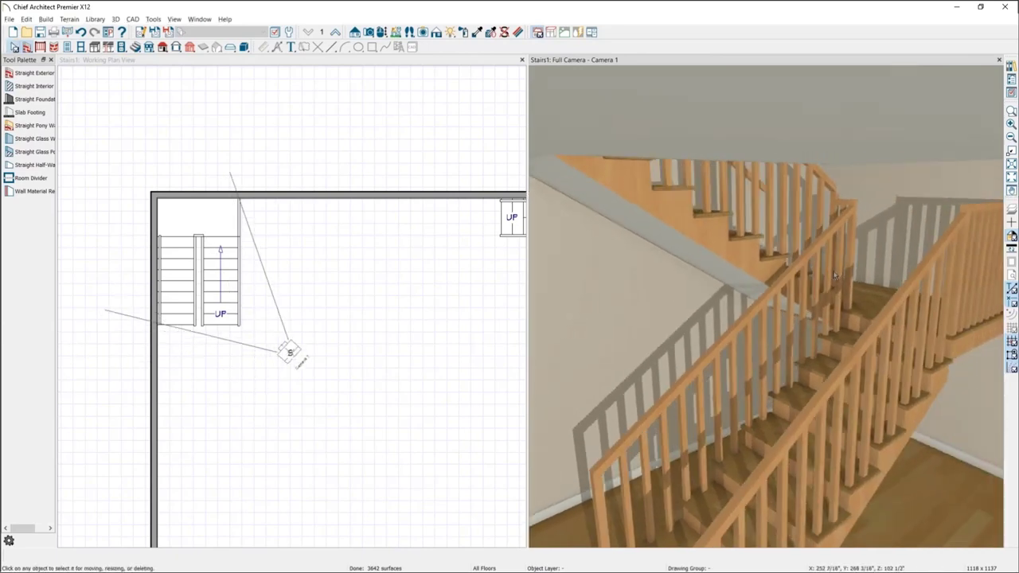
pyautogui.click(846, 205)
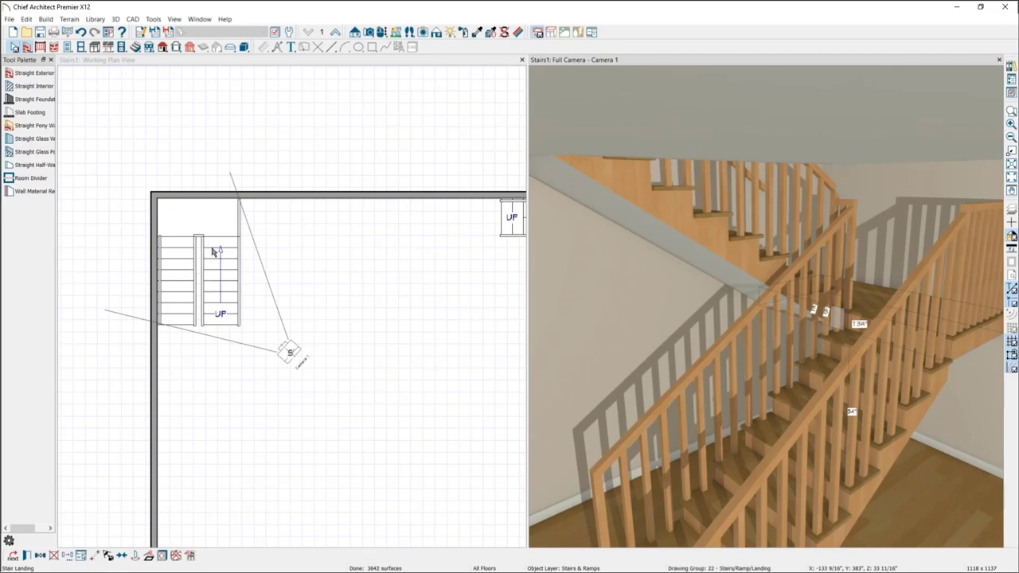
pyautogui.doubleClick(214, 252)
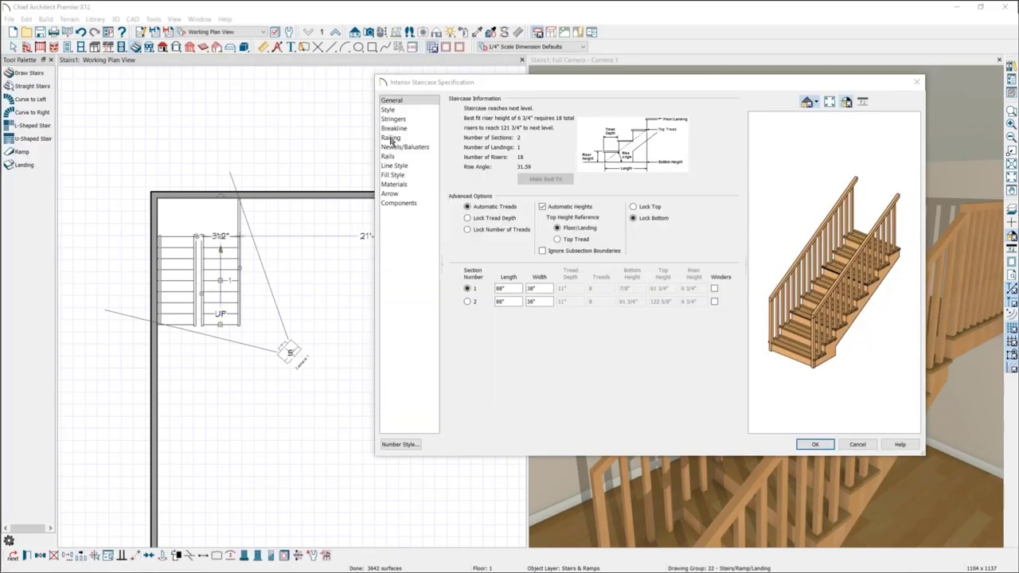
pyautogui.click(398, 138)
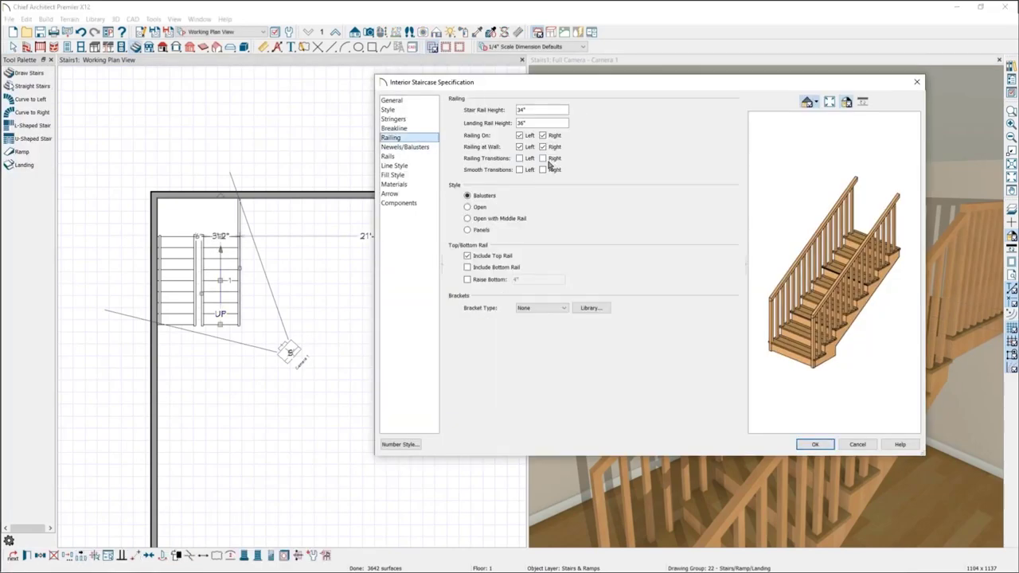
pyautogui.click(529, 158)
pyautogui.click(543, 158)
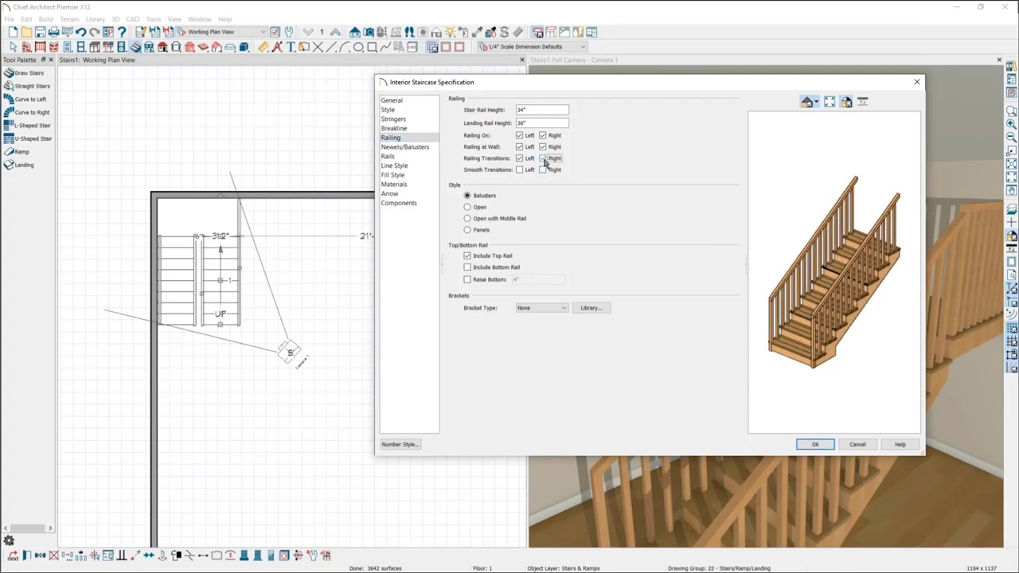
pyautogui.click(812, 444)
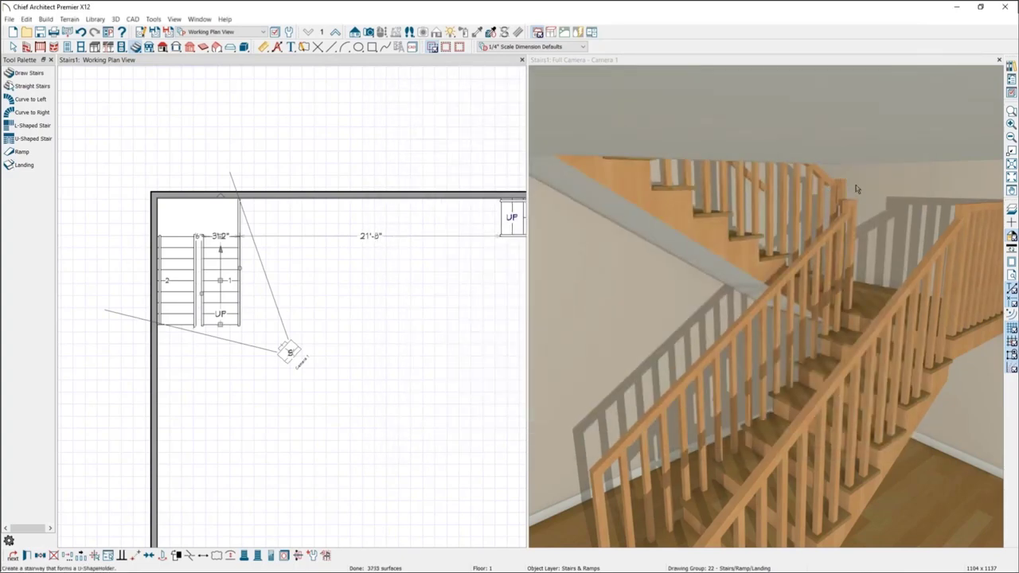
# Step: Turn on left and right Smooth Transitions for the U-shaped staircase railing
pyautogui.doubleClick(227, 261)
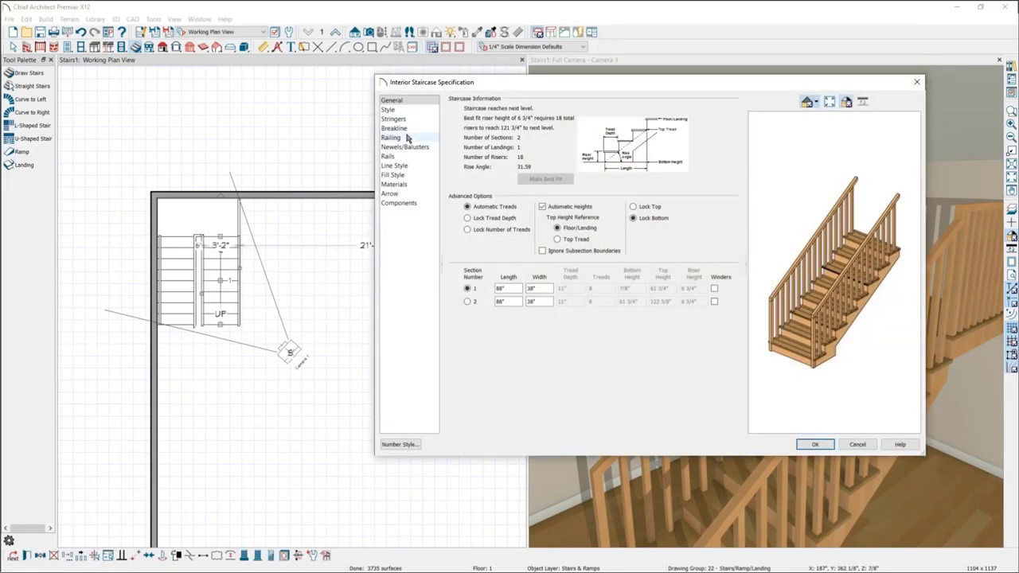
pyautogui.click(391, 137)
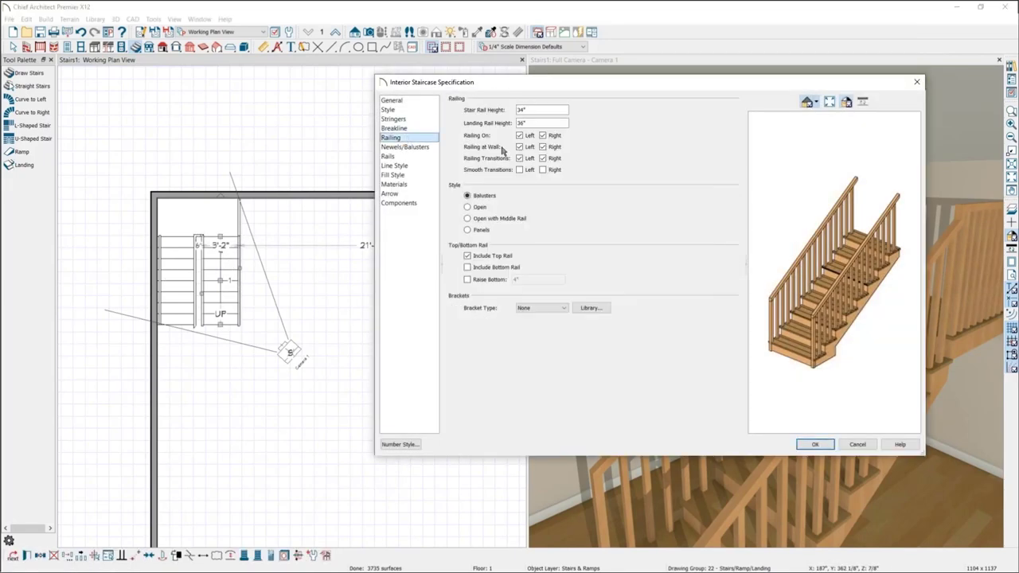
pyautogui.click(519, 170)
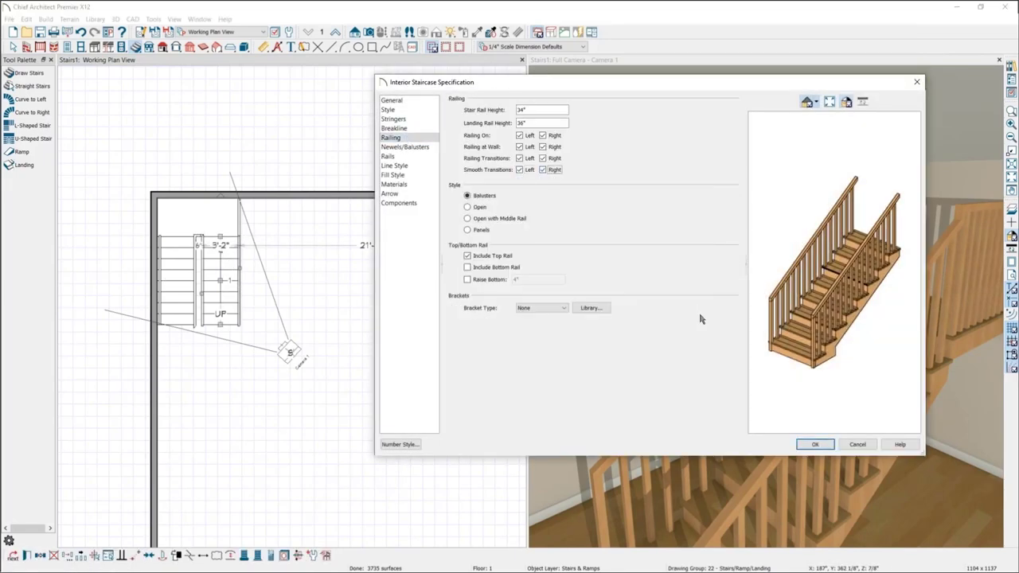
pyautogui.click(815, 444)
# Step: Examine how the inner railing turns at the U-shaped staircase landing, in both the camera view and the plan
pyautogui.moveTo(844, 307); pyautogui.dragTo(773, 233)
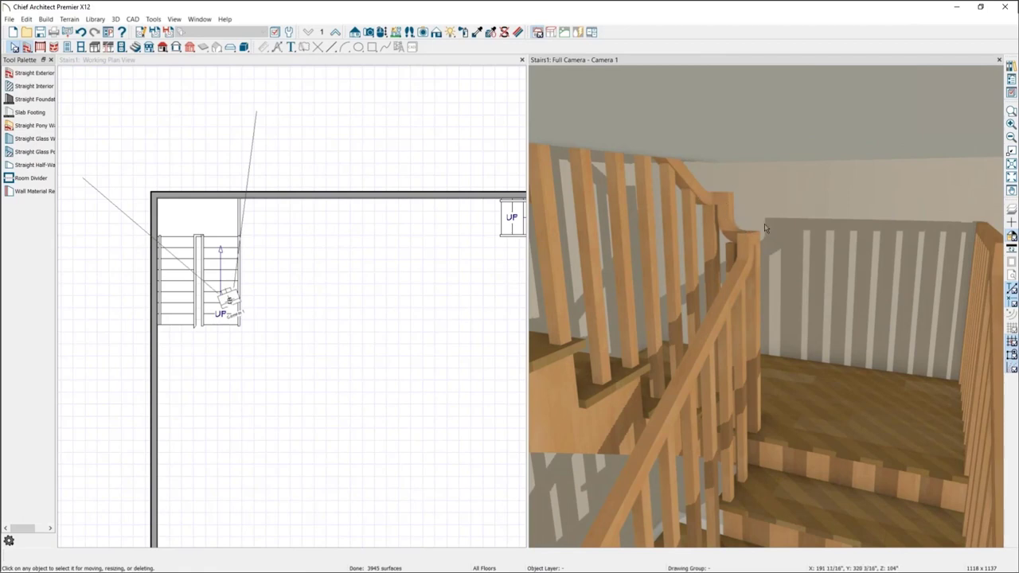
pyautogui.click(202, 242)
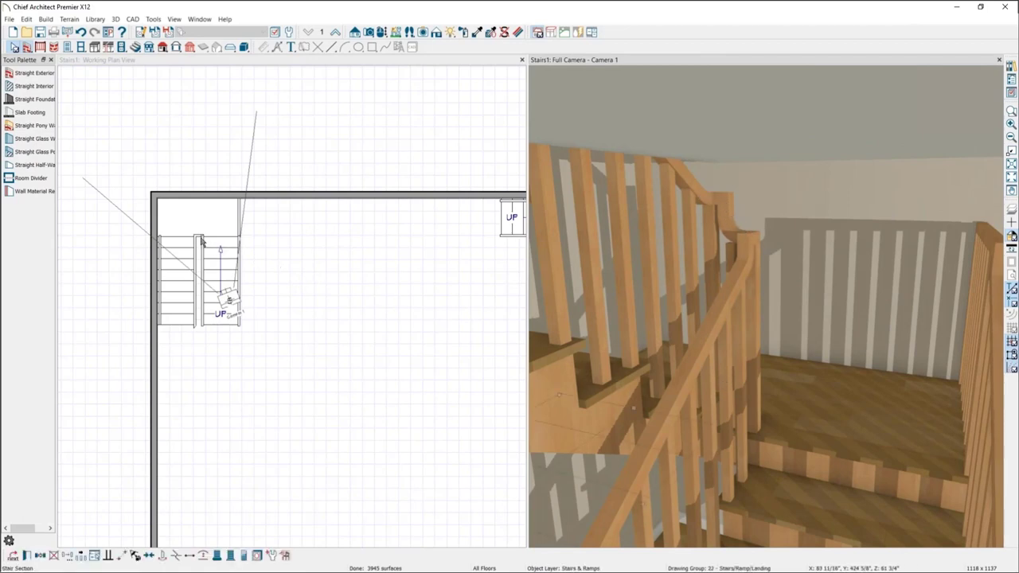
pyautogui.scroll(5, 201, 241)
pyautogui.click(198, 237)
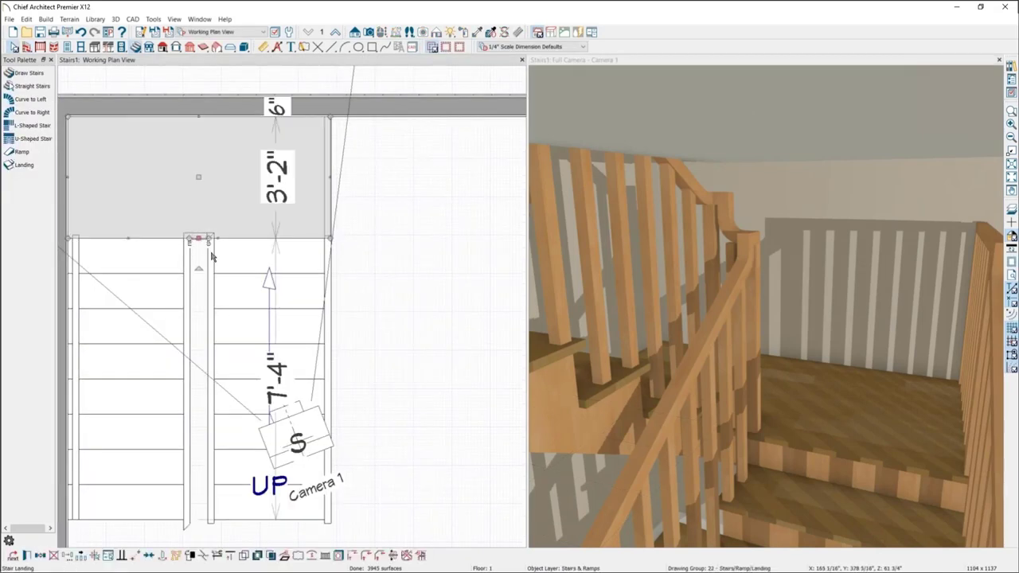
pyautogui.click(210, 258)
pyautogui.click(211, 248)
pyautogui.click(212, 247)
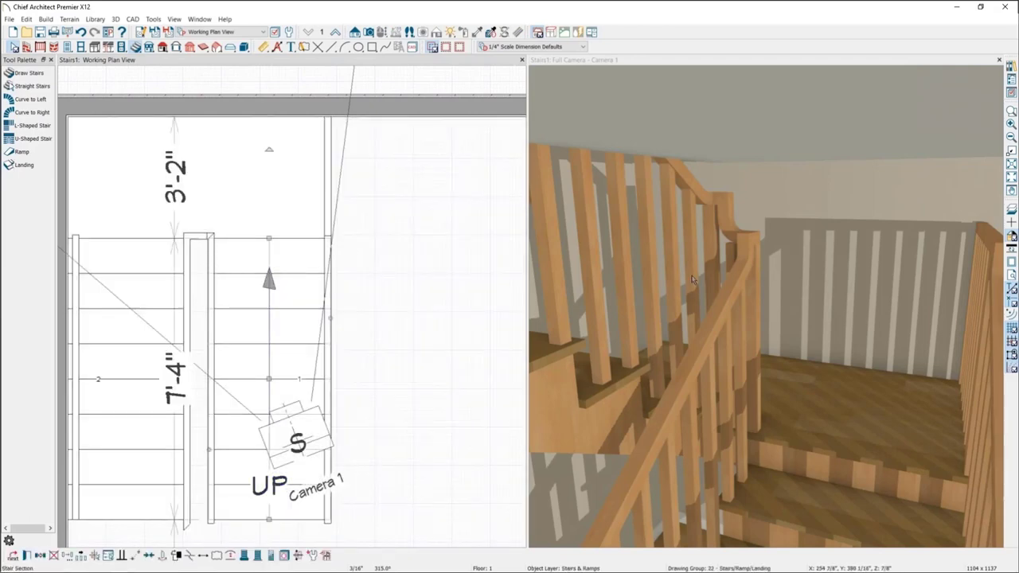
pyautogui.scroll(-3, 691, 275)
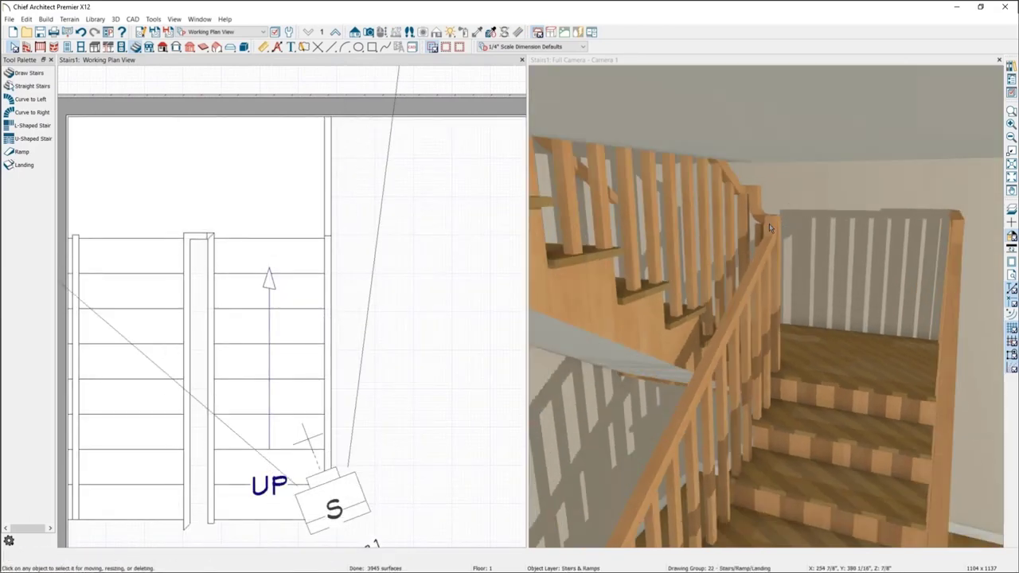
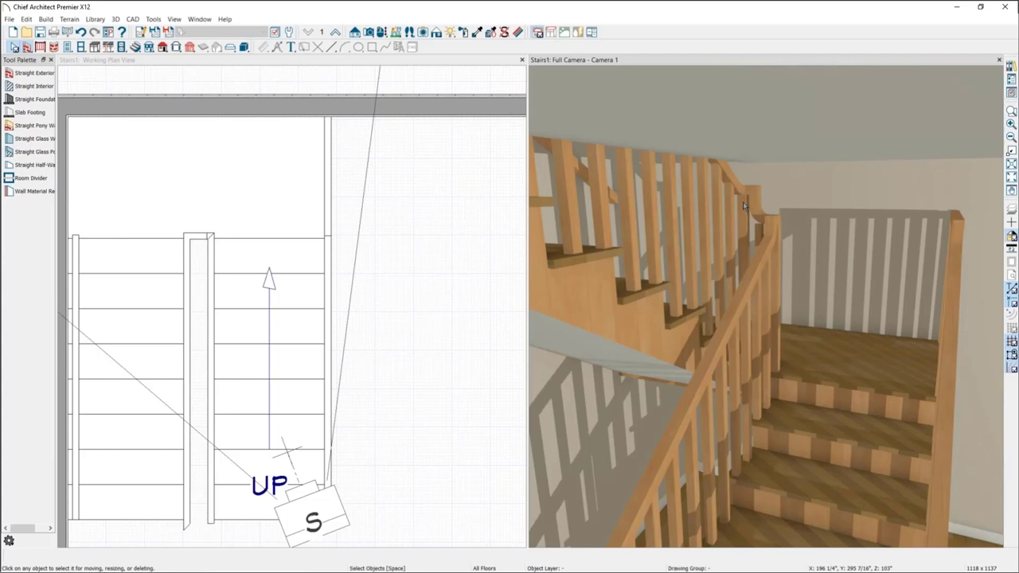
# Step: Set the newel post width of the U-shaped staircase to 4"
pyautogui.doubleClick(223, 352)
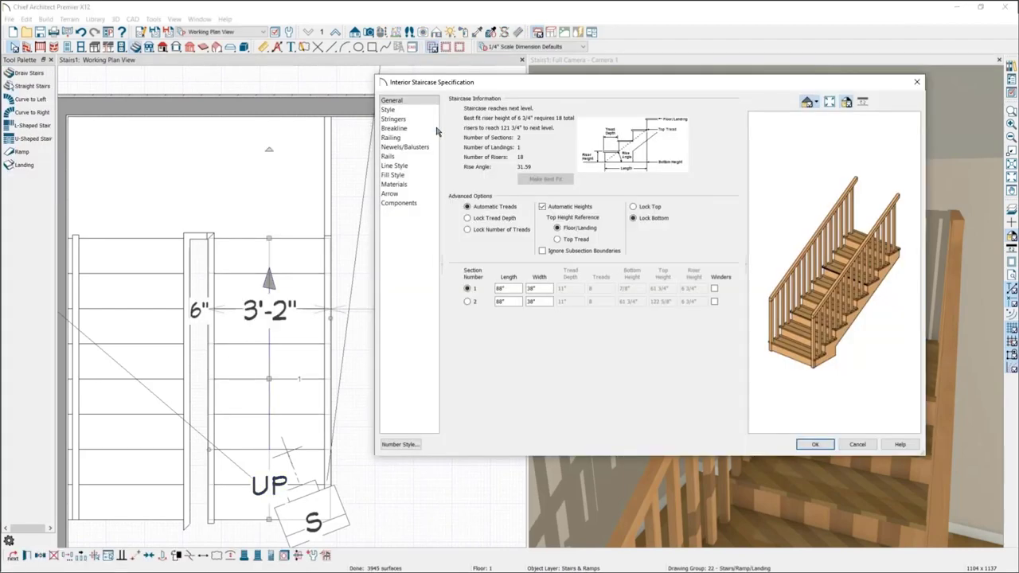
pyautogui.click(410, 138)
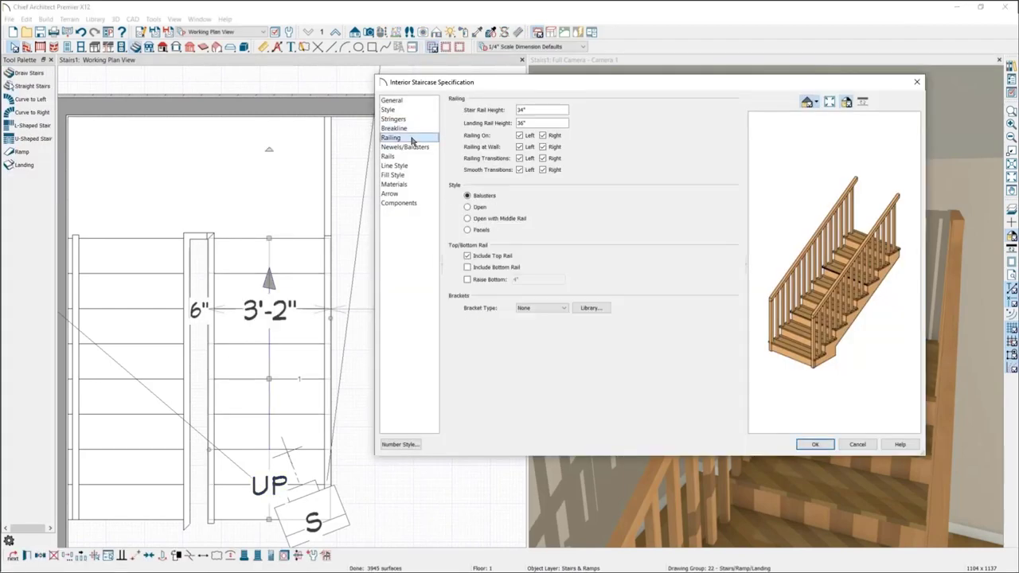
pyautogui.click(410, 147)
pyautogui.press('Tab')
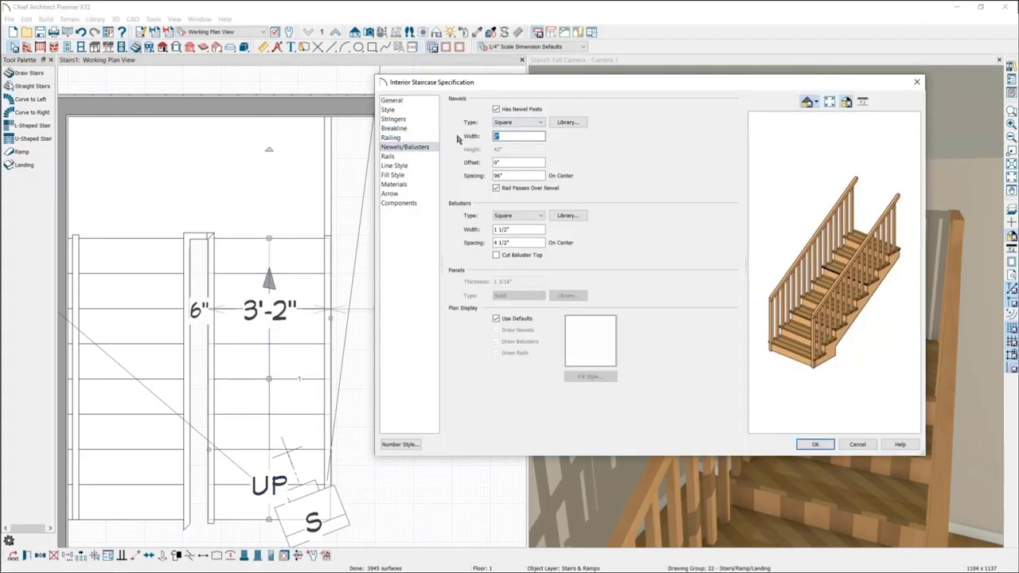
pyautogui.write('4')
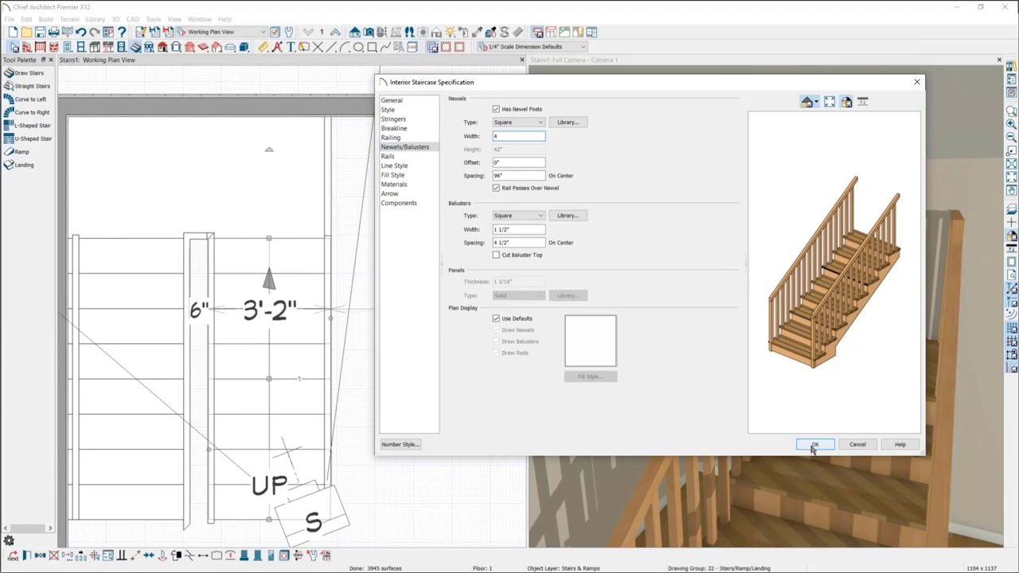
pyautogui.click(813, 445)
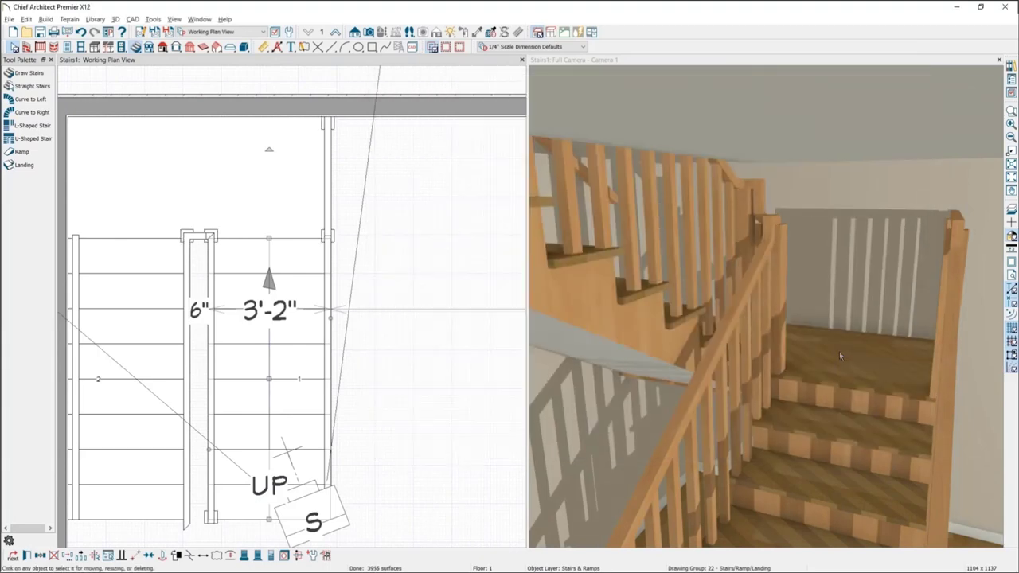
# Step: Examine the wider newel posts and railing of the U-shaped staircase from several camera angles
pyautogui.moveTo(839, 351); pyautogui.dragTo(817, 237)
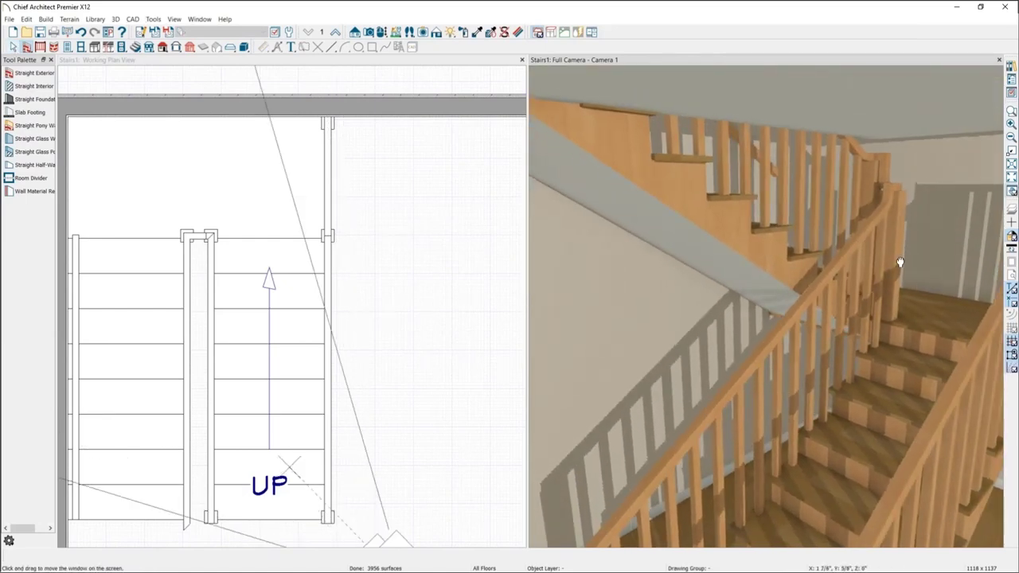
pyautogui.moveTo(899, 263); pyautogui.dragTo(743, 303)
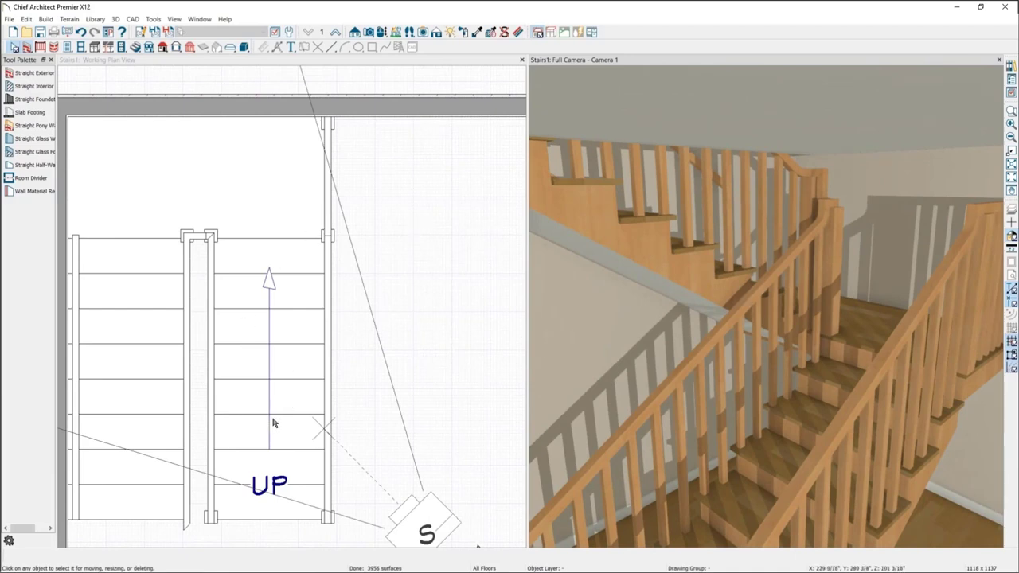
pyautogui.scroll(-1, 234, 454)
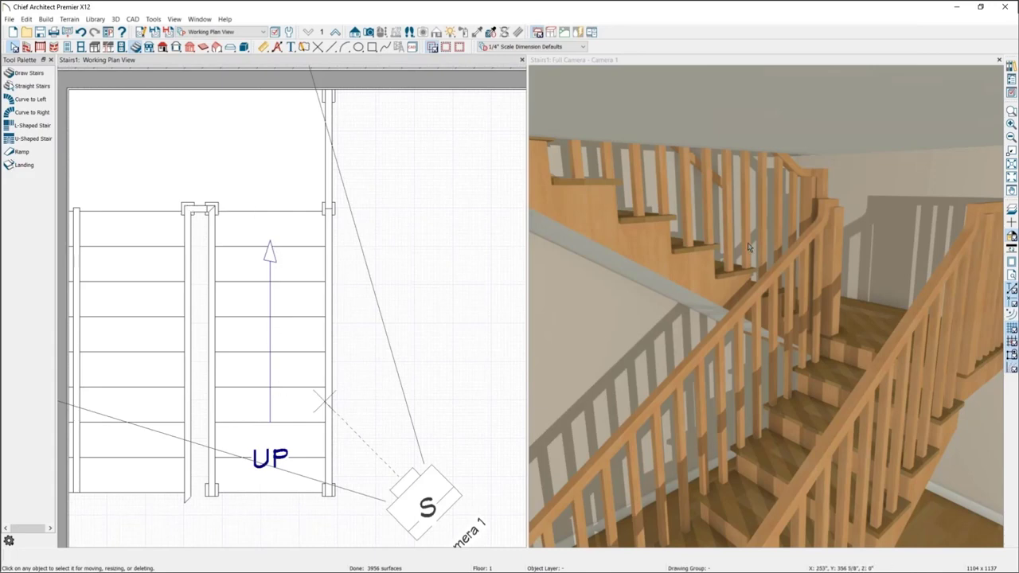
pyautogui.scroll(1, 747, 249)
pyautogui.moveTo(746, 250); pyautogui.dragTo(777, 202)
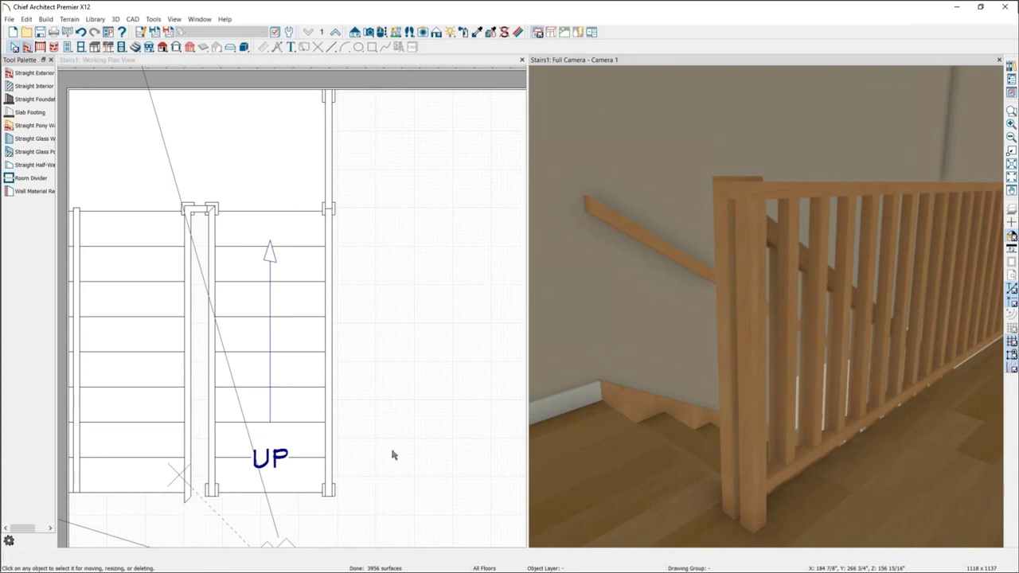
pyautogui.moveTo(748, 407); pyautogui.dragTo(800, 303)
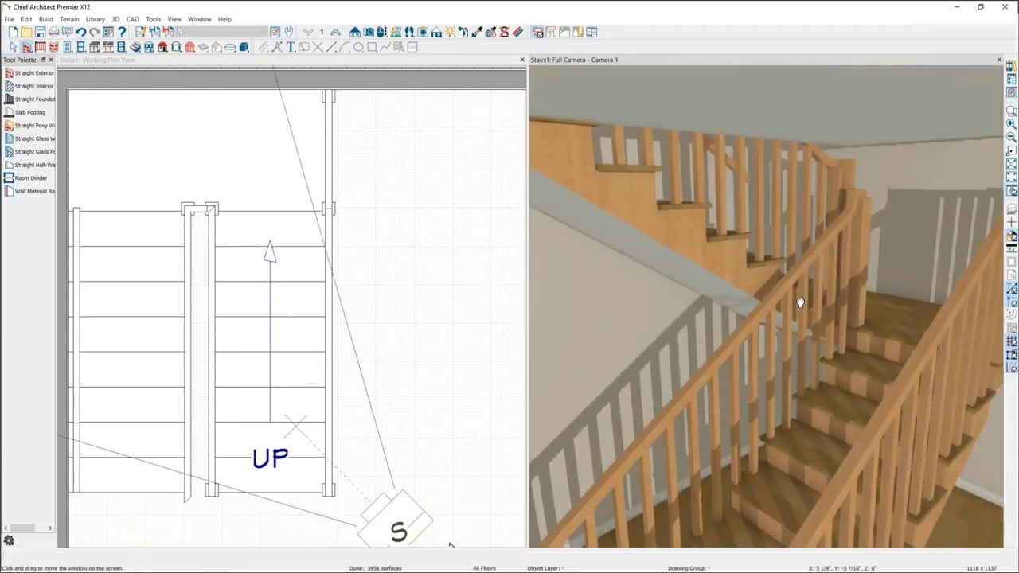
# Step: Set the newel post width of the U-shaped staircase to 2"
pyautogui.doubleClick(233, 451)
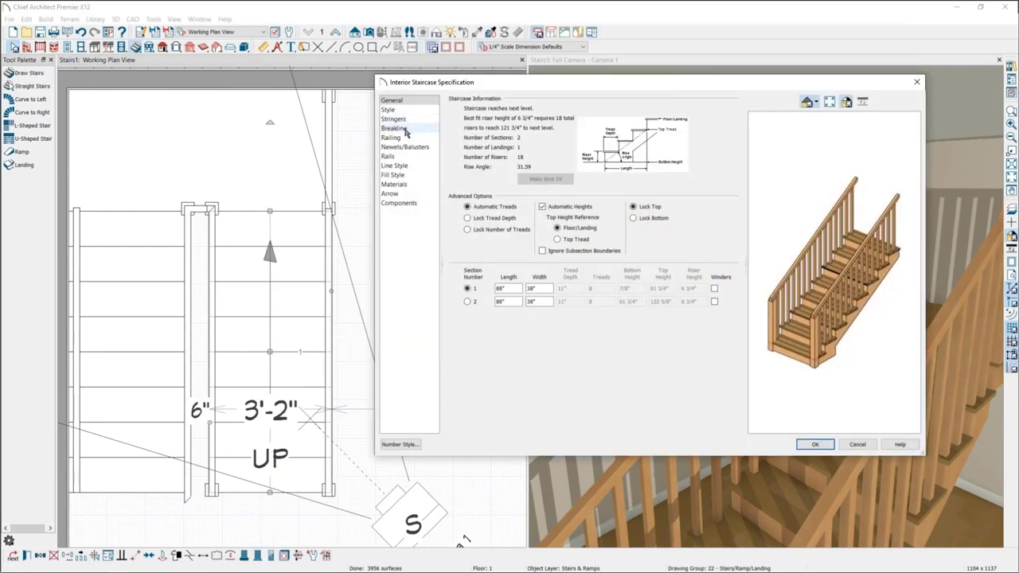
pyautogui.click(407, 147)
pyautogui.doubleClick(501, 136)
pyautogui.write('2')
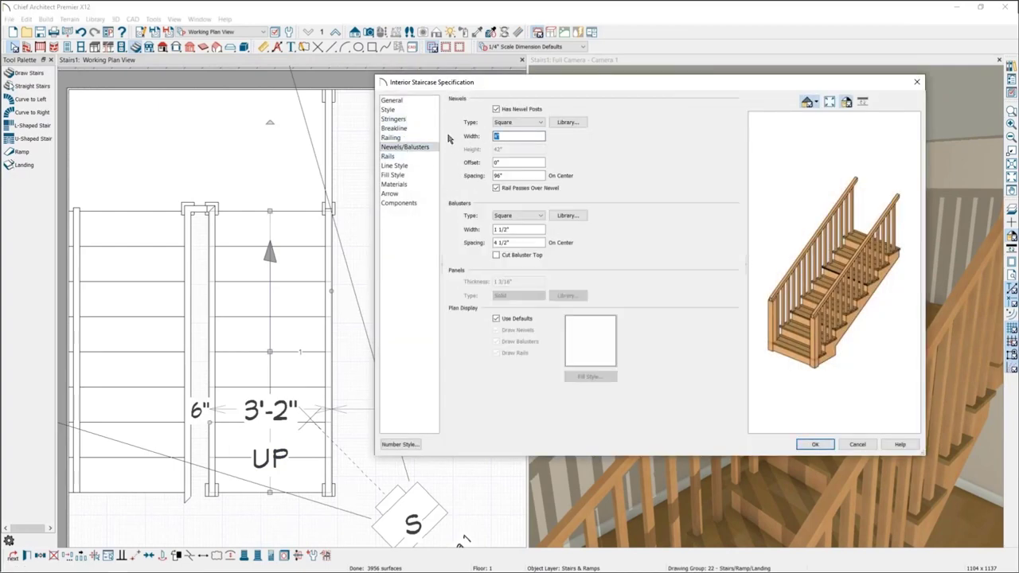
pyautogui.click(537, 162)
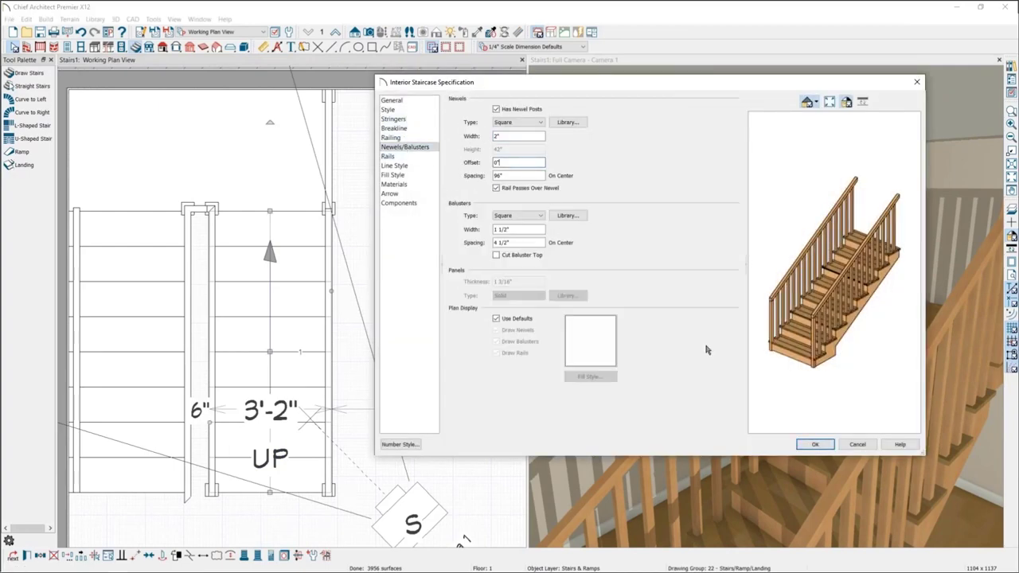
pyautogui.click(818, 444)
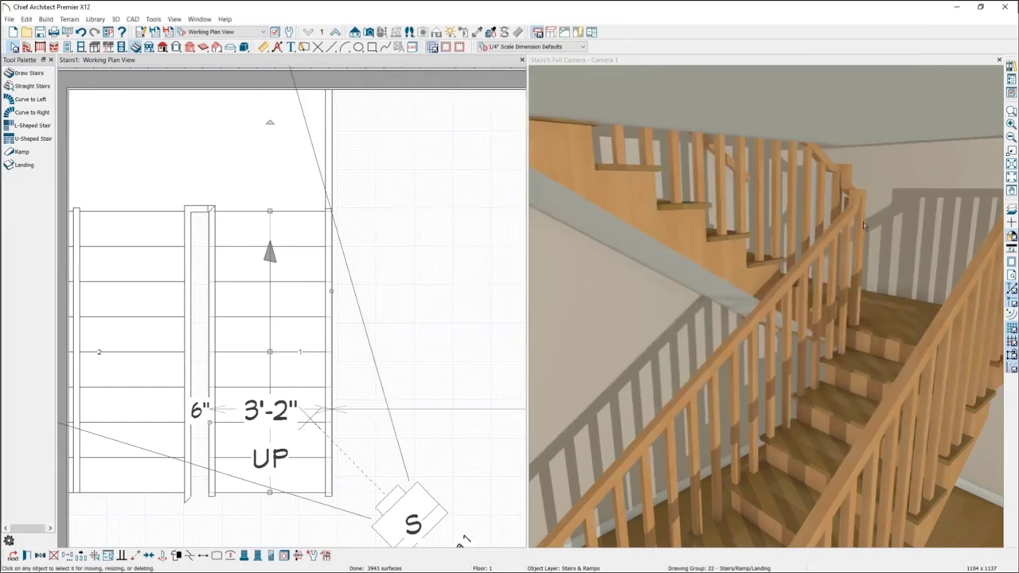
# Step: Change the U-shaped staircase's newel type to Library and open the library object selection for it
pyautogui.doubleClick(255, 304)
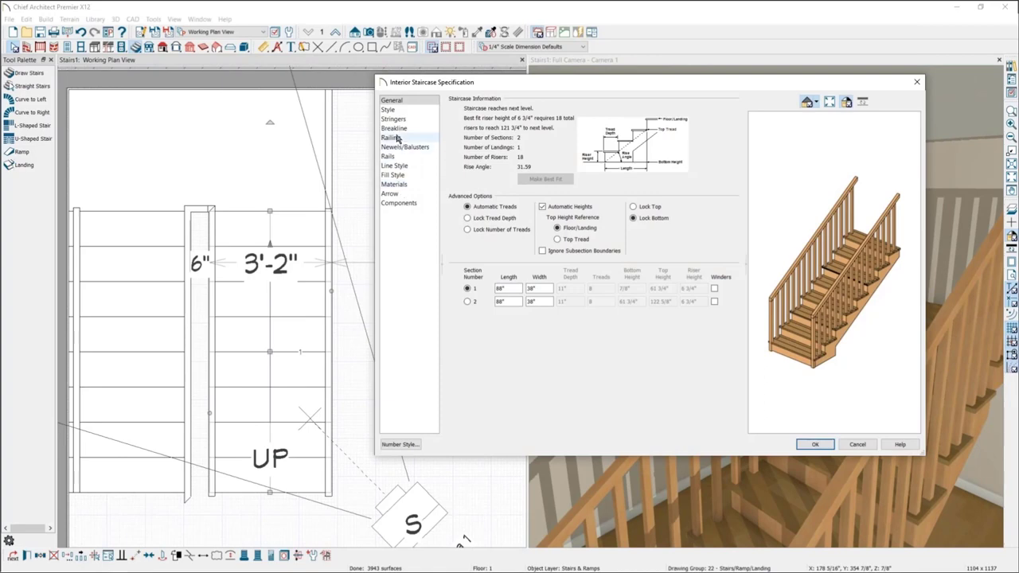
pyautogui.click(391, 138)
pyautogui.click(405, 147)
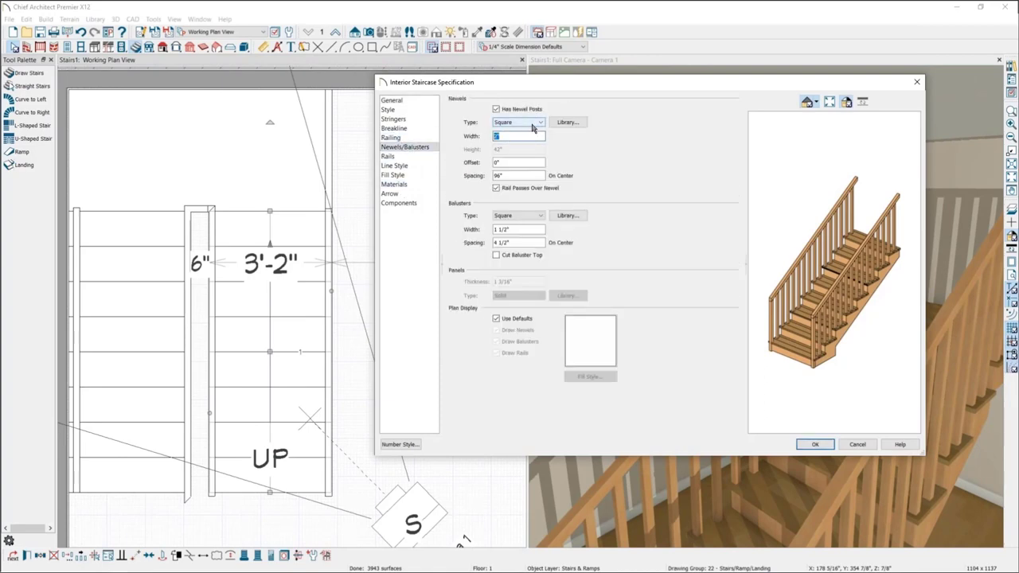
pyautogui.click(529, 123)
pyautogui.click(503, 150)
pyautogui.click(568, 122)
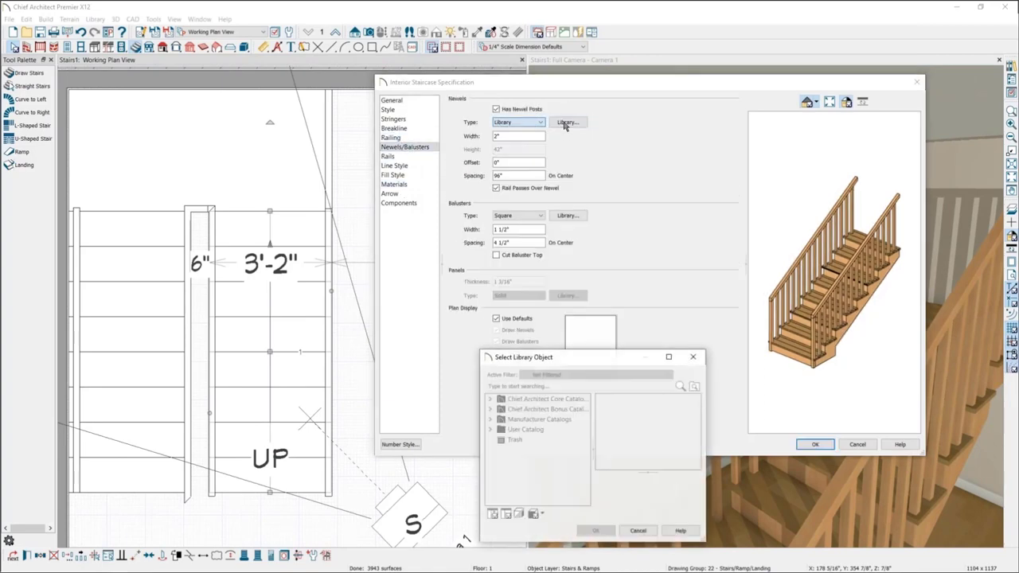
# Step: Assign the BX-01 boxed newel from the Core Catalogs' Architectural Millwork collection to the staircase
pyautogui.click(534, 398)
pyautogui.doubleClick(533, 399)
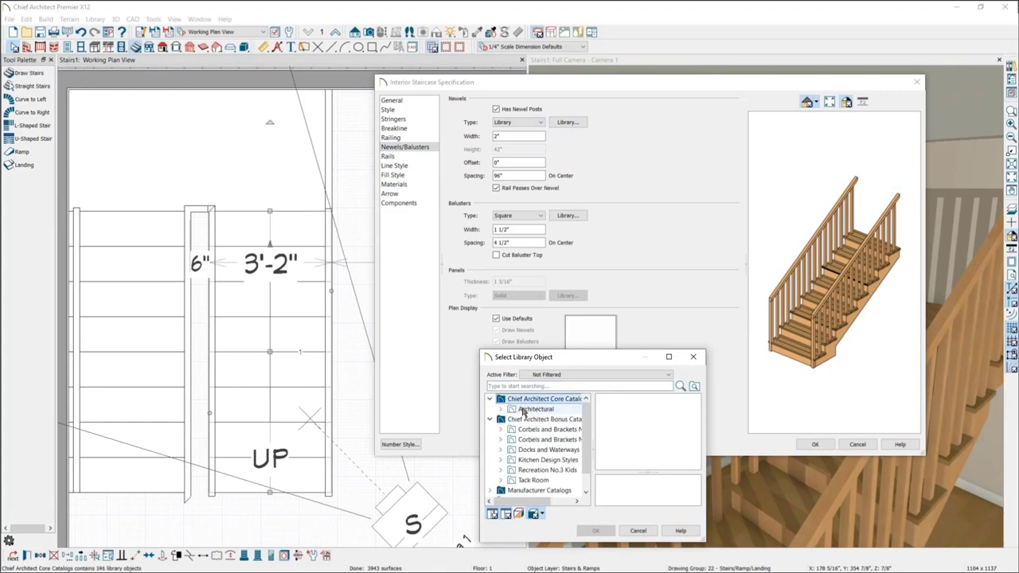
pyautogui.doubleClick(535, 409)
pyautogui.doubleClick(672, 430)
pyautogui.doubleClick(621, 430)
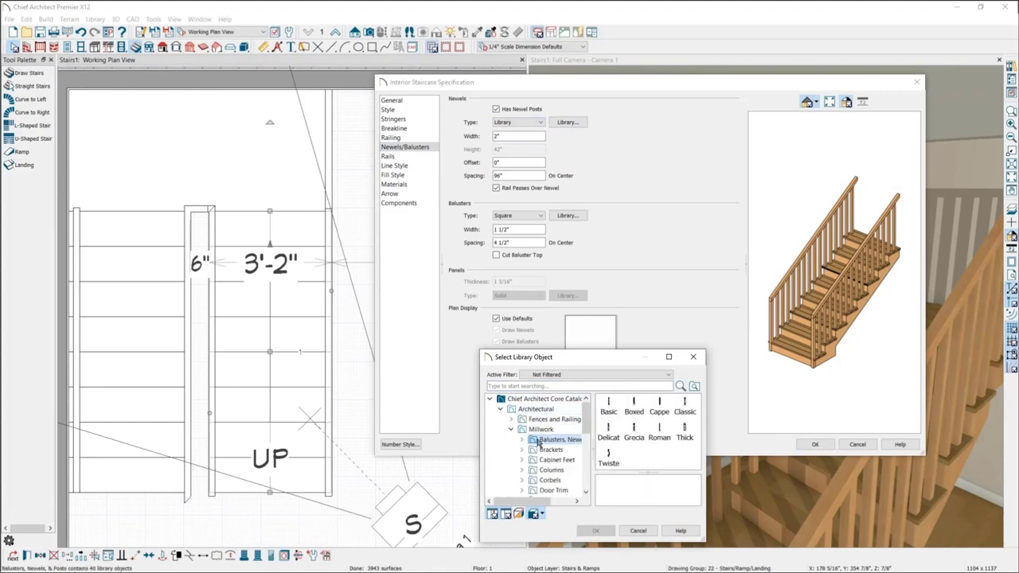
pyautogui.doubleClick(538, 440)
pyautogui.doubleClick(557, 461)
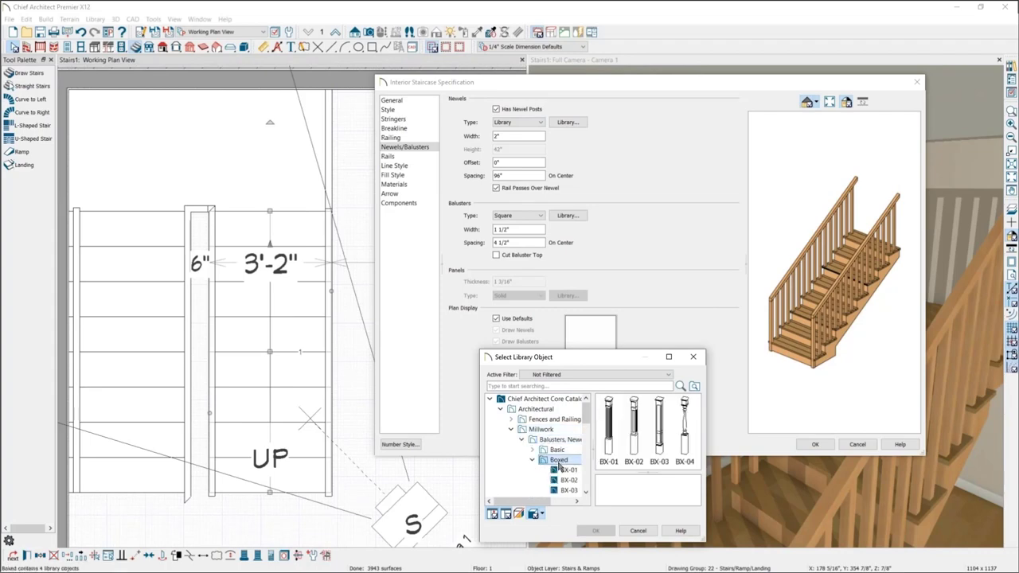
pyautogui.click(608, 430)
pyautogui.click(596, 530)
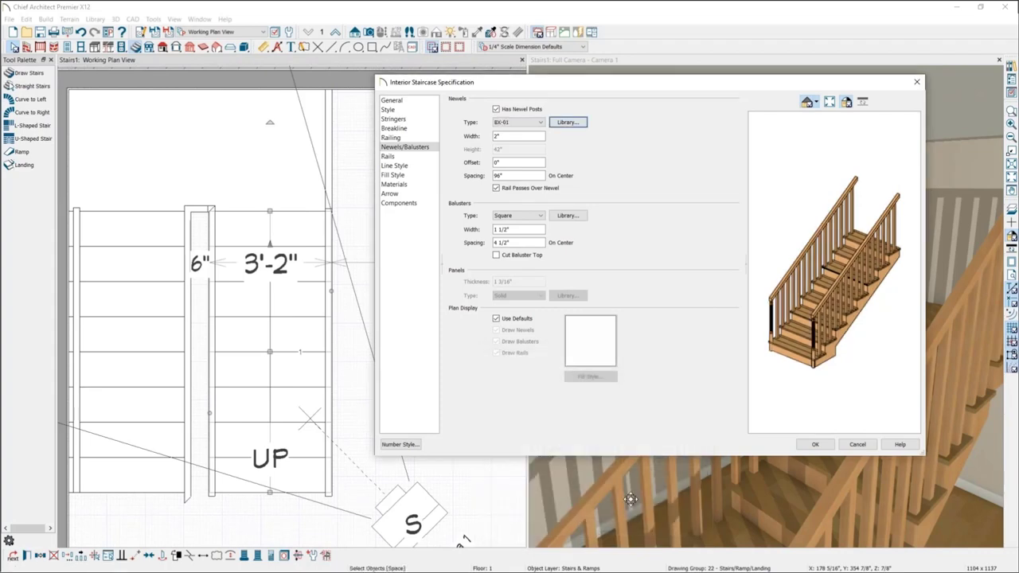
pyautogui.click(814, 444)
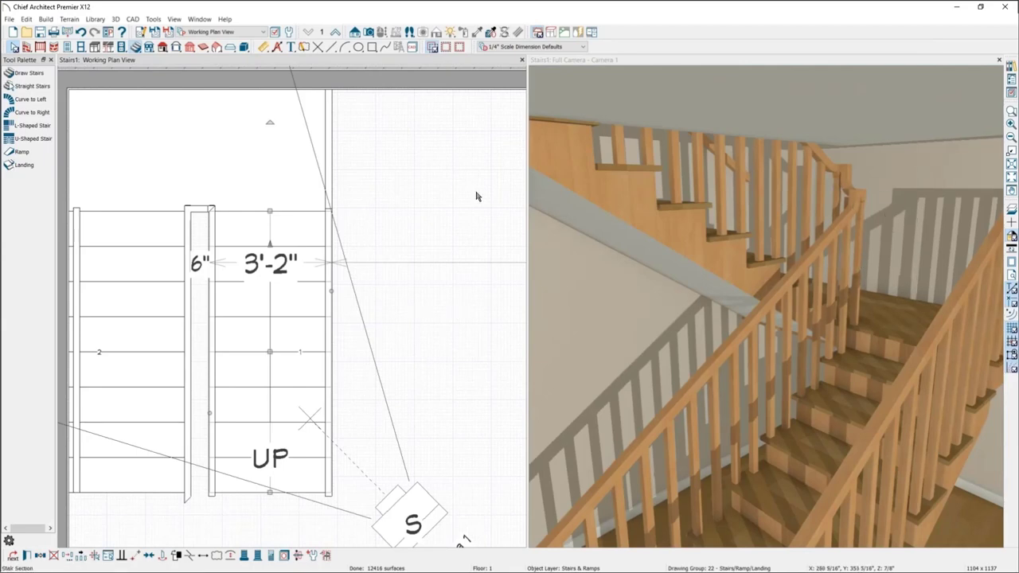
# Step: Examine the library newels and railing of the U-shaped staircase from closer and wider camera angles
pyautogui.click(812, 342)
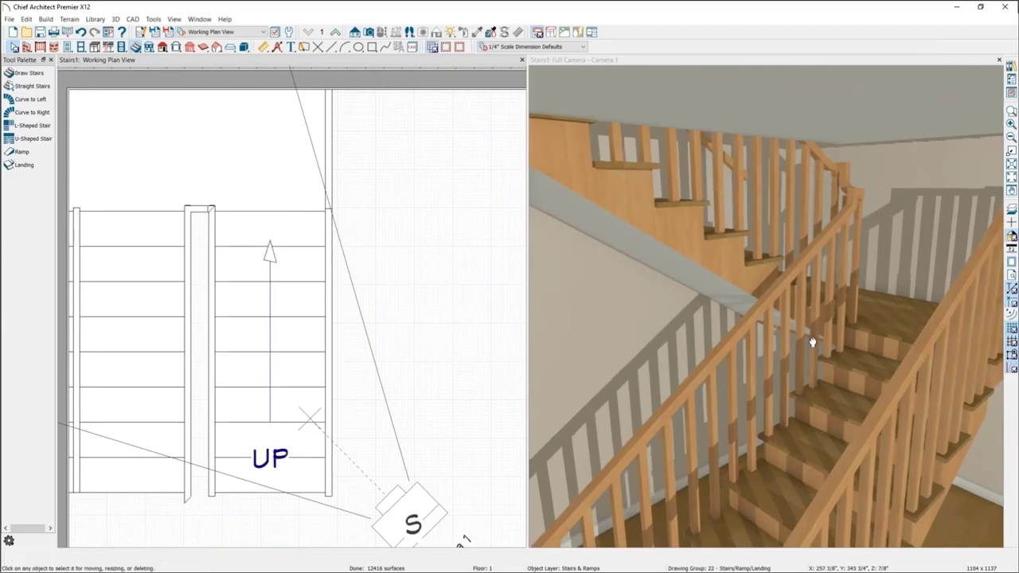
pyautogui.moveTo(812, 342); pyautogui.dragTo(800, 366)
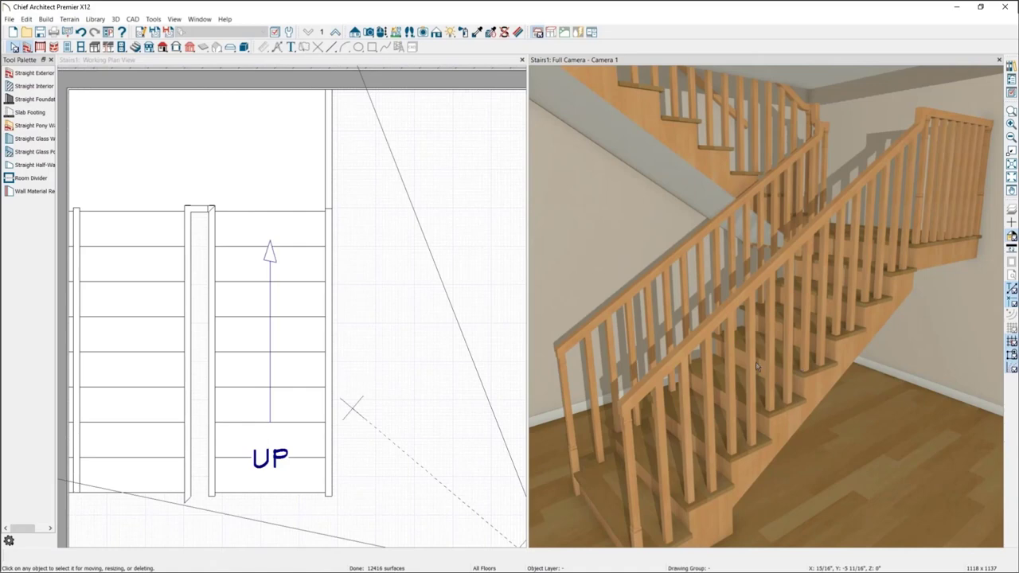
pyautogui.click(890, 434)
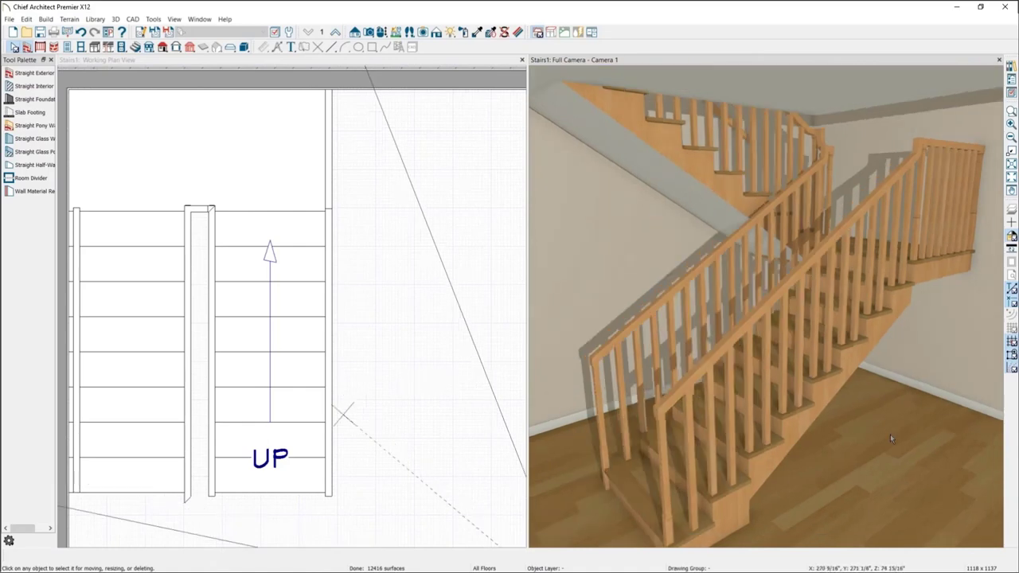
pyautogui.moveTo(889, 433); pyautogui.dragTo(828, 334)
pyautogui.click(828, 352)
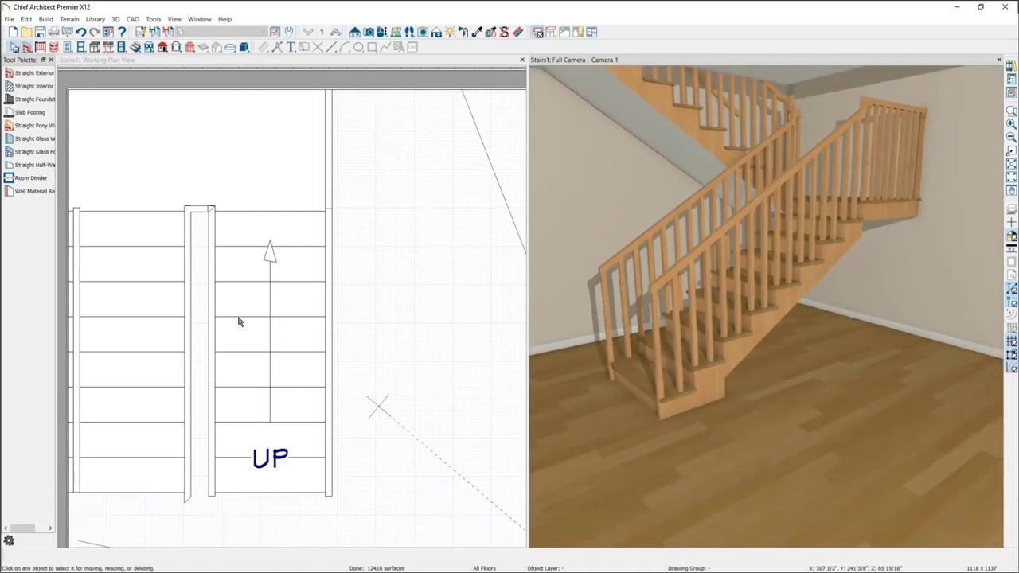
# Step: Remove the railings from both the left and right sides of the lower stair section
pyautogui.click(300, 377)
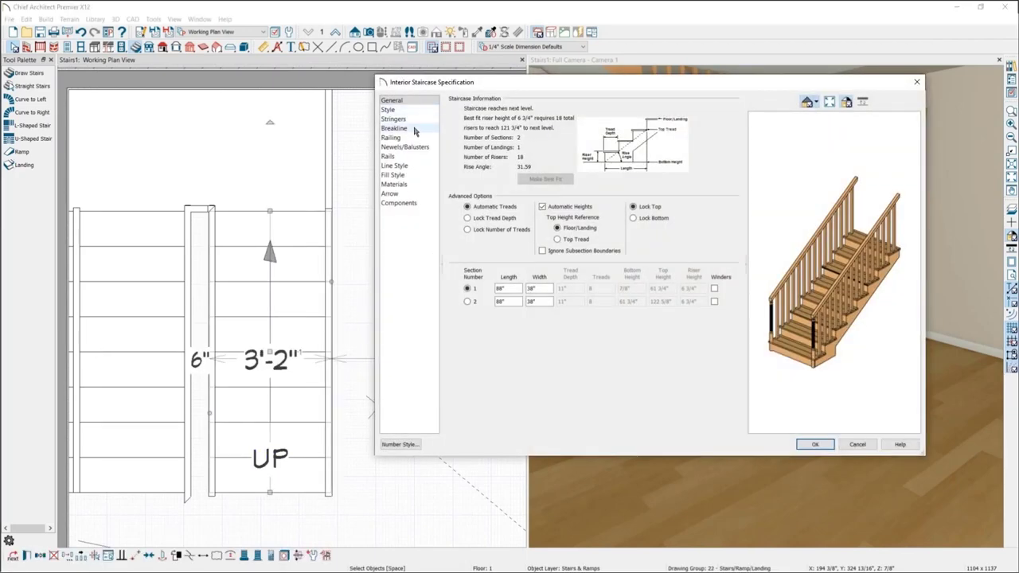
pyautogui.click(412, 140)
pyautogui.click(529, 136)
pyautogui.click(549, 137)
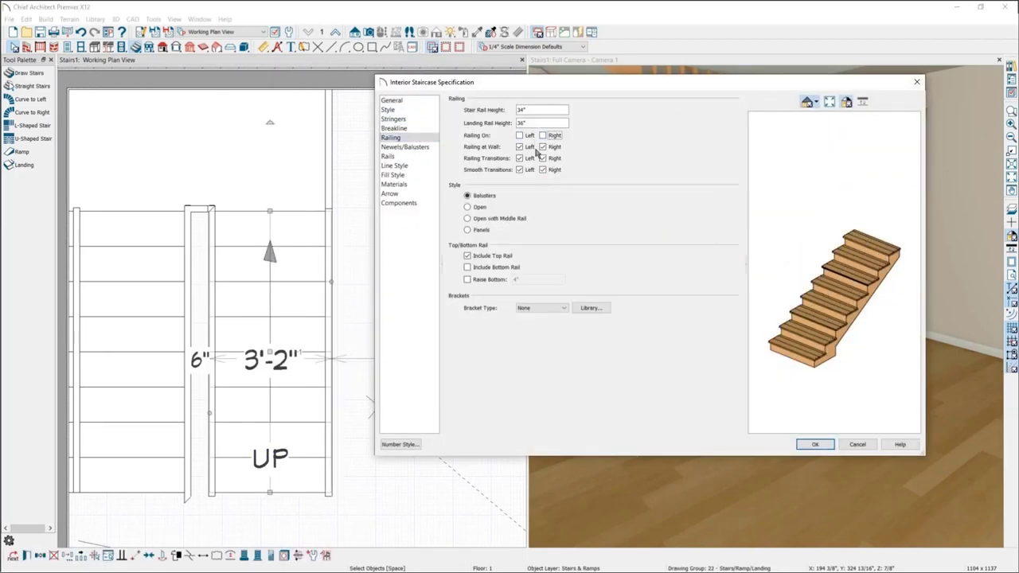
pyautogui.click(813, 445)
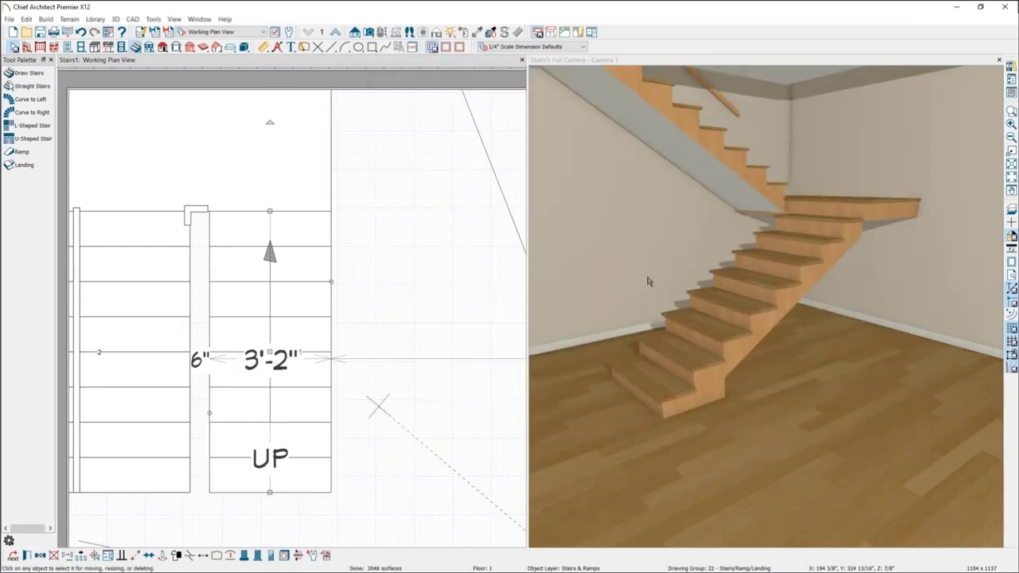
# Step: Draw a straight railing about 87" long along the outer edge of the lower stair flight in plan
pyautogui.scroll(-3, 353, 272)
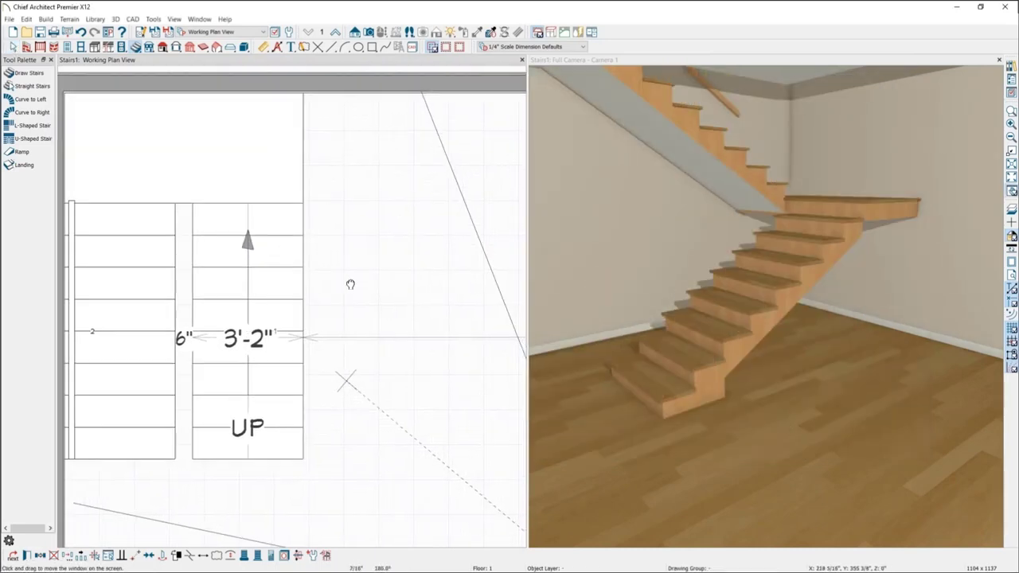
pyautogui.moveTo(345, 285); pyautogui.dragTo(357, 281, button='middle')
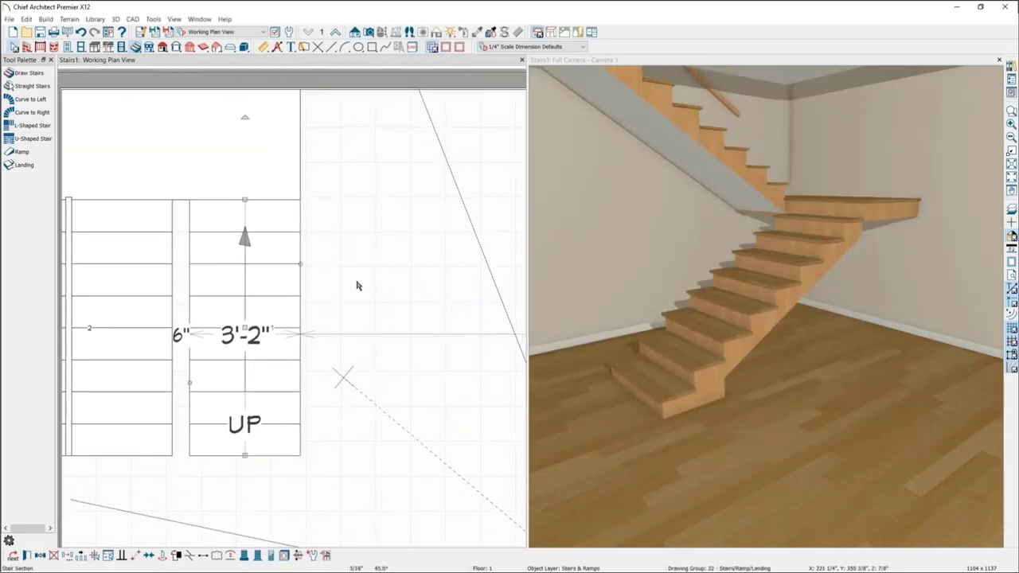
pyautogui.click(40, 46)
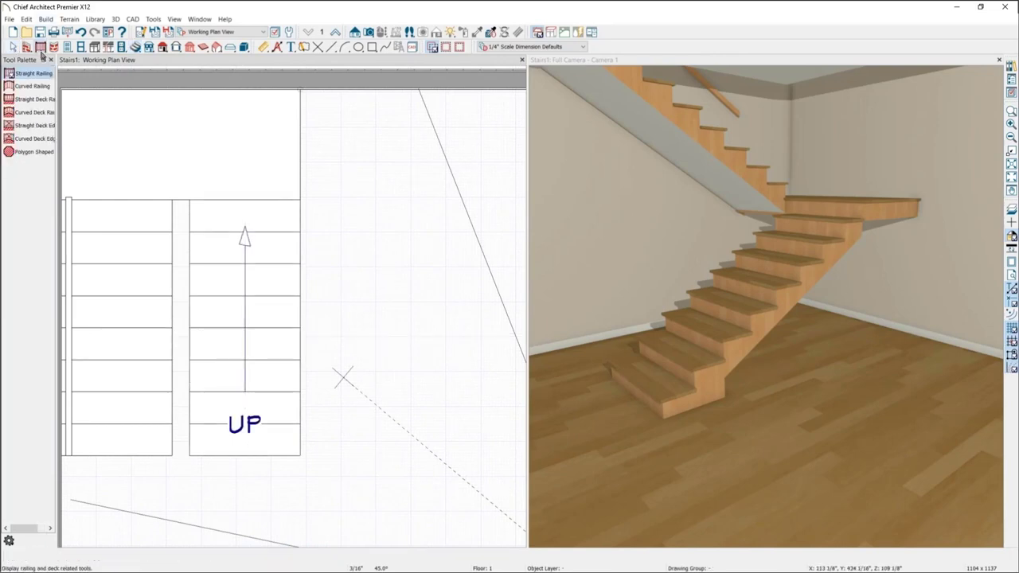
pyautogui.click(44, 76)
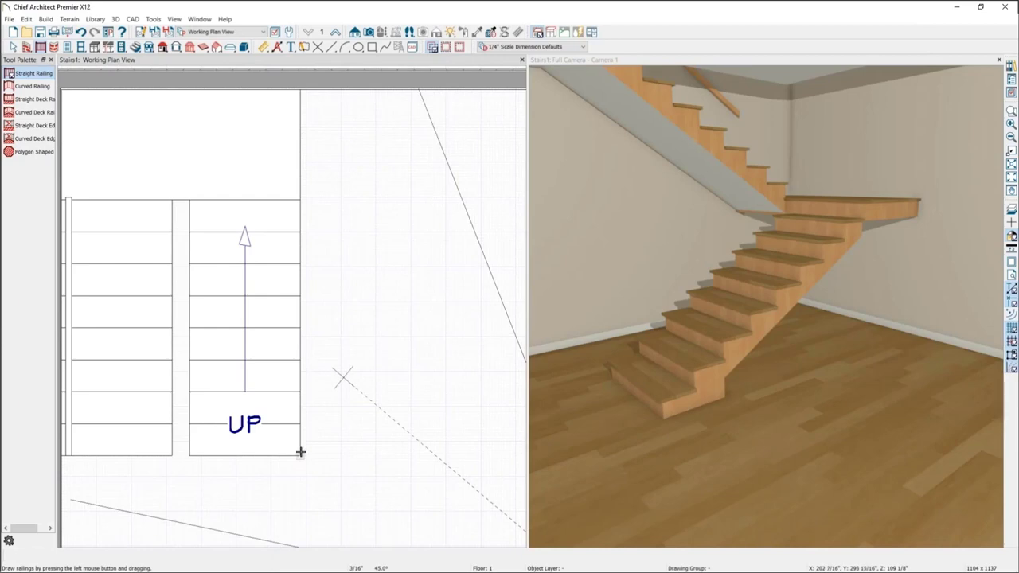
pyautogui.moveTo(301, 453); pyautogui.dragTo(307, 200)
# Step: Set the new railing beside the lower flight to follow the stairs and use the Panels style
pyautogui.doubleClick(306, 251)
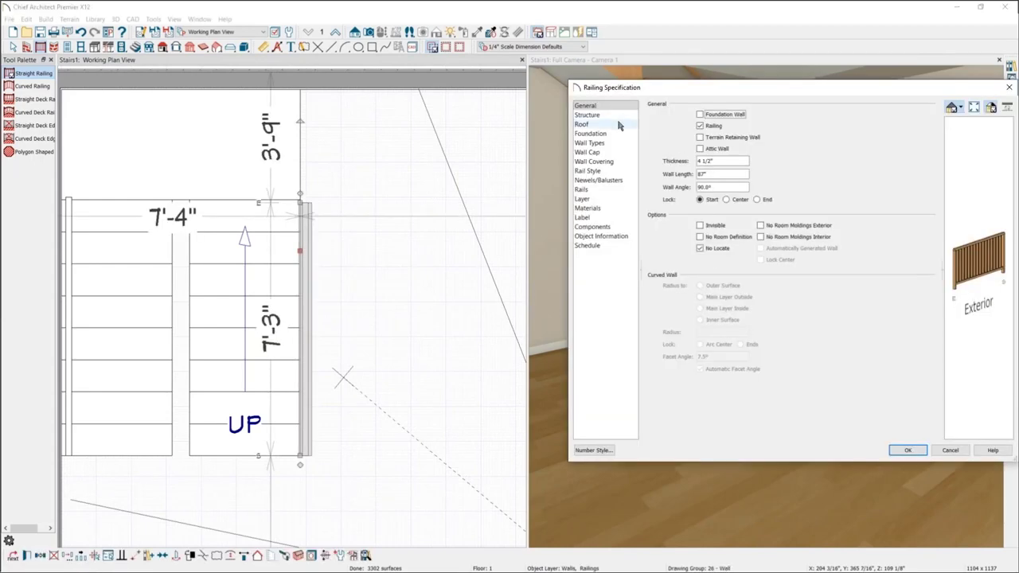
pyautogui.click(618, 171)
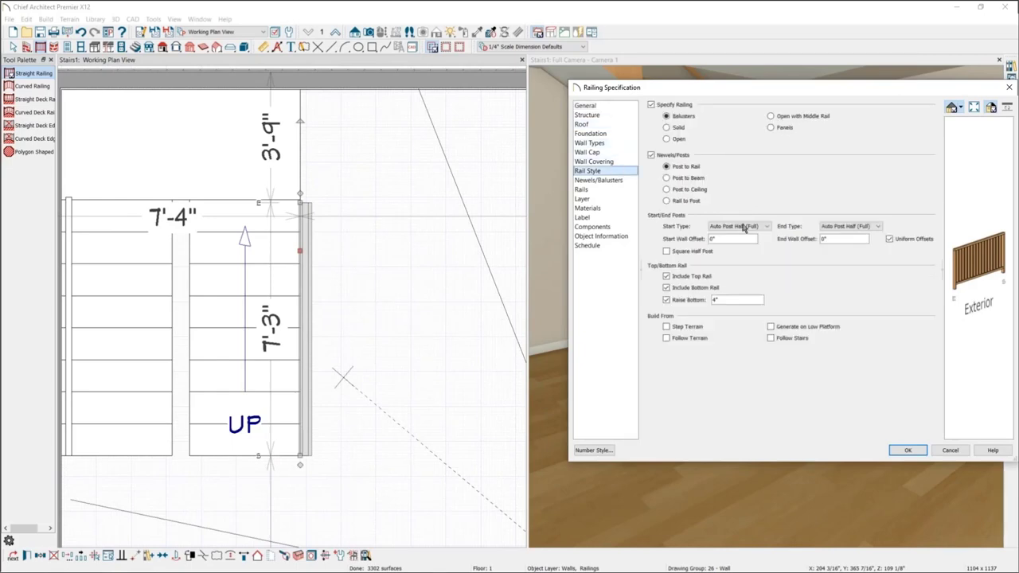
pyautogui.click(787, 341)
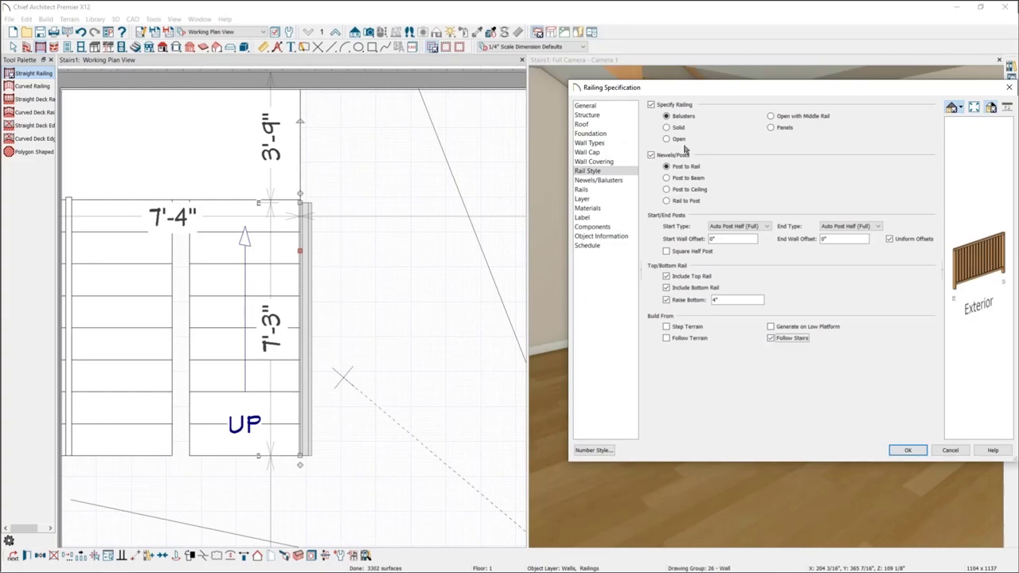
pyautogui.click(778, 132)
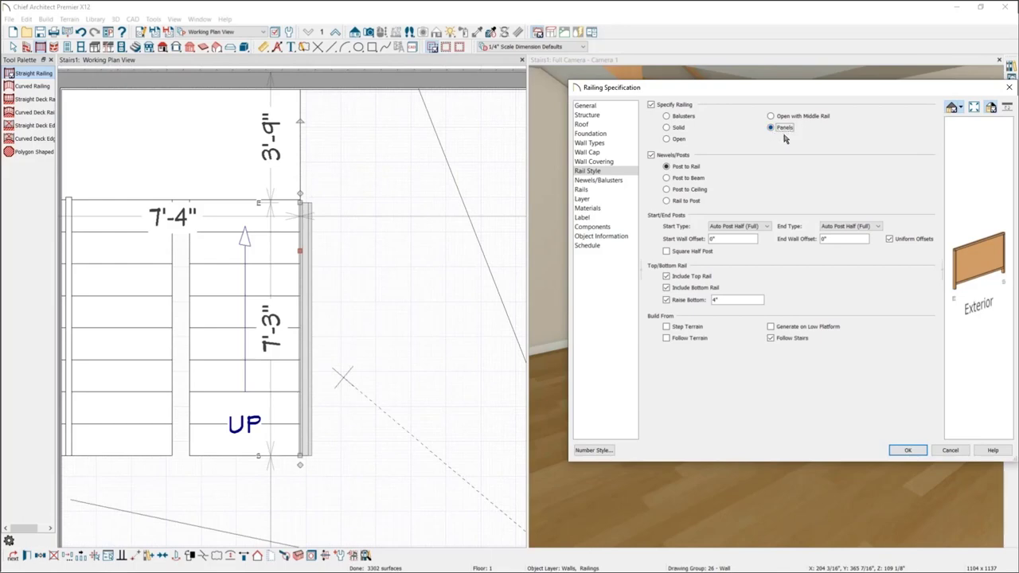
pyautogui.click(907, 449)
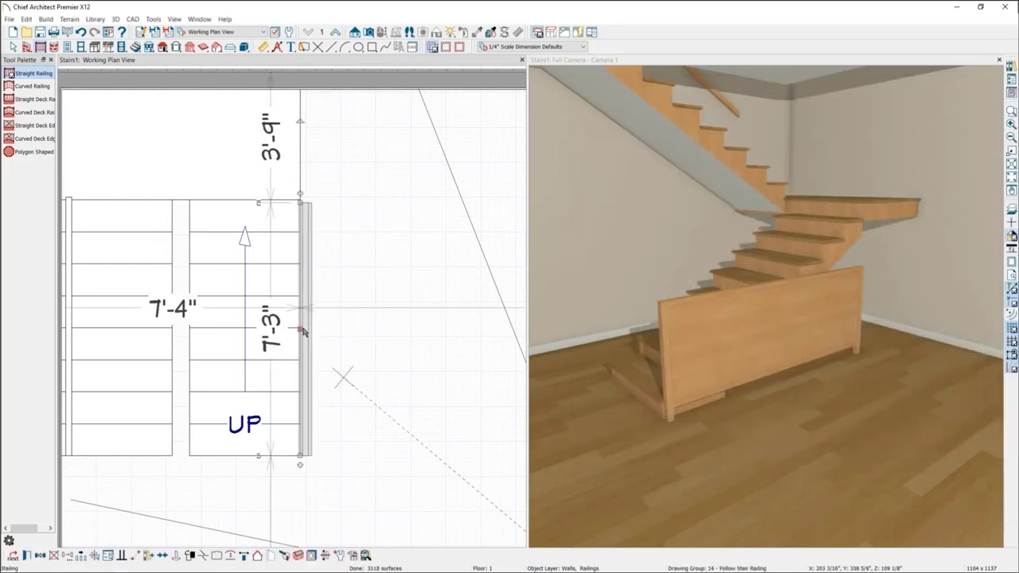
pyautogui.moveTo(302, 327)
pyautogui.mouseDown()
pyautogui.moveTo(287, 327)
pyautogui.moveTo(300, 329)
pyautogui.mouseUp()
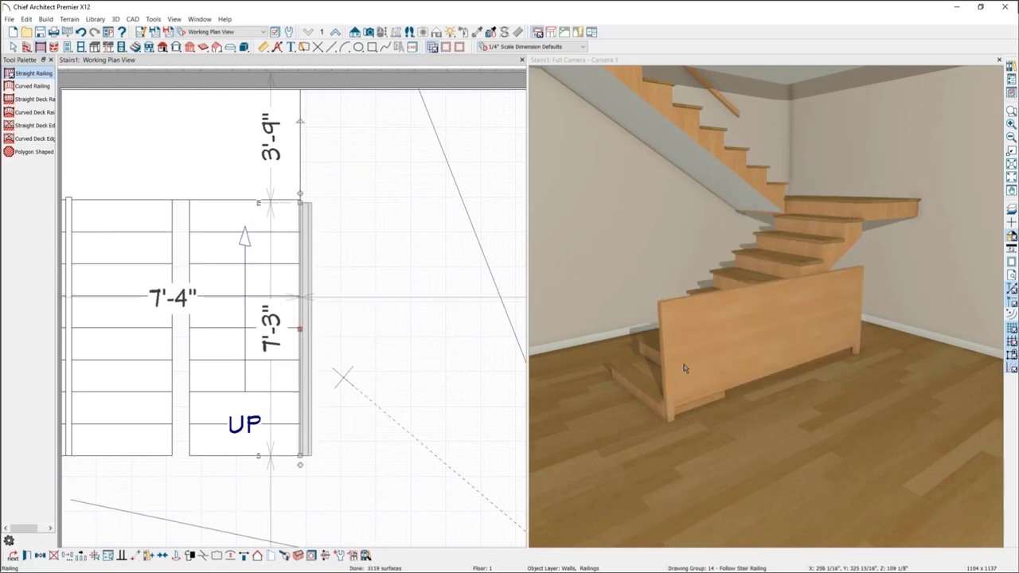
# Step: Delete the panel railing beside the lower stair flight
pyautogui.doubleClick(740, 348)
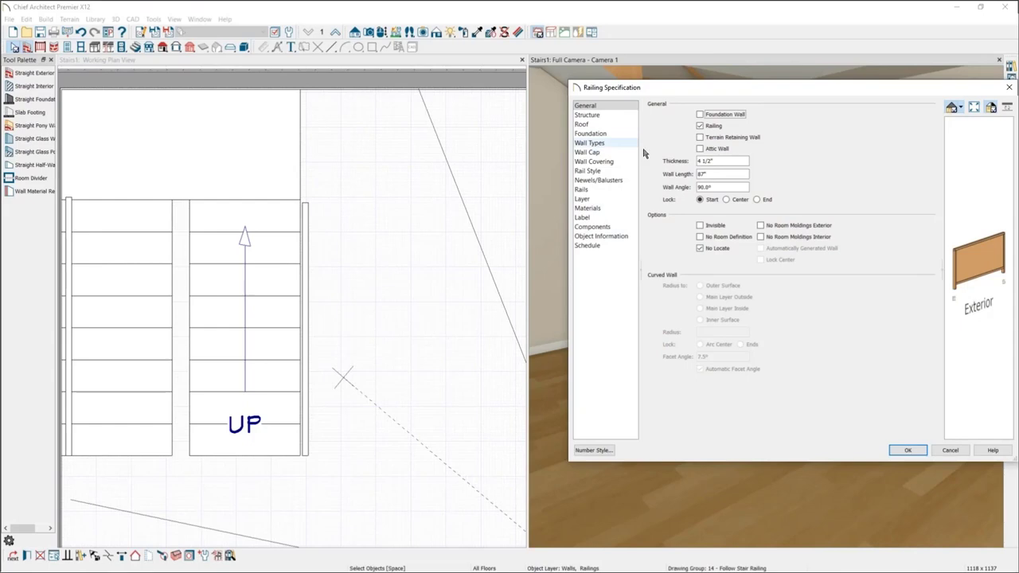
pyautogui.click(1009, 87)
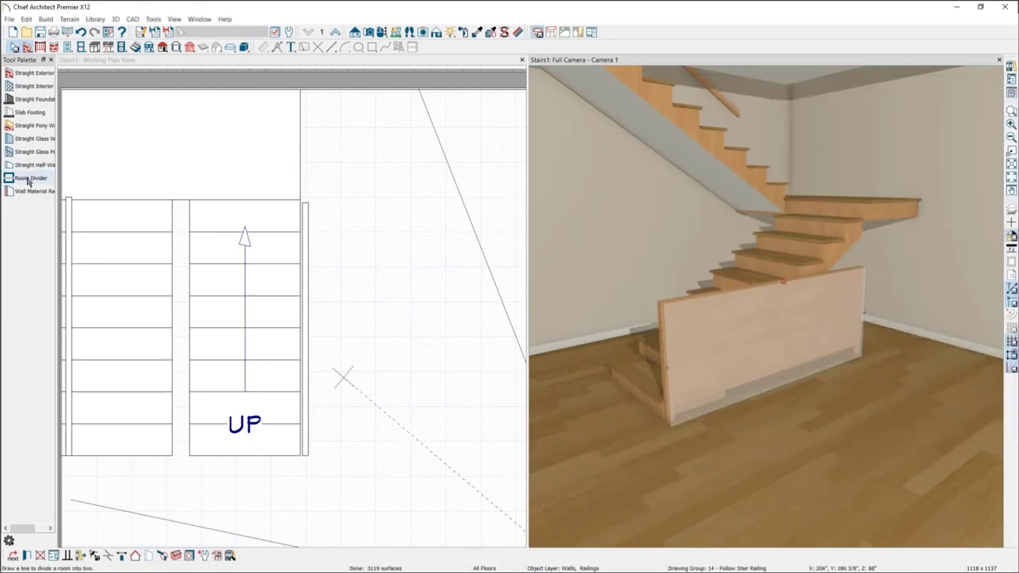
pyautogui.click(28, 180)
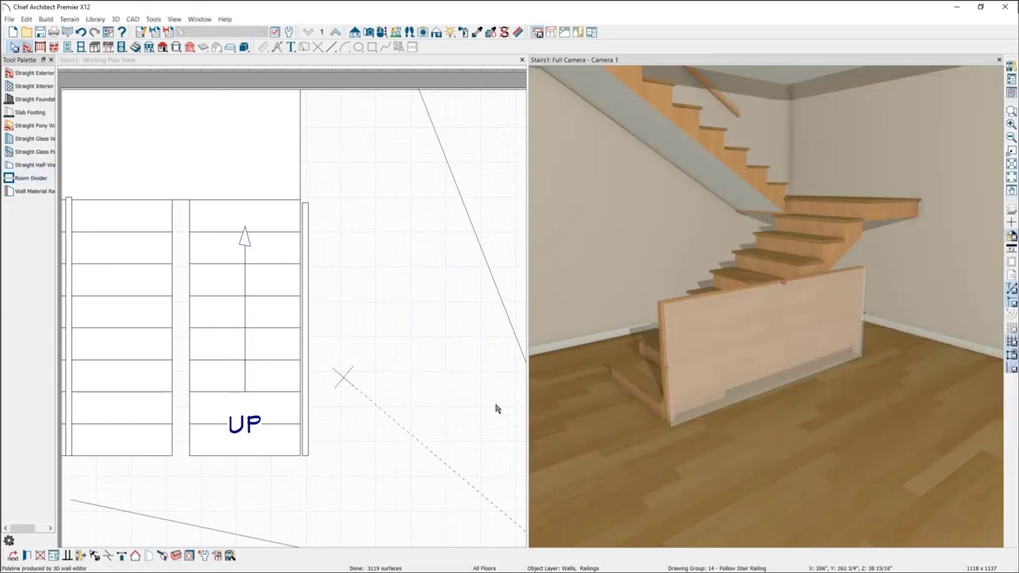
pyautogui.press('Delete')
# Step: Draw a straight half-wall about 88" long along the outer edge of the lower stair flight
pyautogui.click(26, 165)
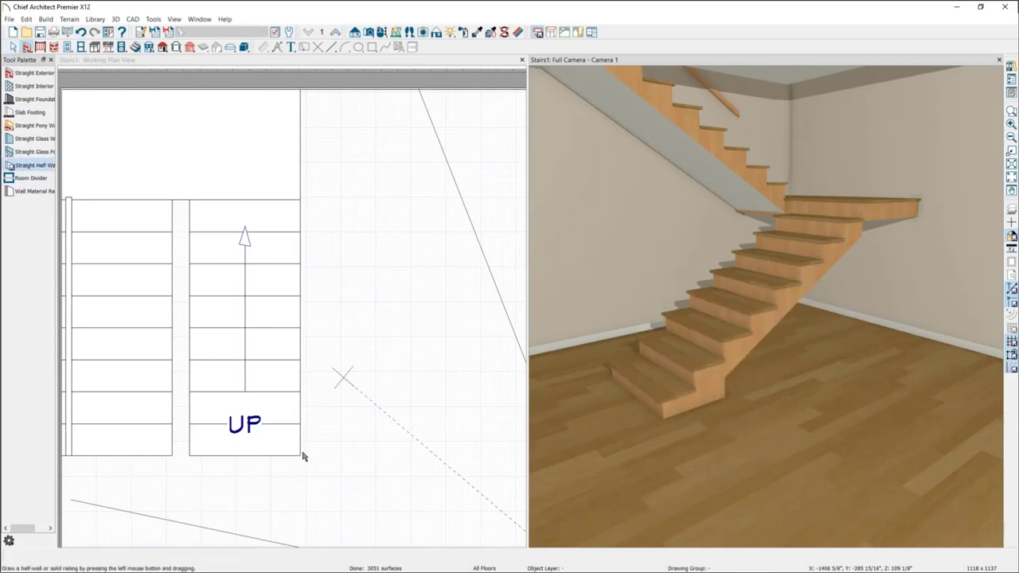
pyautogui.click(26, 47)
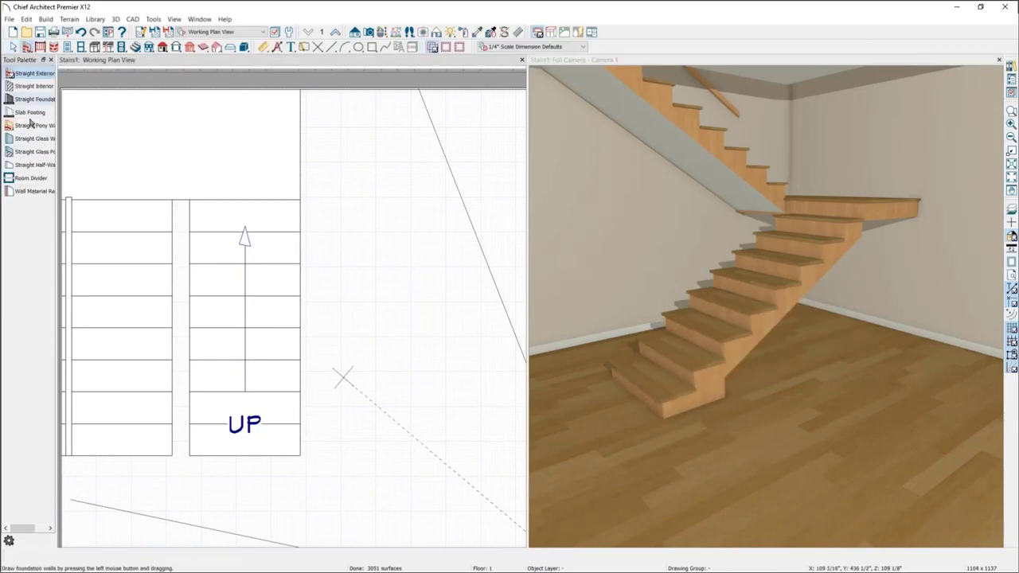
pyautogui.click(30, 164)
pyautogui.moveTo(301, 451); pyautogui.dragTo(299, 200)
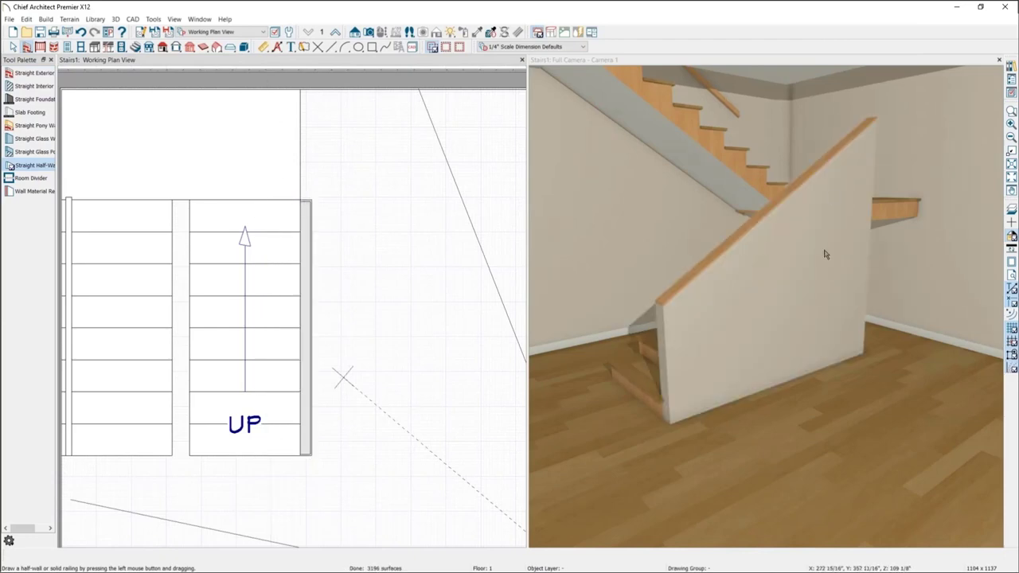
pyautogui.doubleClick(764, 300)
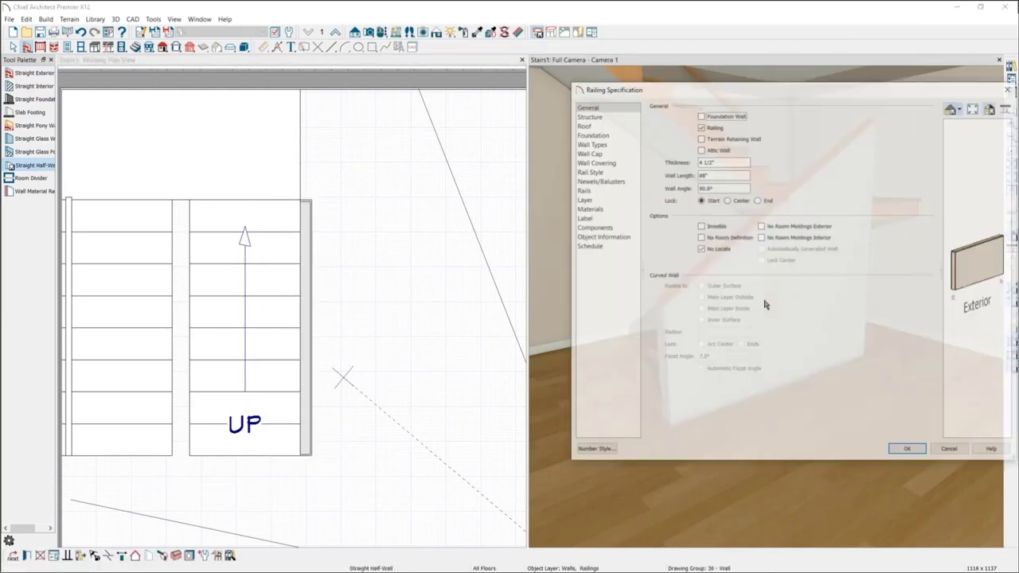
pyautogui.click(593, 142)
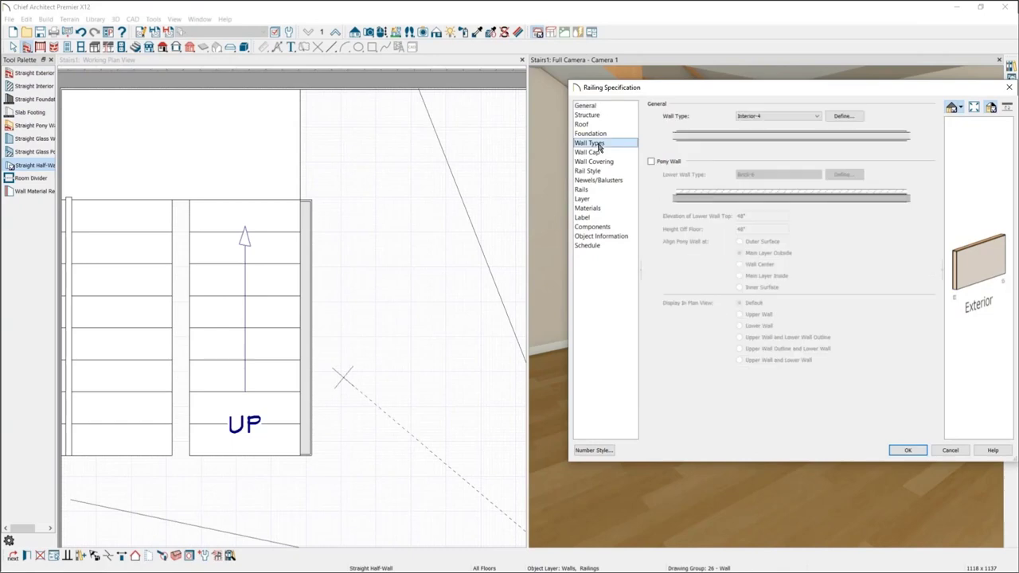
pyautogui.click(769, 116)
pyautogui.click(672, 163)
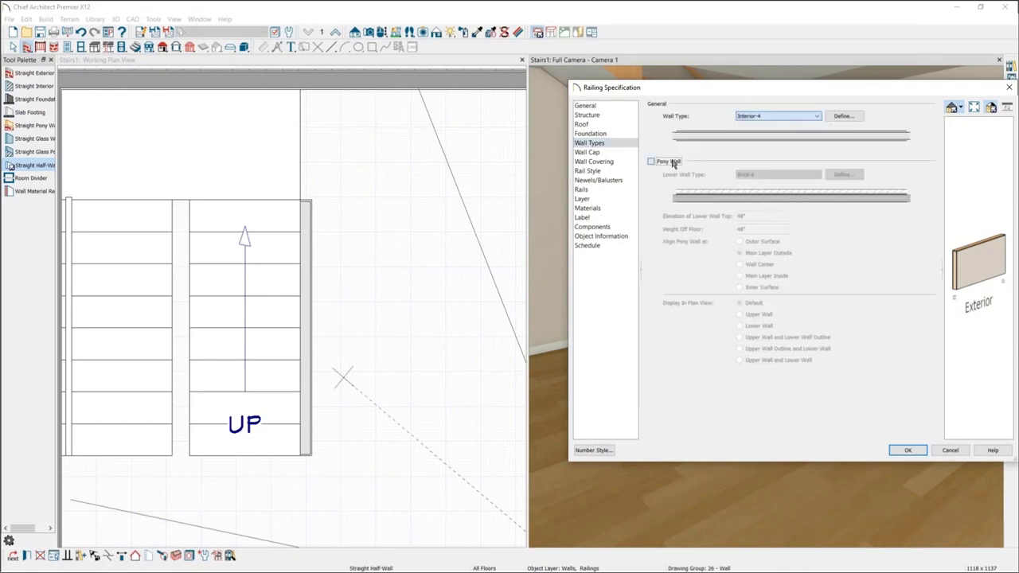
pyautogui.click(673, 162)
pyautogui.click(767, 175)
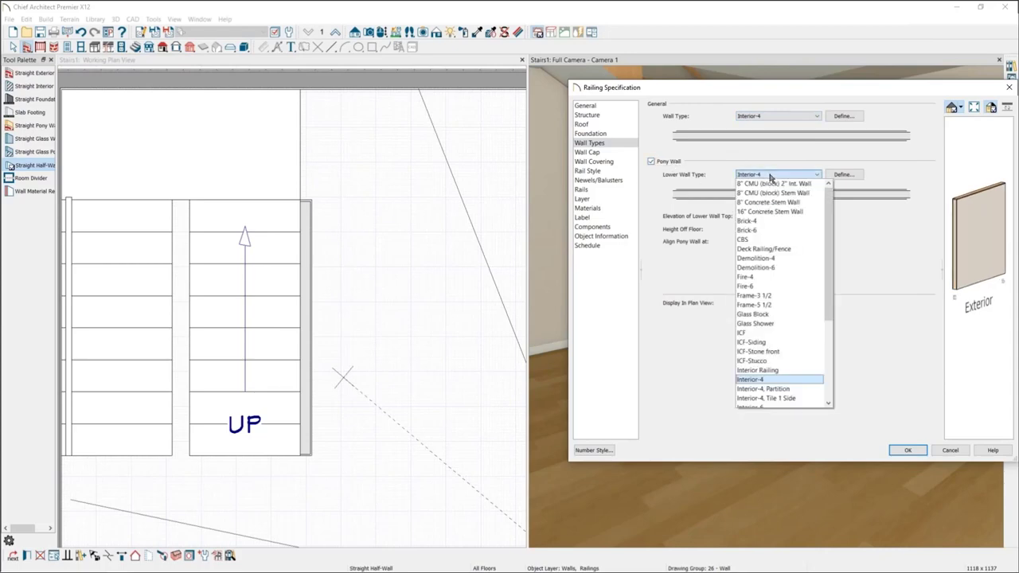
pyautogui.click(947, 451)
pyautogui.click(947, 514)
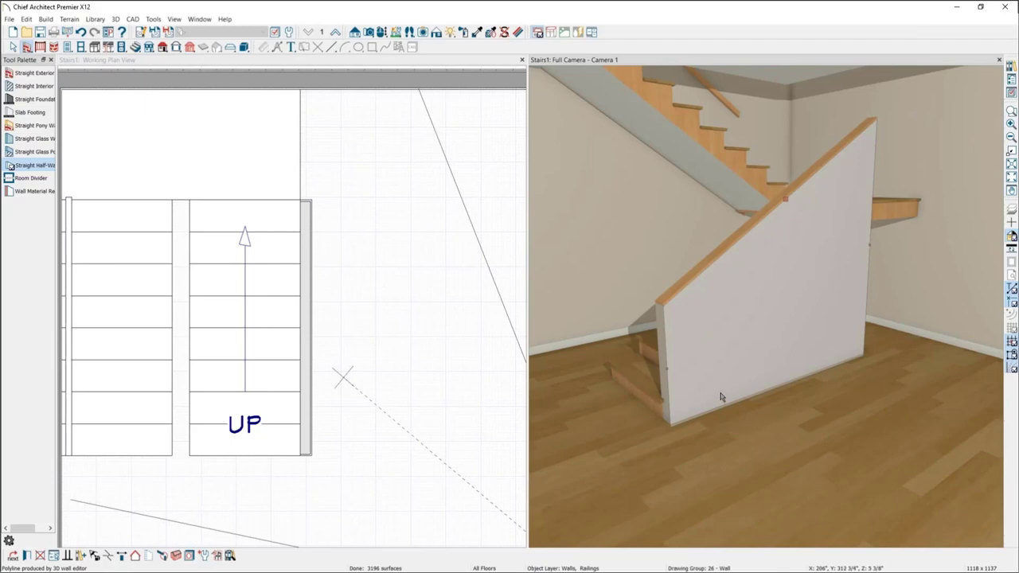
# Step: Set the half-wall beside the lower flight to Glass Shower and make it a pony wall with Room Divider as the lower wall type
pyautogui.doubleClick(304, 273)
pyautogui.click(614, 142)
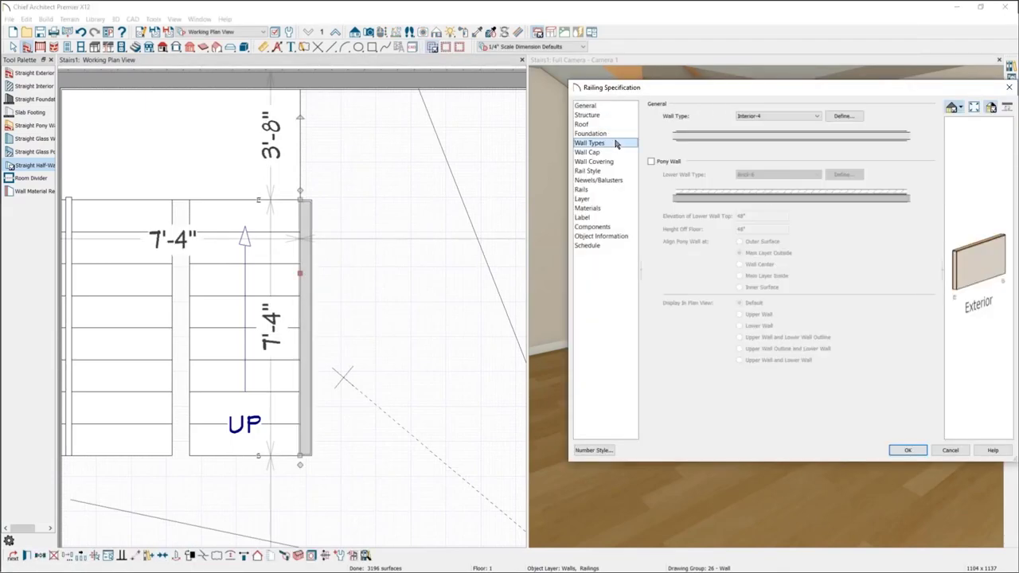
pyautogui.click(802, 118)
pyautogui.click(779, 266)
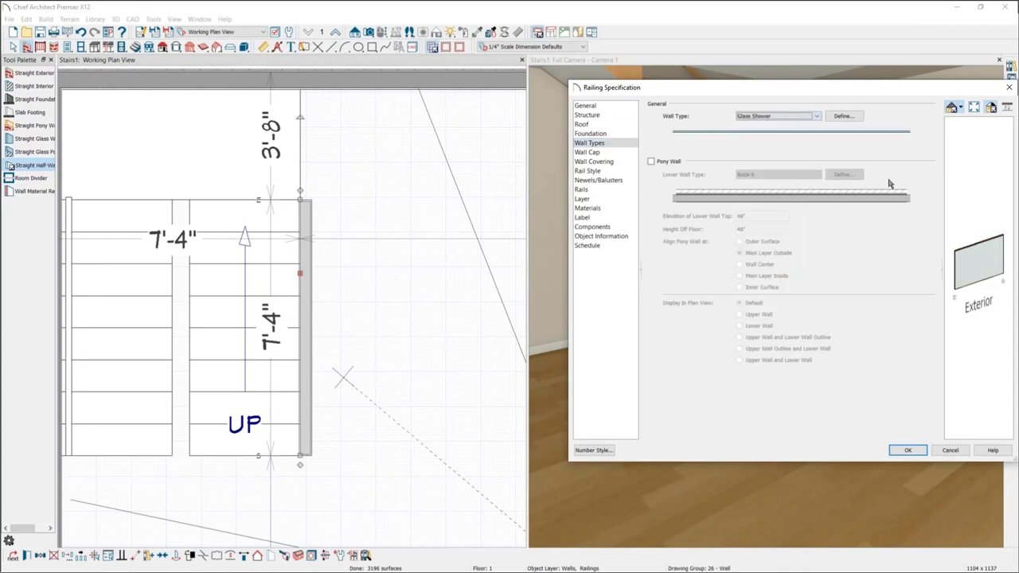
pyautogui.click(651, 162)
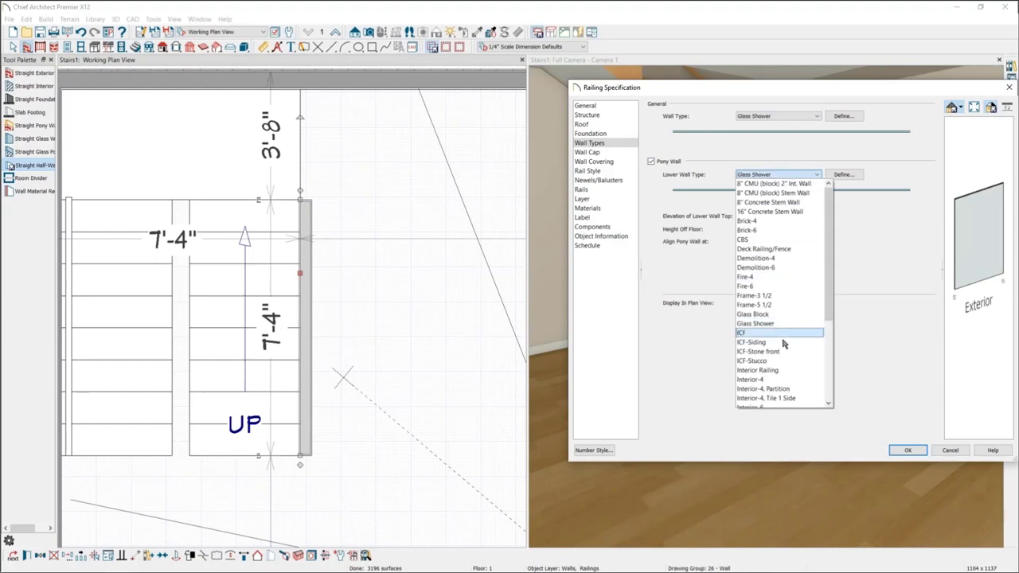
pyautogui.scroll(-3, 789, 290)
pyautogui.scroll(-1, 788, 343)
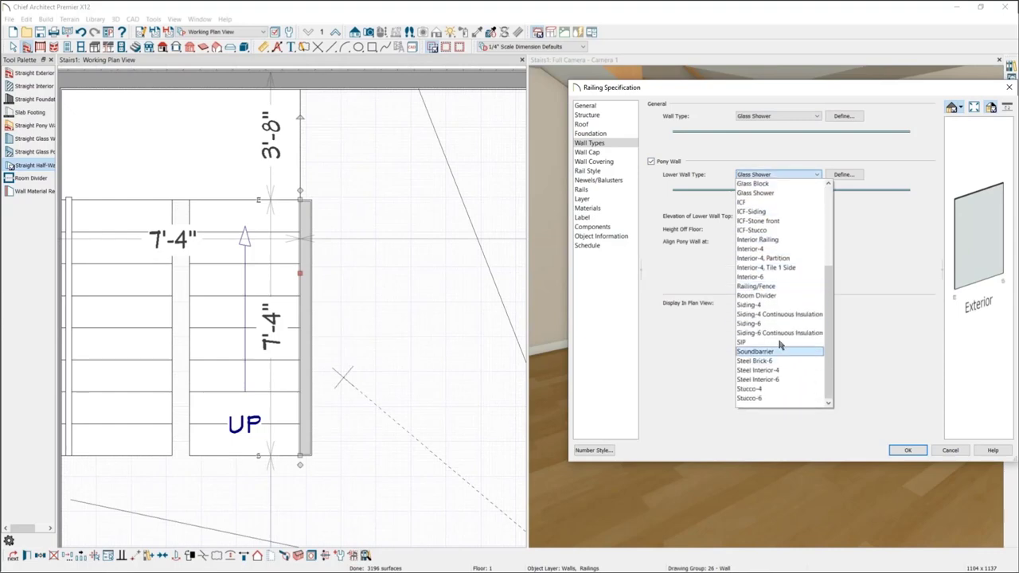
pyautogui.click(776, 280)
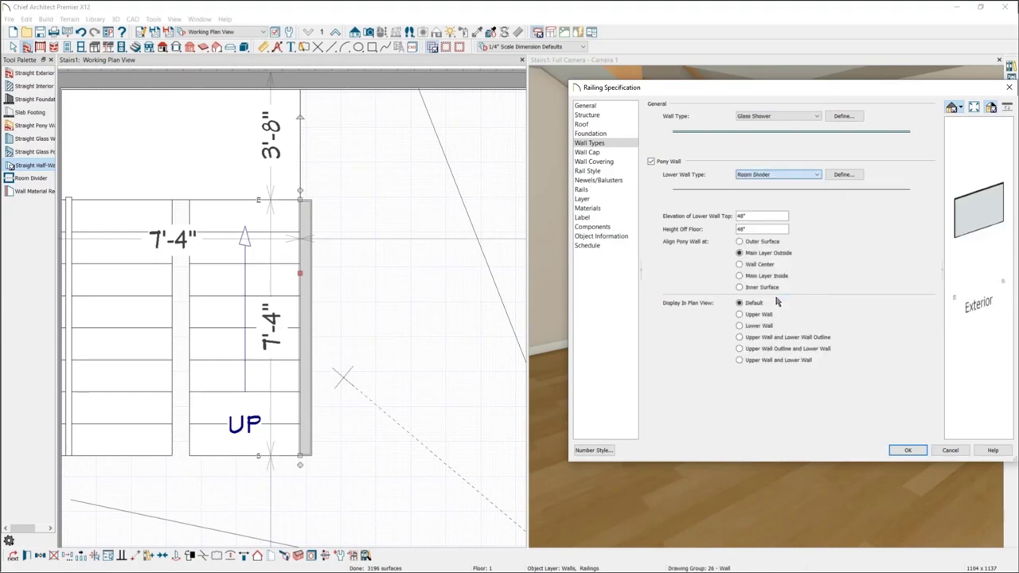
pyautogui.click(906, 451)
# Step: Set the glass pony wall's lower wall height off floor to 6" beside the lower stair flight
pyautogui.moveTo(722, 273); pyautogui.dragTo(690, 167)
pyautogui.click(715, 141)
pyautogui.press('Delete')
pyautogui.click(699, 165)
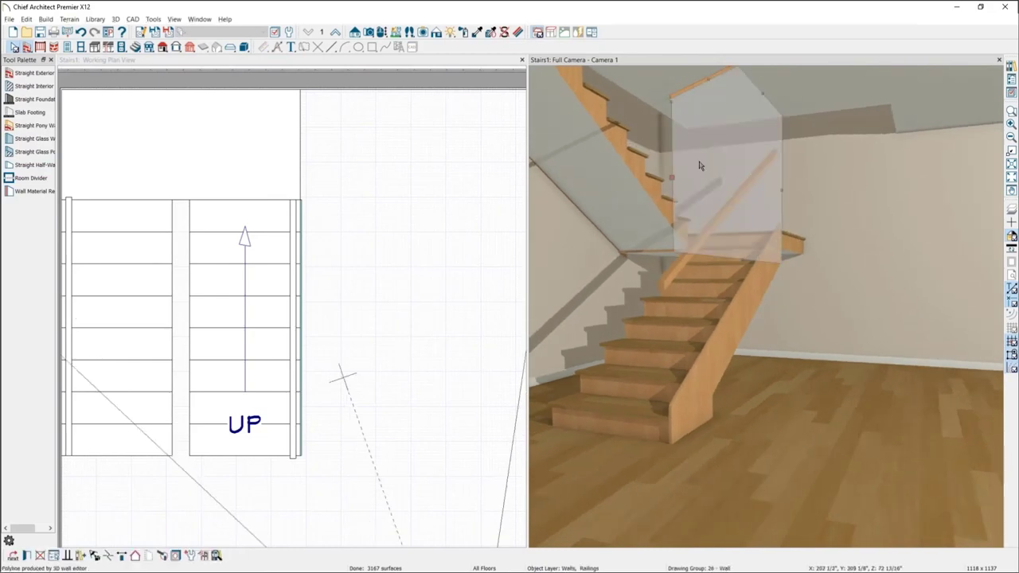
pyautogui.doubleClick(700, 165)
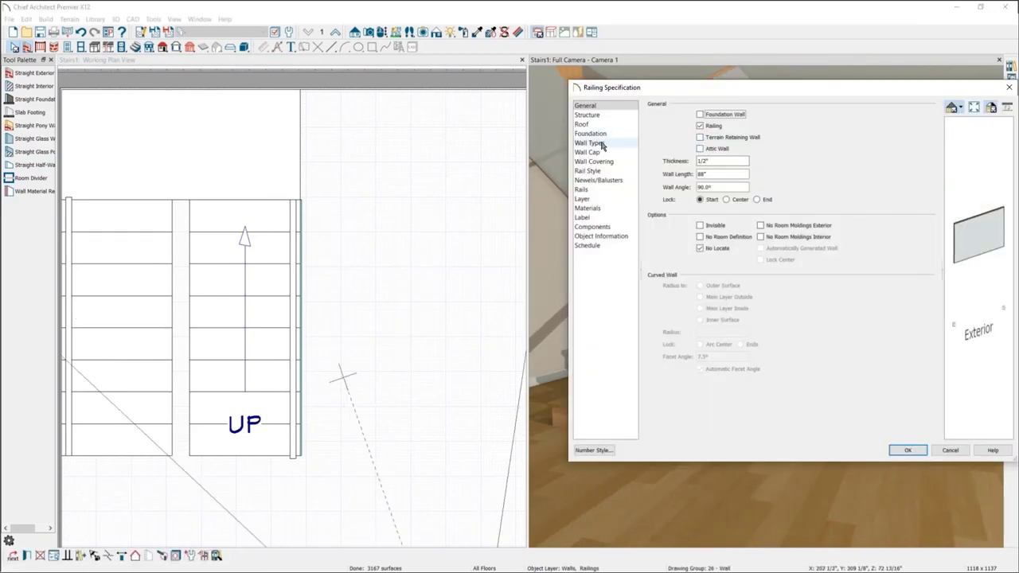
pyautogui.click(592, 142)
pyautogui.click(603, 152)
pyautogui.click(607, 172)
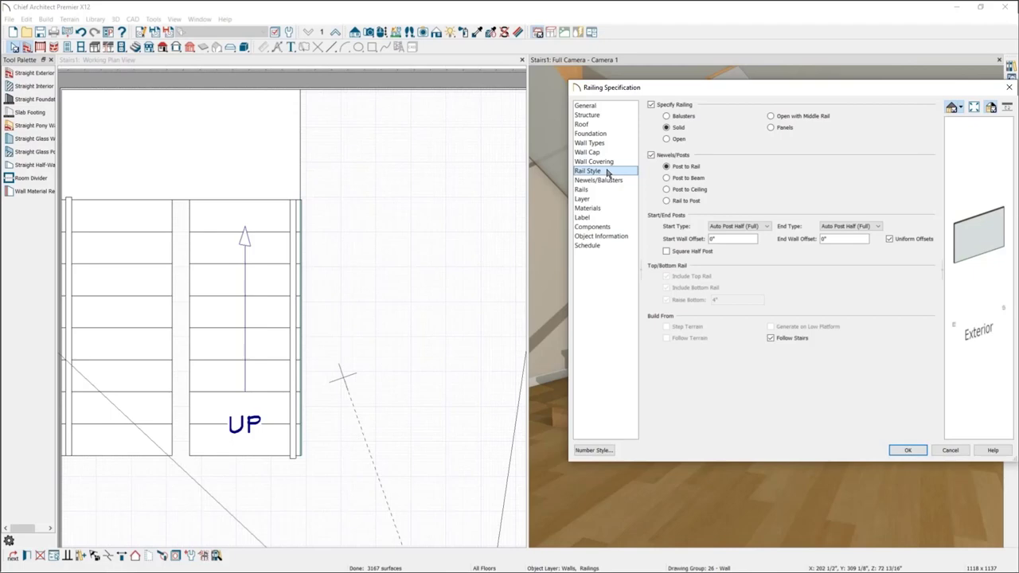
pyautogui.click(610, 181)
pyautogui.moveTo(928, 96); pyautogui.dragTo(858, 95)
pyautogui.click(531, 143)
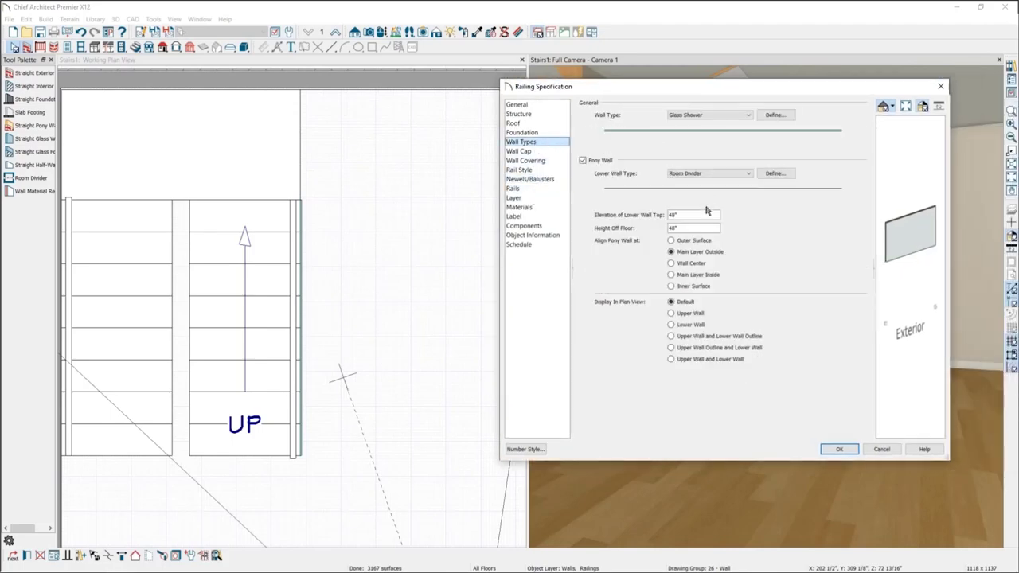
pyautogui.moveTo(685, 228); pyautogui.dragTo(641, 228)
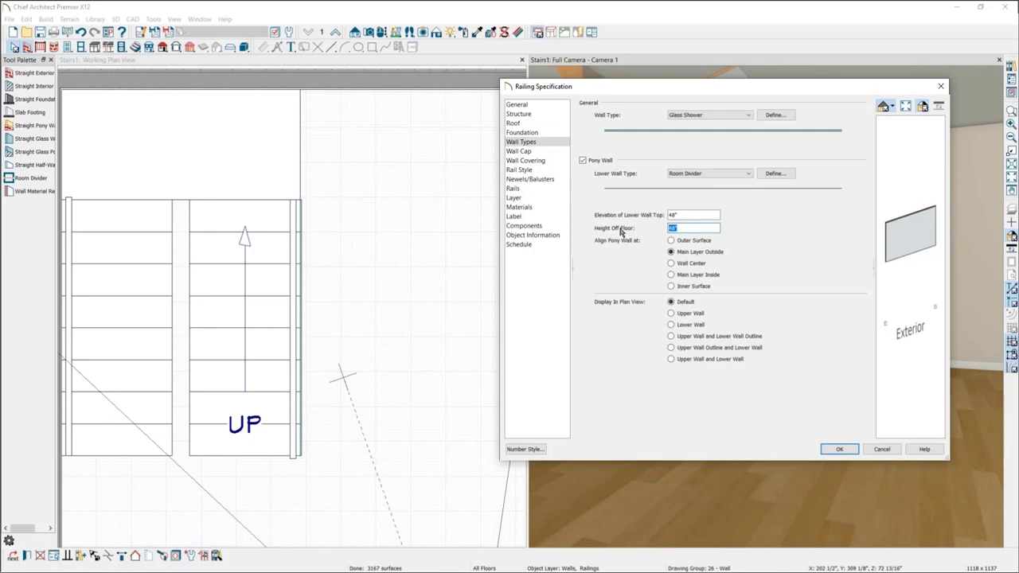
pyautogui.write('6')
pyautogui.press('Tab')
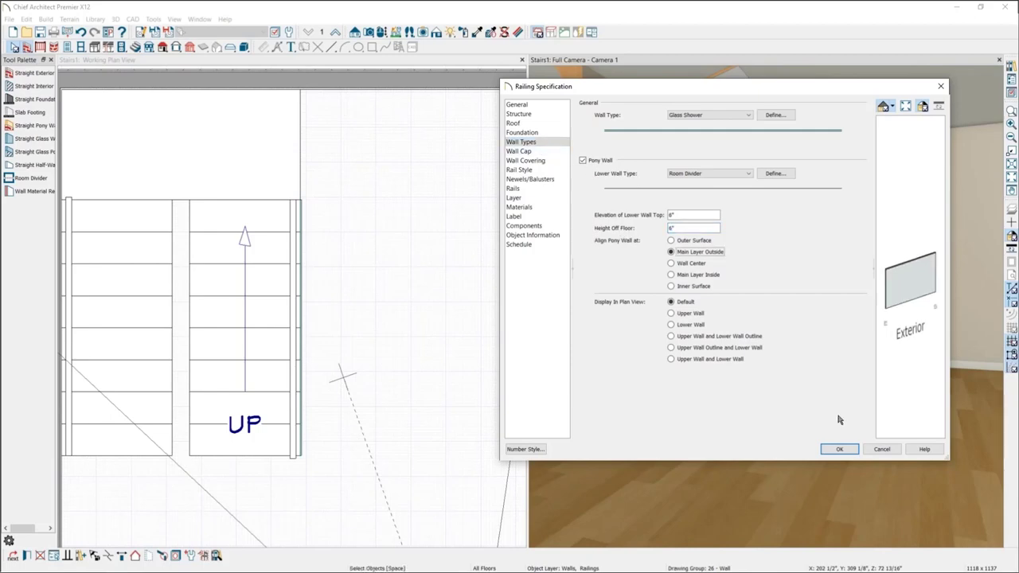
pyautogui.click(847, 450)
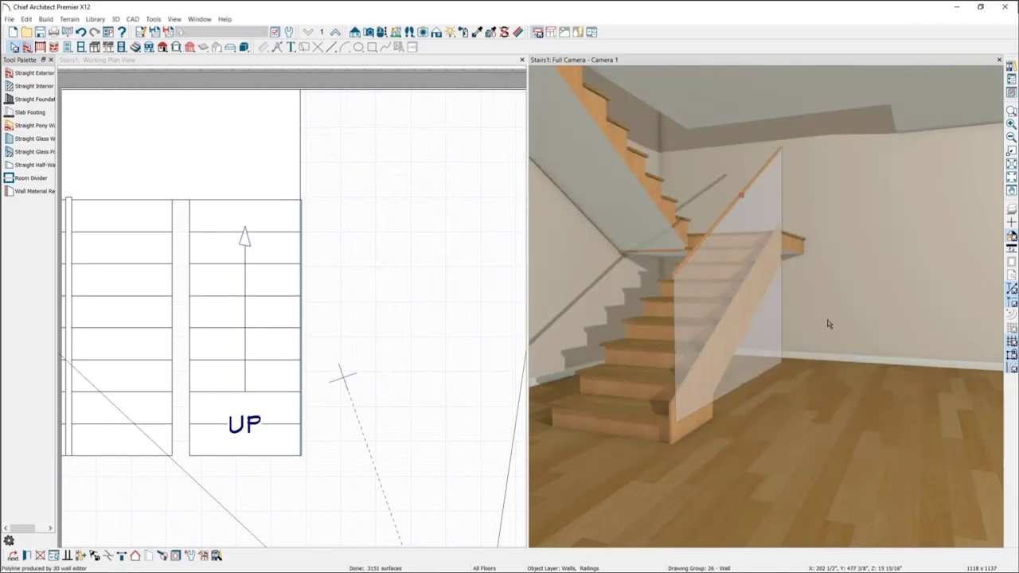
pyautogui.moveTo(830, 312); pyautogui.dragTo(800, 301)
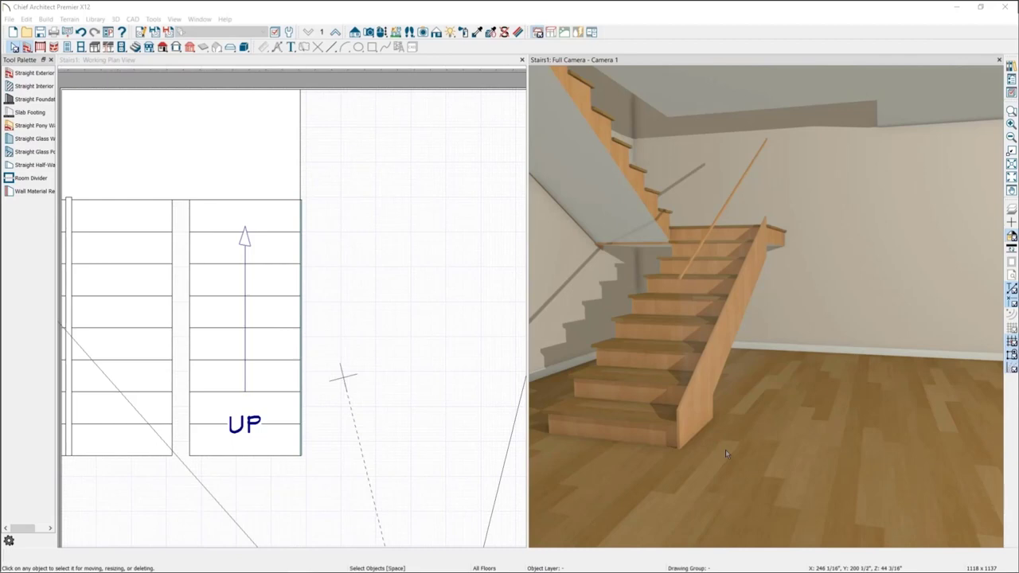
# Step: Create a terrain perimeter around the building in the plan
pyautogui.scroll(-3, 342, 261)
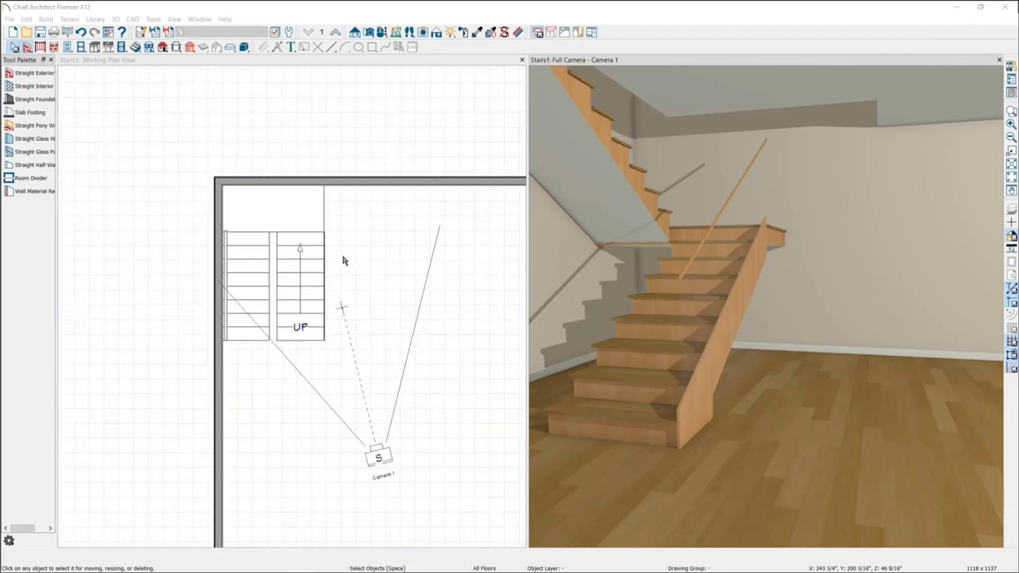
pyautogui.scroll(-2, 342, 260)
pyautogui.moveTo(466, 358); pyautogui.dragTo(360, 325, button='middle')
pyautogui.scroll(-1, 369, 325)
pyautogui.click(69, 18)
pyautogui.click(91, 32)
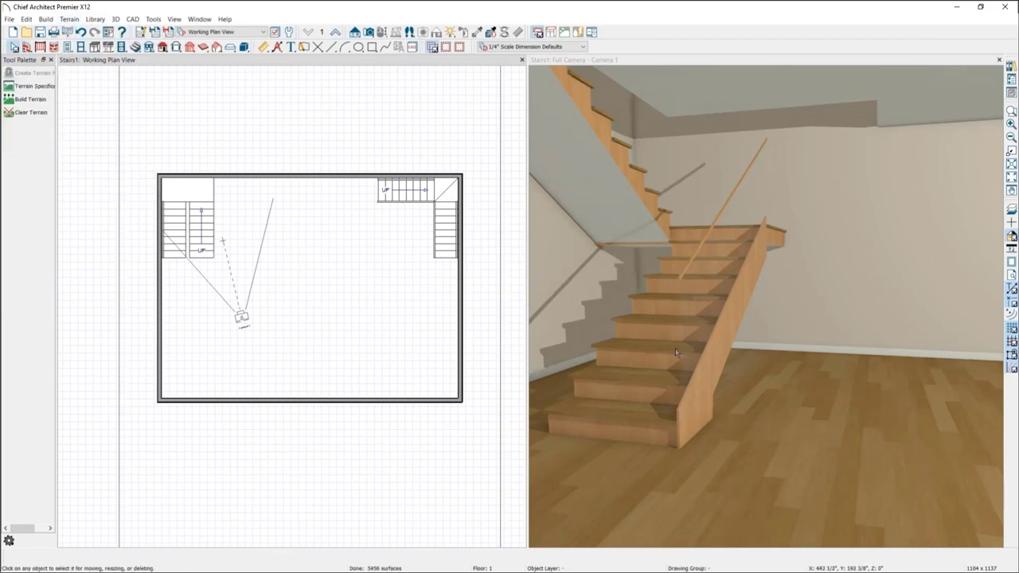
# Step: Close the interior camera view and open a perspective full overview of the building
pyautogui.click(999, 61)
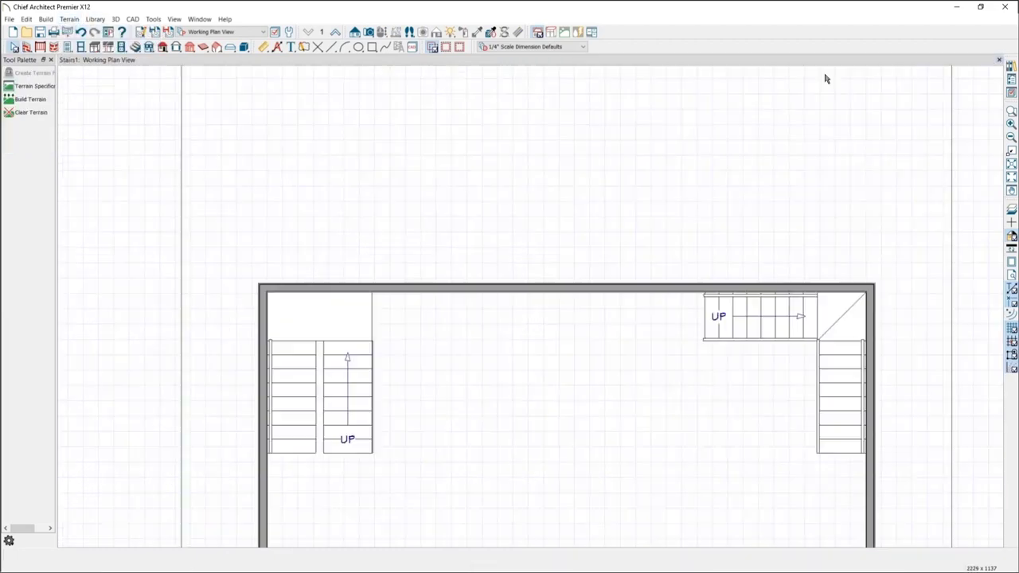
pyautogui.click(368, 32)
pyautogui.moveTo(208, 70); pyautogui.dragTo(311, 301)
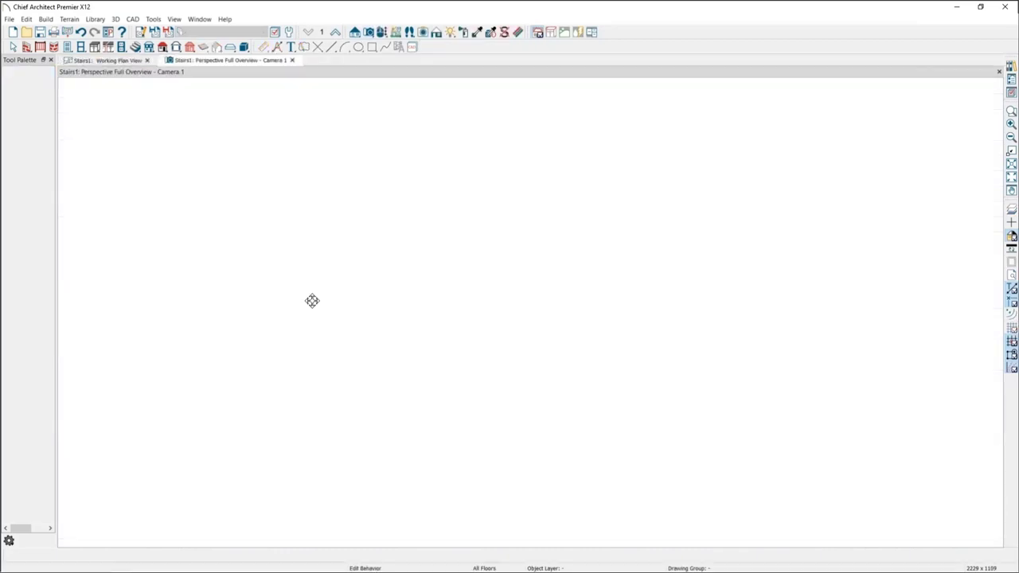
# Step: Enlarge the terrain by moving three sides of its perimeter outward from the building in the overview
pyautogui.click(533, 380)
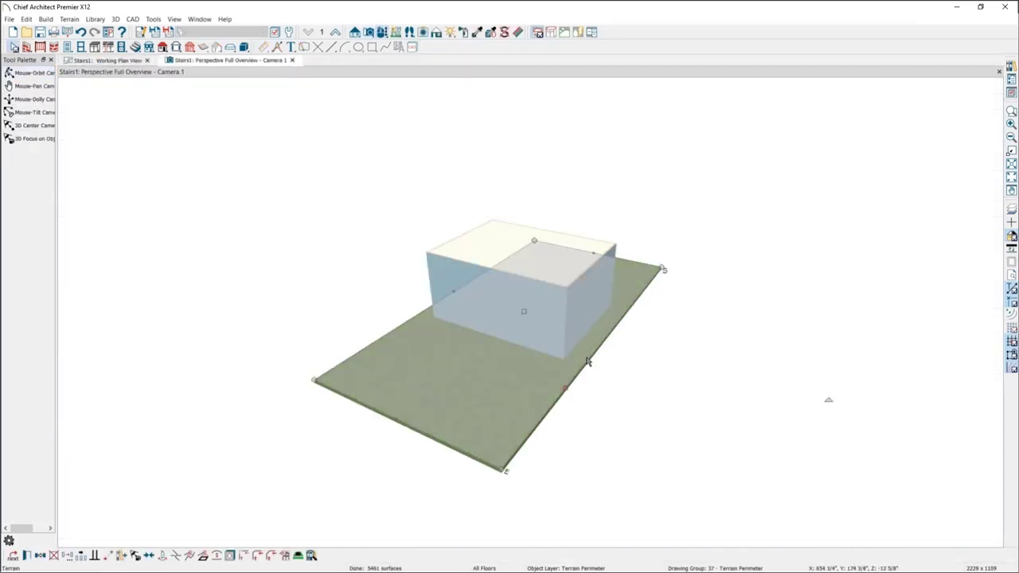
pyautogui.moveTo(578, 390); pyautogui.dragTo(704, 424)
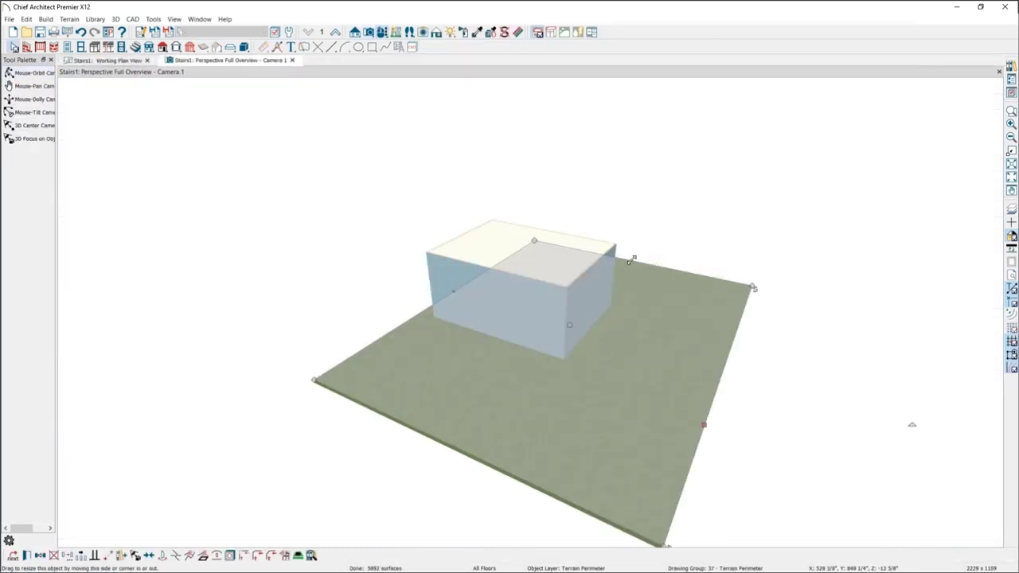
pyautogui.moveTo(632, 262); pyautogui.dragTo(660, 193)
pyautogui.moveTo(526, 240); pyautogui.dragTo(429, 223)
pyautogui.press('Escape')
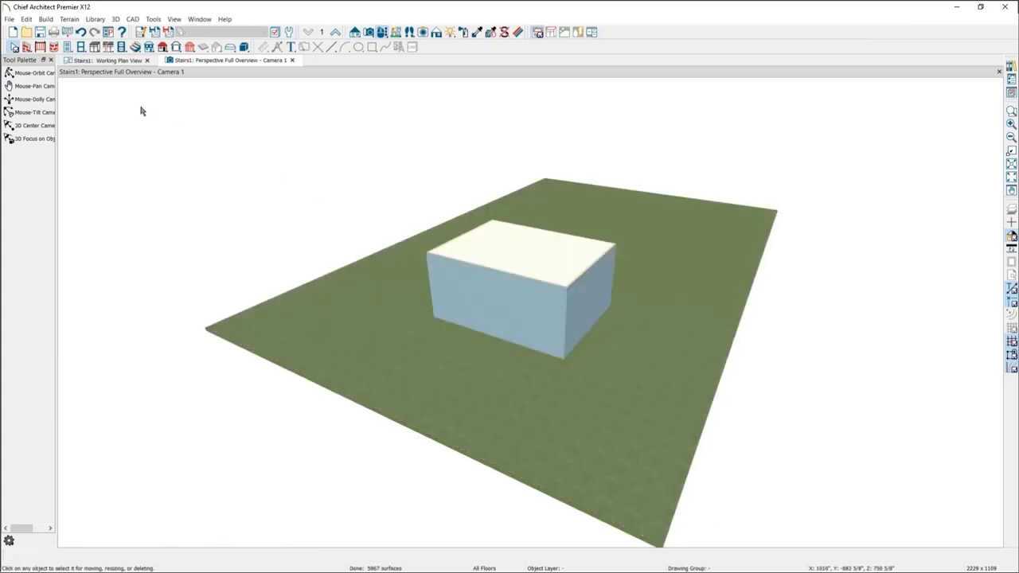
# Step: Draw two parallel terrain elevation lines at 30° in plan, one northwest of the building and one about 53'-2" long to the southeast
pyautogui.click(112, 61)
pyautogui.scroll(-5, 493, 398)
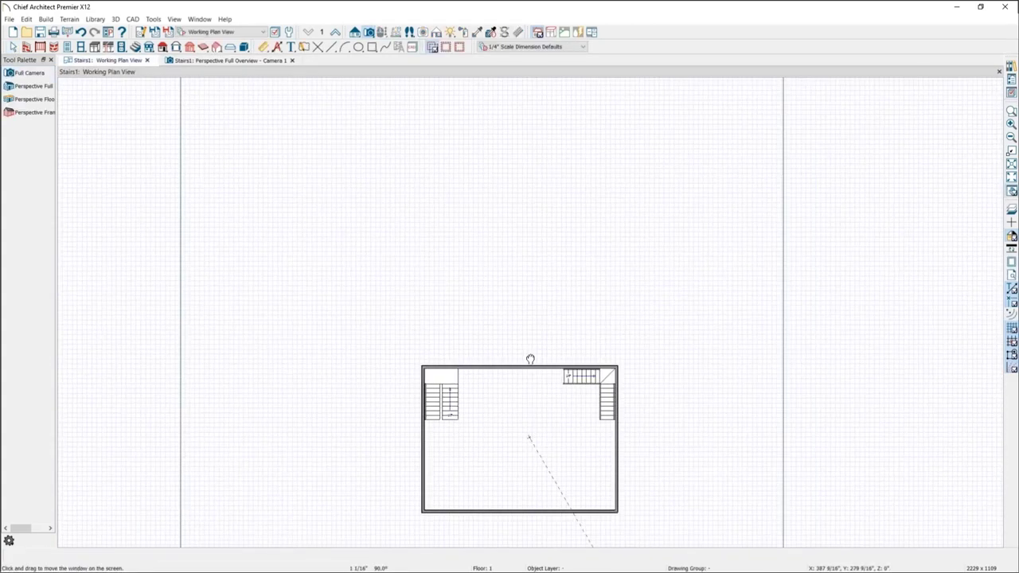
pyautogui.moveTo(530, 359); pyautogui.dragTo(499, 312, button='middle')
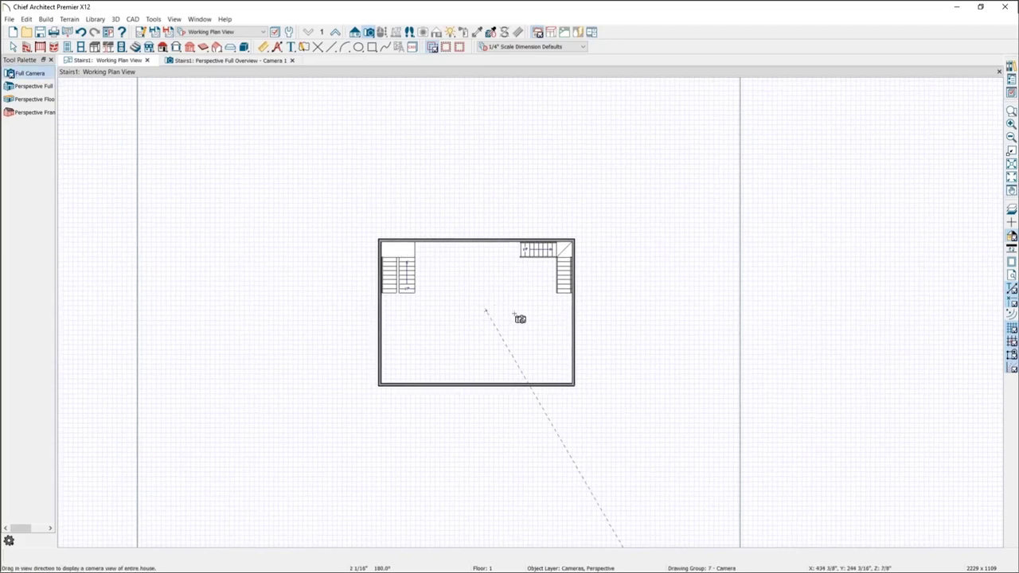
pyautogui.click(71, 19)
pyautogui.moveTo(104, 85)
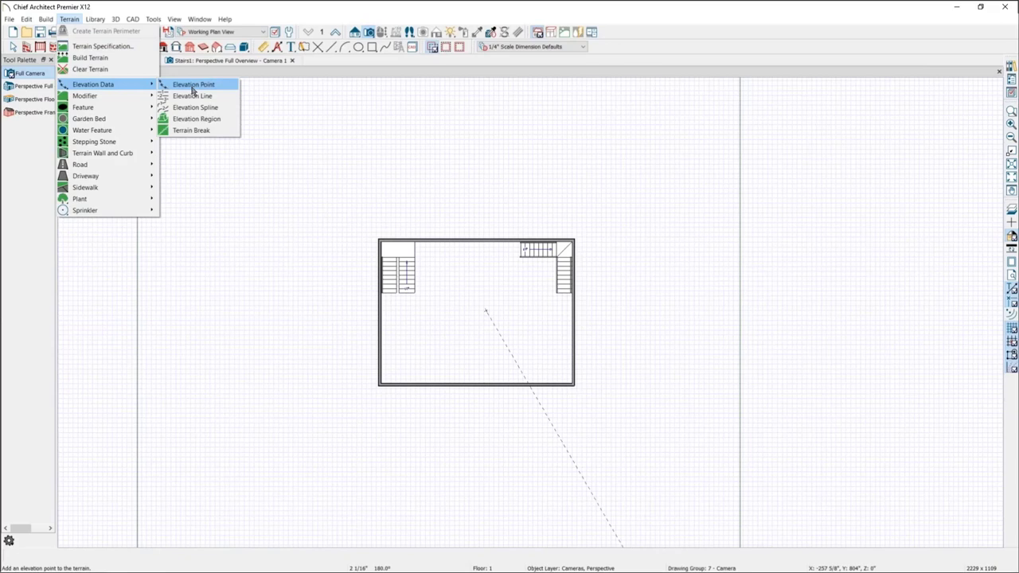
pyautogui.click(192, 96)
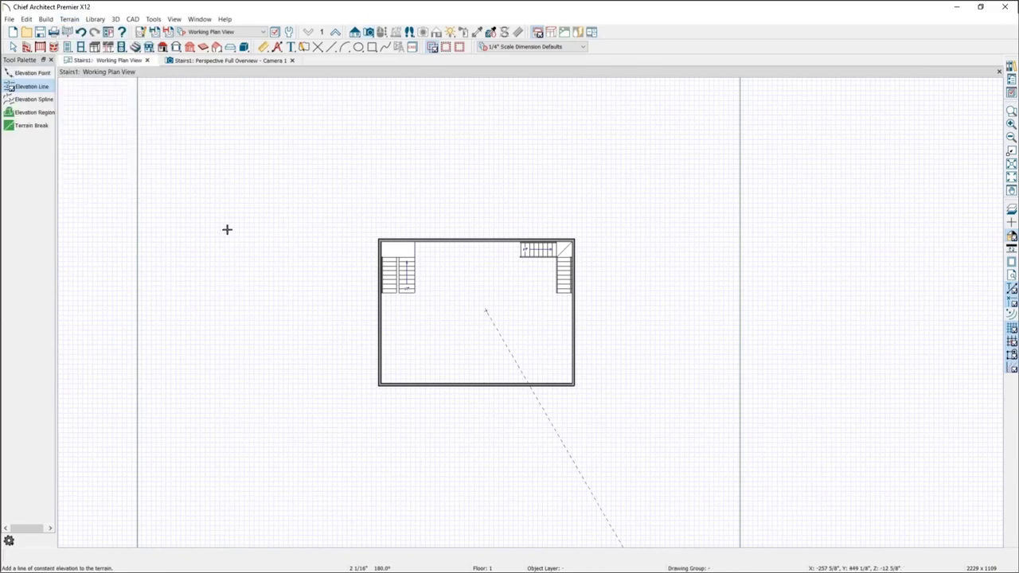
pyautogui.moveTo(228, 230); pyautogui.dragTo(435, 110)
pyautogui.moveTo(576, 529); pyautogui.dragTo(800, 400)
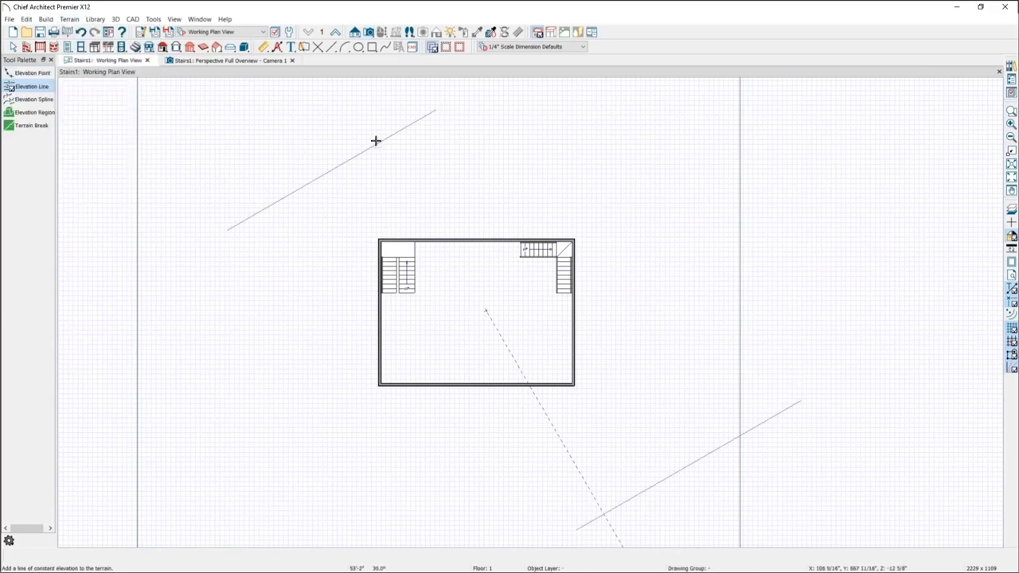
# Step: Set the elevation of the line northwest of the building to 20 and inspect the sloped terrain in the perspective overview
pyautogui.click(377, 141)
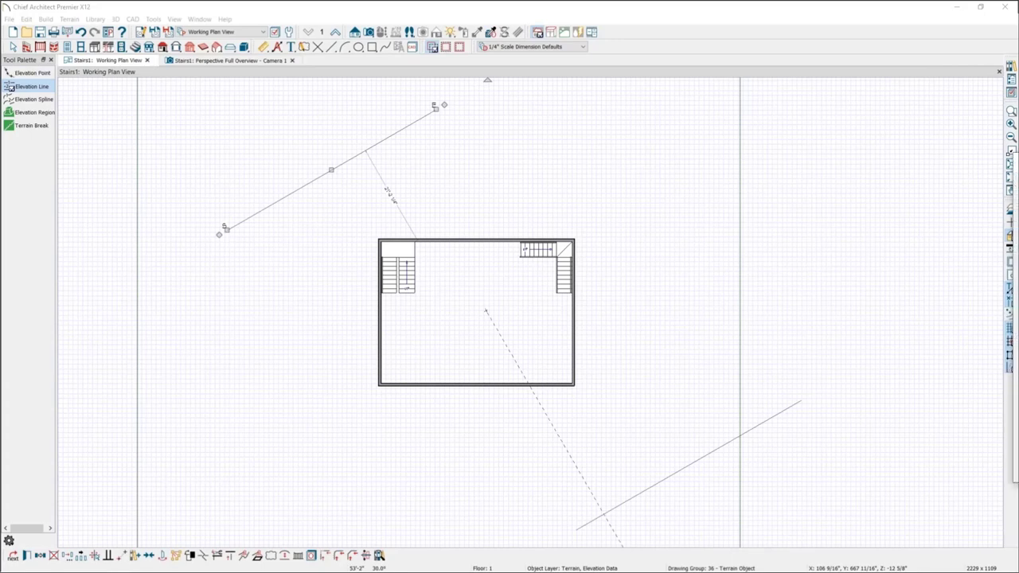
pyautogui.press('e')
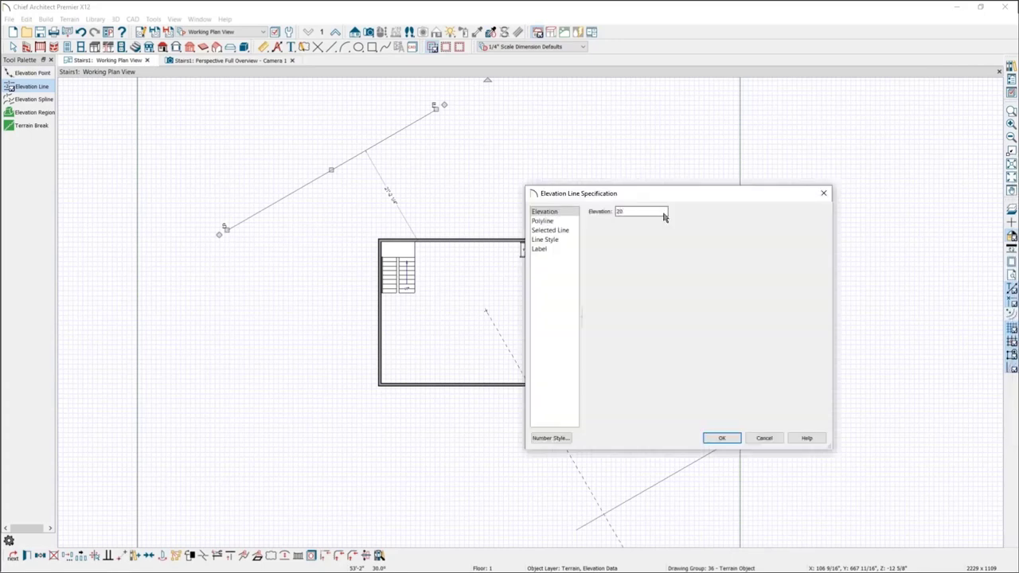
pyautogui.click(722, 438)
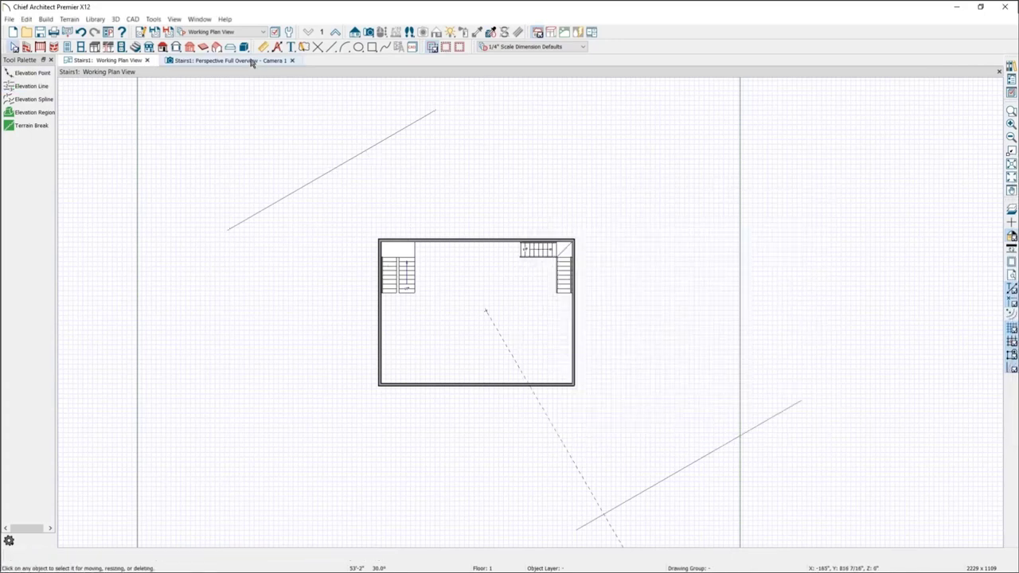
pyautogui.hotkey('ctrl', 'Tab')
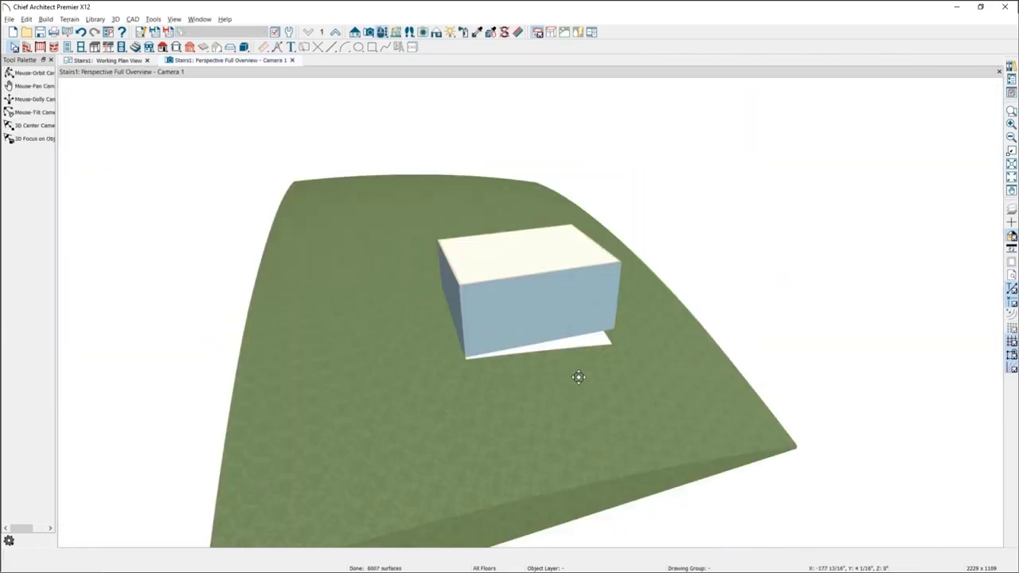
pyautogui.moveTo(632, 371); pyautogui.dragTo(434, 372, button='middle')
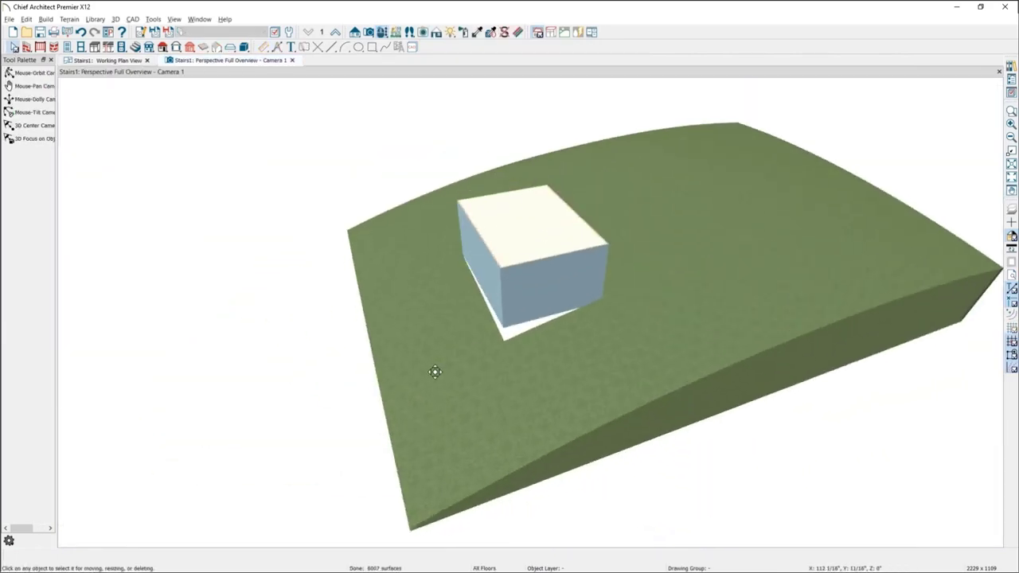
# Step: Draw three straight staircases inside the building in plan: an angled one, a short one, and a longer one starting at the south wall
pyautogui.click(86, 64)
pyautogui.scroll(3, 600, 337)
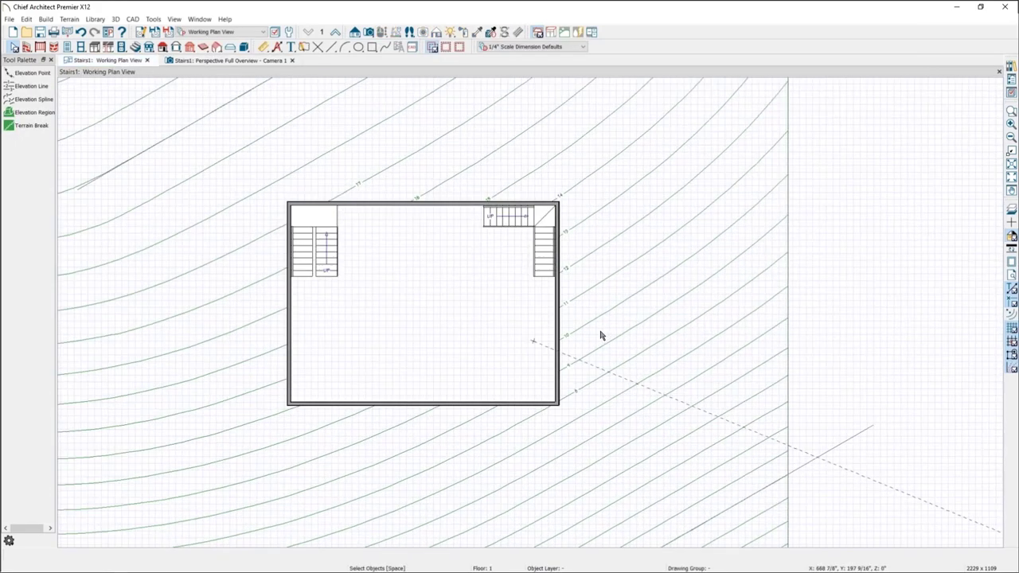
pyautogui.scroll(1, 600, 336)
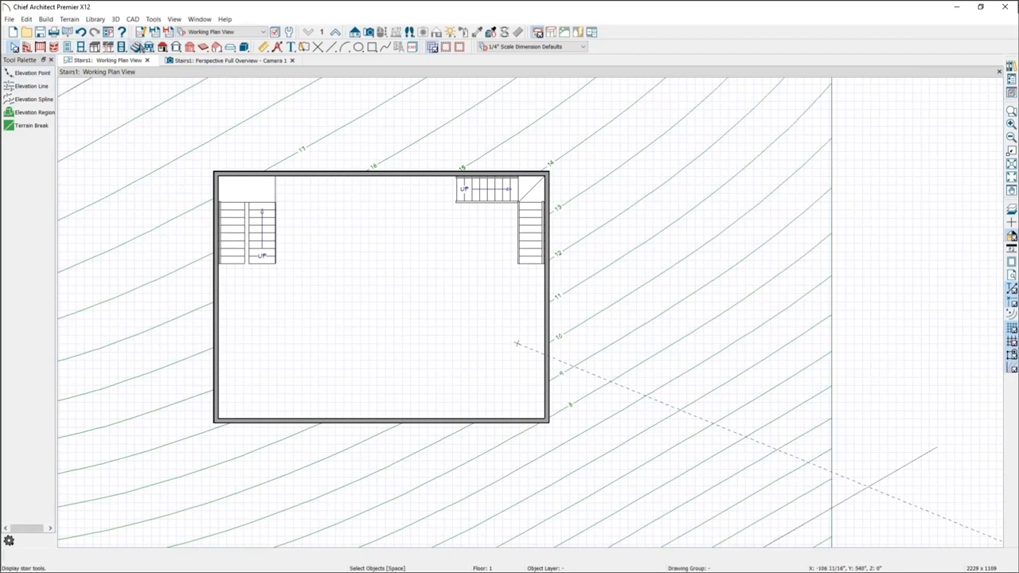
pyautogui.click(136, 47)
pyautogui.moveTo(395, 269); pyautogui.dragTo(385, 261)
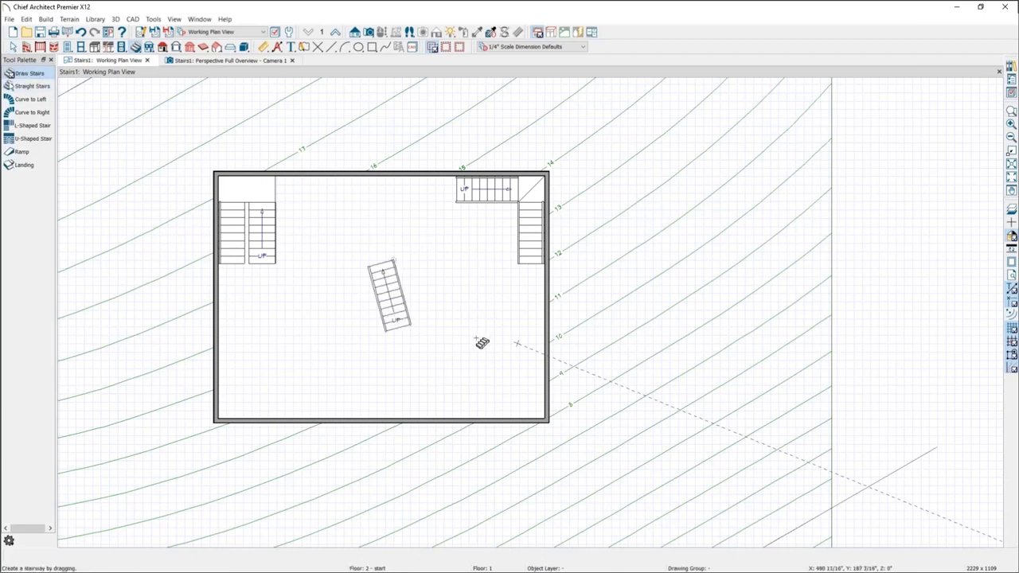
pyautogui.moveTo(478, 341); pyautogui.dragTo(478, 280)
pyautogui.moveTo(433, 424); pyautogui.dragTo(433, 291)
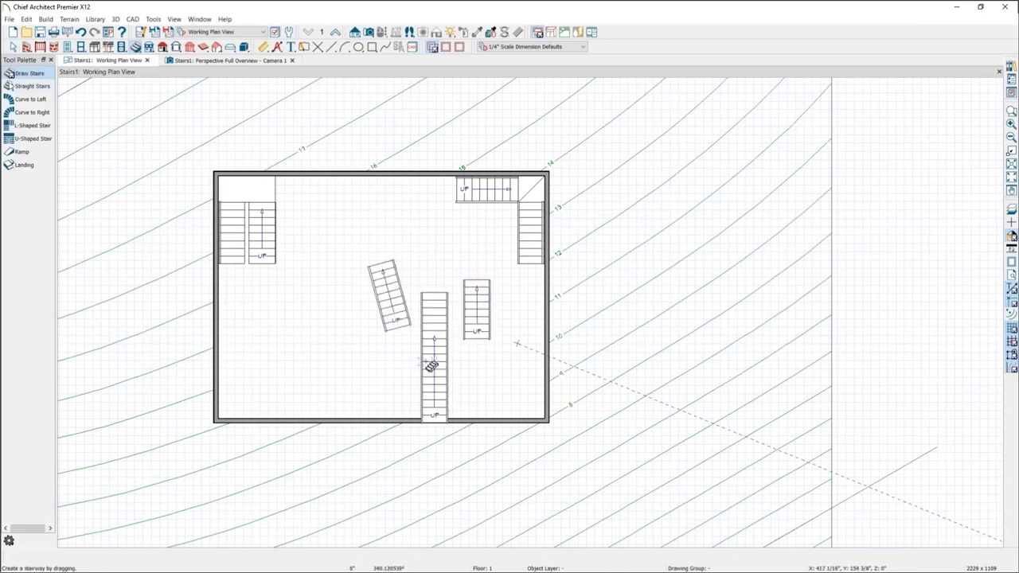
# Step: Delete the three freestanding staircases in the middle of the building together
pyautogui.press('space')
pyautogui.moveTo(355, 253); pyautogui.dragTo(506, 355)
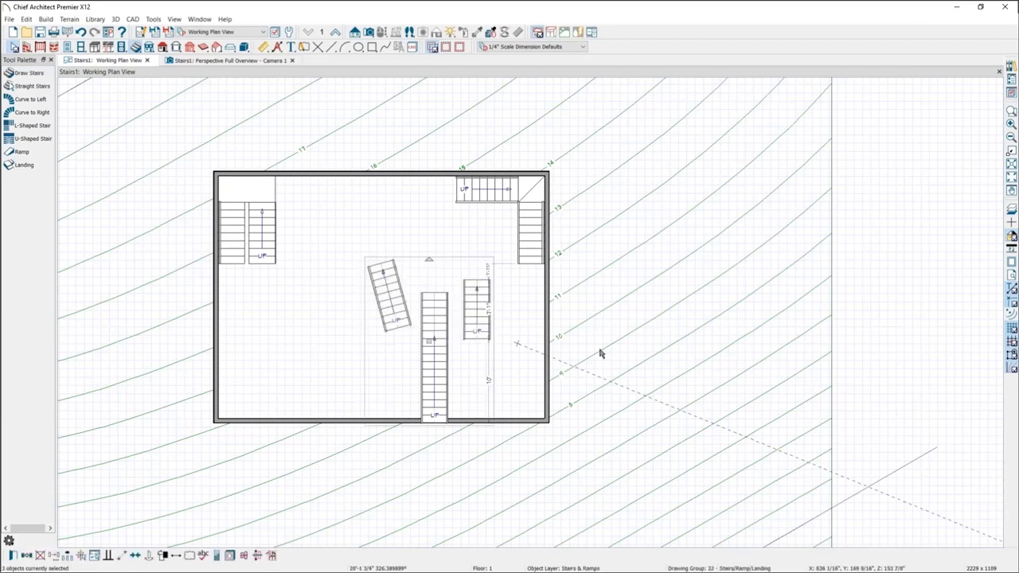
pyautogui.press('Delete')
# Step: Place a staircase leading down to the terrain outside the east wall and inspect it in the perspective overview
pyautogui.click(26, 72)
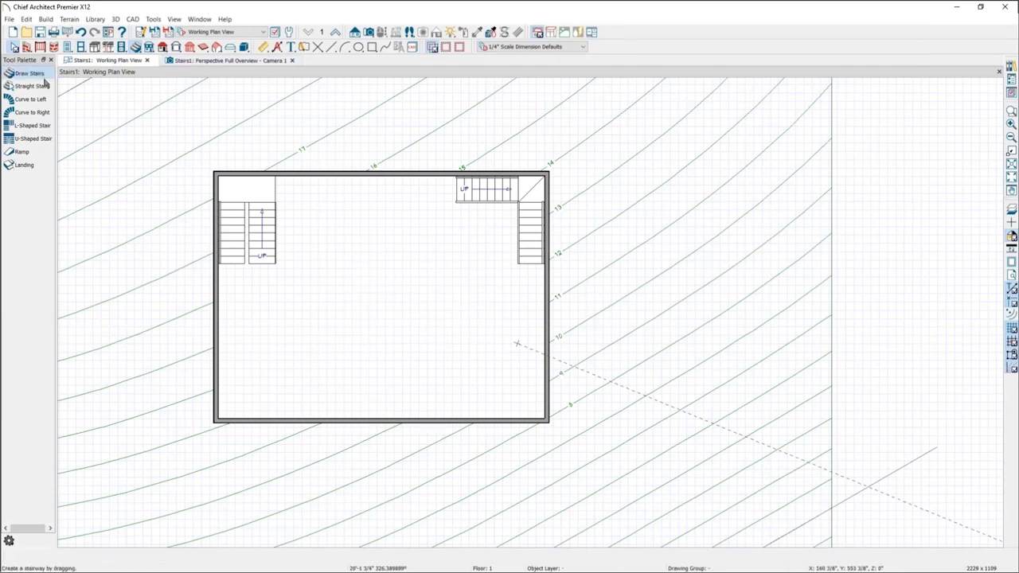
pyautogui.click(560, 343)
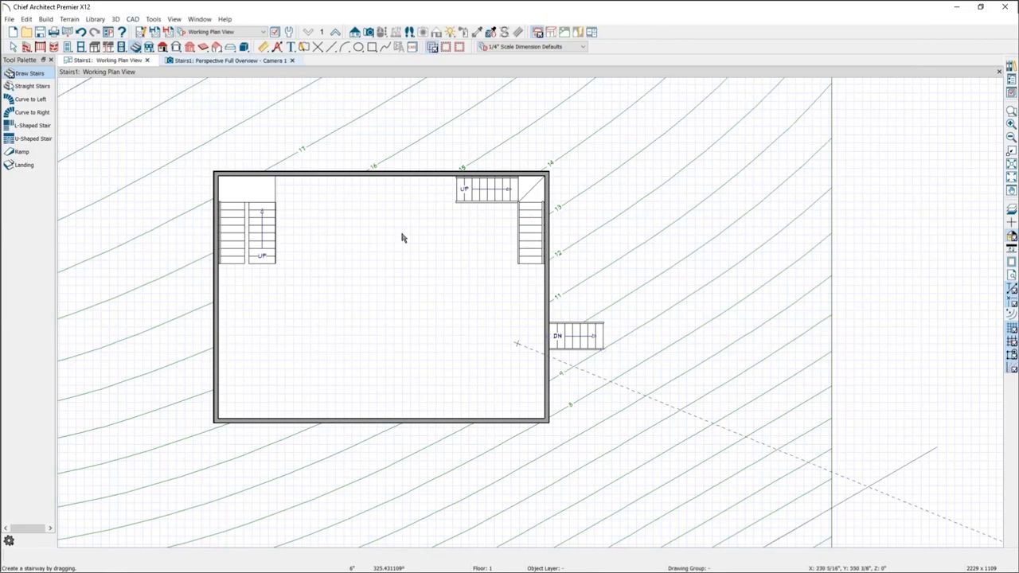
pyautogui.hotkey('ctrl', 'Tab')
pyautogui.scroll(5, 546, 336)
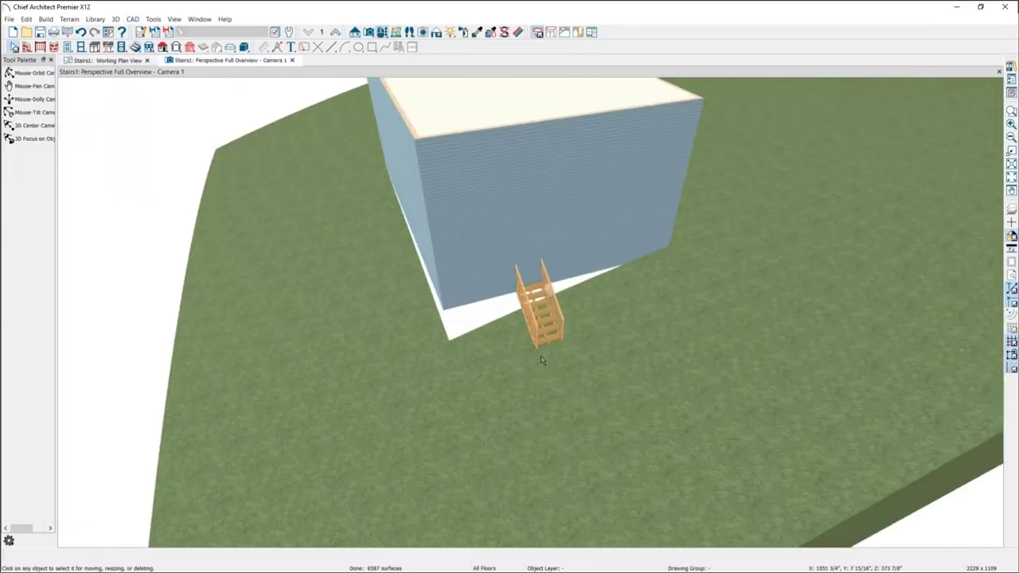
pyautogui.scroll(3, 571, 326)
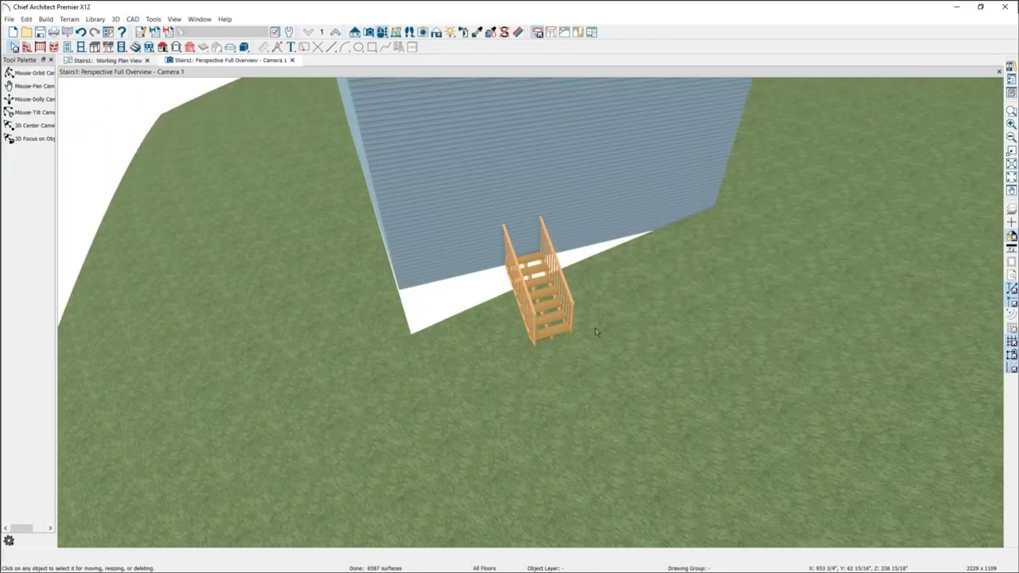
pyautogui.scroll(-8, 594, 332)
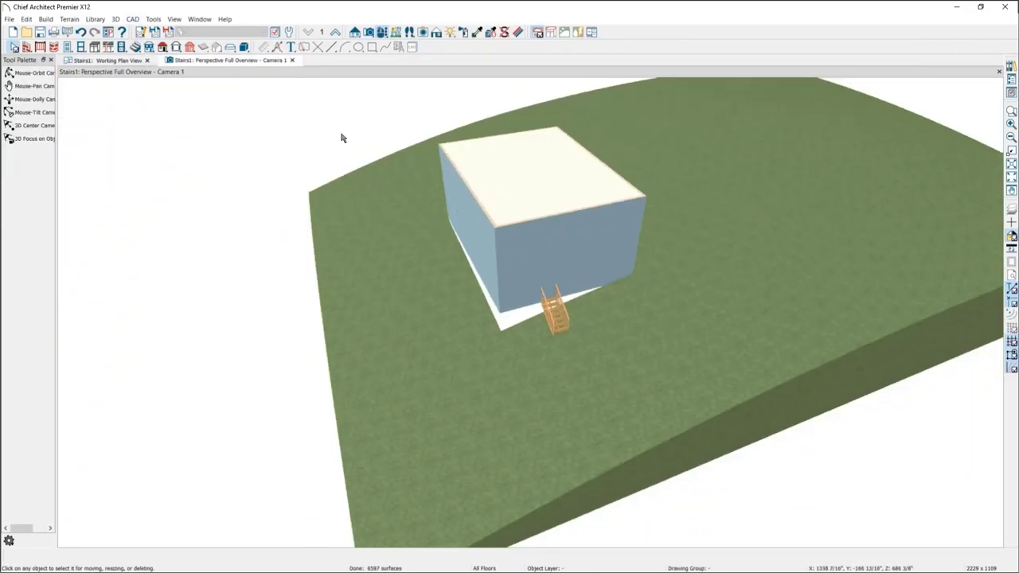
# Step: Draw a rectangular deck with railings about 6'-5" deep against the building's south wall and check it in the perspective overview
pyautogui.click(104, 60)
pyautogui.click(40, 46)
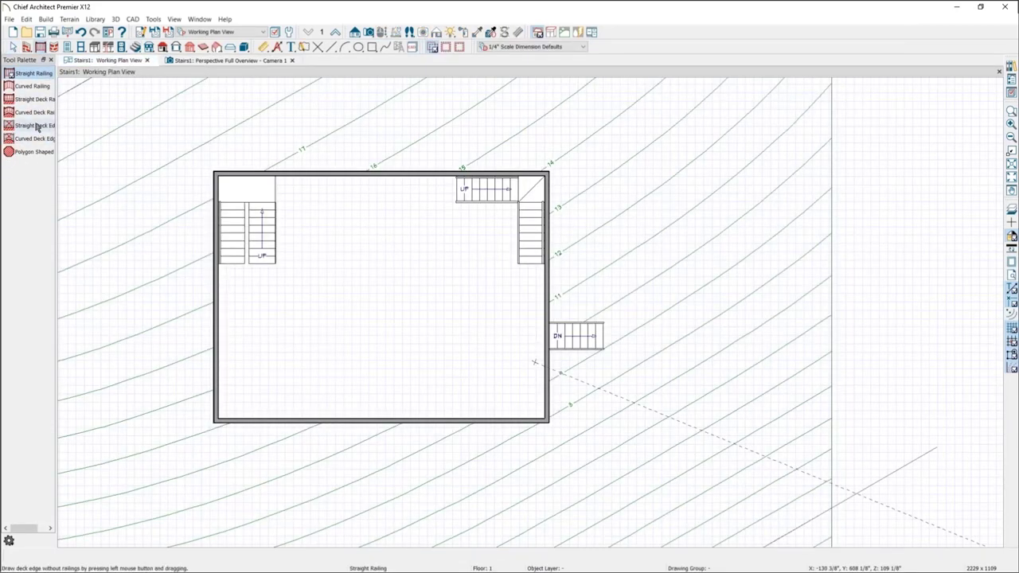
pyautogui.click(31, 99)
pyautogui.scroll(-3, 314, 245)
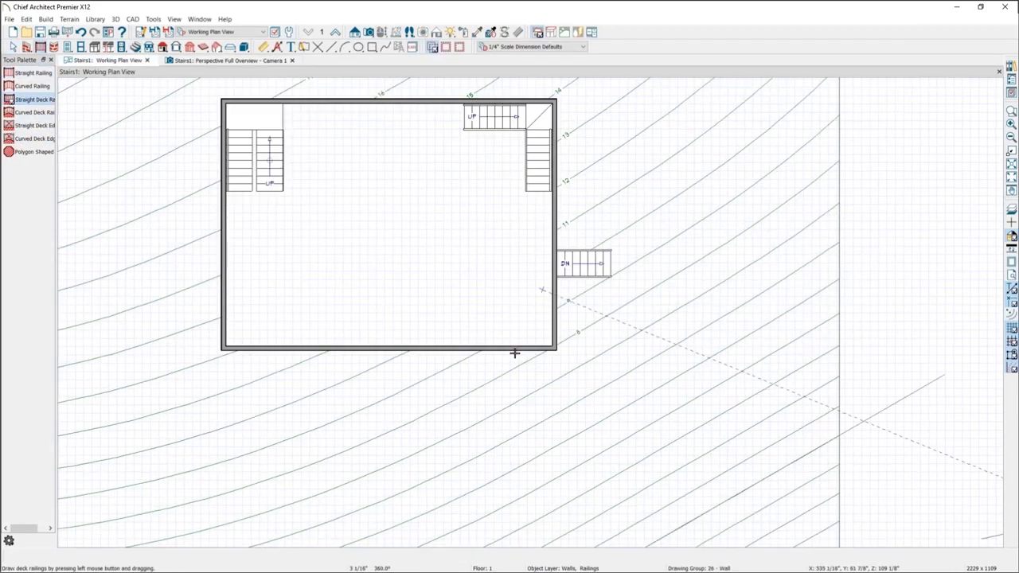
pyautogui.moveTo(514, 353); pyautogui.dragTo(514, 404)
pyautogui.moveTo(514, 405)
pyautogui.mouseDown()
pyautogui.moveTo(440, 404)
pyautogui.moveTo(411, 366)
pyautogui.moveTo(418, 351)
pyautogui.mouseUp()
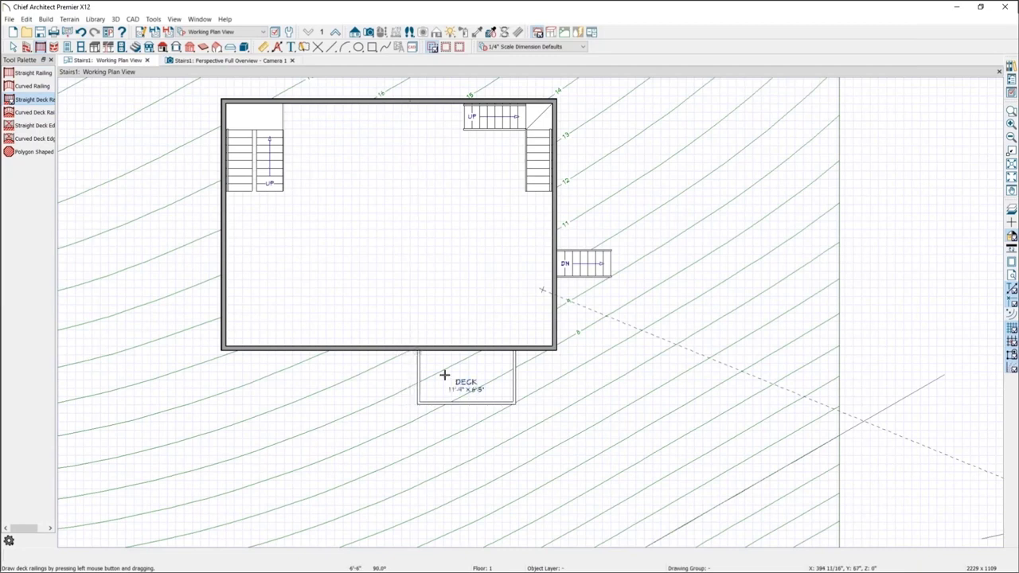
pyautogui.click(183, 62)
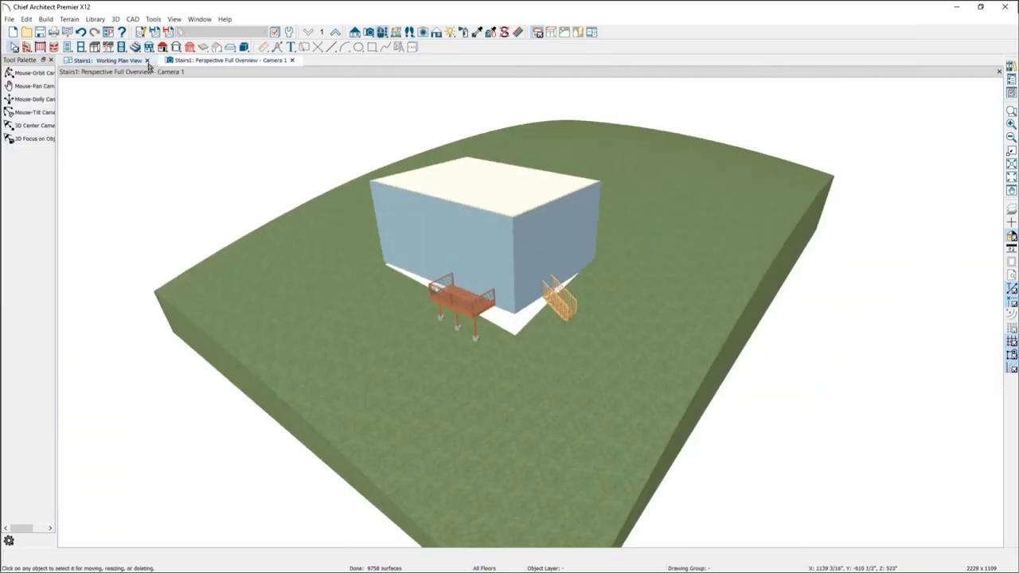
# Step: Place two staircases descending to the terrain from the deck's east and south edges and check them in the perspective overview
pyautogui.click(120, 62)
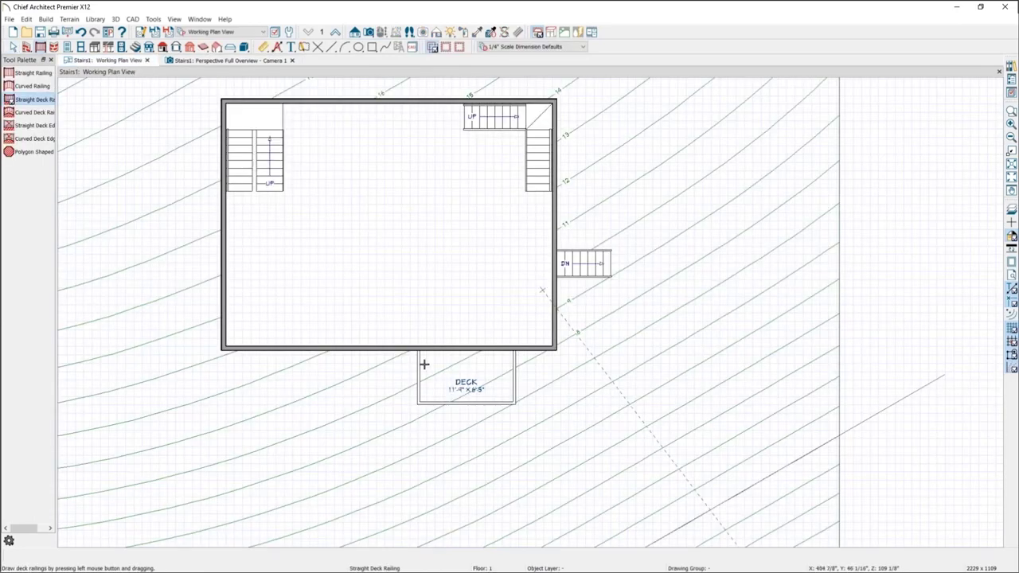
pyautogui.scroll(-2, 430, 370)
pyautogui.moveTo(457, 366); pyautogui.dragTo(444, 282, button='middle')
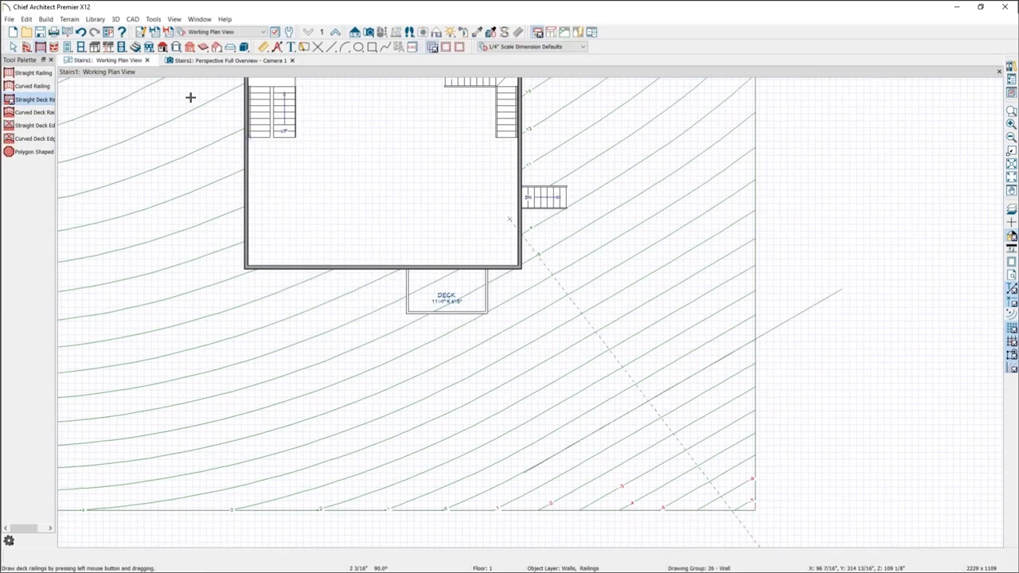
pyautogui.click(136, 47)
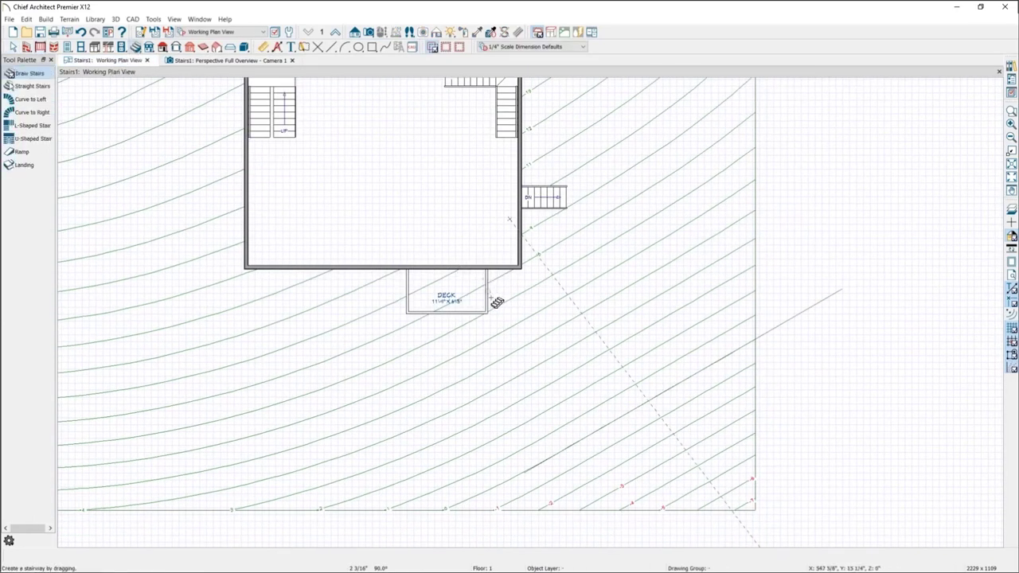
pyautogui.click(492, 299)
pyautogui.moveTo(479, 317); pyautogui.dragTo(475, 434)
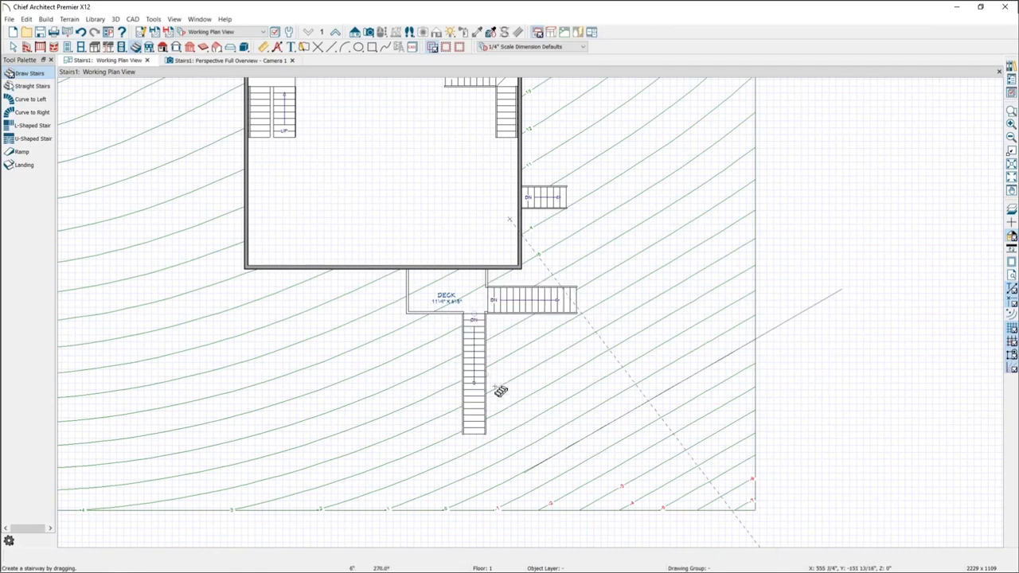
pyautogui.click(206, 61)
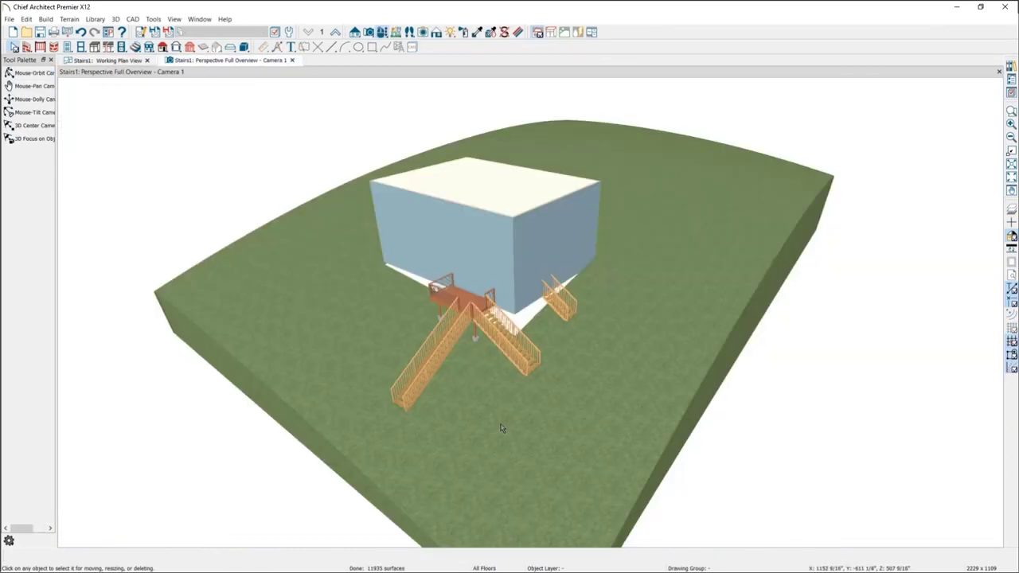
# Step: Undo the two deck staircases and the exterior staircase on the building's east wall
pyautogui.click(113, 62)
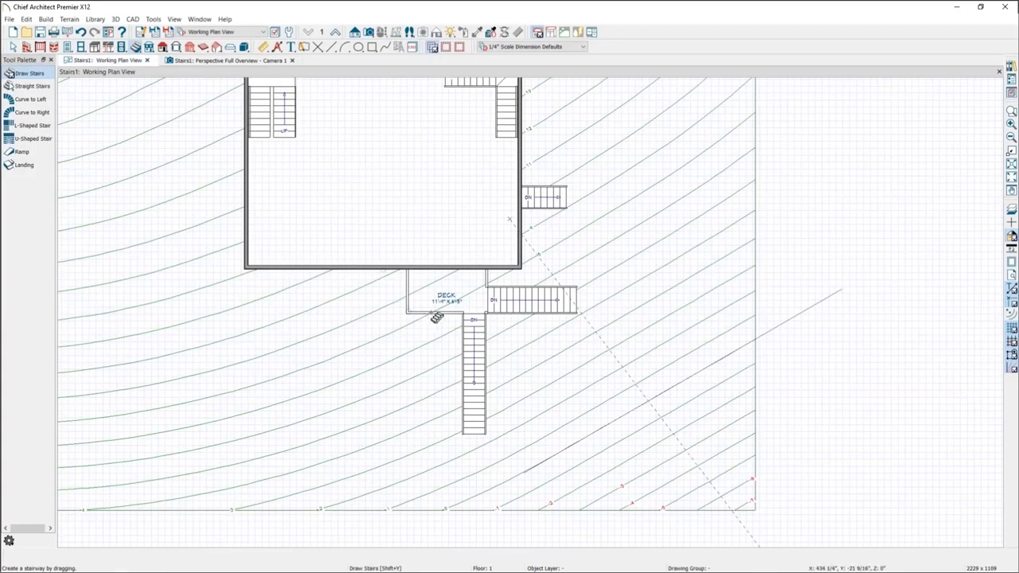
pyautogui.hotkey('ctrl', 'z')
pyautogui.hotkey('ctrl', 'z')
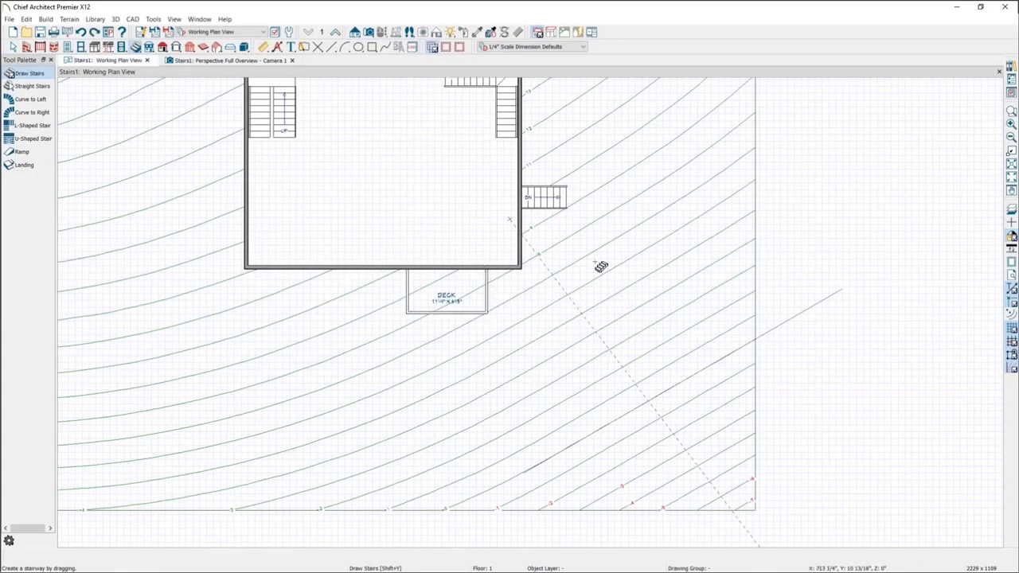
pyautogui.hotkey('ctrl', 'z')
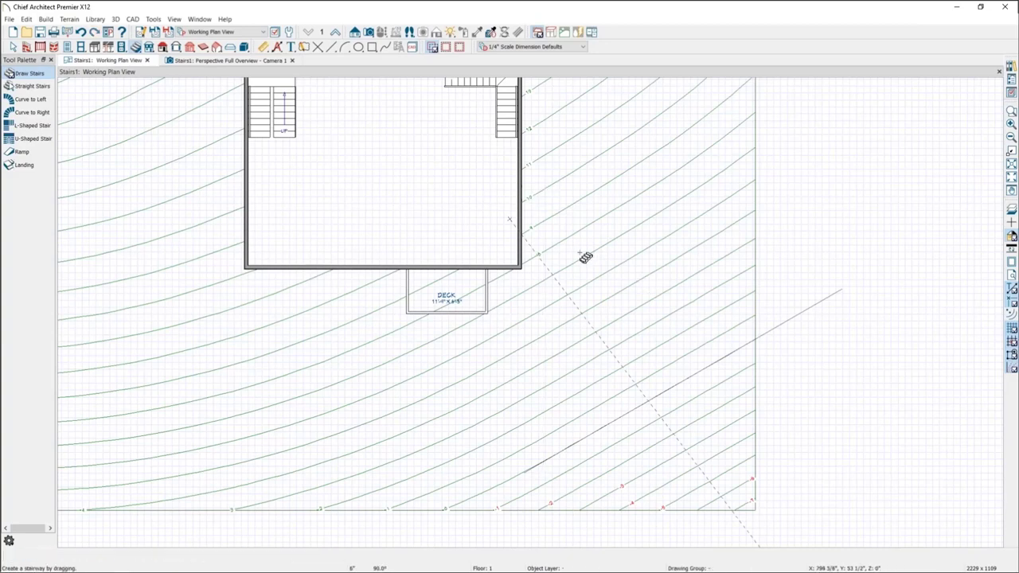
# Step: Draw a short ascending staircase in the middle of the floor and place a descending staircase just east of it
pyautogui.moveTo(372, 239); pyautogui.dragTo(425, 321, button='middle')
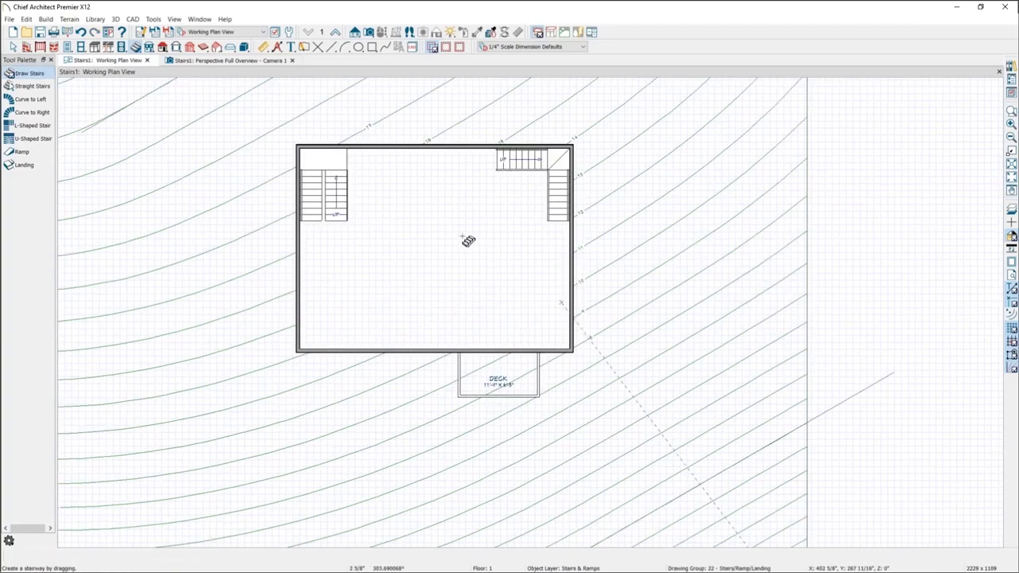
pyautogui.moveTo(464, 280); pyautogui.dragTo(462, 242)
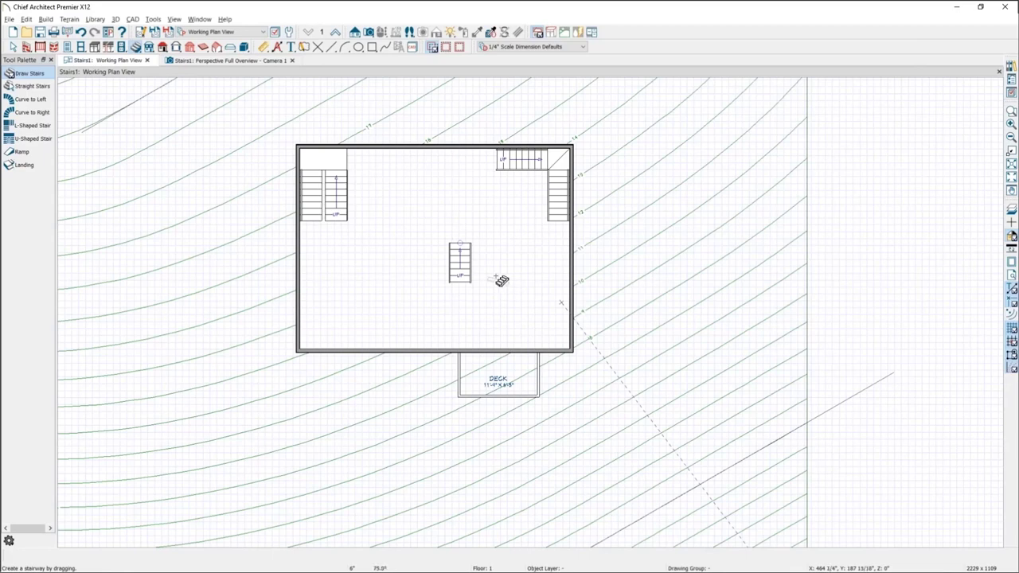
pyautogui.click(498, 280)
# Step: Draw two short descending staircases off the deck, one from its south edge and one about 4'-6" long from its east edge
pyautogui.moveTo(523, 403); pyautogui.dragTo(521, 440)
pyautogui.moveTo(542, 381); pyautogui.dragTo(575, 386)
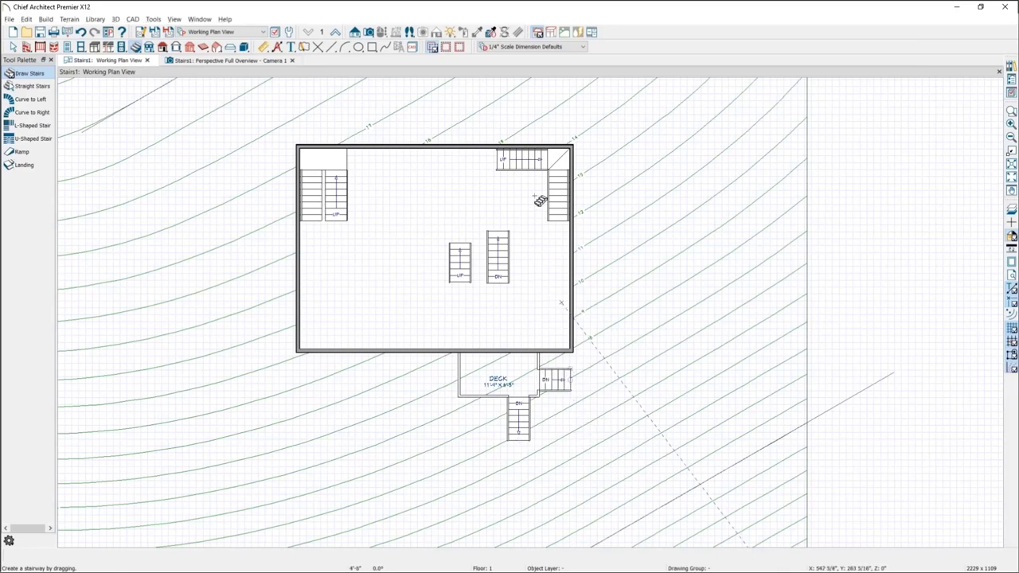
pyautogui.press('Escape')
# Step: Delete the terrain perimeter in plan and check the building with its deck stairs in the perspective overview
pyautogui.click(808, 311)
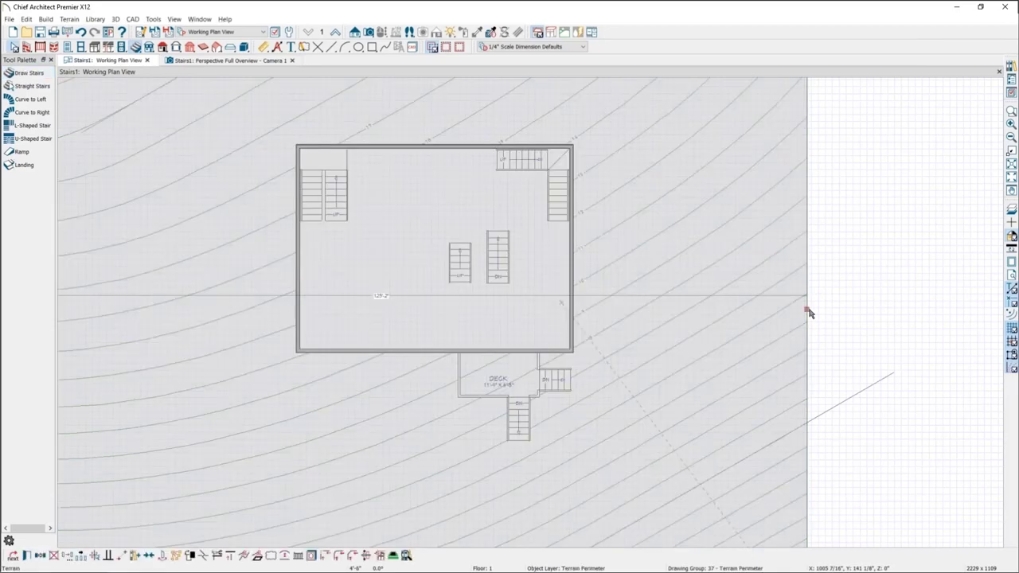
pyautogui.press('Escape')
pyautogui.click(205, 61)
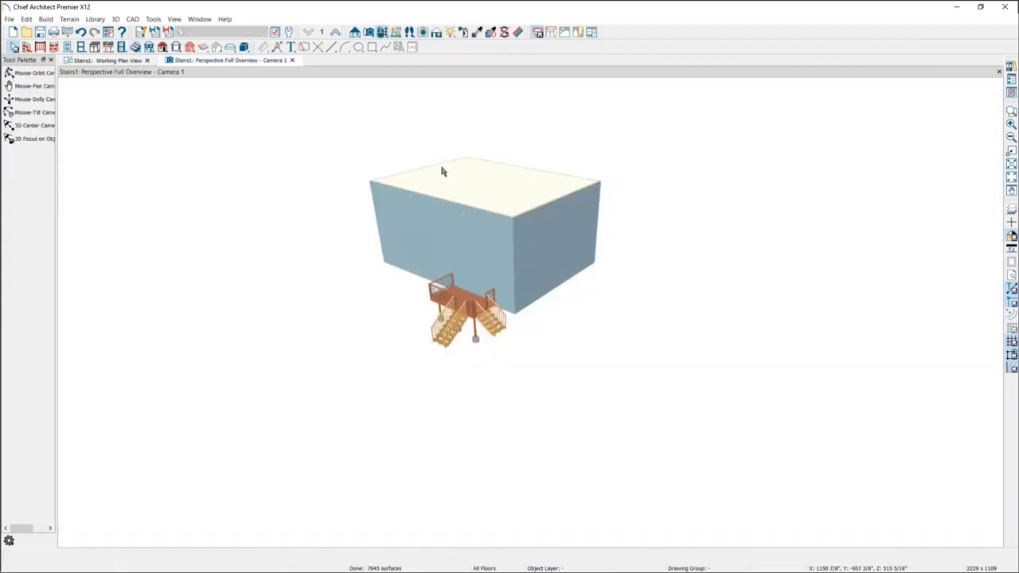
pyautogui.hotkey('ctrl', 'Tab')
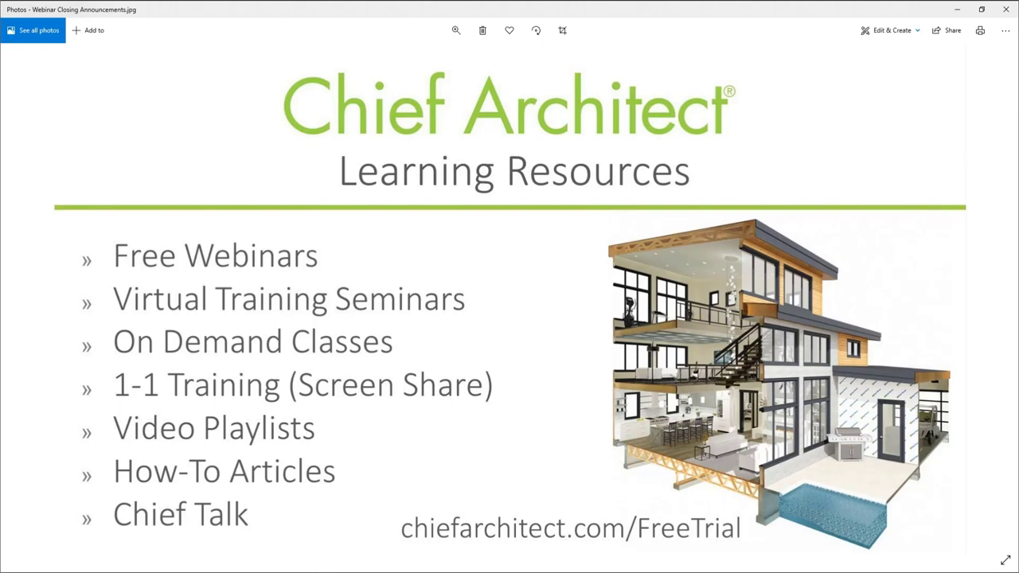
# Step: Switch to the web browser, open the Chief Architect Events, Tradeshows & Training page and look through the upcoming training and stair webinars
pyautogui.hotkey('alt', 'Tab')
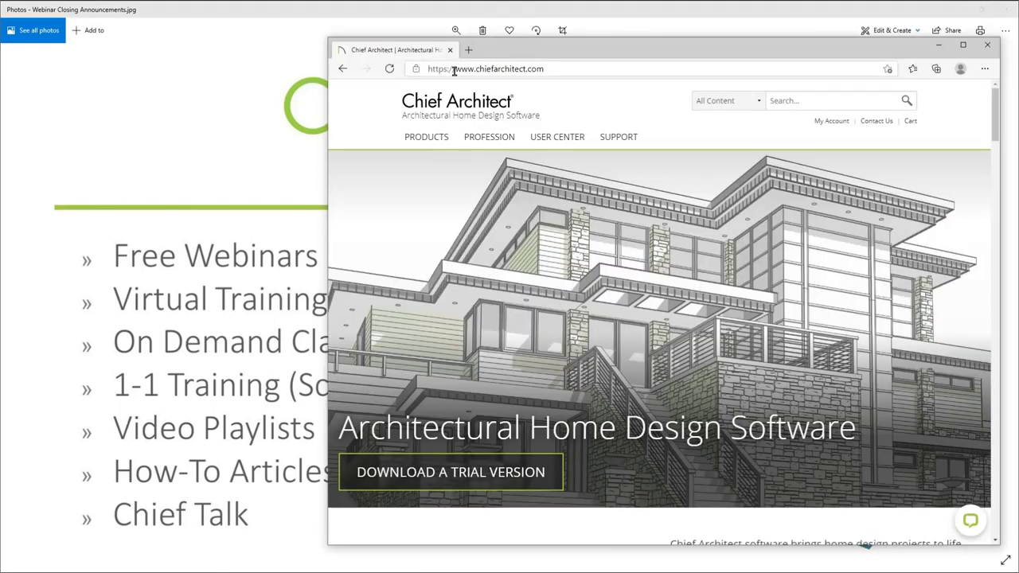
pyautogui.moveTo(546, 144)
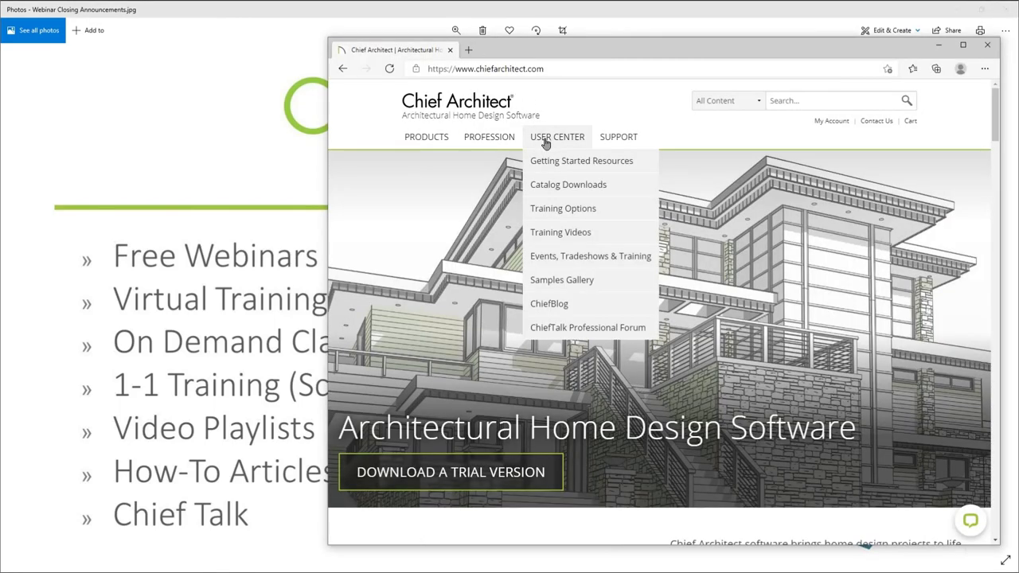
pyautogui.click(560, 261)
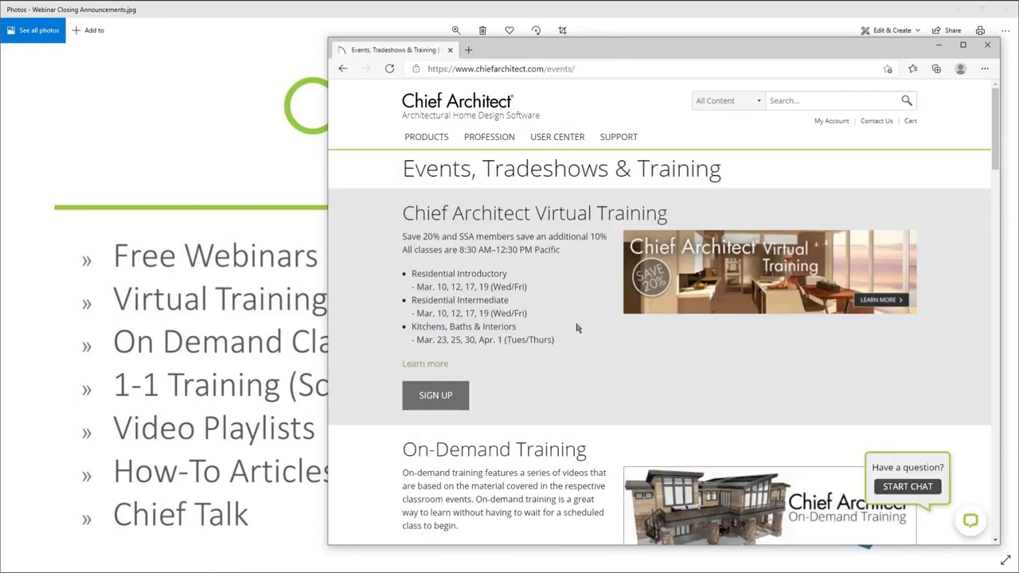
pyautogui.scroll(-6, 589, 295)
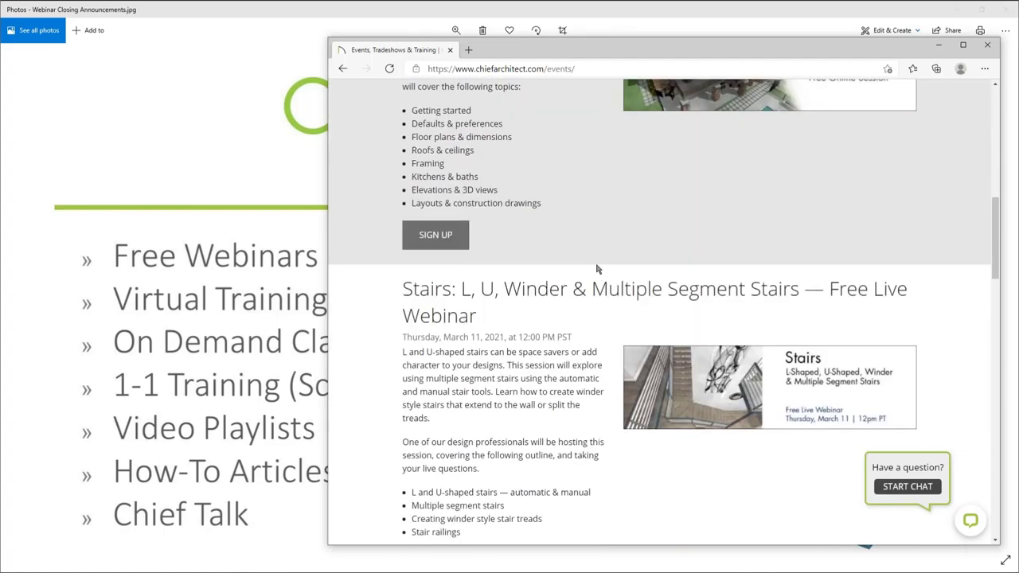
pyautogui.scroll(-4, 550, 344)
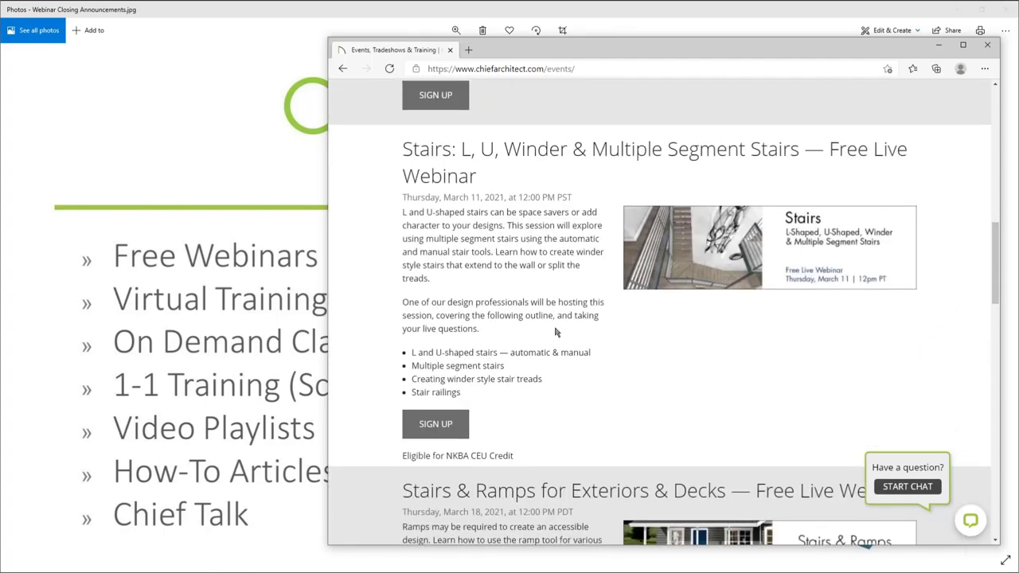
pyautogui.scroll(8, 556, 332)
pyautogui.scroll(2, 556, 332)
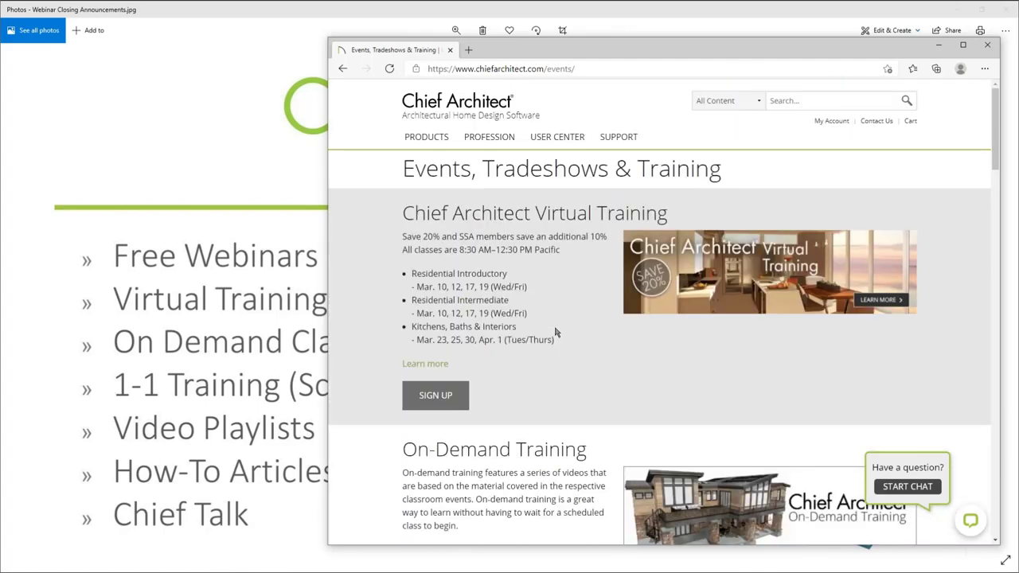